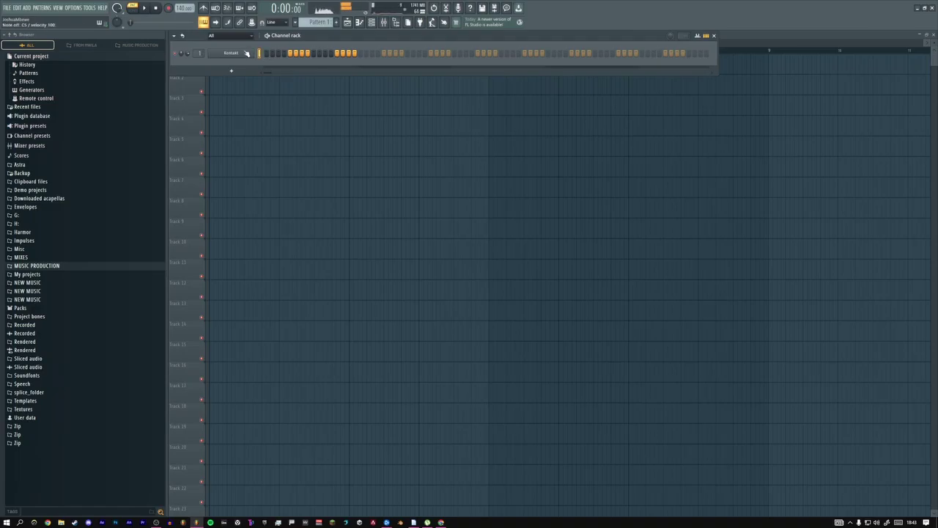
# Insert a MIDI Out channel in the channel rack and move it below the Kontakt channel
pyautogui.rightClick(247, 53)
pyautogui.moveTo(314, 100)
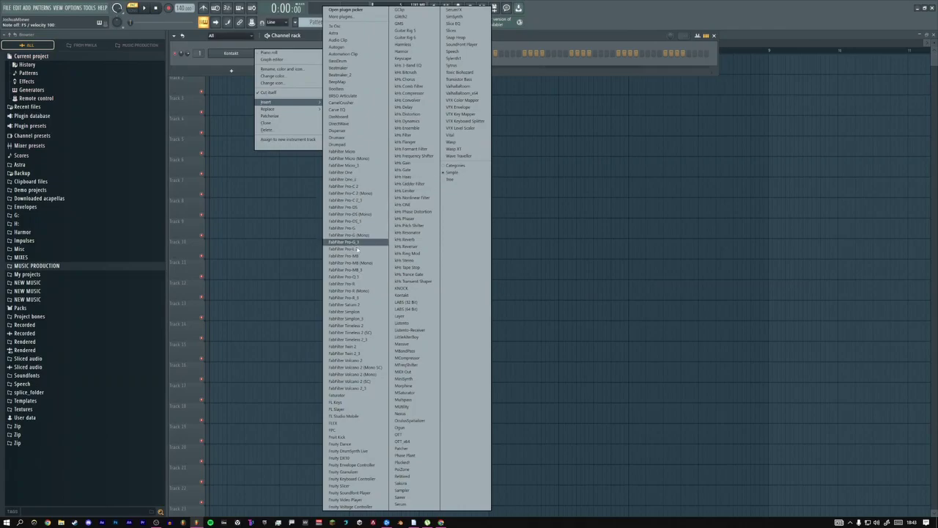
pyautogui.click(403, 372)
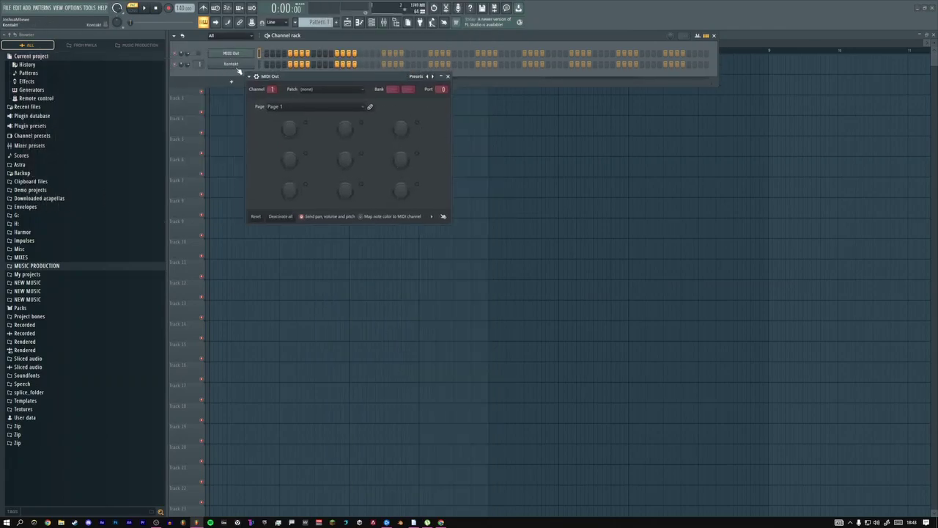
pyautogui.hotkey('alt', 'Down')
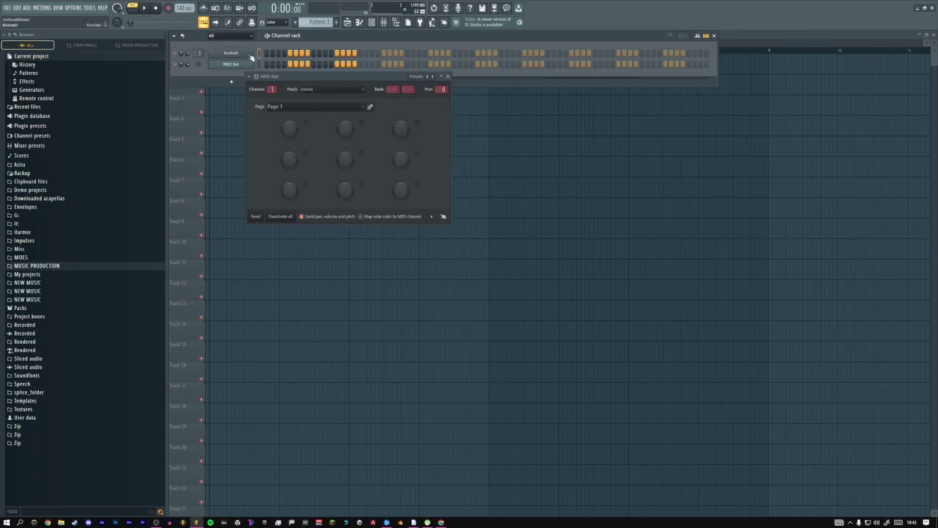
# Set the MIDI input port in Kontakt's plugin settings and set the MIDI Out channel's port to 3
pyautogui.click(246, 56)
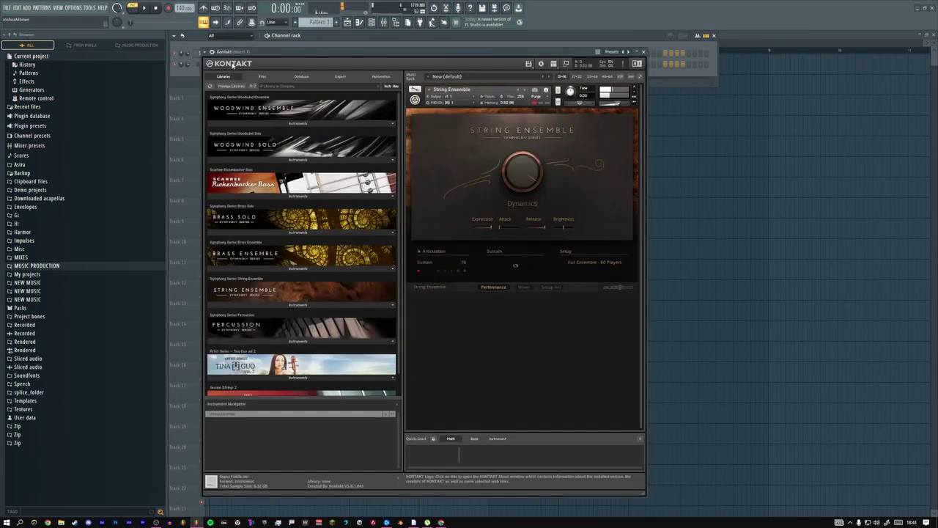
pyautogui.click(225, 65)
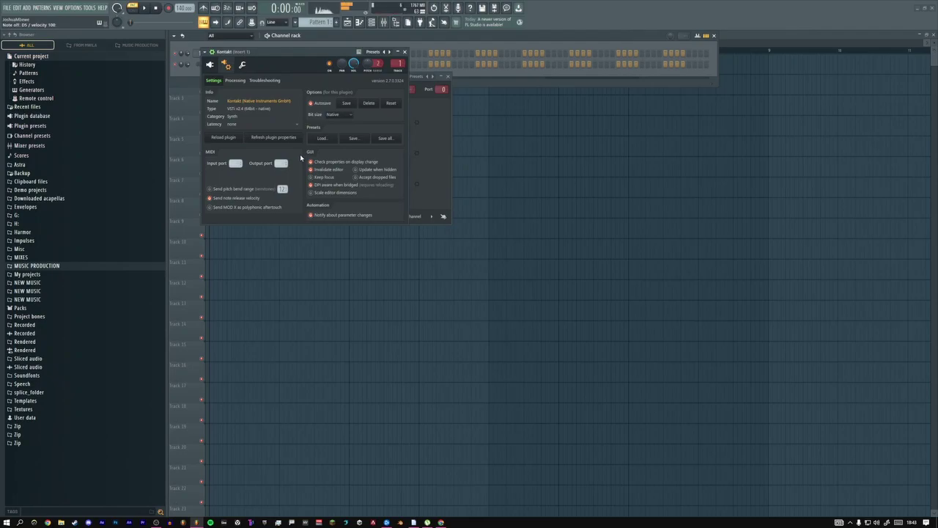
pyautogui.scroll(1, 234, 162)
pyautogui.click(267, 62)
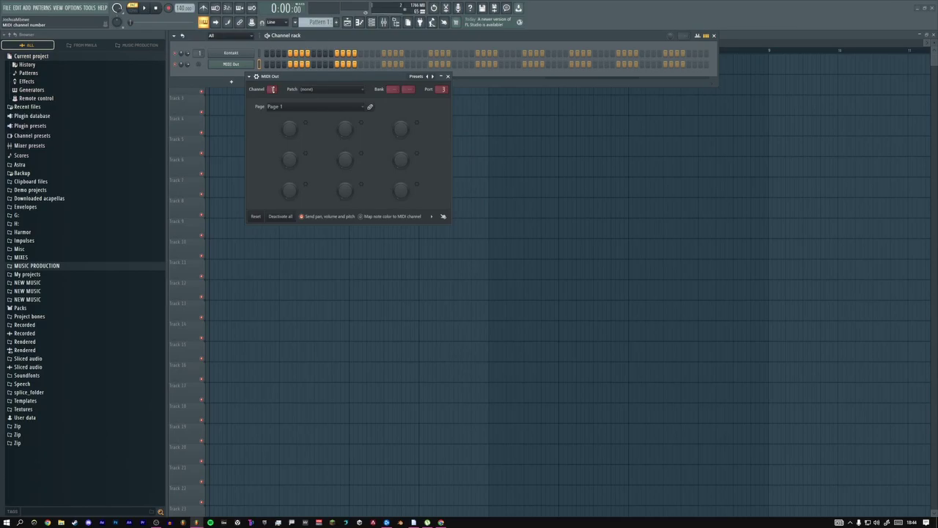
# Check the channel number, patch list and page list of the MIDI Out plugin
pyautogui.scroll(1, 272, 89)
pyautogui.scroll(-1, 272, 89)
pyautogui.click(315, 92)
pyautogui.click(318, 93)
pyautogui.click(300, 108)
pyautogui.click(302, 108)
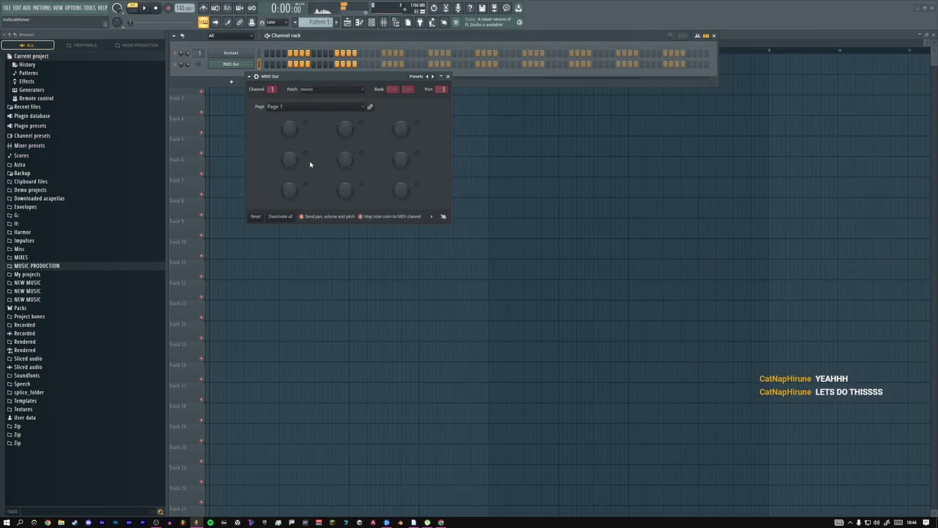
# Review MIDI Out's sending options, turn off Send pan, volume and pitch, and close the plugin window
pyautogui.click(432, 216)
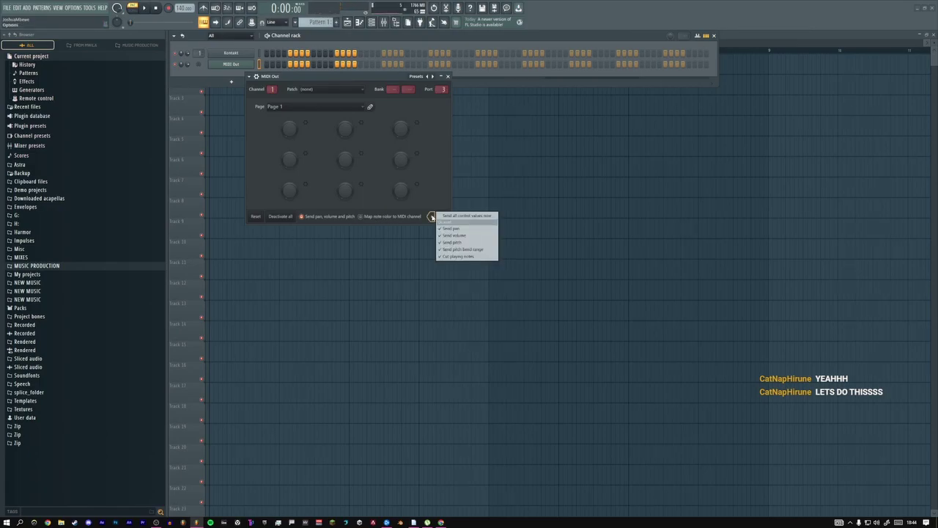
pyautogui.click(431, 216)
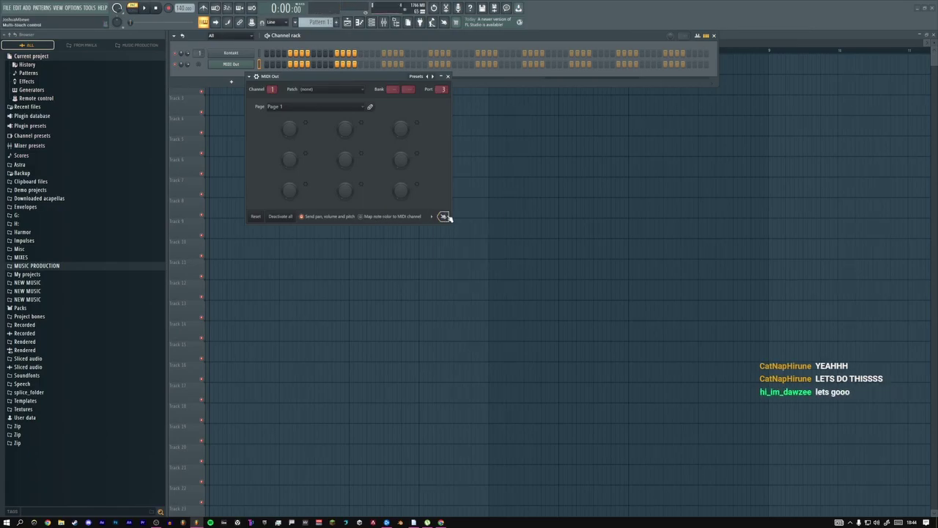
pyautogui.click(430, 216)
pyautogui.click(430, 216)
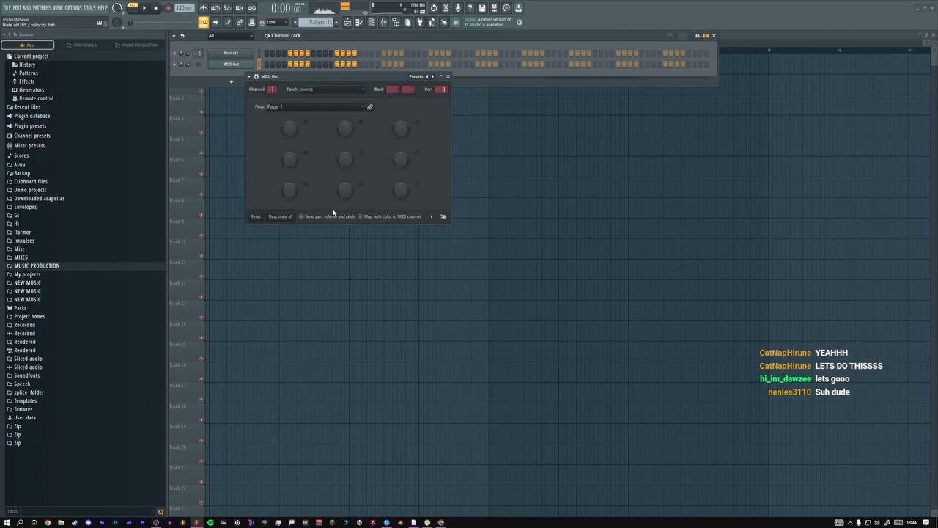
pyautogui.click(448, 76)
# Switch to the stream chat window and send the messages "ello ello" and ":3"
pyautogui.press('super+Tab')
pyautogui.click(295, 112)
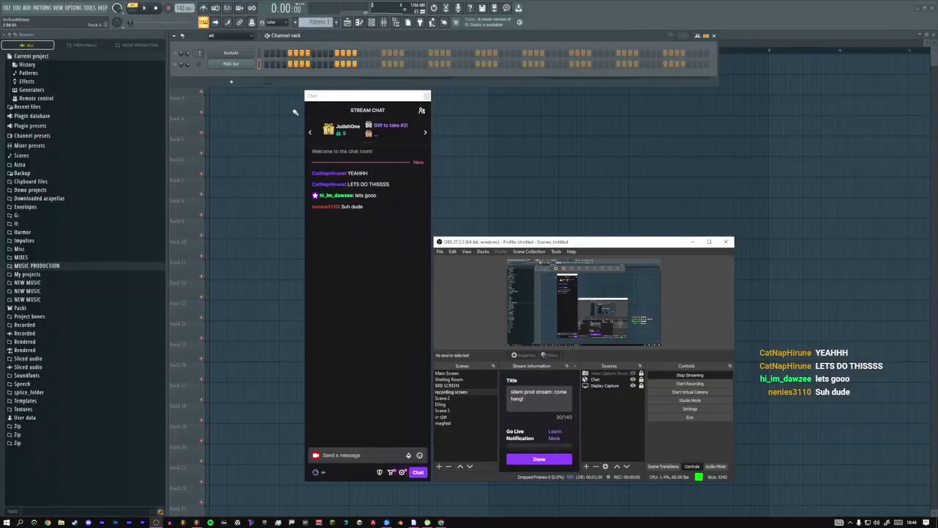
pyautogui.click(363, 452)
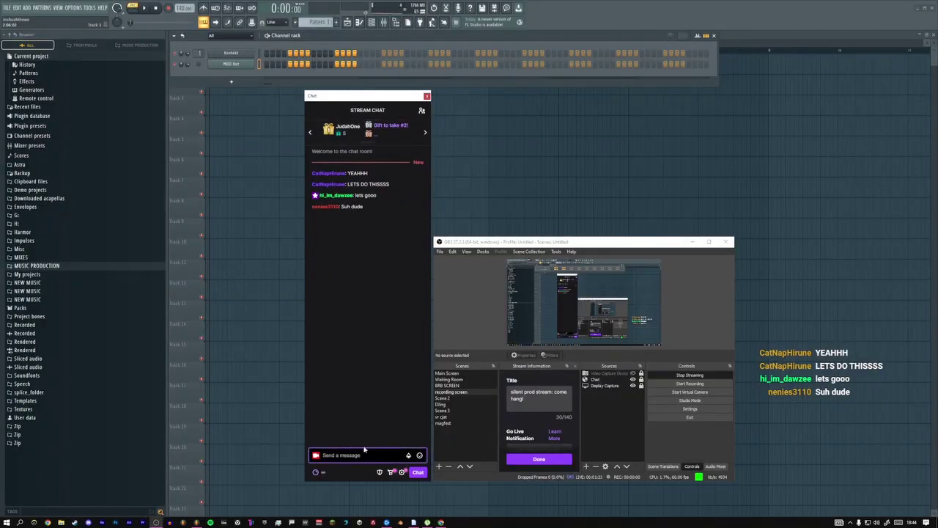
pyautogui.write('ello ello')
pyautogui.press('Return')
pyautogui.write(':3')
pyautogui.press('Return')
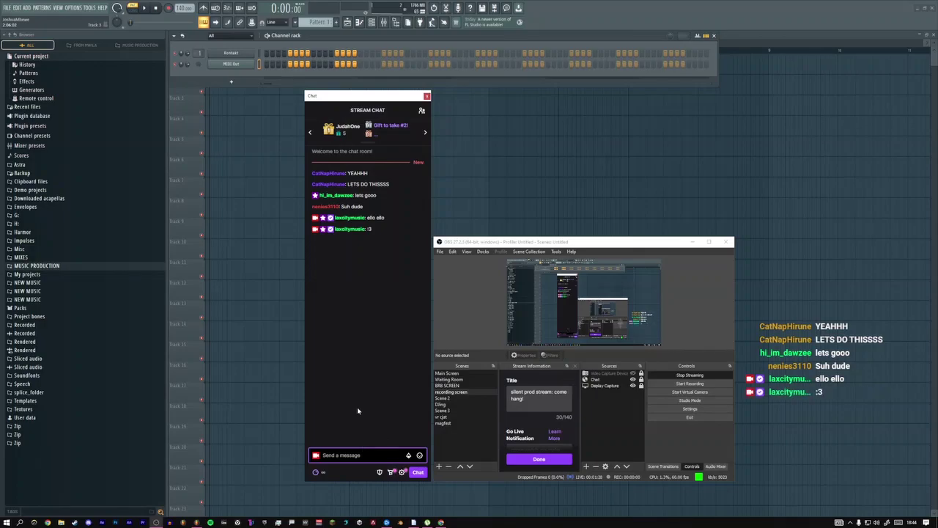
# Switch back to FL Studio, show the channel rack, open Kontakt and move its window clear of the channels
pyautogui.click(272, 95)
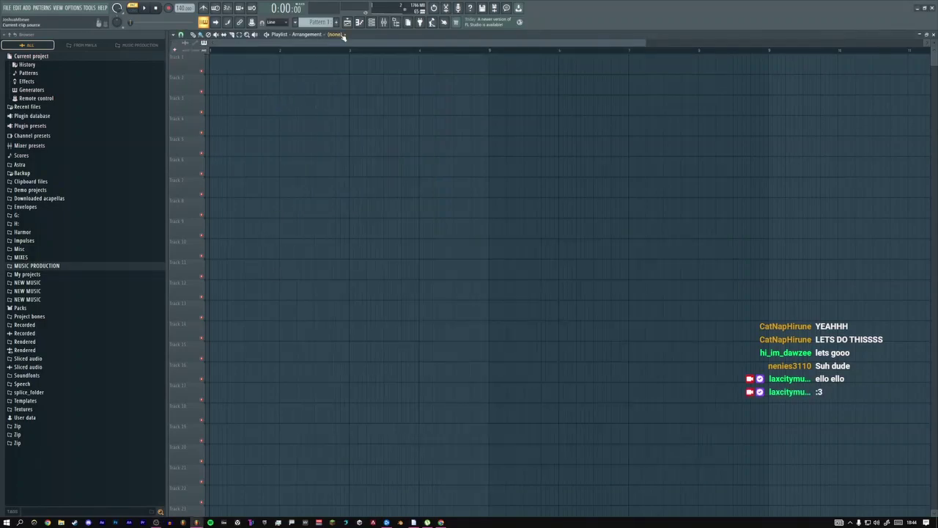
pyautogui.click(371, 22)
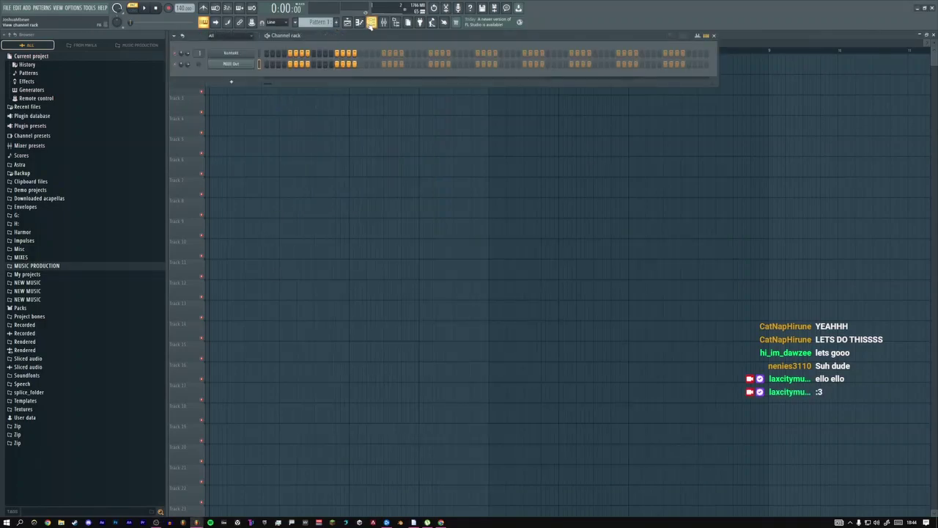
pyautogui.click(245, 64)
pyautogui.click(232, 53)
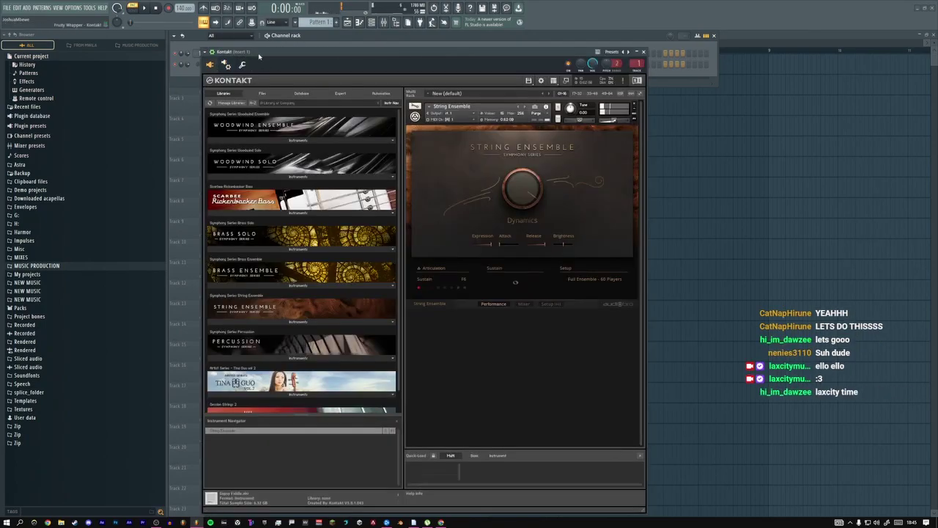
pyautogui.moveTo(258, 56); pyautogui.dragTo(357, 71)
# Set the MIDI Out channel to receive notes from the Typing keyboard and reposition the Kontakt window
pyautogui.rightClick(252, 59)
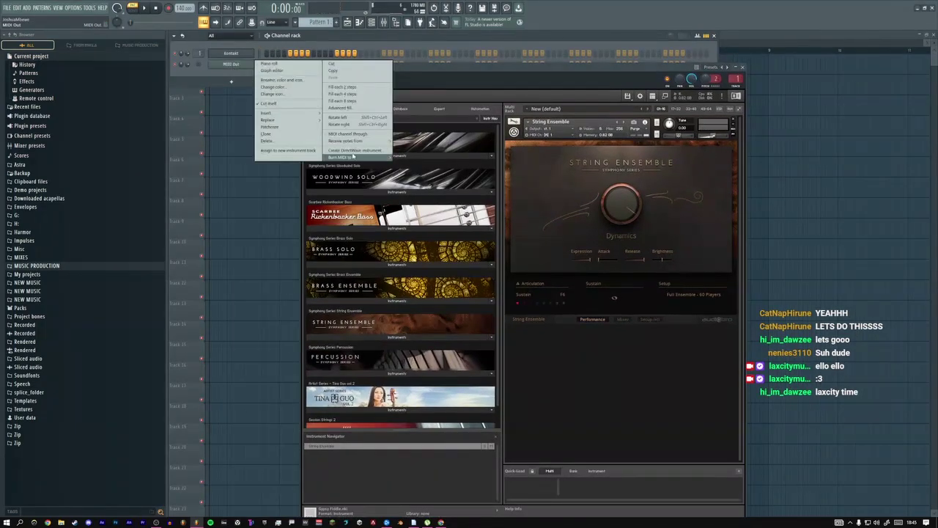
pyautogui.moveTo(356, 140)
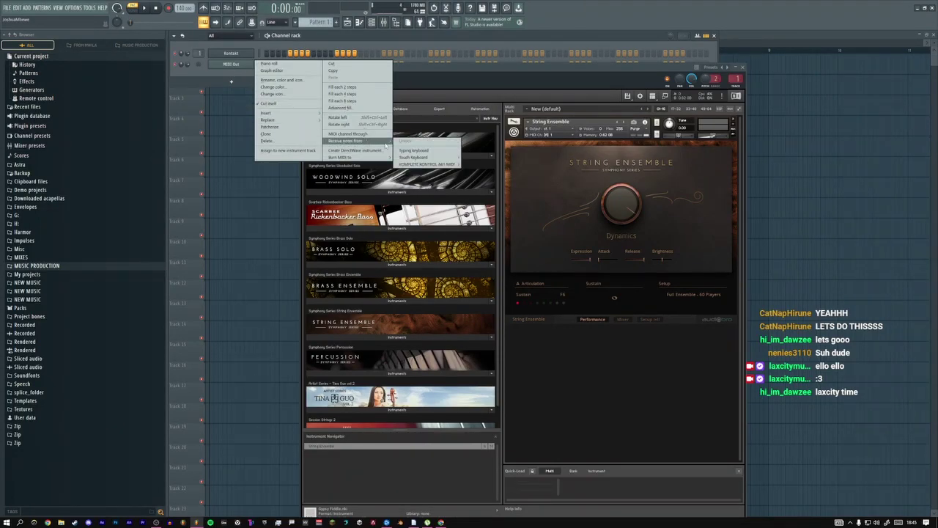
pyautogui.click(414, 150)
pyautogui.moveTo(472, 76); pyautogui.dragTo(385, 67)
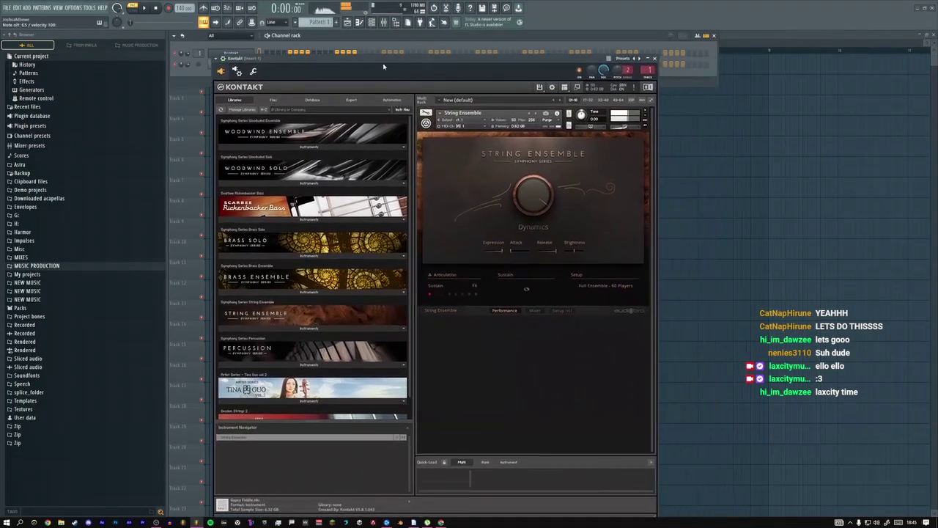
# Play test notes on Kontakt's String Ensemble and show its microphone mixer page to check the stereo placement
pyautogui.click(645, 118)
pyautogui.click(644, 118)
pyautogui.press('z')
pyautogui.press('c')
pyautogui.press('z')
pyautogui.press('c')
pyautogui.click(535, 310)
pyautogui.press('c')
pyautogui.press('b')
pyautogui.press('c')
pyautogui.press('b')
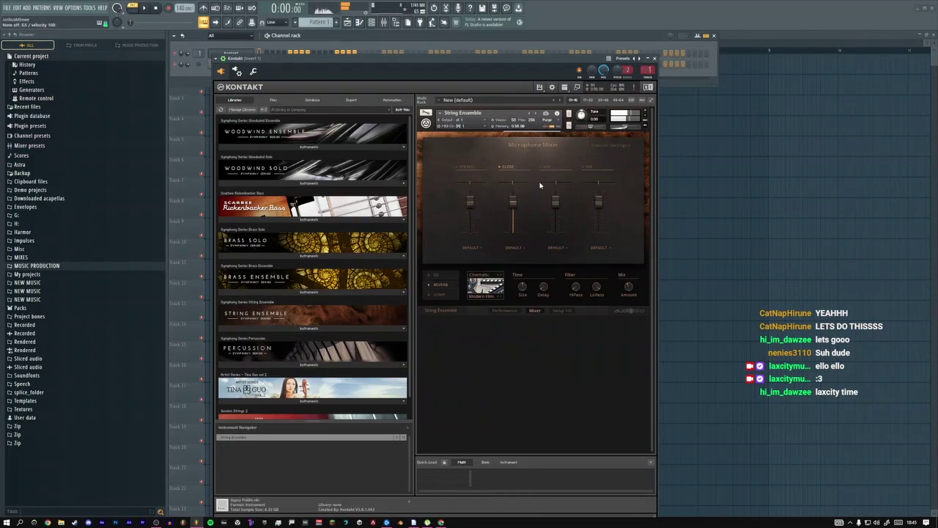
pyautogui.press('c')
pyautogui.press('b')
pyautogui.press('c')
# Switch to the stream chat and send "is it just me or is this string library panned left?"
pyautogui.press('super+Tab')
pyautogui.click(333, 275)
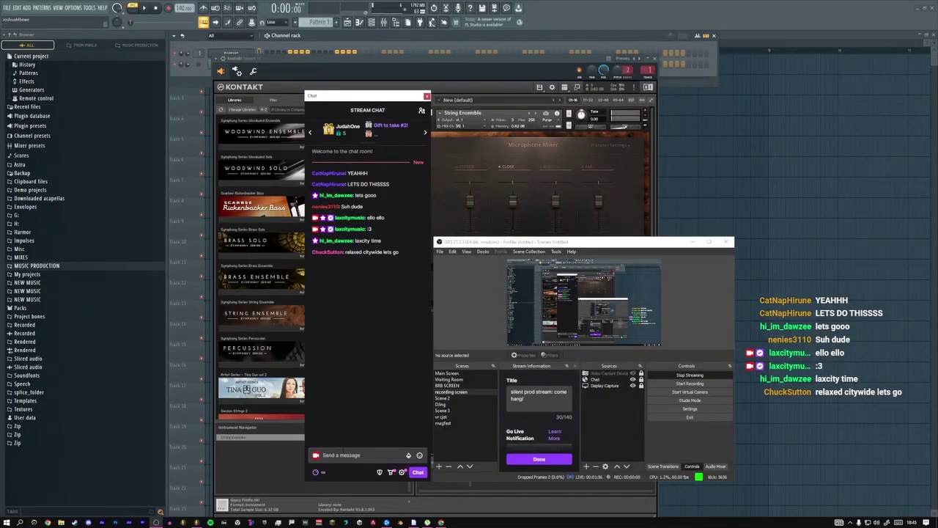
pyautogui.click(323, 454)
pyautogui.write('is')
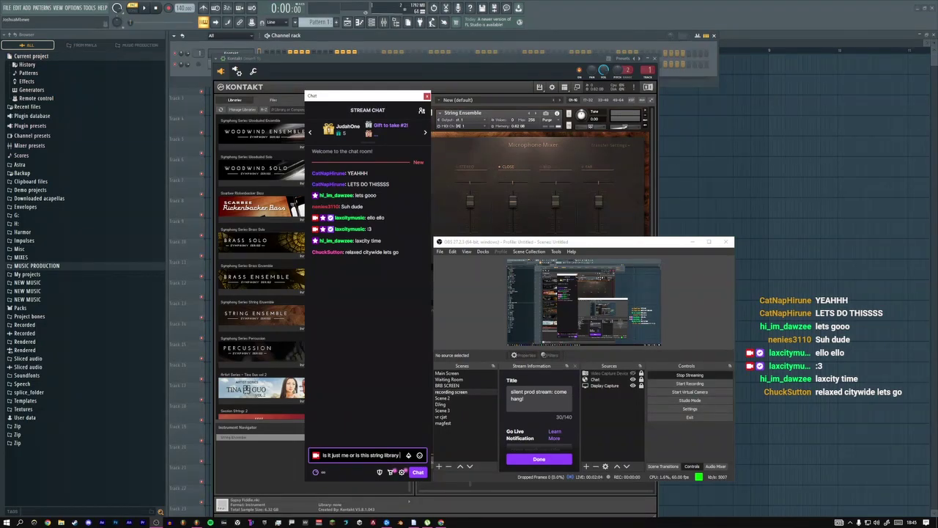
pyautogui.write('par')
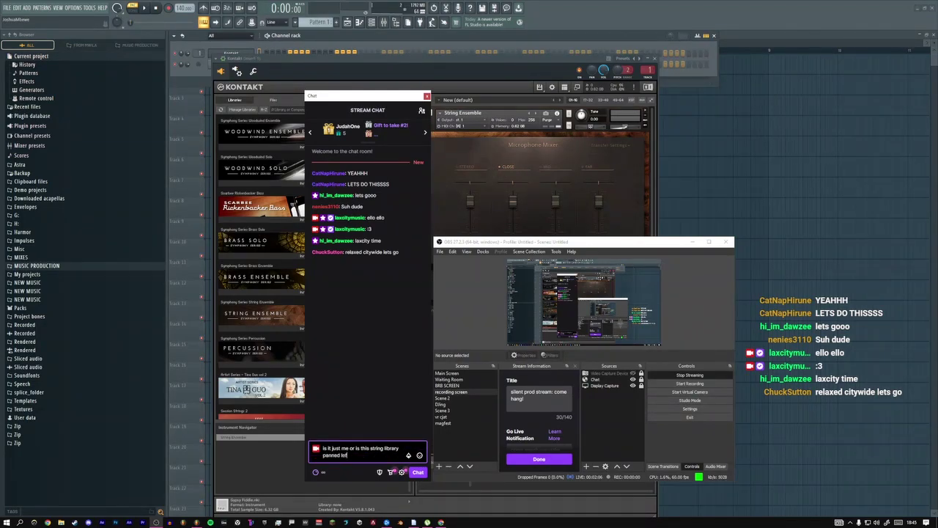
pyautogui.write('nned left?')
pyautogui.press('Return')
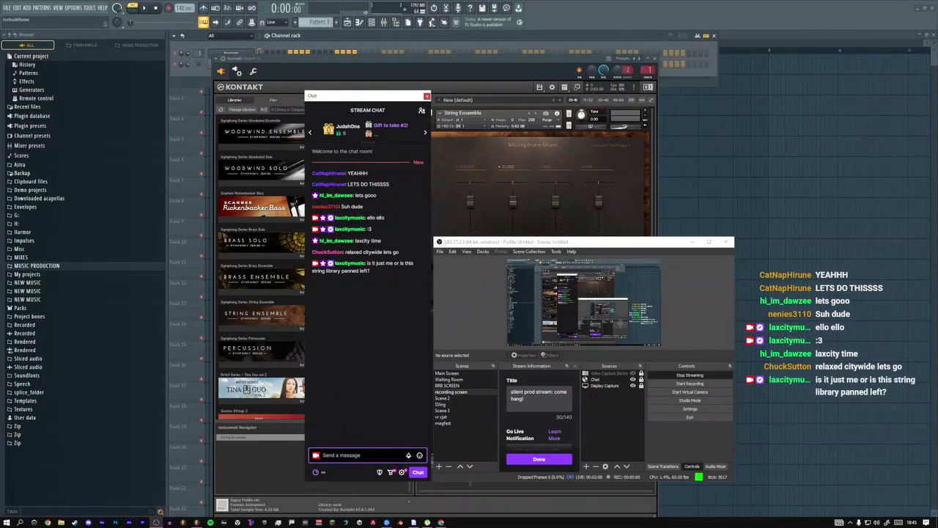
# Greet a viewer in chat with a mention and "YOOOOOOOOOO", followed by "THE MAN", "THE MYTH" and a message with the viewer's nickname
pyautogui.write('@chuc')
pyautogui.press('Tab')
pyautogui.write('YOOOOOOOOOO')
pyautogui.press('Return')
pyautogui.write('THE MAN')
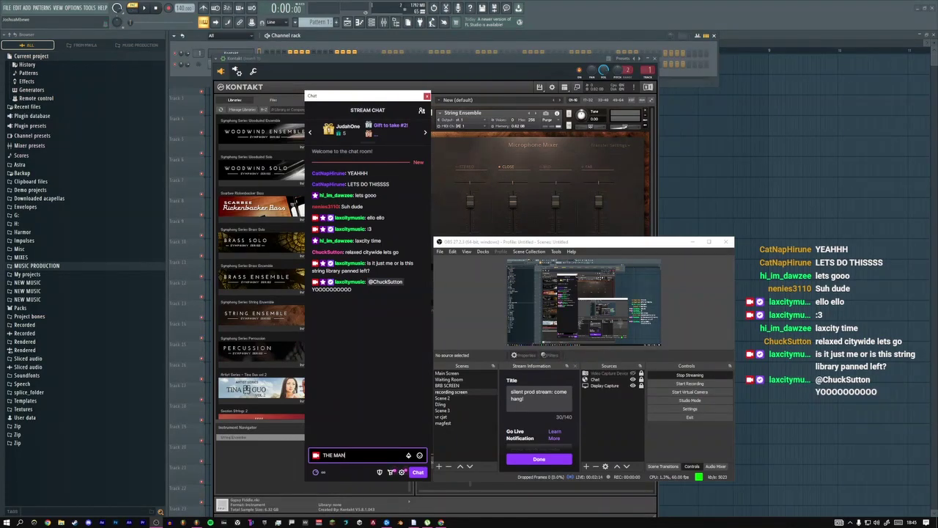
pyautogui.press('Return')
pyautogui.write('THE MYTH')
pyautogui.press('Return')
pyautogui.write('THE HHUCC')
pyautogui.press('Return')
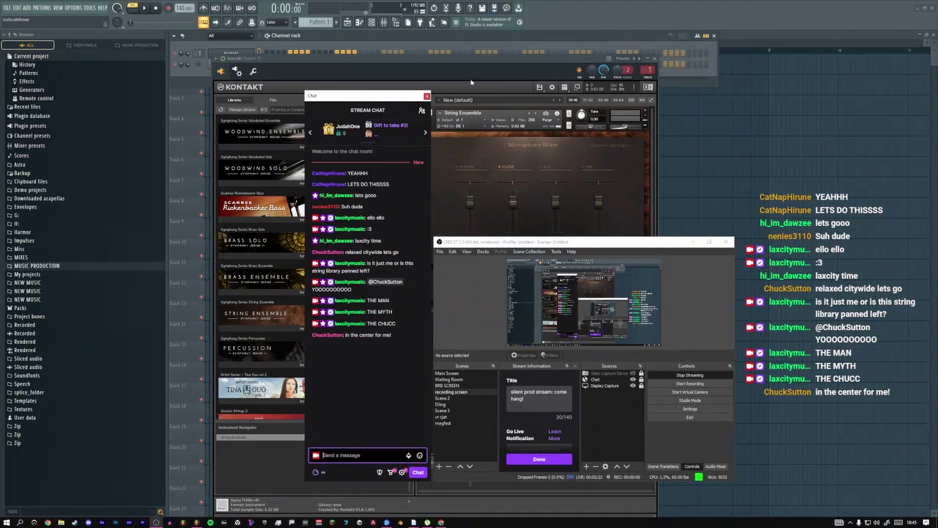
# Send the chat messages "how ya doin homiie", "oh really?" and "must be my headphones"
pyautogui.write('how ya doin homiie')
pyautogui.press('Return')
pyautogui.write('oh really?')
pyautogui.press('Return')
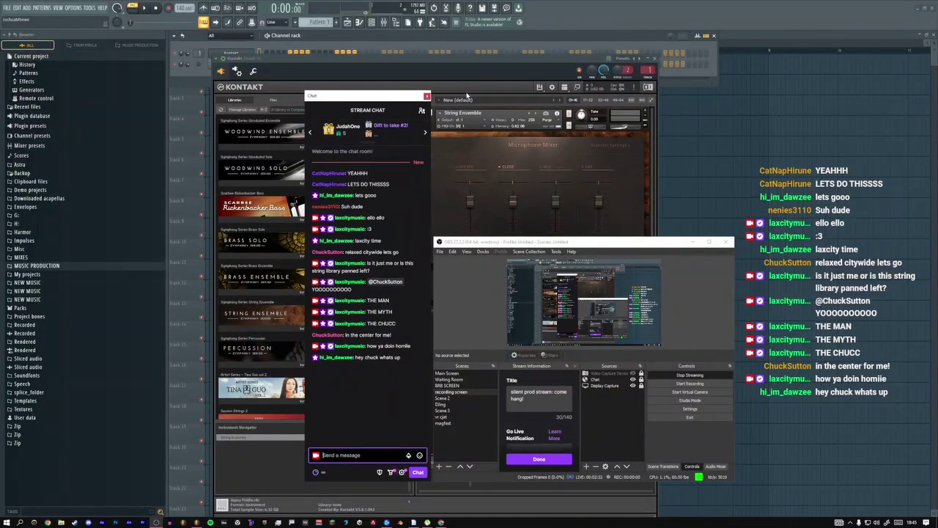
pyautogui.write('must be m')
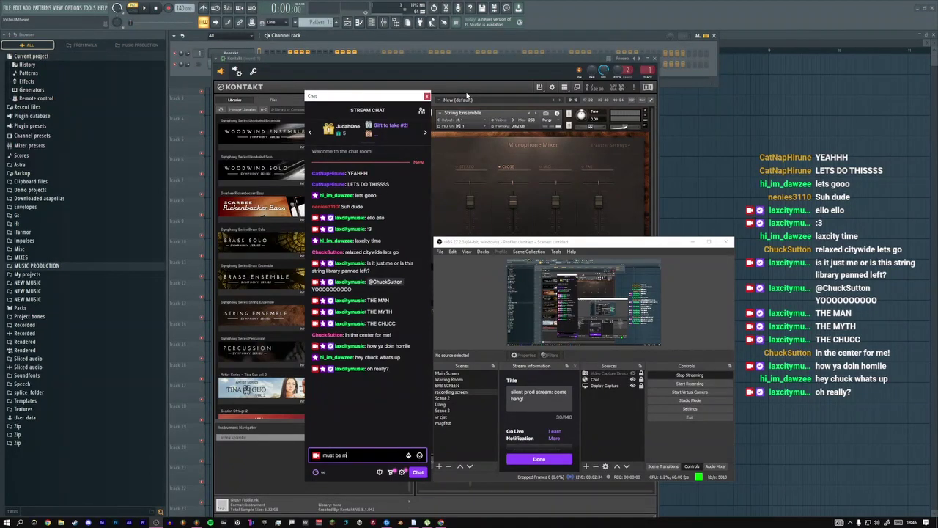
pyautogui.write('y headphones')
pyautogui.press('Return')
# Return to Kontakt for another test note and open the Windows volume mixer to inspect the Speakers playback device
pyautogui.click(477, 67)
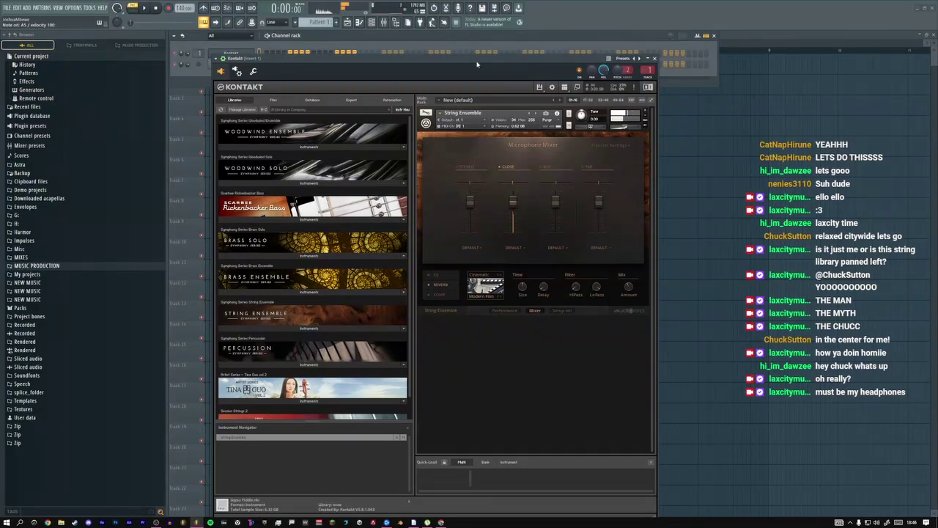
pyautogui.rightClick(869, 522)
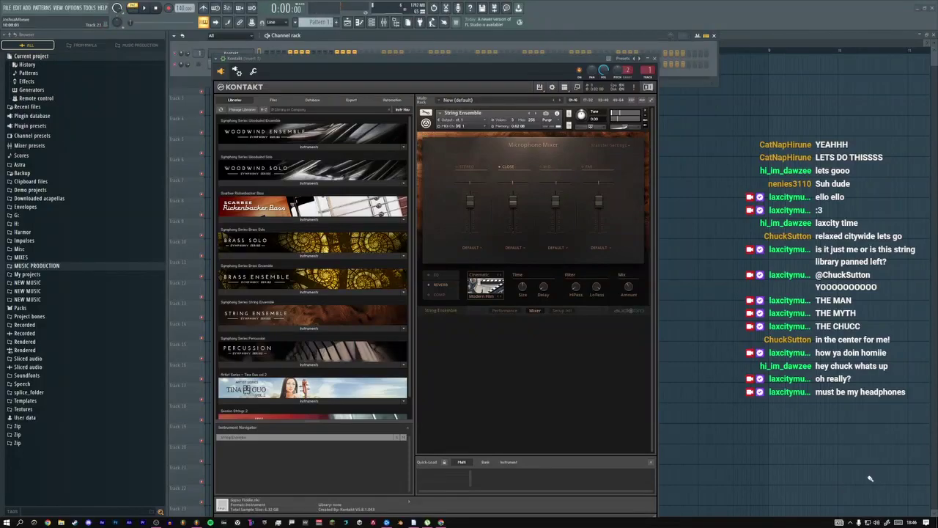
pyautogui.click(872, 478)
pyautogui.click(788, 429)
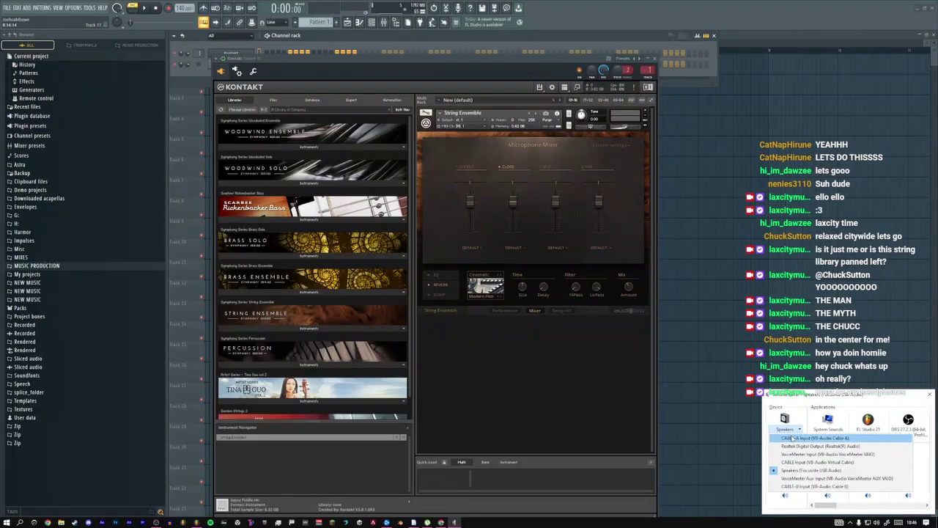
pyautogui.click(788, 429)
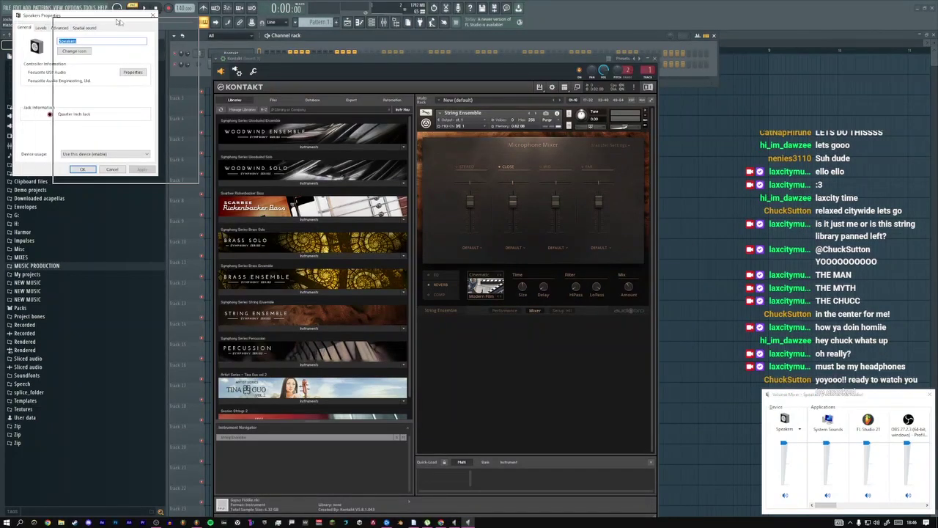
# Check the Speakers device's left and right balance in its level properties, and close the dialogs
pyautogui.moveTo(74, 20); pyautogui.dragTo(285, 77)
pyautogui.click(262, 85)
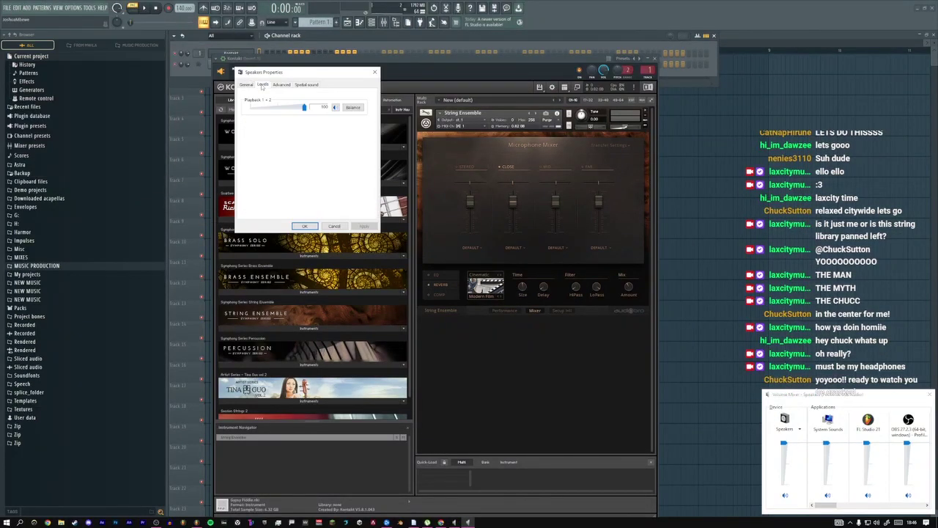
pyautogui.click(353, 108)
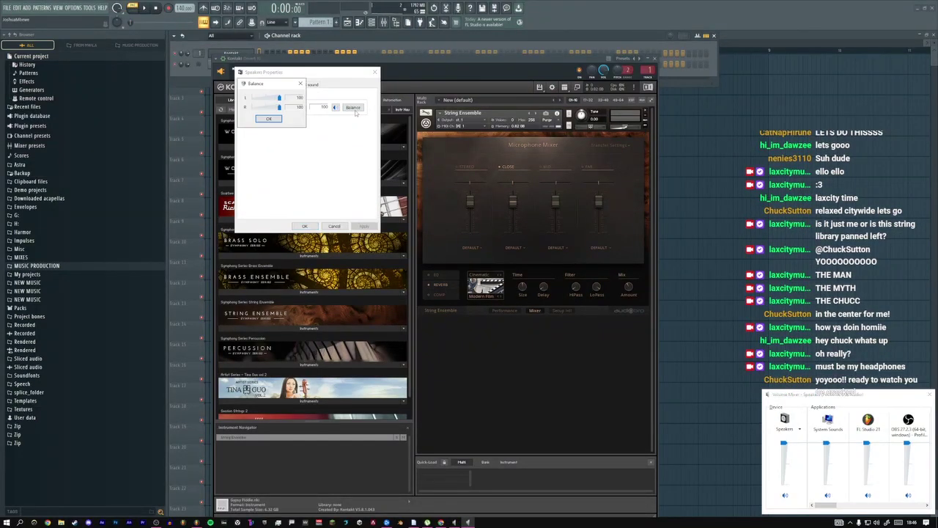
pyautogui.click(268, 118)
pyautogui.click(306, 227)
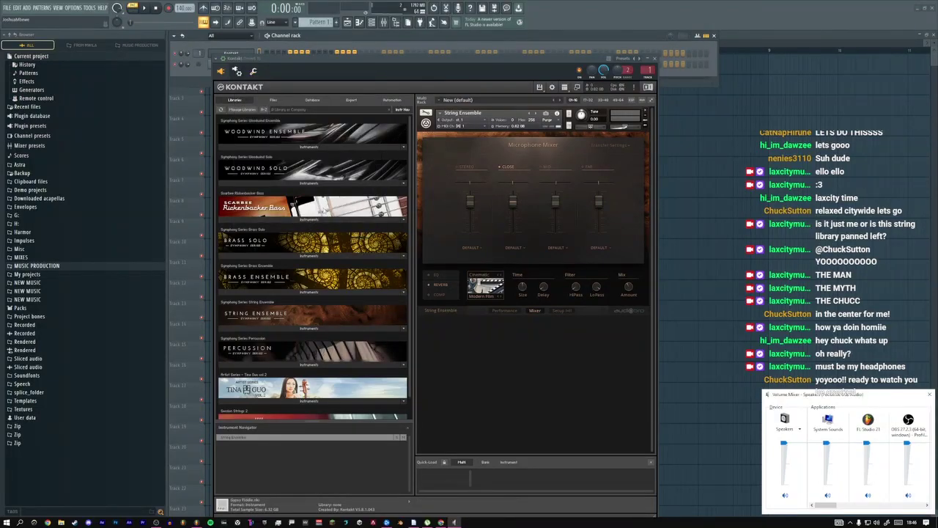
# Play test notes in the String Ensemble, nudge its pan control, and switch the microphone from Close to Mid
pyautogui.click(412, 67)
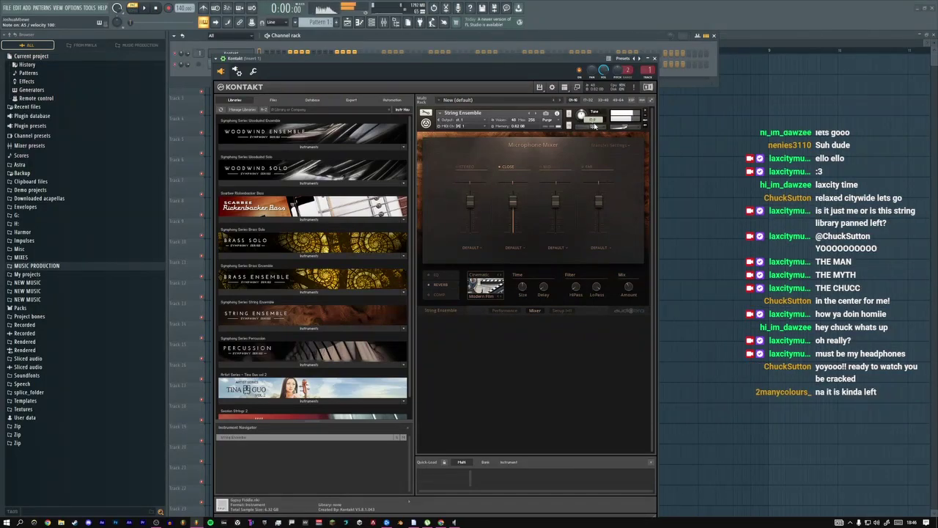
pyautogui.moveTo(593, 131)
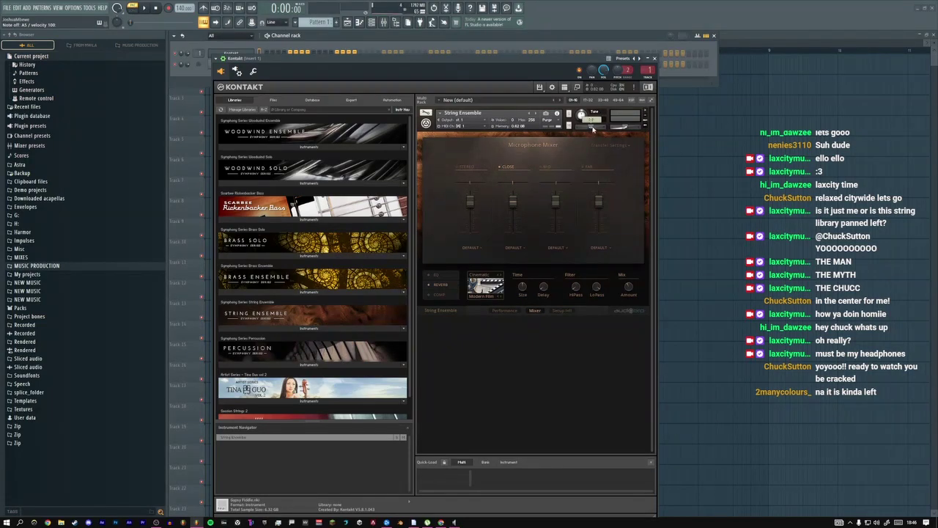
pyautogui.moveTo(590, 129); pyautogui.dragTo(593, 127)
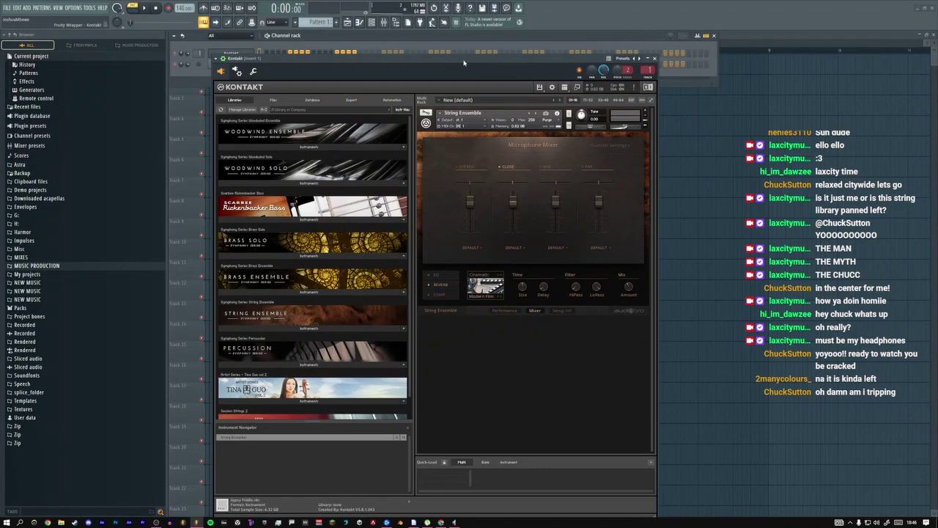
pyautogui.click(547, 166)
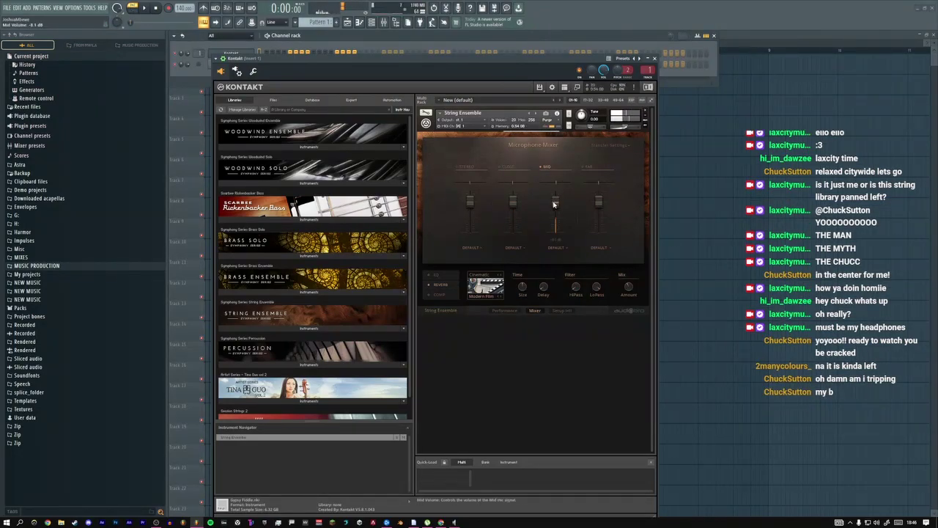
# Show the String Ensemble's performance page and audition the staccato and pizzicato articulations against sustain, ending on sustain
pyautogui.click(504, 312)
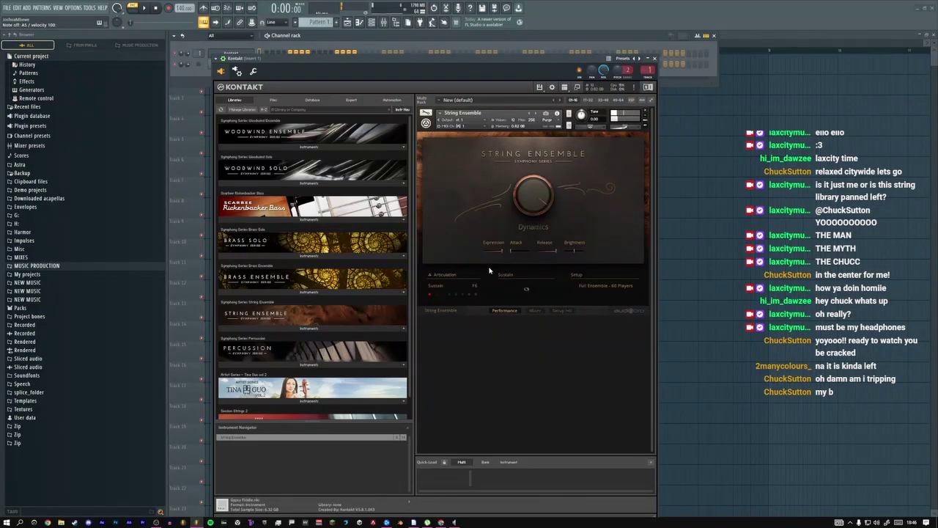
pyautogui.click(447, 295)
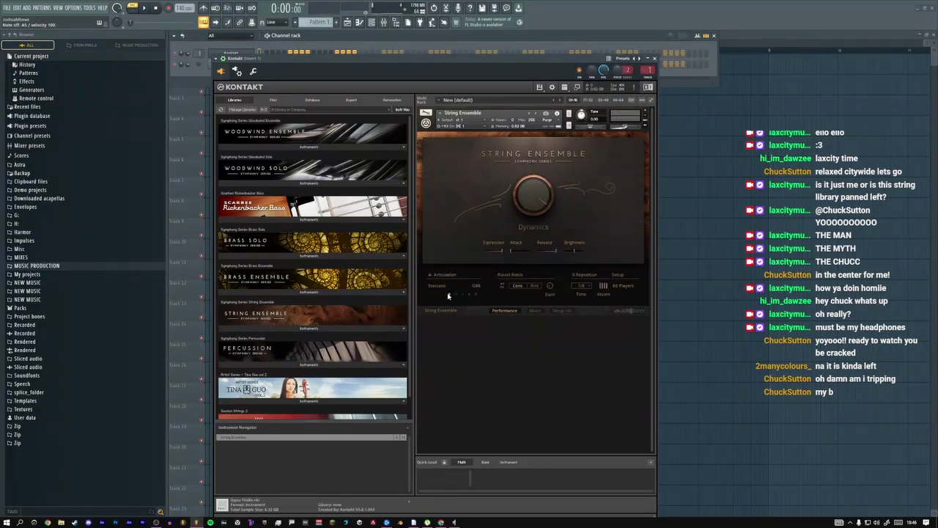
pyautogui.click(429, 296)
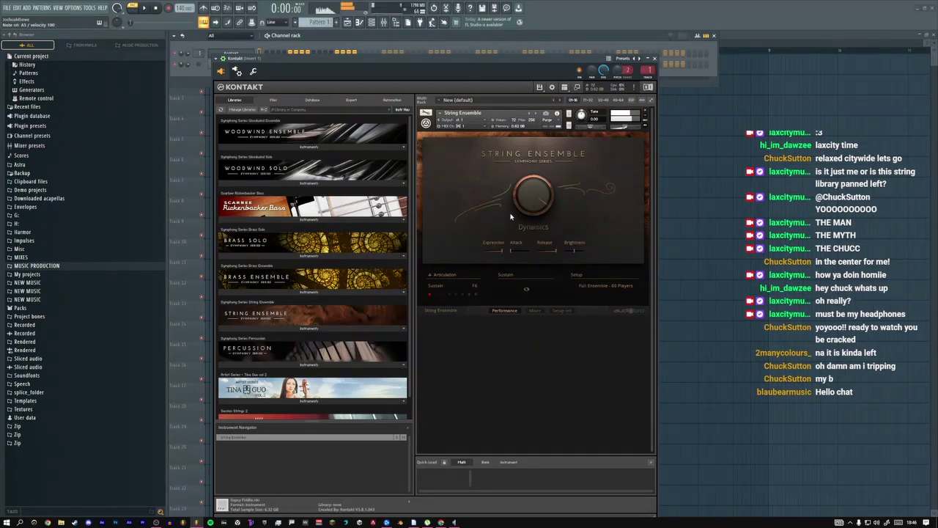
pyautogui.click(462, 295)
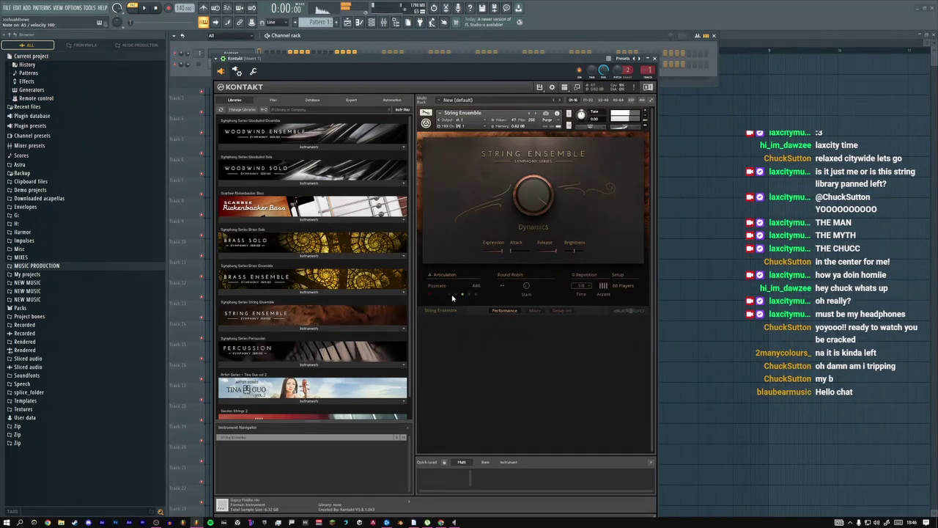
pyautogui.click(450, 296)
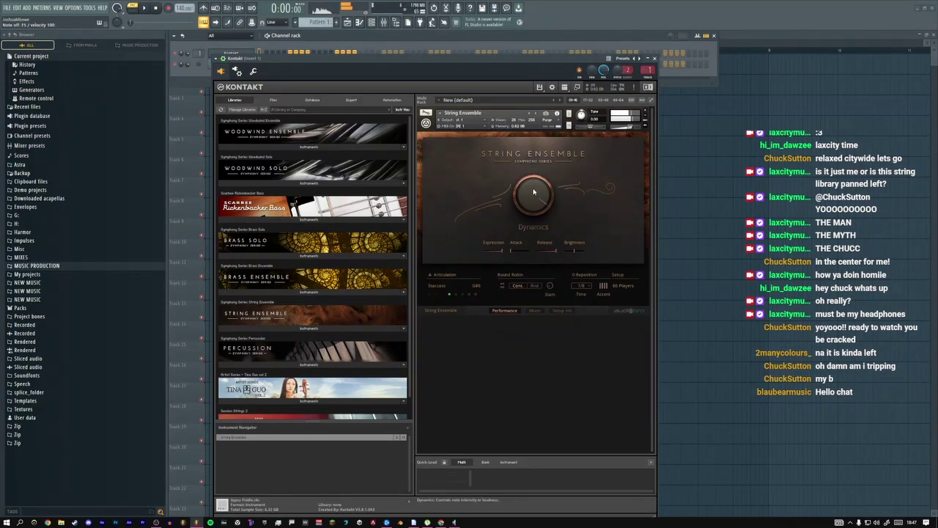
pyautogui.click(431, 295)
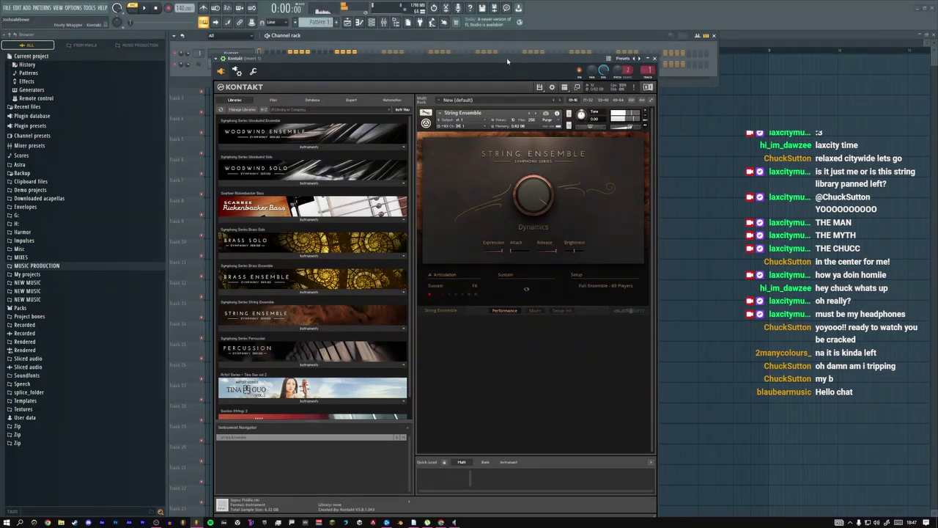
# Move the Kontakt window clear of the channel rack and link the last tweaked parameter, Mid Volume, to an auto-detected MIDI controller
pyautogui.moveTo(506, 58); pyautogui.dragTo(508, 58)
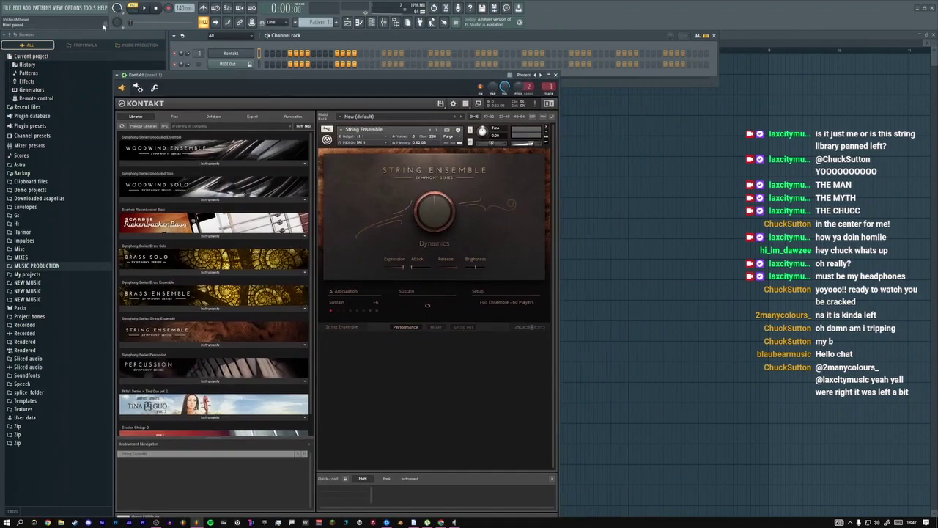
pyautogui.click(90, 7)
pyautogui.moveTo(123, 99)
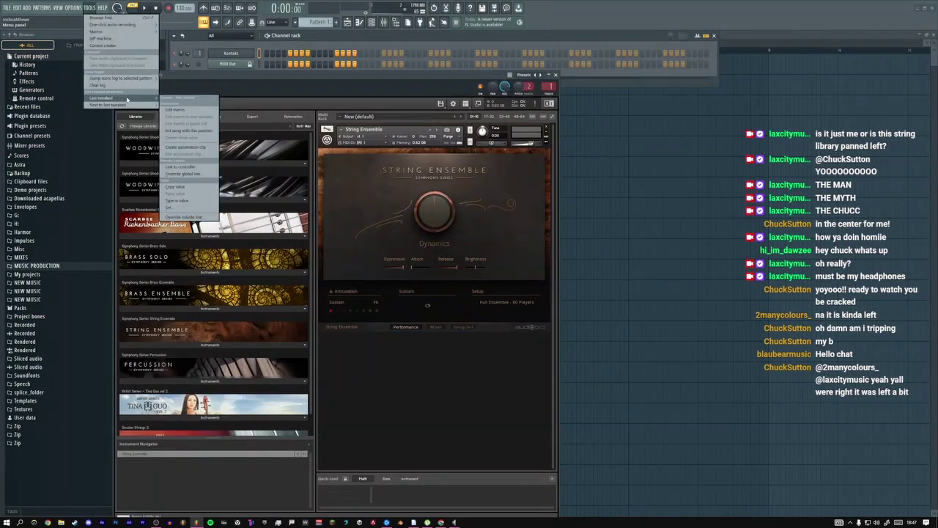
pyautogui.click(180, 166)
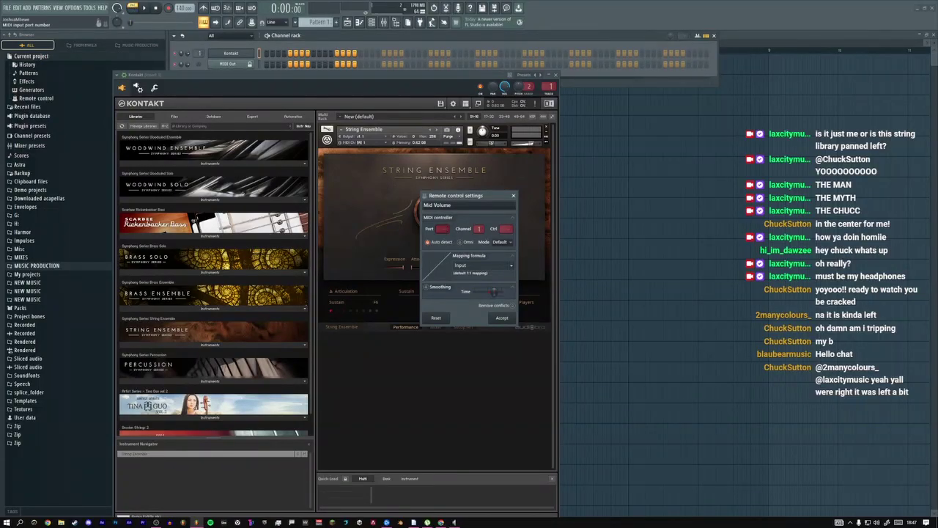
pyautogui.press('Escape')
pyautogui.press('Escape')
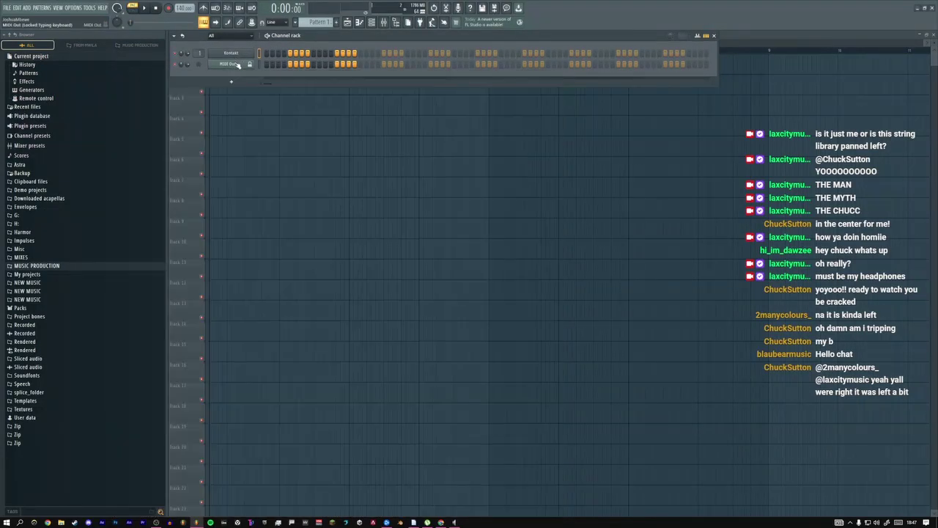
# Reopen Kontakt and the remote control settings for Mid Volume, try the entries in the Link 1 list, and close the dialog
pyautogui.click(231, 53)
pyautogui.click(90, 7)
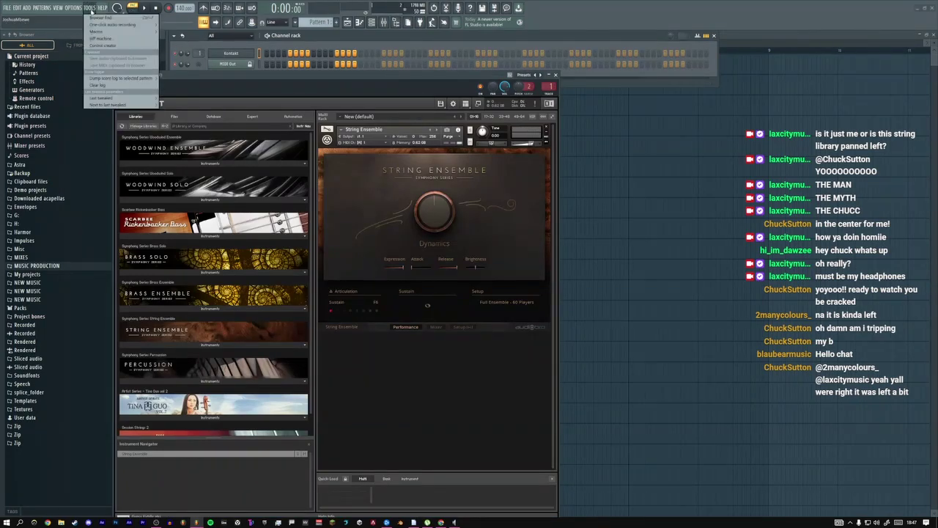
pyautogui.moveTo(161, 99)
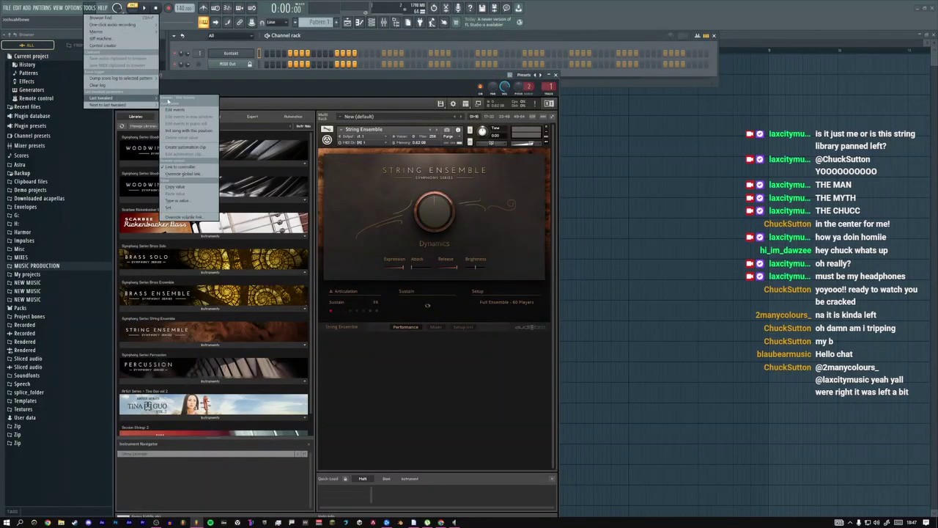
pyautogui.click(180, 167)
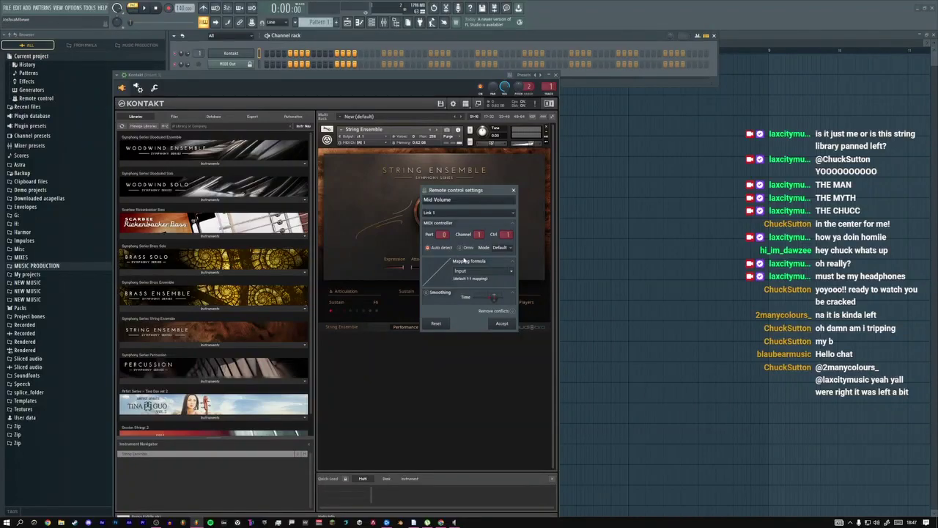
pyautogui.click(469, 212)
pyautogui.click(469, 220)
pyautogui.click(462, 213)
pyautogui.click(444, 230)
pyautogui.press('Escape')
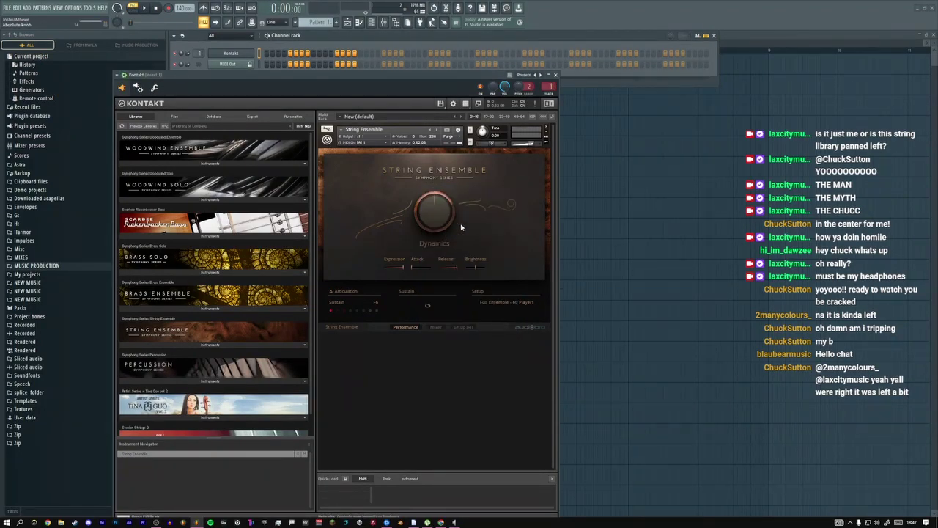
# Close the Kontakt window, switch to the stream chat, and send the message "kontakt is finicky asf"
pyautogui.press('space')
pyautogui.click(556, 75)
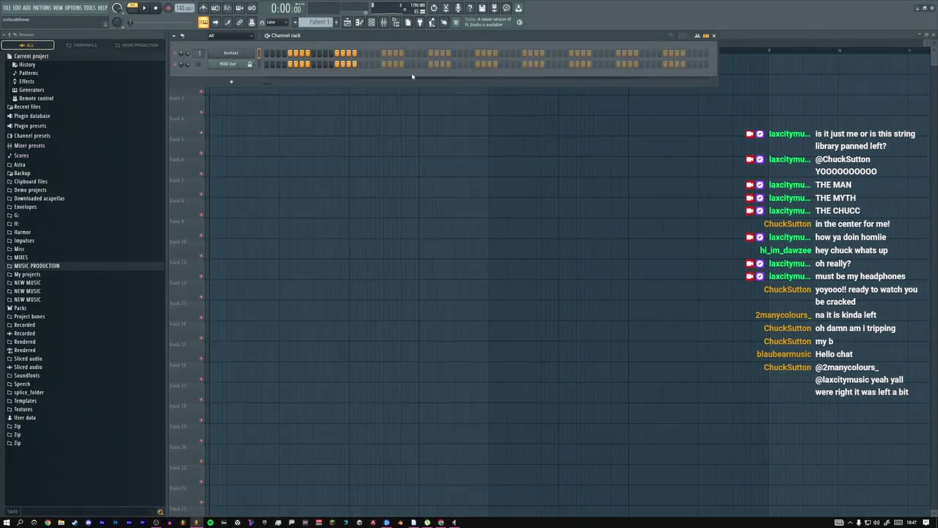
pyautogui.press('super+Tab')
pyautogui.click(505, 110)
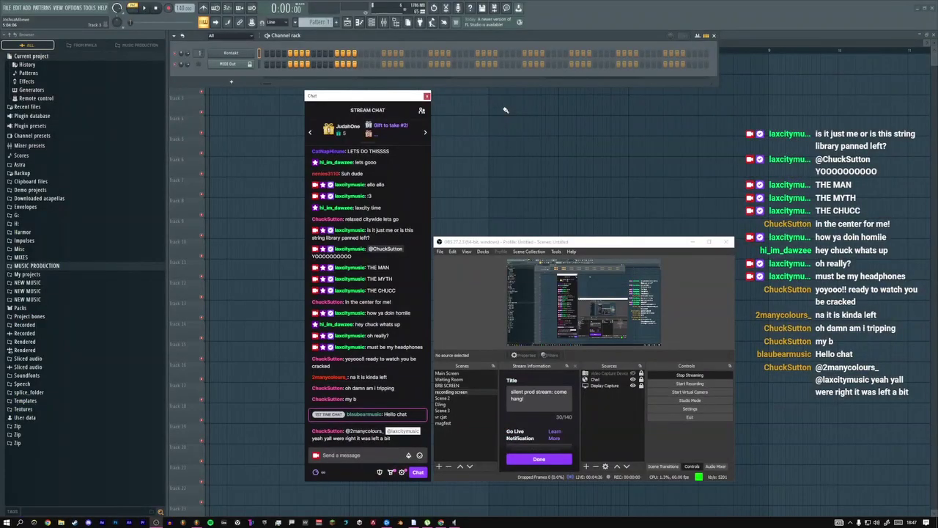
pyautogui.click(352, 454)
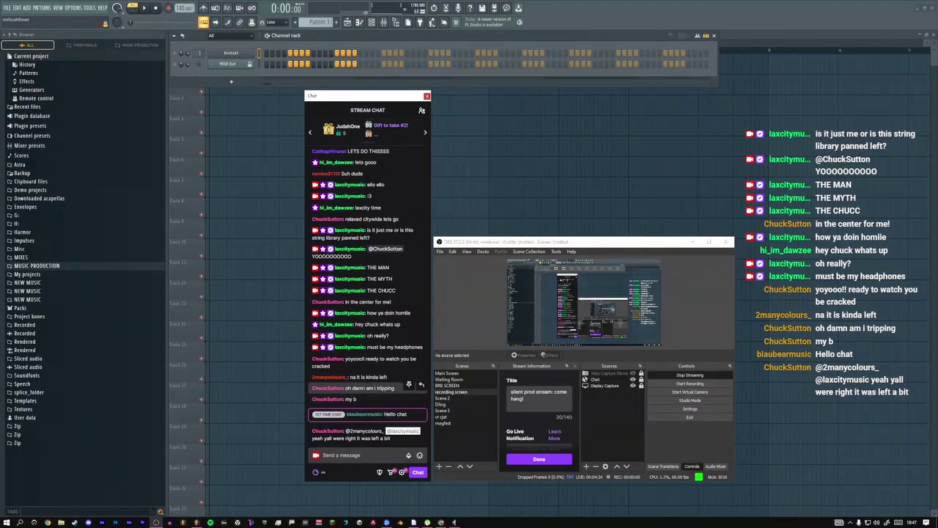
pyautogui.click(344, 455)
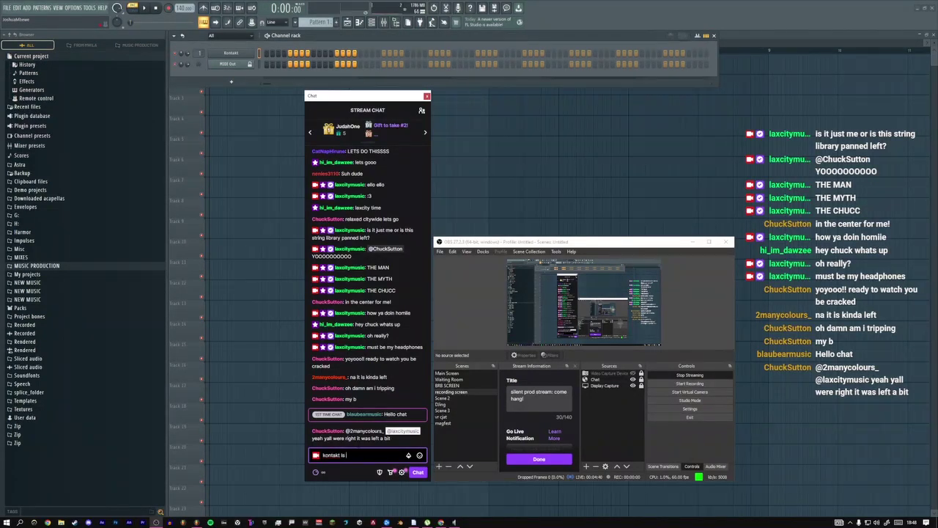
pyautogui.write('kontakt is finicky asf')
pyautogui.press('Return')
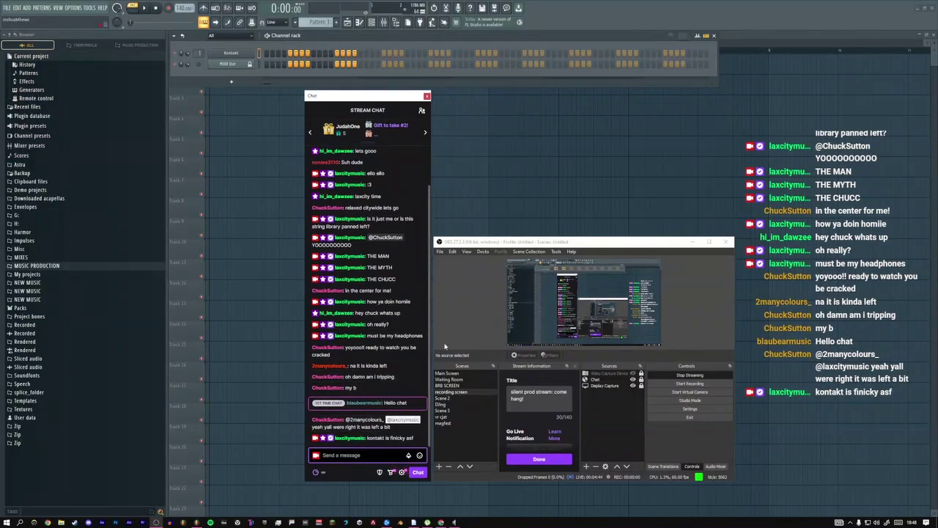
# Return to FL Studio and replace the open Kontakt project with a new project
pyautogui.click(432, 355)
pyautogui.click(383, 22)
pyautogui.click(7, 8)
pyautogui.click(55, 36)
pyautogui.click(478, 281)
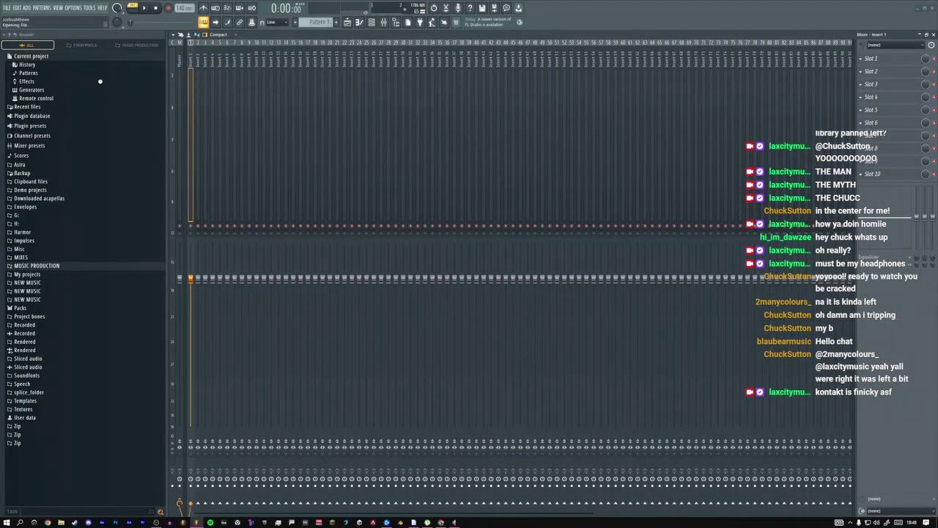
# Try to add a BRSO Articulate channel and dismiss the plugin warning
pyautogui.click(26, 7)
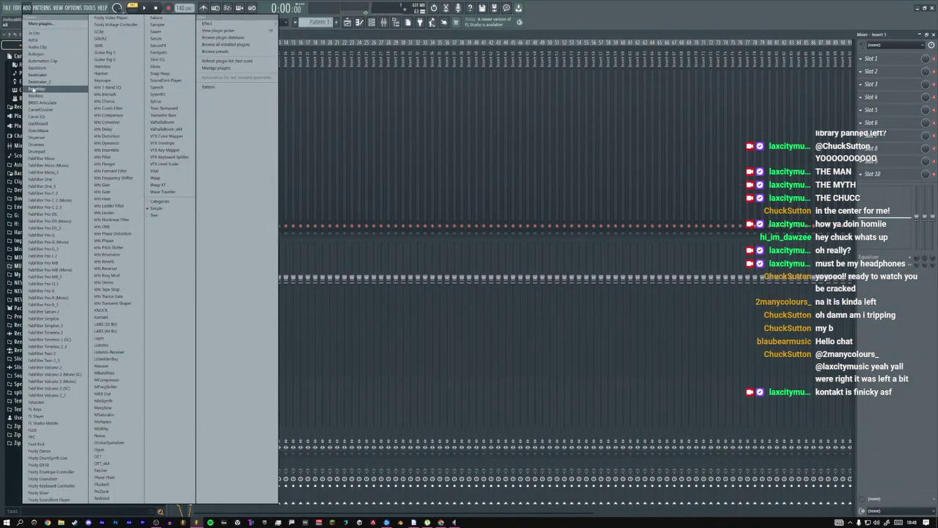
pyautogui.click(42, 104)
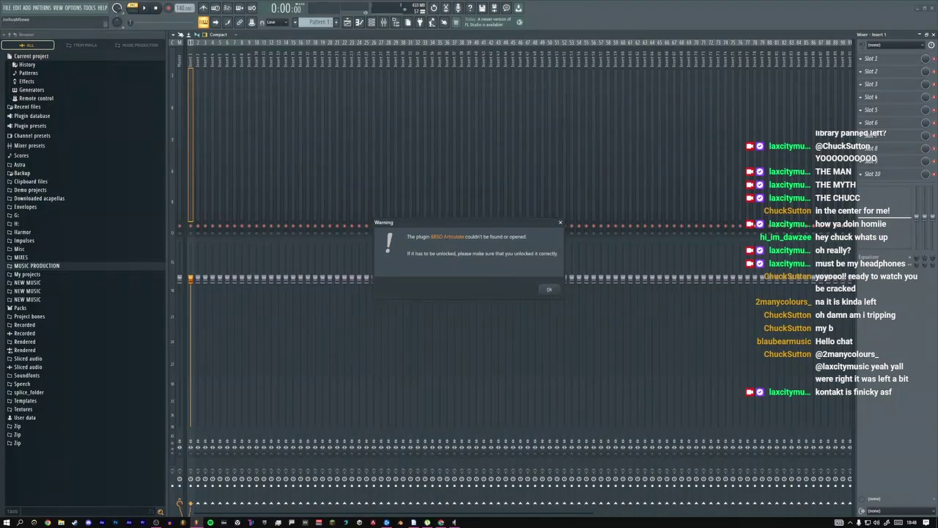
pyautogui.click(551, 289)
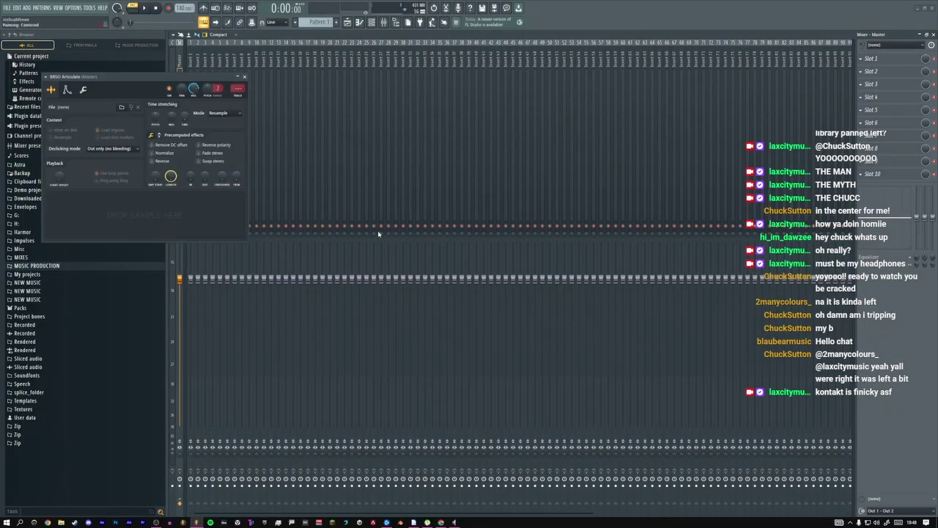
pyautogui.click(380, 23)
# Switch to Chrome, close the two Kontakt video tutorials, and open the BRSO Articulate page from the search results
pyautogui.click(441, 522)
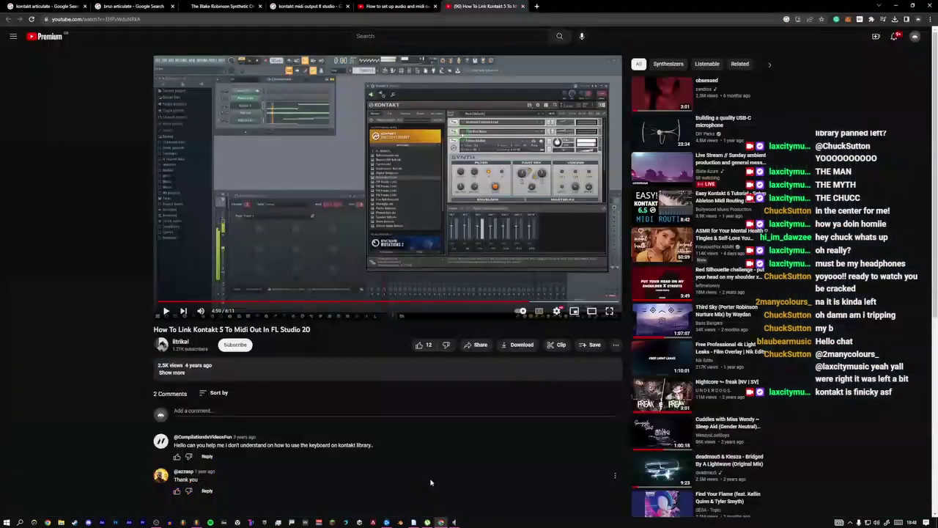
pyautogui.click(392, 4)
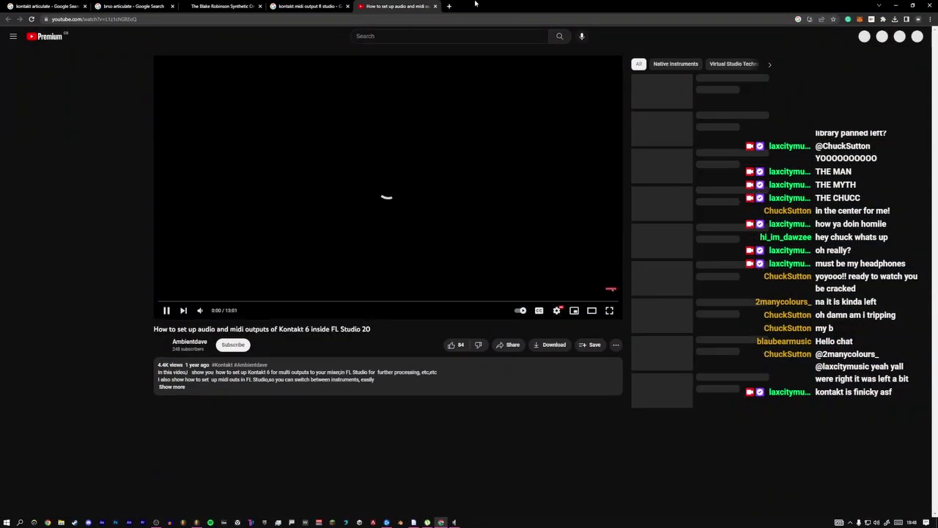
pyautogui.click(435, 6)
pyautogui.click(434, 6)
pyautogui.click(137, 4)
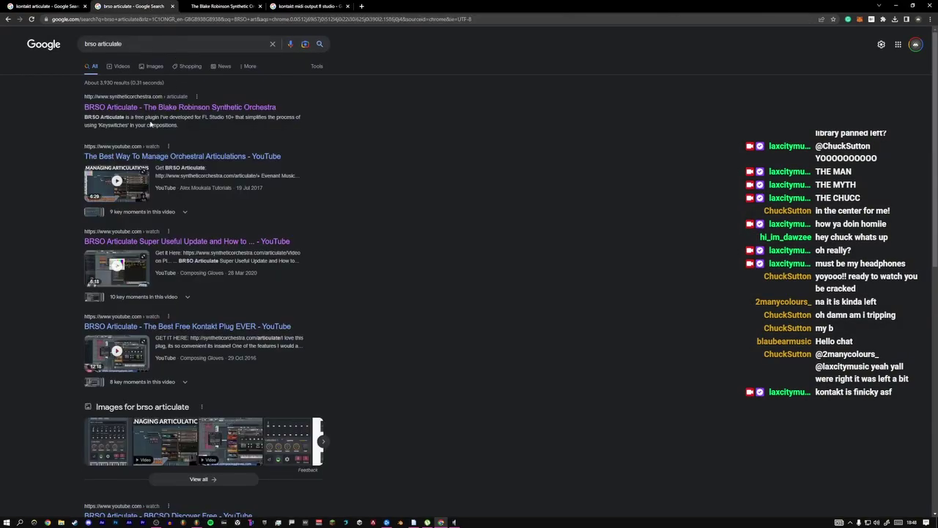
pyautogui.click(183, 108)
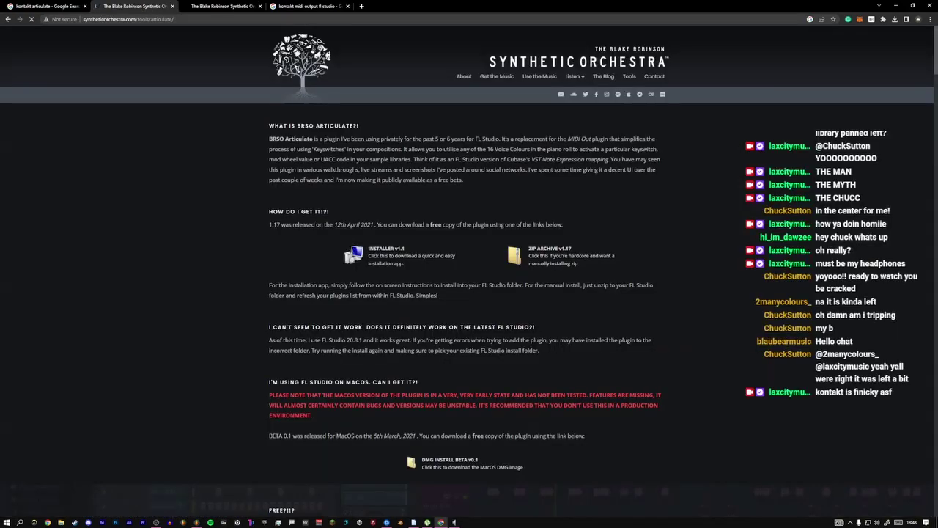
# Download the Windows installer "BRSO Articulate 1.17 Setup" into the Documents folder
pyautogui.click(391, 258)
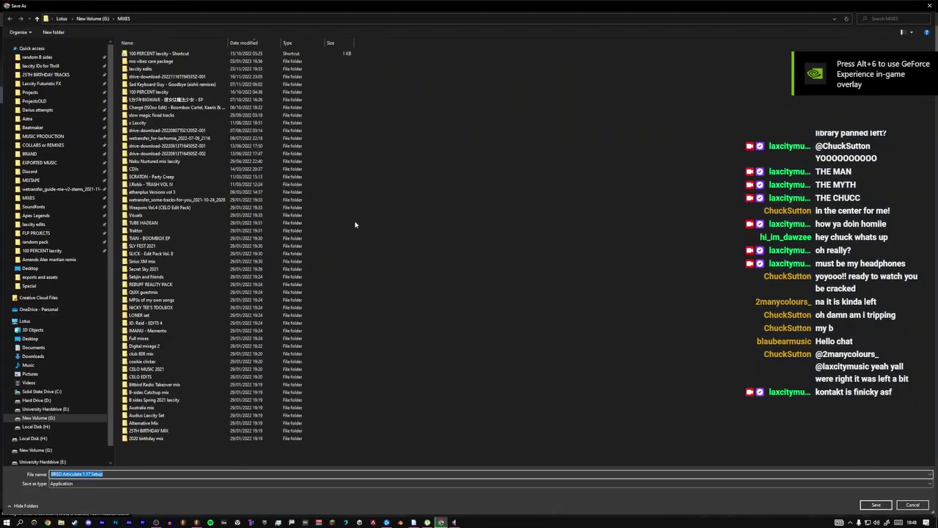
pyautogui.click(29, 348)
pyautogui.press('Return')
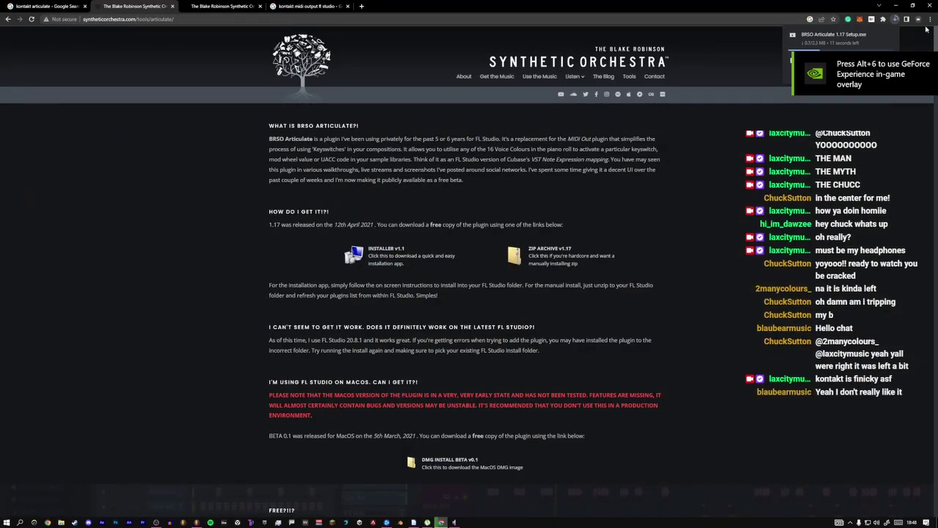
# Switch back to FL Studio and delete the non-working BRSO Articulate channel from the channel rack
pyautogui.press('super+Tab')
pyautogui.click(327, 115)
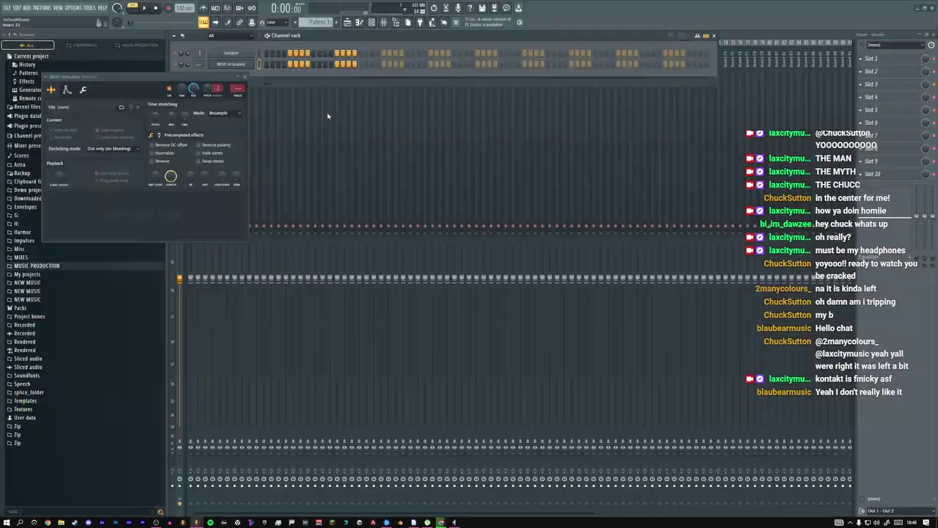
pyautogui.click(252, 64)
pyautogui.rightClick(252, 60)
pyautogui.click(282, 147)
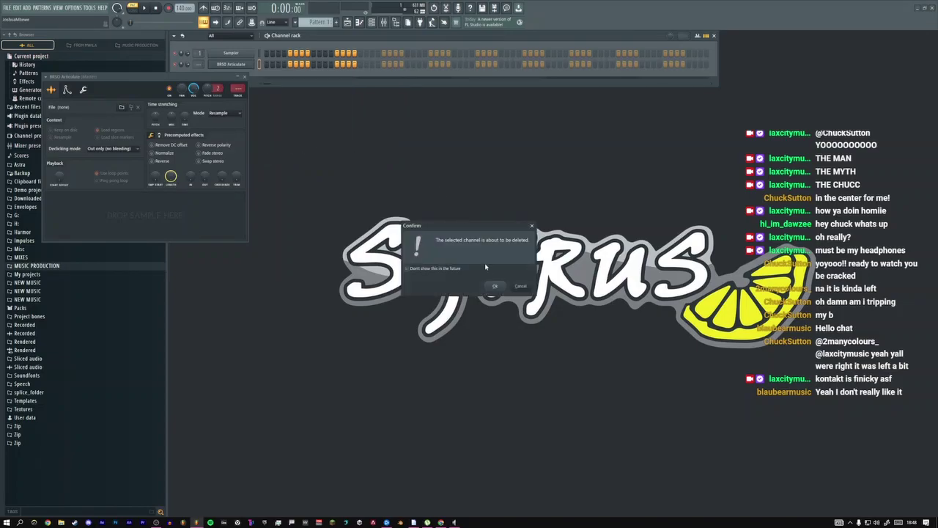
pyautogui.click(495, 286)
# Replace the remaining Sampler channel with the Kontakt plugin
pyautogui.rightClick(252, 53)
pyautogui.click(388, 90)
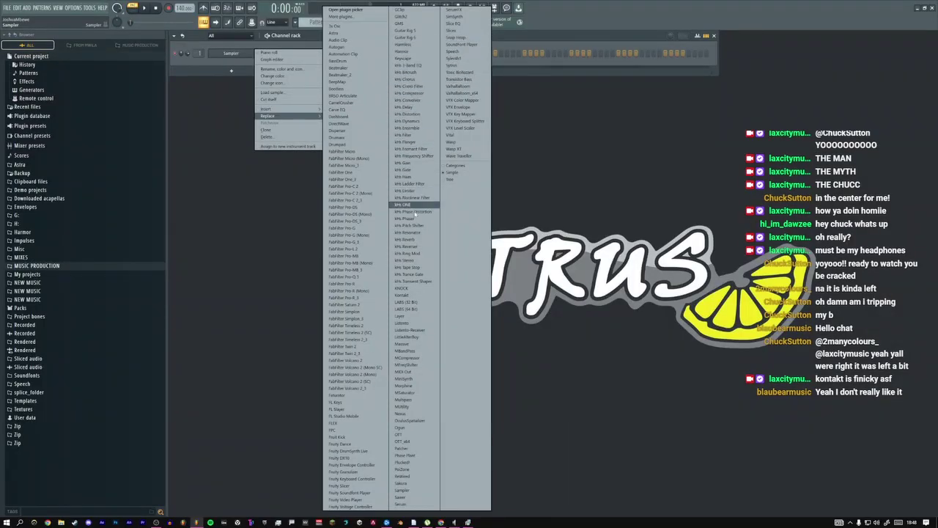
pyautogui.click(414, 296)
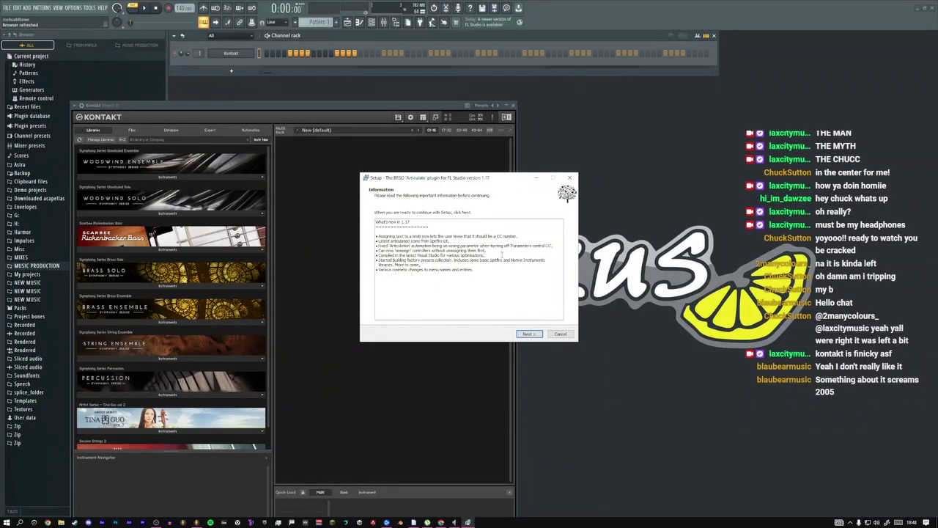
# Install BRSO Articulate 1.17 into the FL Studio 21 folder, keeping both optional plugin list and channel menu entries enabled
pyautogui.click(528, 334)
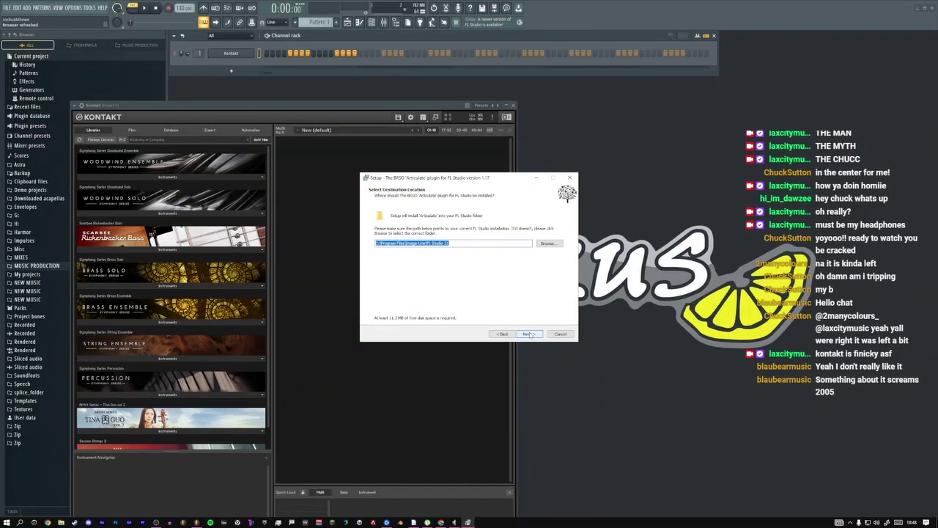
pyautogui.click(528, 334)
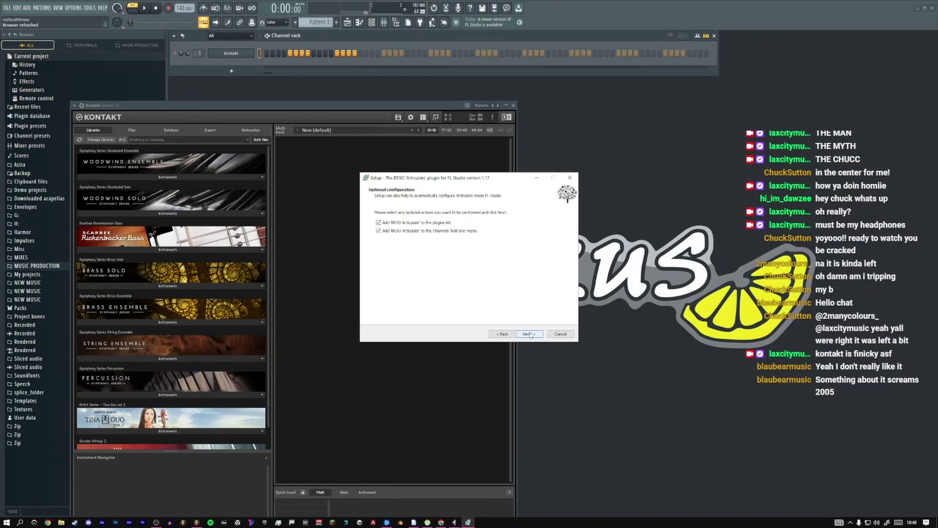
pyautogui.click(529, 334)
pyautogui.click(529, 334)
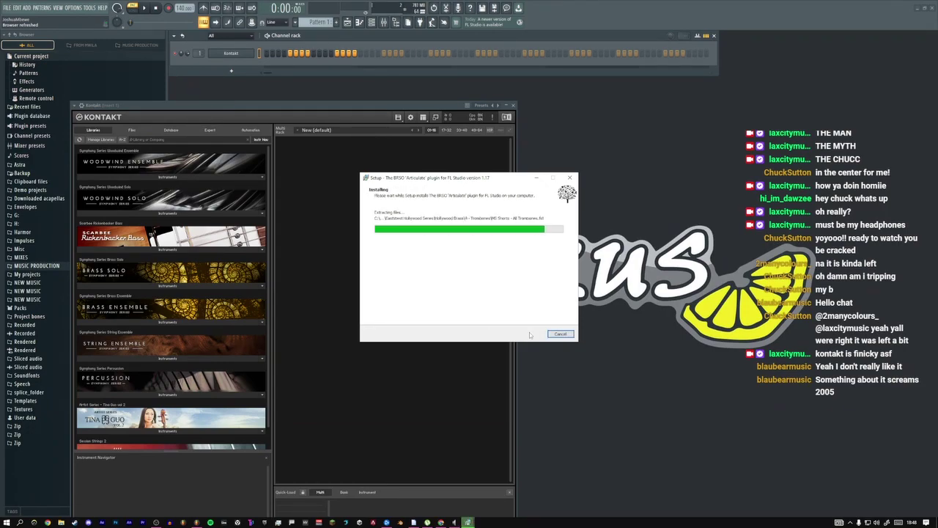
pyautogui.click(529, 334)
# Close the Kontakt window and search the generator plugin list for "br", then clear the search
pyautogui.click(513, 106)
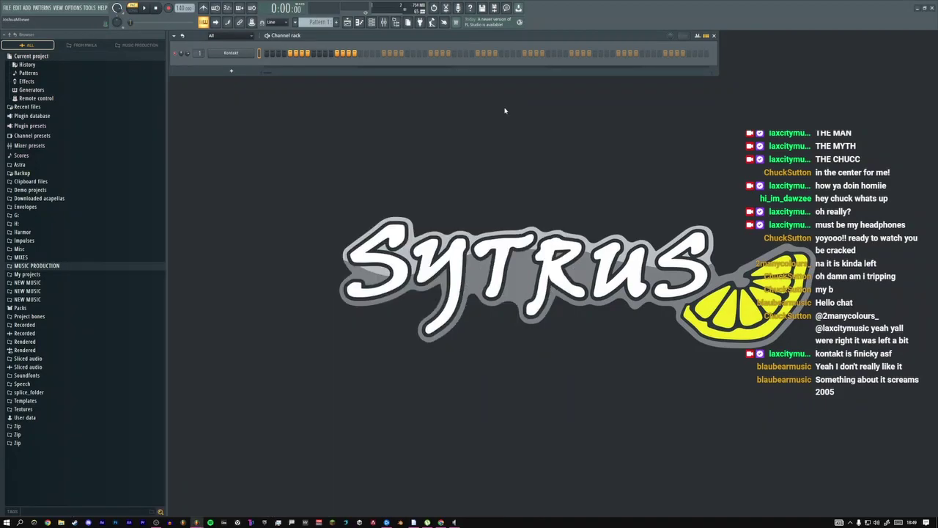
pyautogui.click(27, 8)
pyautogui.click(44, 23)
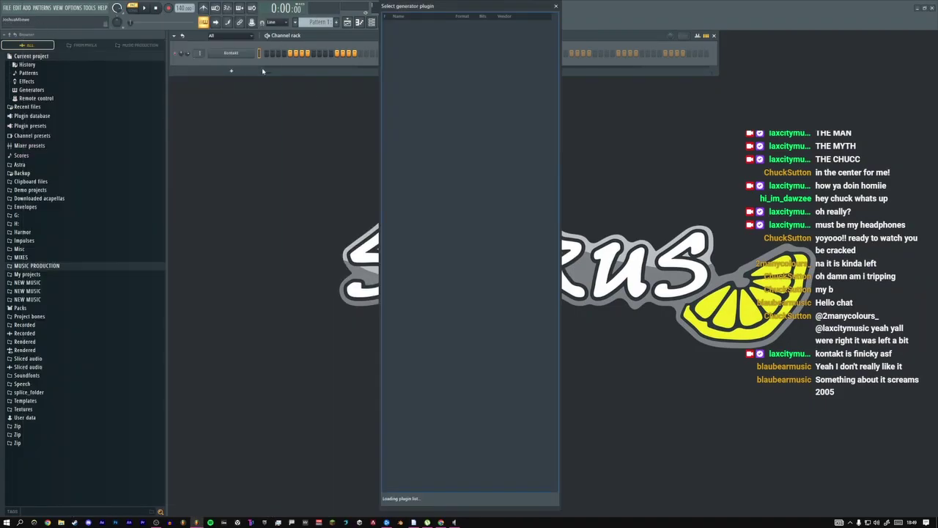
pyautogui.write('br')
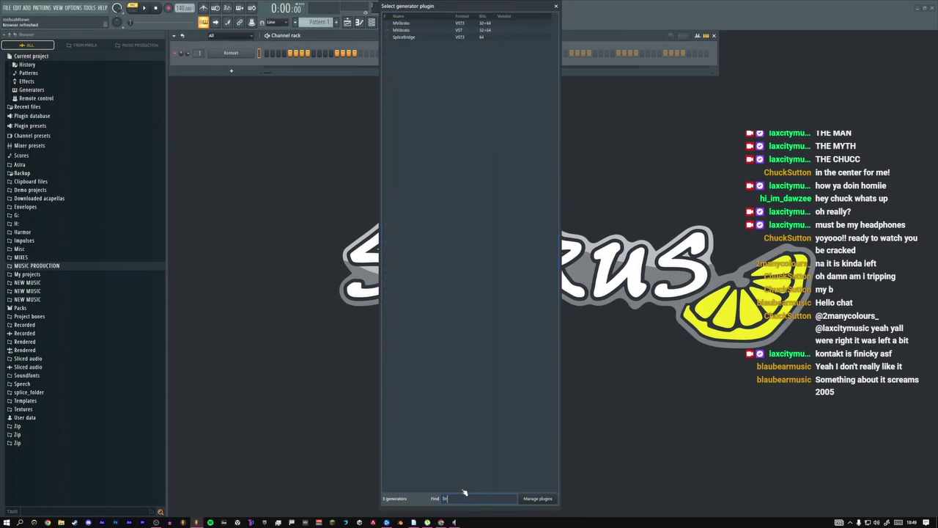
pyautogui.press('BackSpace')
pyautogui.press('BackSpace')
# Rescan the installed plugins in the Plugin Manager and select BRSO Articulate, then close the manager
pyautogui.click(537, 499)
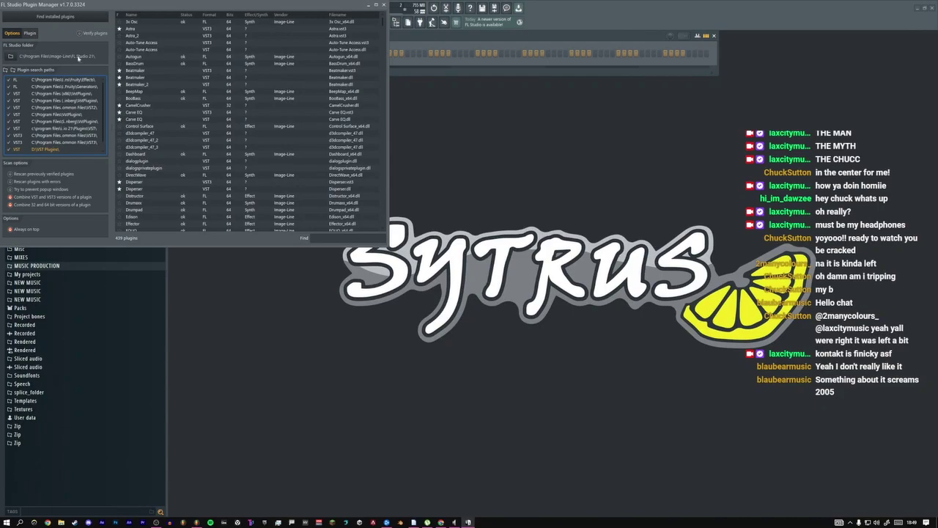
pyautogui.click(55, 16)
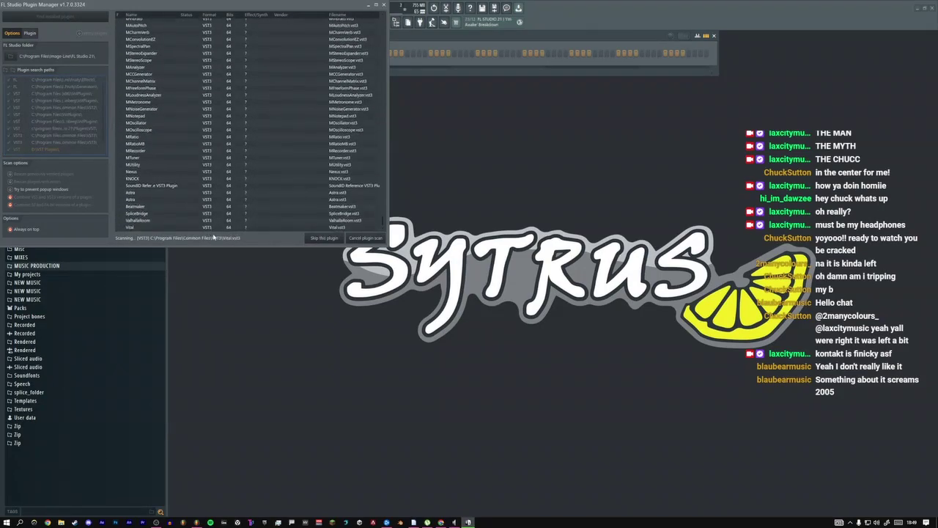
pyautogui.click(169, 105)
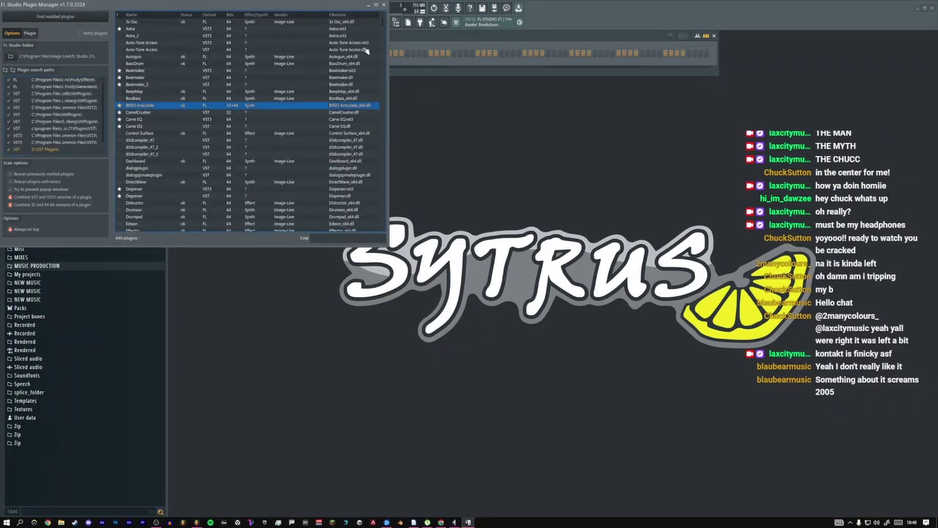
pyautogui.click(383, 5)
# Insert a BRSO Articulate channel above the Kontakt channel and move its plugin window clear of the browser
pyautogui.rightClick(253, 51)
pyautogui.moveTo(315, 103)
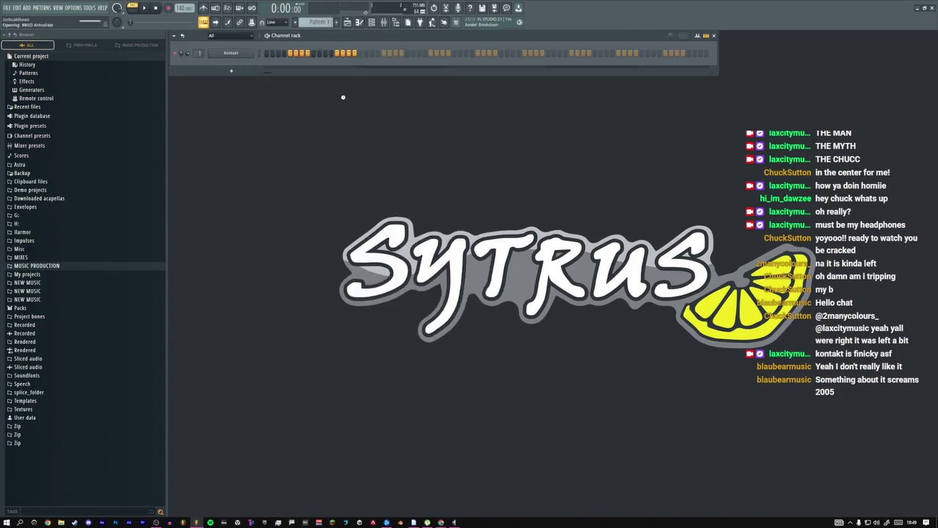
pyautogui.click(343, 95)
pyautogui.moveTo(88, 86); pyautogui.dragTo(354, 142)
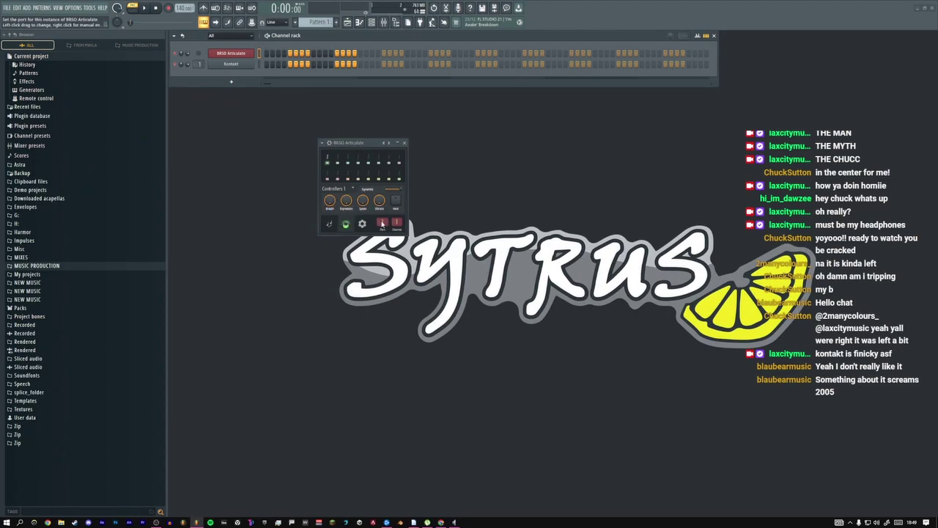
# Set the BRSO Articulate port to 3 and match it with the MIDI input port in Kontakt's wrapper settings
pyautogui.click(231, 64)
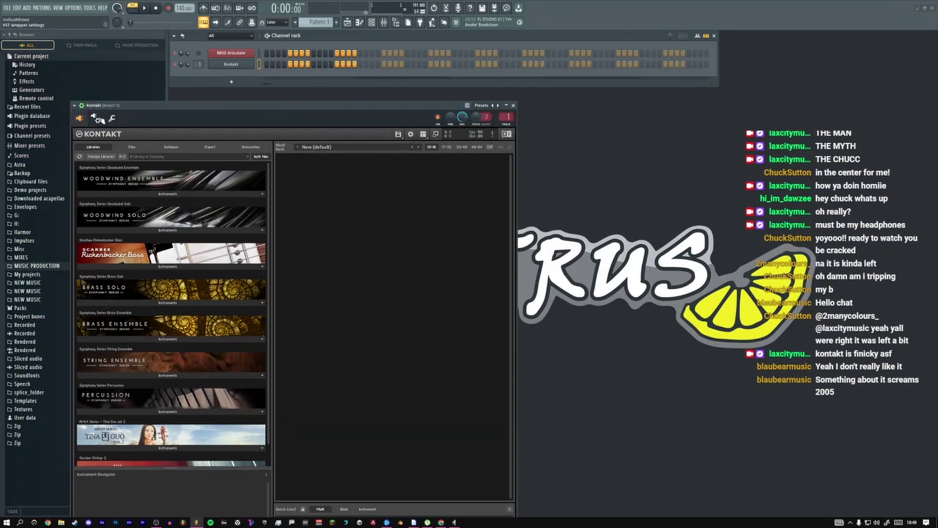
pyautogui.click(98, 118)
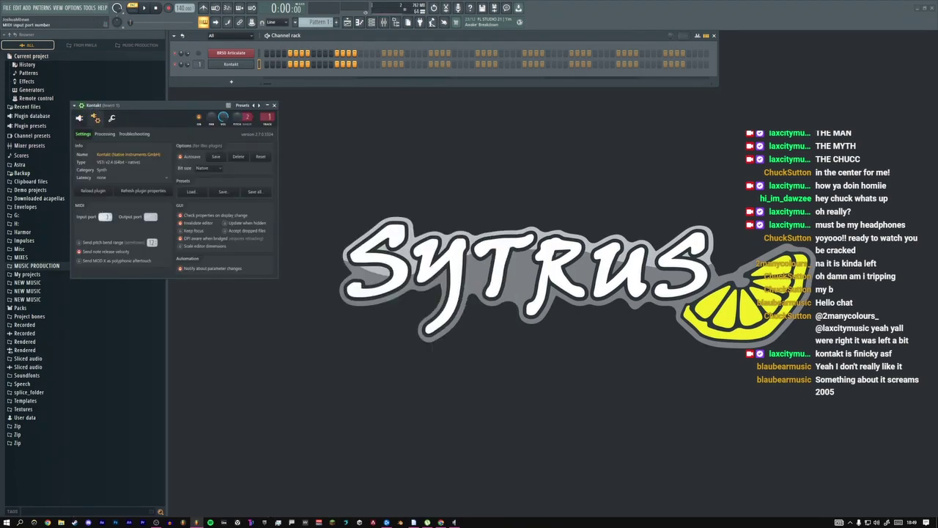
pyautogui.click(231, 53)
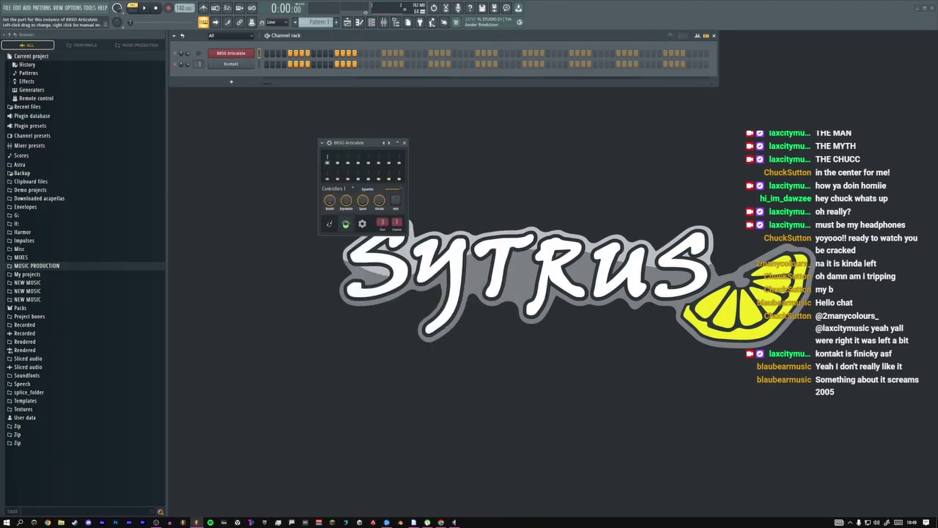
pyautogui.click(231, 63)
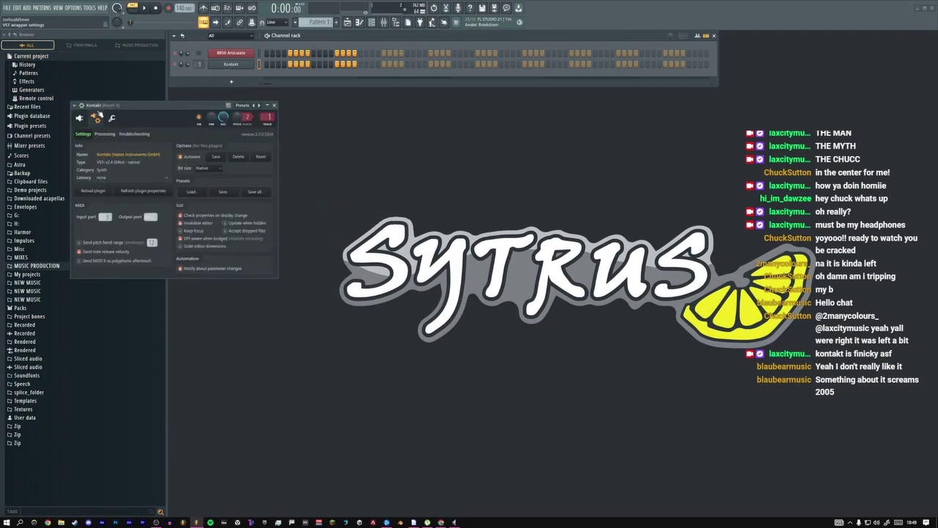
pyautogui.click(98, 116)
# Make the BRSO Articulate channel receive its notes from the Komplete Kontrol MIDI keyboard
pyautogui.rightClick(252, 52)
pyautogui.moveTo(367, 130)
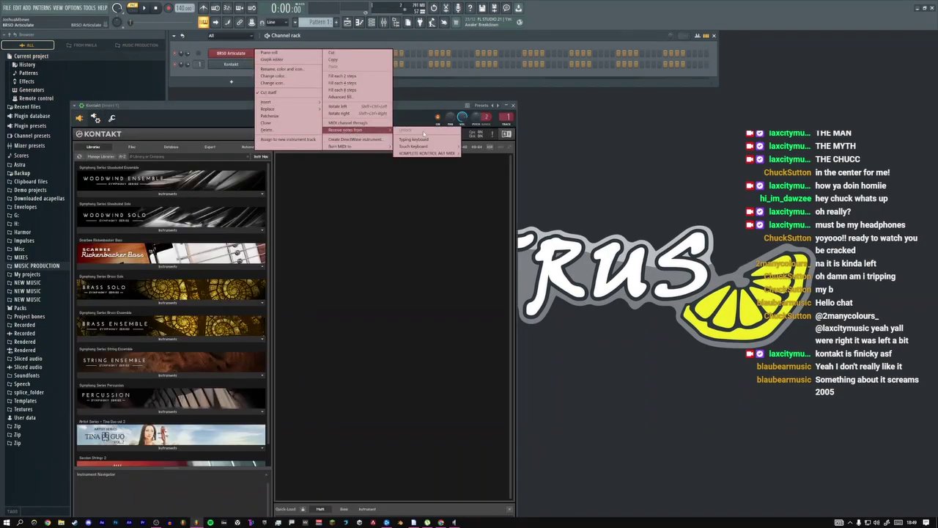
pyautogui.moveTo(433, 152)
pyautogui.click(474, 155)
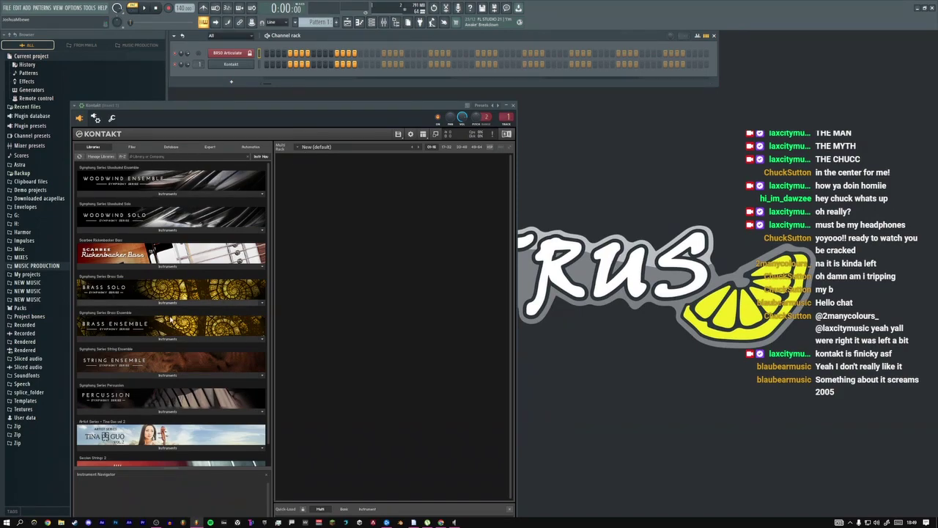
# Load String Ensemble.nki from the Symphony Series in Kontakt and apply the matching String Ensemble preset to BRSO Articulate
pyautogui.scroll(-1, 170, 307)
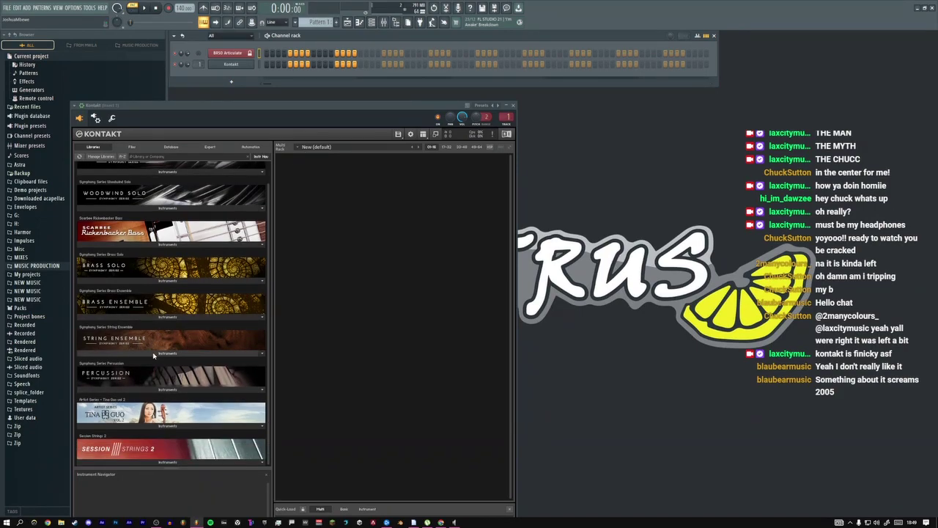
pyautogui.click(154, 354)
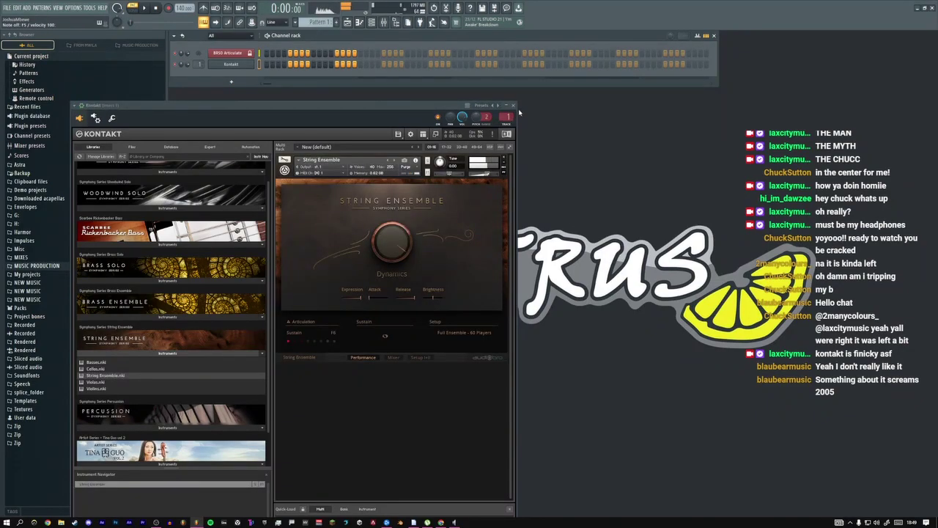
pyautogui.click(249, 53)
pyautogui.click(386, 143)
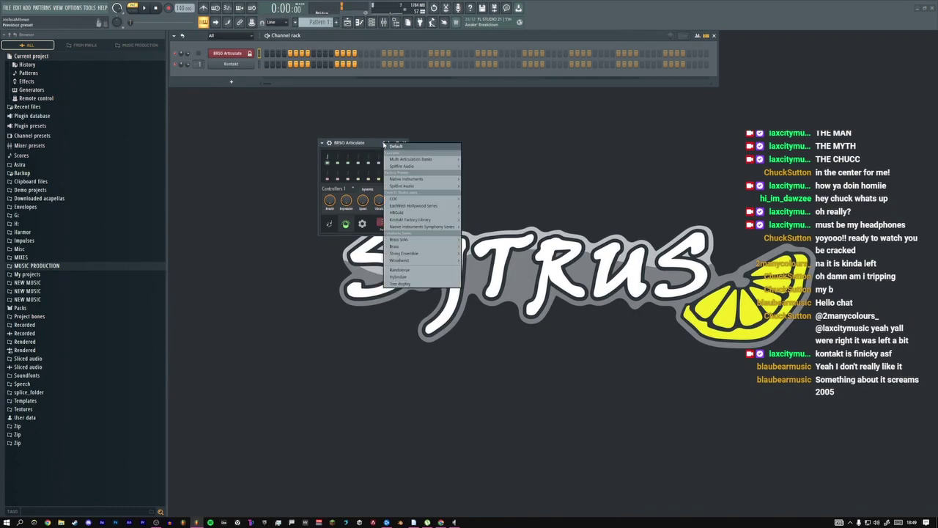
pyautogui.moveTo(411, 256)
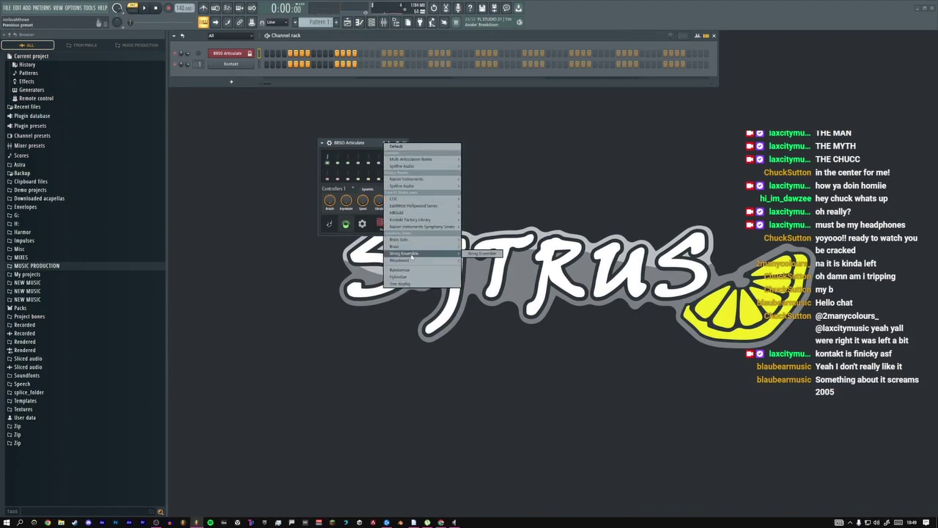
pyautogui.click(482, 253)
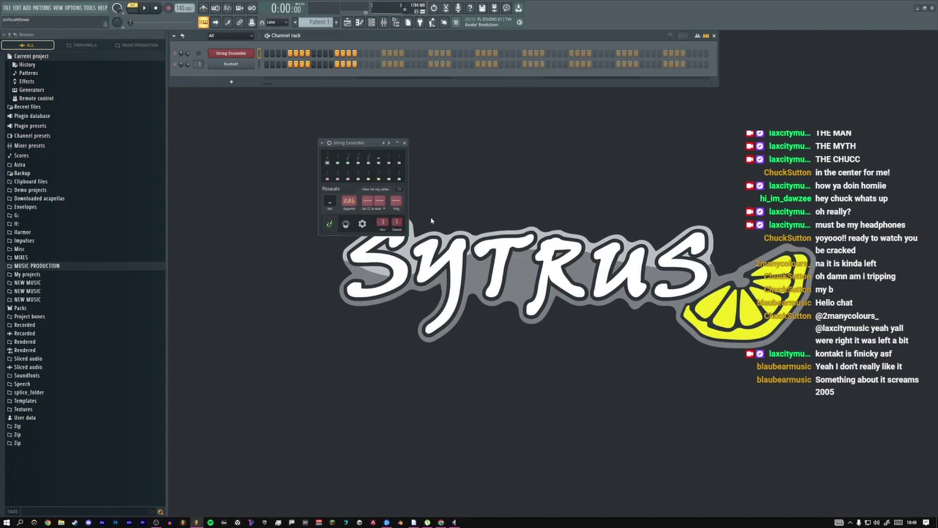
# Show Articulate's controllers, close the plugin, and add a short Pizzicato note in the String Ensemble channel's piano roll
pyautogui.click(345, 223)
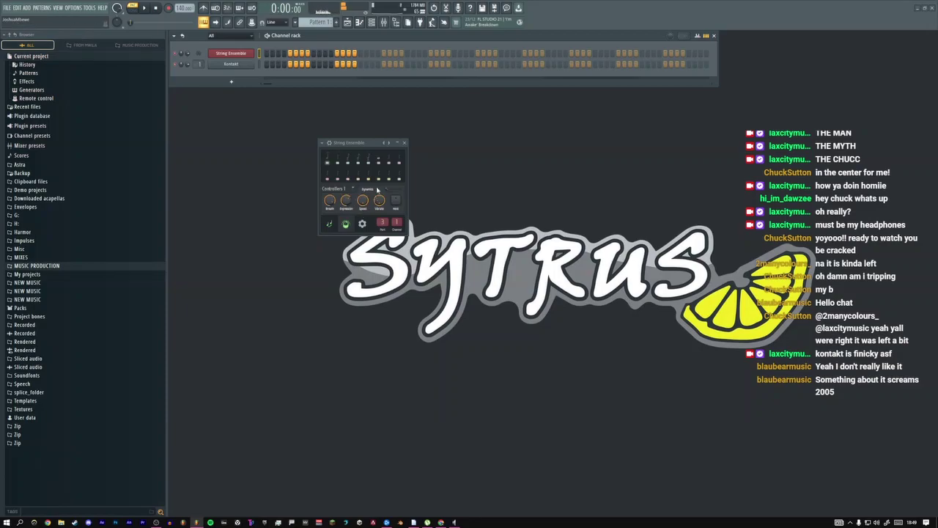
pyautogui.click(404, 143)
pyautogui.rightClick(231, 53)
pyautogui.click(246, 59)
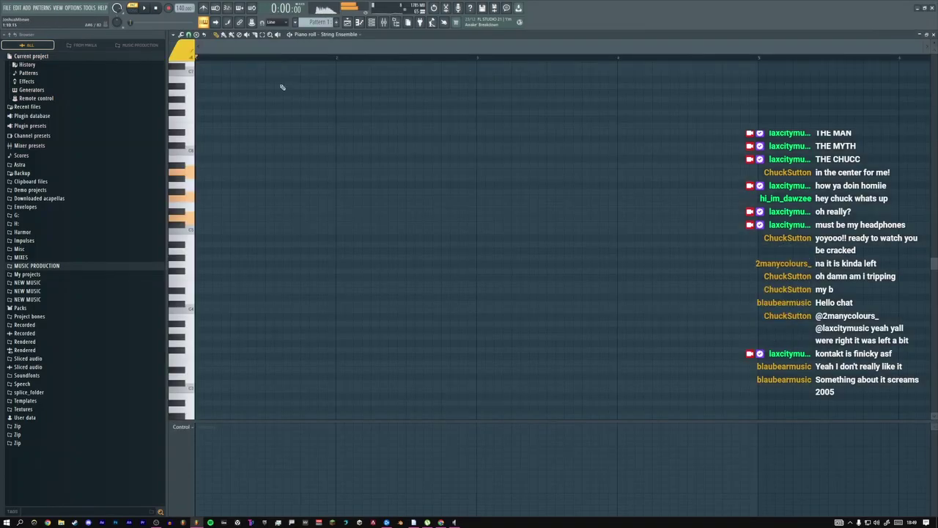
pyautogui.click(180, 55)
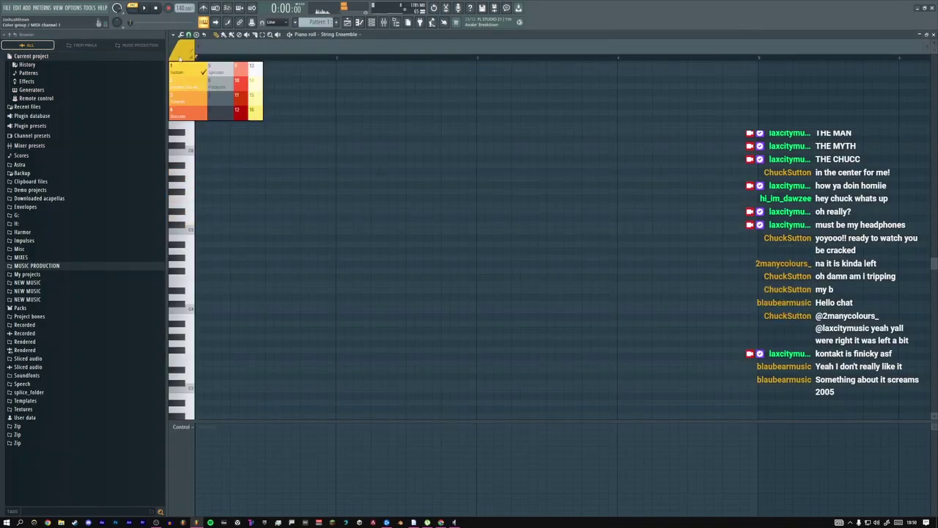
pyautogui.click(220, 87)
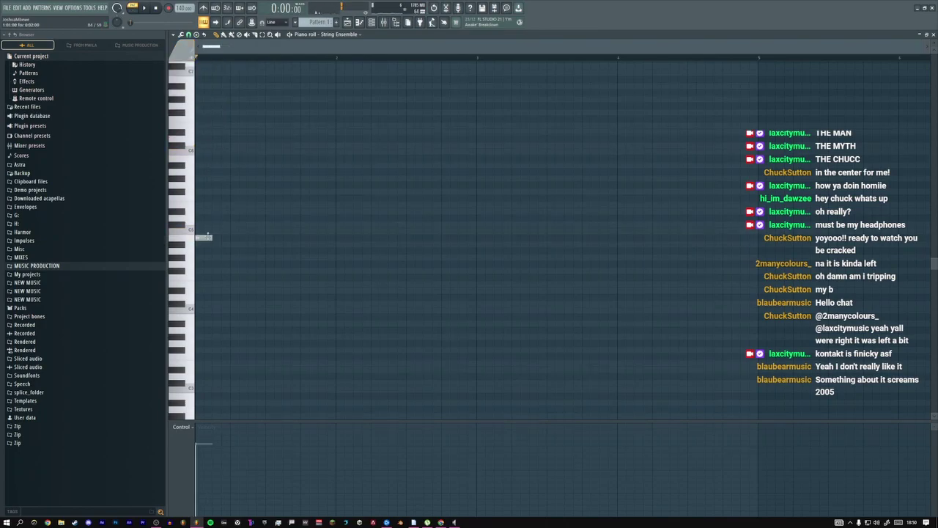
# Recreate the note at C#5 in an orange articulation colour, lengthen it to two bars, and play the pattern
pyautogui.click(181, 56)
pyautogui.click(190, 86)
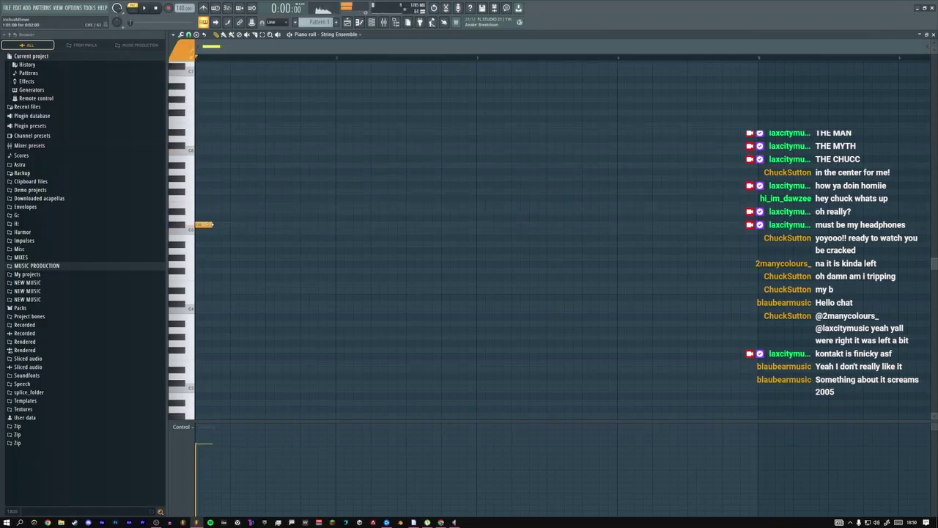
pyautogui.moveTo(206, 225); pyautogui.dragTo(352, 221)
pyautogui.press('space')
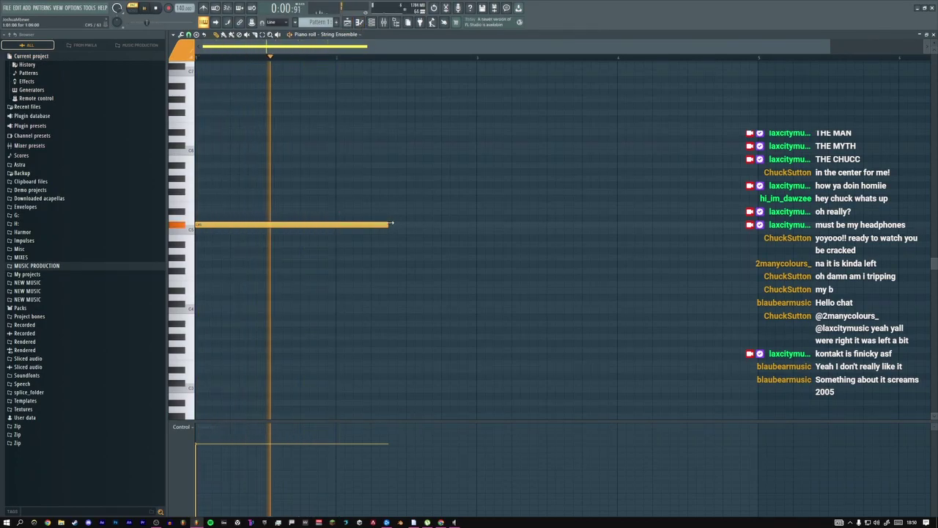
pyautogui.moveTo(390, 223); pyautogui.dragTo(476, 224)
pyautogui.press('space')
# Create an automation clip for the String Ensemble's Dynamics controller in Articulate, close the plugin, and return to the piano roll
pyautogui.click(348, 23)
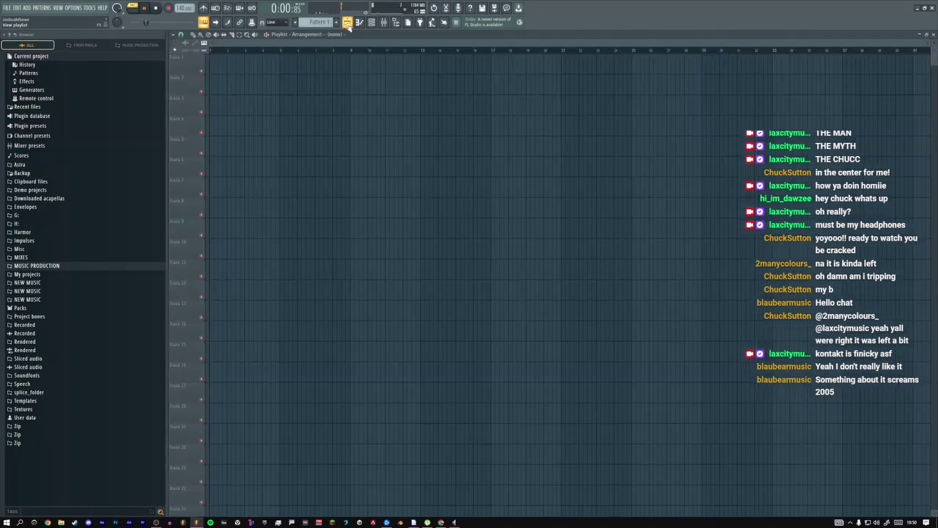
pyautogui.click(376, 23)
pyautogui.click(236, 53)
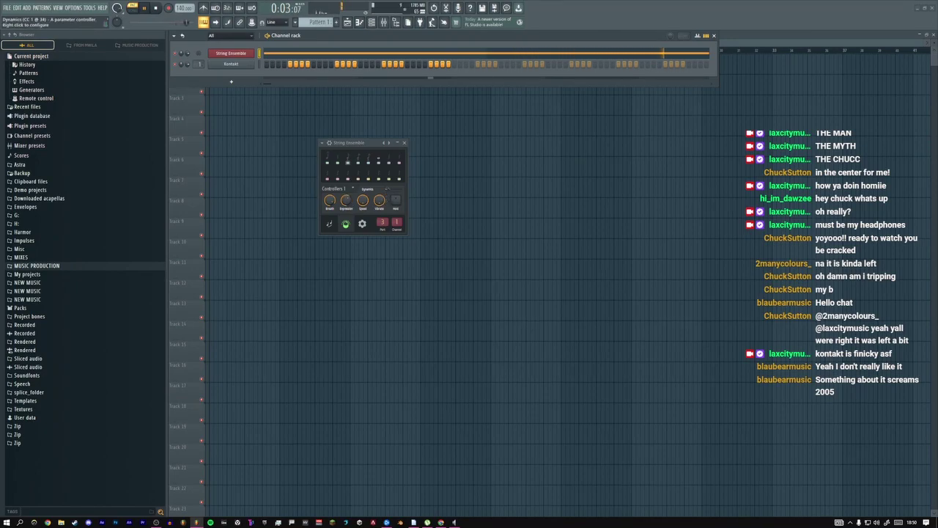
pyautogui.rightClick(387, 189)
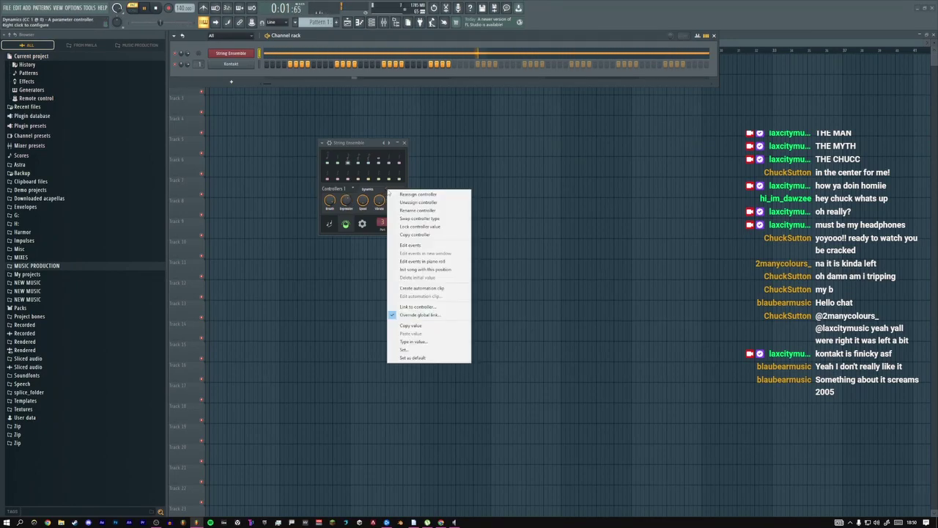
pyautogui.click(410, 212)
pyautogui.click(404, 142)
pyautogui.doubleClick(222, 61)
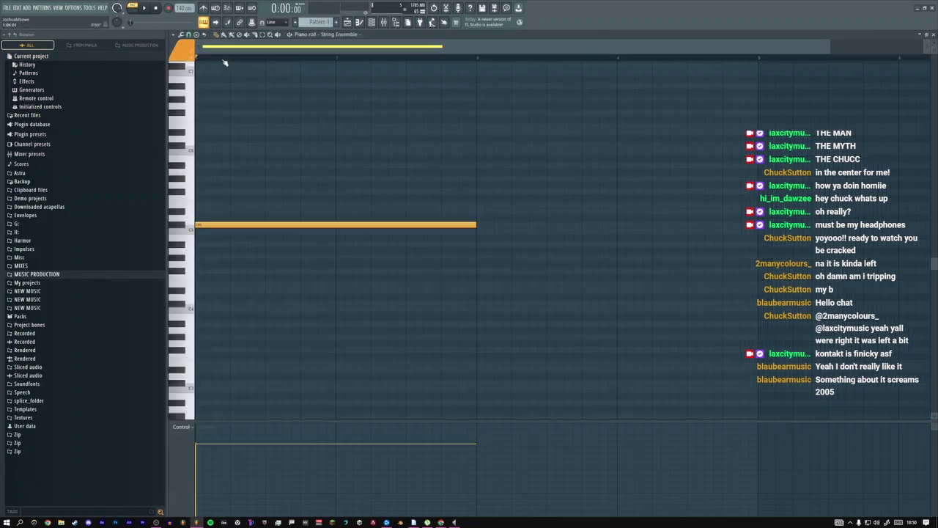
# Check the String Ensemble instrument in Kontakt, close it, and change the C#5 note to the Sustain articulation colour
pyautogui.click(371, 22)
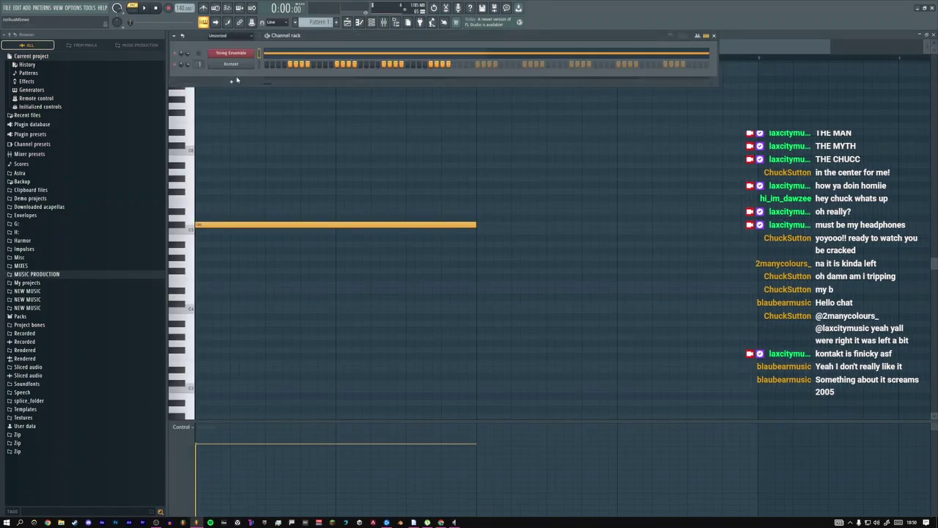
pyautogui.click(243, 55)
pyautogui.click(233, 65)
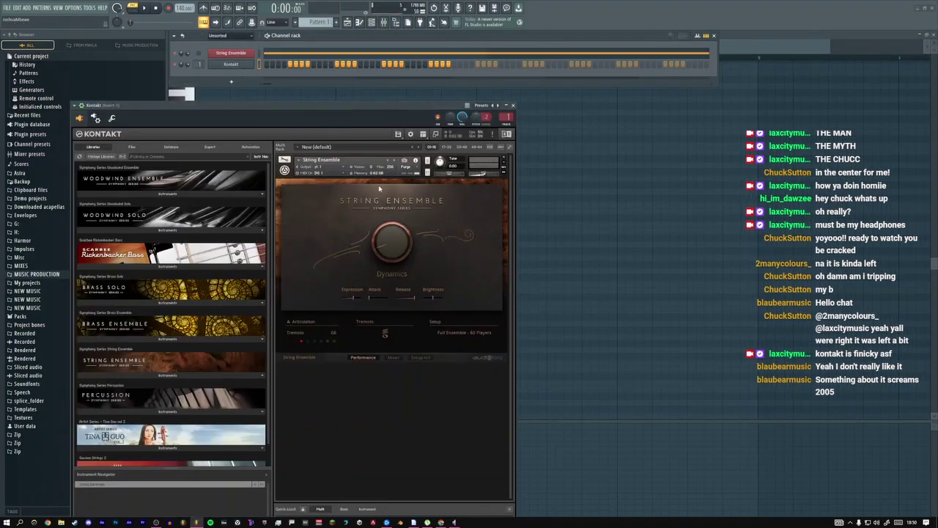
pyautogui.click(513, 105)
pyautogui.click(182, 53)
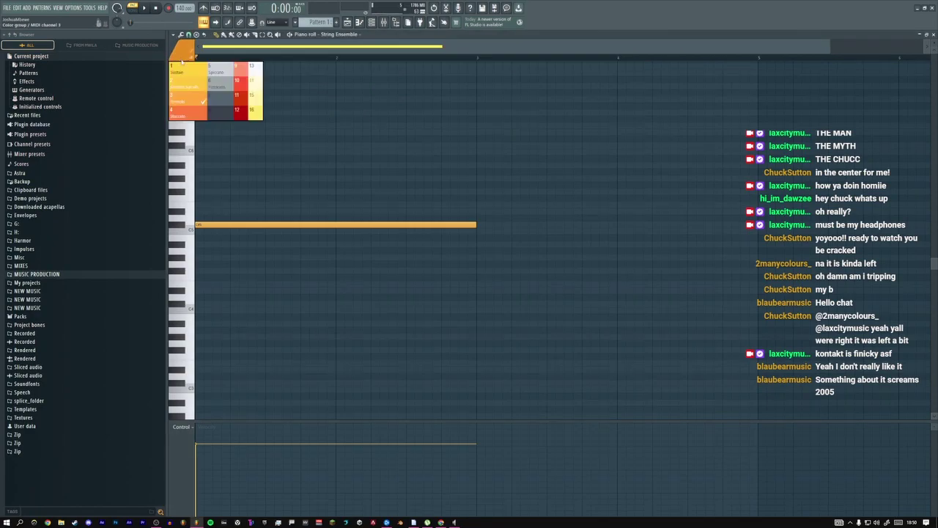
pyautogui.click(184, 74)
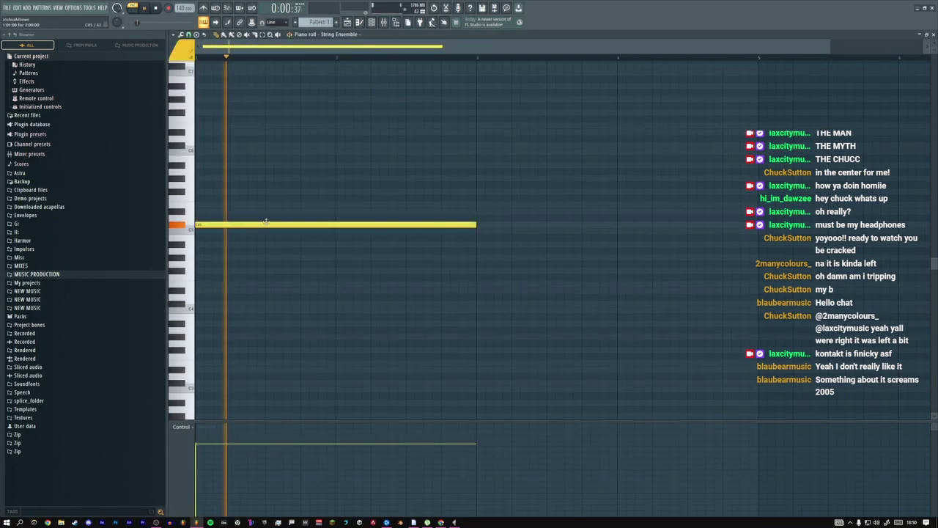
# Extend the Dynamics automation clip to eight bars in the playlist, play the arrangement, and reopen Pattern 1 in the piano roll
pyautogui.click(347, 22)
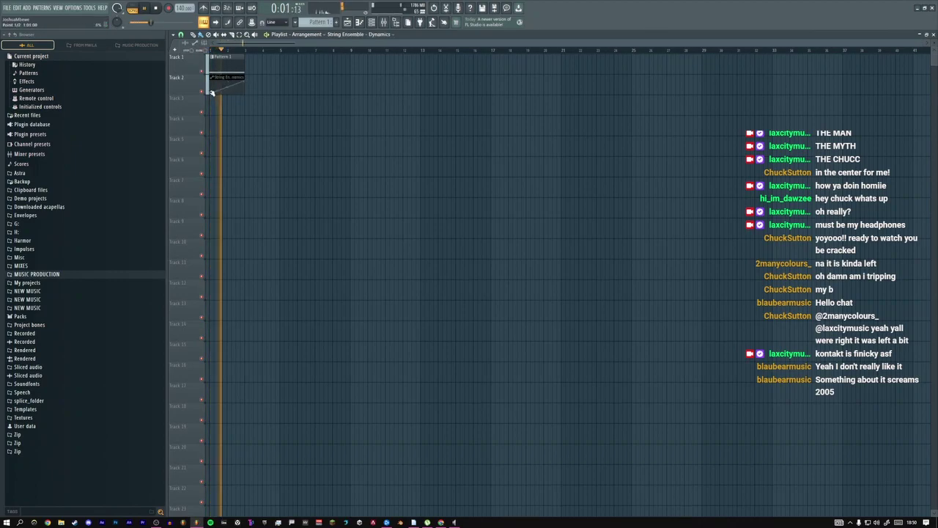
pyautogui.moveTo(244, 67); pyautogui.dragTo(350, 67)
pyautogui.press('space')
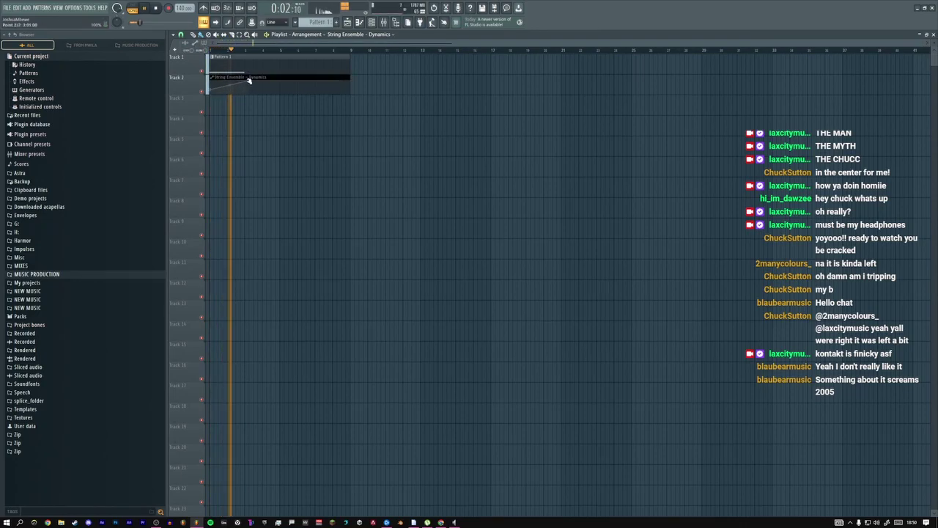
pyautogui.doubleClick(247, 80)
pyautogui.press('space')
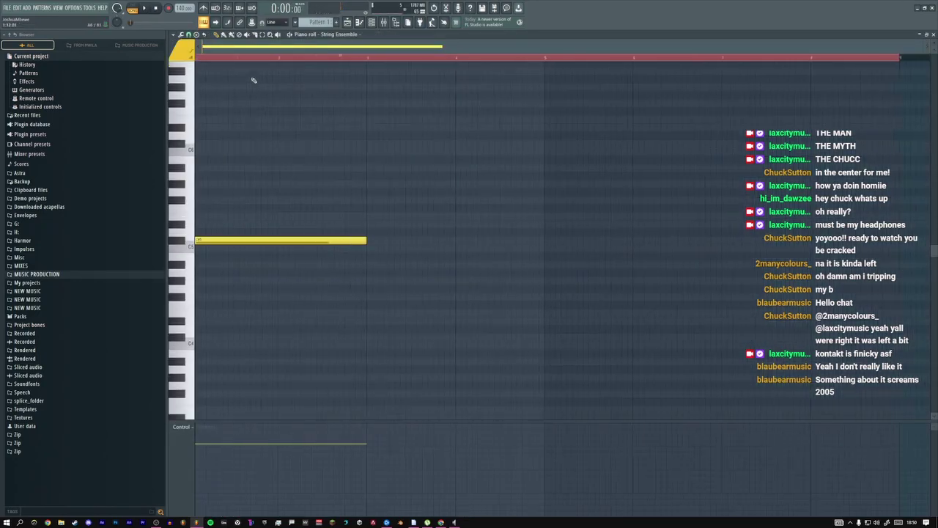
# Delete the C#5 note and move the recorded four-note chord from the Kontakt channel to the String Ensemble channel
pyautogui.rightClick(265, 242)
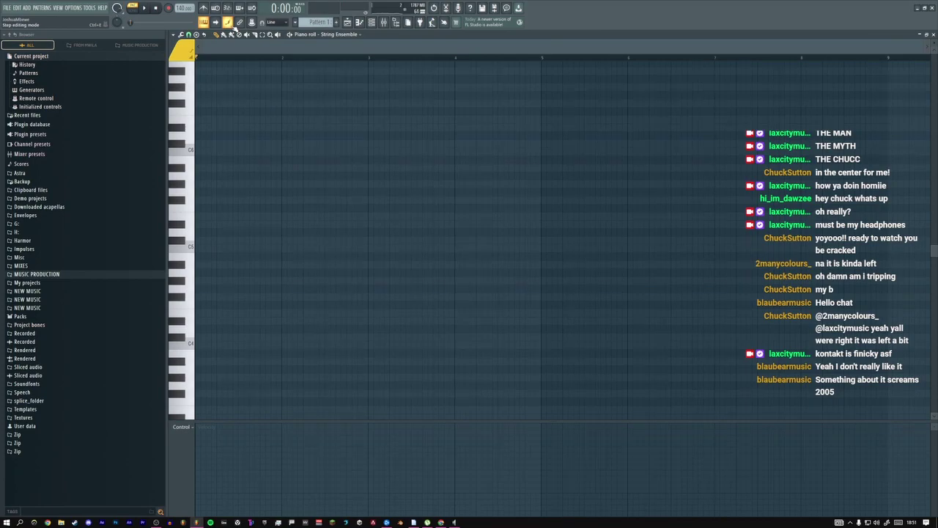
pyautogui.press('space')
pyautogui.click(372, 22)
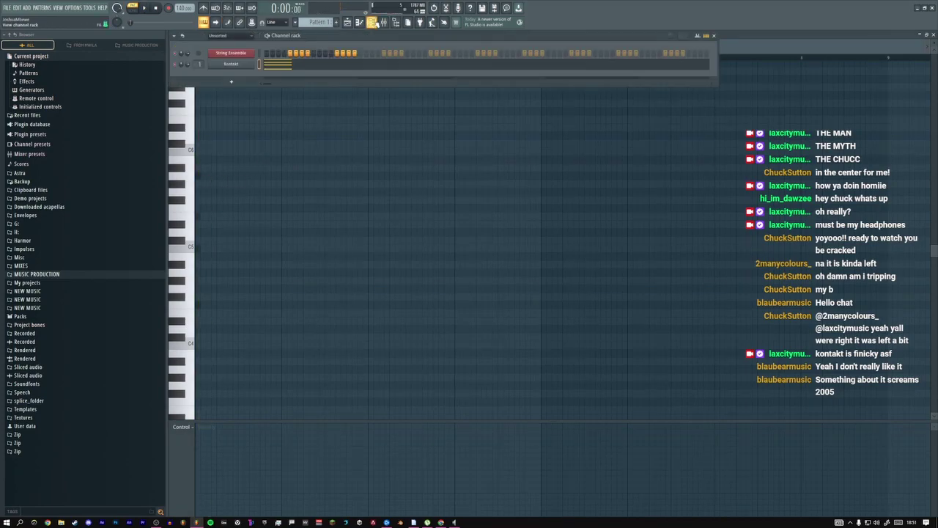
pyautogui.hotkey('ctrl', 'v')
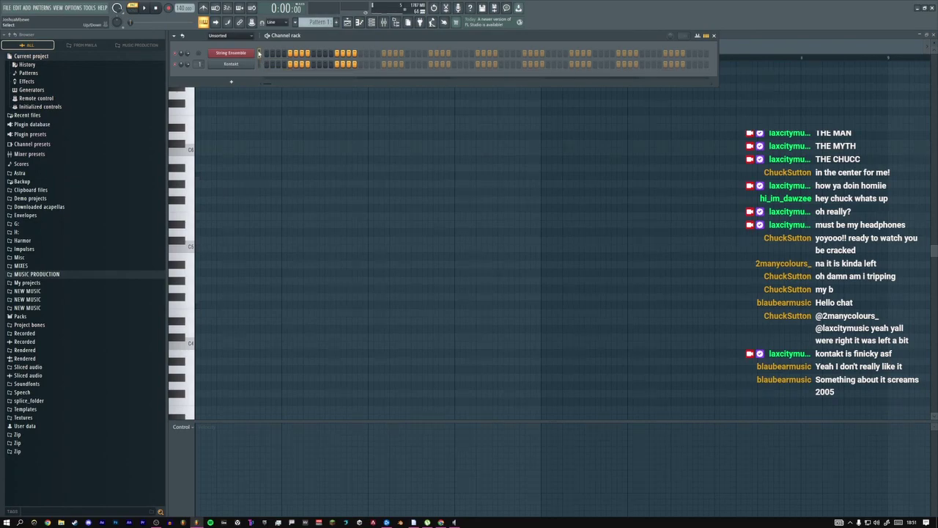
pyautogui.click(258, 53)
pyautogui.press('F5')
pyautogui.click(288, 56)
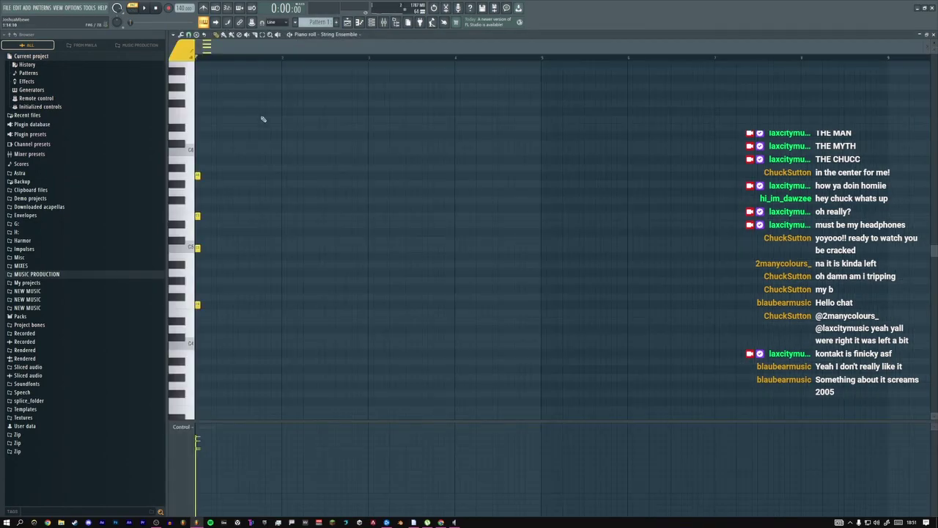
# Lengthen the four chord notes to two bars, play them, and quicken the rise at the start of the Dynamics automation
pyautogui.moveTo(203, 179); pyautogui.dragTo(368, 176)
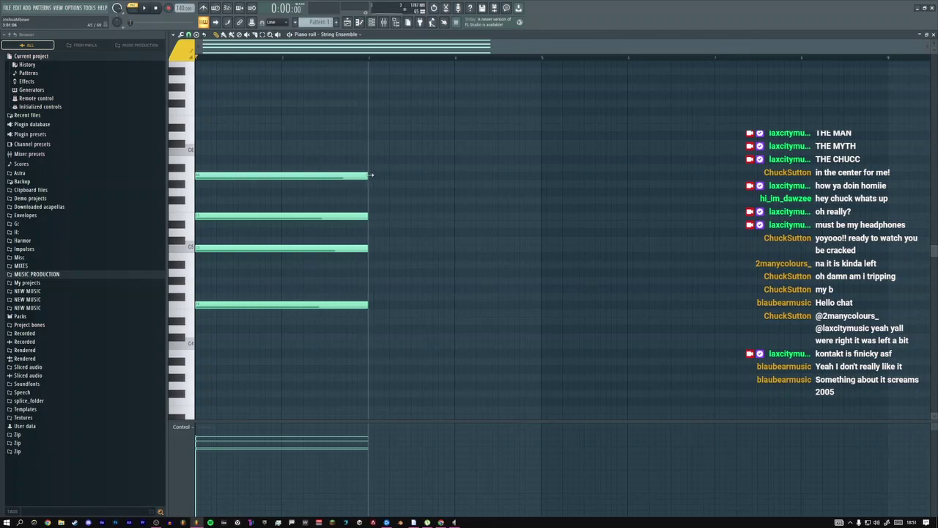
pyautogui.press('space')
pyautogui.press('F5')
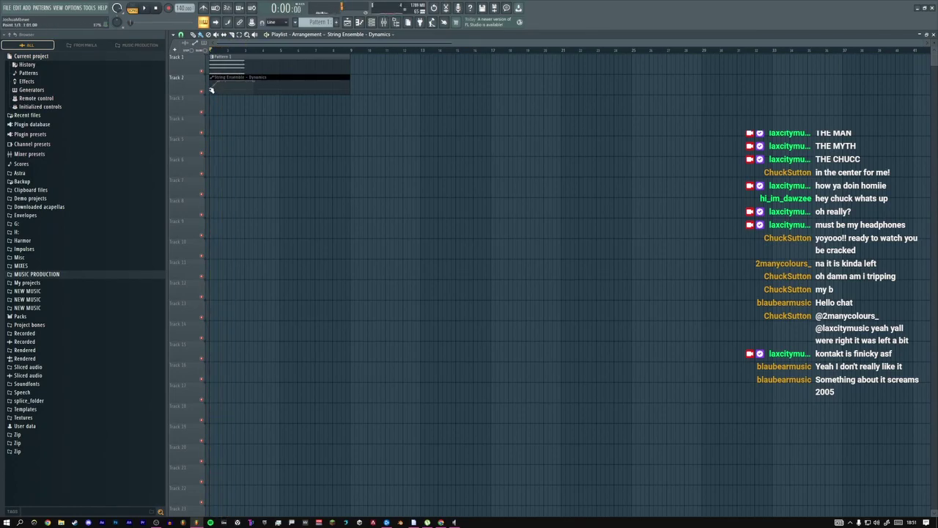
pyautogui.doubleClick(211, 89)
# Add a two-bar F3 bass note an octave below the chord's lowest note and play the arrangement
pyautogui.moveTo(214, 228); pyautogui.dragTo(213, 249)
pyautogui.rightClick(213, 249)
pyautogui.moveTo(213, 207)
pyautogui.mouseDown()
pyautogui.moveTo(196, 199)
pyautogui.moveTo(203, 192)
pyautogui.moveTo(203, 280)
pyautogui.mouseUp()
pyautogui.press('space')
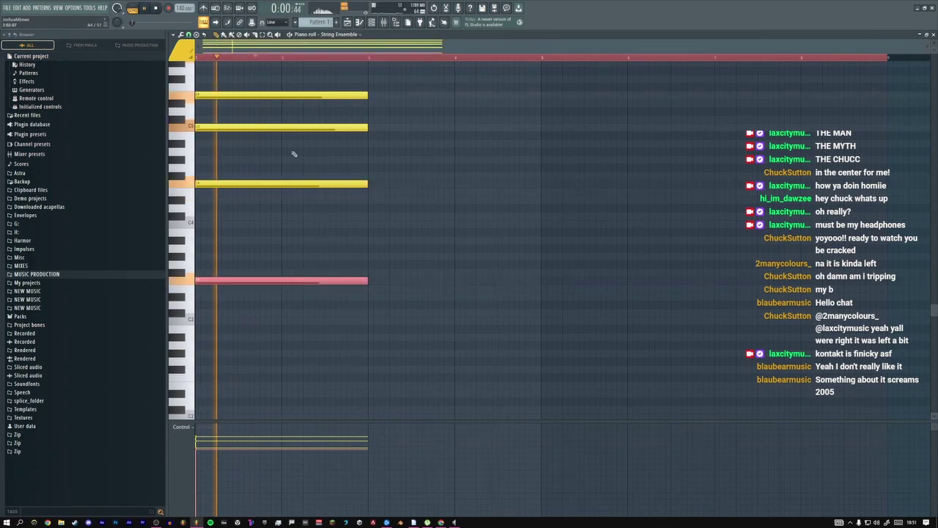
pyautogui.click(362, 175)
pyautogui.scroll(3, 362, 176)
pyautogui.press('space')
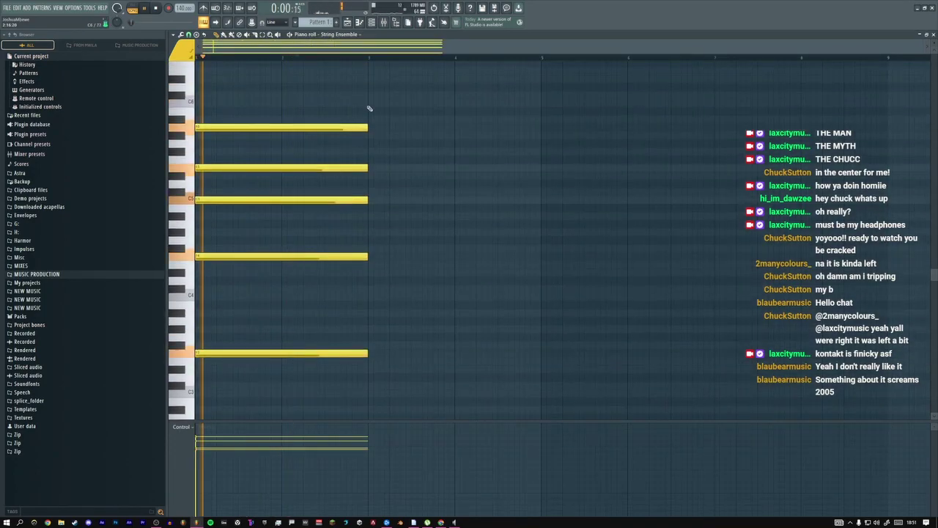
# Set the project tempo to 144 BPM with the tempo tapper and play the chord at that speed
pyautogui.click(203, 8)
pyautogui.click(268, 15)
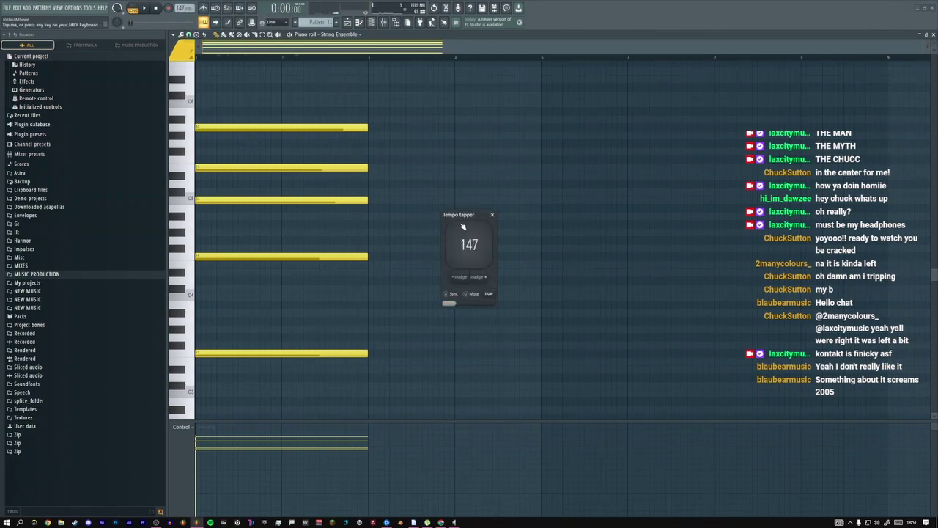
pyautogui.press('space')
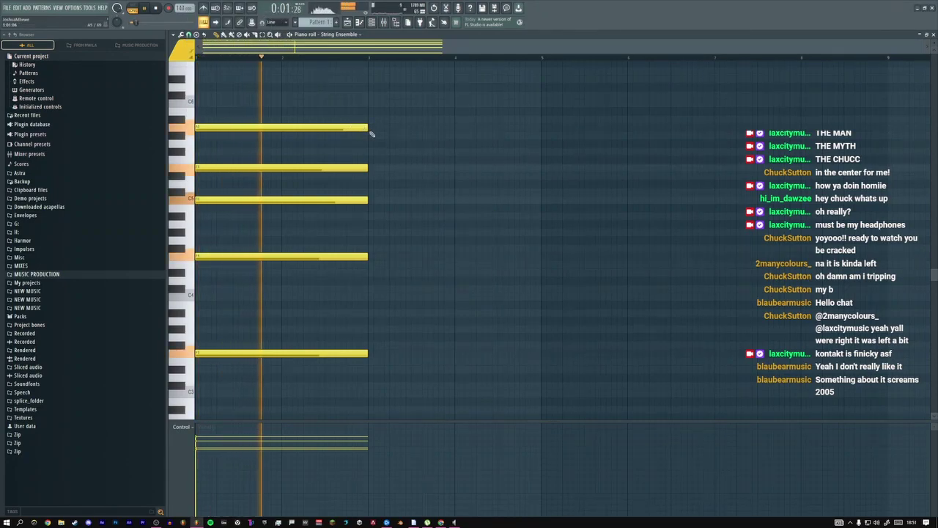
pyautogui.press('space')
# Shorten the chord to one bar and duplicate it into bar 2
pyautogui.moveTo(362, 131); pyautogui.dragTo(281, 126)
pyautogui.rightClick(288, 130)
pyautogui.hotkey('ctrl', 'b')
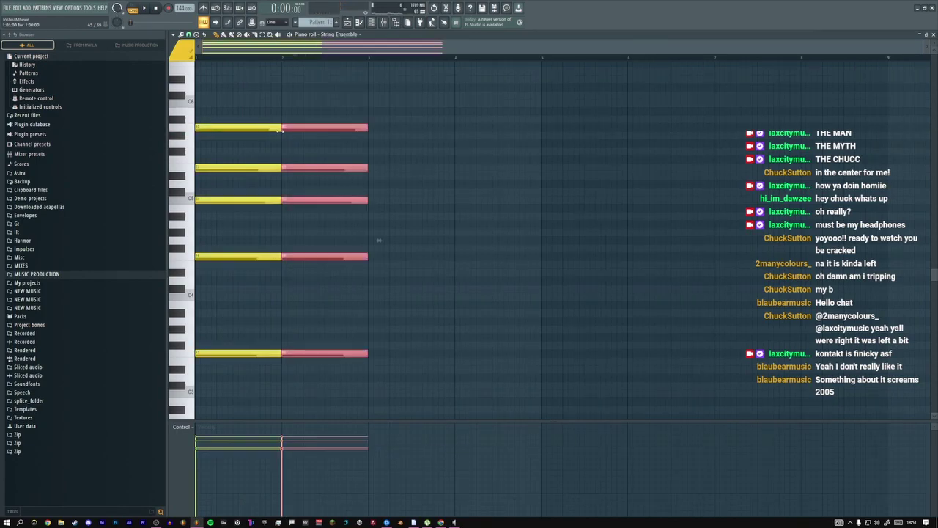
# Revoice the second chord to G5, D5, B4 and A4 over an E3 bass note, and play it
pyautogui.moveTo(295, 137); pyautogui.dragTo(288, 143)
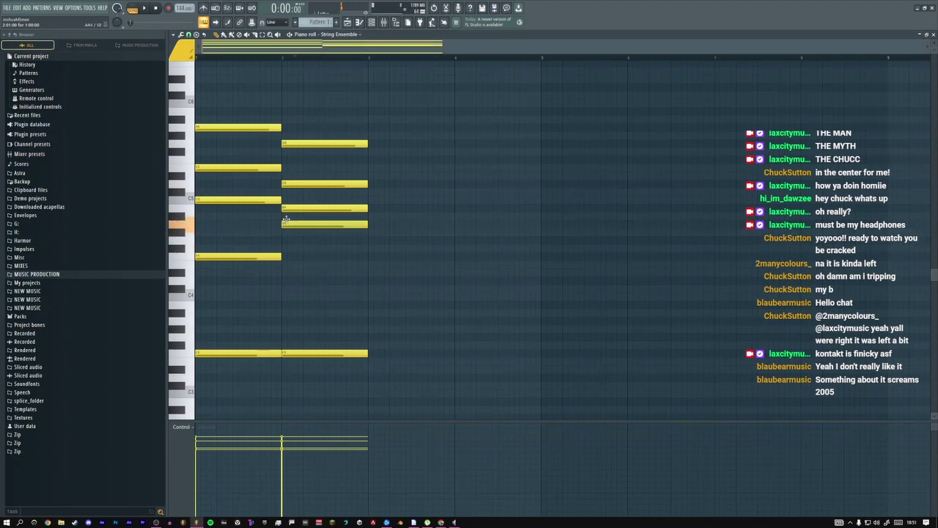
pyautogui.moveTo(293, 355); pyautogui.dragTo(293, 362)
pyautogui.press('space')
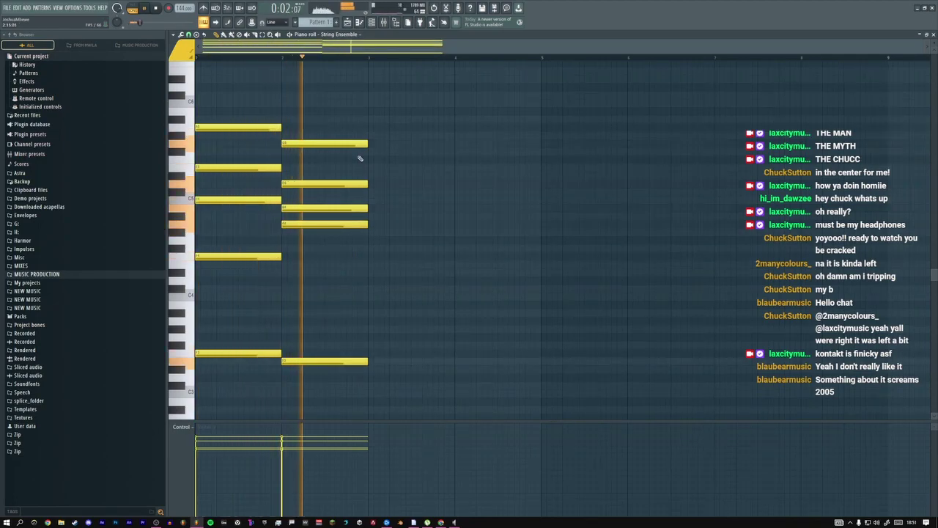
pyautogui.press('space')
# Duplicate the second chord into bar 3, lower its top note to F5, and play the progression
pyautogui.moveTo(360, 124); pyautogui.dragTo(359, 370)
pyautogui.hotkey('ctrl', 'b')
pyautogui.click(389, 188)
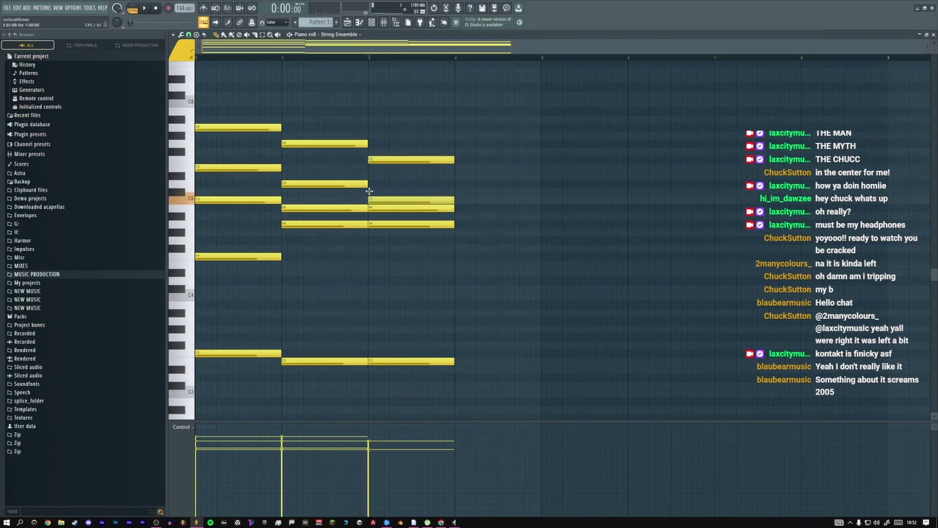
pyautogui.press('space')
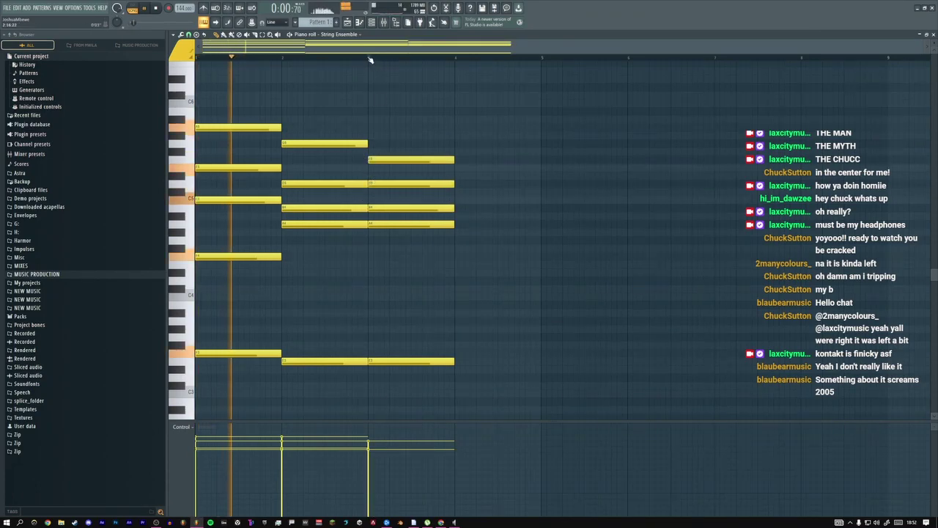
# Revoice the third chord to F5, E5, C5 and A4 over a D3 bass note, with the E5 quieter
pyautogui.moveTo(387, 362); pyautogui.dragTo(386, 381)
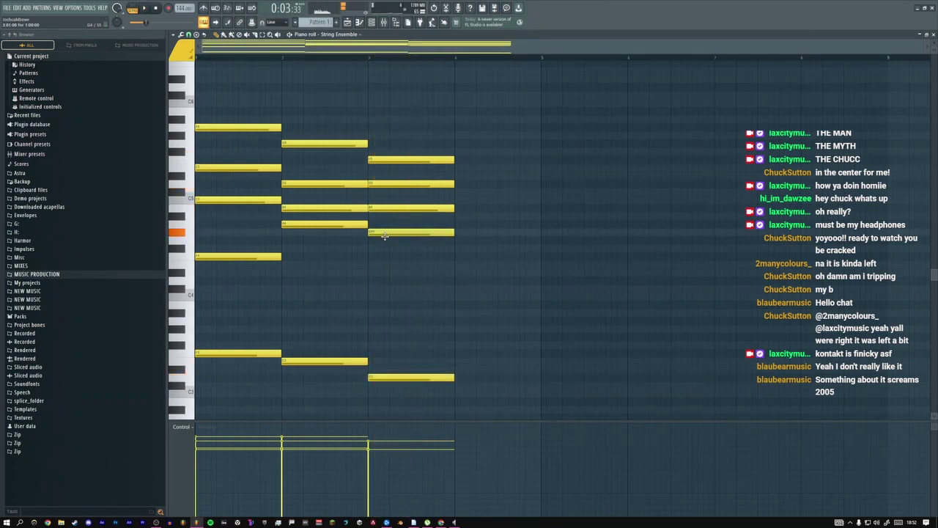
pyautogui.moveTo(382, 184); pyautogui.dragTo(384, 167)
pyautogui.keyDown('ctrl'); pyautogui.click(385, 167); pyautogui.keyUp('ctrl')
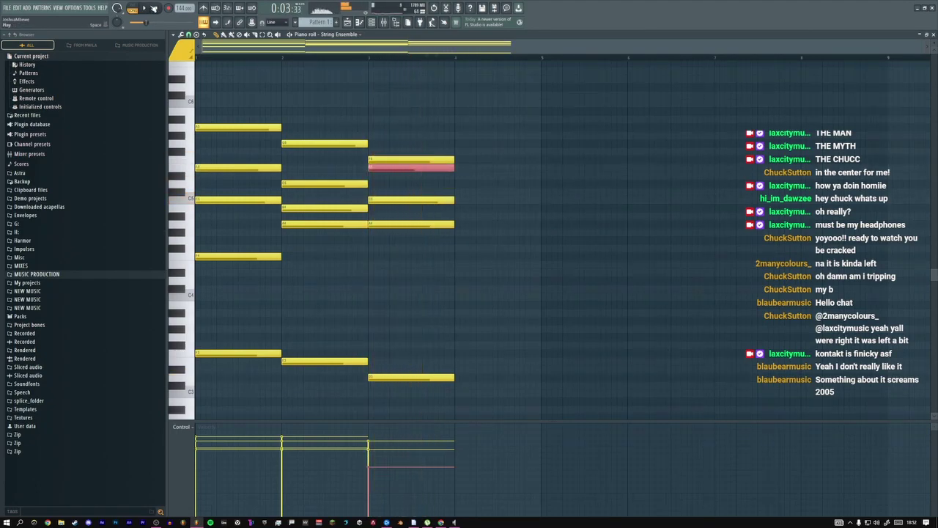
# Switch to OBS to check the stream chat while the progression plays, and return to FL Studio
pyautogui.press('super+Tab')
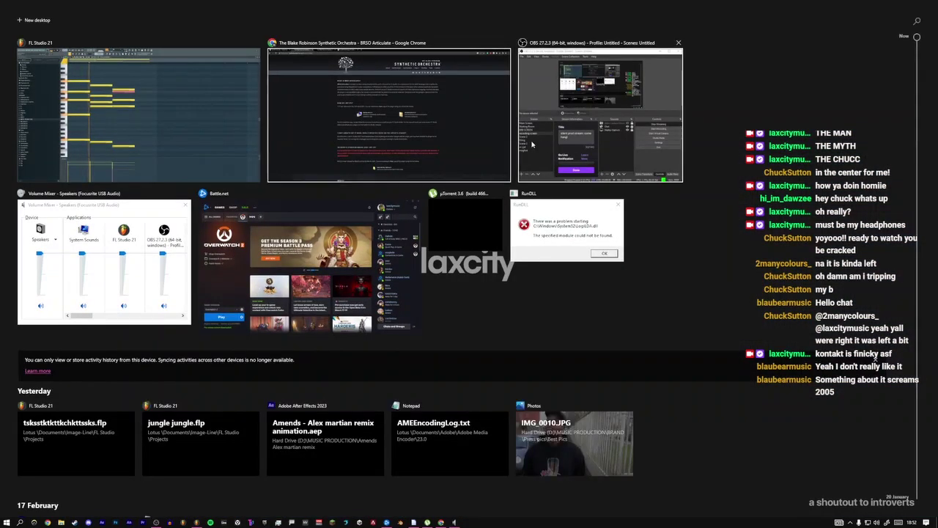
pyautogui.click(526, 145)
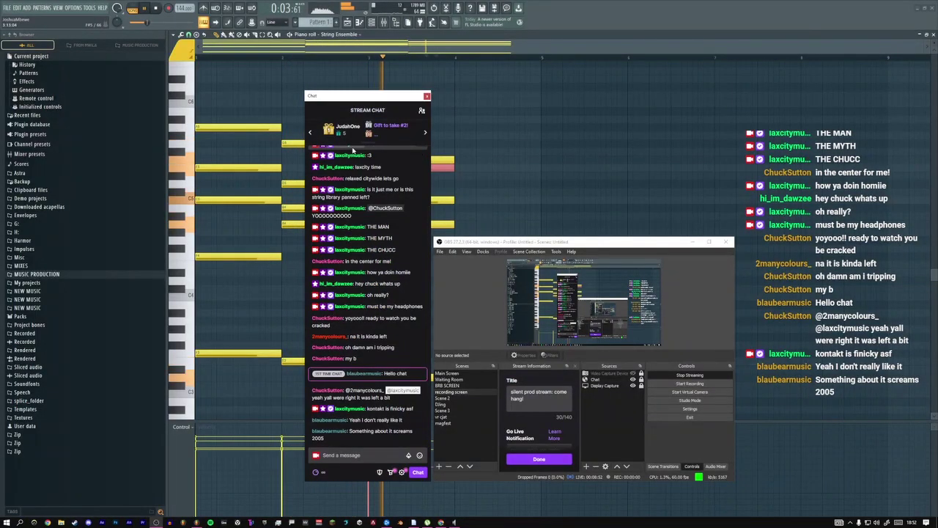
pyautogui.click(501, 164)
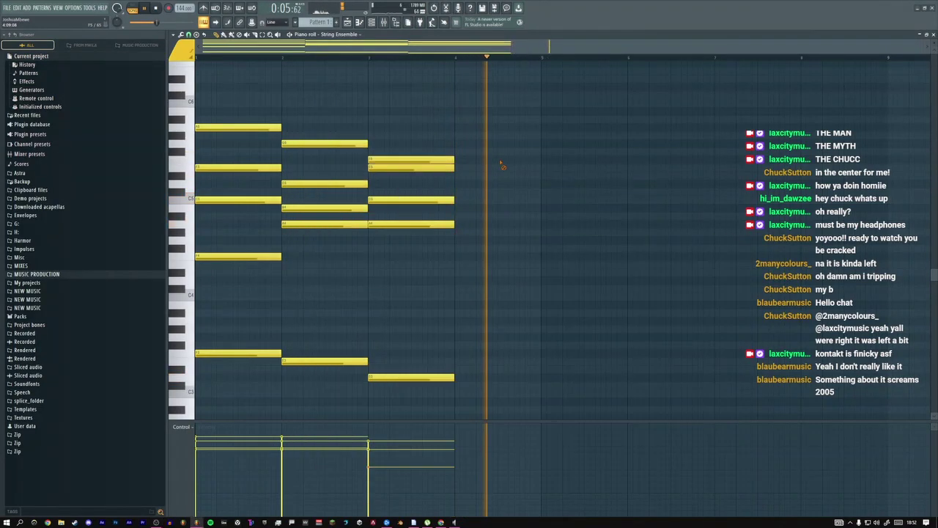
# Lengthen the third chord to two bars and play the progression
pyautogui.moveTo(461, 160); pyautogui.dragTo(541, 159)
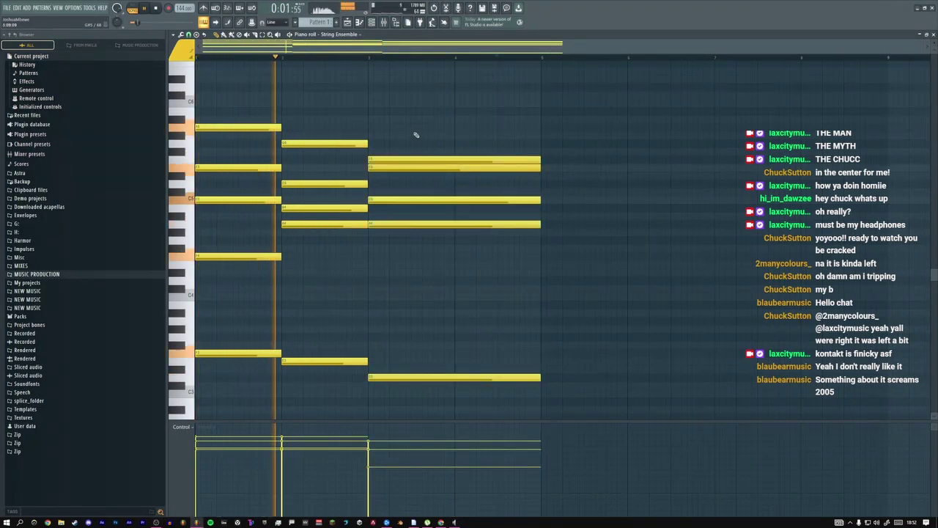
pyautogui.press('space')
# Add a quiet one-bar D6 note above the second chord, play it back, and lower the velocity of the third chord's E5
pyautogui.click(283, 103)
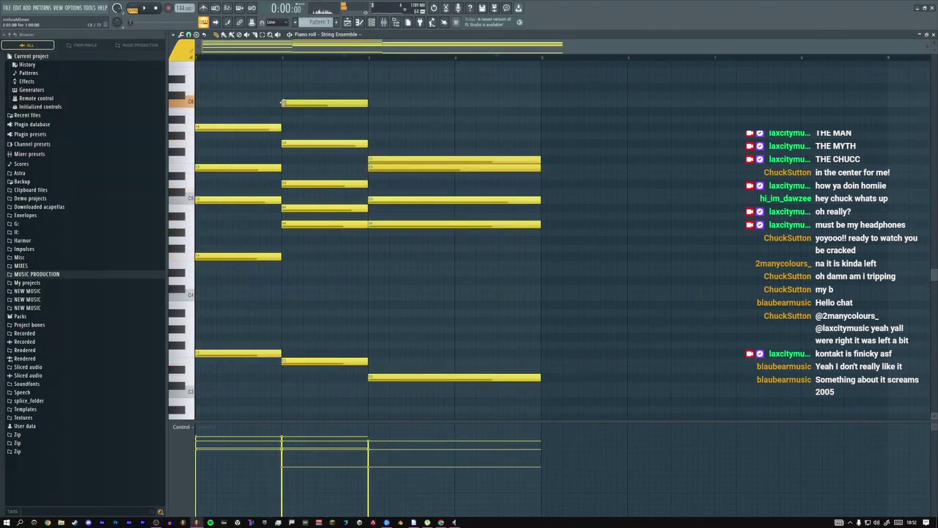
pyautogui.moveTo(282, 105); pyautogui.dragTo(285, 89)
pyautogui.press('space')
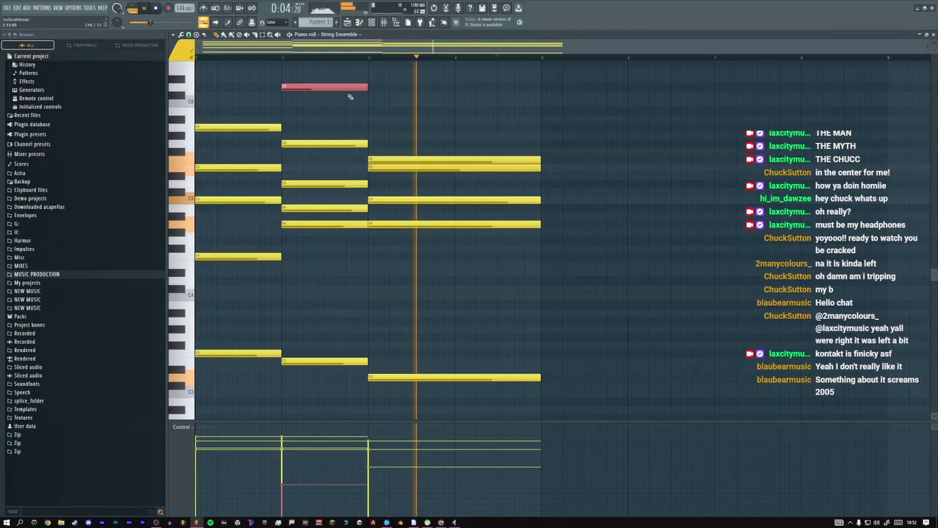
pyautogui.press('space')
pyautogui.click(387, 167)
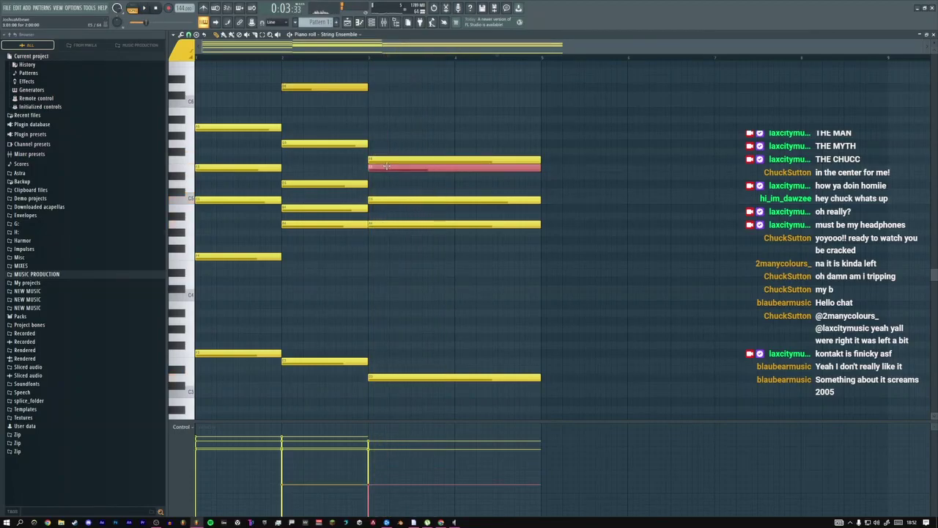
# Restore the velocity of the third chord's E5, lower the velocity of its F5, and replay the progression
pyautogui.press('space')
pyautogui.click(387, 159)
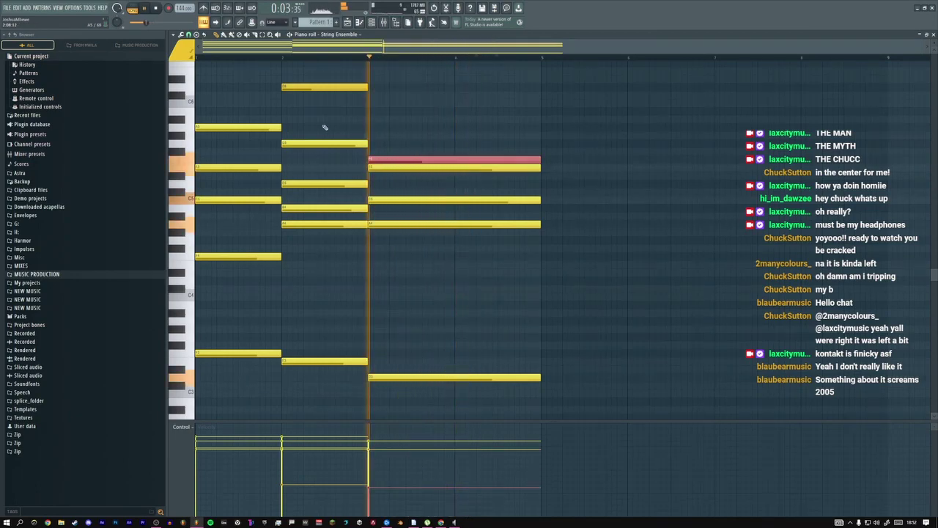
pyautogui.click(163, 11)
pyautogui.press('space')
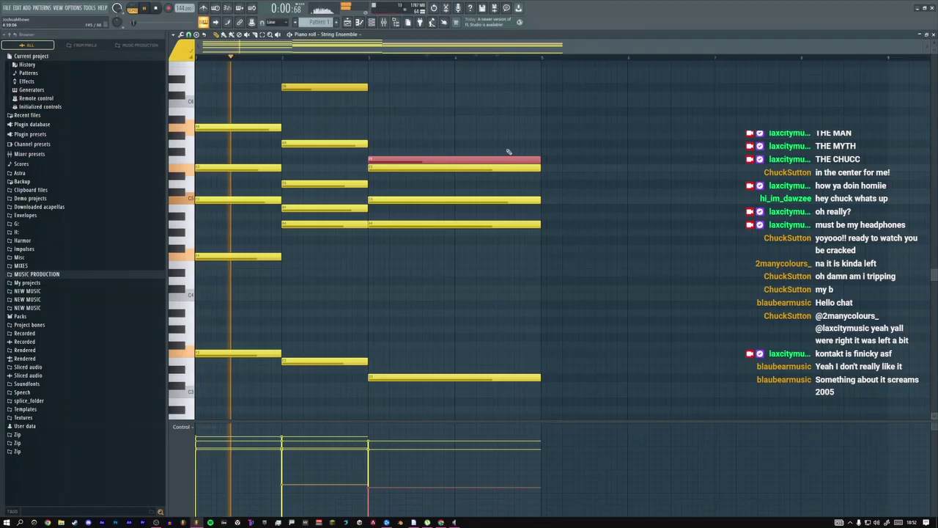
# Shorten the third chord to one bar, add a quiet one-bar C6 on top of it, and play the progression
pyautogui.click(543, 157)
pyautogui.moveTo(542, 156); pyautogui.dragTo(454, 157)
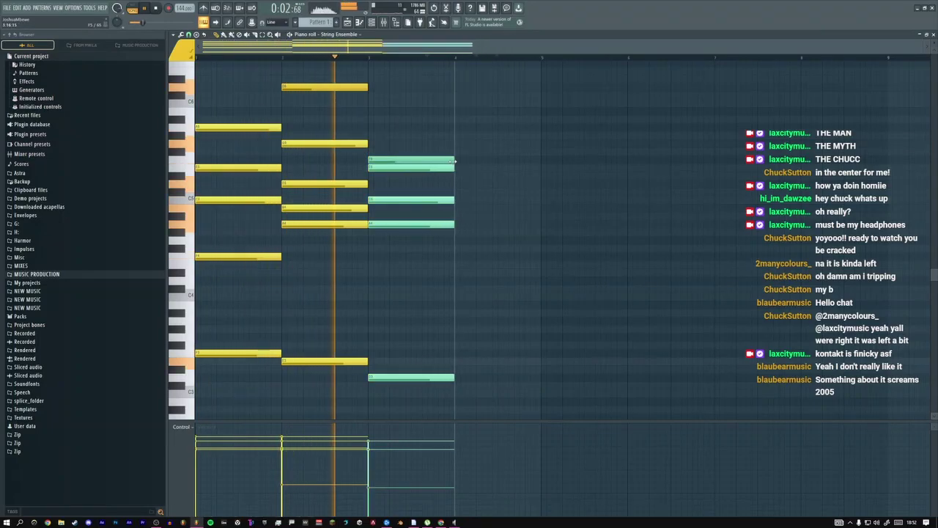
pyautogui.press('space')
pyautogui.click(368, 118)
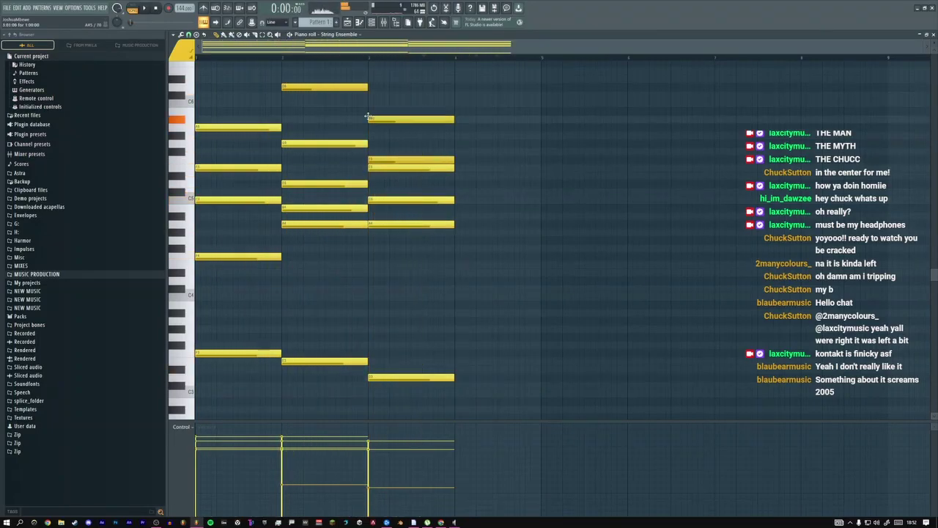
pyautogui.press('space')
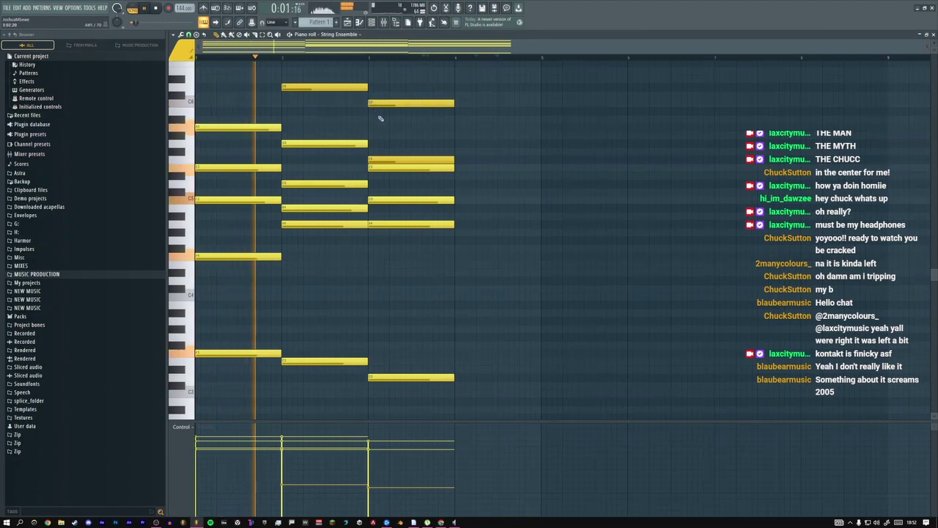
pyautogui.press('space')
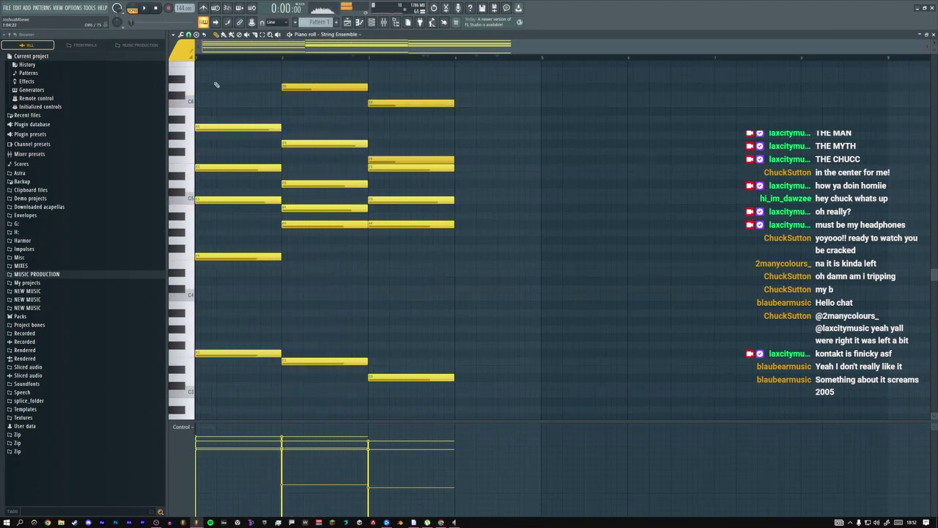
# Raise the velocity of the D6 and C6 on top of the second and third chords while the progression plays
pyautogui.click(189, 54)
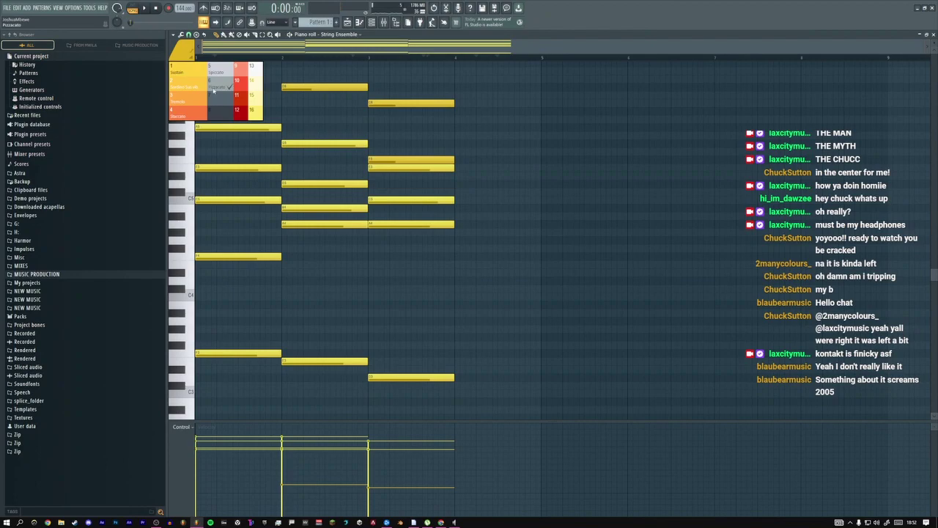
pyautogui.click(190, 88)
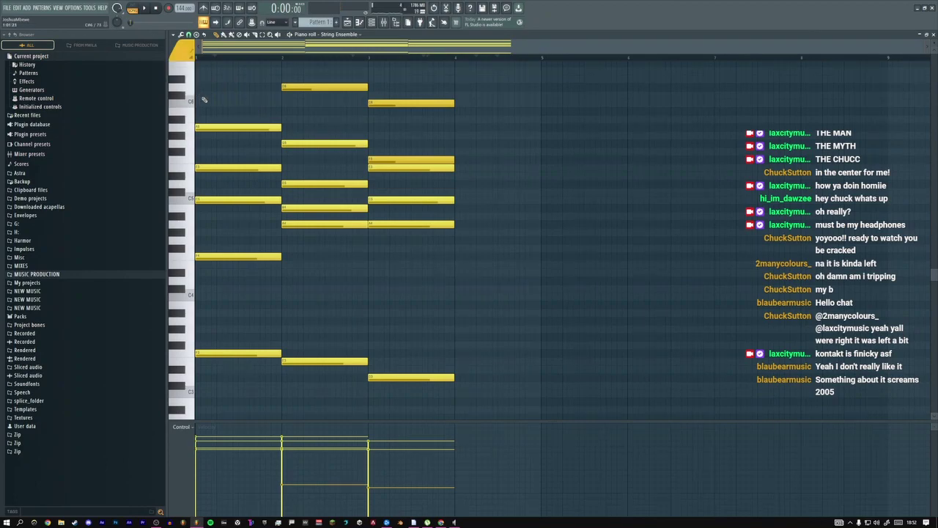
pyautogui.moveTo(302, 83); pyautogui.dragTo(424, 119)
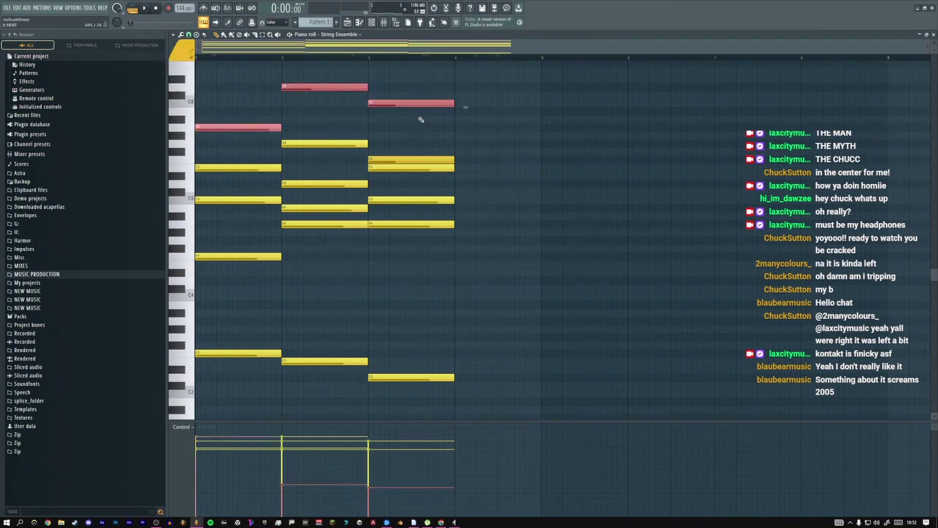
pyautogui.click(423, 120)
pyautogui.press('space')
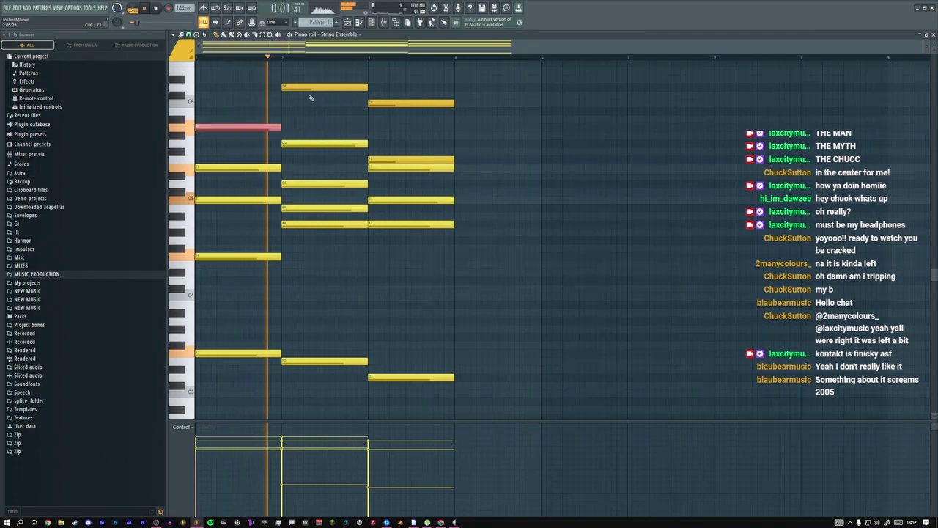
pyautogui.moveTo(318, 72); pyautogui.dragTo(409, 121)
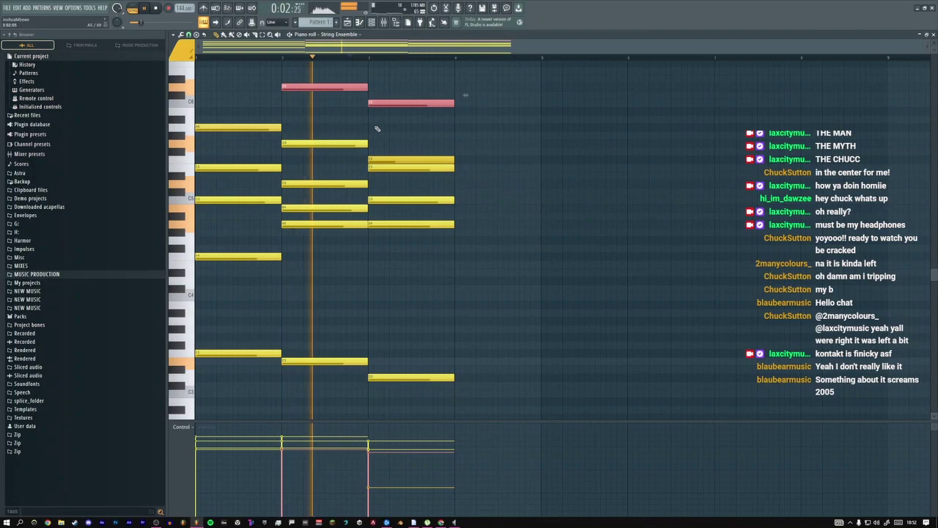
pyautogui.click(297, 90)
pyautogui.press('space')
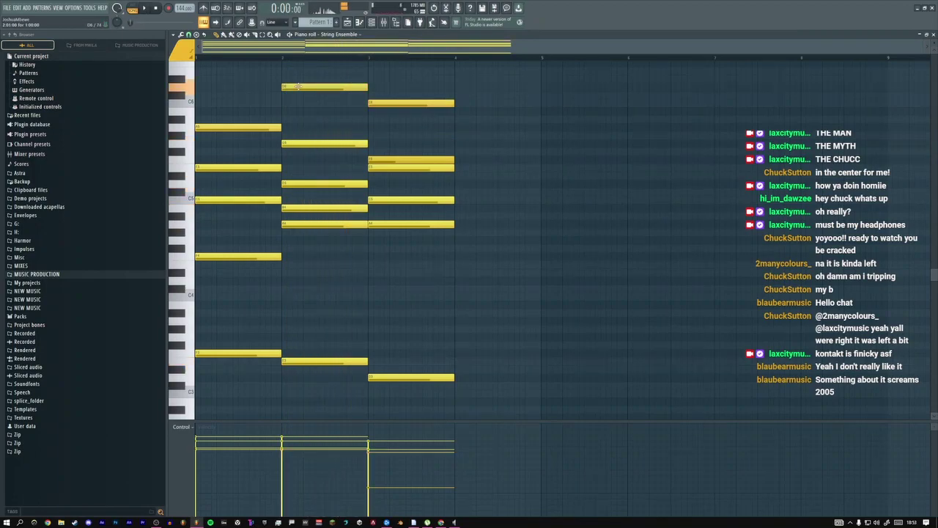
# Try the second chord's D6 in the orange articulation colour and play the progression
pyautogui.click(181, 62)
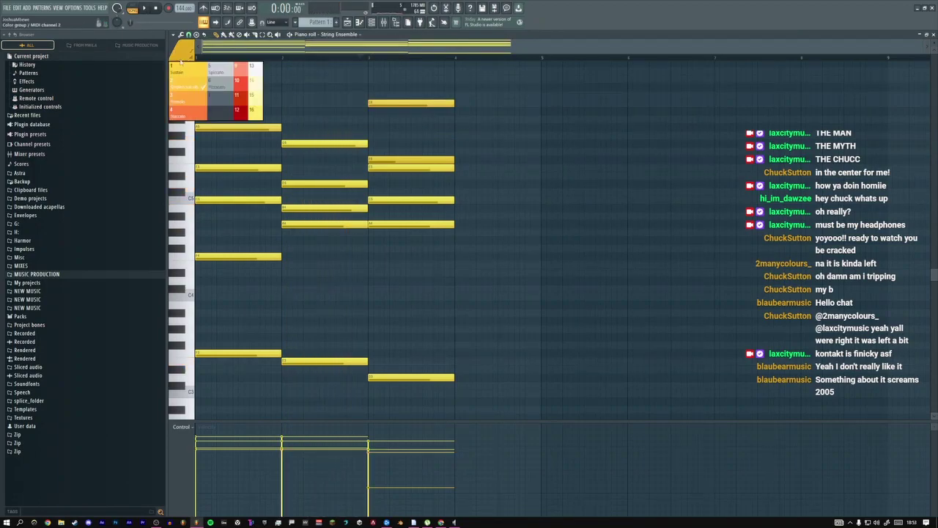
pyautogui.click(180, 116)
pyautogui.click(277, 87)
pyautogui.press('space')
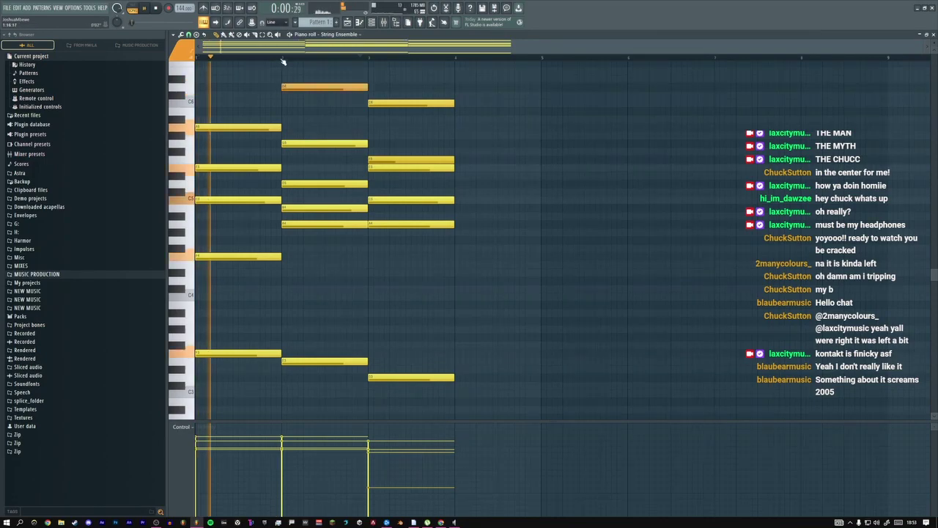
pyautogui.click(159, 13)
pyautogui.press('space')
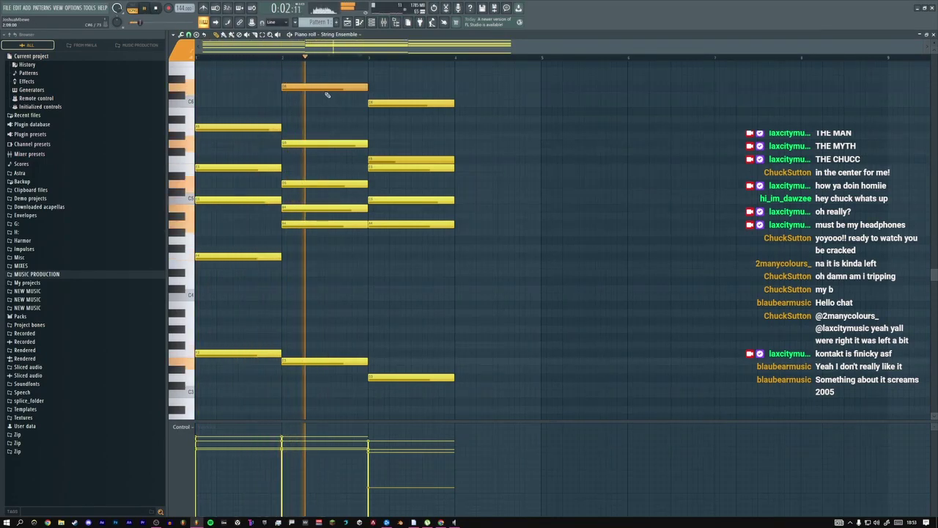
# Replace the orange D6 with a louder yellow one-bar D6 aligned to the start of the second chord, and play it
pyautogui.rightClick(287, 88)
pyautogui.press('space')
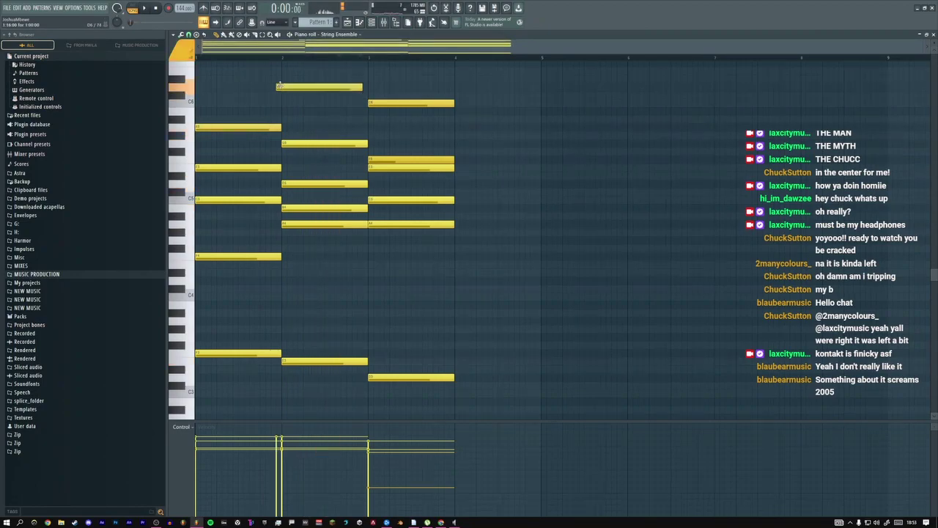
pyautogui.moveTo(279, 84); pyautogui.dragTo(284, 85)
pyautogui.press('space')
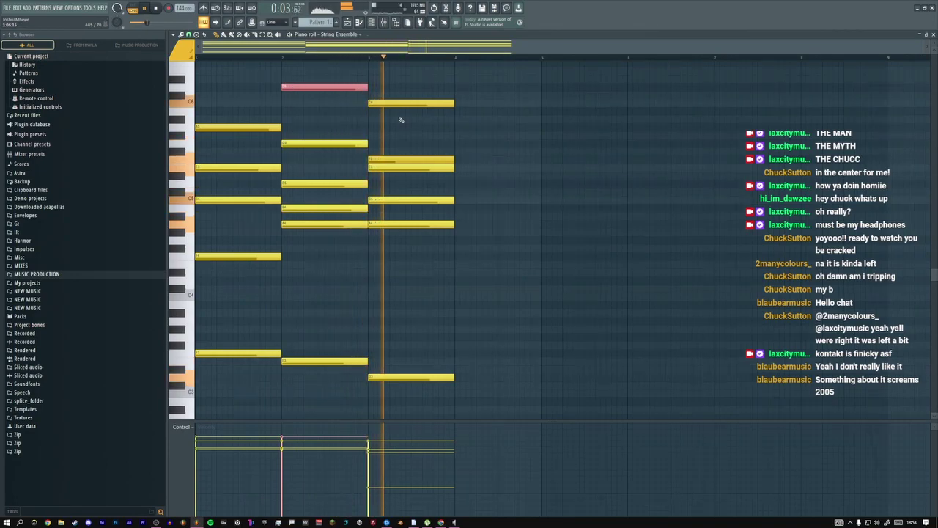
pyautogui.press('space')
# Lengthen the third chord to two bars and raise the second chord's bass note to G3
pyautogui.moveTo(454, 103); pyautogui.dragTo(541, 107)
pyautogui.moveTo(305, 359); pyautogui.dragTo(301, 340)
pyautogui.press('space')
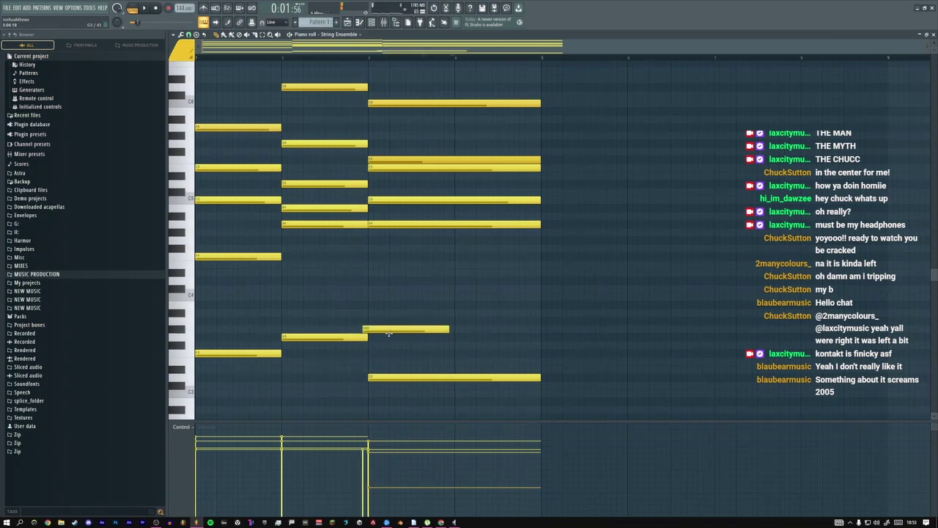
# Try the third chord's bass note at C4 and D4, replaying the progression from the start
pyautogui.moveTo(380, 378); pyautogui.dragTo(375, 293)
pyautogui.press('space')
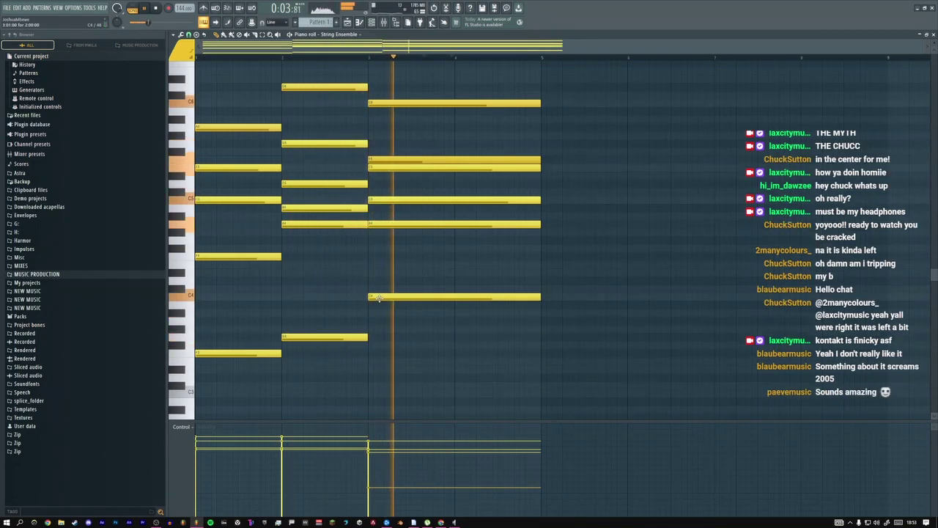
pyautogui.moveTo(379, 298); pyautogui.dragTo(379, 281)
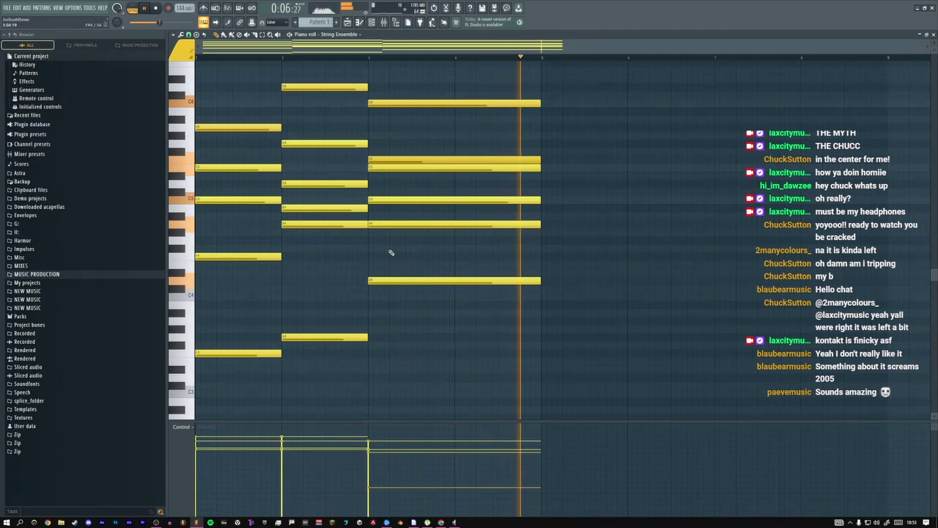
pyautogui.press('space')
pyautogui.click(156, 9)
pyautogui.press('space')
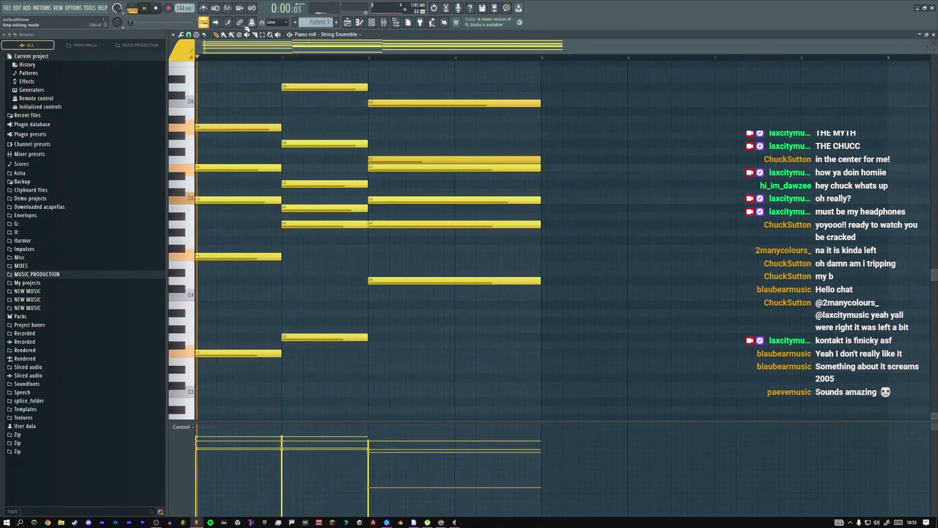
# Rename the String Ensemble channel as "sustian"
pyautogui.press('F6')
pyautogui.rightClick(251, 51)
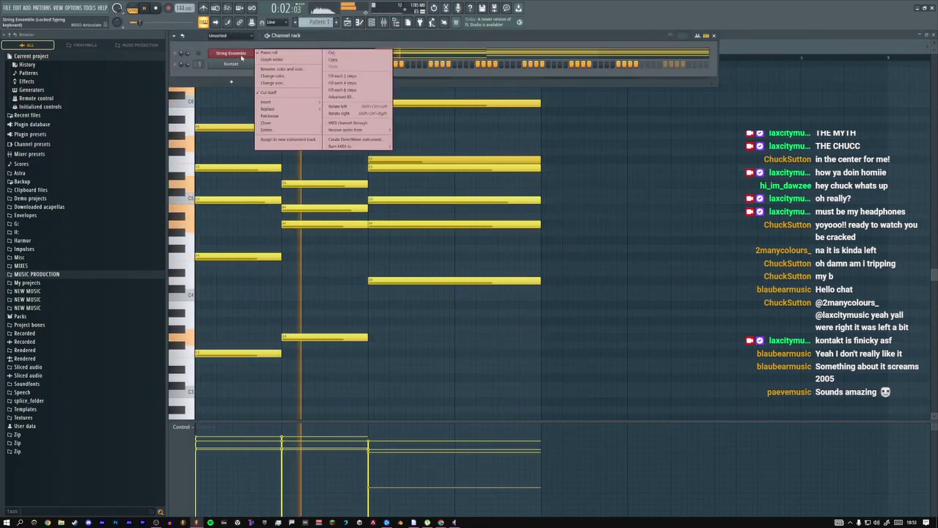
pyautogui.click(277, 96)
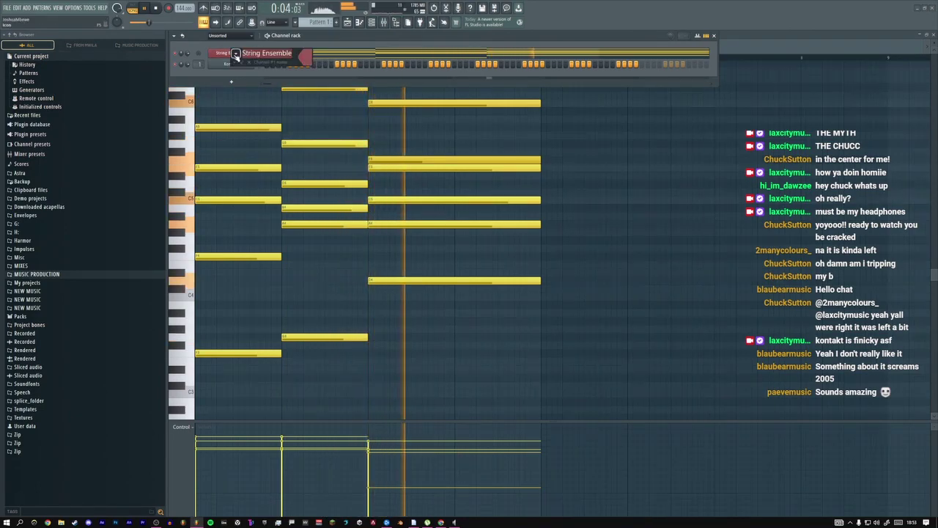
pyautogui.write('Su')
pyautogui.write('stian')
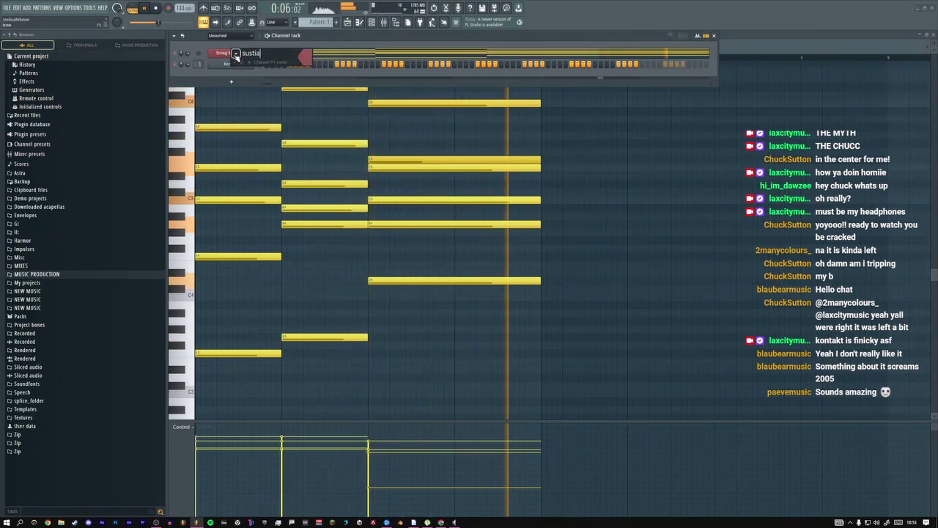
pyautogui.press('Return')
# Clone the "sustian" channel, close the clone's plugin window, and toggle playback
pyautogui.rightClick(250, 53)
pyautogui.click(270, 123)
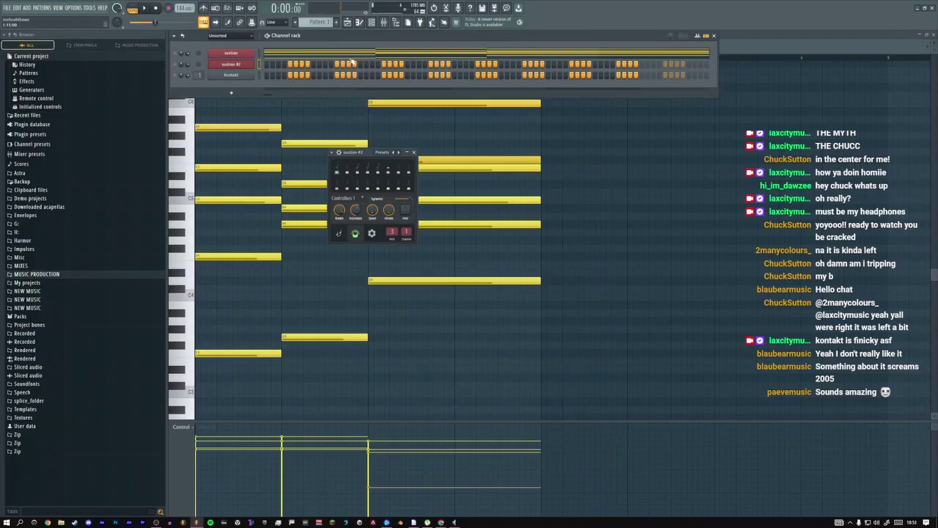
pyautogui.click(415, 152)
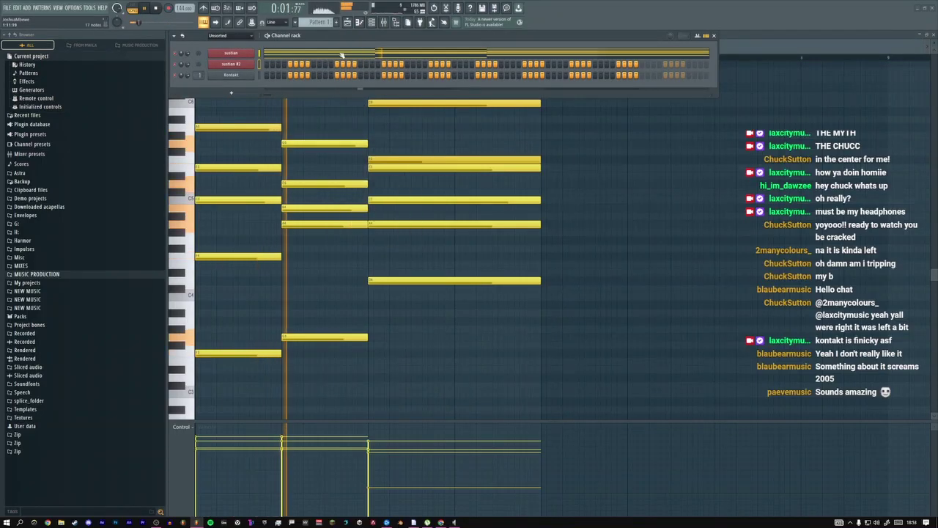
pyautogui.press('space')
# Shorten the String Ensemble Dynamics automation clip to the four-bar length of Pattern 1 and reopen the pattern's notes
pyautogui.press('F5')
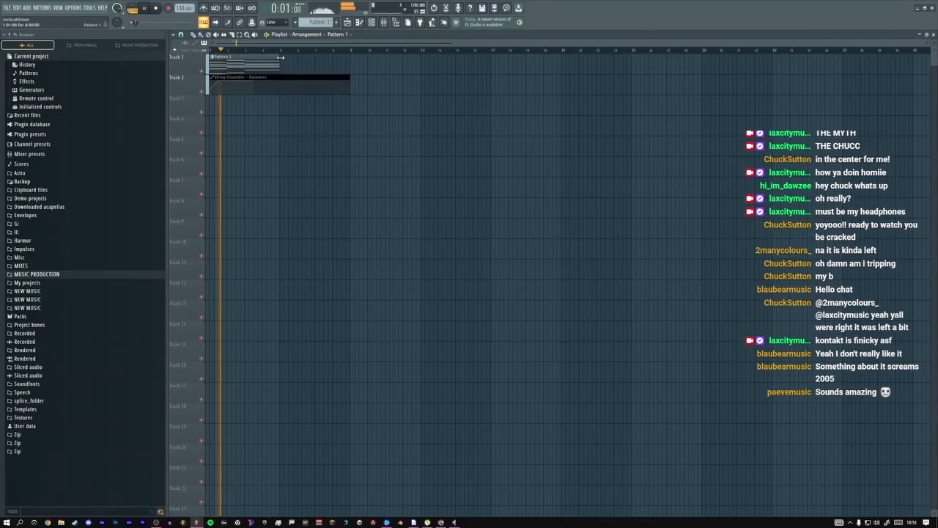
pyautogui.moveTo(350, 77); pyautogui.dragTo(281, 77)
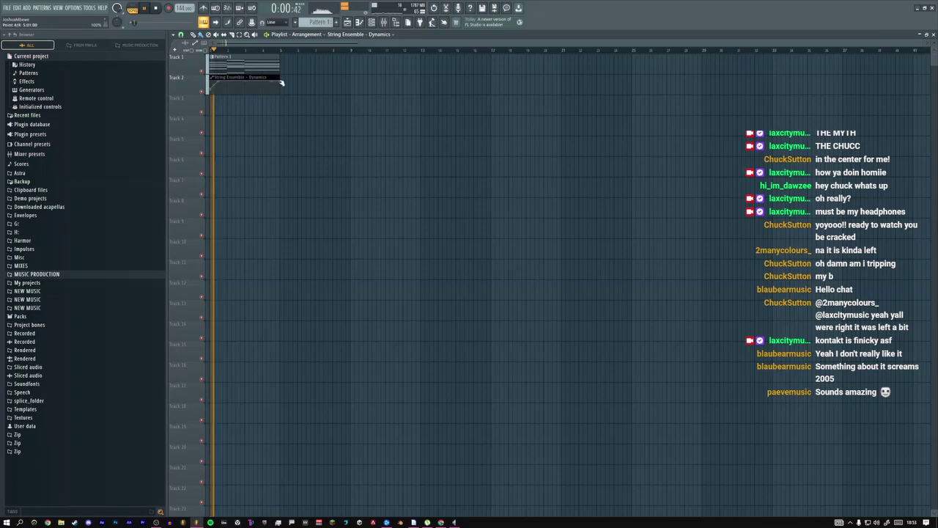
pyautogui.doubleClick(244, 70)
# Delete the second chord's D6, move the third chord's bass note down an octave to D3, and replay the progression
pyautogui.press('space')
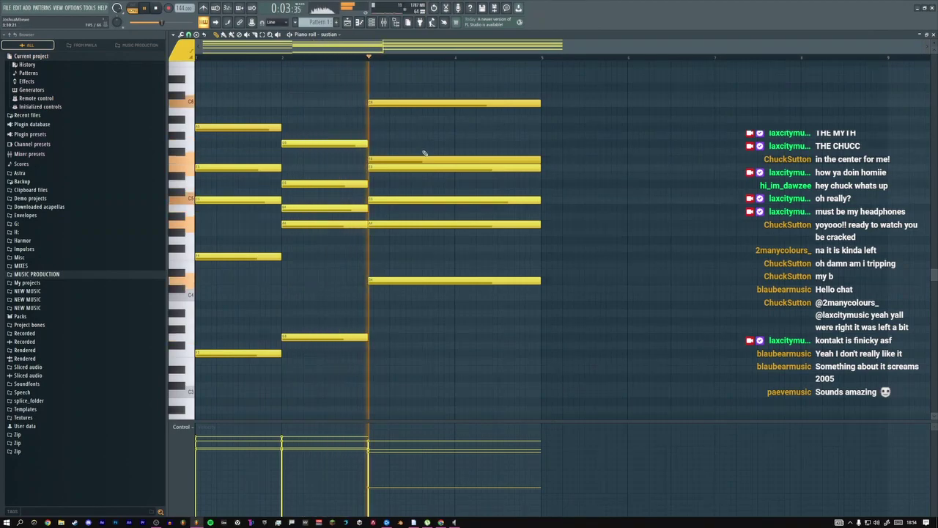
pyautogui.click(402, 281)
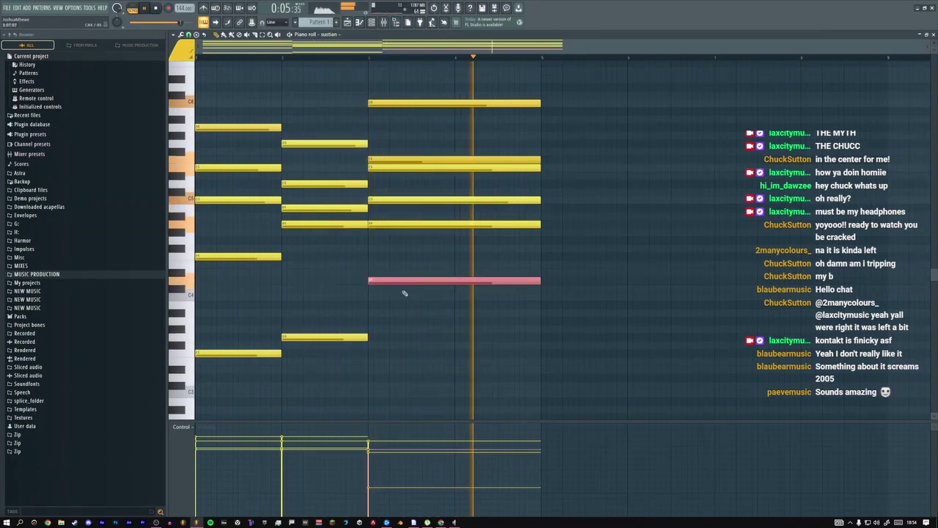
pyautogui.hotkey('ctrl', 'Down')
pyautogui.press('space')
pyautogui.press('space')
# Examine the microphone mixer and effect settings of Kontakt's String Ensemble, and collapse the instrument in the rack
pyautogui.press('F6')
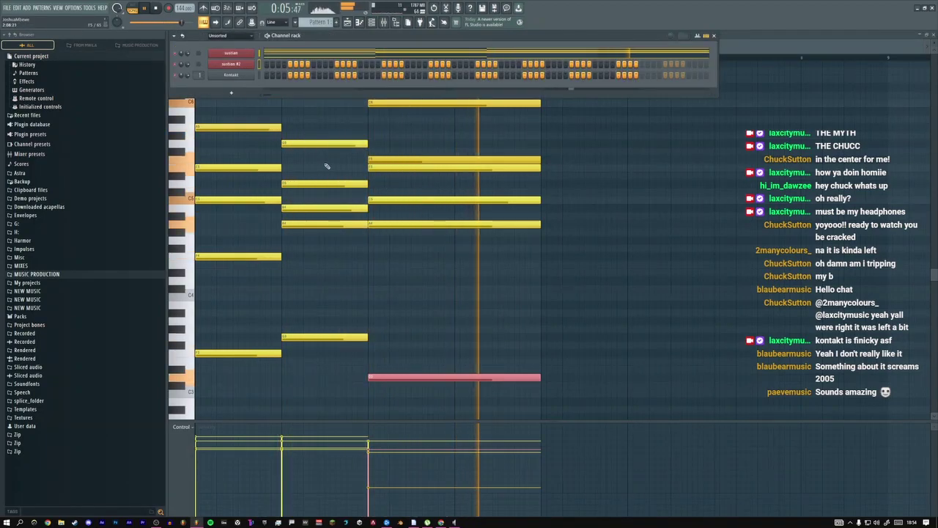
pyautogui.click(233, 75)
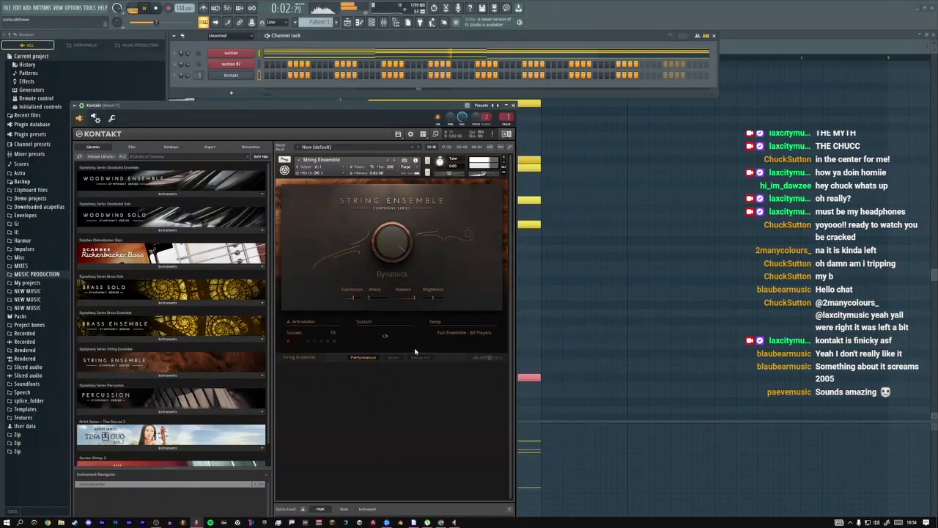
pyautogui.click(393, 358)
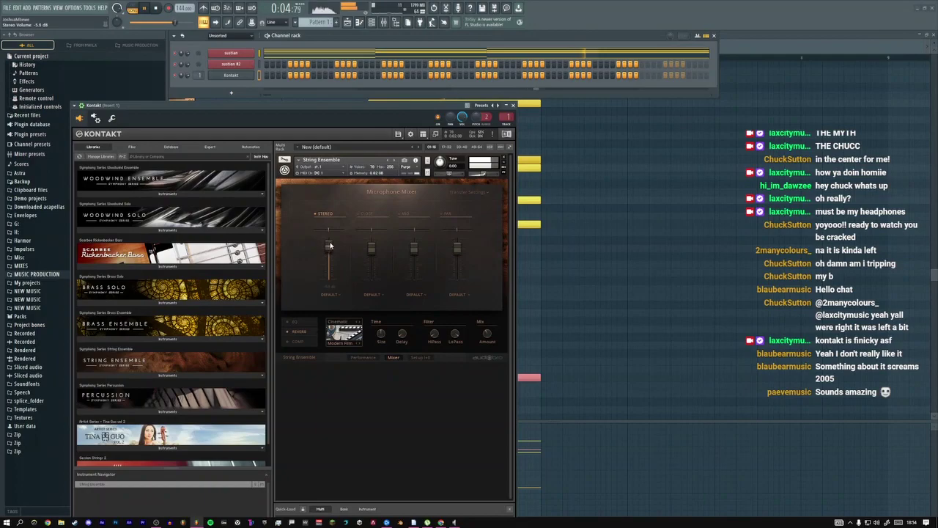
pyautogui.click(297, 342)
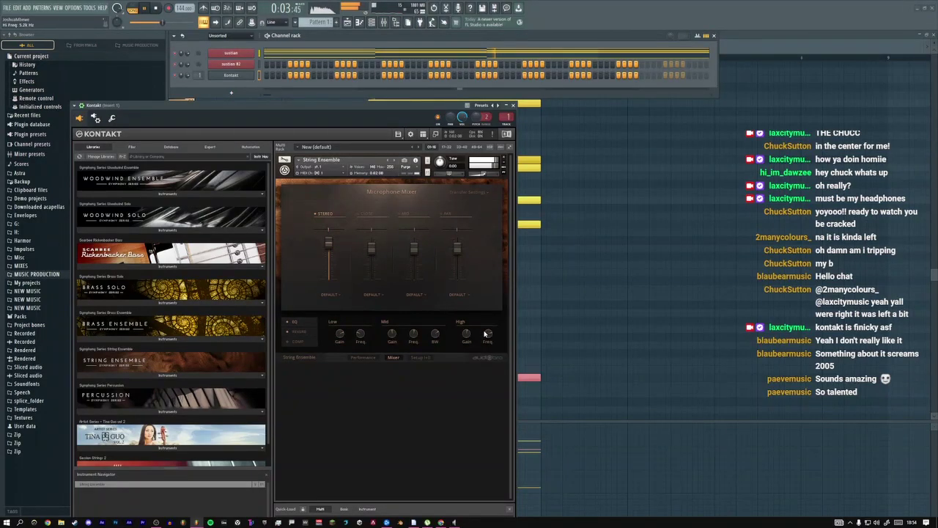
pyautogui.click(503, 161)
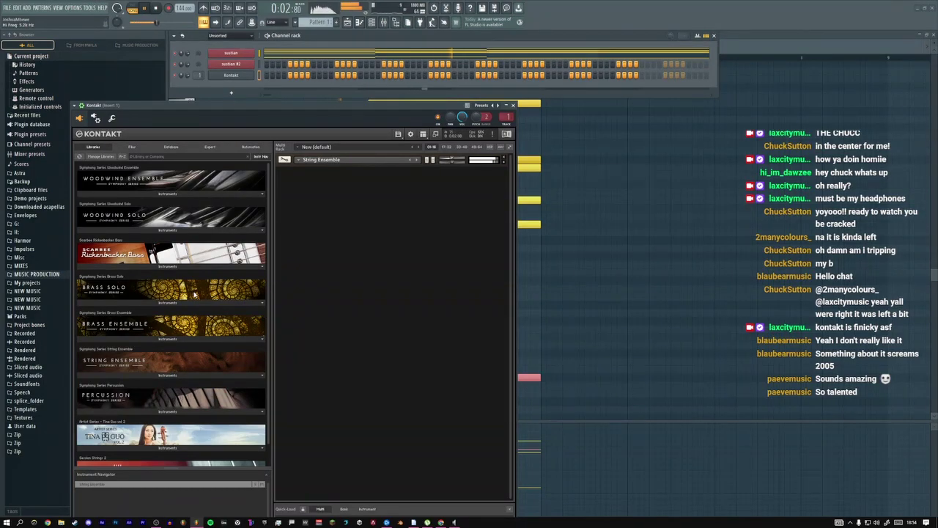
# Close Kontakt, duplicate the four-bar progression into bars 5–8, lower the bar 2 bass note to E3, and play it back
pyautogui.click(513, 104)
pyautogui.scroll(2, 438, 237)
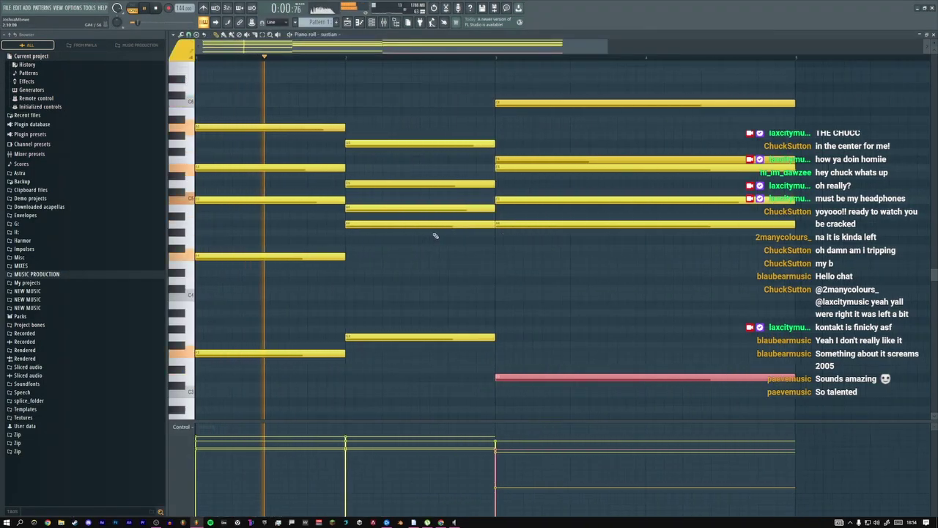
pyautogui.click(445, 254)
pyautogui.rightClick(452, 259)
pyautogui.hotkey('ctrl', 'a')
pyautogui.hotkey('ctrl', 'b')
pyautogui.scroll(-2, 444, 253)
pyautogui.moveTo(307, 342); pyautogui.dragTo(307, 366)
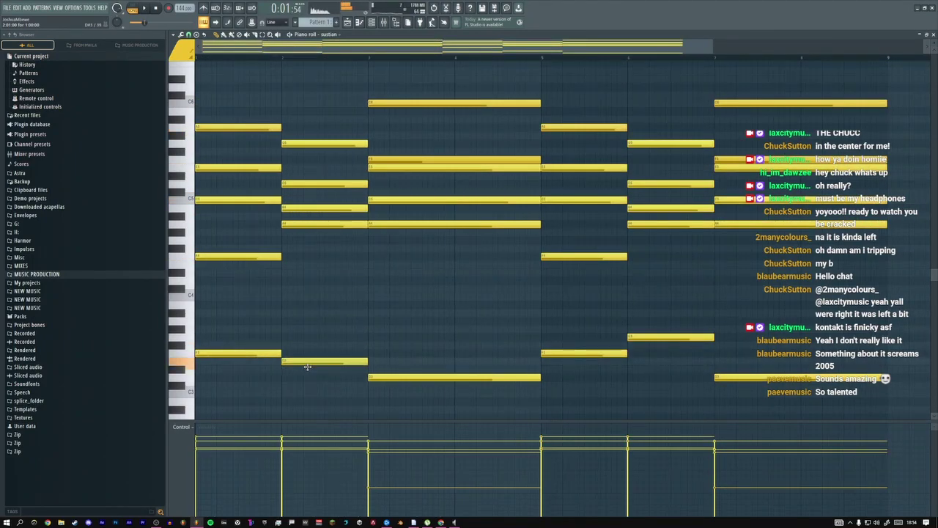
pyautogui.press('space')
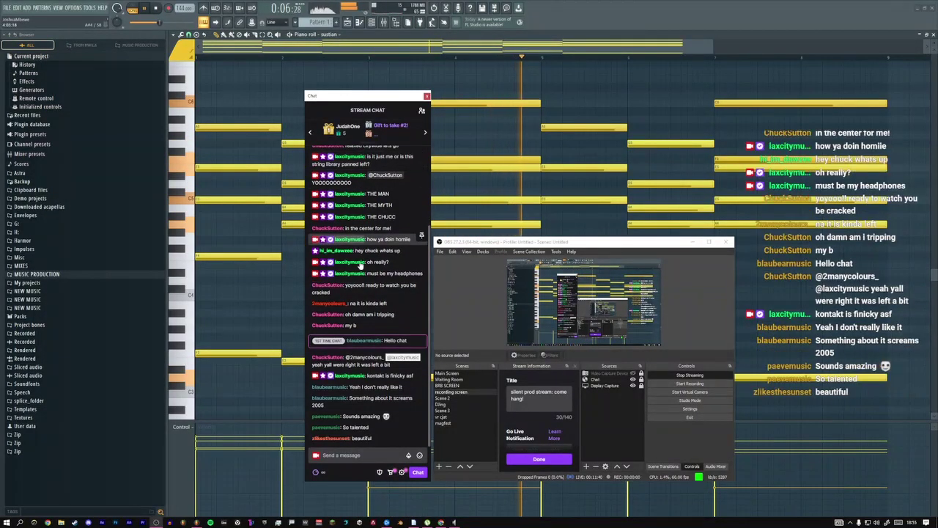
# Send a <3 message in the stream chat and return to the piano roll
pyautogui.click(323, 455)
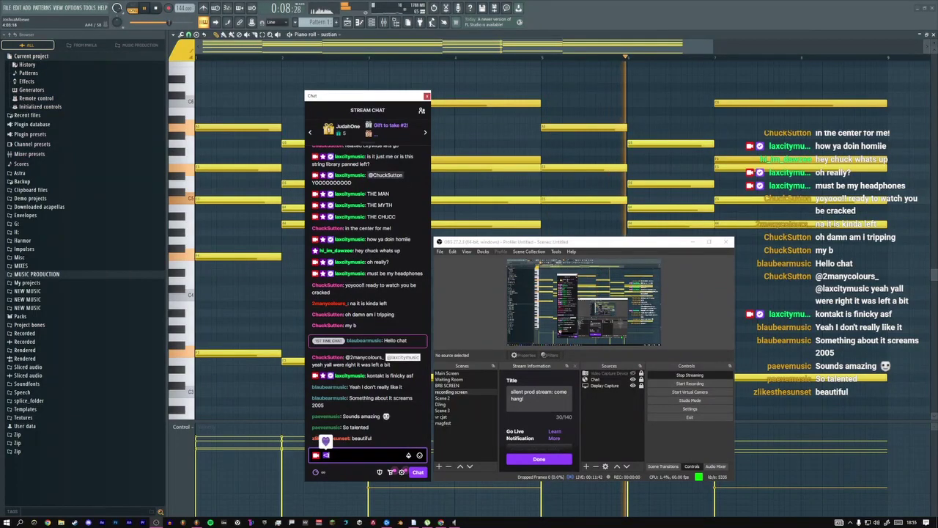
pyautogui.press('Return')
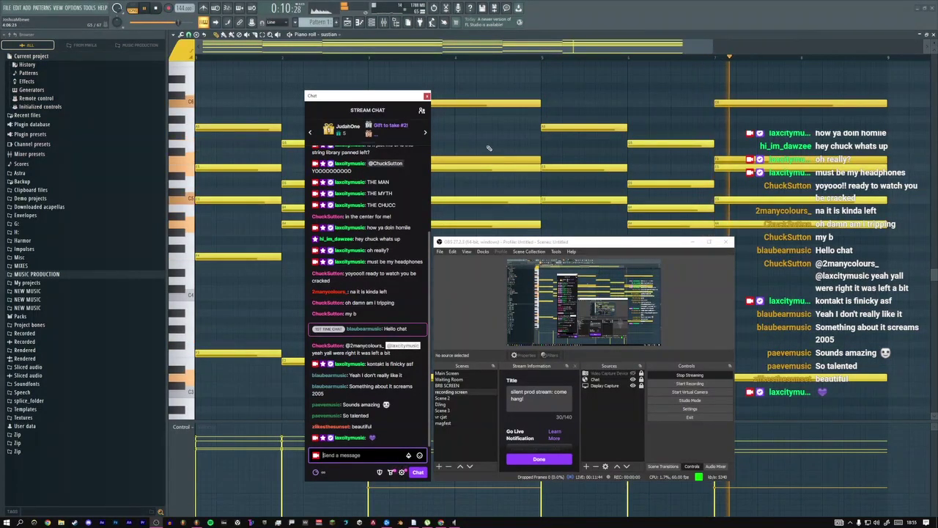
pyautogui.click(498, 169)
# Extend the String Ensemble Dynamics automation clip to the eight-bar length of Pattern 1 and lower its end point
pyautogui.press('space')
pyautogui.press('F5')
pyautogui.moveTo(278, 84); pyautogui.dragTo(351, 83)
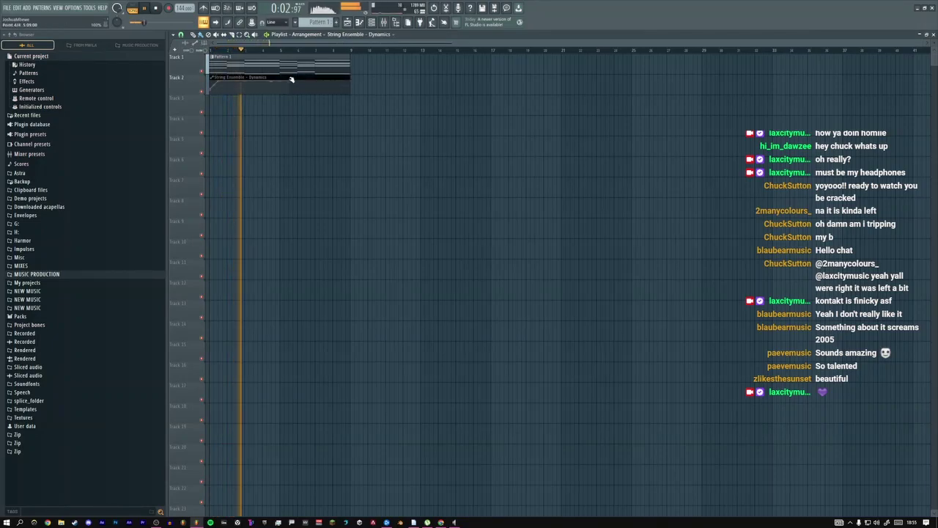
pyautogui.moveTo(354, 78); pyautogui.dragTo(351, 86)
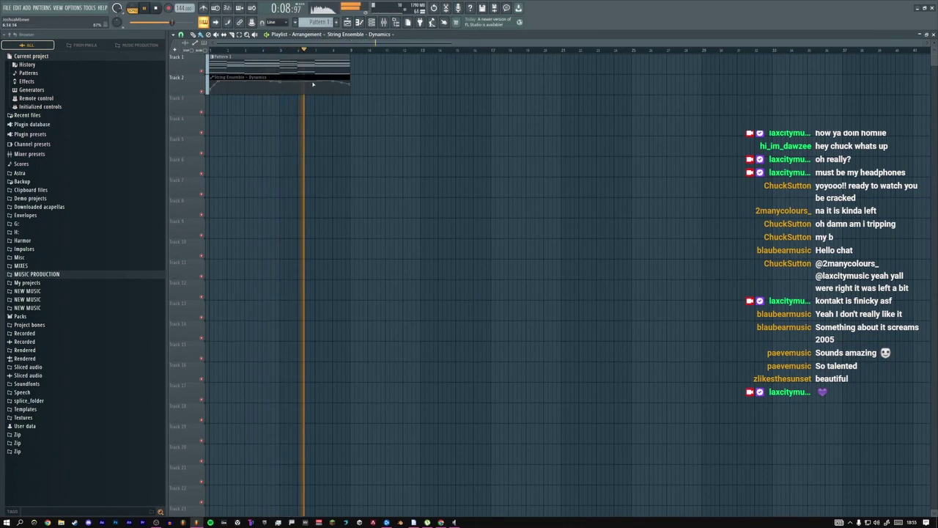
# Try raising the bar 6 bass note to A#3 and play back the progression
pyautogui.press('F7')
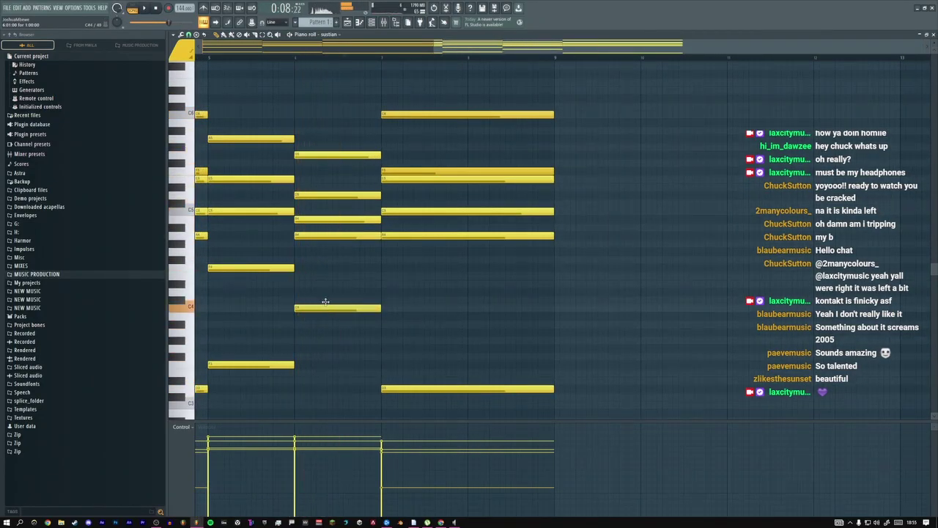
pyautogui.moveTo(322, 314); pyautogui.dragTo(325, 324)
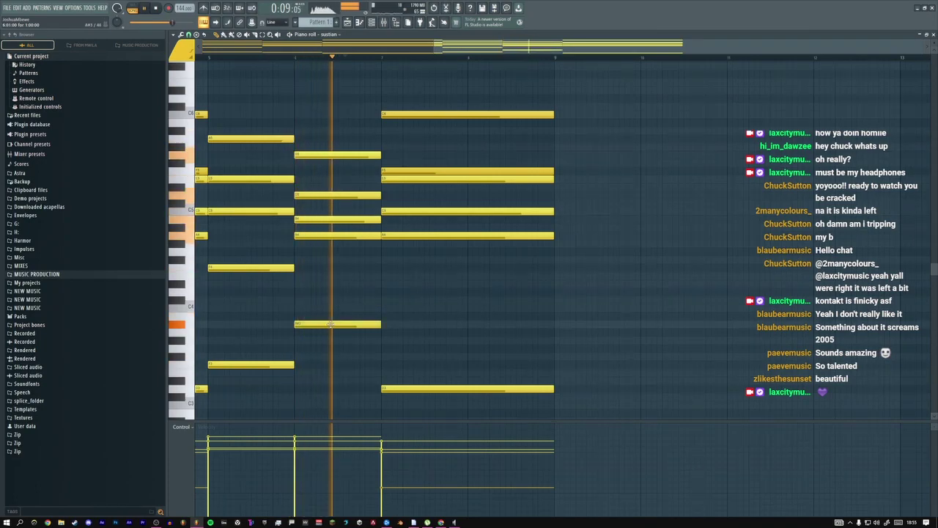
pyautogui.hscroll(-3, 713, 47)
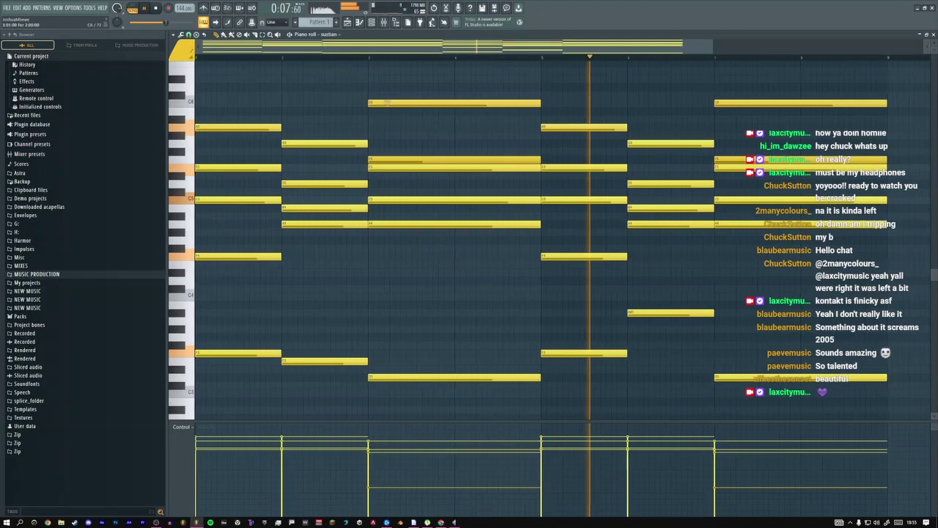
pyautogui.press('space')
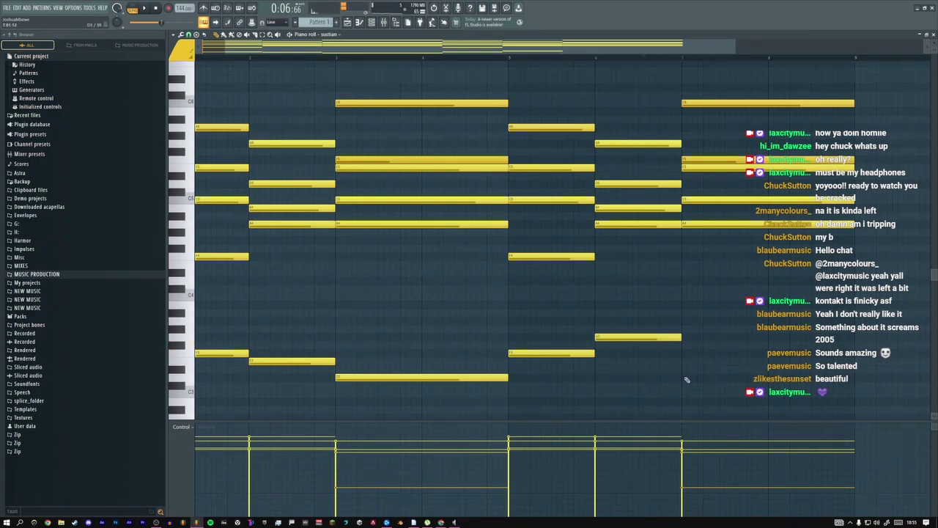
# Voice the last chord's bass as D4 with a D3 an octave below, and raise the D4's velocity
pyautogui.press('space')
pyautogui.moveTo(685, 377); pyautogui.dragTo(685, 280)
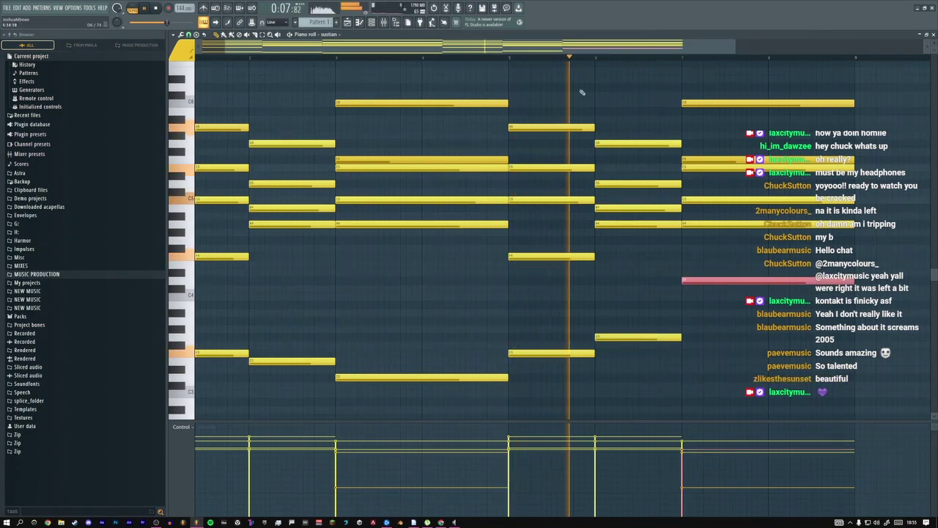
pyautogui.scroll(-2, 432, 86)
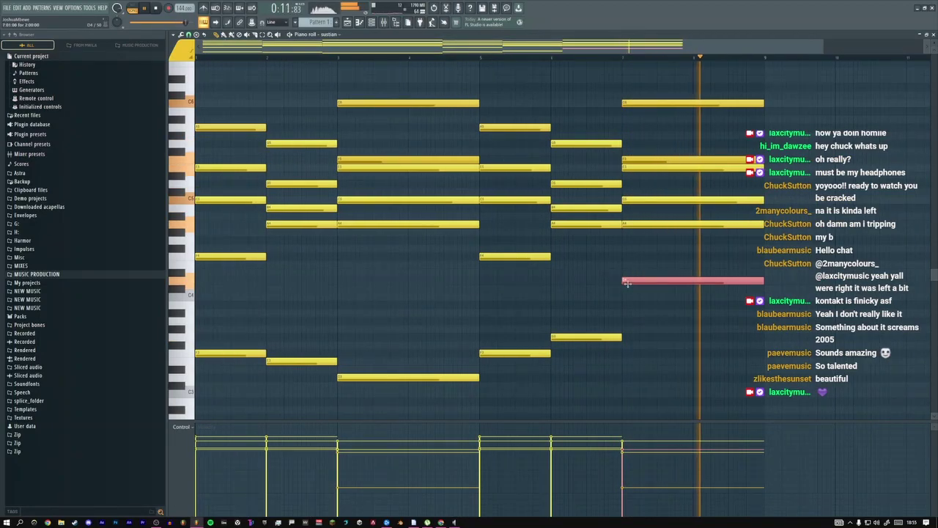
pyautogui.hotkey('shift', 'Down')
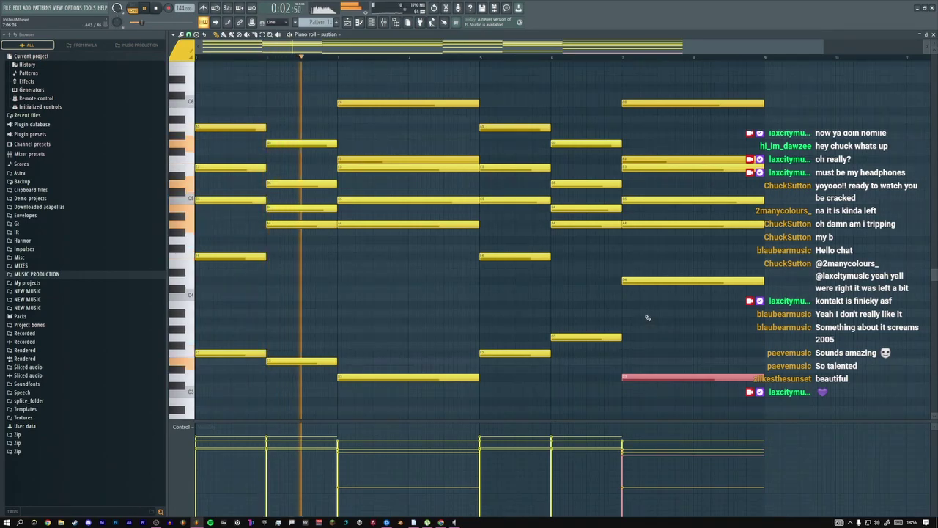
pyautogui.click(635, 281)
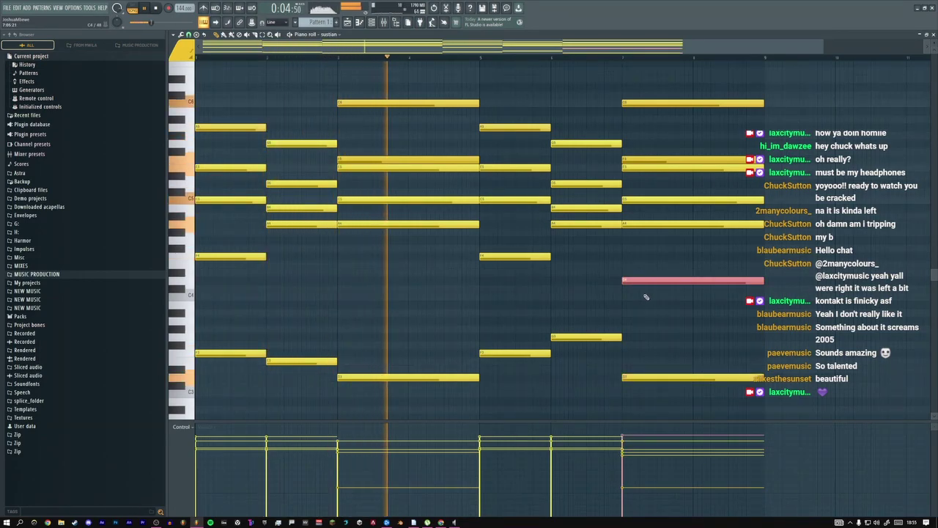
pyautogui.hotkey('ctrl', 'd')
# Insert a FLEX channel above "sustian" and load the Bass Sustain preset from the Essential Strings pack
pyautogui.press('F6')
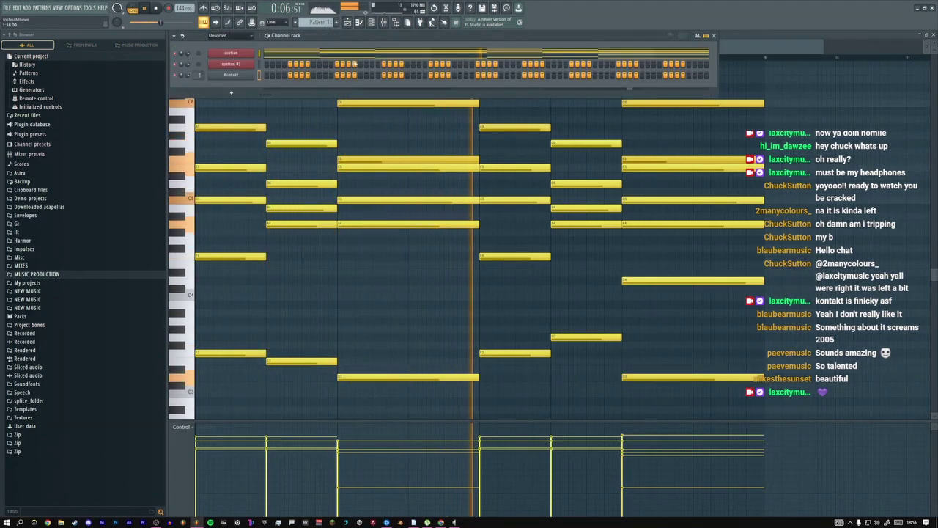
pyautogui.rightClick(251, 53)
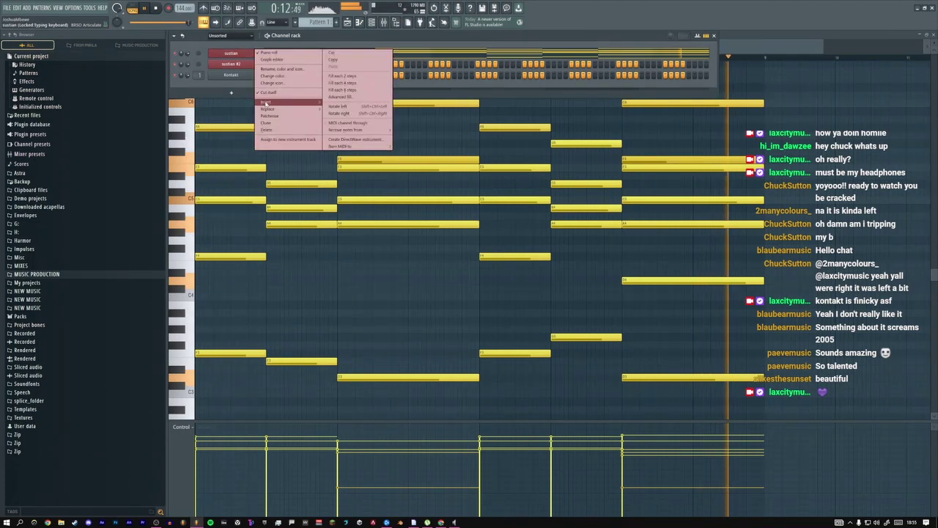
pyautogui.moveTo(280, 105)
pyautogui.click(334, 422)
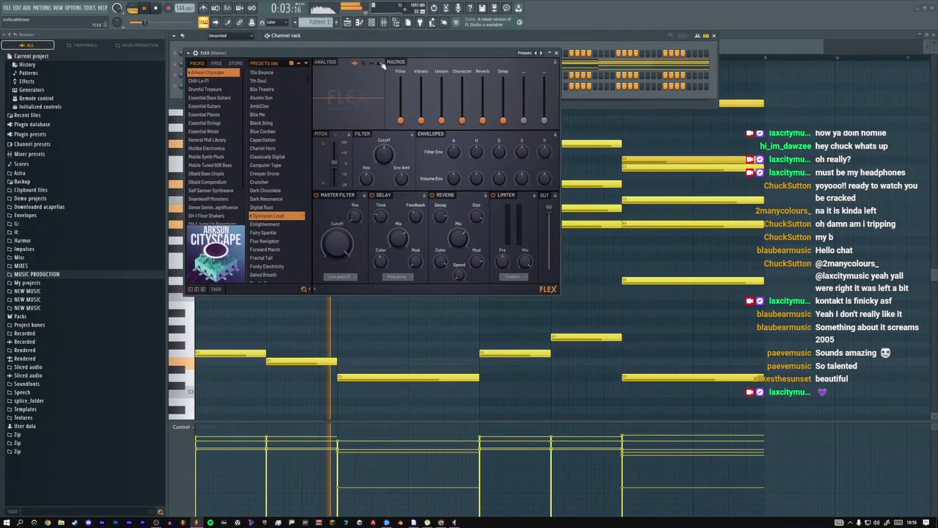
pyautogui.click(217, 123)
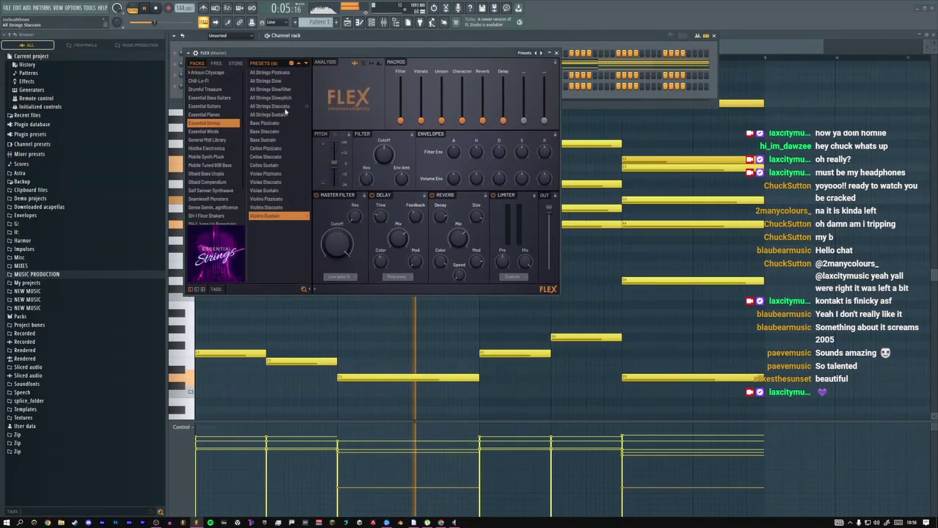
pyautogui.click(270, 139)
pyautogui.press('Escape')
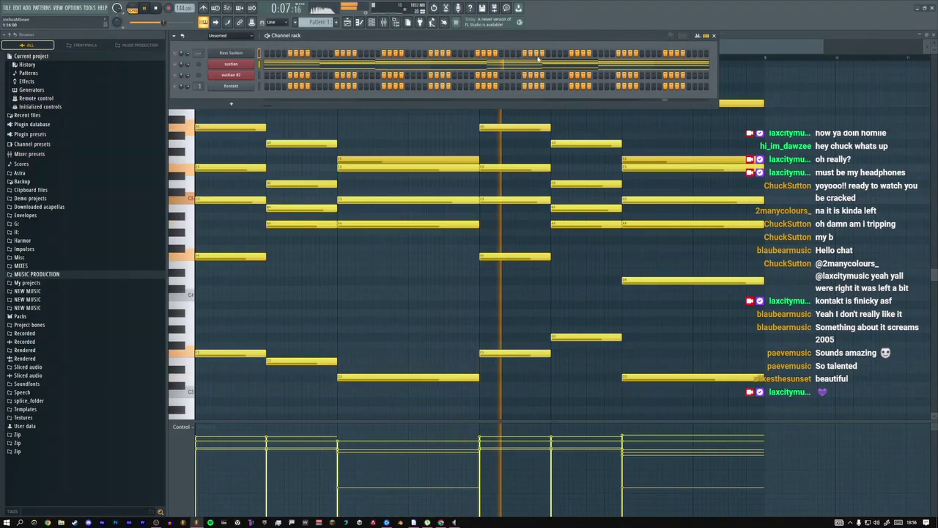
# Copy the low bass notes of "sustian" into the Bass Sustain channel and align them to the start of bar 1
pyautogui.moveTo(202, 326); pyautogui.dragTo(623, 381)
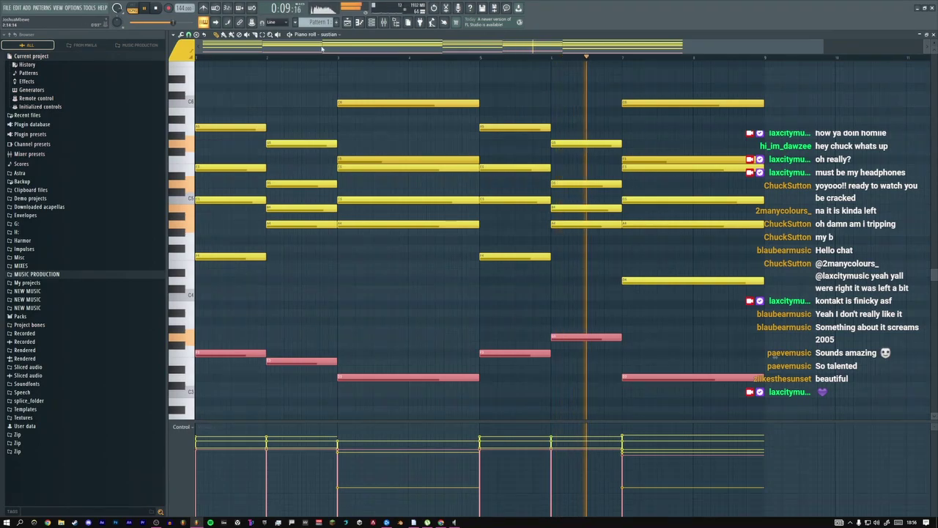
pyautogui.press('F6')
pyautogui.rightClick(252, 76)
pyautogui.click(268, 67)
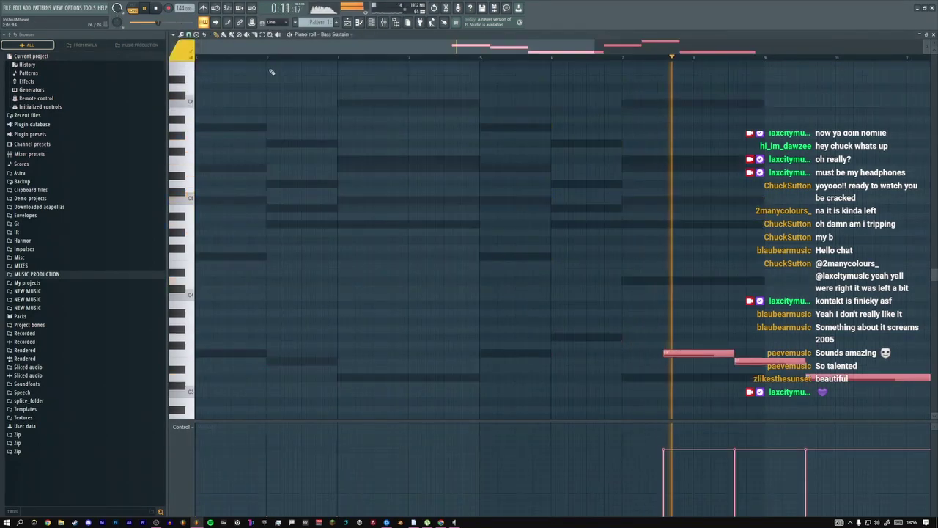
pyautogui.moveTo(672, 355); pyautogui.dragTo(205, 355)
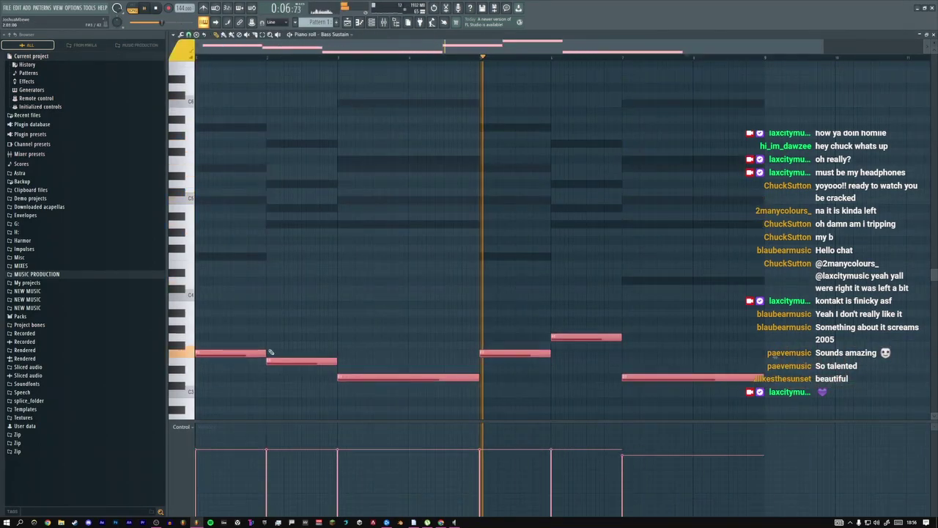
# Replay the pattern, open the Bass Sustain channel's plugin, and assign it to a free mixer track
pyautogui.press('space')
pyautogui.press('F6')
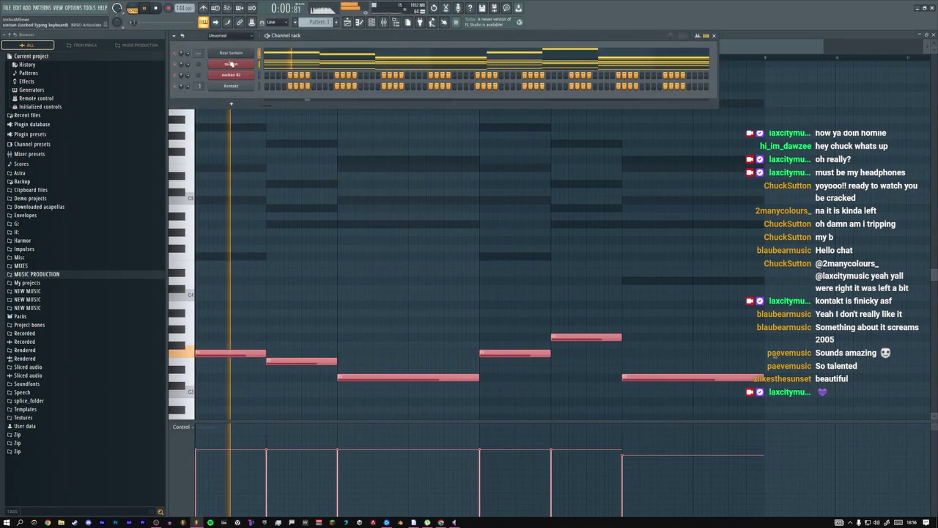
pyautogui.click(242, 54)
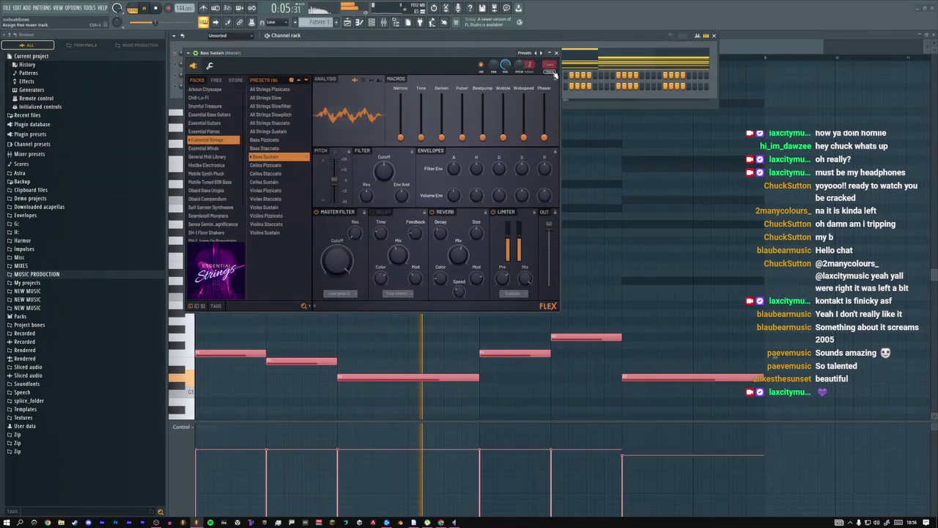
pyautogui.click(549, 71)
# Load Fruity parametric EQ 2 in the first effect slot of the Bass Sustain mixer track and slightly cut a low band
pyautogui.click(912, 59)
pyautogui.click(762, 51)
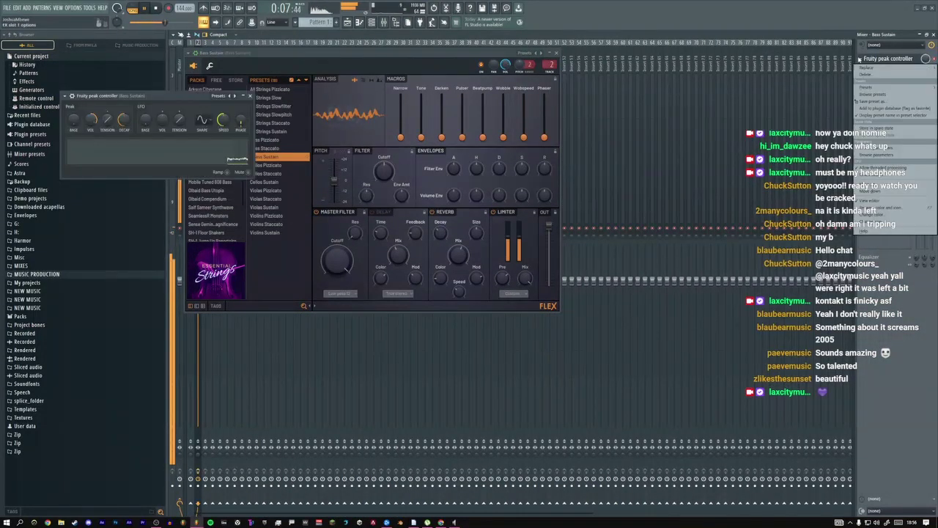
pyautogui.click(861, 58)
pyautogui.click(759, 51)
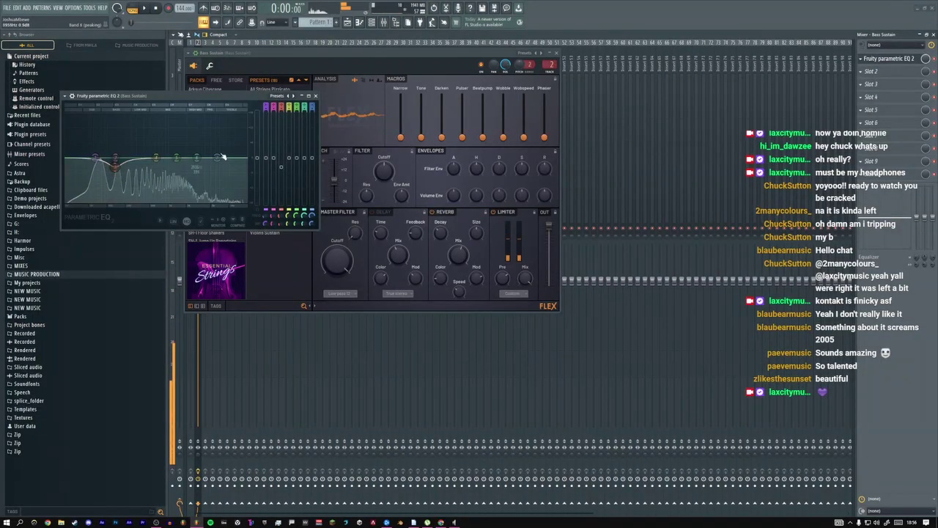
pyautogui.click(329, 111)
# Transpose the Bass Sustain notes down an octave and replay them in the piano roll
pyautogui.click(373, 23)
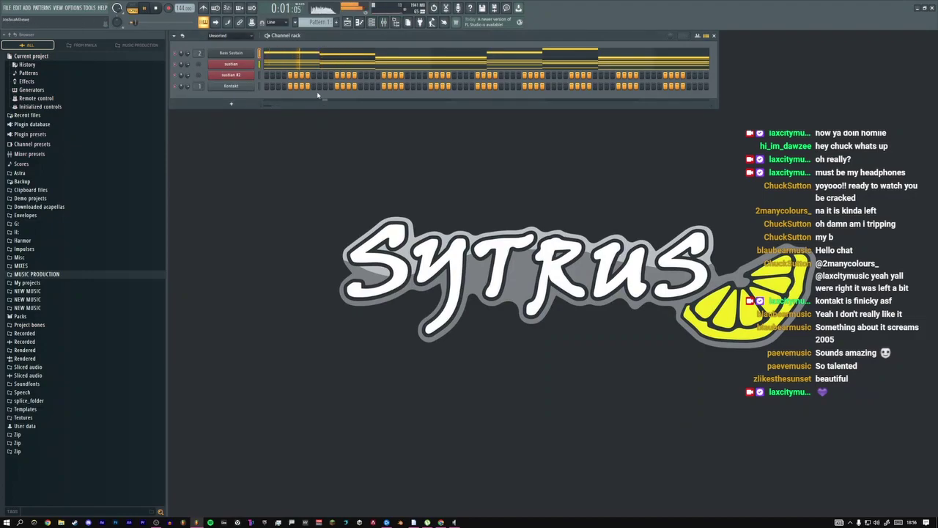
pyautogui.click(292, 57)
pyautogui.press('space')
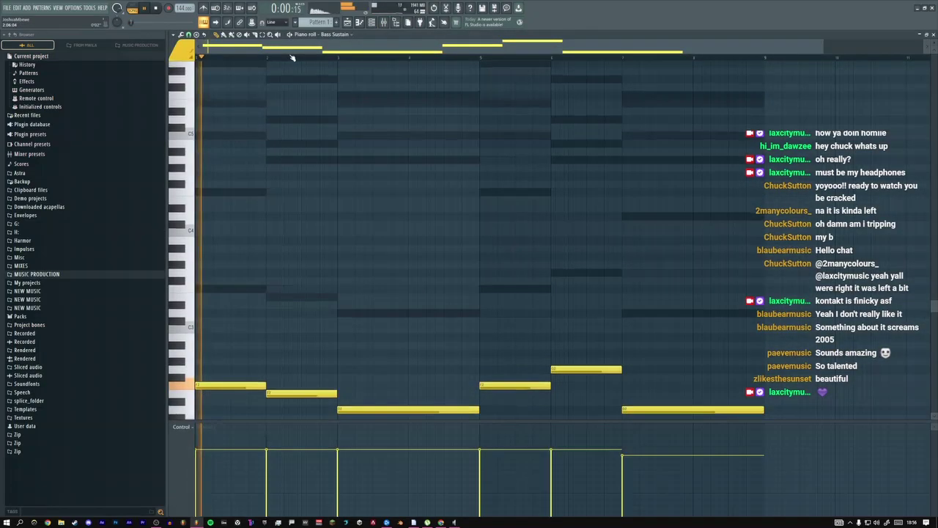
# Load Fruity Balance in slot 3 of the Bass Sustain mixer track
pyautogui.click(372, 23)
pyautogui.click(382, 22)
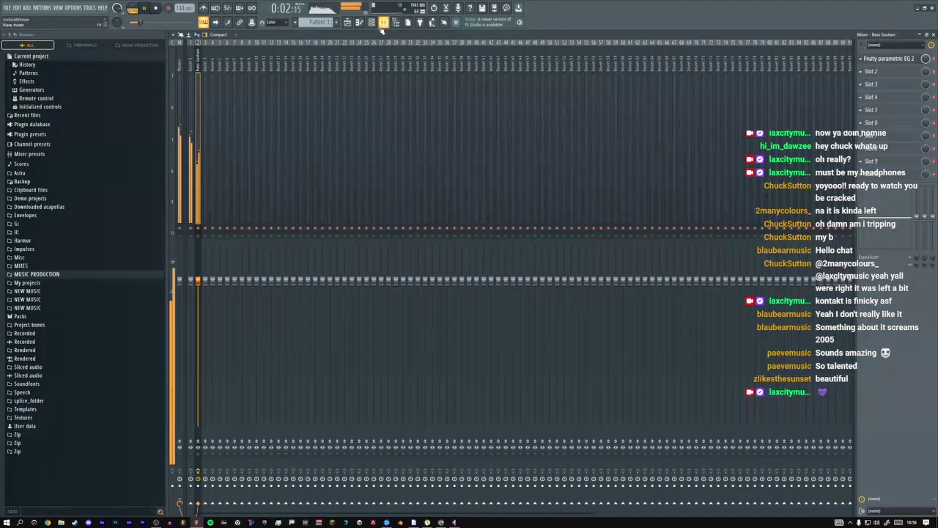
pyautogui.click(865, 84)
pyautogui.moveTo(868, 94)
pyautogui.click(700, 362)
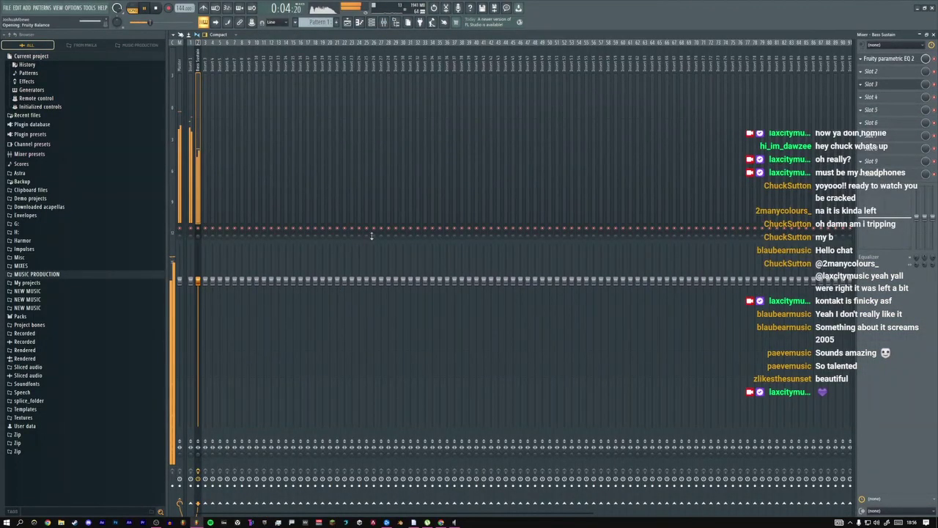
# Shape an eight-bar automation clip of Fruity Balance's volume to rise at the start and fade at the end, and reopen Pattern 1
pyautogui.click(347, 23)
pyautogui.doubleClick(215, 97)
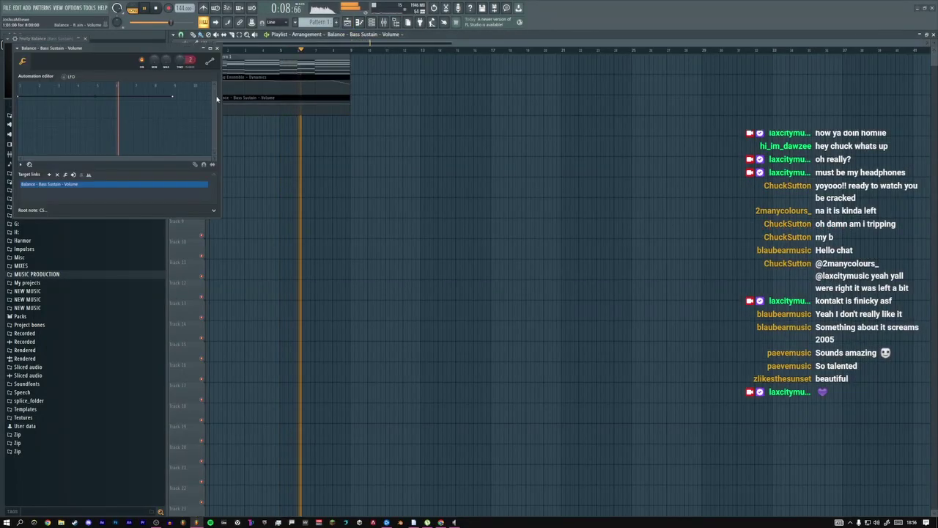
pyautogui.click(216, 47)
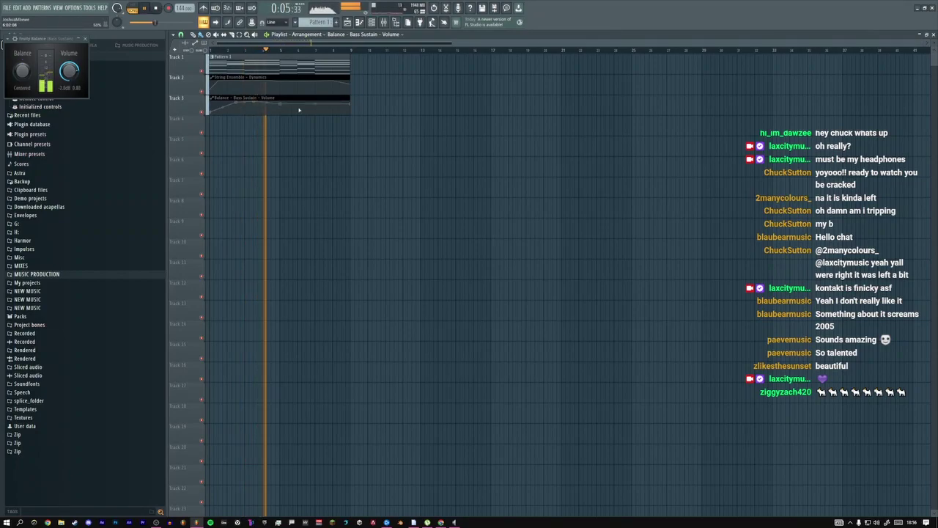
pyautogui.rightClick(212, 112)
pyautogui.click(228, 139)
pyautogui.rightClick(350, 104)
pyautogui.click(367, 132)
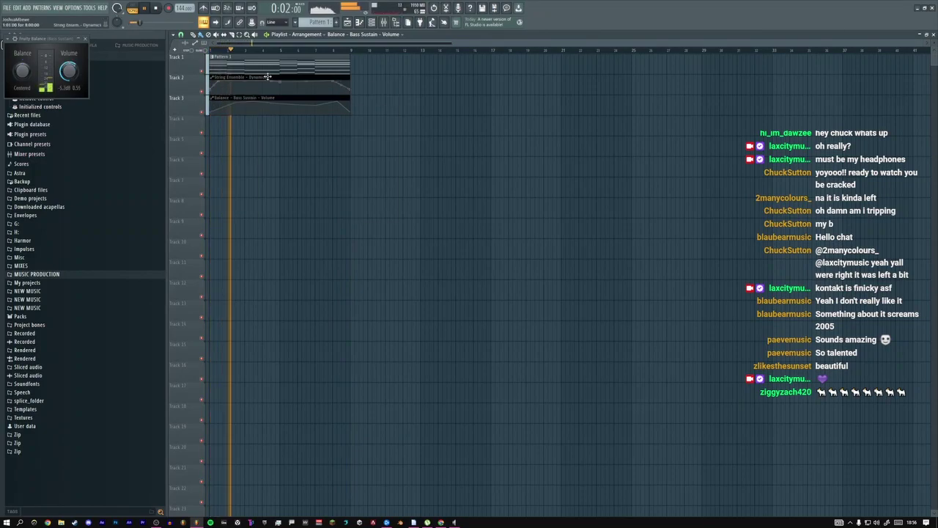
pyautogui.doubleClick(314, 60)
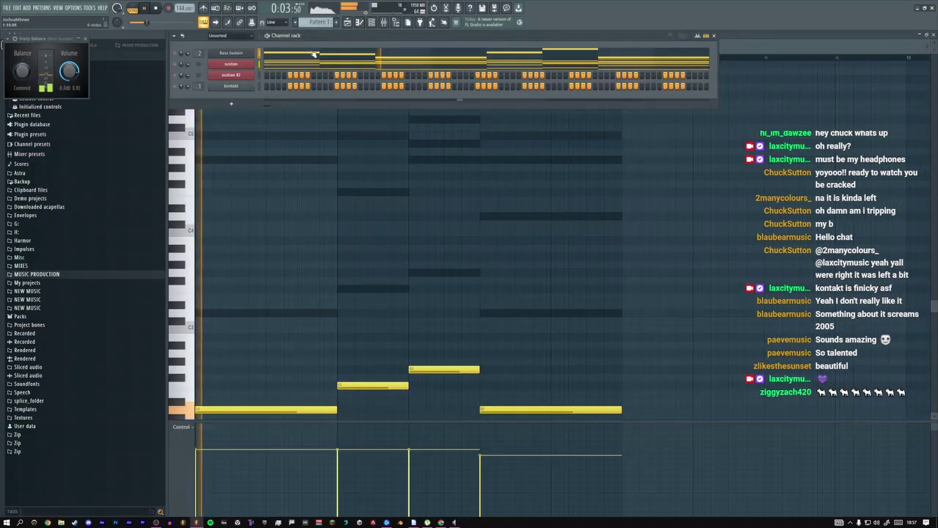
# Clone the sustian #2 channel in the channel rack and reposition the Kontakt plugin window
pyautogui.rightClick(249, 74)
pyautogui.click(293, 142)
pyautogui.click(231, 97)
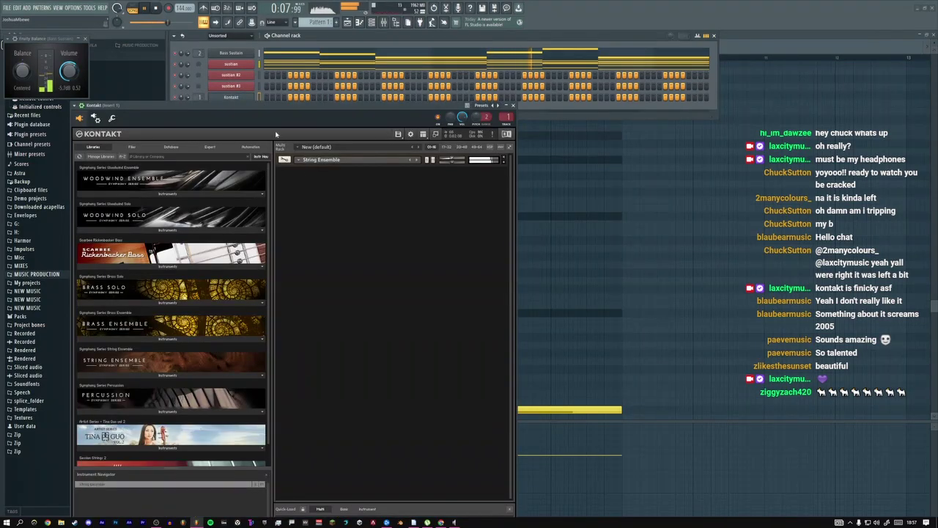
pyautogui.moveTo(276, 134); pyautogui.dragTo(363, 84)
pyautogui.click(253, 97)
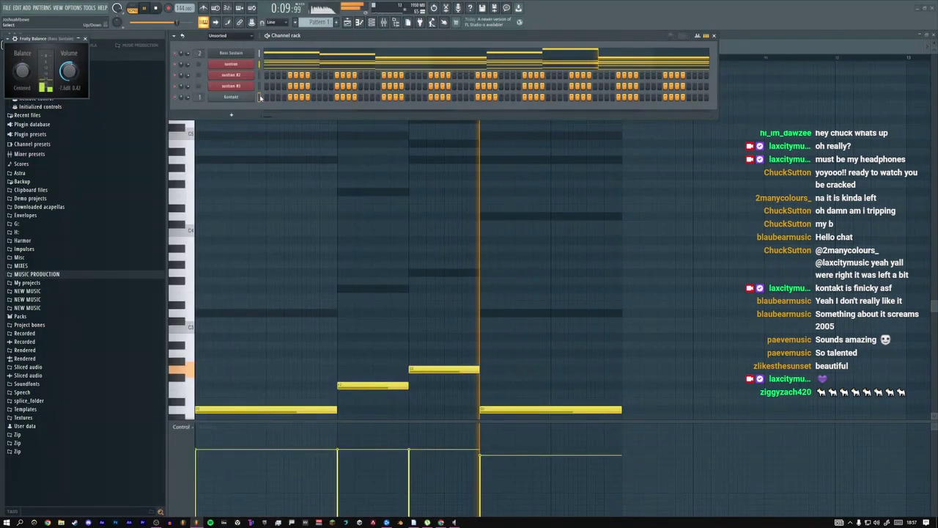
# Colour the Kontakt channel purple and reorder the channel rack with Kontakt first and Bass Sustain last
pyautogui.keyDown('shift'); pyautogui.click(247, 99); pyautogui.keyUp('shift')
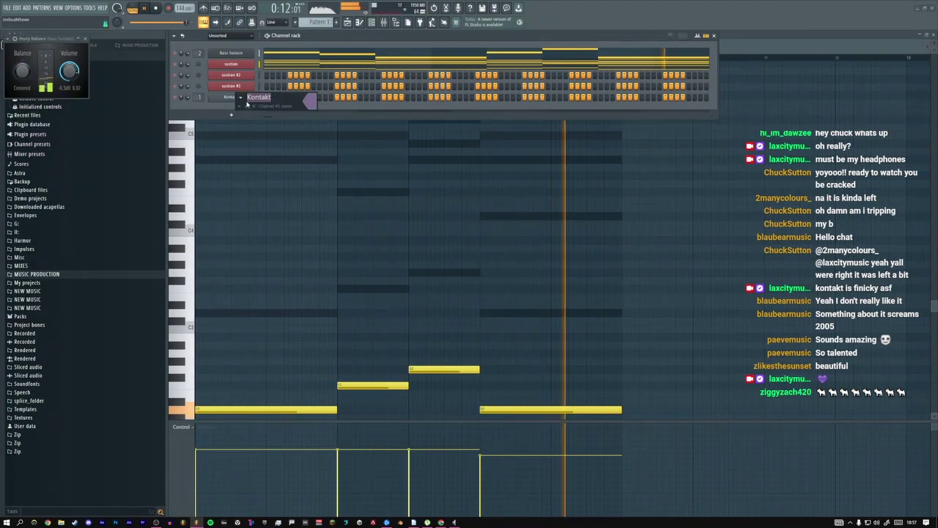
pyautogui.press('Return')
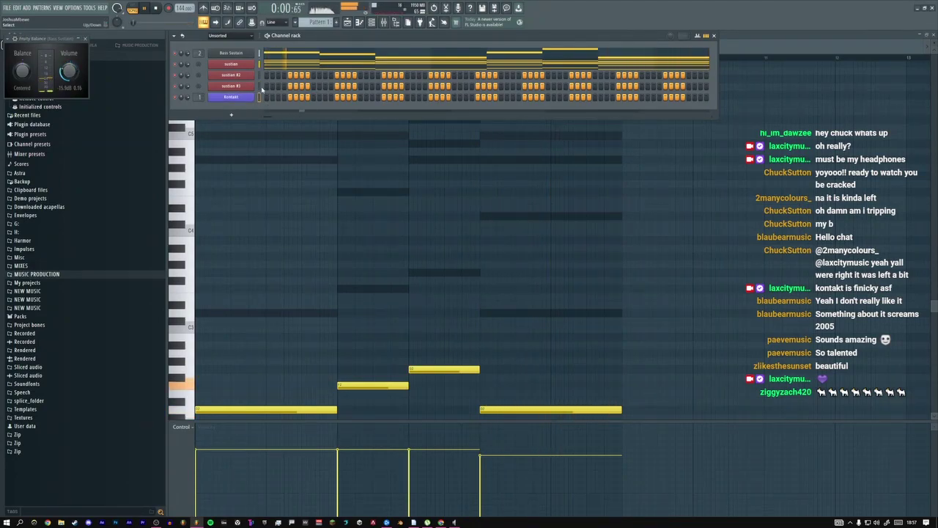
pyautogui.moveTo(260, 98)
pyautogui.mouseDown()
pyautogui.moveTo(256, 67)
pyautogui.moveTo(258, 96)
pyautogui.mouseUp()
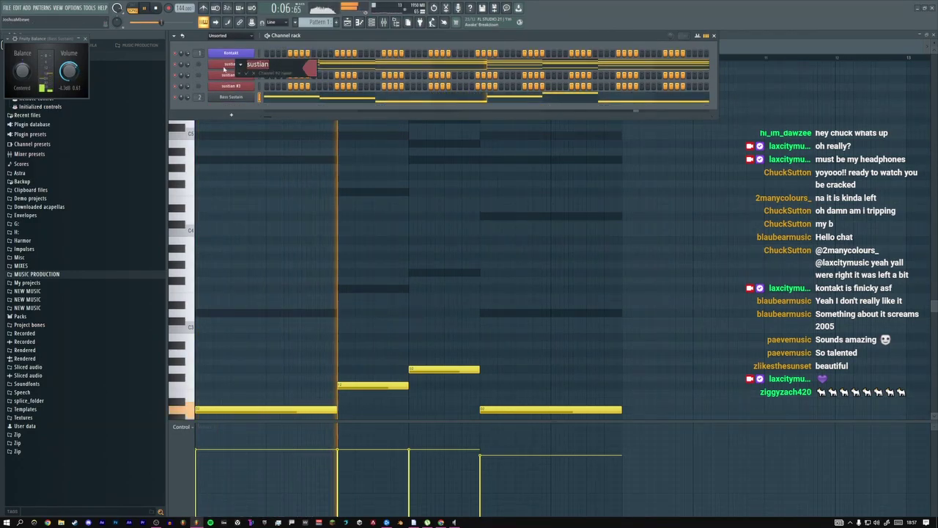
# Load Flute Legato.nki from the Woodwind Solo library into the existing Kontakt instance
pyautogui.click(244, 57)
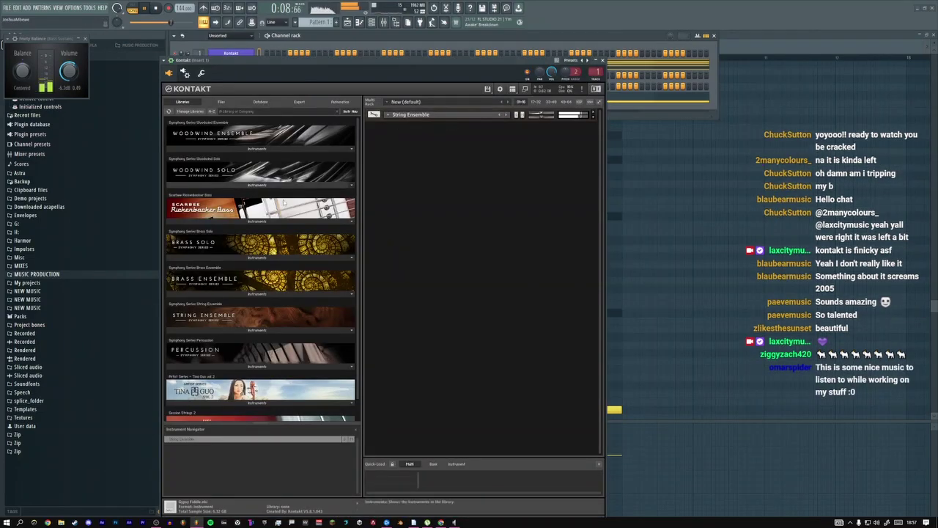
pyautogui.scroll(-1, 242, 297)
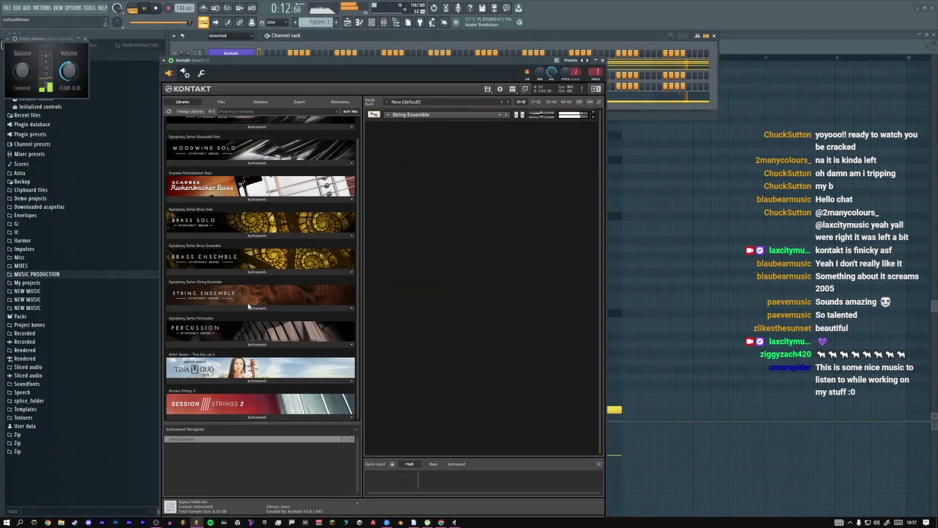
pyautogui.scroll(1, 248, 306)
pyautogui.click(255, 186)
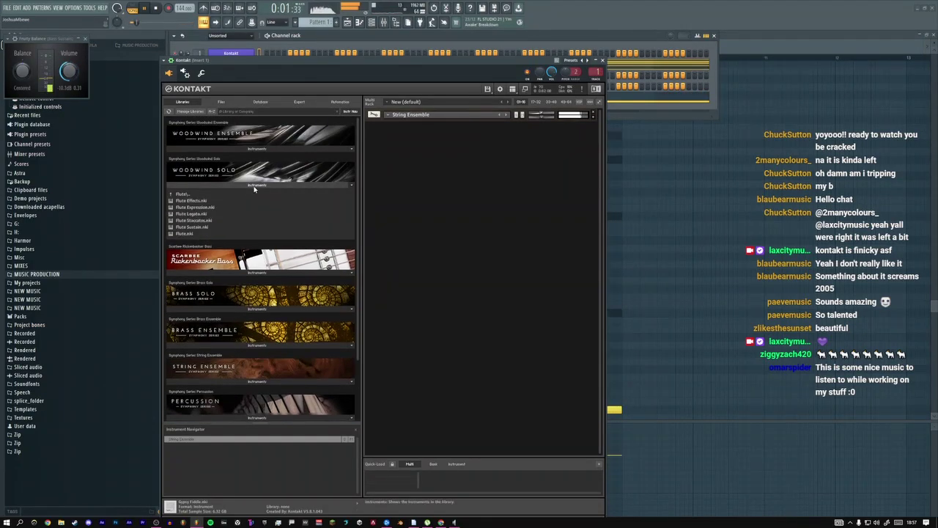
pyautogui.click(205, 215)
pyautogui.doubleClick(205, 214)
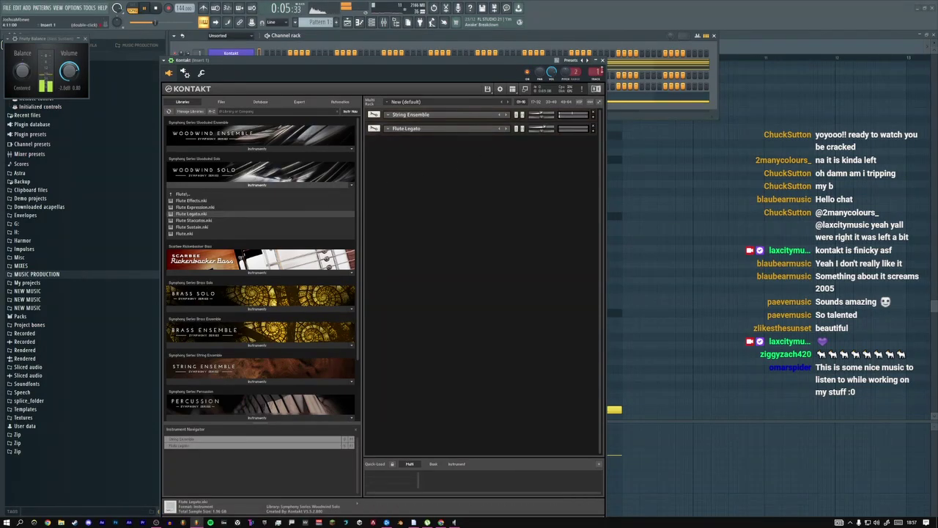
pyautogui.click(602, 61)
# Set sustian #2's output channel to 2 in BRSO Articulate and clear the locked note input on the sustian channels
pyautogui.click(244, 78)
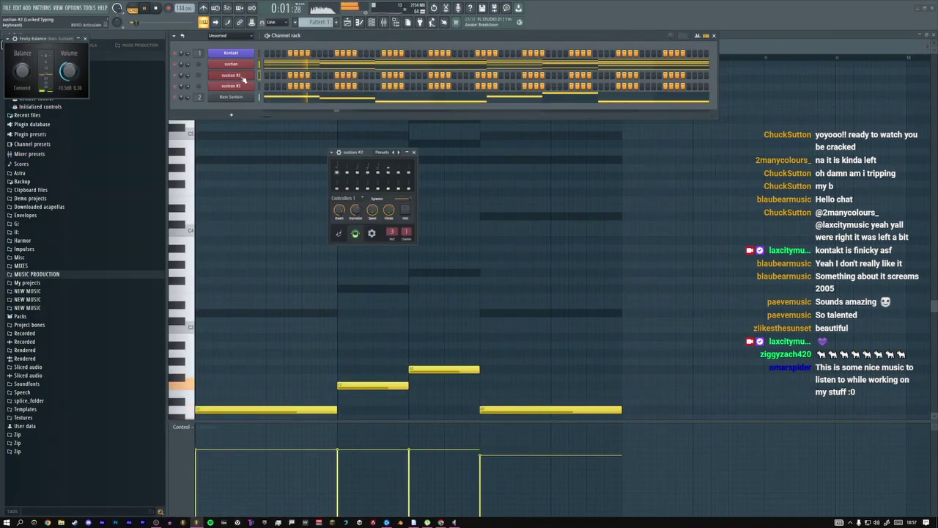
pyautogui.moveTo(392, 233); pyautogui.dragTo(368, 158)
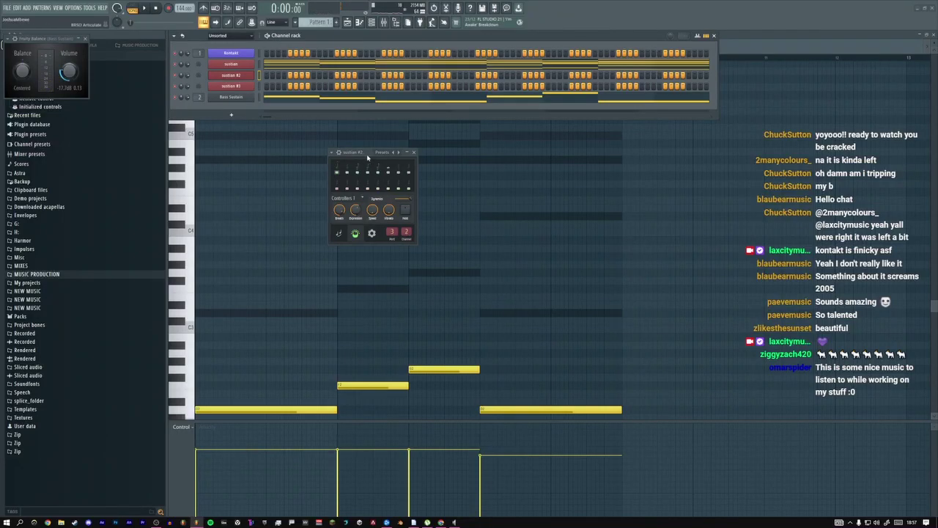
pyautogui.rightClick(257, 76)
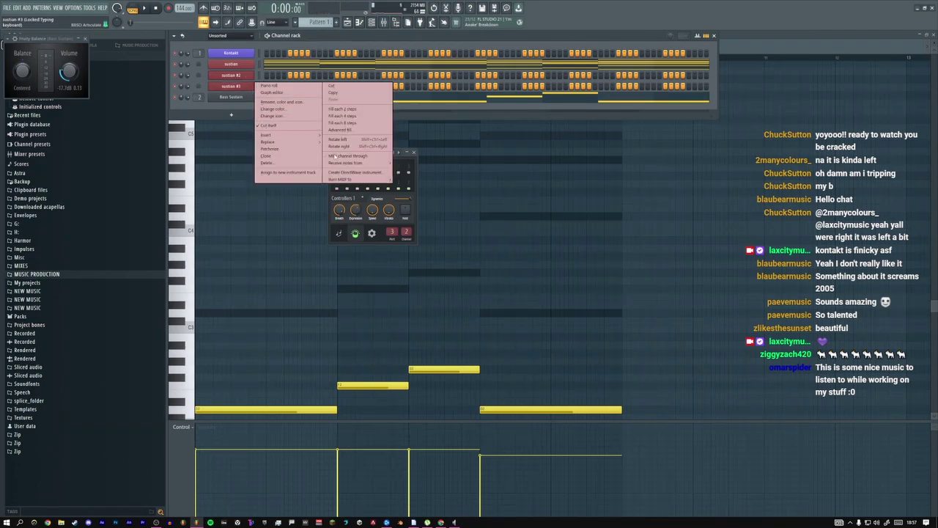
pyautogui.press('Escape')
pyautogui.rightClick(251, 80)
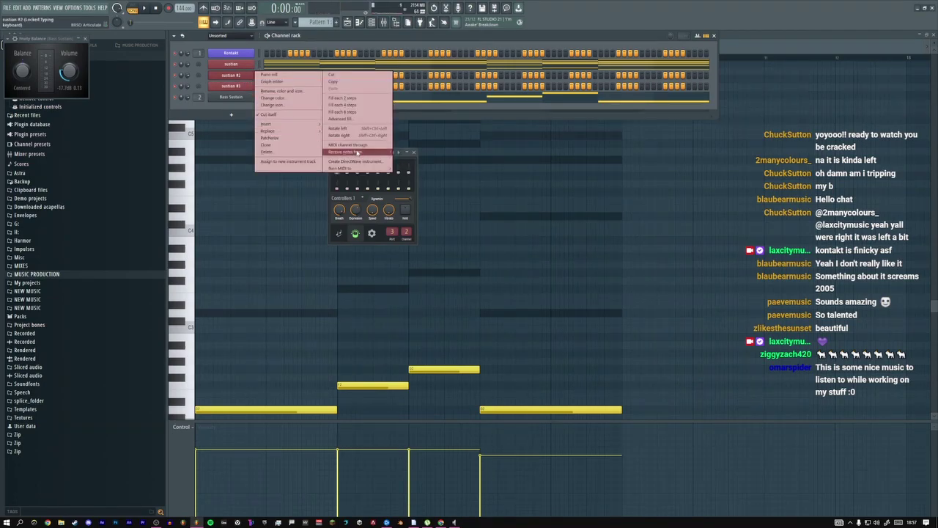
pyautogui.press('Escape')
pyautogui.rightClick(251, 65)
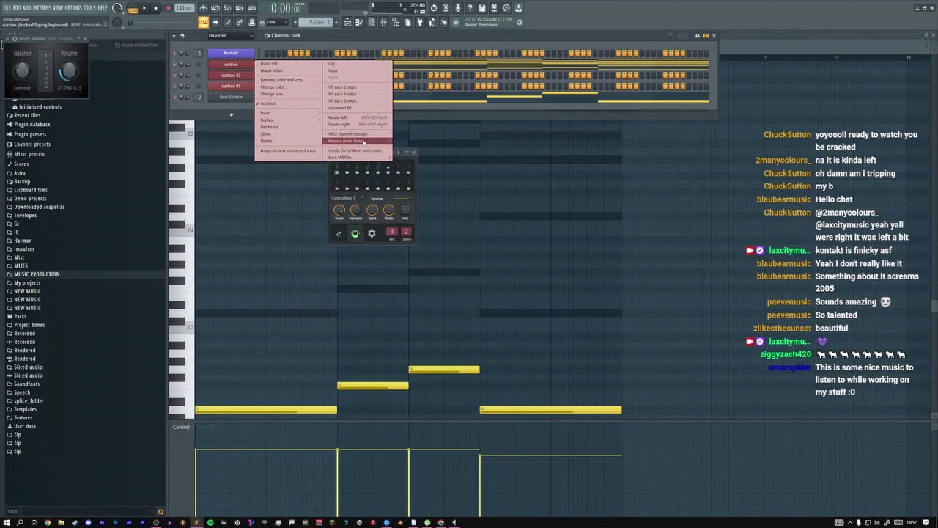
pyautogui.press('Escape')
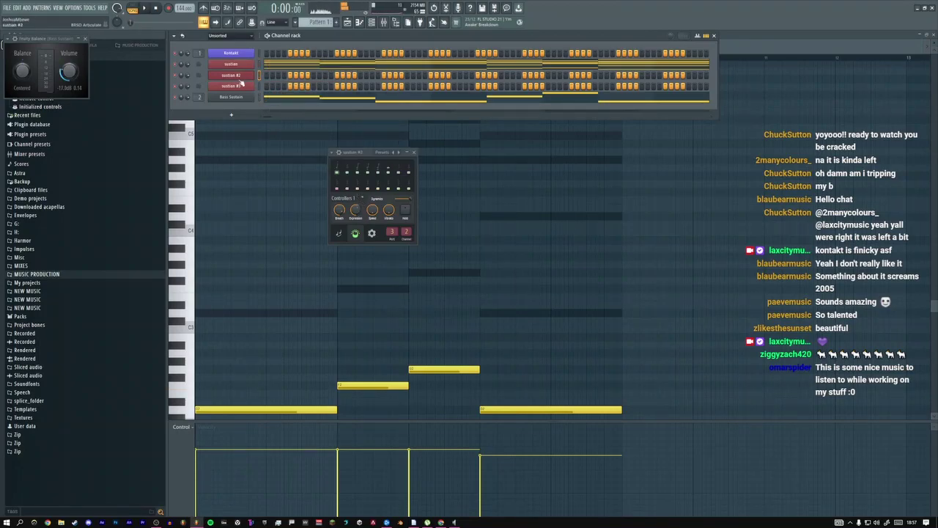
# Check Kontakt's instrument rack and lock a note input device to the sustian #2 channel
pyautogui.click(228, 56)
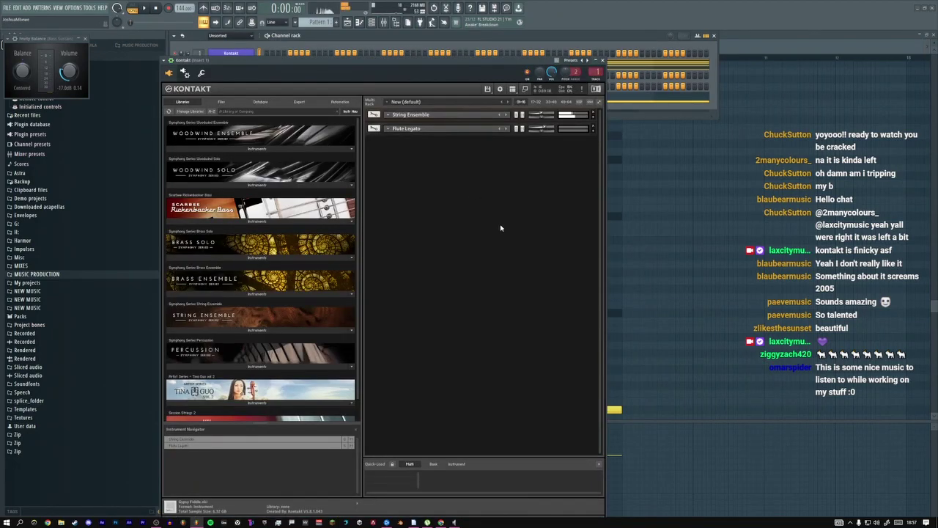
pyautogui.click(228, 56)
pyautogui.rightClick(240, 76)
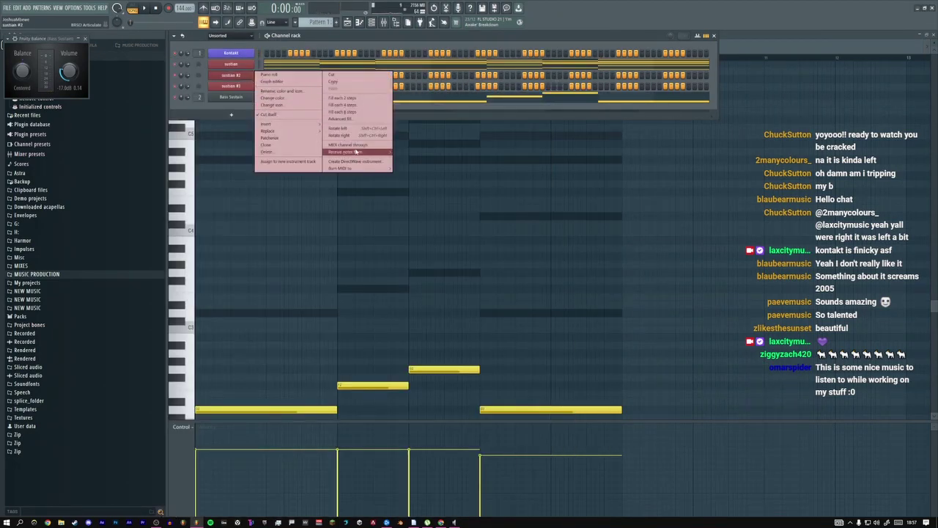
pyautogui.moveTo(352, 151)
pyautogui.click(421, 161)
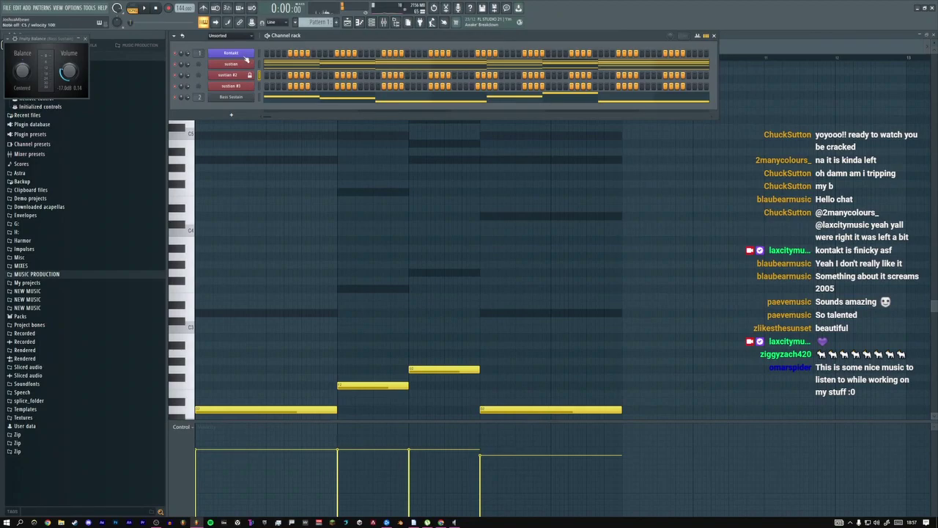
# Expand Flute Legato in Kontakt, switch its microphone mix from Stereo to Close and raise the Close level
pyautogui.click(244, 54)
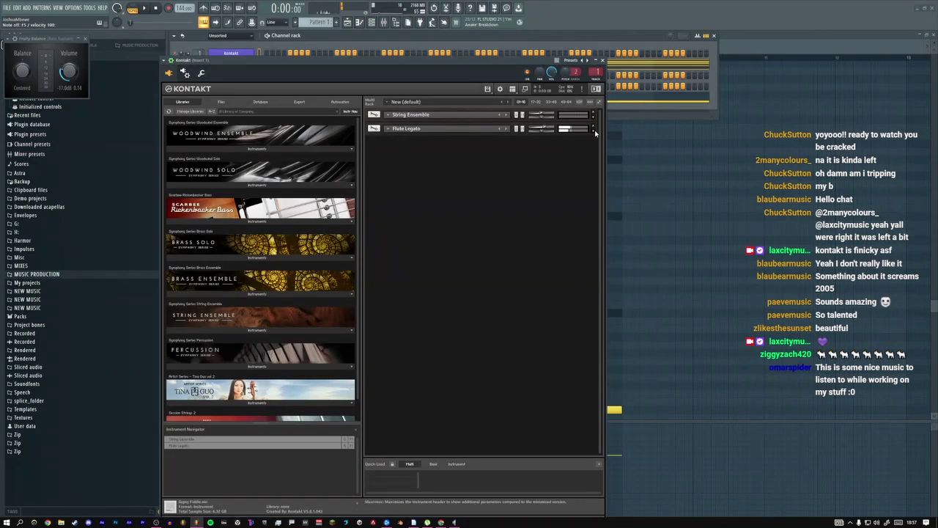
pyautogui.click(374, 128)
pyautogui.click(497, 325)
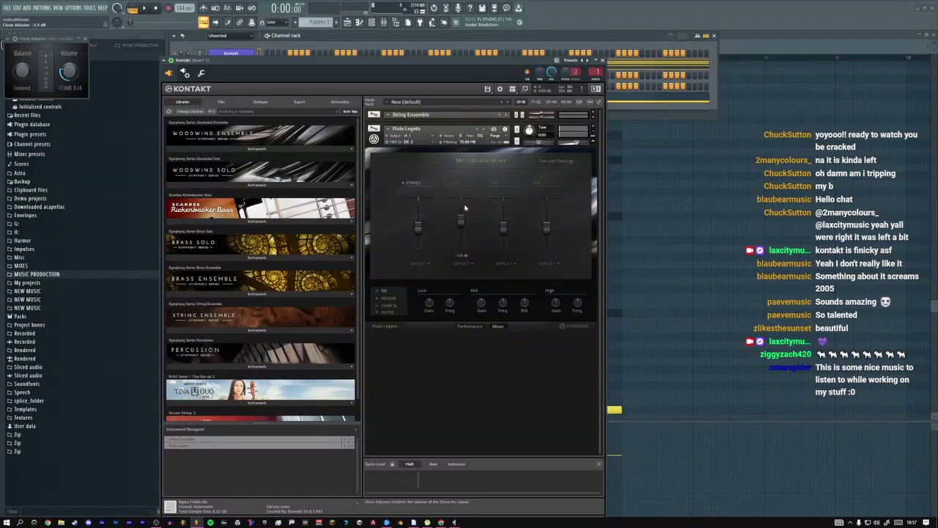
pyautogui.click(405, 180)
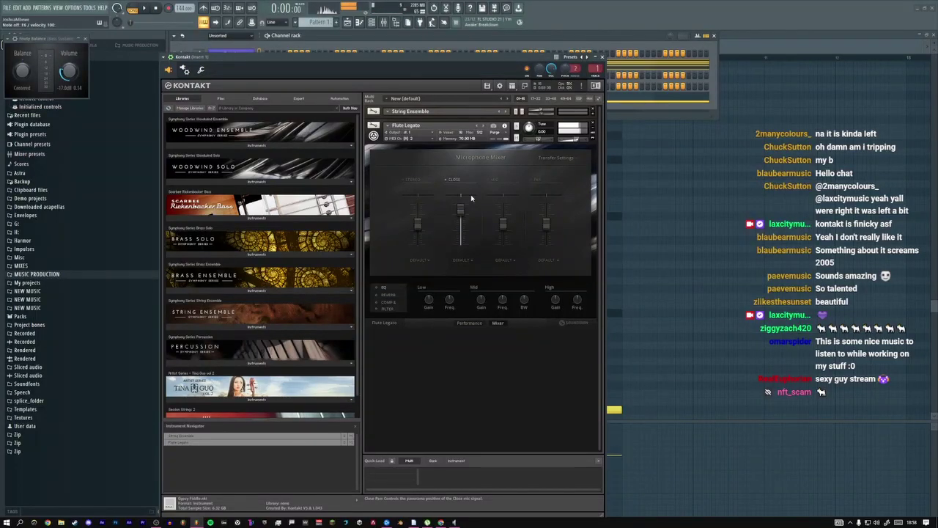
# Increase Flute Legato's Tightness on its performance page and raise the Mid level in its microphone mixer
pyautogui.click(469, 323)
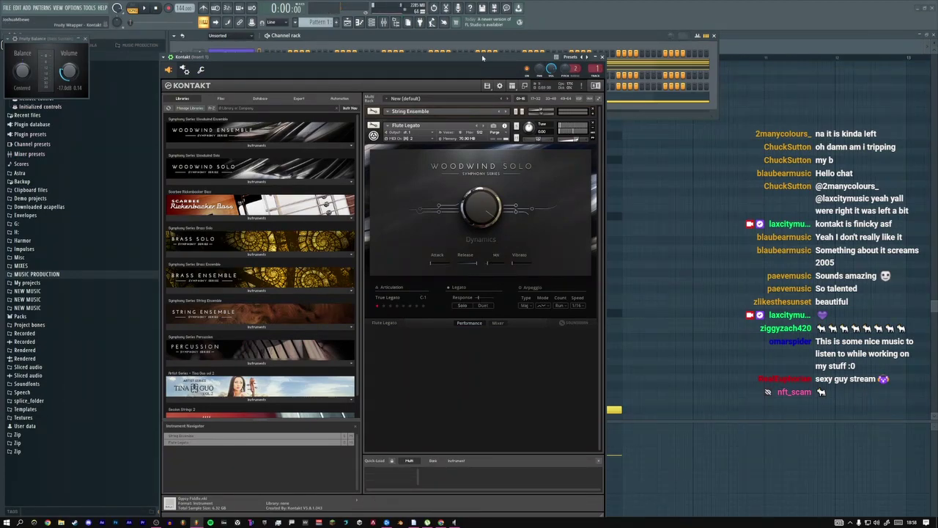
pyautogui.moveTo(482, 58); pyautogui.dragTo(482, 60)
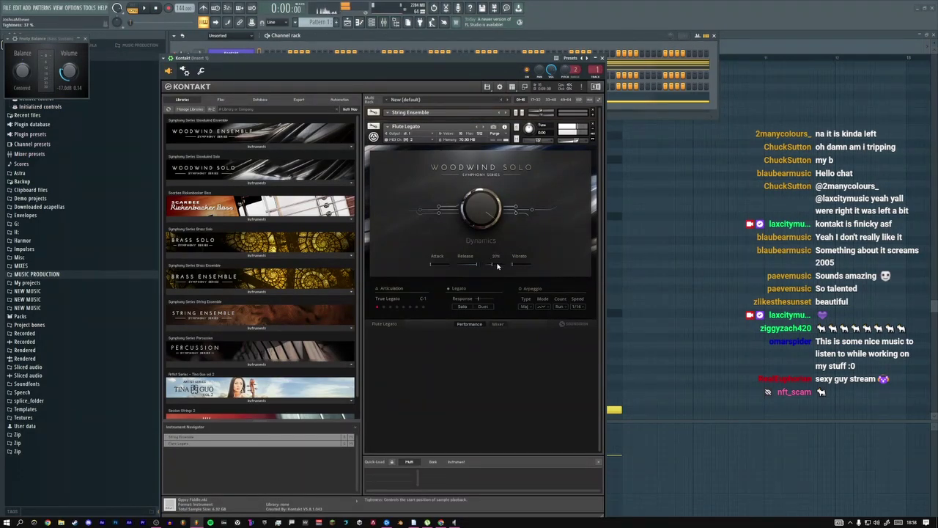
pyautogui.click(498, 323)
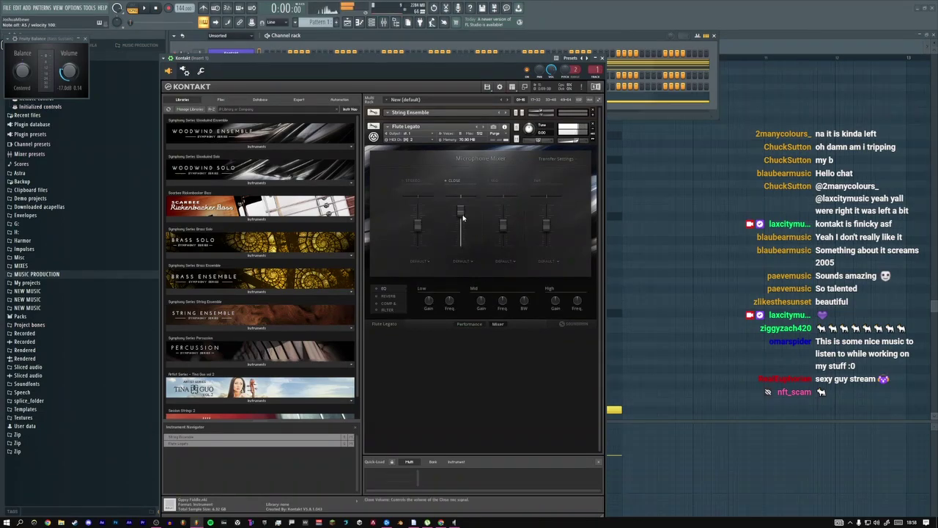
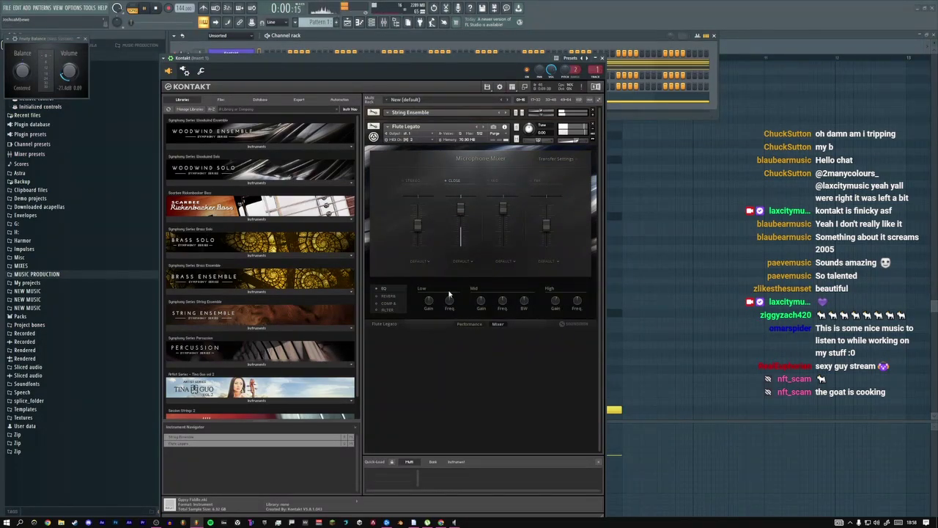
# Clear the open windows and draw a two-bar E6 note at the start of sustian #2's piano roll, then audition it
pyautogui.press('F12')
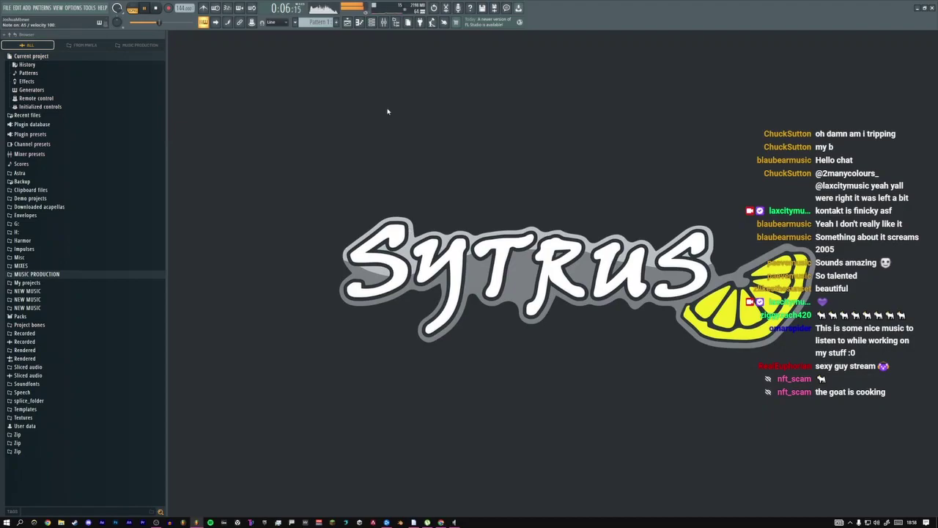
pyautogui.press('F6')
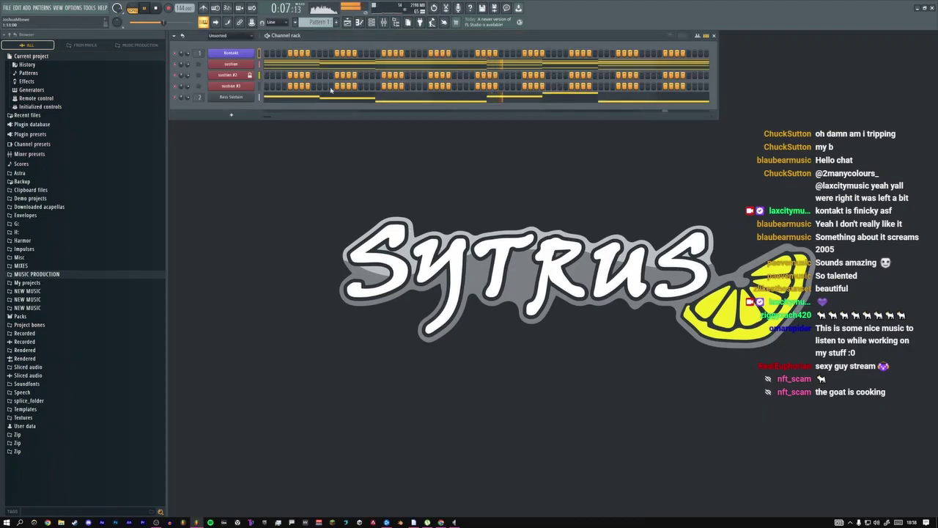
pyautogui.press('space')
pyautogui.rightClick(246, 76)
pyautogui.click(265, 81)
pyautogui.click(210, 154)
pyautogui.scroll(3, 210, 150)
pyautogui.moveTo(195, 130); pyautogui.dragTo(195, 128)
pyautogui.press('space')
pyautogui.press('space')
# Try a lower velocity on the E6 note, audition it and undo the change
pyautogui.moveTo(205, 438); pyautogui.dragTo(219, 454)
pyautogui.press('space')
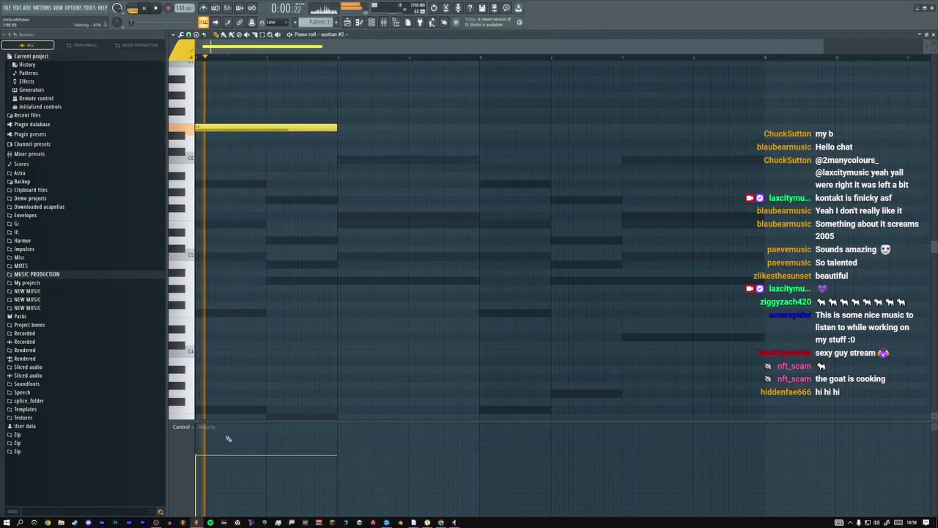
pyautogui.press('space')
pyautogui.hotkey('ctrl', 'z')
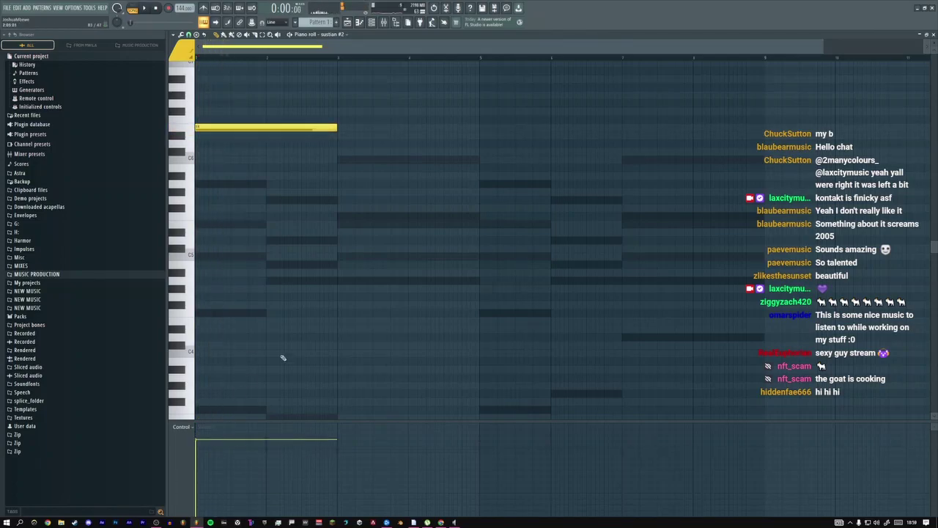
# Load the Woodwind Flute preset in sustian #2's BRSO Articulate instance and play the pattern
pyautogui.press('F6')
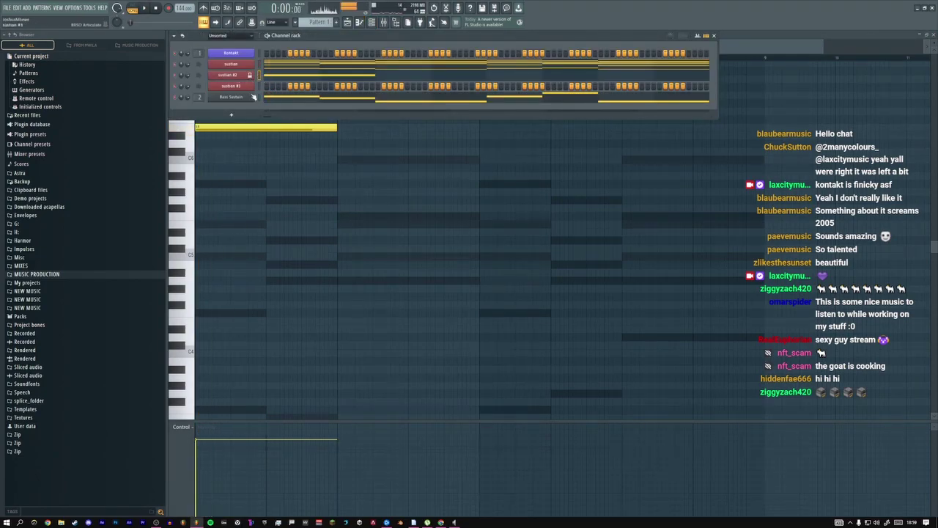
pyautogui.click(238, 74)
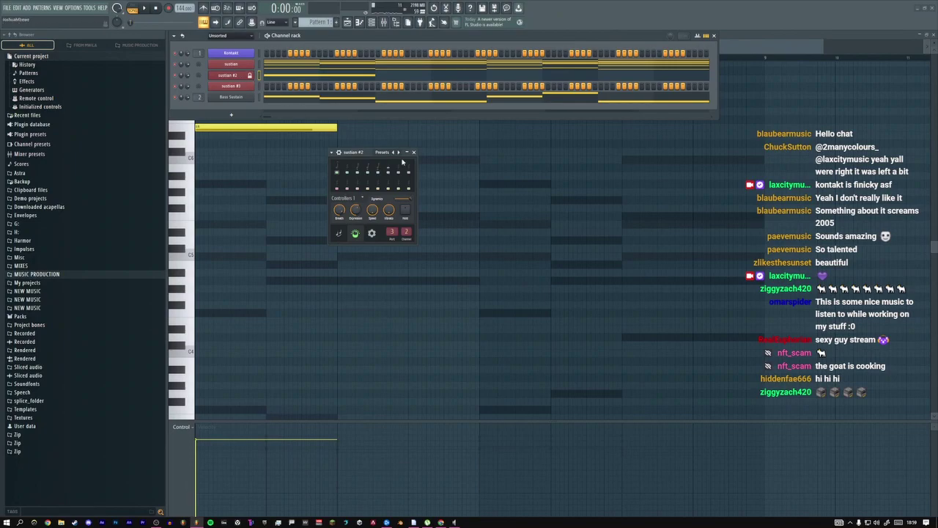
pyautogui.click(396, 154)
pyautogui.moveTo(430, 273)
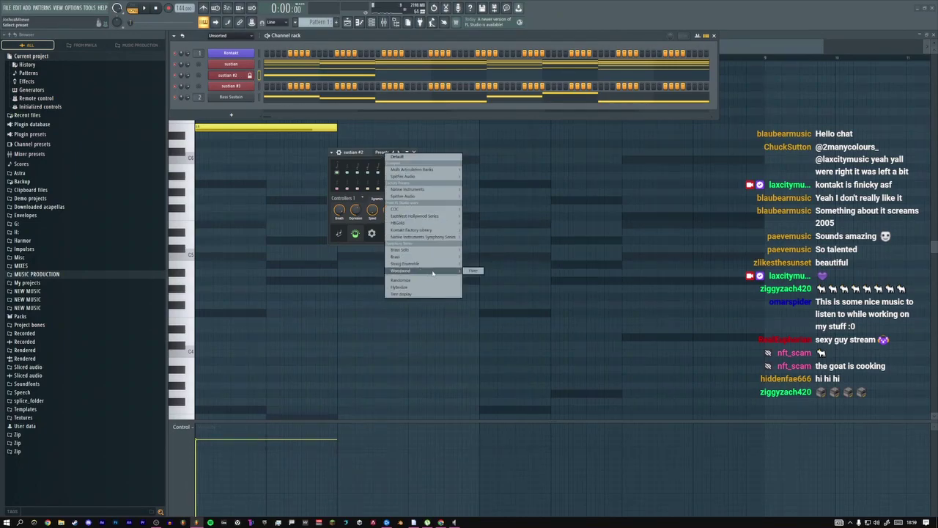
pyautogui.click(472, 271)
pyautogui.press('space')
pyautogui.press('space')
# Raise the Dynamics controller on the Flute channel and replay the pattern
pyautogui.click(356, 233)
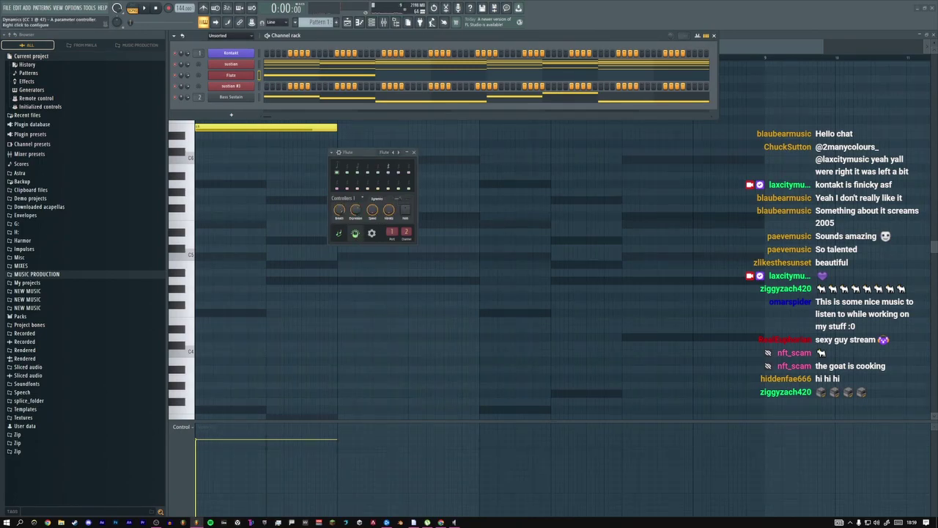
pyautogui.press('space')
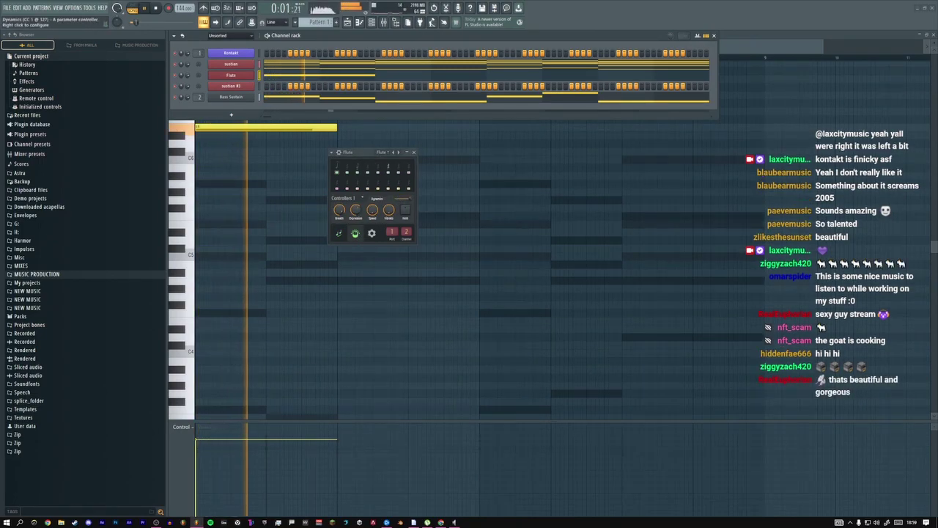
pyautogui.press('space')
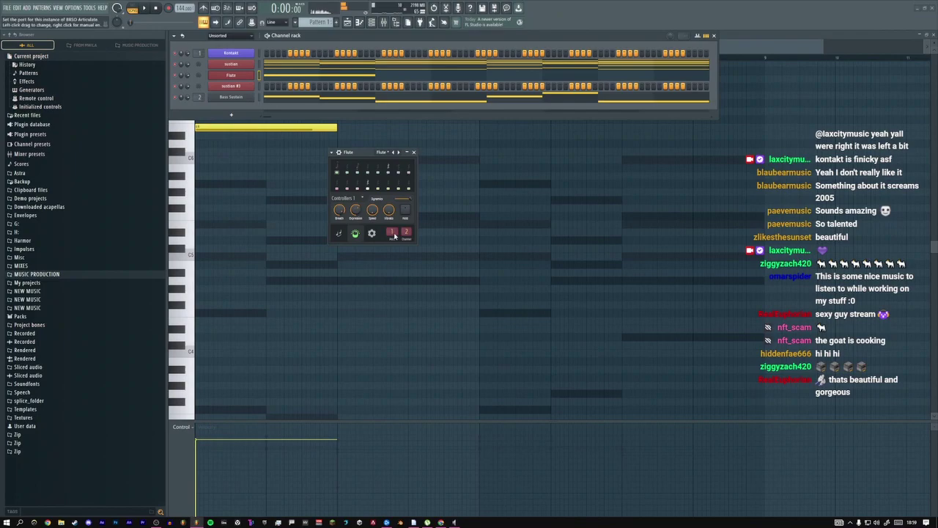
# Create an automation clip for the Flute's Dynamics controller, close the plugin window and open the playlist
pyautogui.press('space')
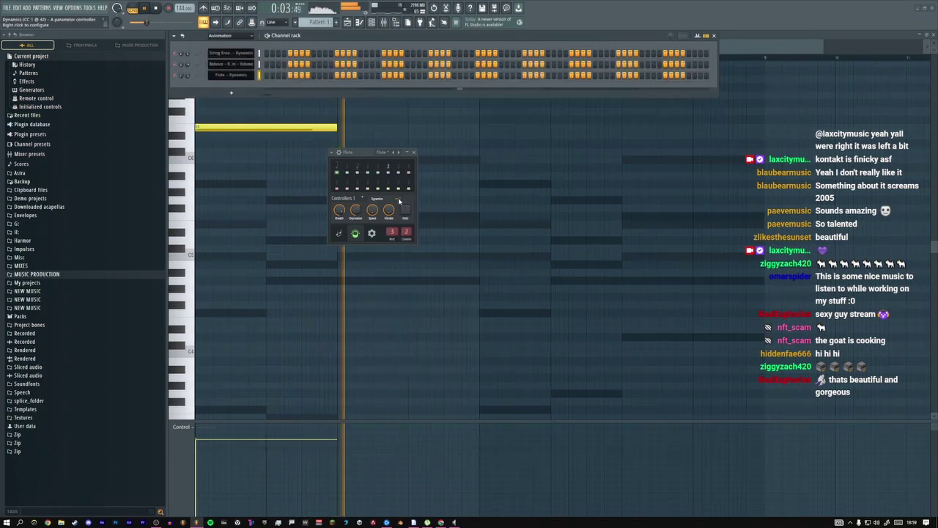
pyautogui.click(413, 151)
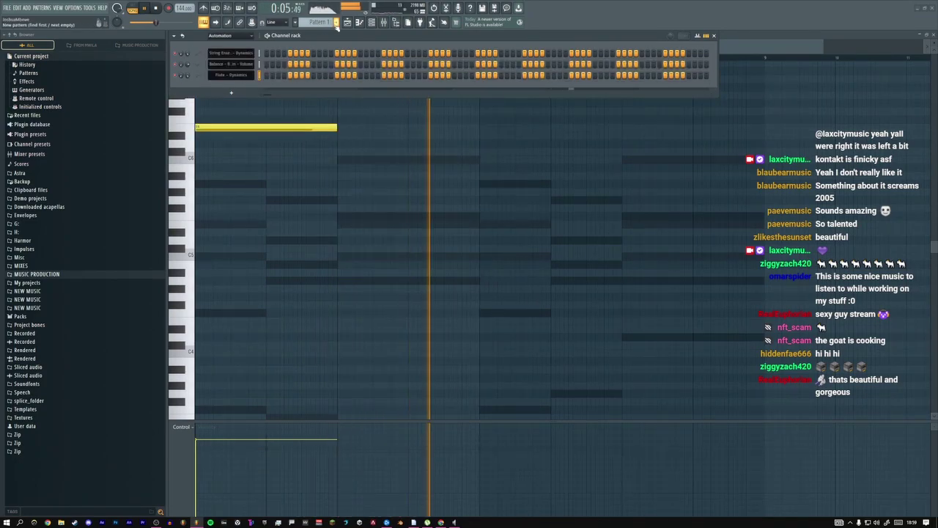
pyautogui.press('F5')
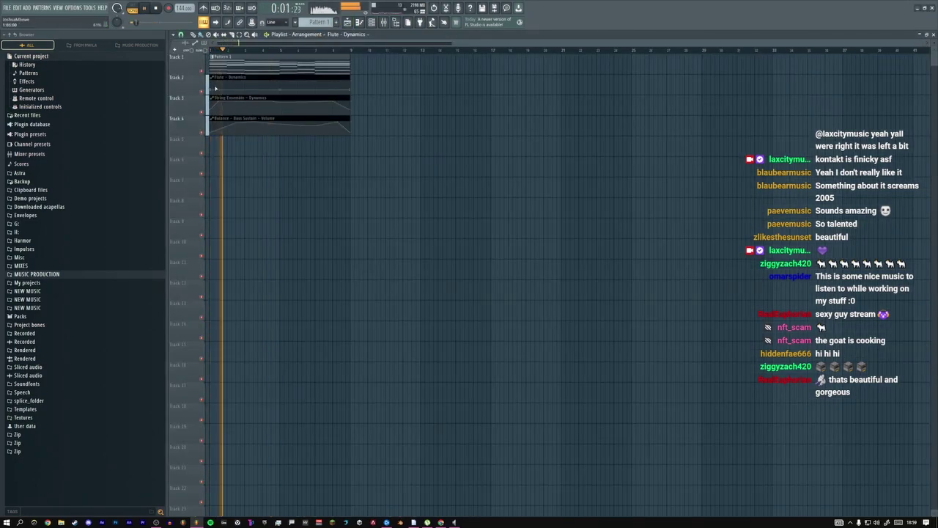
# Shape the Flute – Dynamics clip to start near zero, rise slightly, and climb steeply to its peak late in bar 1
pyautogui.scroll(3, 257, 78)
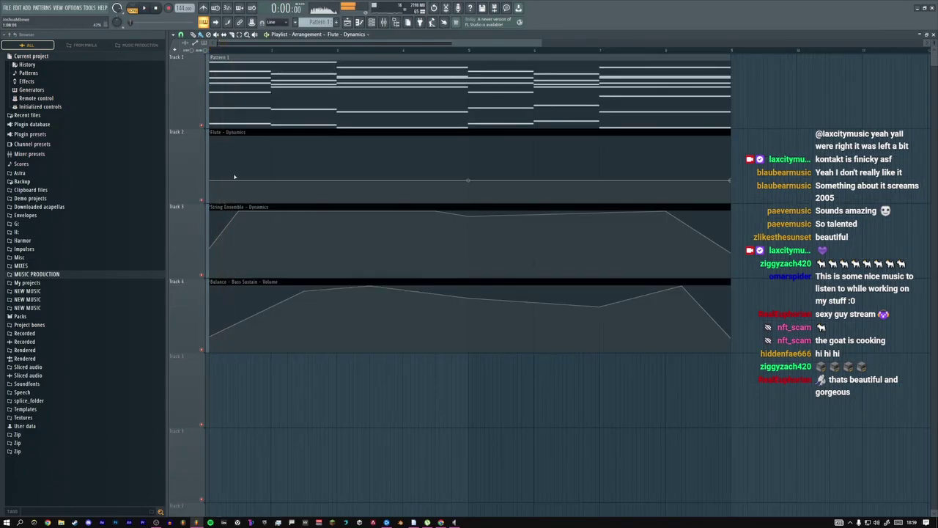
pyautogui.scroll(2, 264, 173)
pyautogui.moveTo(210, 181); pyautogui.dragTo(211, 230)
pyautogui.press('space')
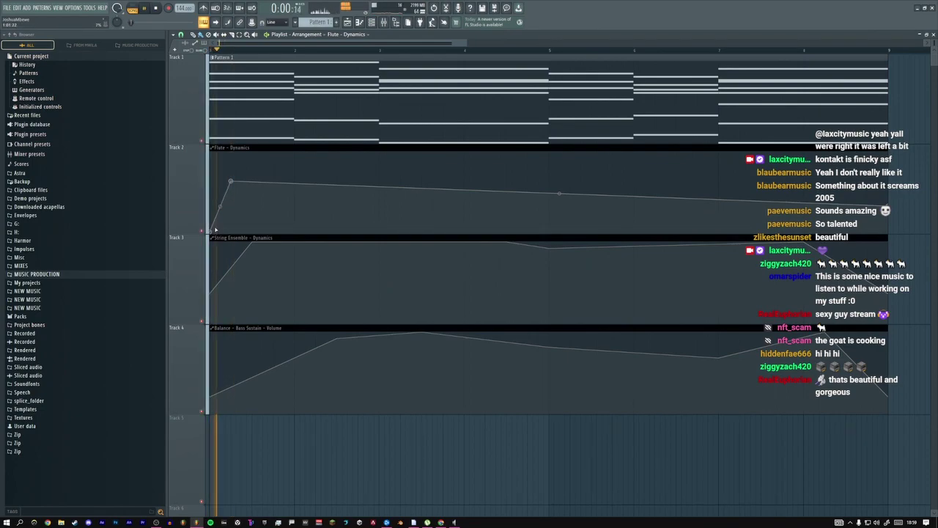
pyautogui.moveTo(230, 182); pyautogui.dragTo(252, 227)
pyautogui.rightClick(279, 193)
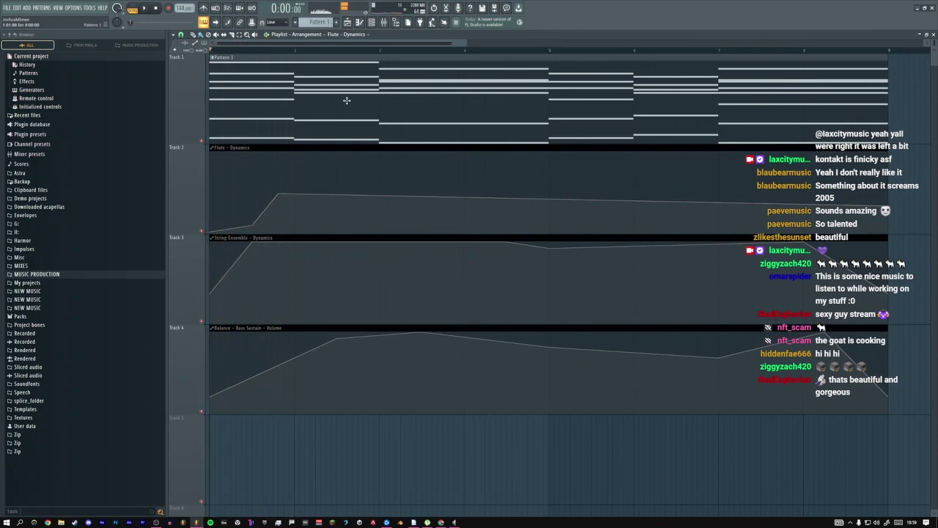
# Open the Flute channel's piano roll in Pattern 1
pyautogui.doubleClick(317, 93)
pyautogui.press('F6')
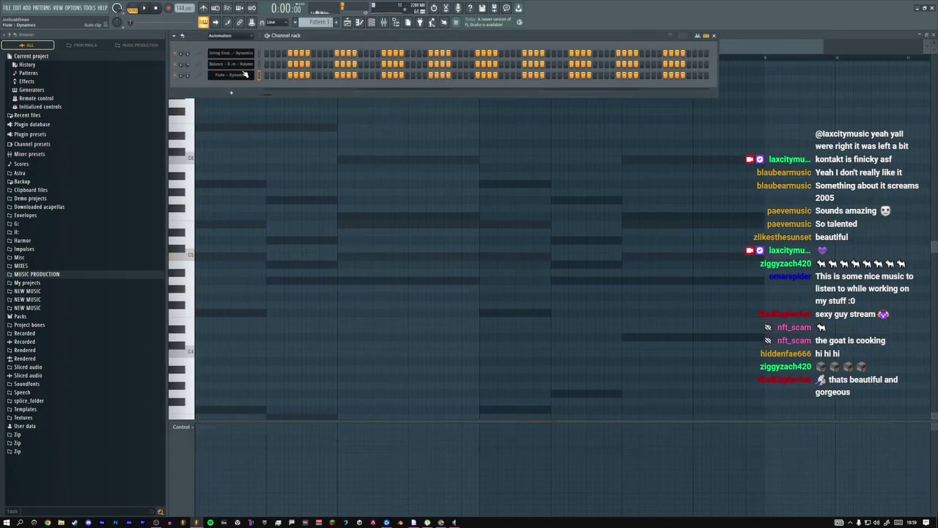
pyautogui.rightClick(231, 75)
pyautogui.click(229, 118)
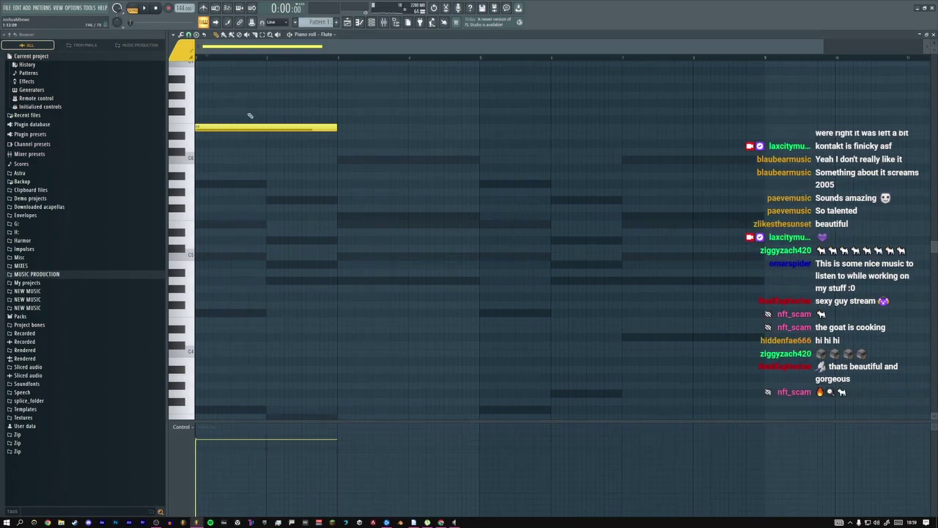
# Shorten the E6 to one bar, and add an A6 on beat 2 of bar 1 and a one-bar G6 at bar 2
pyautogui.click(214, 84)
pyautogui.press('space')
pyautogui.press('space')
pyautogui.moveTo(336, 128); pyautogui.dragTo(270, 102)
pyautogui.press('space')
pyautogui.moveTo(355, 87); pyautogui.dragTo(279, 88)
pyautogui.press('space')
# Add a D6 on beat 3 of bar 2, extend it to the start of bar 4 and audition it
pyautogui.click(305, 151)
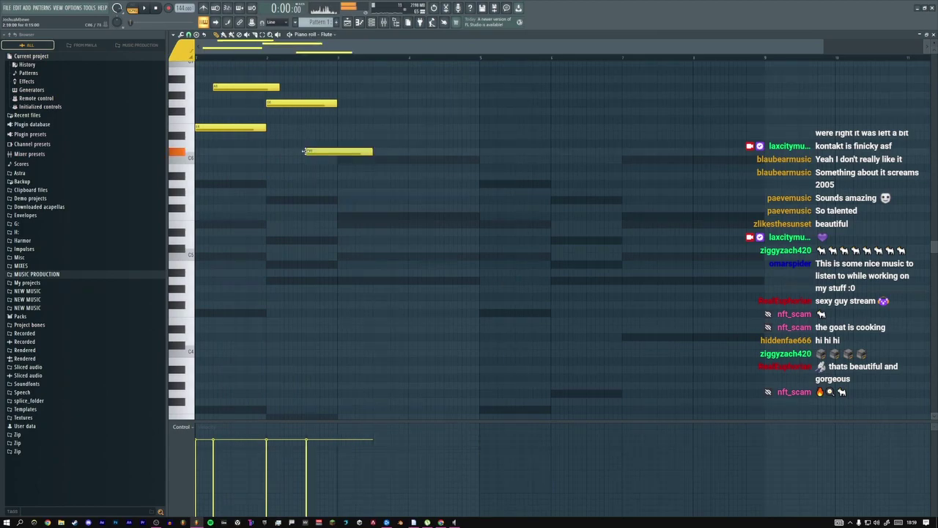
pyautogui.moveTo(305, 151); pyautogui.dragTo(303, 143)
pyautogui.press('space')
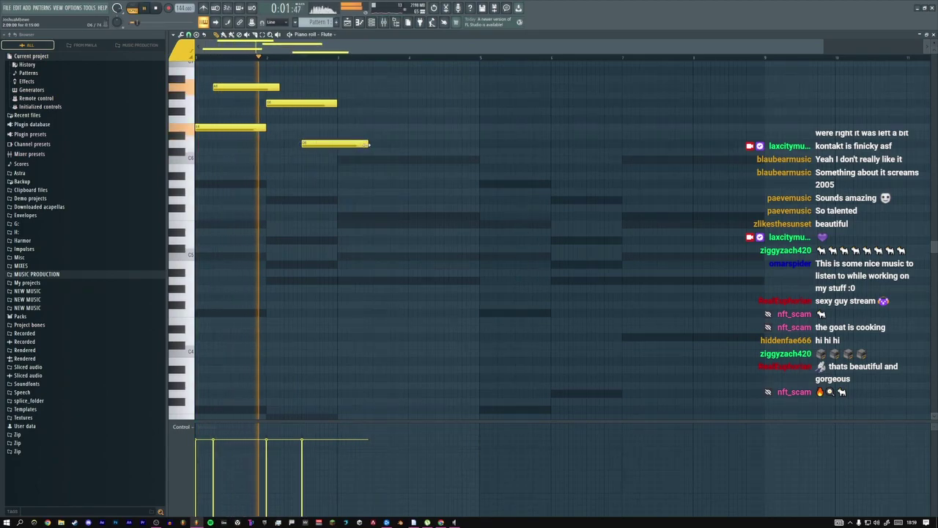
pyautogui.press('space')
pyautogui.moveTo(369, 144); pyautogui.dragTo(408, 145)
pyautogui.press('space')
pyautogui.press('space')
# Add an F6 at the start of bar 3, followed by a short E6 and a longer C6 on beat 2
pyautogui.click(341, 128)
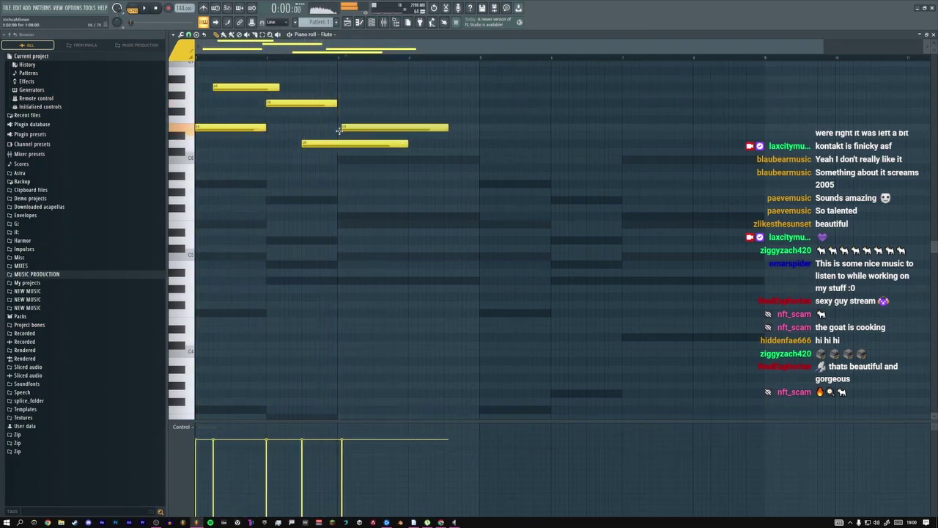
pyautogui.moveTo(338, 130); pyautogui.dragTo(335, 122)
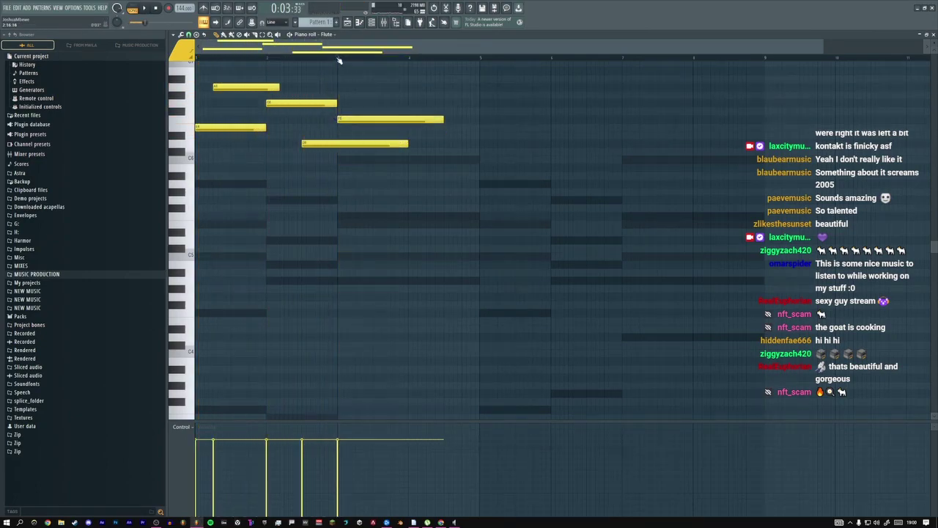
pyautogui.click(347, 127)
pyautogui.click(351, 159)
pyautogui.press('space')
pyautogui.moveTo(358, 159); pyautogui.dragTo(372, 128)
pyautogui.rightClick(351, 128)
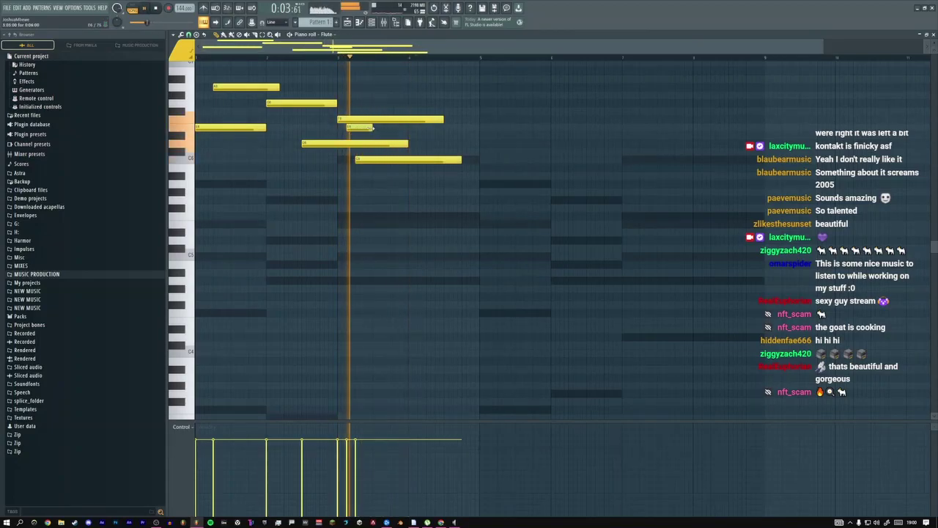
# Shorten the F6 to 6 steps, the D6 to 13 steps and the C6 to 12 steps, removing the trial note at bar 4
pyautogui.moveTo(445, 119); pyautogui.dragTo(364, 118)
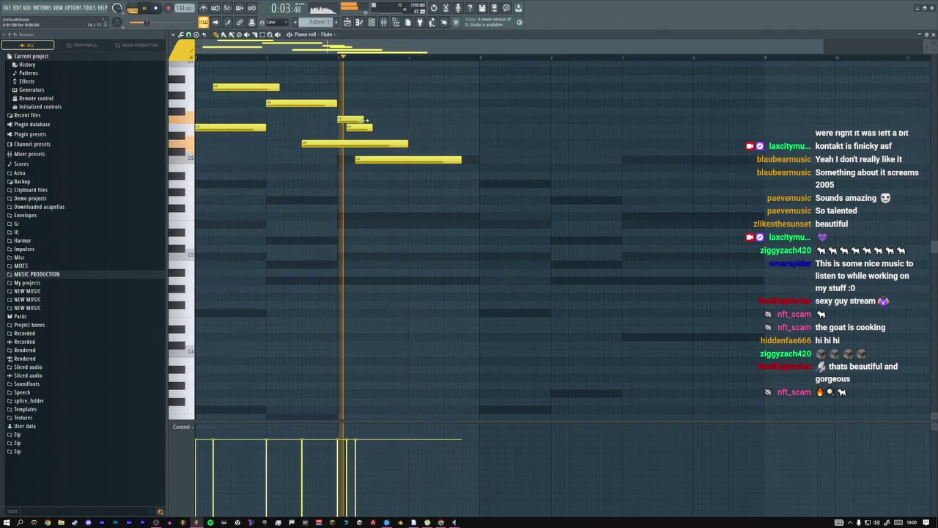
pyautogui.moveTo(408, 143); pyautogui.dragTo(359, 143)
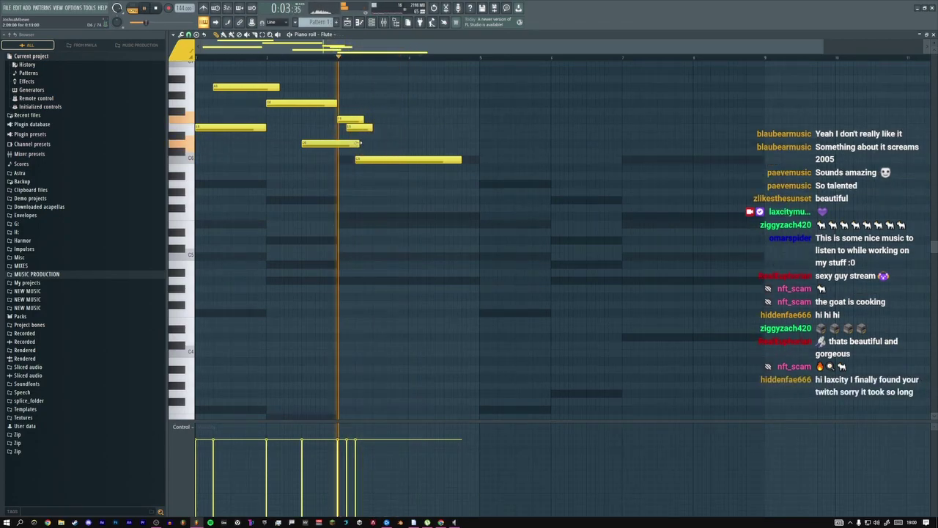
pyautogui.moveTo(460, 160); pyautogui.dragTo(430, 159)
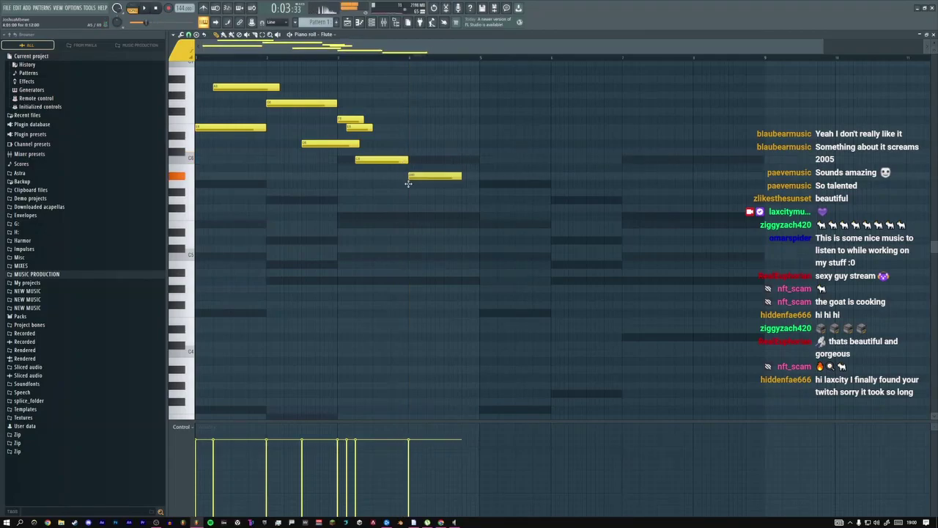
pyautogui.rightClick(411, 188)
# Replay the flute phrase from bar 3 several times while trying out continuation notes on the keyboard
pyautogui.press('space')
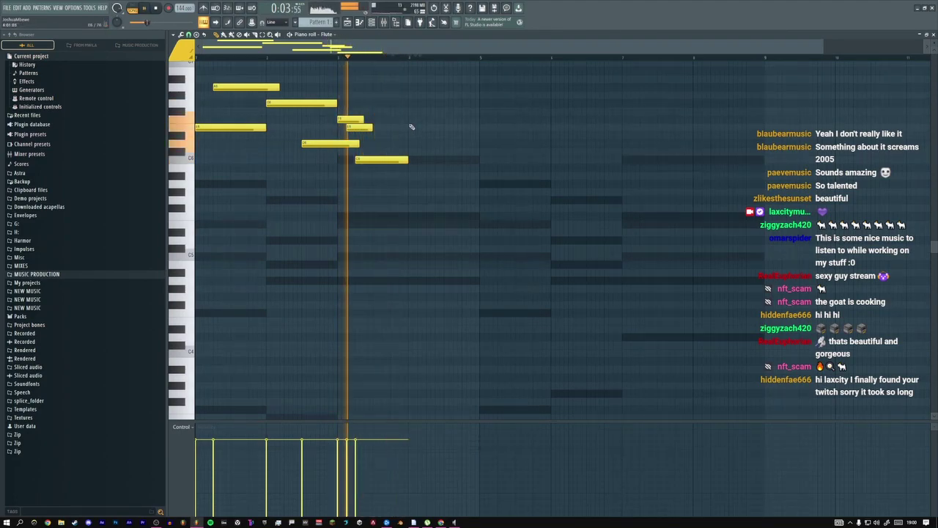
pyautogui.press('space')
pyautogui.press('space')
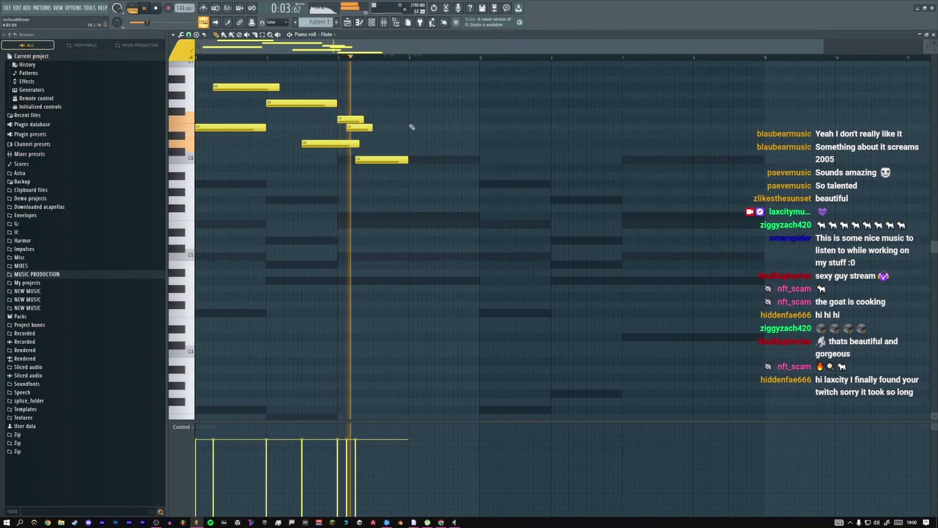
pyautogui.press('space')
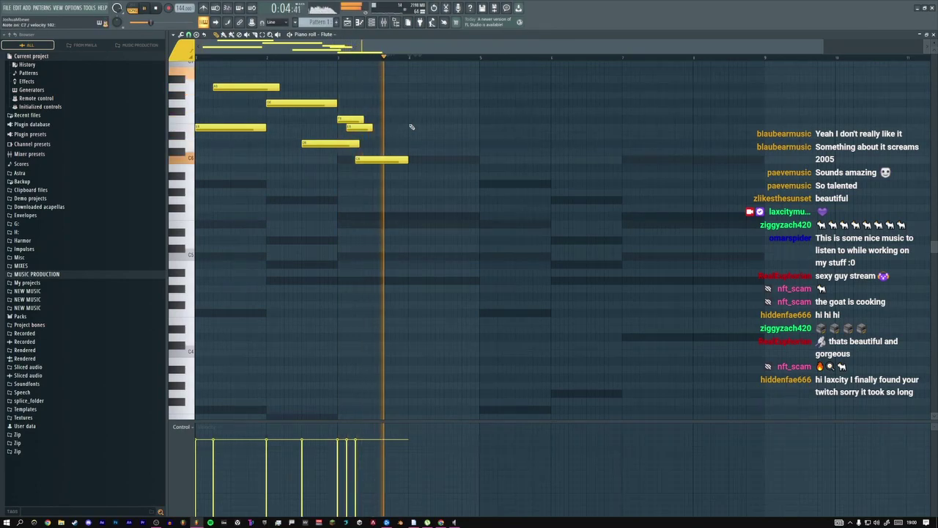
pyautogui.press('space')
pyautogui.press('space')
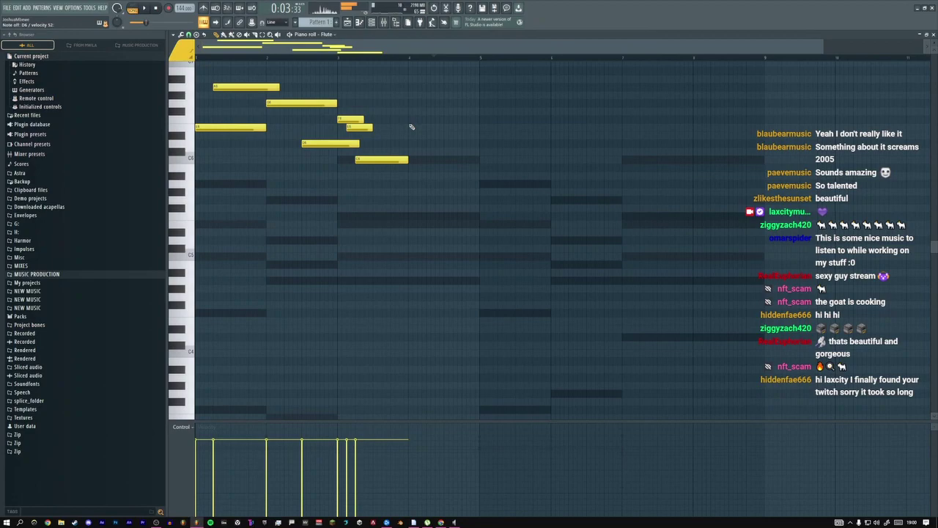
pyautogui.press('space')
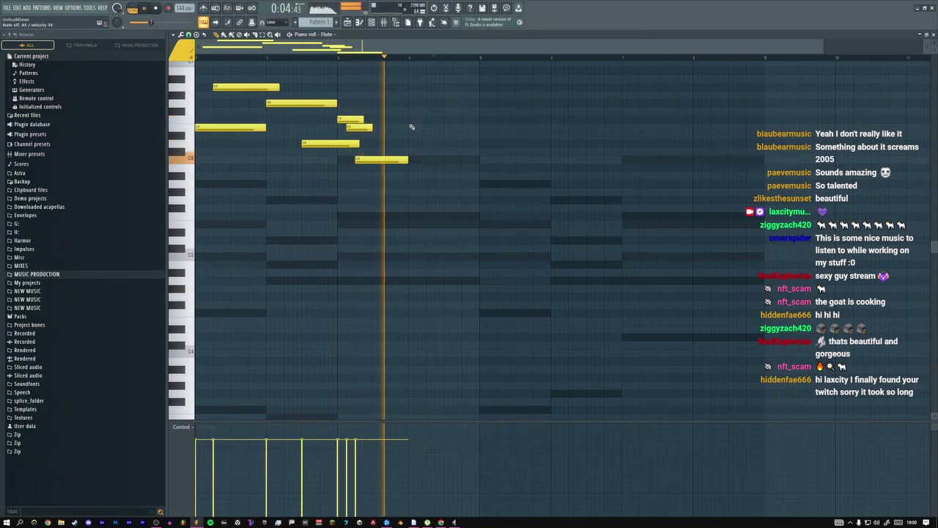
pyautogui.press('space')
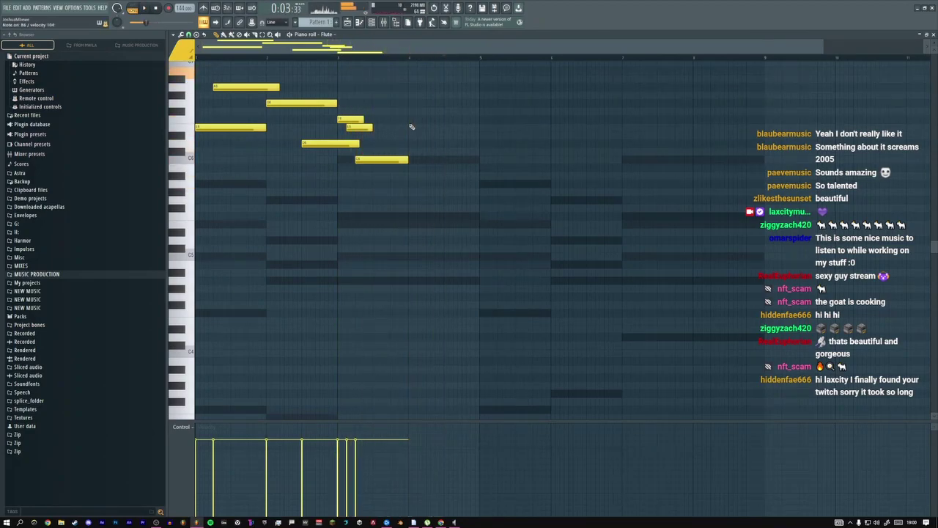
pyautogui.press('space')
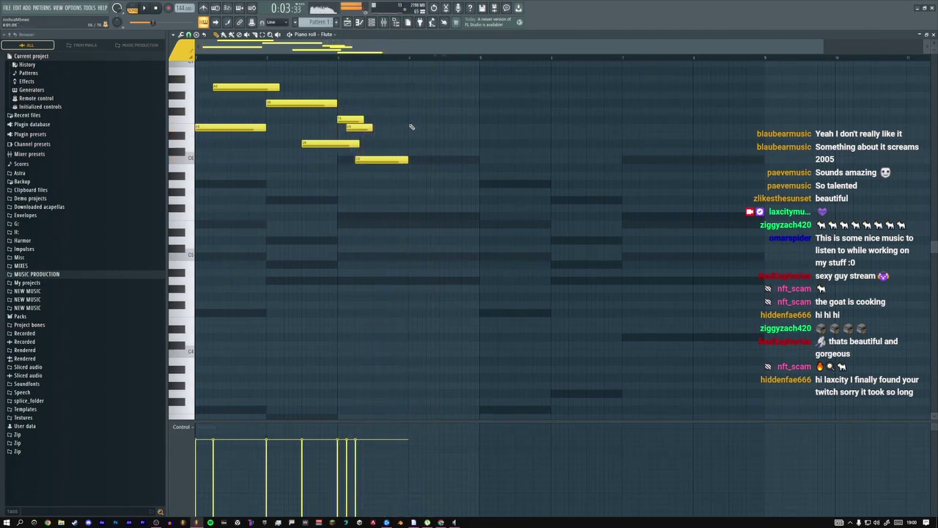
# Add a 12-step A6 on beat 4 of bar 3 and replay the phrase to check it
pyautogui.scroll(3, 411, 128)
pyautogui.click(411, 160)
pyautogui.press('space')
pyautogui.moveTo(413, 162); pyautogui.dragTo(407, 162)
pyautogui.press('space')
pyautogui.press('space')
pyautogui.press('space')
pyautogui.press('space')
pyautogui.press('space')
# Add a one-bar G6 at bar 4 and a one-bar D6 from beat 3 of bar 4, and play the melody
pyautogui.moveTo(443, 160); pyautogui.dragTo(481, 176)
pyautogui.press('space')
pyautogui.press('space')
pyautogui.click(443, 192)
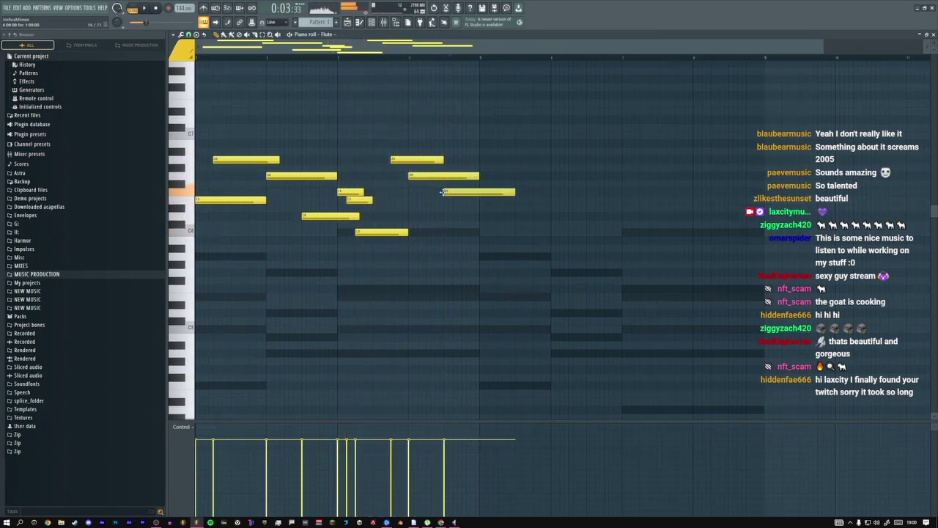
pyautogui.press('space')
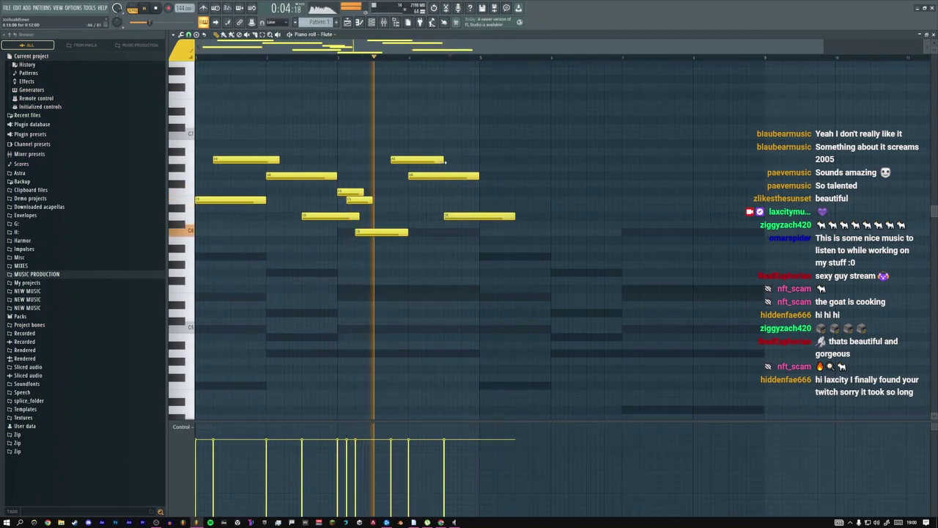
# Switch to the stream chat window and start a reply to the viewer who finally found the Twitch channel
pyautogui.press('super+Tab')
pyautogui.click(345, 150)
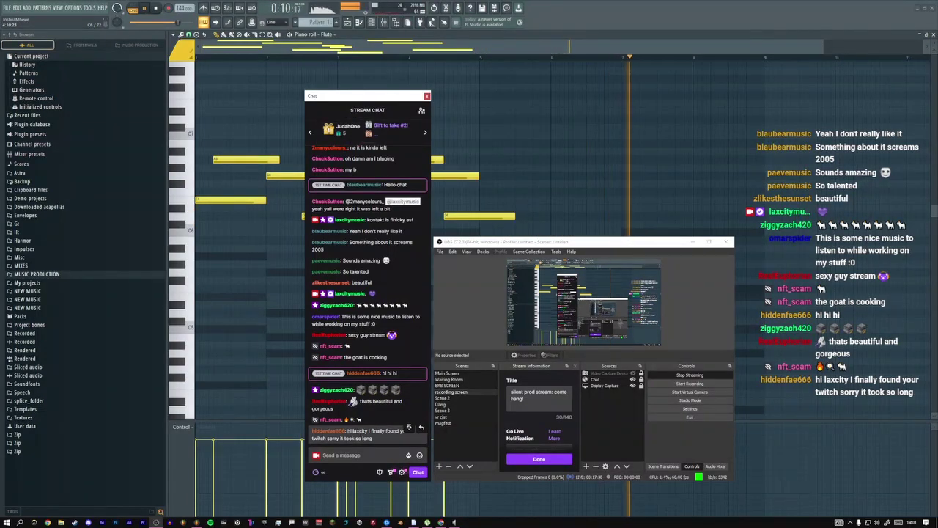
pyautogui.click(421, 430)
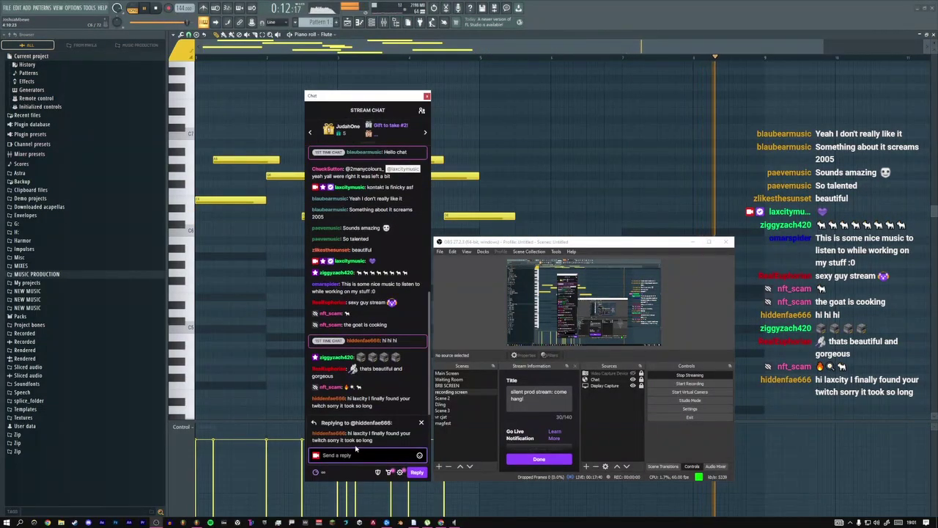
pyautogui.write('Its not p')
pyautogui.press('BackSpace')
pyautogui.press('BackSpace')
pyautogui.press('BackSpace')
pyautogui.press('BackSpace')
pyautogui.press('BackSpace')
pyautogui.press('BackSpace')
pyautogui.press('BackSpace')
pyautogui.press('BackSpace')
pyautogui.press('BackSpace')
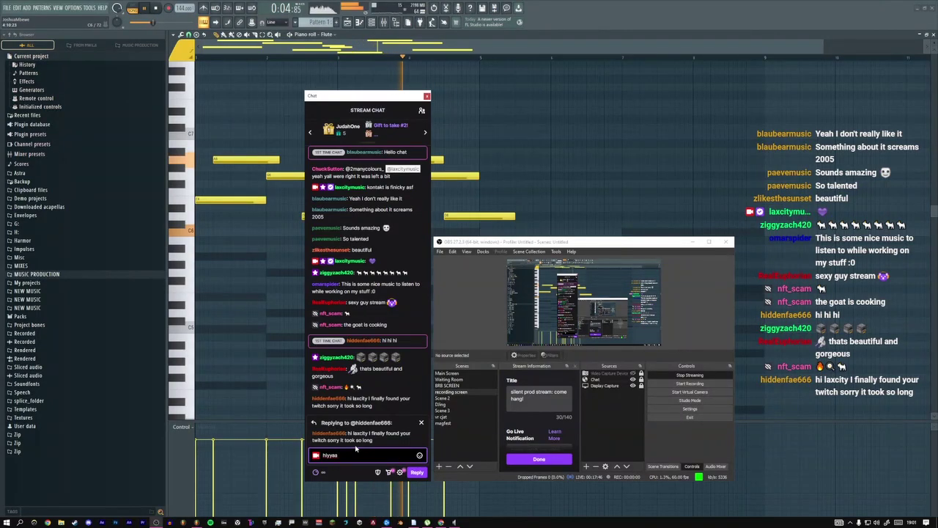
# Send "hiyyaa :3" as the reply
pyautogui.write('hiyyaa :3')
pyautogui.press('Return')
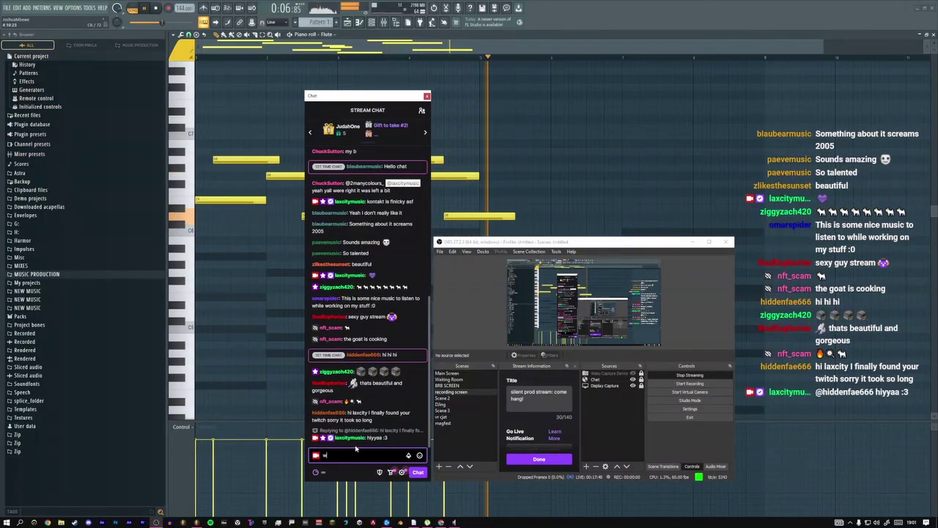
# Reply to the "thats beautiful and gorgeous" message with the viewer's nickname, and send "wHIII" as a separate message
pyautogui.write('w')
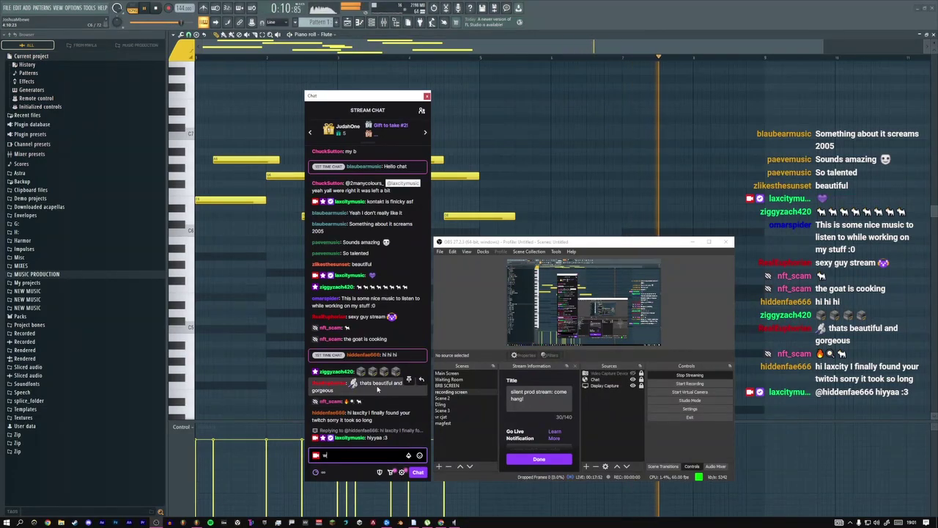
pyautogui.click(420, 378)
pyautogui.press('BackSpace')
pyautogui.write('E')
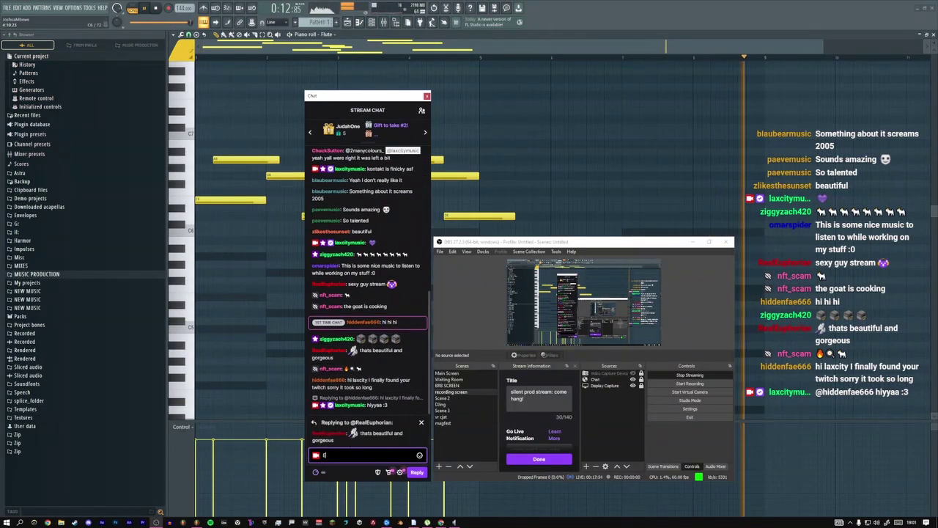
pyautogui.write('UPHIE')
pyautogui.press('Return')
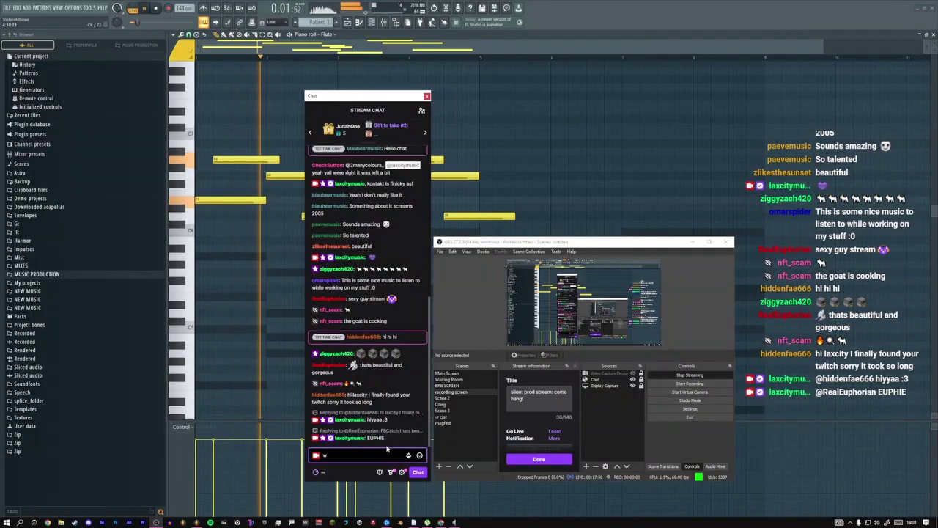
pyautogui.write('wHIII')
pyautogui.press('Return')
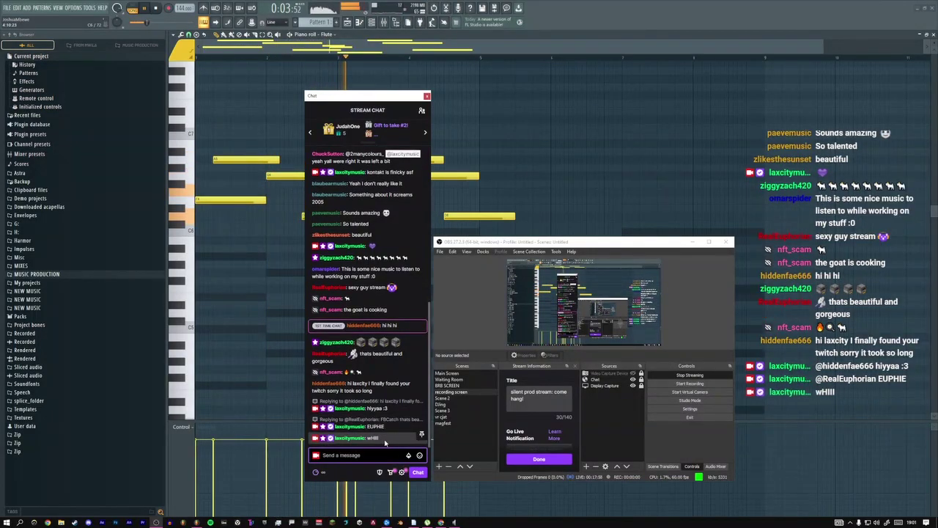
# Check the audio mixer levels in OBS and return to the stream controls
pyautogui.click(718, 466)
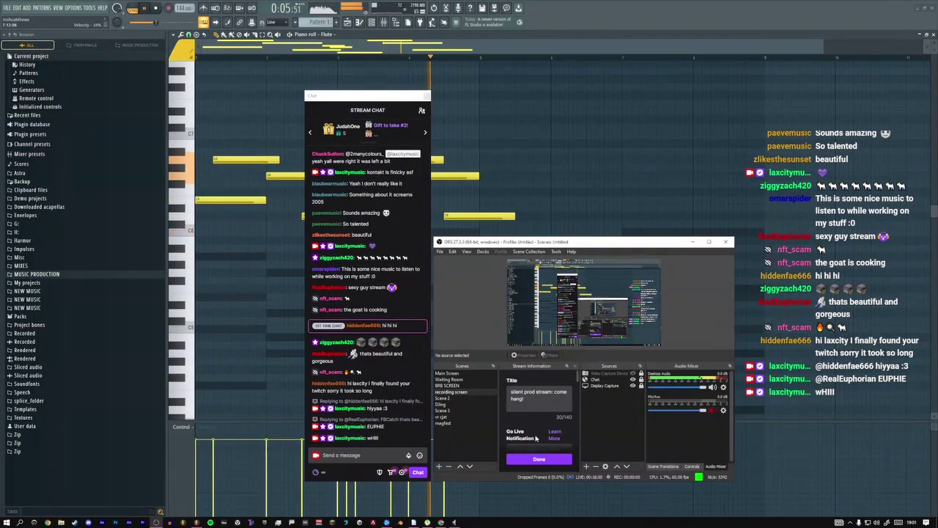
pyautogui.click(694, 466)
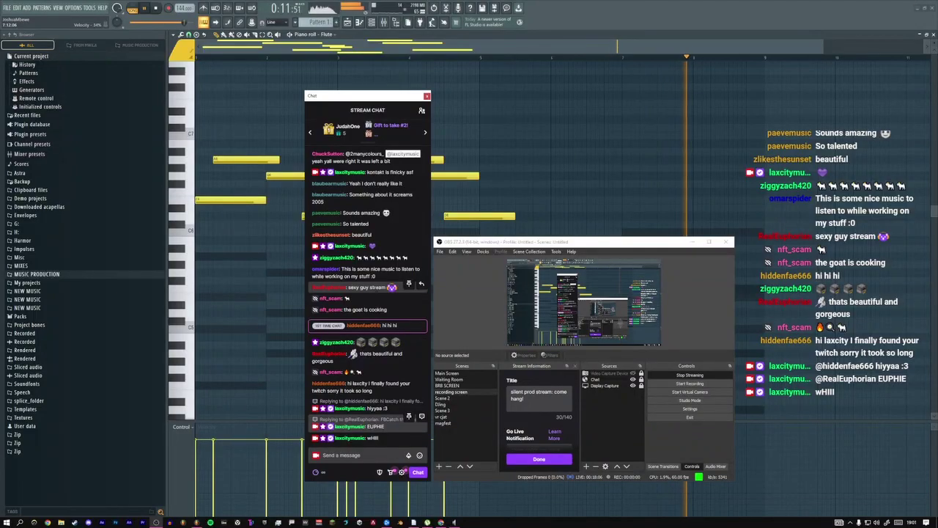
# Reply with a purple heart and "GOOD TO SEE YOU BB" to the viewer who likes the music, and return to the Flute piano roll
pyautogui.click(421, 270)
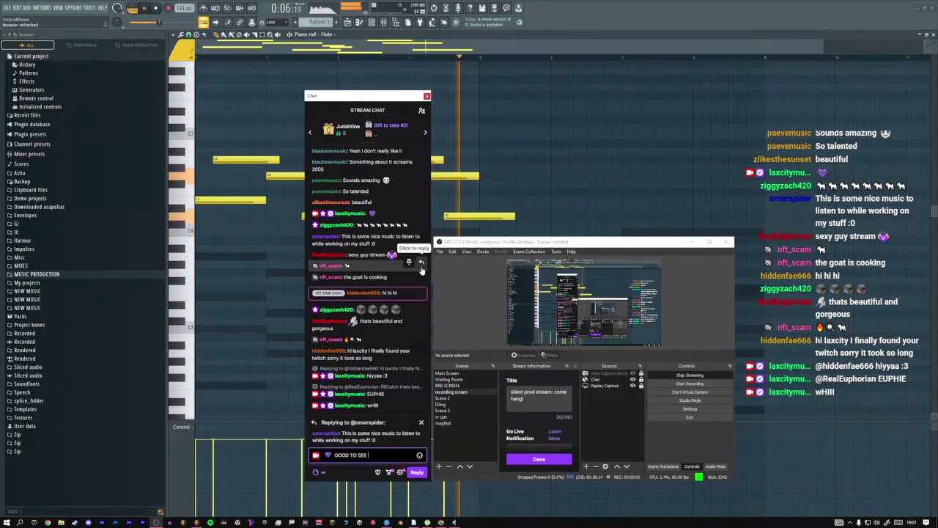
pyautogui.press('Return')
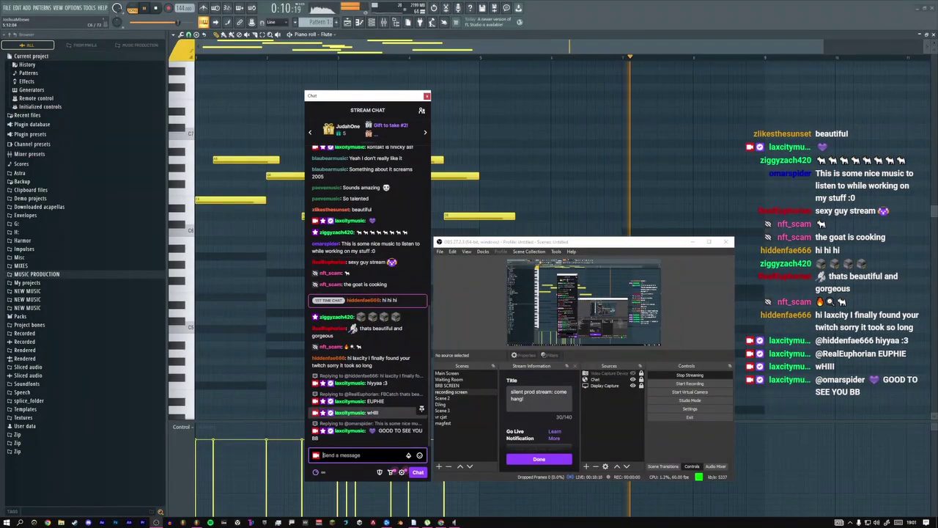
pyautogui.click(234, 289)
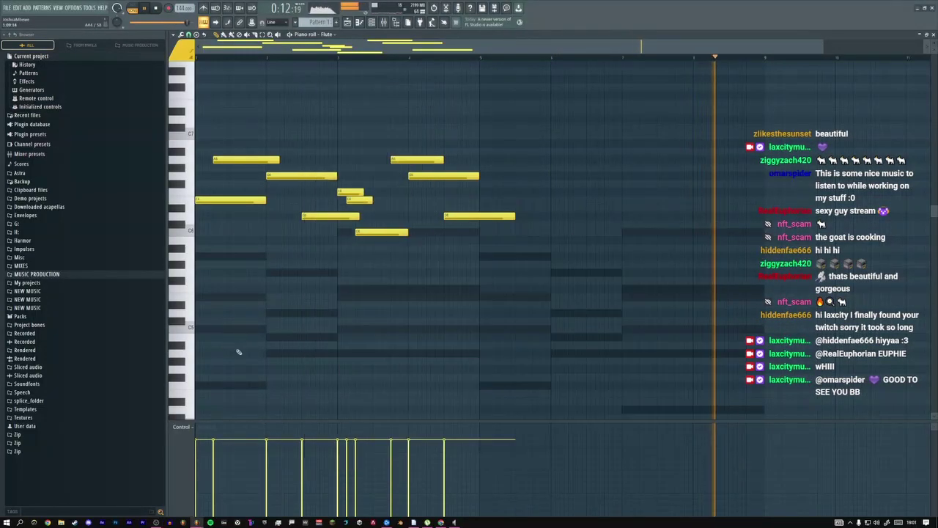
# Play back the flute melody and replace the short F6 and E6 notes at bar 3 with a single E6
pyautogui.press('space')
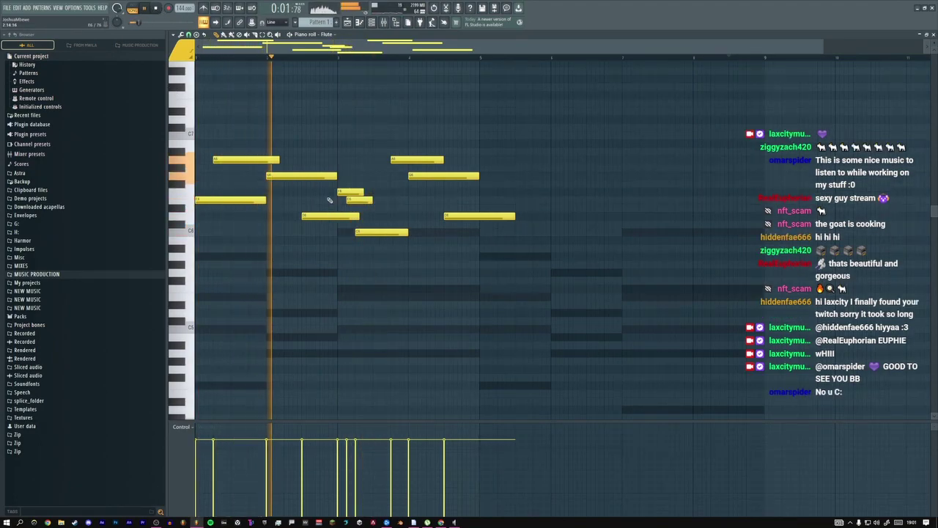
pyautogui.rightClick(355, 201)
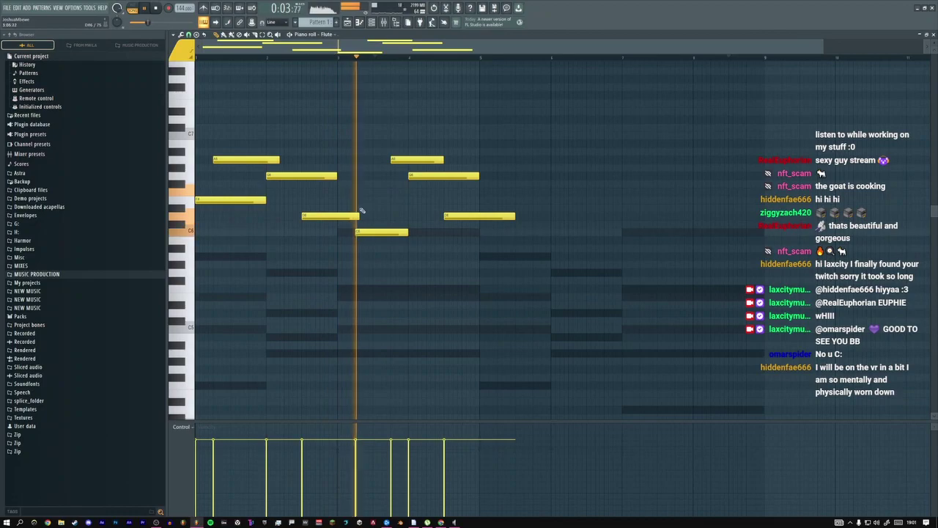
pyautogui.press('space')
pyautogui.press('space')
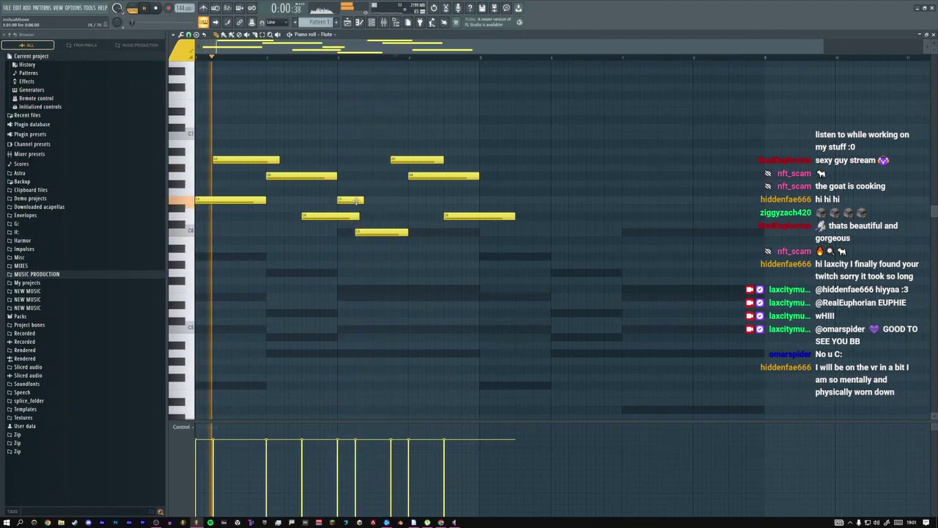
# Add a short A5 flute note at the end of bar 1, trim the first A6 to end at bar 2, and audition the phrase
pyautogui.click(249, 256)
pyautogui.press('space')
pyautogui.moveTo(274, 256); pyautogui.dragTo(265, 256)
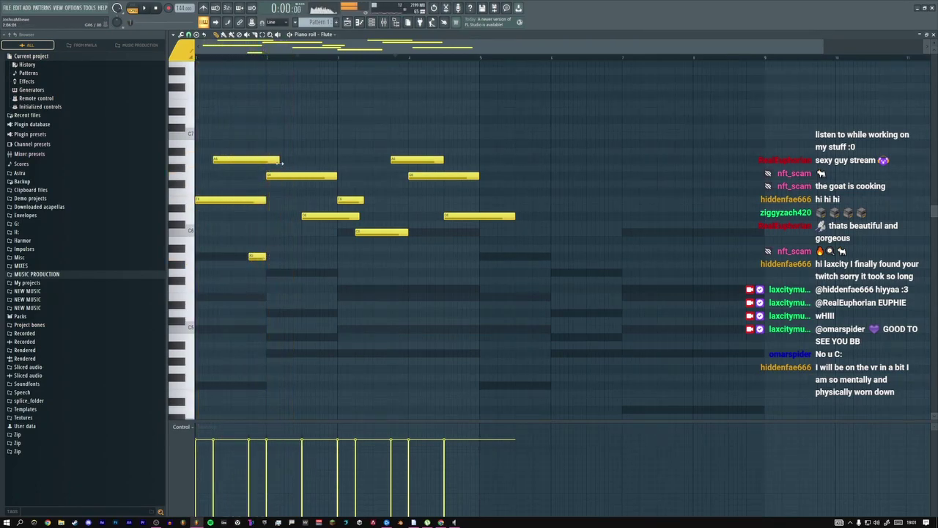
pyautogui.press('space')
pyautogui.press('space')
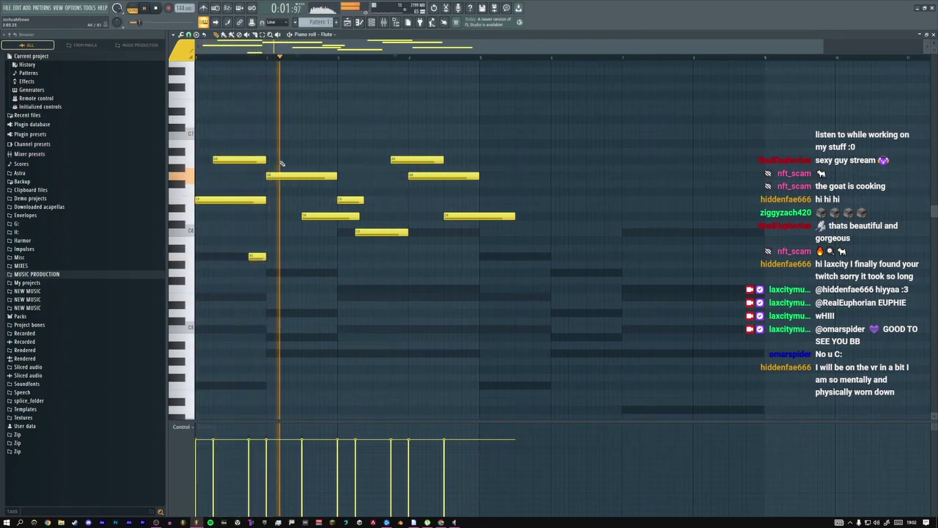
# Replace the short E6 at bar 3 with an F6 held from late bar 2, and raise the following C6 to E6
pyautogui.press('space')
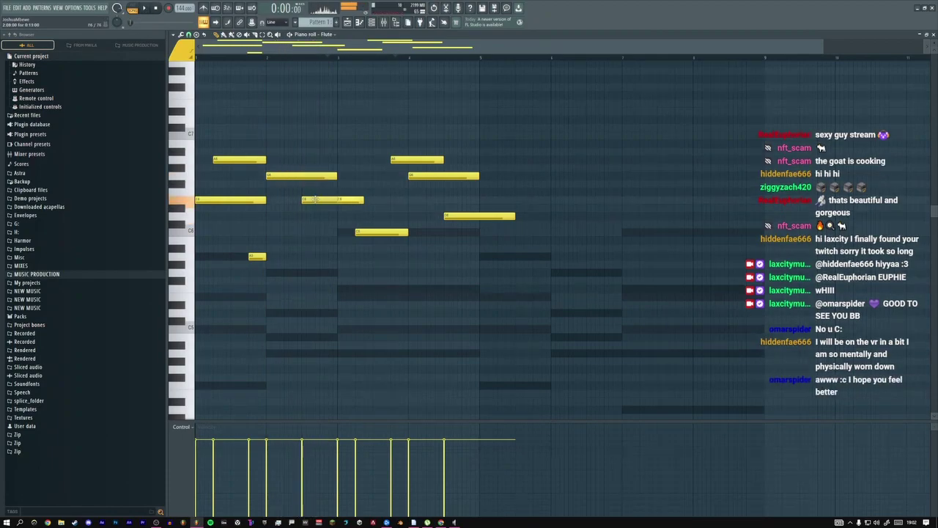
pyautogui.moveTo(315, 196); pyautogui.dragTo(315, 216)
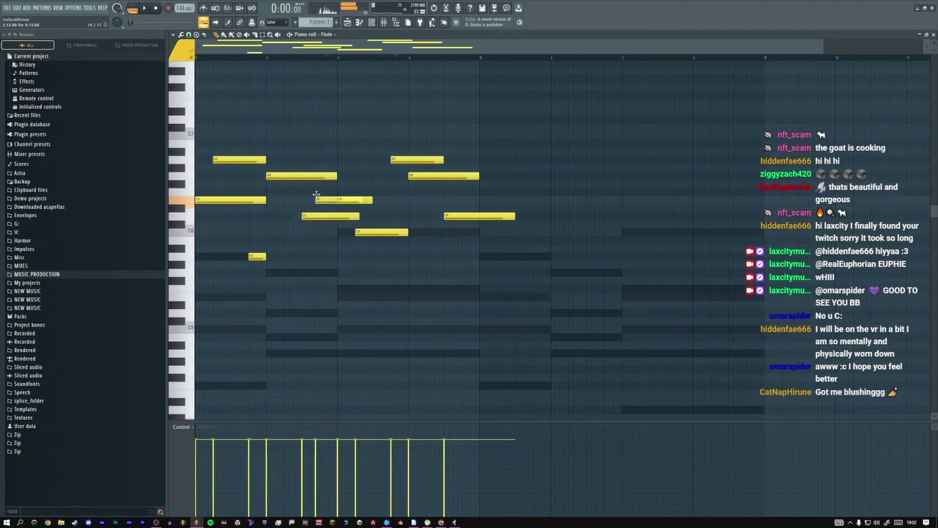
pyautogui.rightClick(339, 198)
pyautogui.moveTo(377, 192); pyautogui.dragTo(356, 194)
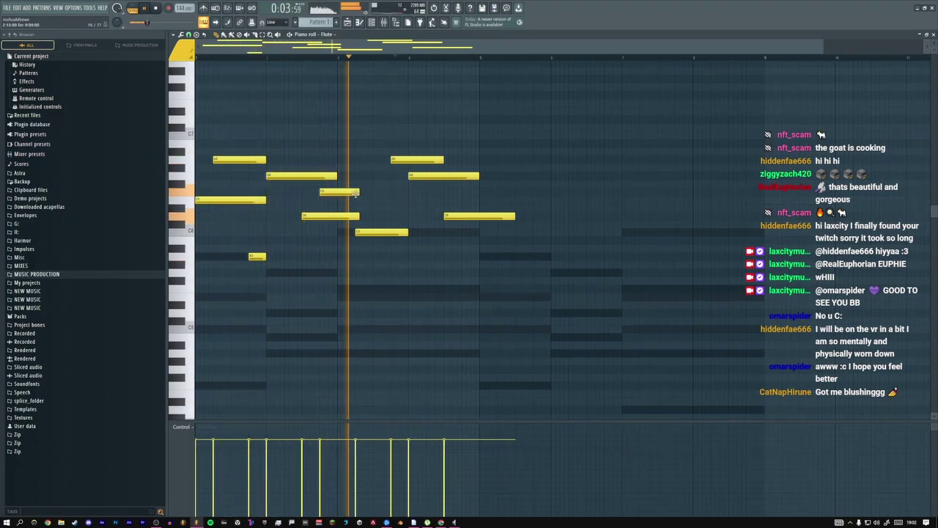
pyautogui.press('space')
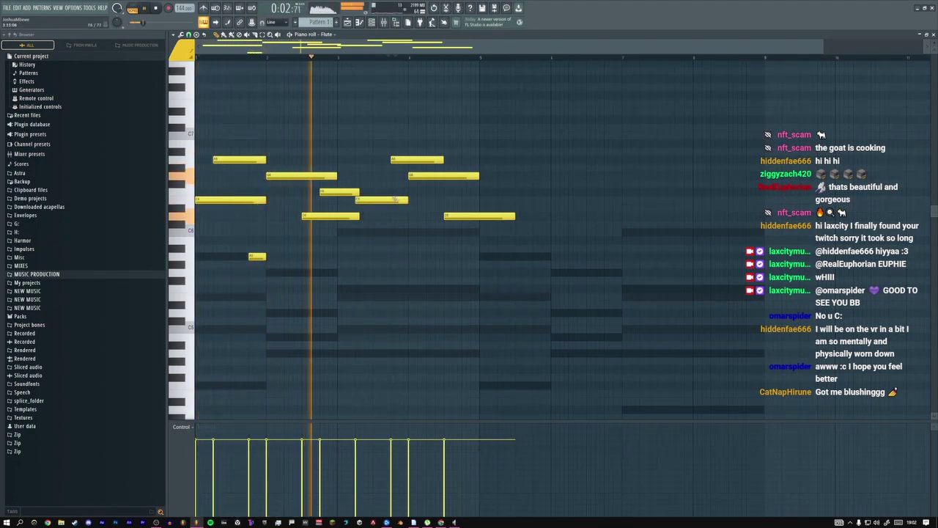
# Delete the last three flute notes of the phrase and trim the preceding E6 to end at bar 4
pyautogui.rightClick(421, 160)
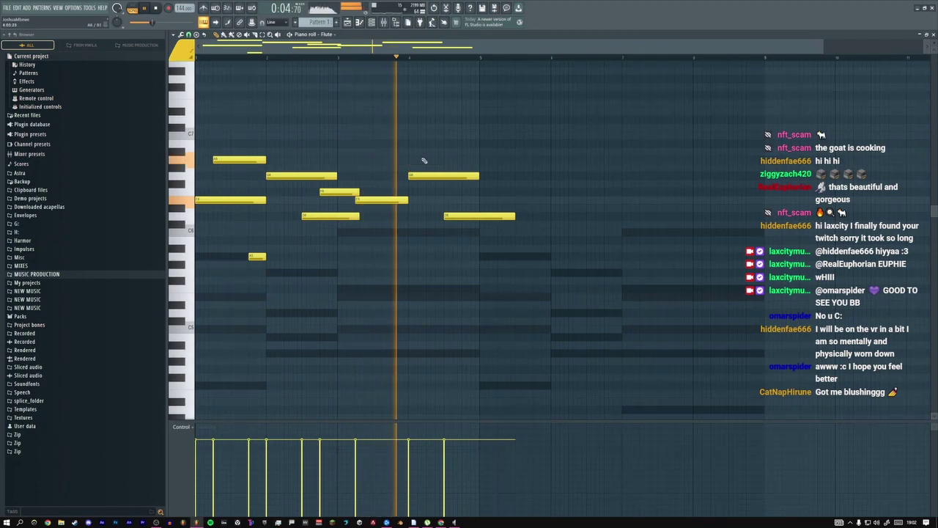
pyautogui.rightClick(424, 176)
pyautogui.rightClick(449, 215)
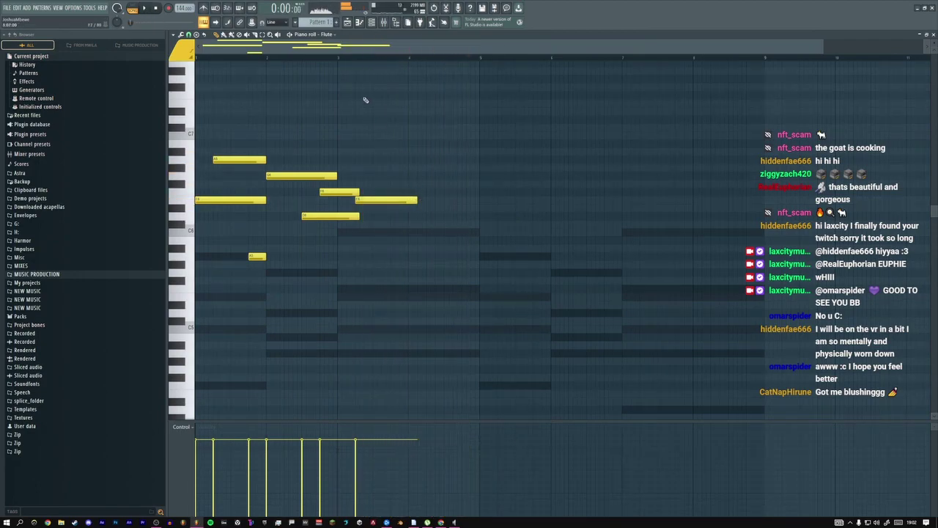
pyautogui.moveTo(417, 200); pyautogui.dragTo(411, 200)
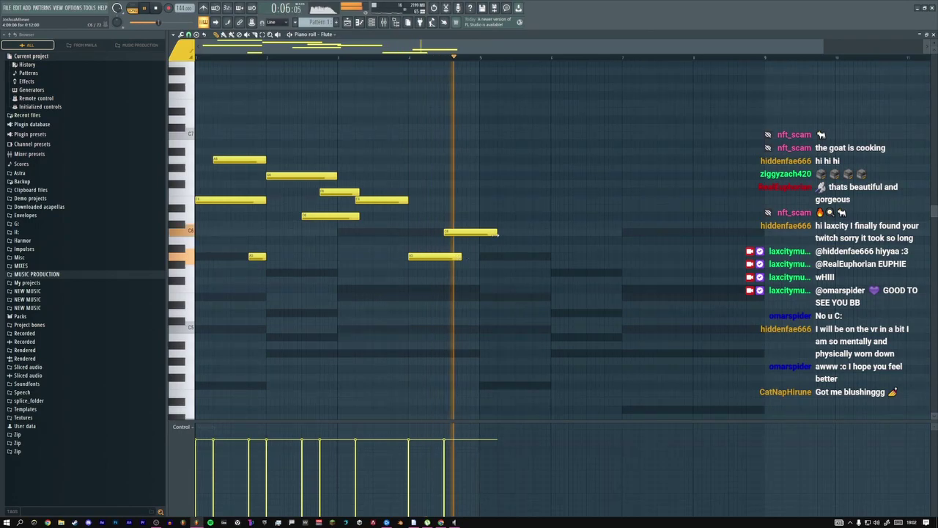
# Complete bar 4 with an A5 and a C6 ending at bar 5, and duplicate the four-bar flute phrase into bars 5 to 8
pyautogui.moveTo(496, 232); pyautogui.dragTo(481, 233)
pyautogui.hotkey('ctrl', 'b')
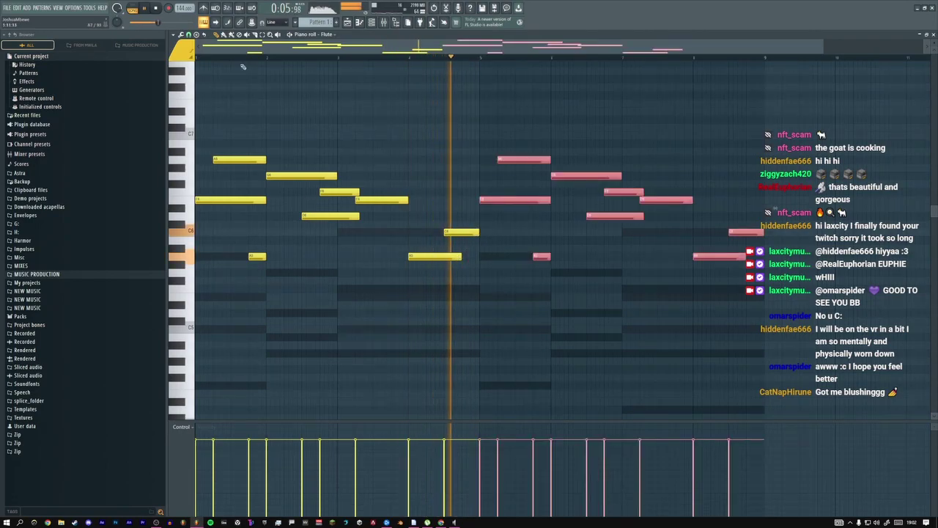
# Split Pattern 1 by channel in the playlist and place the Bass Sustain, Flute and sustian clips on separate tracks
pyautogui.click(347, 23)
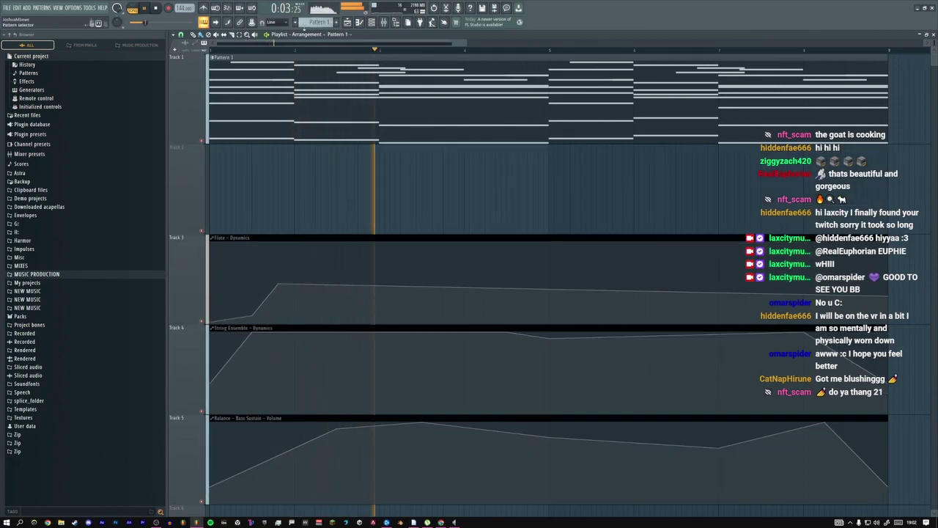
pyautogui.click(311, 23)
pyautogui.click(326, 146)
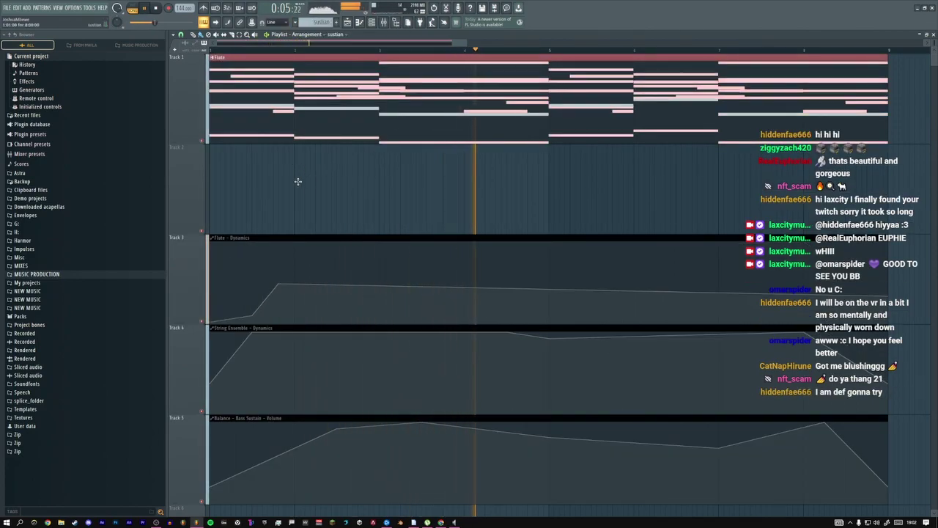
pyautogui.click(298, 181)
pyautogui.rightClick(183, 133)
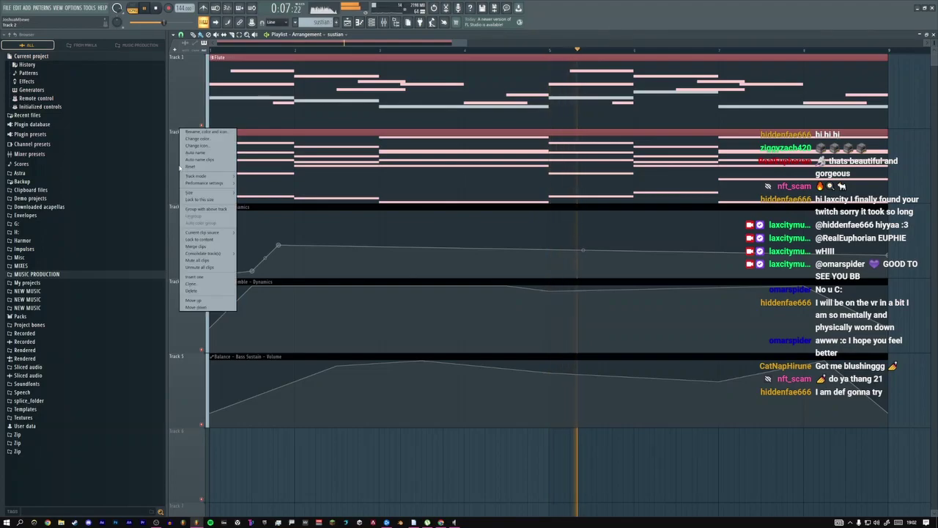
pyautogui.click(205, 146)
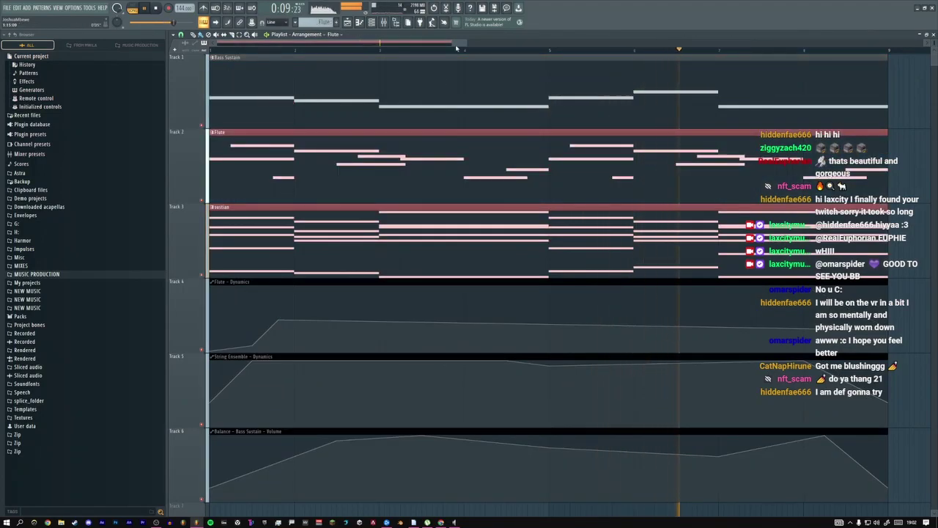
# Reorder the playlist tracks so each automation clip sits directly beneath its own Bass Sustain, Flute or sustian pattern
pyautogui.scroll(-3, 456, 53)
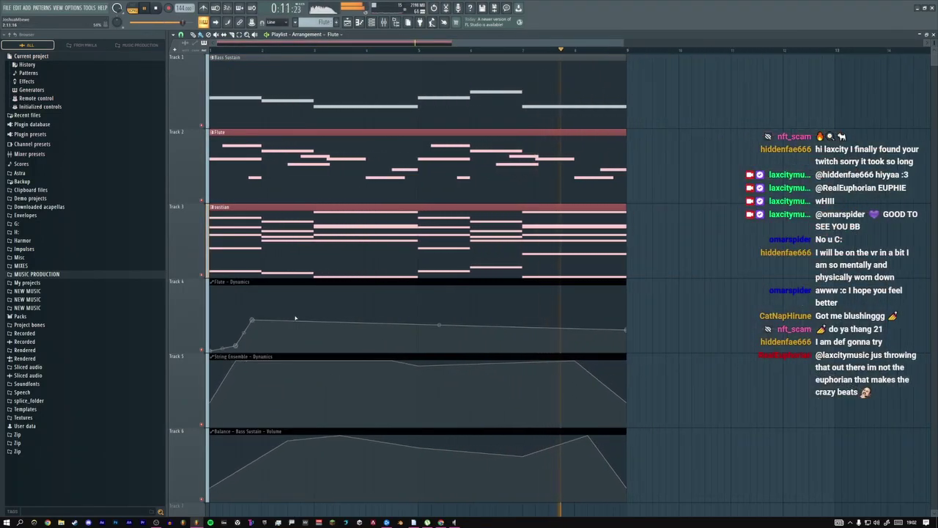
pyautogui.moveTo(187, 315); pyautogui.dragTo(190, 241)
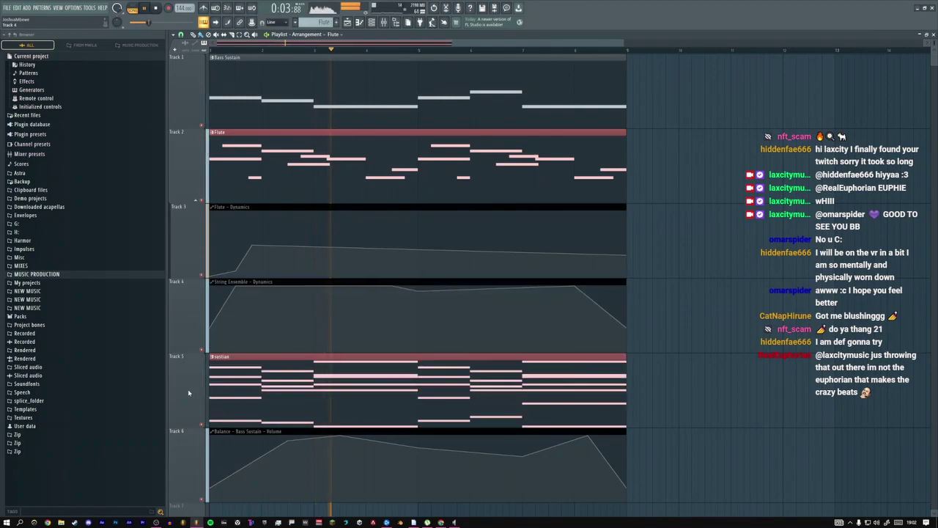
pyautogui.scroll(-1, 190, 388)
pyautogui.moveTo(189, 392); pyautogui.dragTo(190, 110)
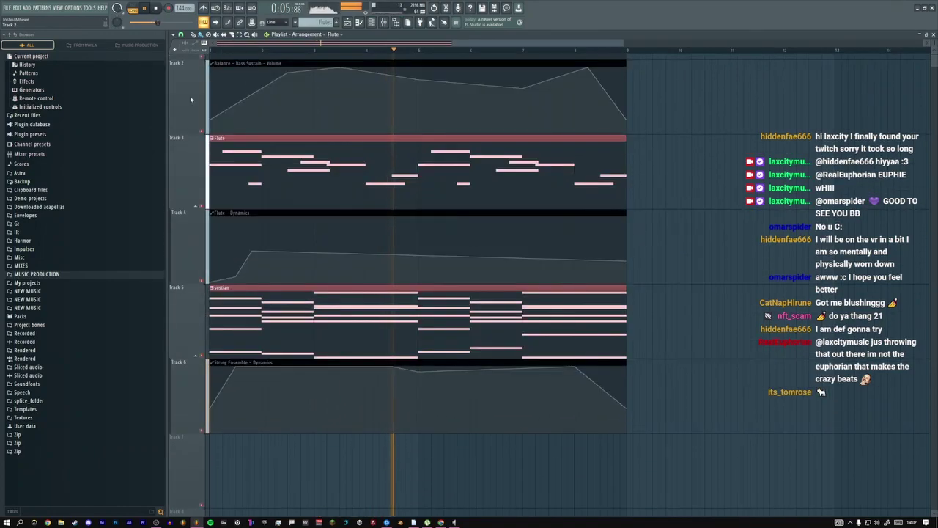
pyautogui.scroll(1, 191, 117)
# Insert an empty playlist track above both the Flute and sustian tracks, and reduce the track heights
pyautogui.rightClick(191, 132)
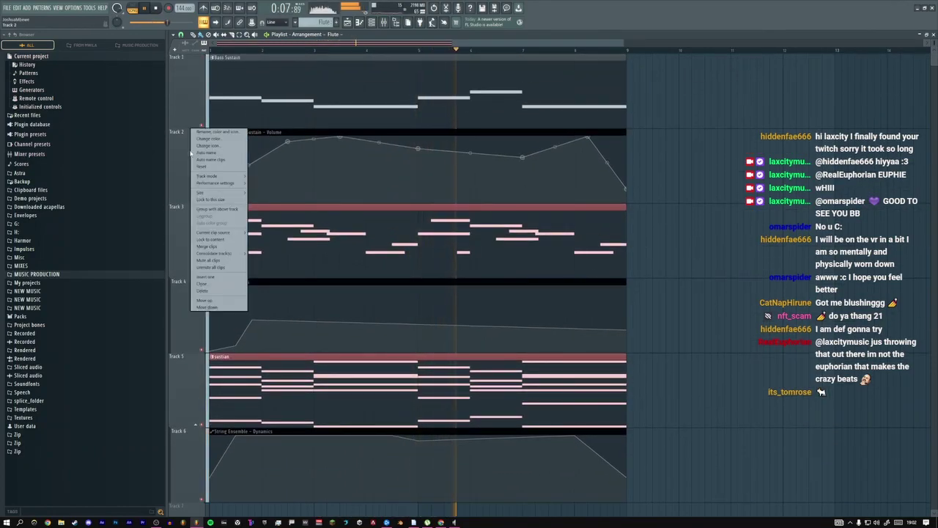
pyautogui.scroll(-4, 195, 283)
pyautogui.rightClick(193, 131)
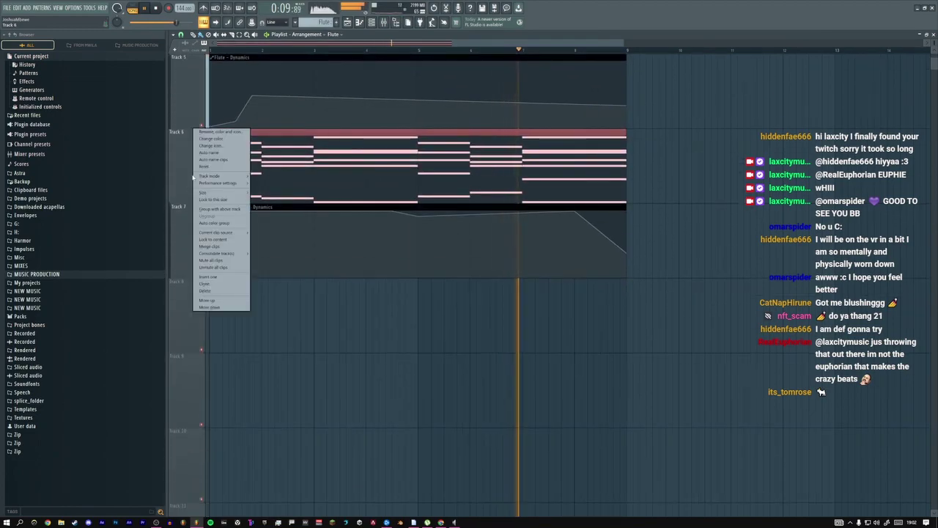
pyautogui.click(208, 277)
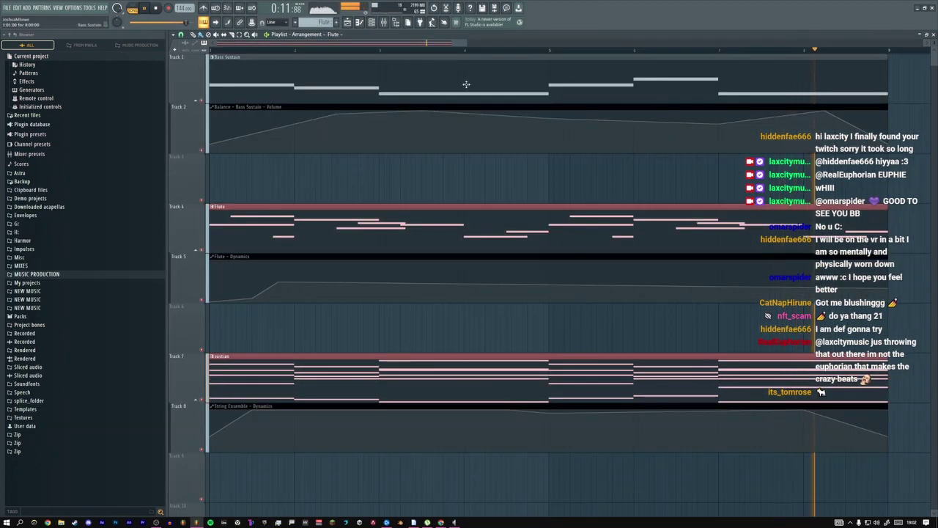
pyautogui.moveTo(466, 42); pyautogui.dragTo(658, 41)
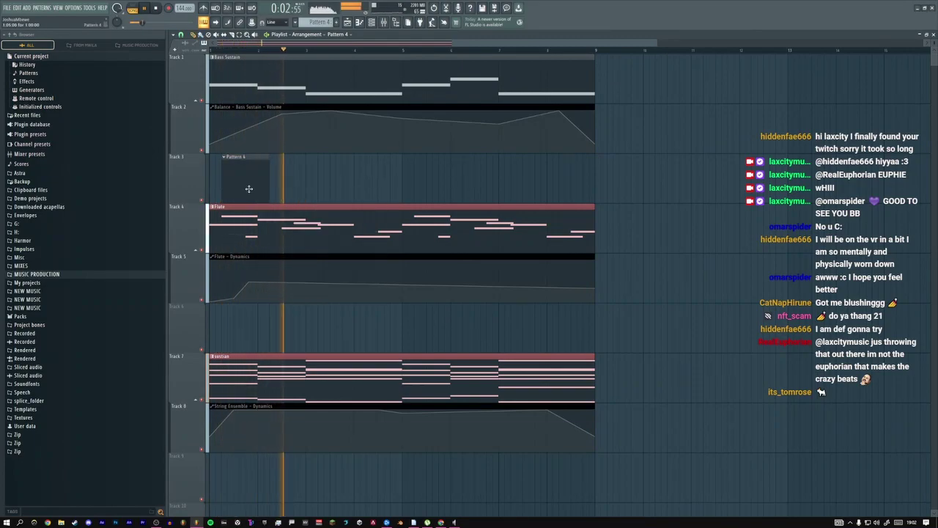
# Place the new Pattern 4 clip at bar 1 and insert additional empty tracks above the Flute track
pyautogui.click(216, 184)
pyautogui.rightClick(189, 206)
pyautogui.press('Escape')
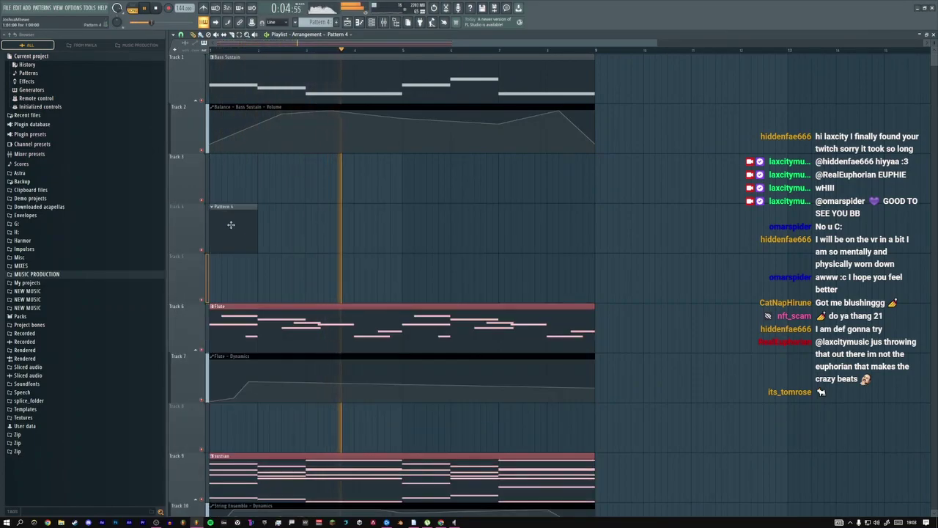
# Open Pattern 4 for editing and bring up the sustian #3 channel's settings from the channel rack
pyautogui.doubleClick(223, 219)
pyautogui.click(372, 22)
pyautogui.rightClick(233, 130)
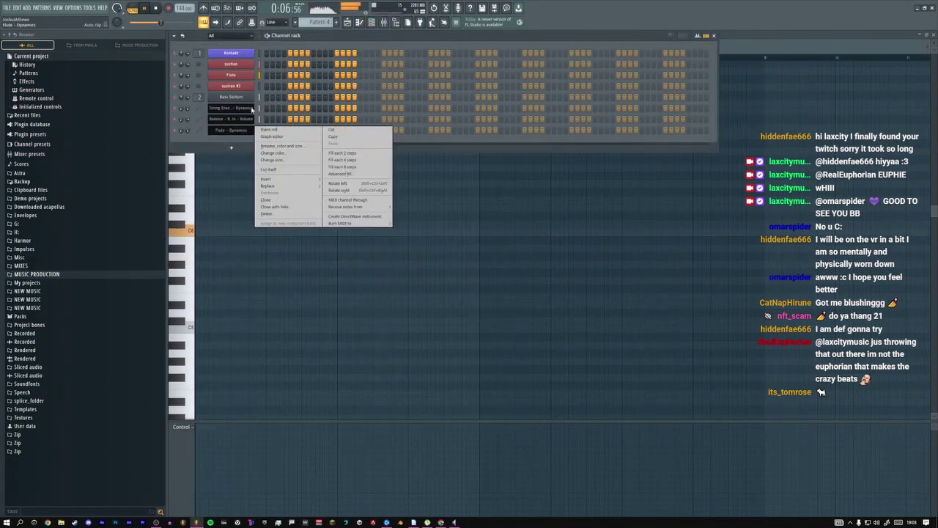
pyautogui.rightClick(234, 86)
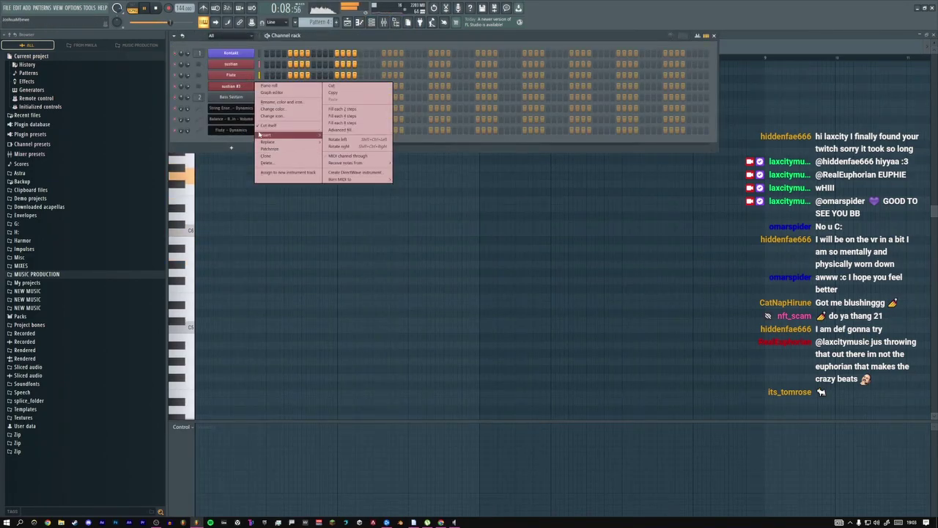
pyautogui.press('Escape')
pyautogui.click(244, 86)
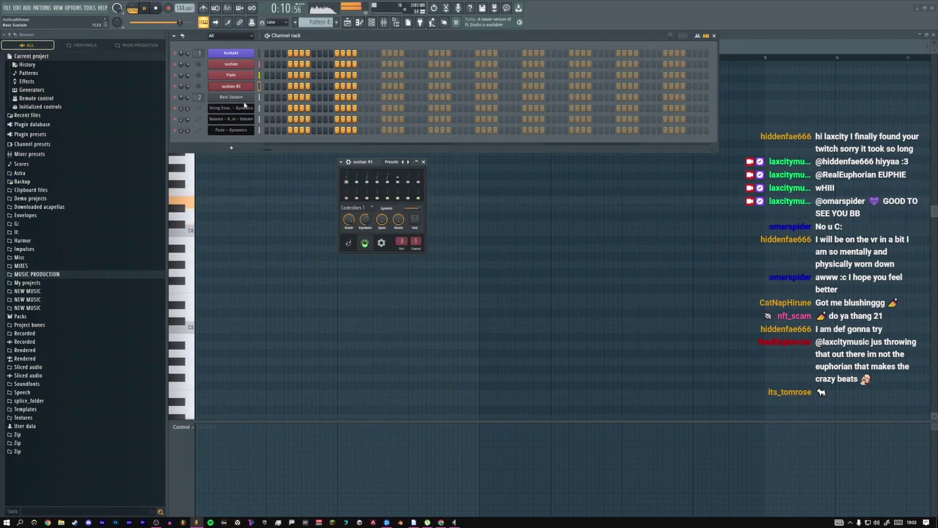
# In Kontakt, switch the String Ensemble's microphone mix from Stereo and Close to Far only, adjust the Far level, and close the plugin
pyautogui.click(245, 107)
pyautogui.click(265, 96)
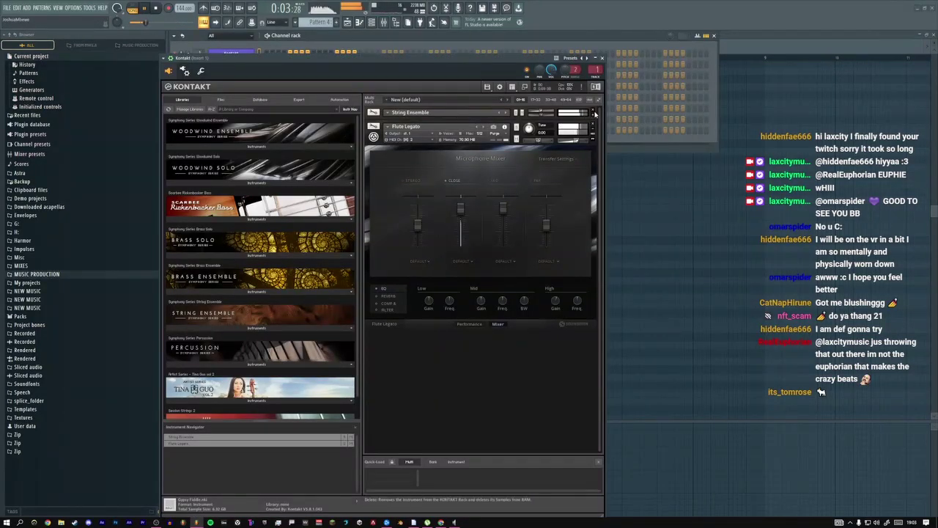
pyautogui.click(595, 113)
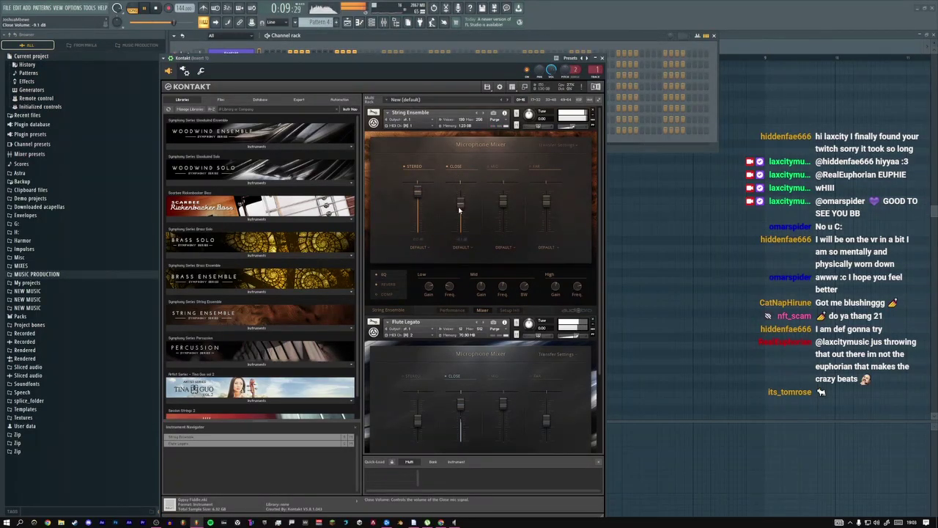
pyautogui.click(413, 166)
pyautogui.click(535, 167)
pyautogui.click(457, 167)
pyautogui.click(544, 196)
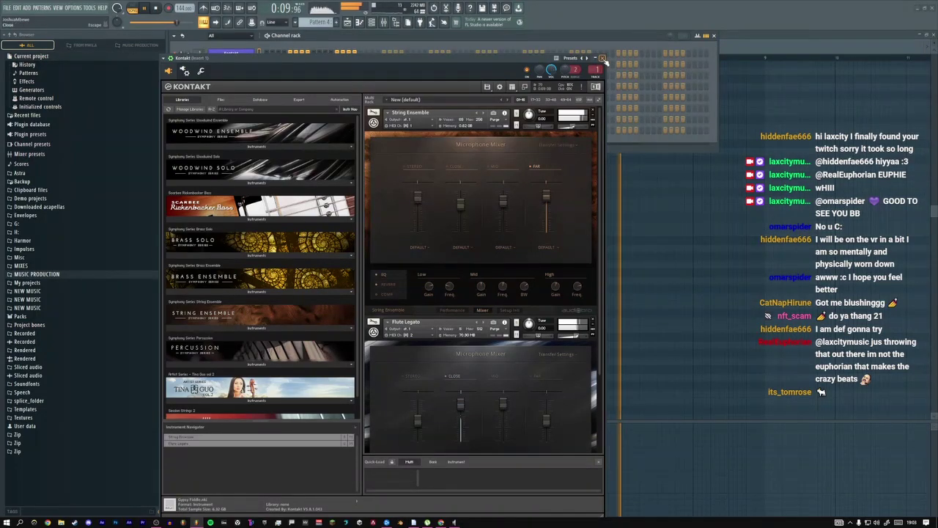
pyautogui.press('Escape')
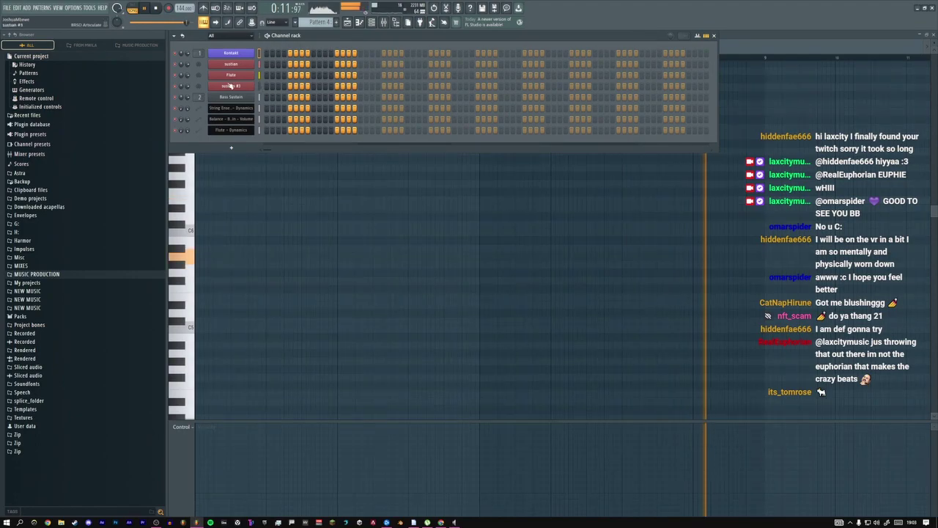
# Close the Kontakt plugin and reopen Pattern 4 from the playlist together with the channel rack
pyautogui.click(230, 86)
pyautogui.click(231, 53)
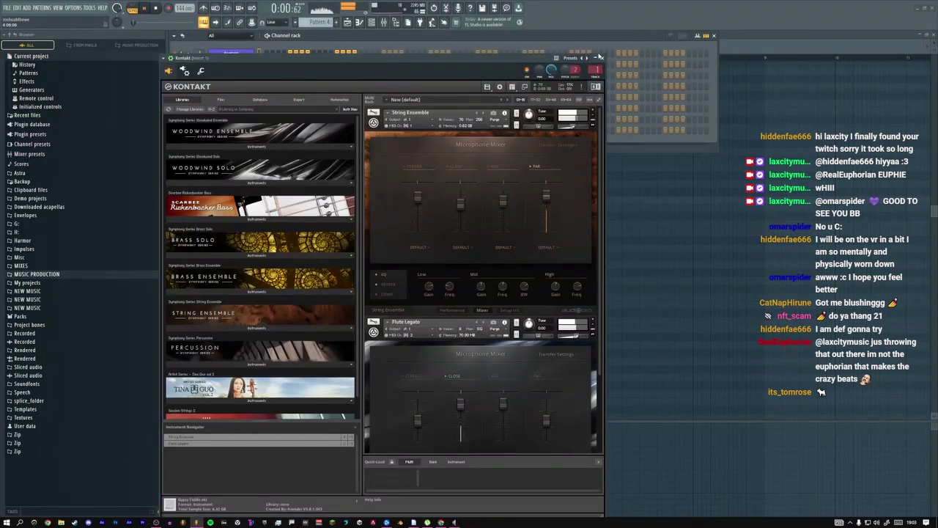
pyautogui.click(597, 57)
pyautogui.click(352, 23)
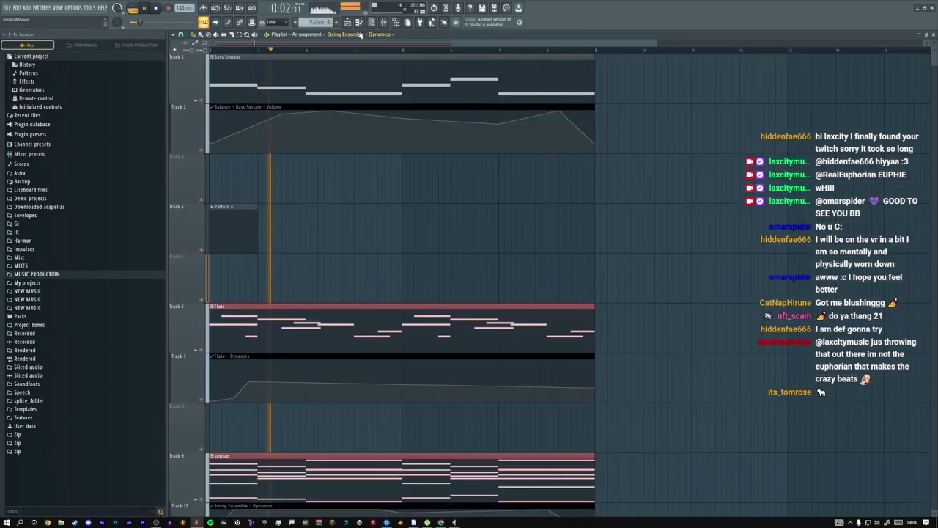
pyautogui.doubleClick(241, 216)
pyautogui.click(371, 23)
# Insert a BRSO Articulate channel above sustian #3 and move its plugin window below the channel list
pyautogui.rightClick(236, 100)
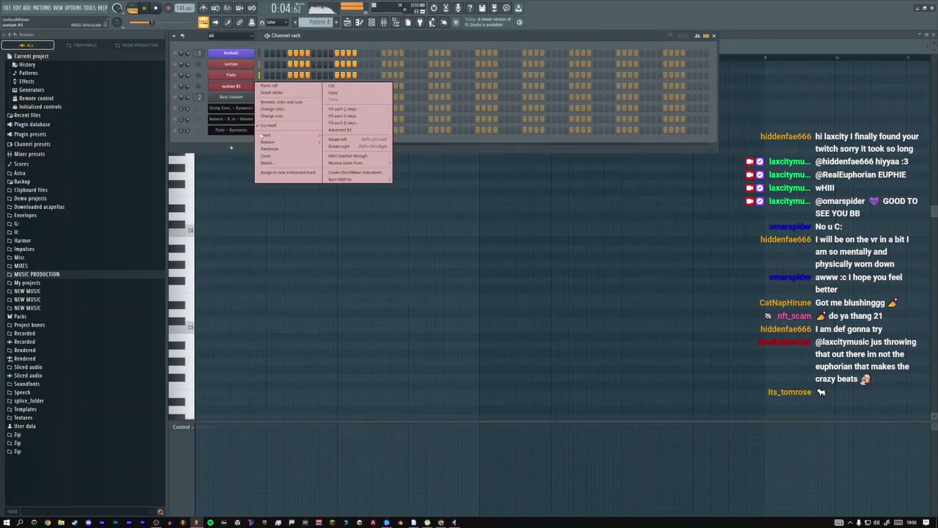
pyautogui.moveTo(277, 135)
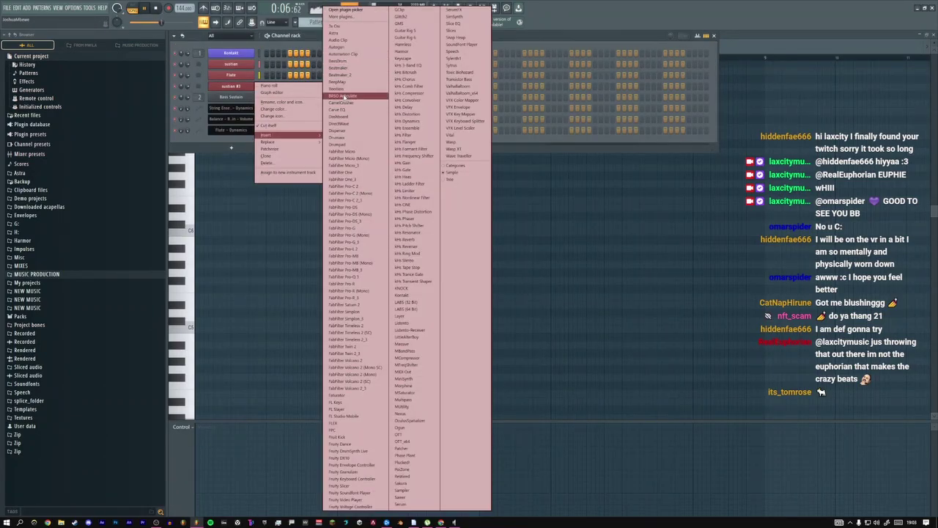
pyautogui.click(345, 95)
pyautogui.moveTo(108, 79); pyautogui.dragTo(466, 125)
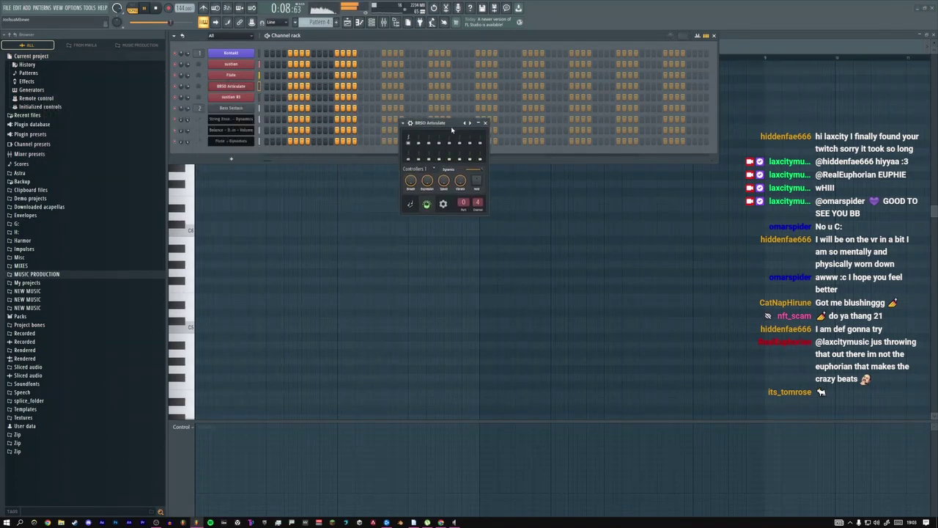
# In Kontakt, collapse the String Ensemble and Flute Legato instruments and load Violas.nki from the Symphony Series String Ensemble library, expanding it
pyautogui.click(238, 56)
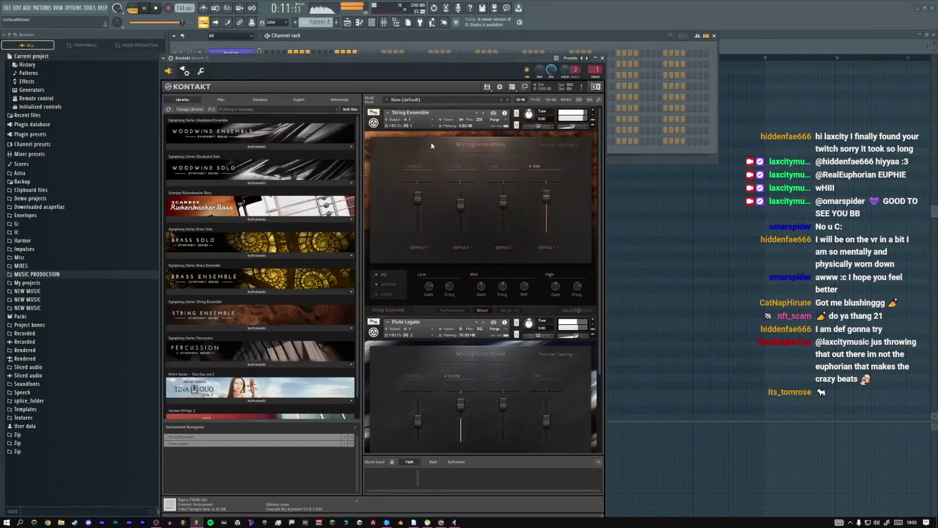
pyautogui.click(593, 117)
pyautogui.click(592, 132)
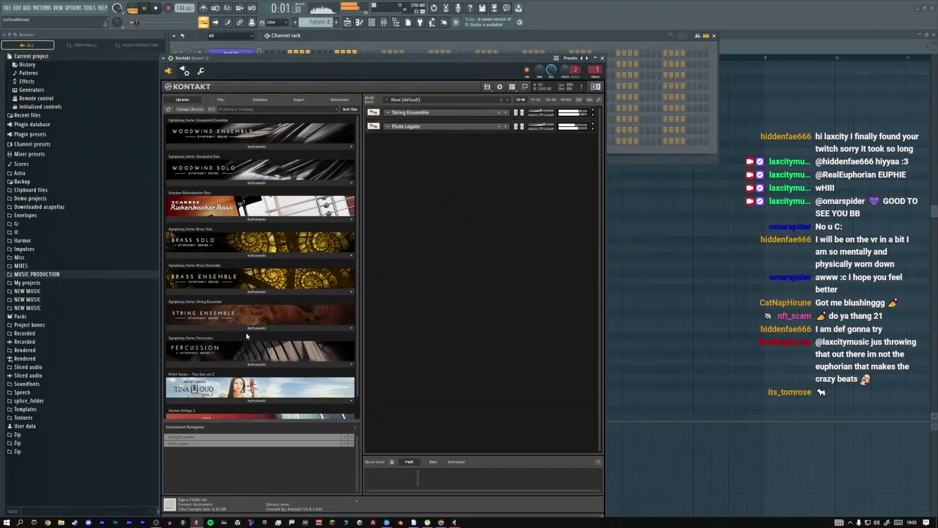
pyautogui.scroll(-1, 241, 296)
pyautogui.click(253, 305)
pyautogui.scroll(-1, 254, 306)
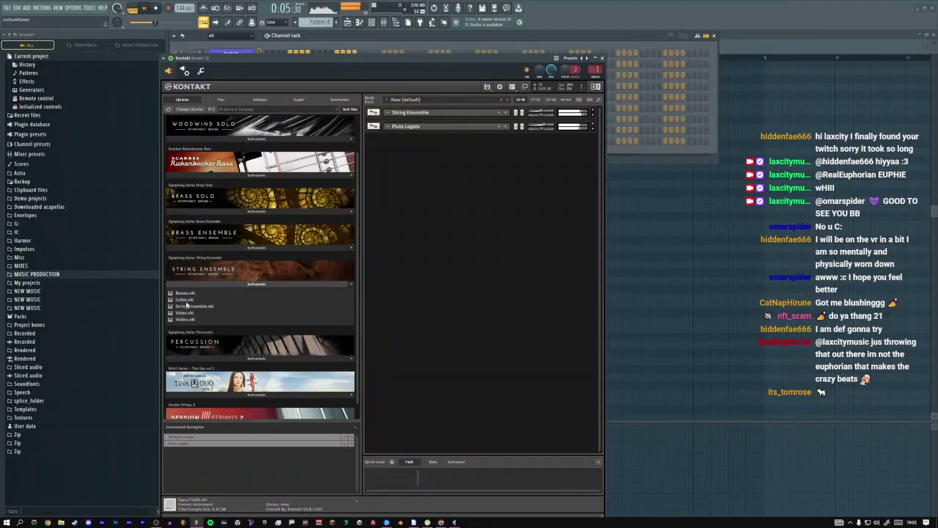
pyautogui.moveTo(188, 314); pyautogui.dragTo(484, 222)
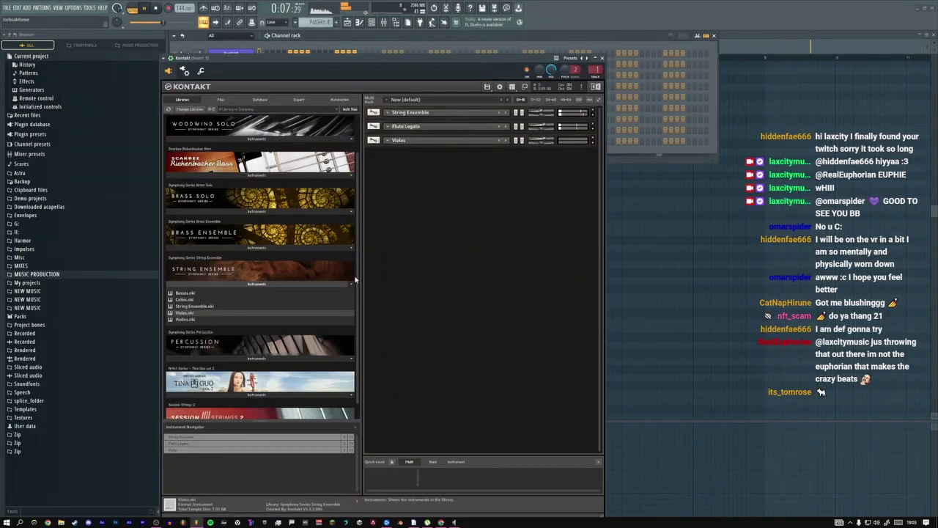
pyautogui.click(591, 144)
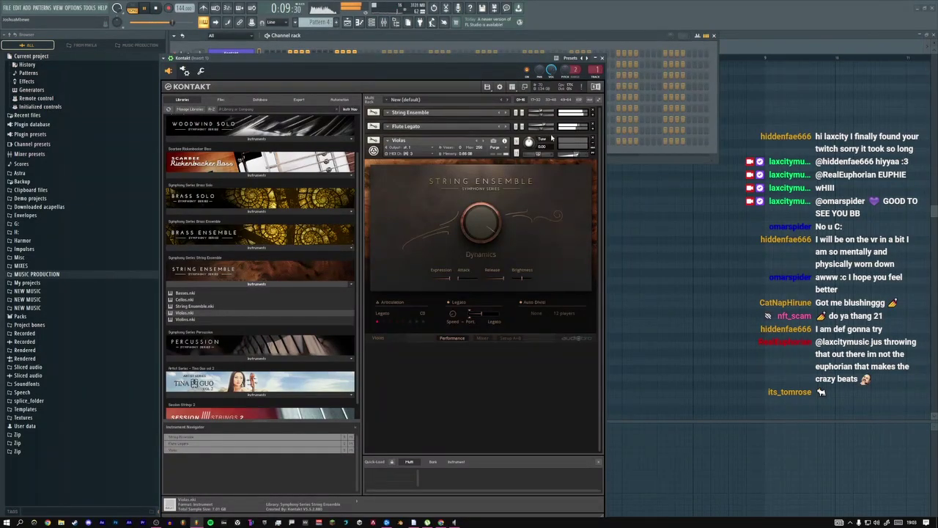
# Close Kontakt and stop the playback
pyautogui.click(602, 58)
pyautogui.rightClick(253, 73)
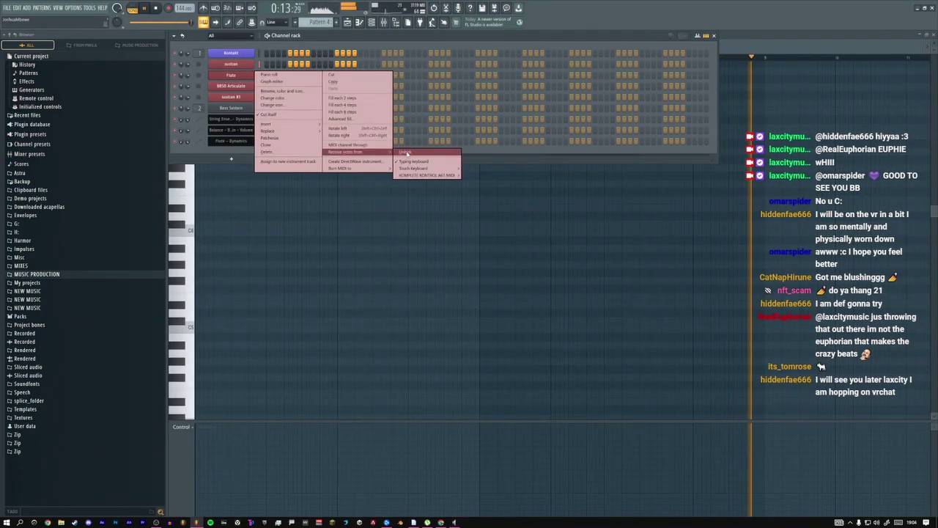
pyautogui.press('Escape')
pyautogui.press('space')
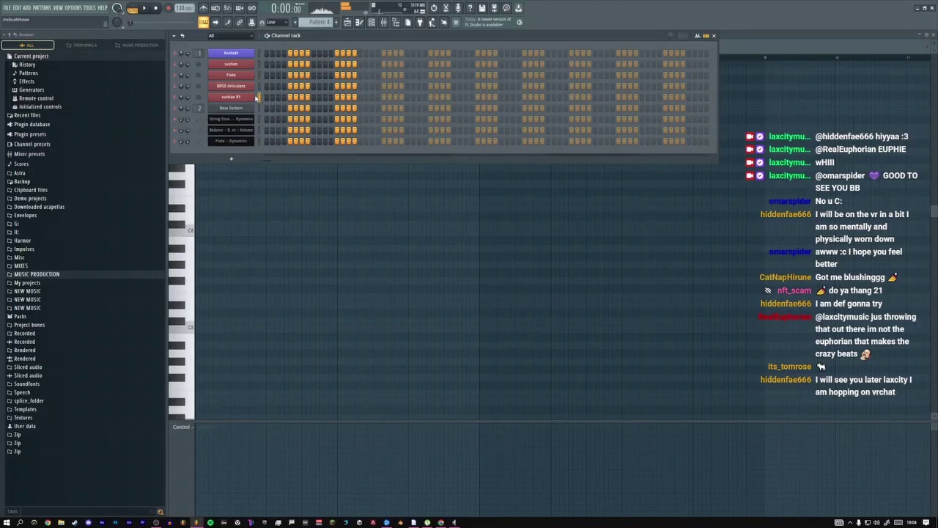
# Open the sustian #3 channel's articulation settings and its piano roll
pyautogui.click(249, 98)
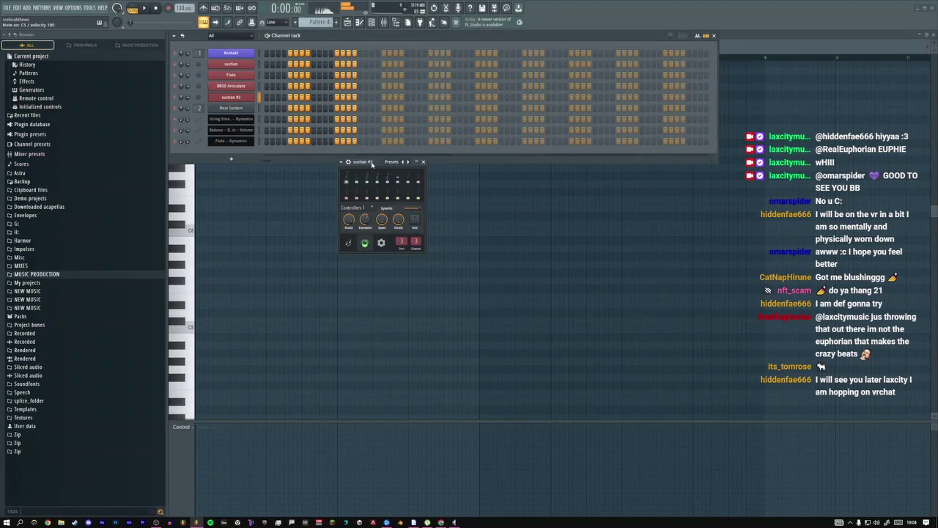
pyautogui.rightClick(252, 95)
pyautogui.click(266, 100)
# Audition articulation colour groups 4 and 5 on sustian #3 with temporary notes at bar 1, deleting each note
pyautogui.click(181, 51)
pyautogui.click(188, 117)
pyautogui.click(205, 120)
pyautogui.rightClick(206, 125)
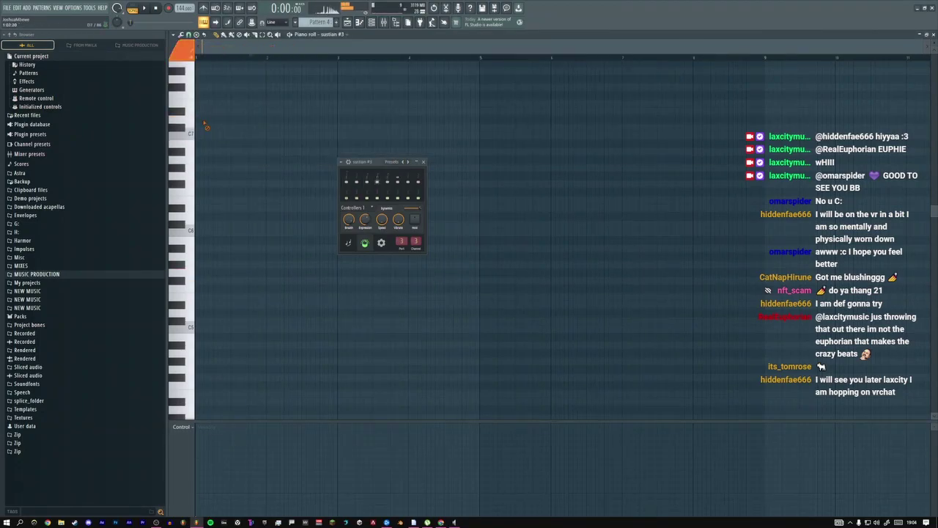
pyautogui.click(202, 163)
pyautogui.rightClick(205, 161)
pyautogui.click(181, 51)
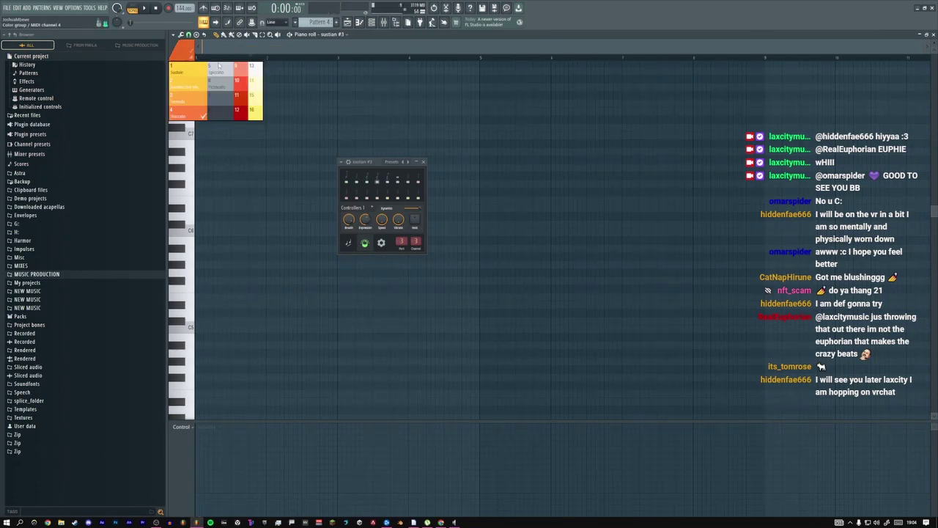
pyautogui.click(187, 110)
pyautogui.click(201, 144)
pyautogui.moveTo(201, 143); pyautogui.dragTo(207, 175)
pyautogui.rightClick(207, 175)
# Switch sustian #3 to articulation colour group 3 by placing a temporary note at bar 1 and deleting it
pyautogui.click(181, 51)
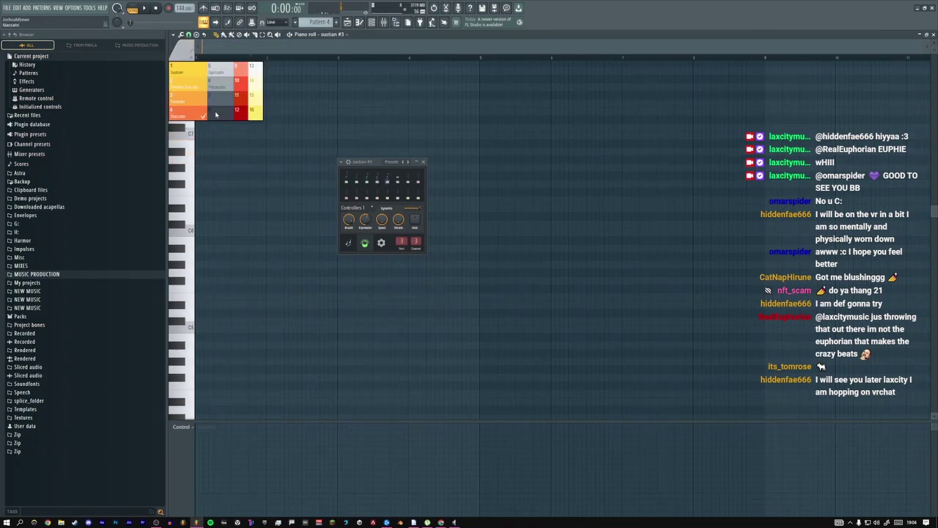
pyautogui.click(196, 111)
pyautogui.click(205, 183)
pyautogui.rightClick(206, 183)
# Bring up the channel rack and play a few test notes on sustian #3 to audition its articulation
pyautogui.press('F6')
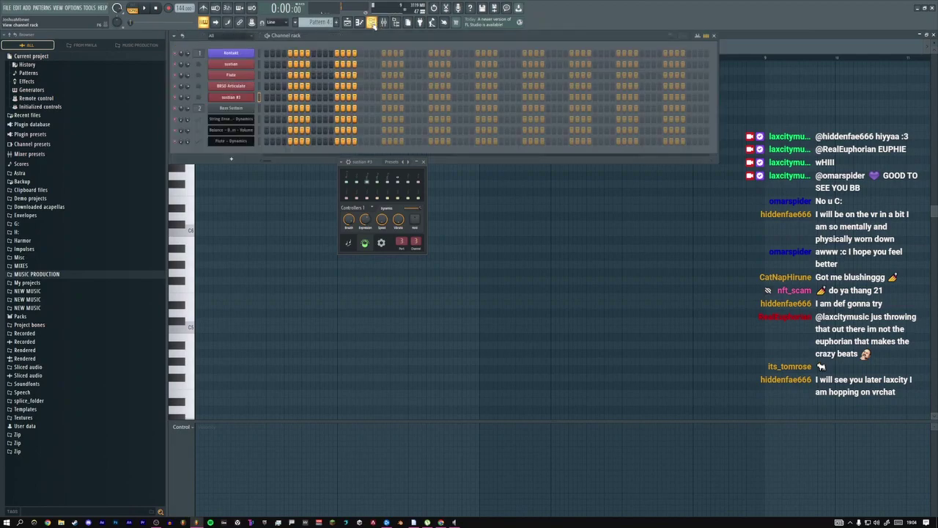
pyautogui.press('z')
pyautogui.press('c')
pyautogui.press('z')
pyautogui.press('b')
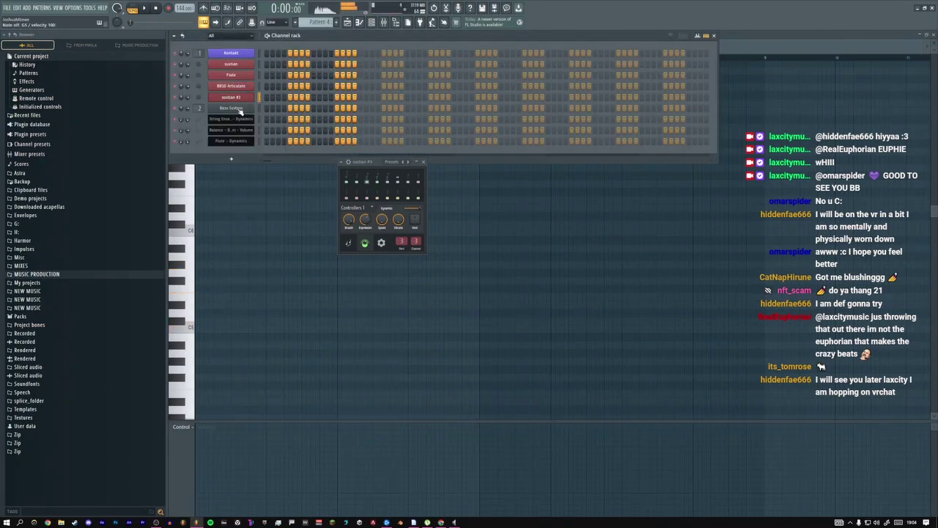
# Open Kontakt's Violas instrument and switch the Spiccato articulation's round robin to continuous
pyautogui.click(231, 71)
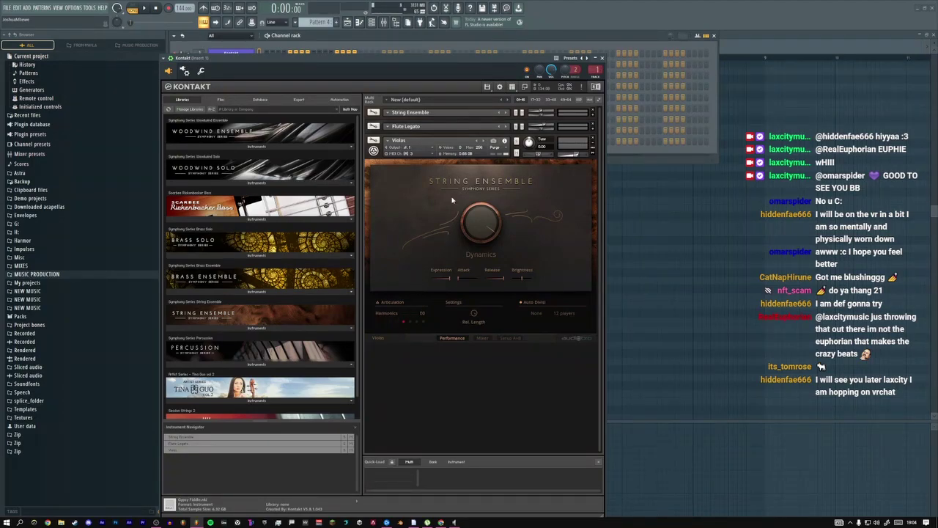
pyautogui.press('b')
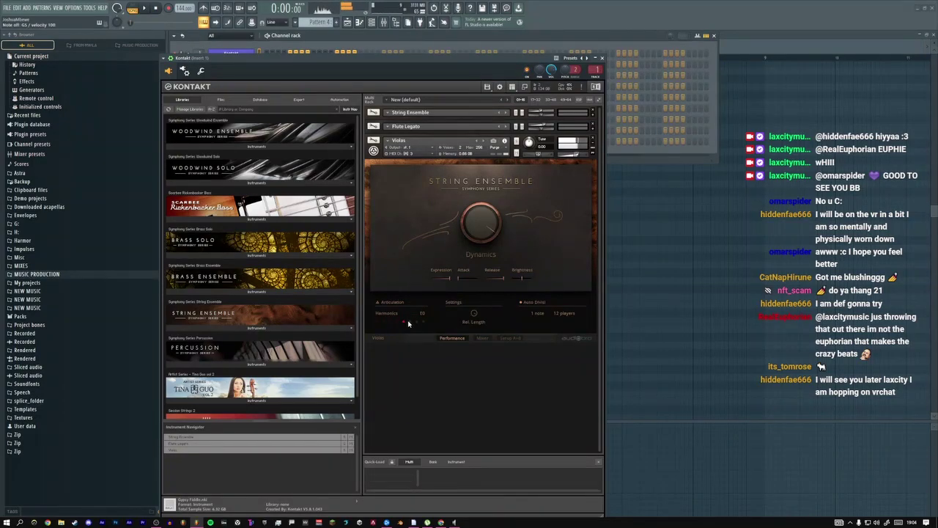
pyautogui.press('b')
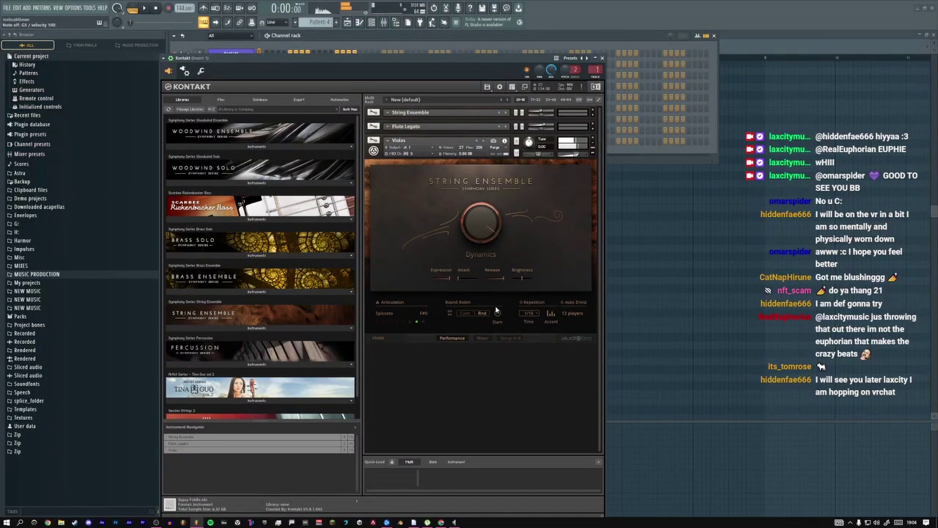
pyautogui.click(465, 314)
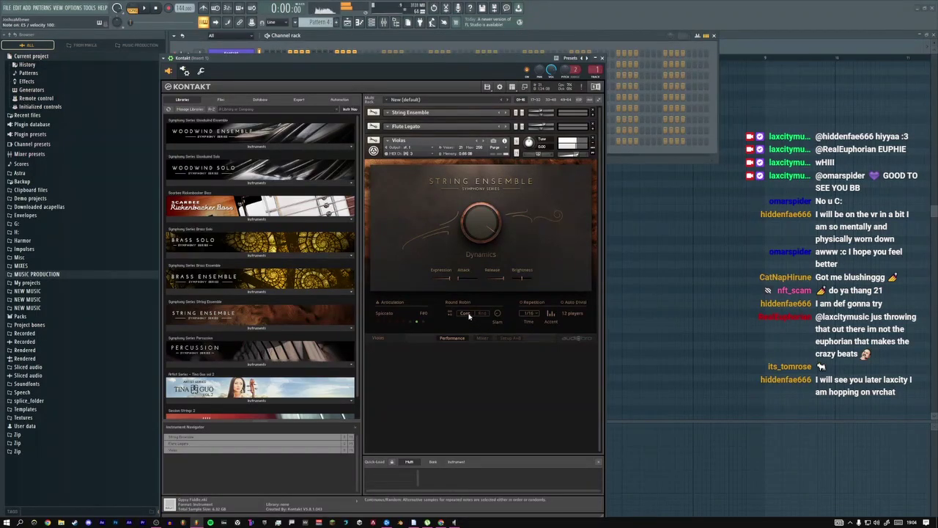
# Try Pizzicato in the Violas' Spiccato slot, assign Legato Vib. Ctrl. to that slot instead, and close Kontakt
pyautogui.click(378, 305)
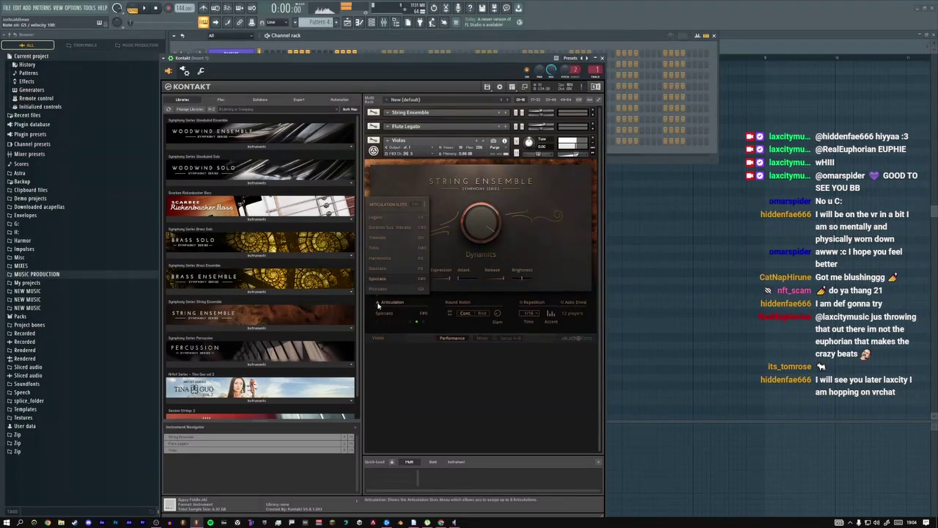
pyautogui.click(415, 204)
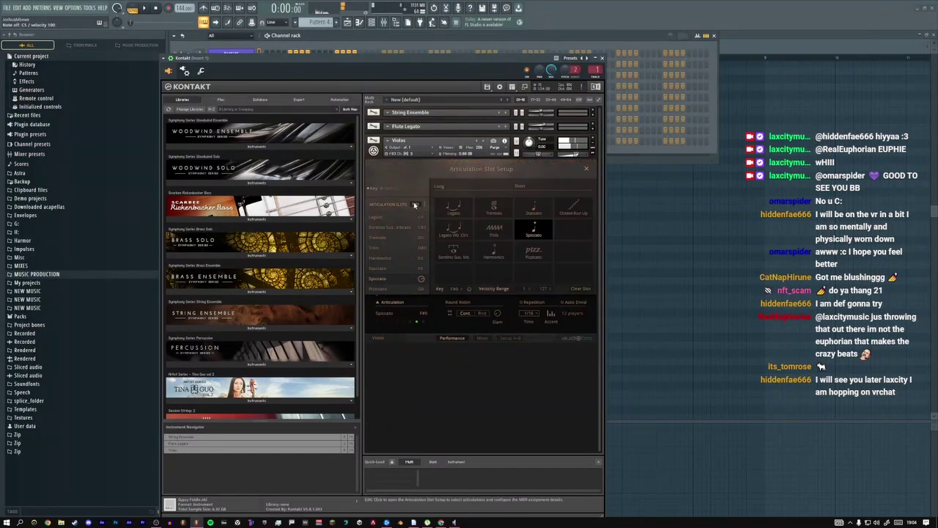
pyautogui.click(537, 252)
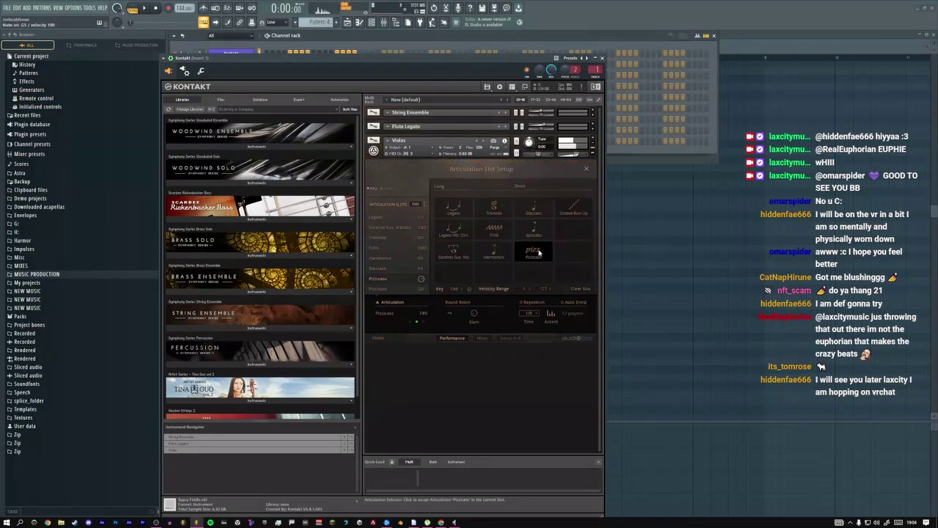
pyautogui.click(454, 233)
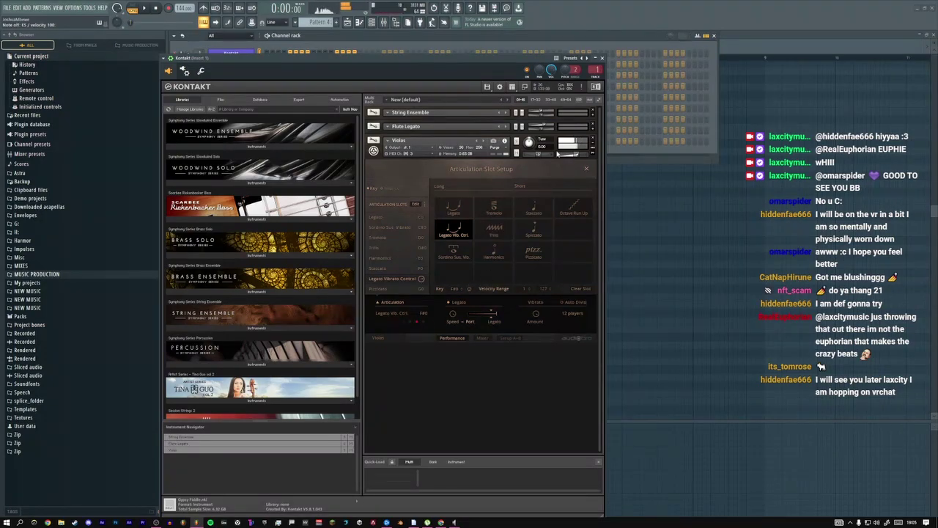
pyautogui.click(602, 58)
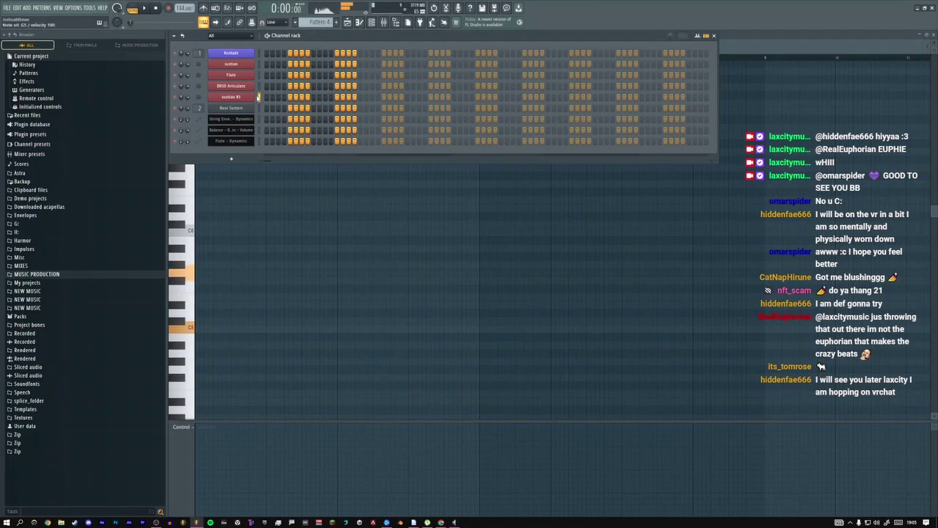
# Play back Pattern 4, review the clips in the playlist, and return to the sustian #3 piano roll
pyautogui.press('space')
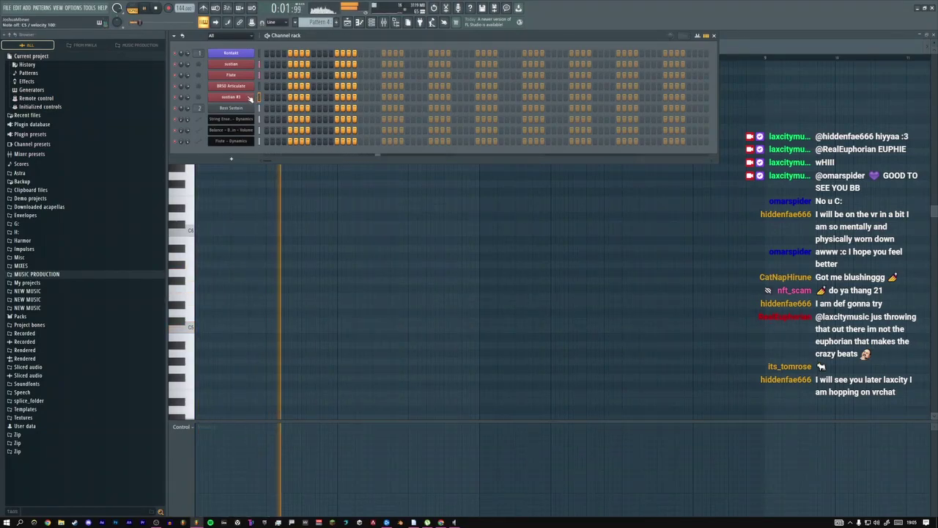
pyautogui.press('space')
pyautogui.press('F5')
pyautogui.press('F7')
pyautogui.press('space')
pyautogui.press('F5')
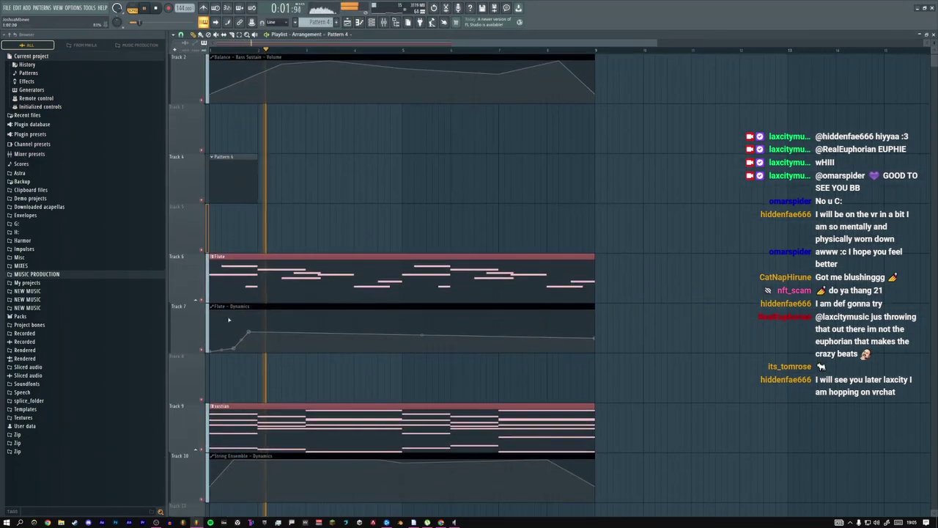
pyautogui.press('F7')
pyautogui.press('space')
# Draw an ascending line of six notes, C5, D5, E5, G5, C6 and D6, from bar 1 in the sustian #3 piano roll
pyautogui.click(209, 329)
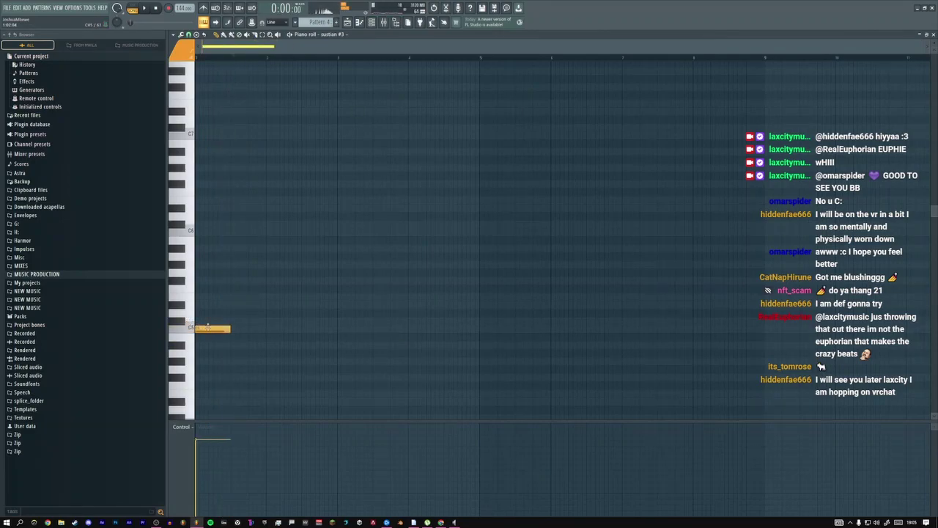
pyautogui.click(219, 313)
pyautogui.click(234, 297)
pyautogui.moveTo(258, 265); pyautogui.dragTo(248, 275)
pyautogui.click(269, 231)
pyautogui.click(287, 216)
# Audition the ascending line and lengthen its final D6 note to the start of bar 3
pyautogui.press('space')
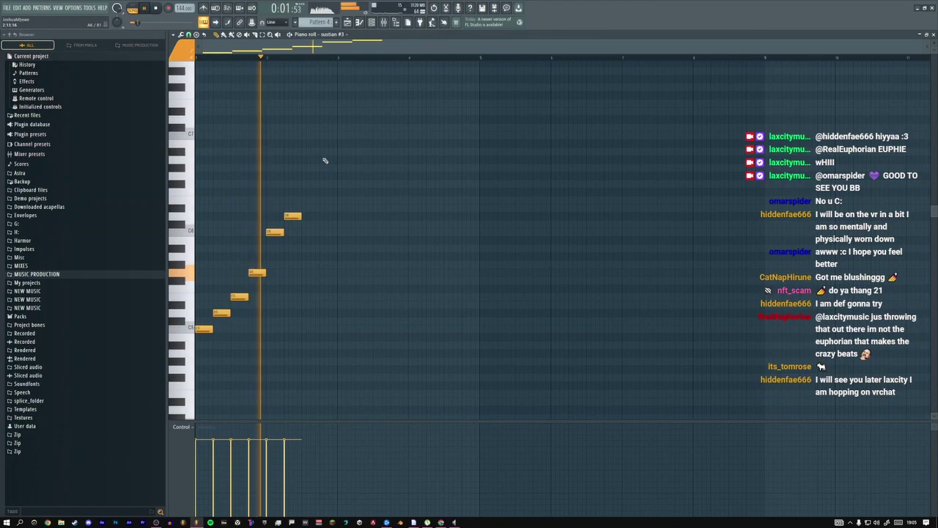
pyautogui.press('space')
pyautogui.press('space')
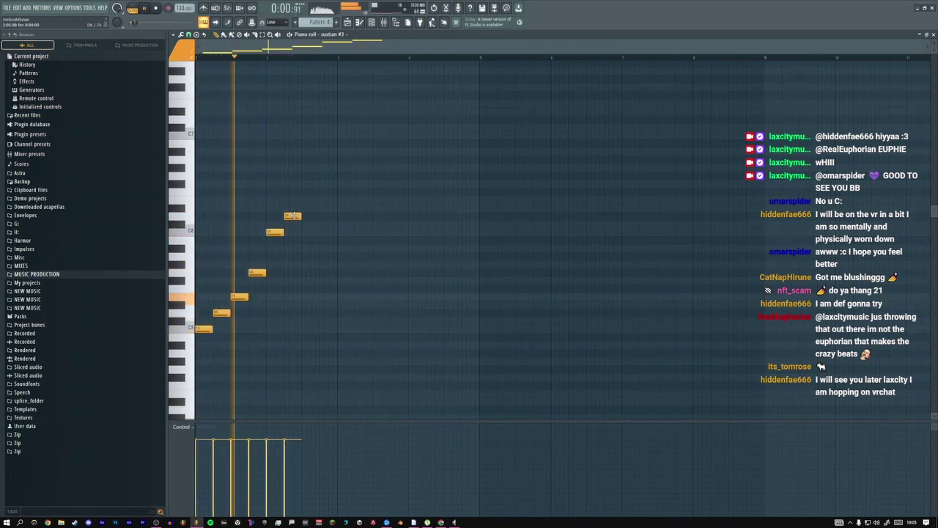
pyautogui.moveTo(300, 215); pyautogui.dragTo(339, 215)
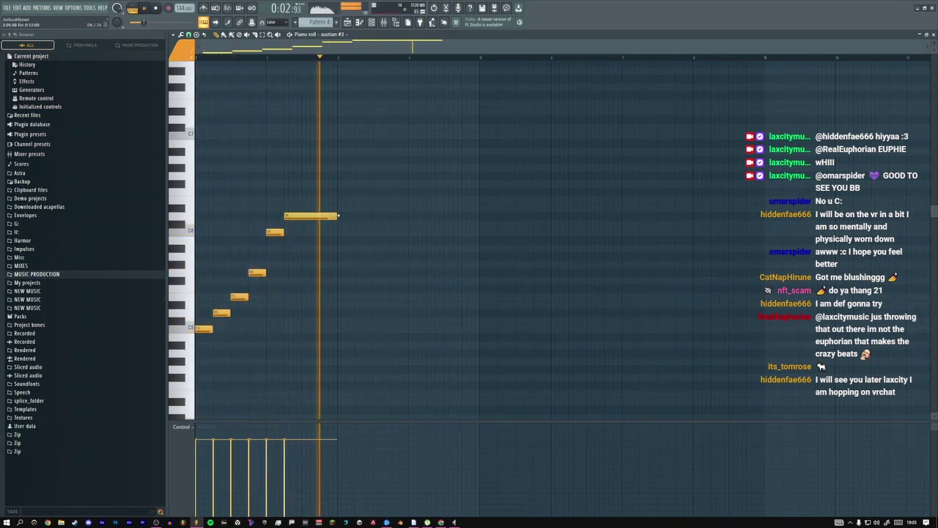
# Close the Violas' articulation slot setup in Kontakt and repeat the six-note line from bar 3 in the piano roll
pyautogui.press('F6')
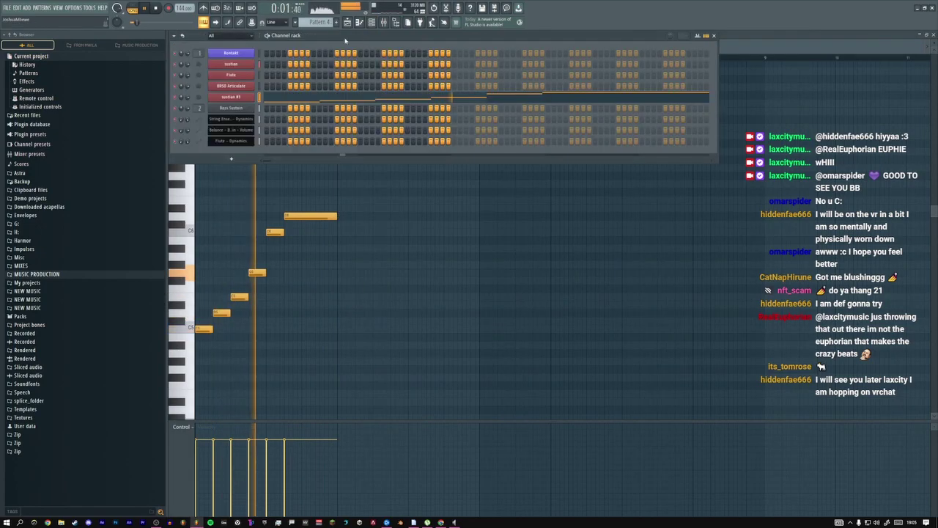
pyautogui.click(241, 54)
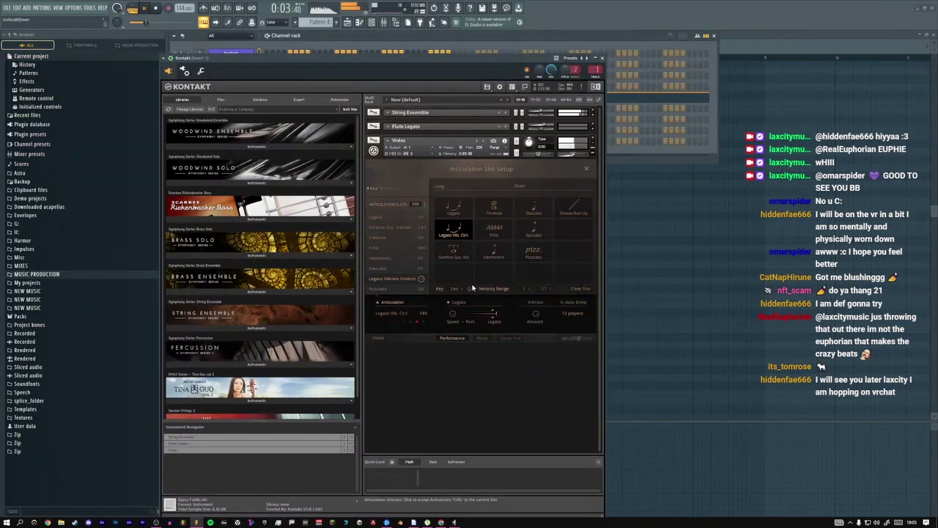
pyautogui.press('F6')
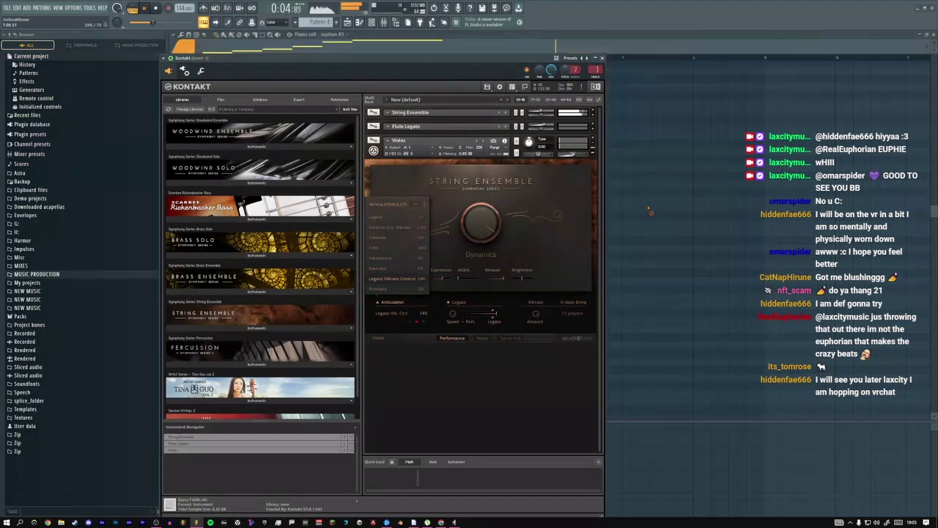
pyautogui.click(602, 58)
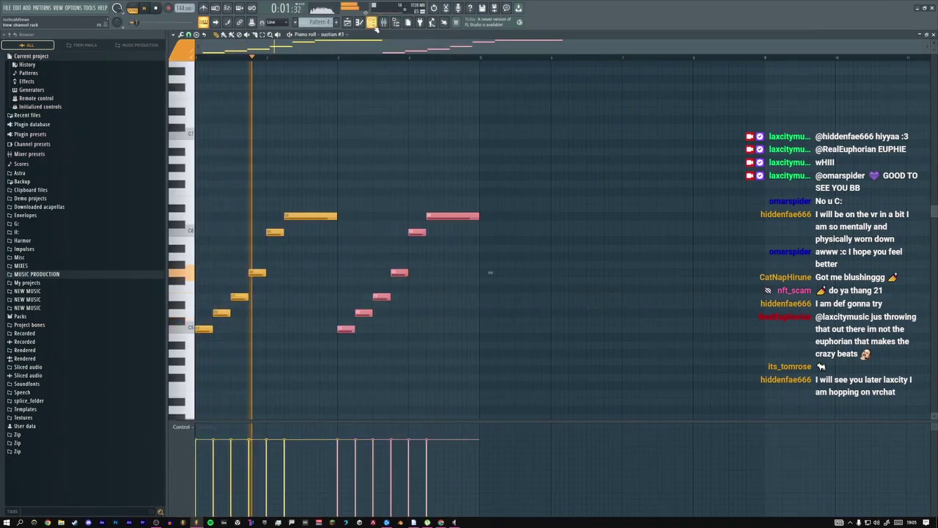
# Duplicate the Pattern 4 clip in the playlist so it repeats from bar 5
pyautogui.press('F6')
pyautogui.press('F5')
pyautogui.click(295, 182)
pyautogui.hotkey('ctrl', 'b')
# Switch the Violas' Microphone Mixer in Kontakt from Stereo to Close and raise the Close volume to about -0.3 dB
pyautogui.press('F6')
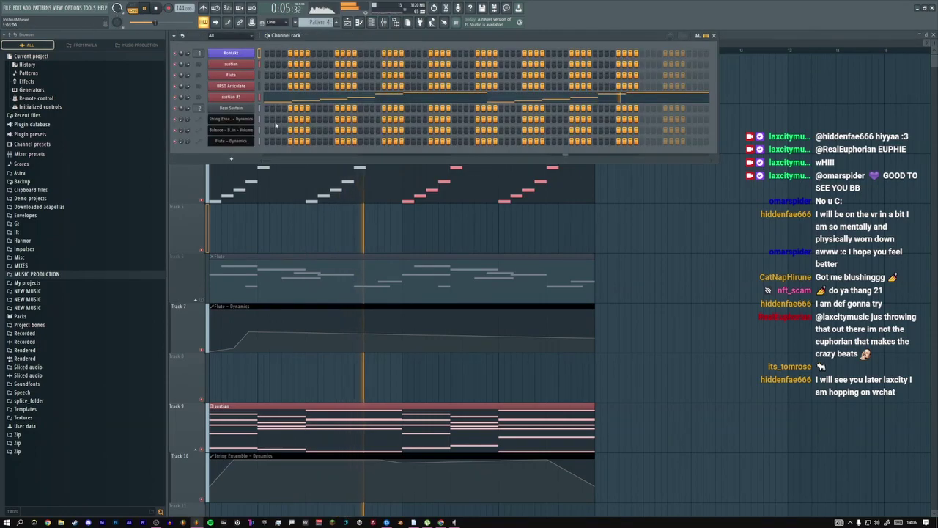
pyautogui.click(231, 53)
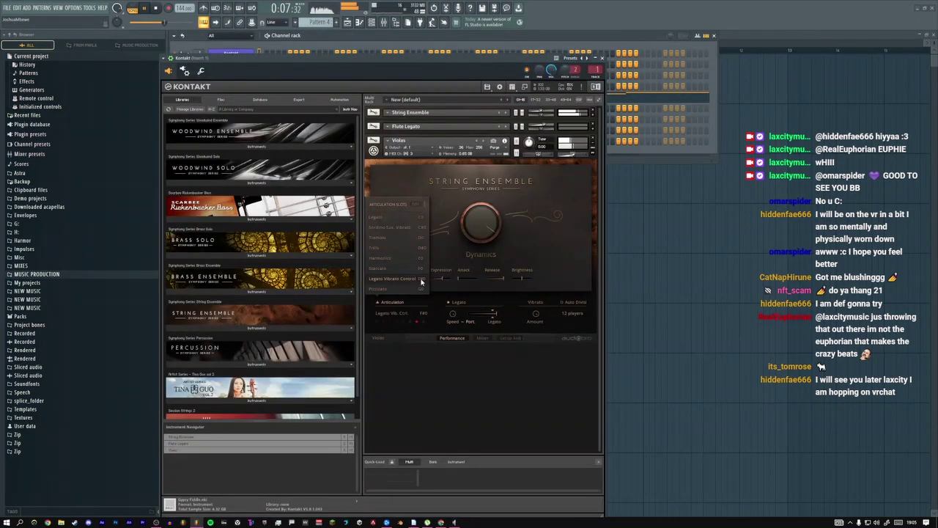
pyautogui.click(482, 337)
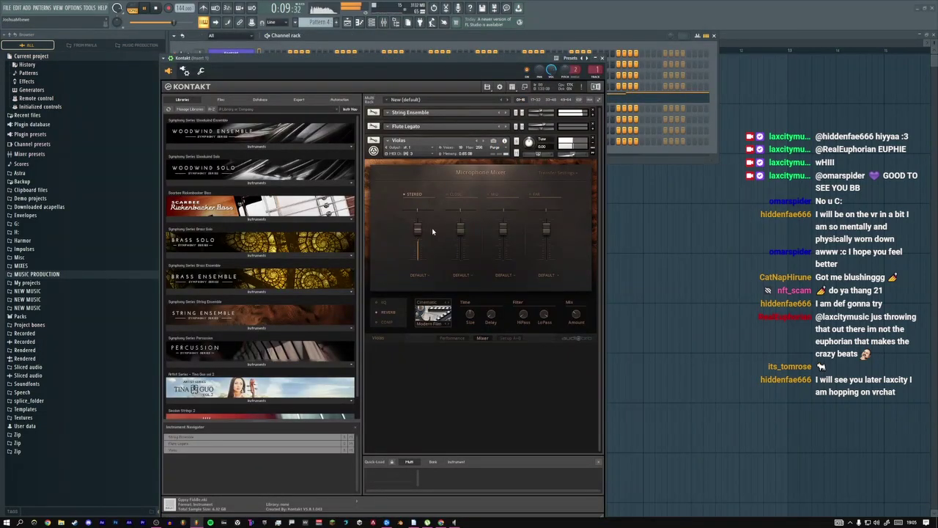
pyautogui.click(420, 195)
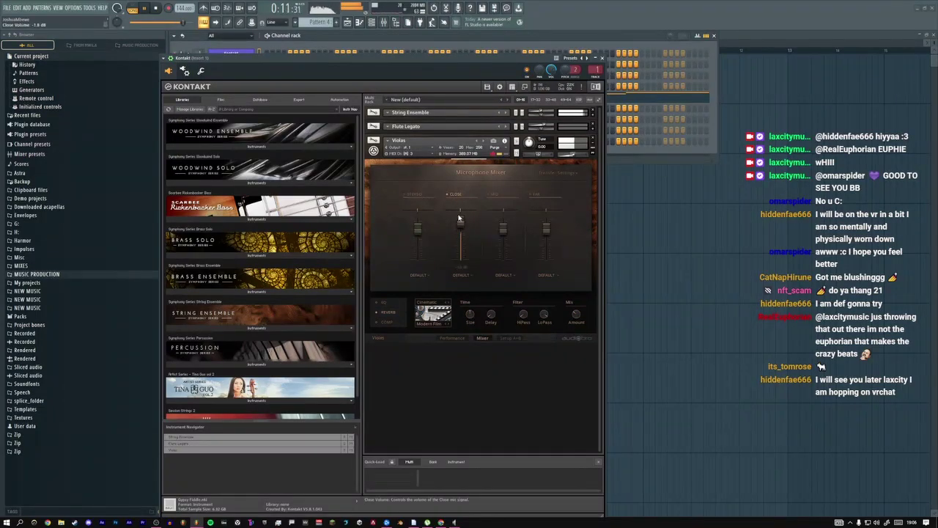
pyautogui.moveTo(461, 213); pyautogui.dragTo(460, 211)
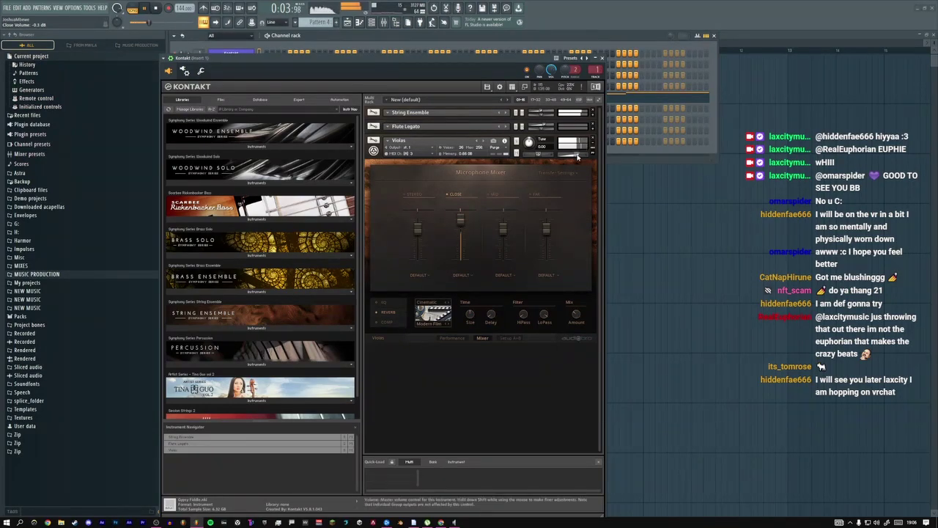
pyautogui.click(601, 58)
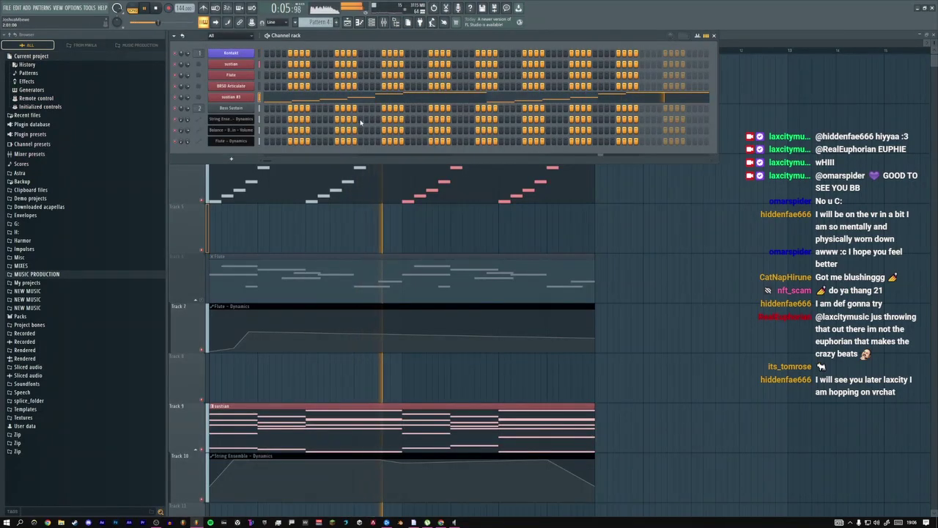
# Lengthen all the sustian #3 notes so that each overlaps the next one, and audition the result
pyautogui.click(382, 97)
pyautogui.moveTo(283, 231); pyautogui.dragTo(289, 231)
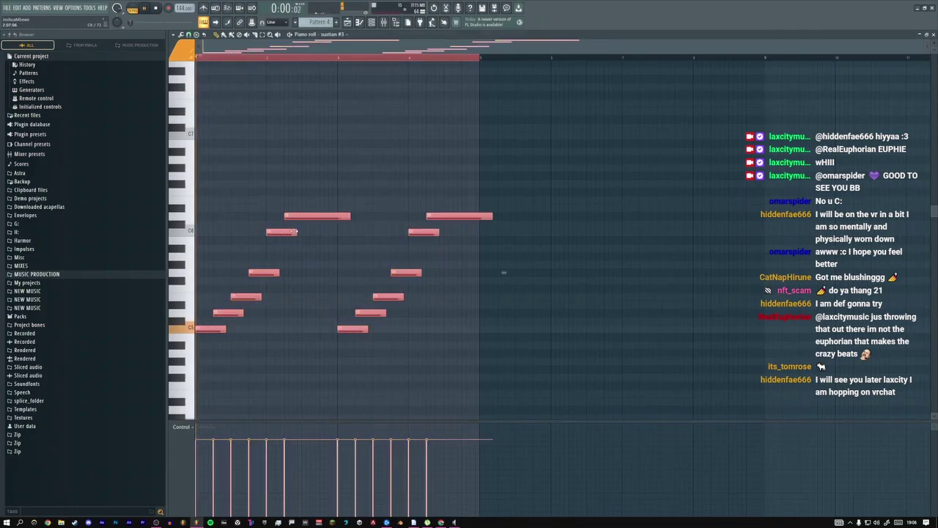
pyautogui.press('space')
pyautogui.hotkey('ctrl', 'z')
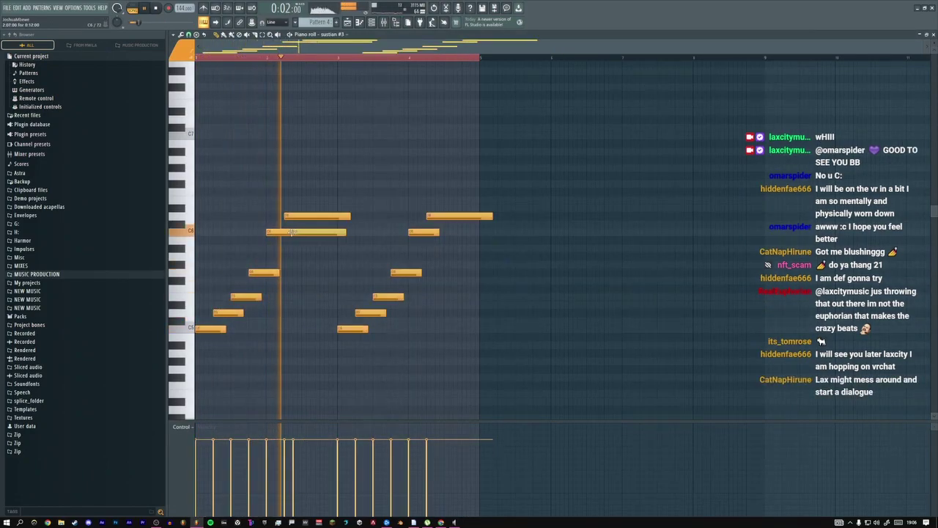
pyautogui.press('space')
pyautogui.press('space')
# Delete the G5, C6 and D6 notes from the first phrase and the C6 and D6 notes from the second
pyautogui.rightClick(286, 231)
pyautogui.rightClick(293, 215)
pyautogui.rightClick(264, 272)
pyautogui.rightClick(424, 232)
pyautogui.rightClick(441, 217)
pyautogui.press('space')
# Extend the first phrase's E5 note to bar 3 and add a long D5 note in bar 2, auditioning the melody
pyautogui.moveTo(260, 296); pyautogui.dragTo(338, 296)
pyautogui.press('space')
pyautogui.press('space')
pyautogui.press('space')
pyautogui.press('space')
pyautogui.click(276, 313)
pyautogui.press('space')
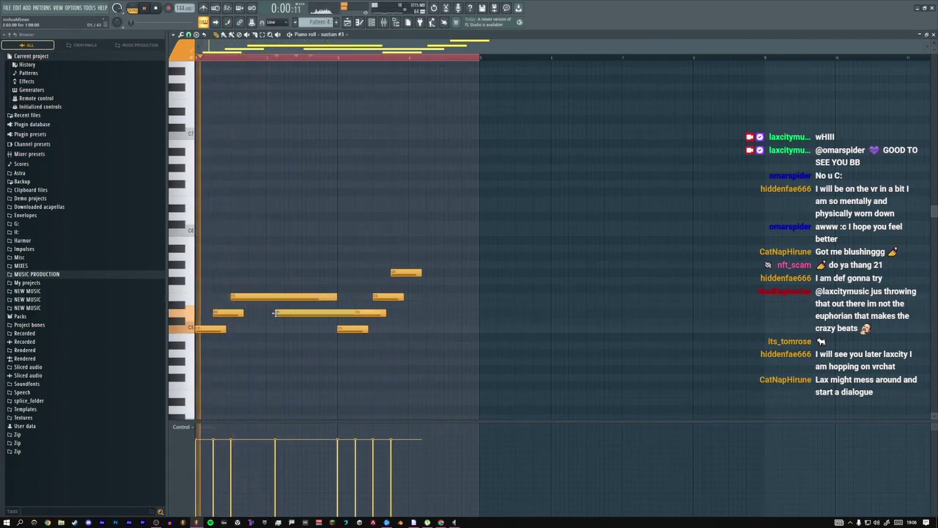
# Delete the second phrase's remaining notes and place the long D5 note at step 5 of bar 2
pyautogui.rightClick(406, 272)
pyautogui.rightClick(388, 296)
pyautogui.moveTo(384, 313); pyautogui.dragTo(342, 313)
pyautogui.rightClick(351, 328)
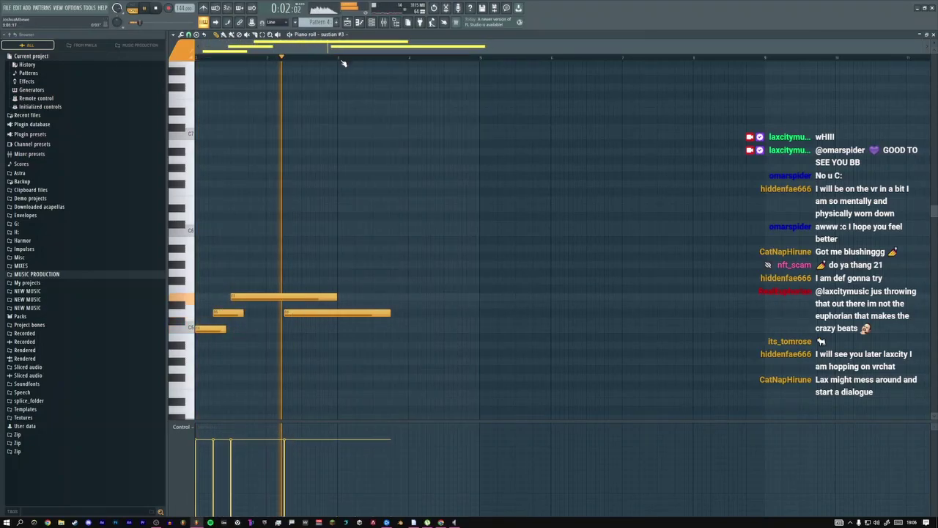
# Add a G5 note midway through bar 2 and trim it and the long D5 note to end at bar 3
pyautogui.press('space')
pyautogui.click(301, 273)
pyautogui.press('space')
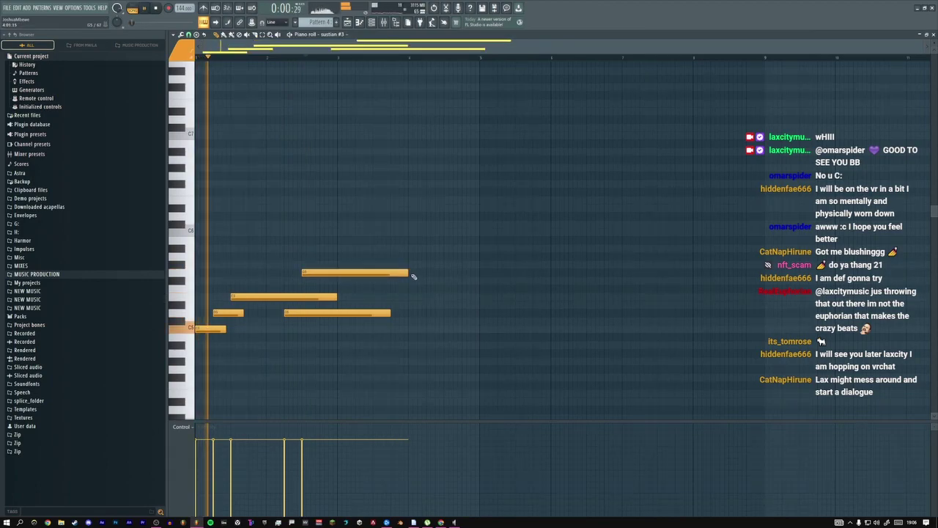
pyautogui.moveTo(407, 272); pyautogui.dragTo(337, 273)
pyautogui.moveTo(390, 313); pyautogui.dragTo(337, 313)
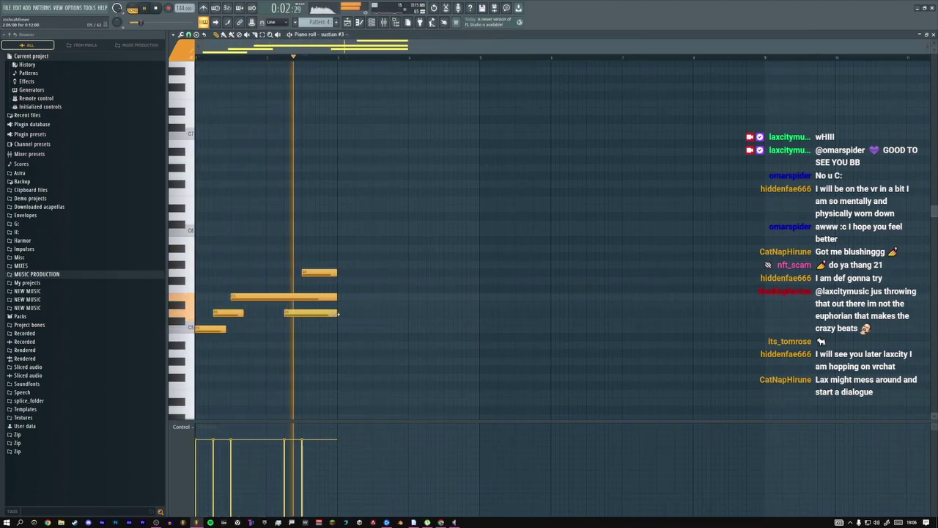
# Duplicate the two-bar phrase into bars 3 and 4 and raise the copied long E5 note to A5
pyautogui.press('space')
pyautogui.hotkey('ctrl', 'b')
pyautogui.press('space')
pyautogui.press('space')
pyautogui.moveTo(393, 297); pyautogui.dragTo(393, 251)
pyautogui.press('space')
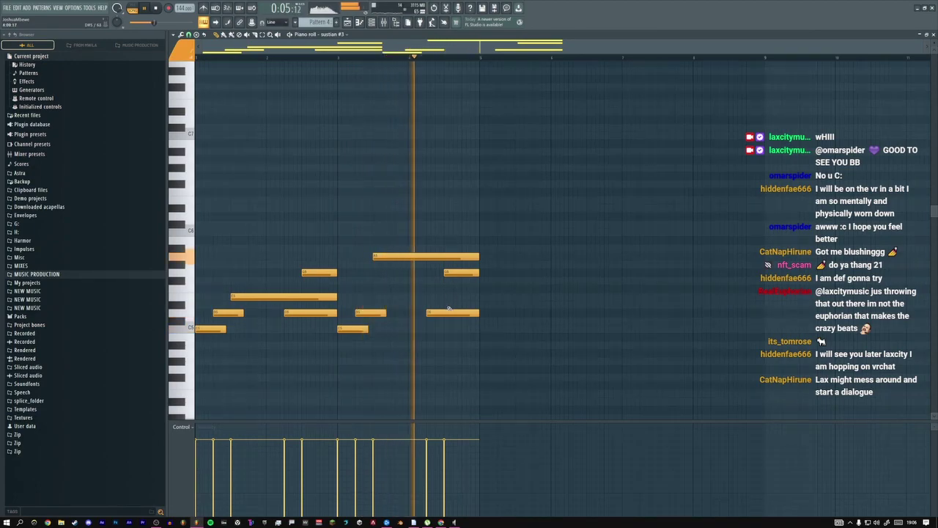
# Raise the D5 note in bar 4 to G5, set the phrase's last note to D6, and play it back
pyautogui.press('space')
pyautogui.moveTo(443, 311); pyautogui.dragTo(438, 278)
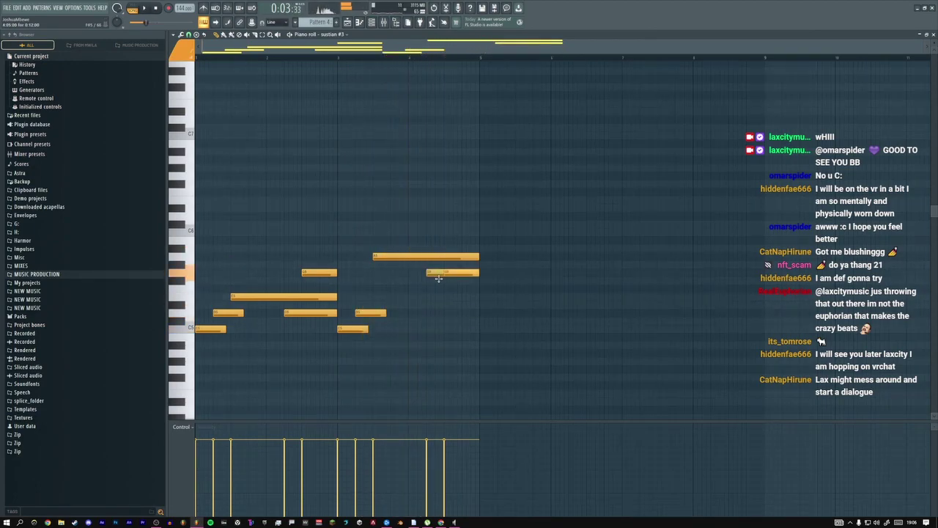
pyautogui.click(453, 215)
pyautogui.press('space')
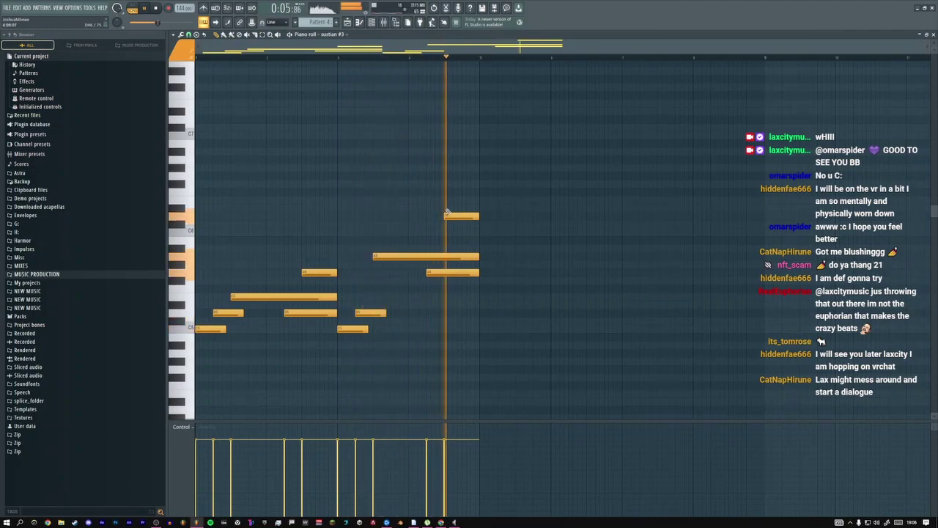
# Adjust the Violas in Kontakt: set the Close microphone volume to 0.0 dB, raise the compressor's gain, and set Expression to 84%
pyautogui.click(372, 23)
pyautogui.click(231, 97)
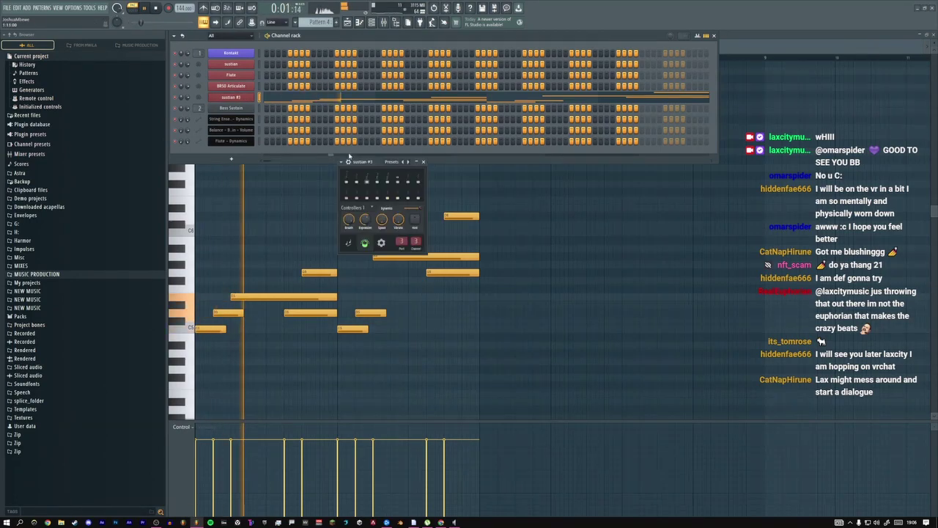
pyautogui.click(230, 53)
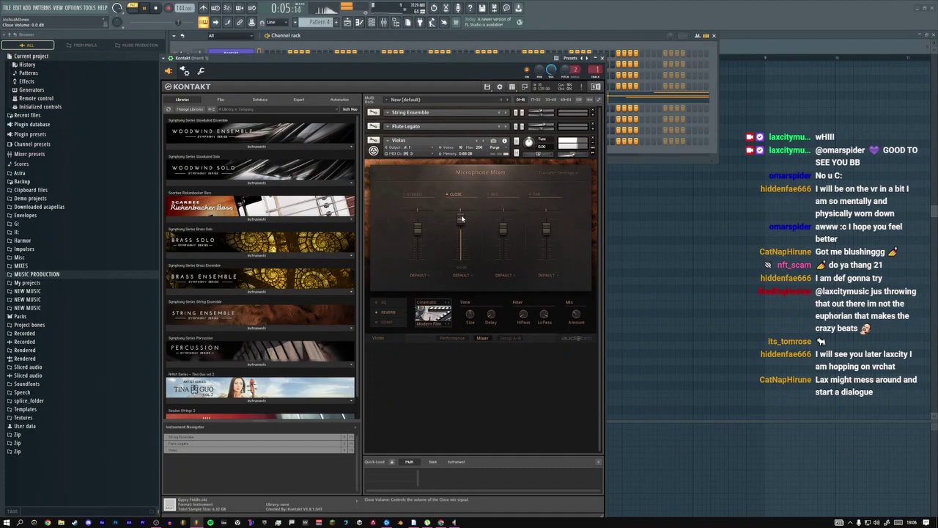
pyautogui.click(379, 323)
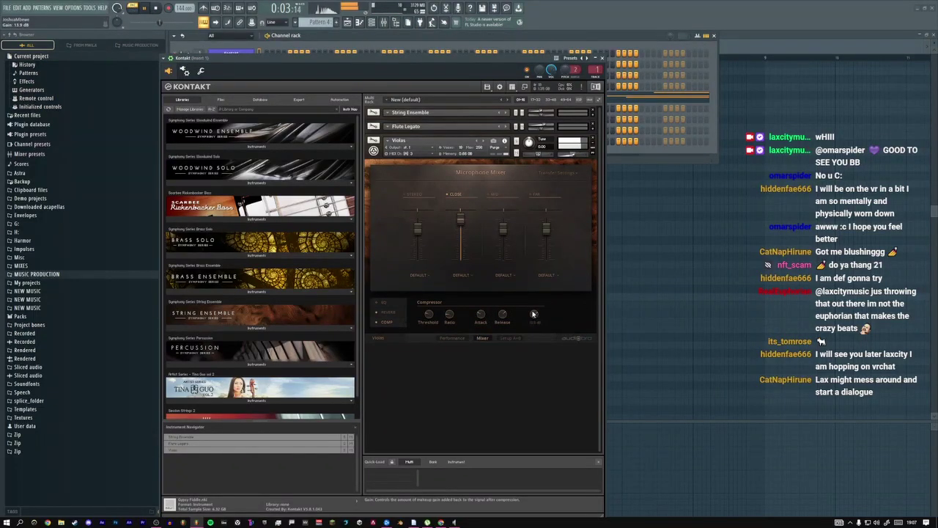
pyautogui.click(452, 338)
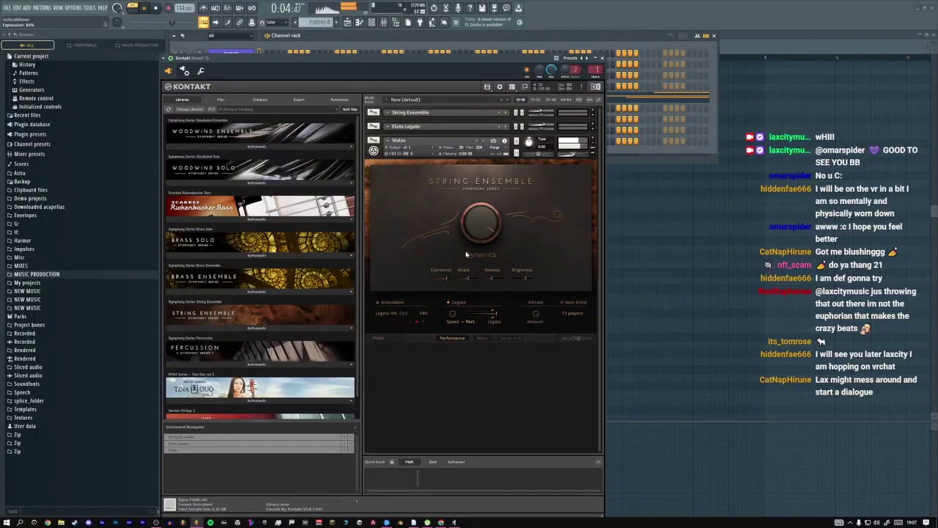
# Close Kontakt and delete the high D6 note at the end of bar 4 in the sustian #3 piano roll
pyautogui.click(602, 58)
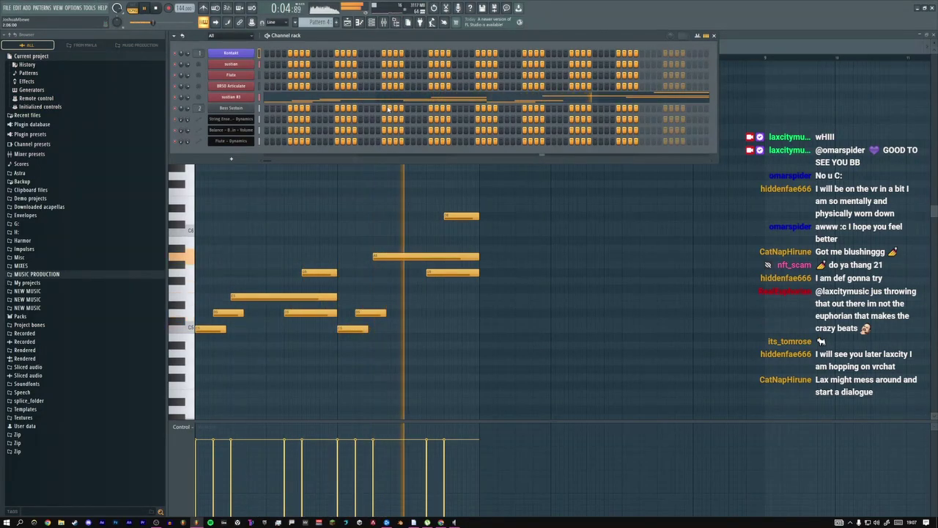
pyautogui.rightClick(458, 217)
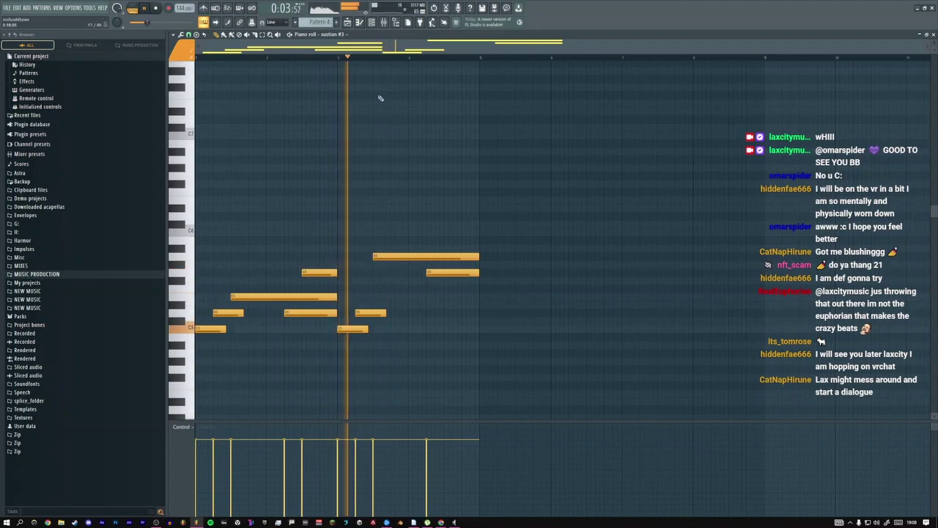
# Switch to the OBS stream chat and reply "wait what" to the viewer's message about making crazy beats
pyautogui.hotkey('alt', 'Tab')
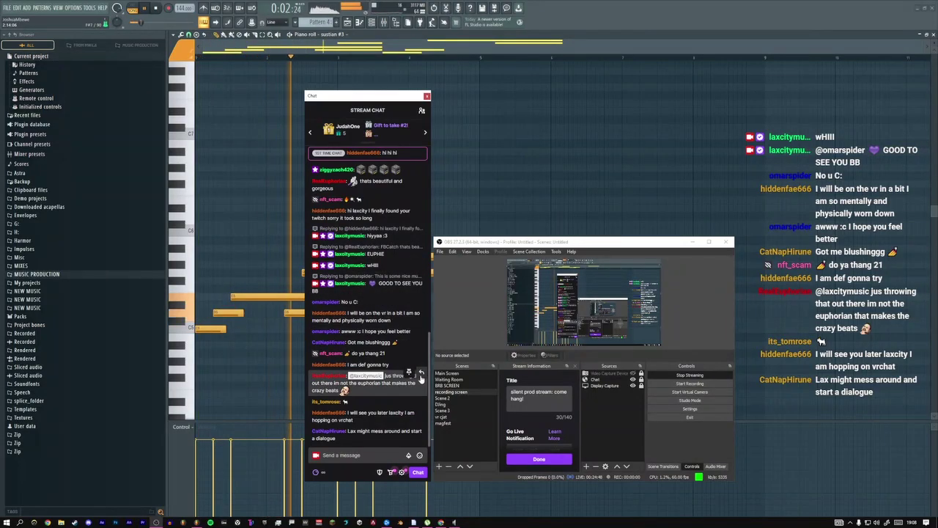
pyautogui.click(421, 374)
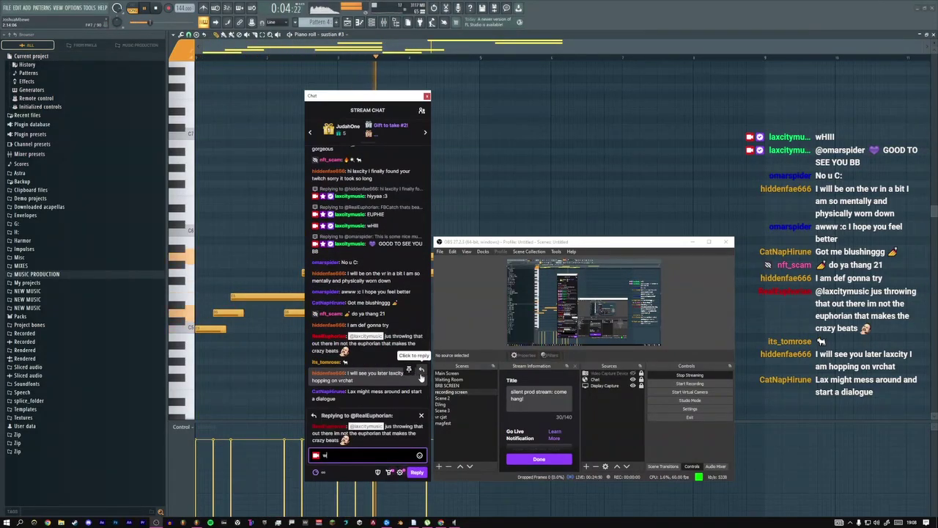
pyautogui.write('wait what')
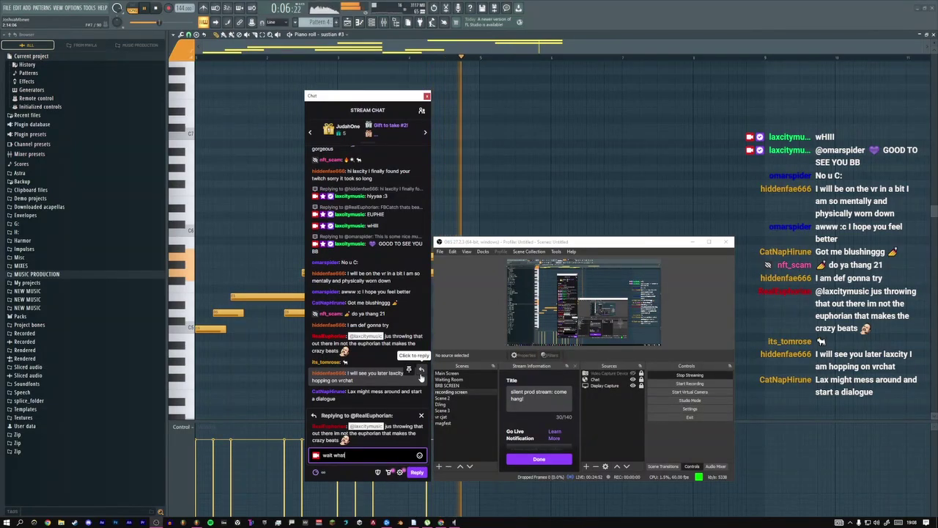
pyautogui.press('Return')
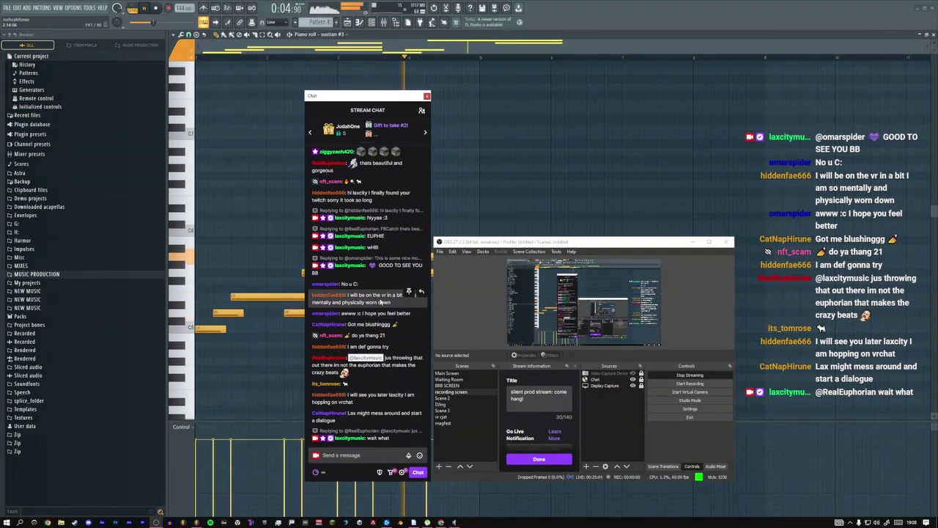
# Read through the recent stream chat and send the messages "thats what spaital audio does?" and "haha damn"
pyautogui.scroll(2, 381, 302)
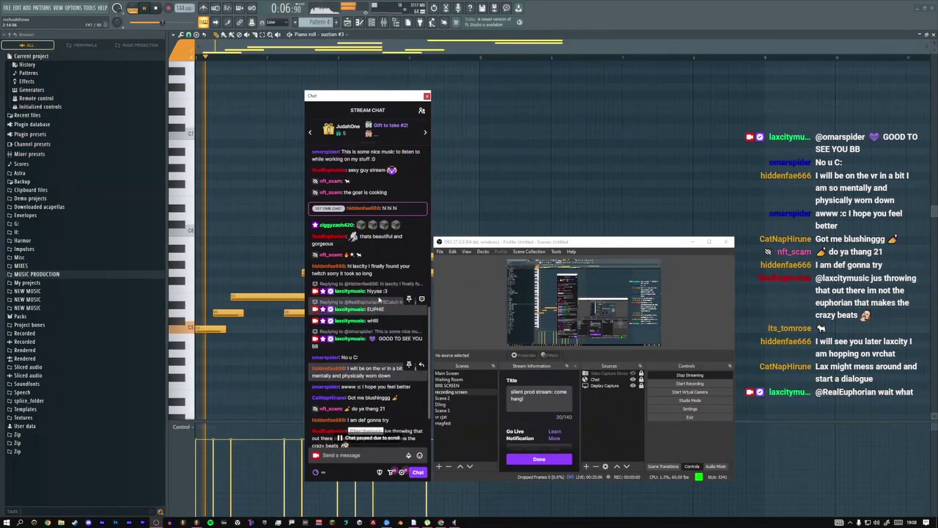
pyautogui.scroll(-3, 380, 301)
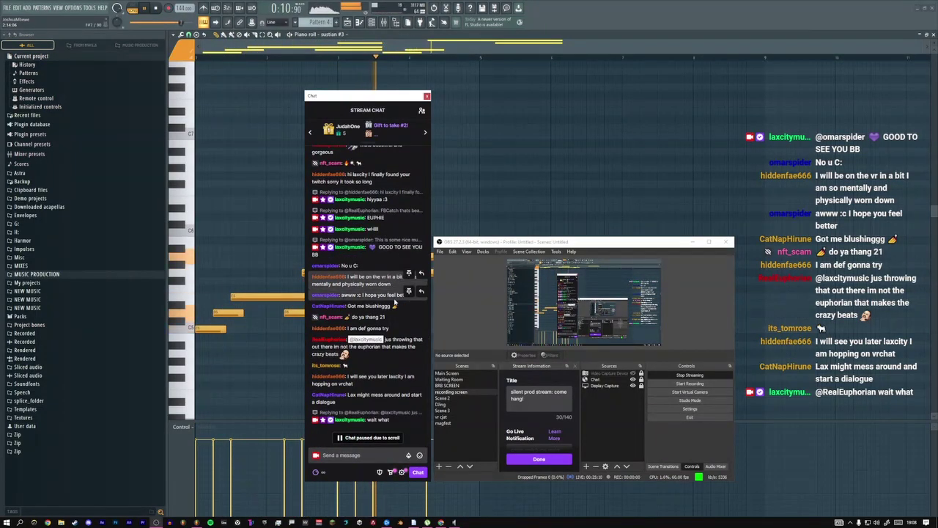
pyautogui.scroll(-1, 414, 290)
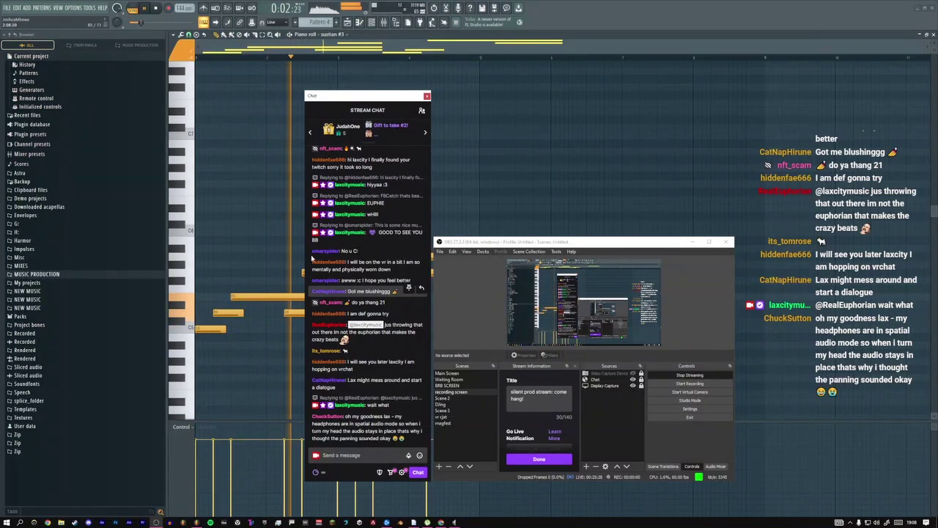
pyautogui.click(350, 454)
pyautogui.write('thats what spaital')
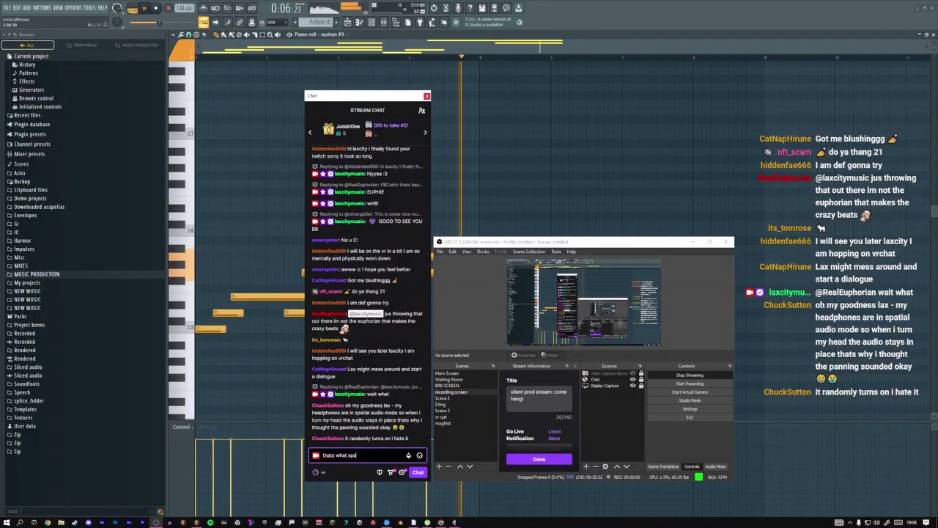
pyautogui.write(' audio dos')
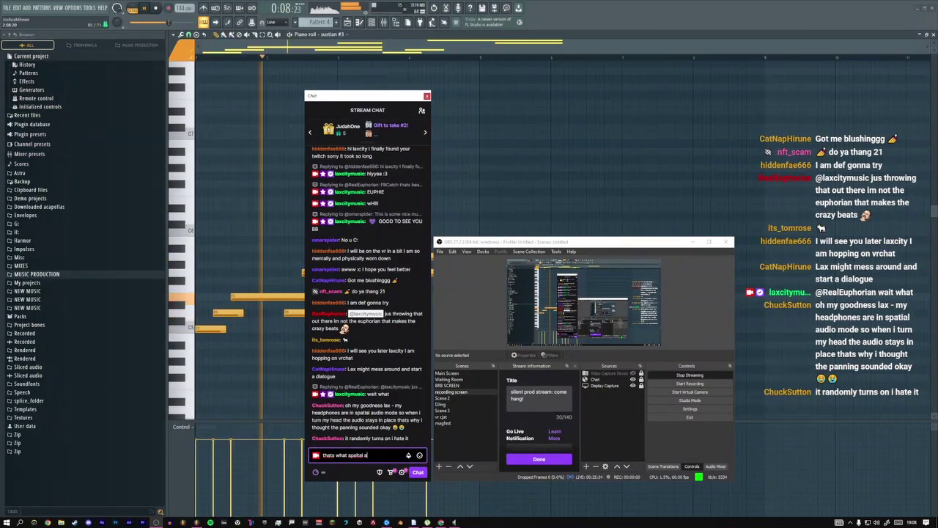
pyautogui.press('BackSpace')
pyautogui.write('es?!')
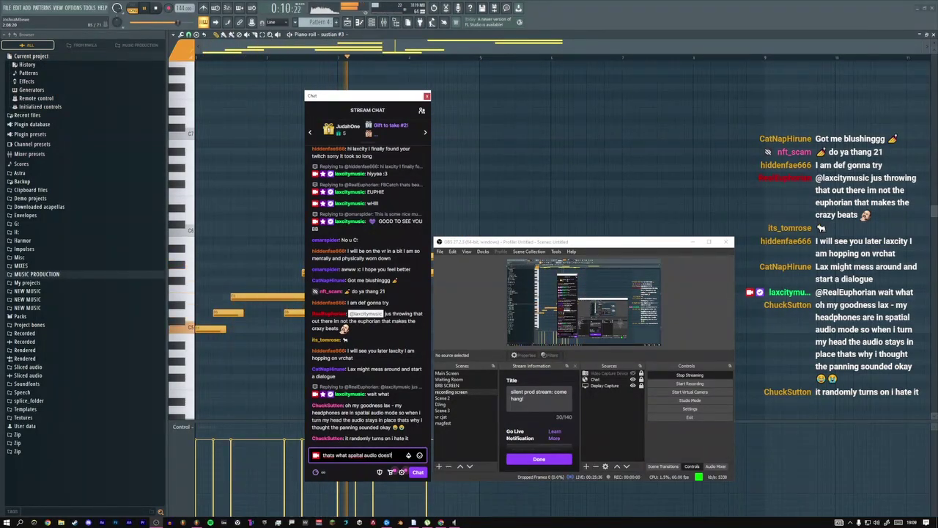
pyautogui.press('Return')
pyautogui.write('haha damn')
pyautogui.press('Return')
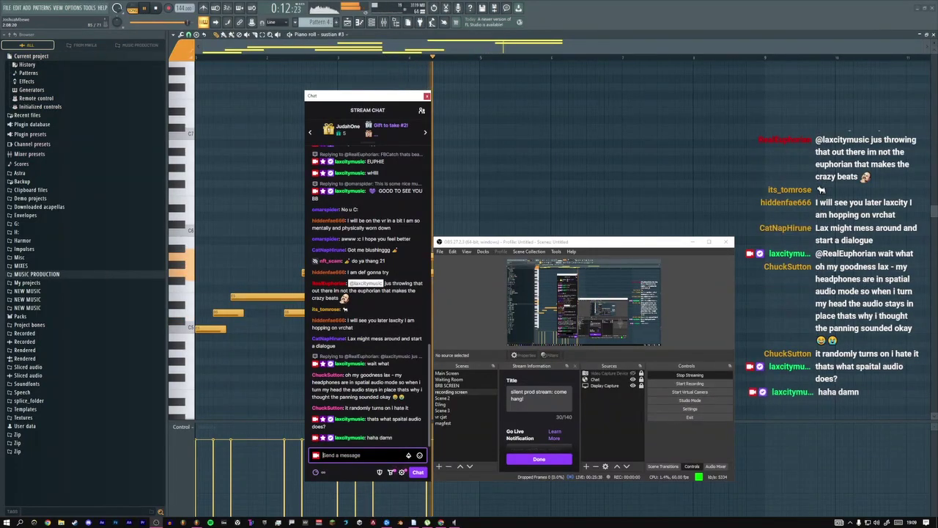
# Send "allg at least you found the culprit :P" in the stream chat and return to FL Studio's piano roll
pyautogui.write('alig')
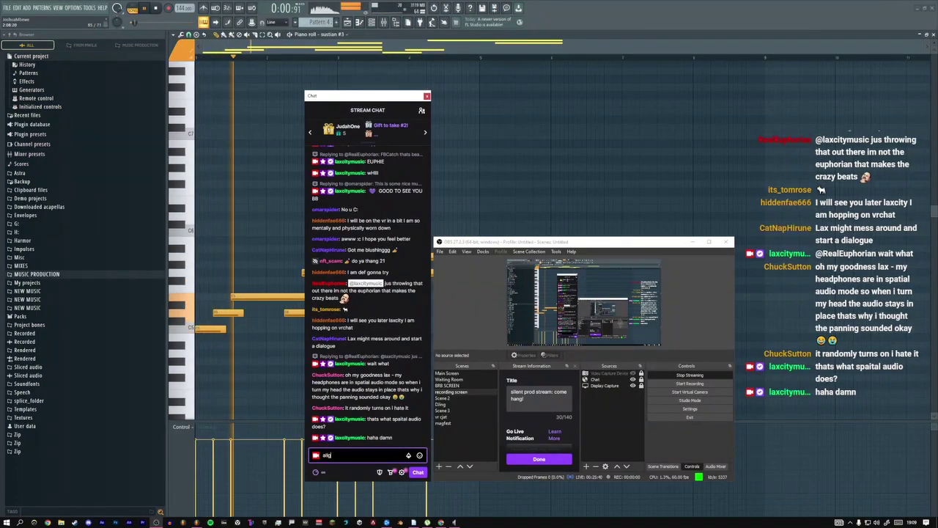
pyautogui.write(' at least')
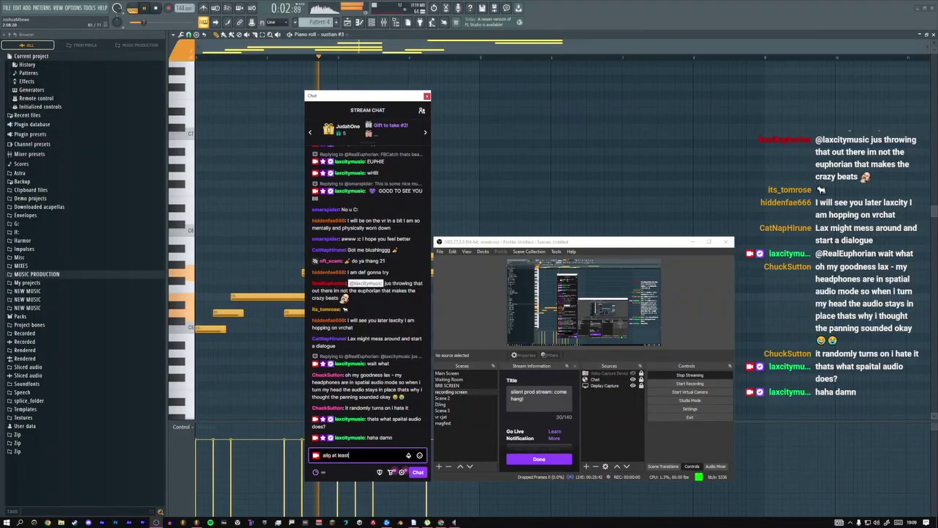
pyautogui.write(' you found the cu')
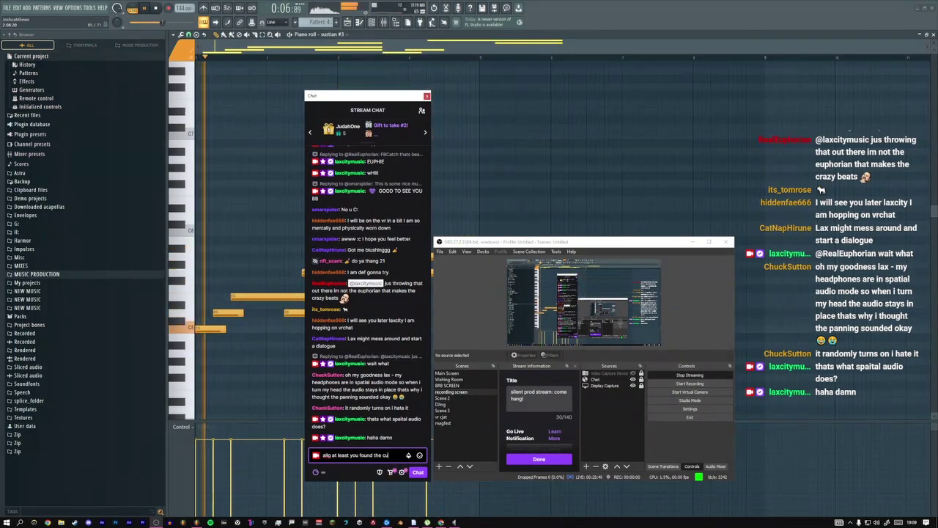
pyautogui.write('lprit :P')
pyautogui.press('Return')
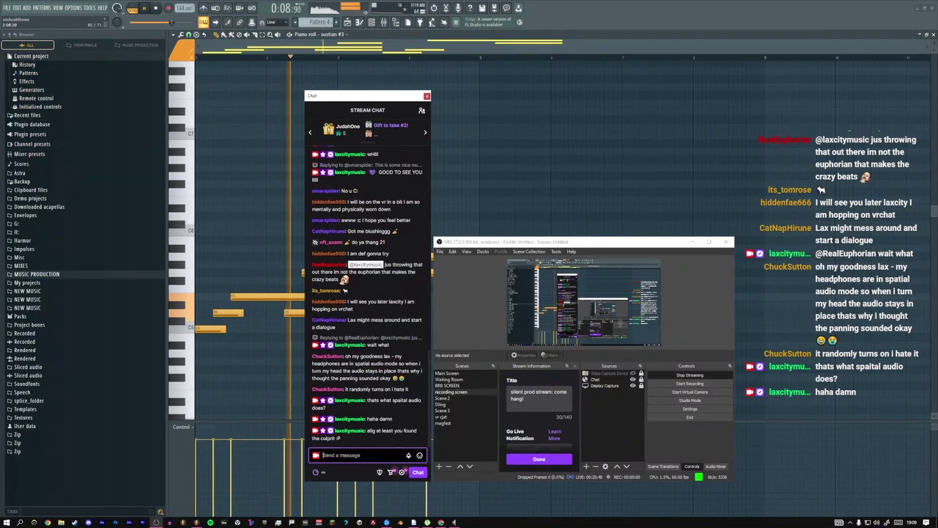
pyautogui.click(233, 248)
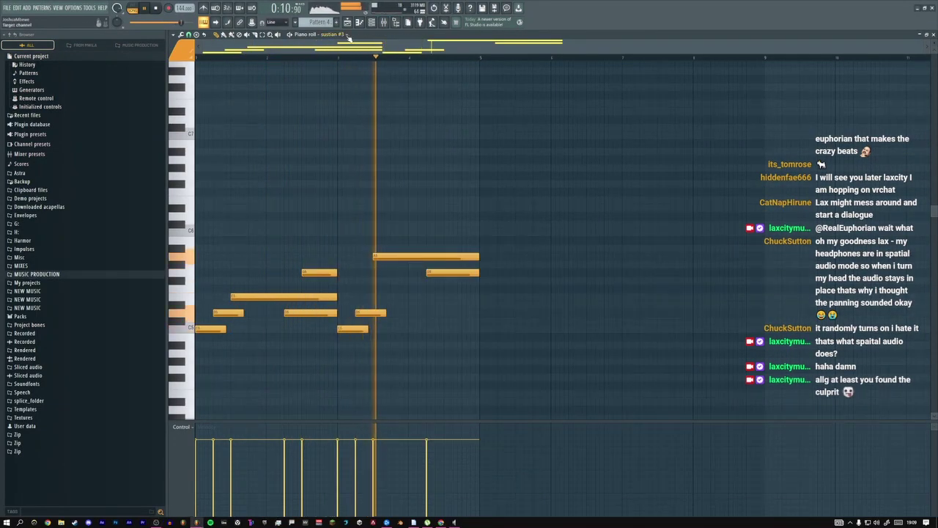
# Set the Far microphone volume to 0.0 dB in the Violas' microphone mixer in Kontakt, and close the plugin
pyautogui.press('F6')
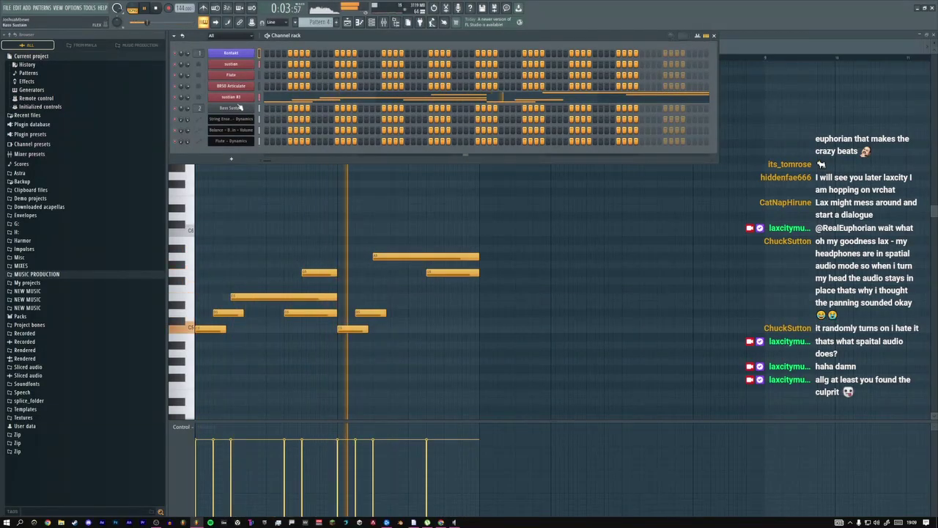
pyautogui.click(231, 53)
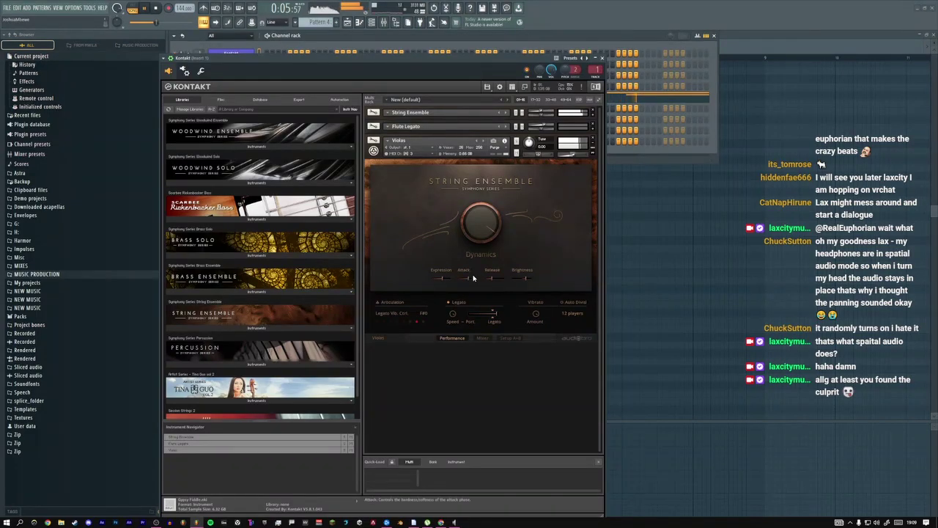
pyautogui.click(481, 338)
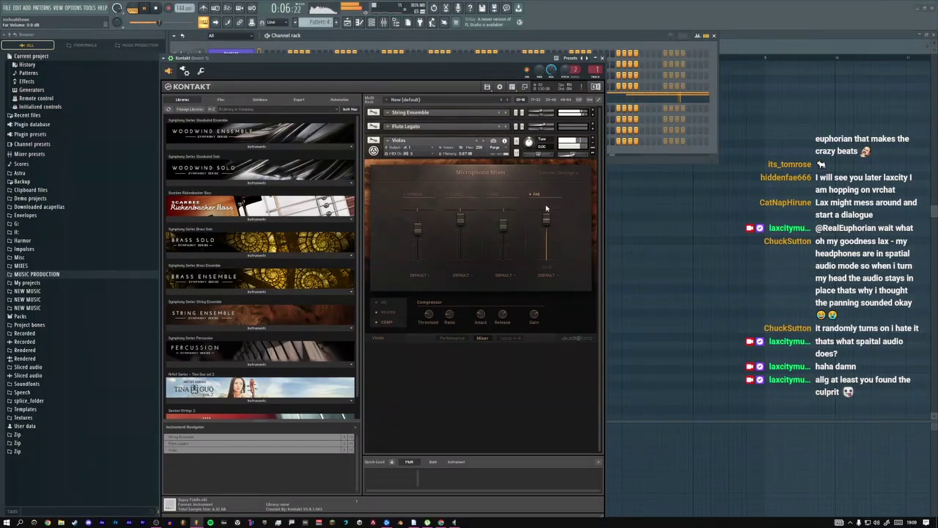
pyautogui.click(602, 57)
# Remove the short D5 note in bar 1, lengthen the opening C5 note, and shift bar 2's G5 note one beat later
pyautogui.press('F5')
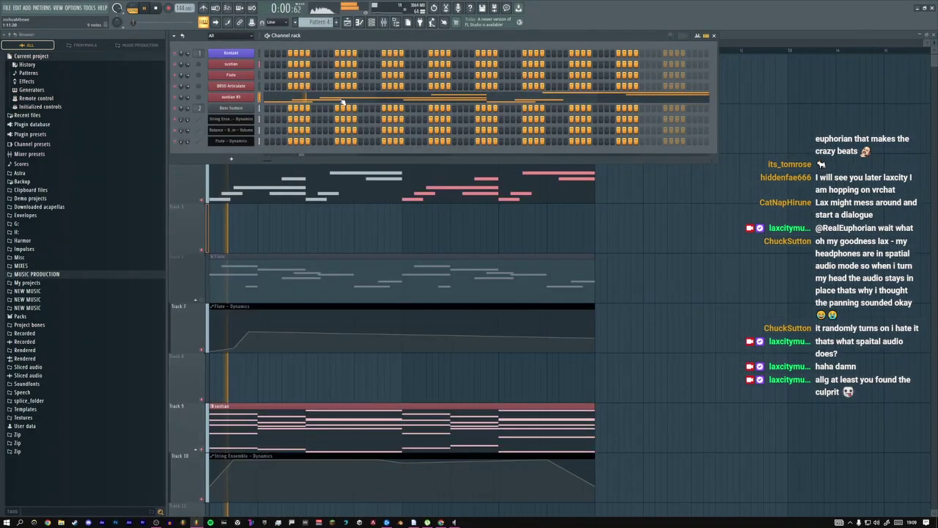
pyautogui.press('F7')
pyautogui.press('space')
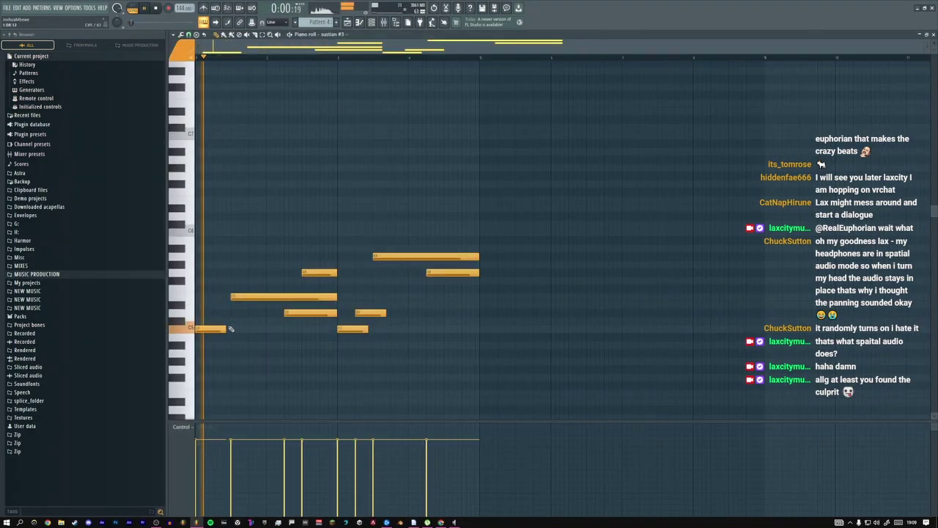
pyautogui.moveTo(261, 329); pyautogui.dragTo(235, 329)
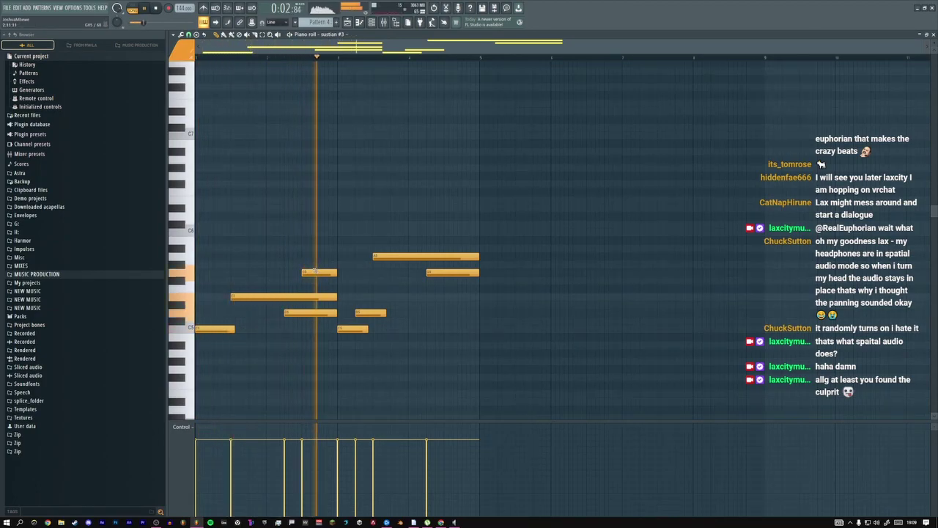
pyautogui.moveTo(311, 272); pyautogui.dragTo(329, 272)
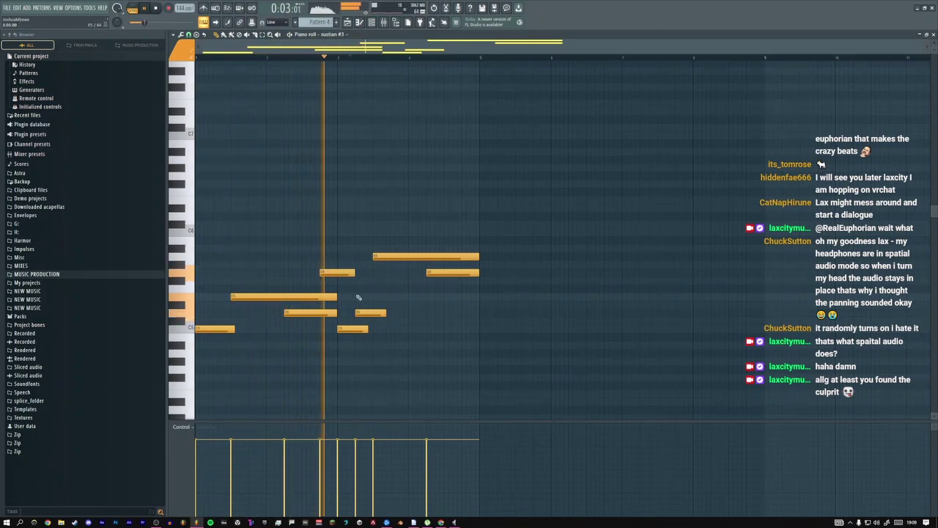
# Delete the remaining notes in bars 3 and 4 and replace them with a copy of the revised two-bar phrase
pyautogui.rightClick(371, 312)
pyautogui.rightClick(425, 257)
pyautogui.rightClick(450, 273)
pyautogui.rightClick(353, 329)
pyautogui.hotkey('ctrl', 'a')
pyautogui.moveTo(199, 329); pyautogui.dragTo(342, 326)
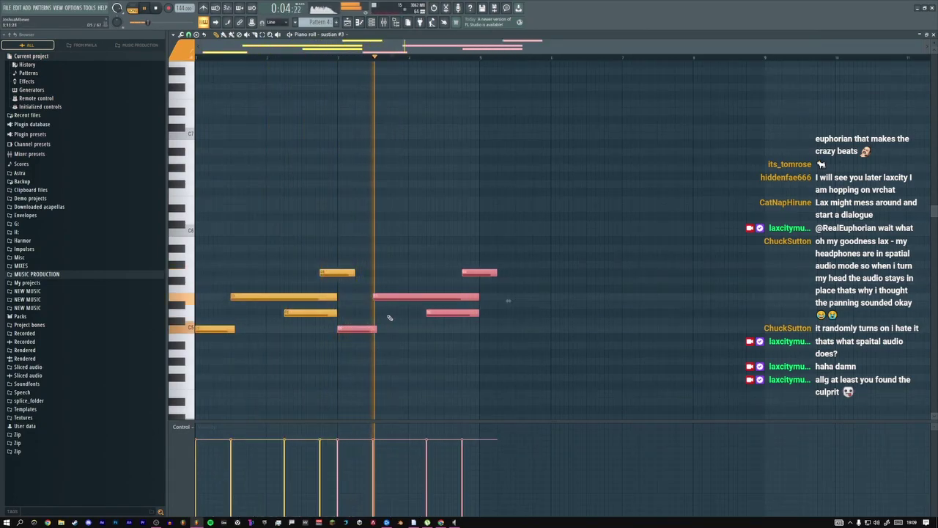
pyautogui.click(425, 286)
# Play back the melody, raise bar 4's D5 note to G5 in place of the short G5, and end it at bar 5
pyautogui.press('space')
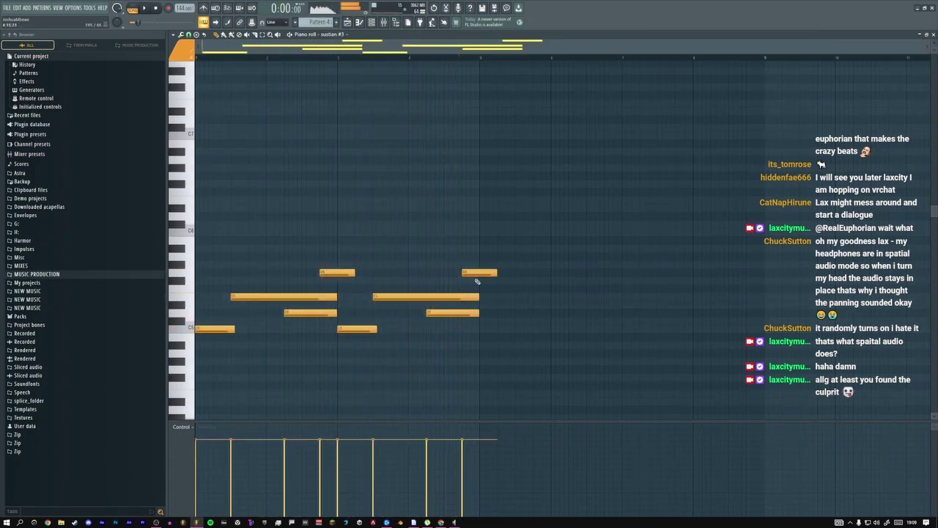
pyautogui.press('space')
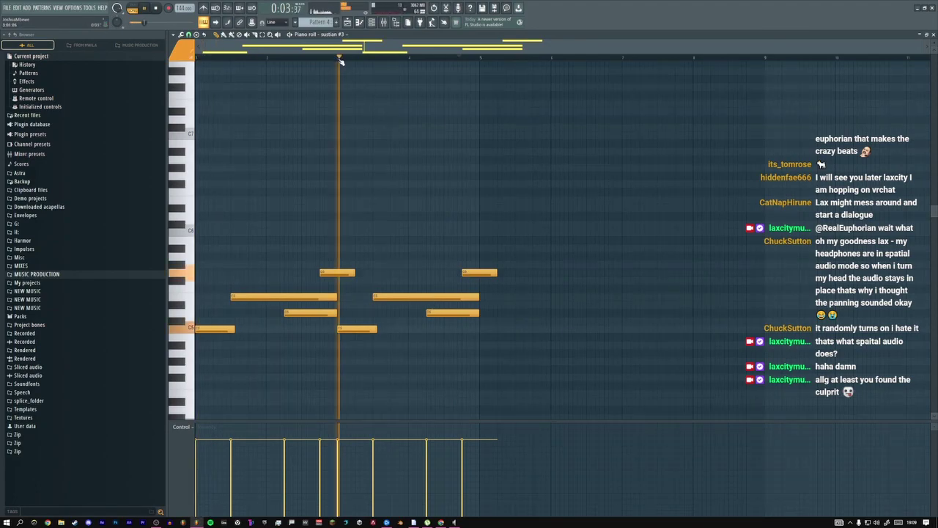
pyautogui.moveTo(433, 312); pyautogui.dragTo(432, 279)
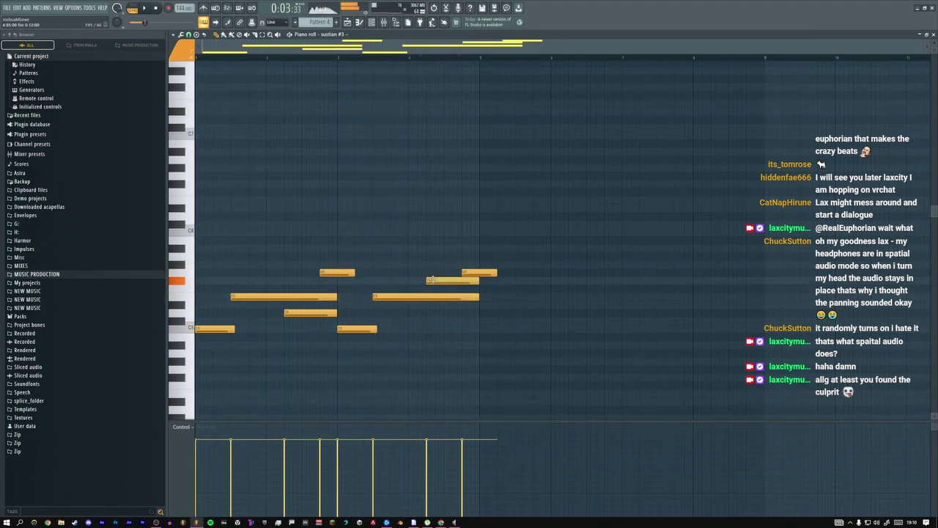
pyautogui.press('space')
pyautogui.moveTo(496, 272); pyautogui.dragTo(479, 272)
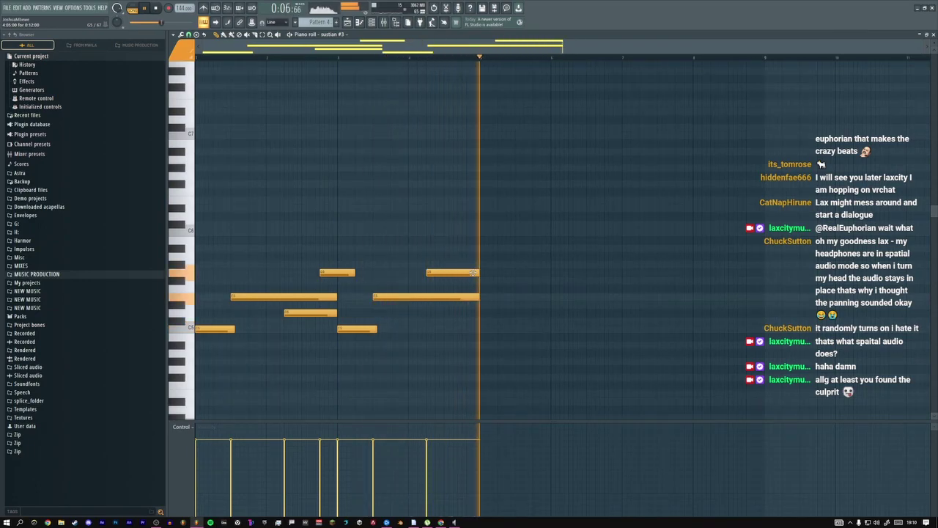
# Solo the Pattern 4 melody track and create an automation clip for the sustian #3 channel's Dynamics control
pyautogui.press('F5')
pyautogui.press('F6')
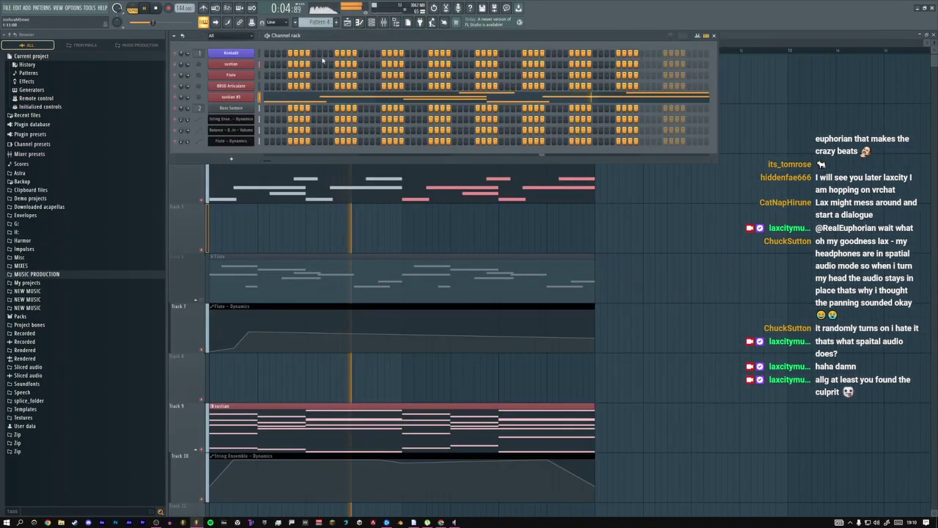
pyautogui.press('F6')
pyautogui.press('F6')
pyautogui.press('space')
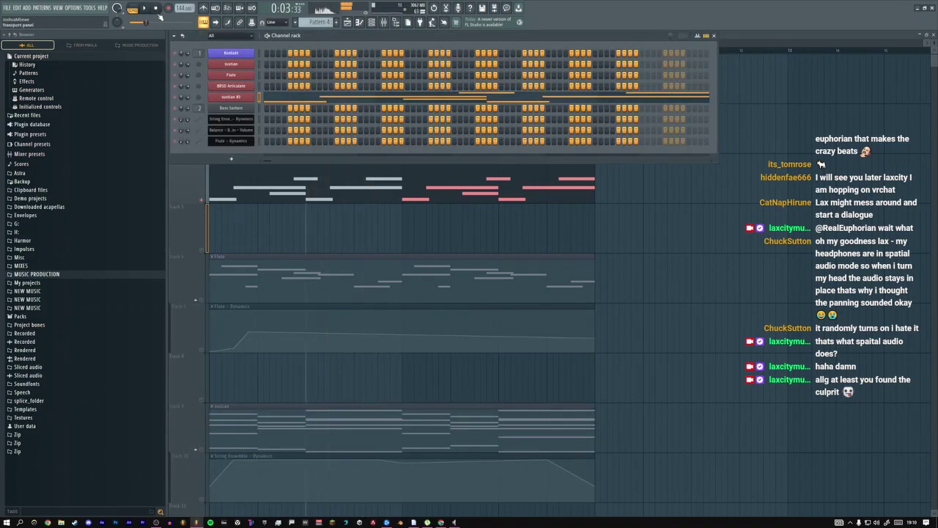
pyautogui.click(231, 96)
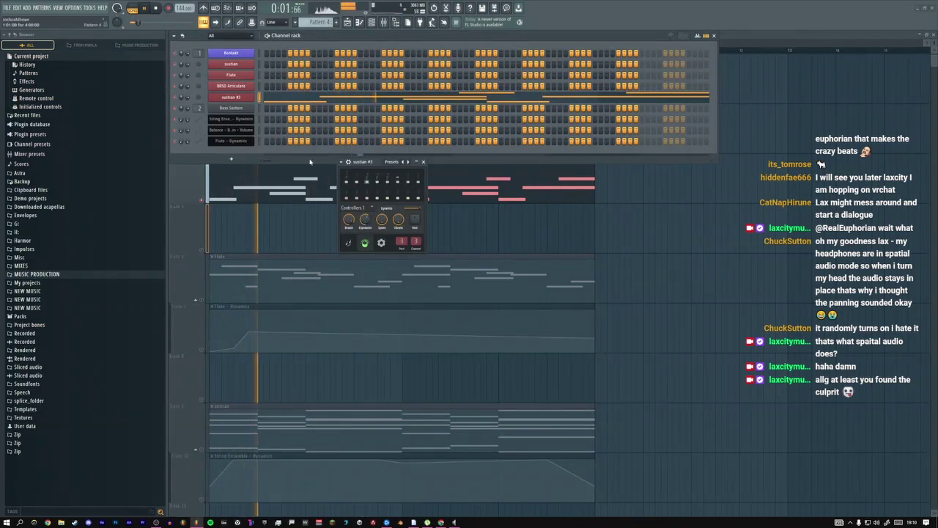
pyautogui.moveTo(397, 214); pyautogui.dragTo(396, 208)
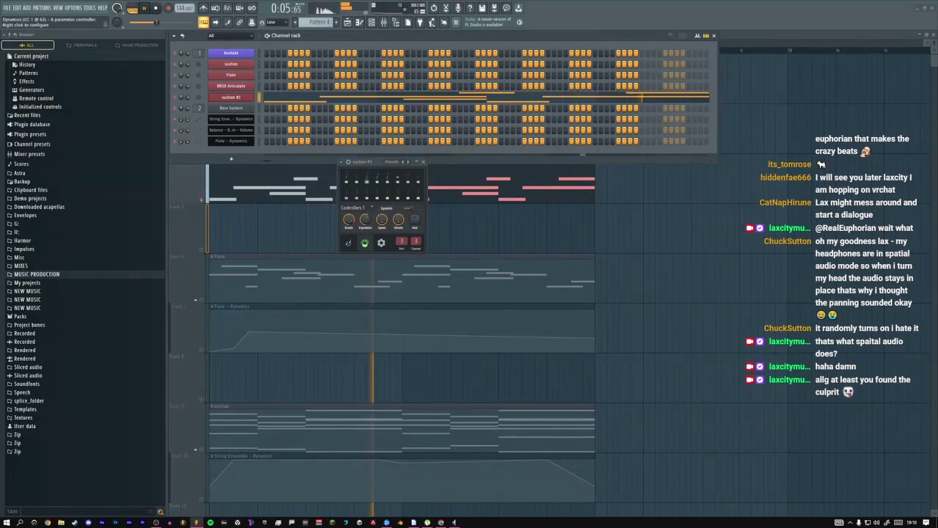
pyautogui.click(424, 162)
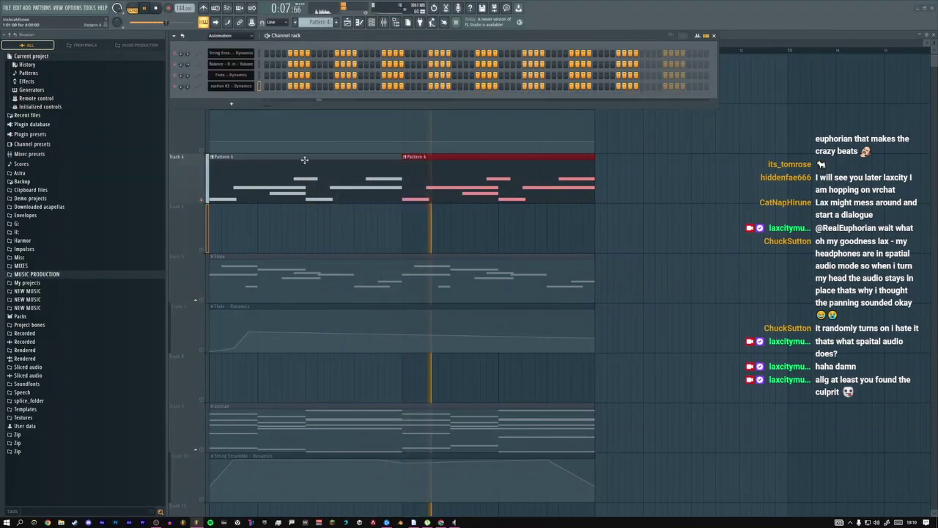
# Place the Dynamics automation directly below the melody clips and shape it with peaks in bar 2 and just before bar 5, dipping before bar 3
pyautogui.moveTo(197, 143); pyautogui.dragTo(394, 159)
pyautogui.press('F6')
pyautogui.press('space')
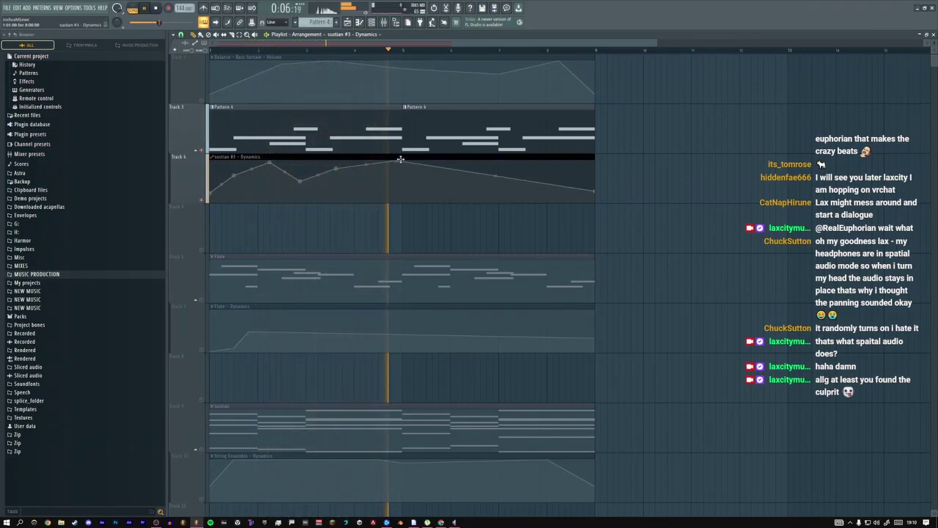
# Merge the two Pattern 4 clips into a single clip and extend bar 4's E5 note slightly past the start of bar 5
pyautogui.click(414, 143)
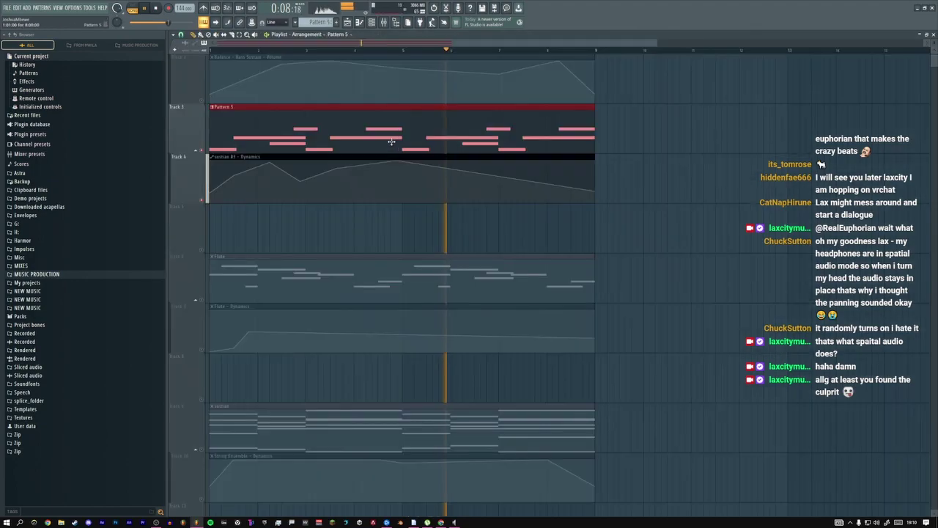
pyautogui.doubleClick(415, 143)
pyautogui.press('space')
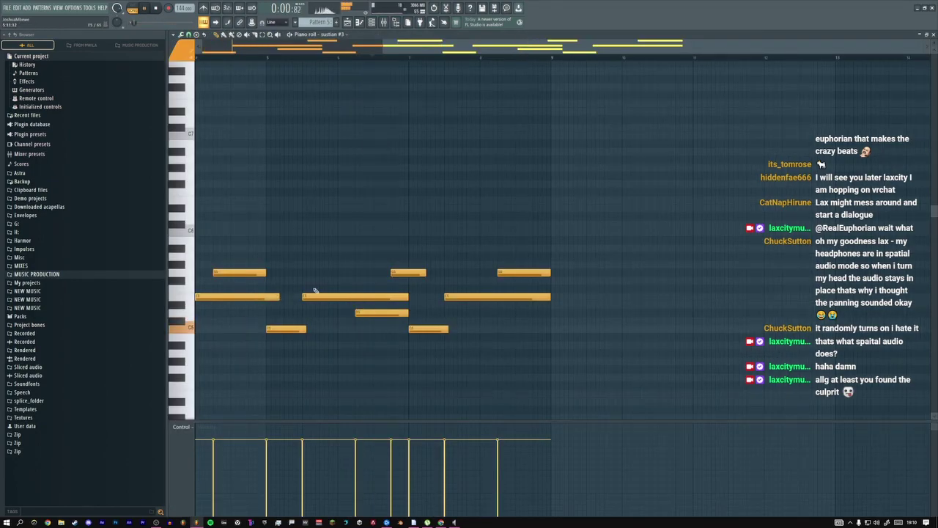
pyautogui.press('F5')
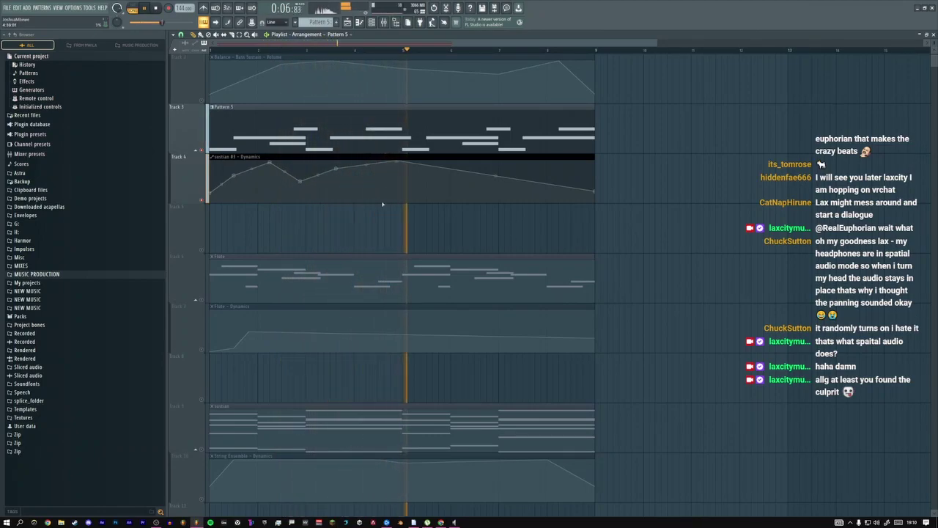
# Raise the sustian #3 Dynamics curve across bars 5 to 8, holding it high until a steep drop at the very end
pyautogui.click(474, 162)
pyautogui.moveTo(495, 176); pyautogui.dragTo(498, 160)
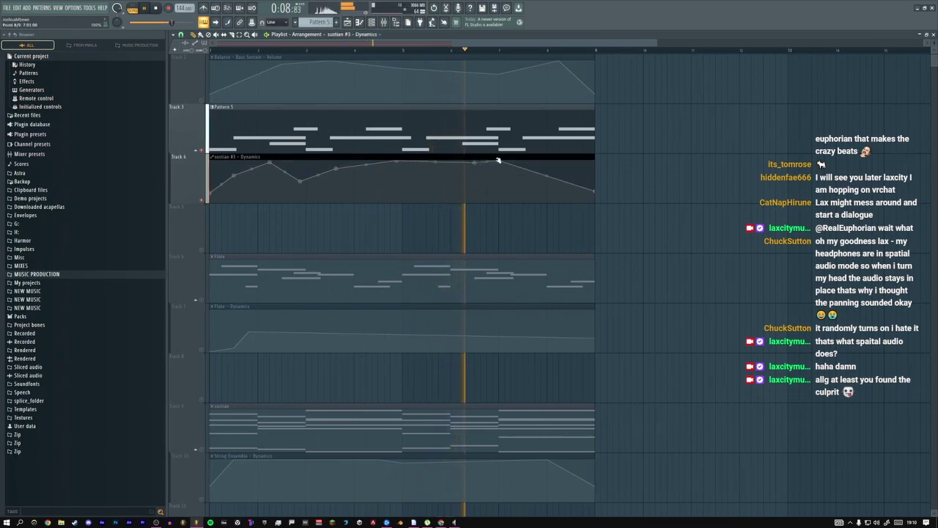
pyautogui.click(564, 161)
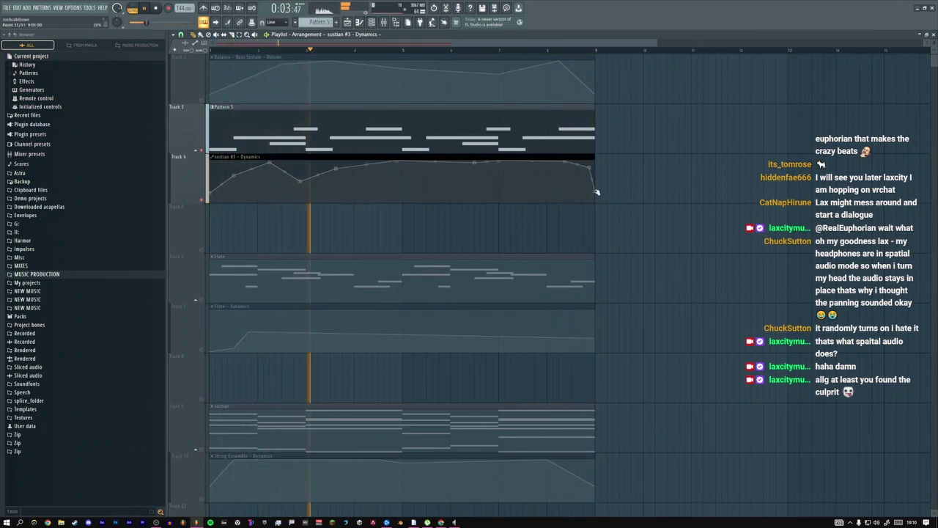
# Unsolo the melody track and play back the full arrangement
pyautogui.click(202, 150)
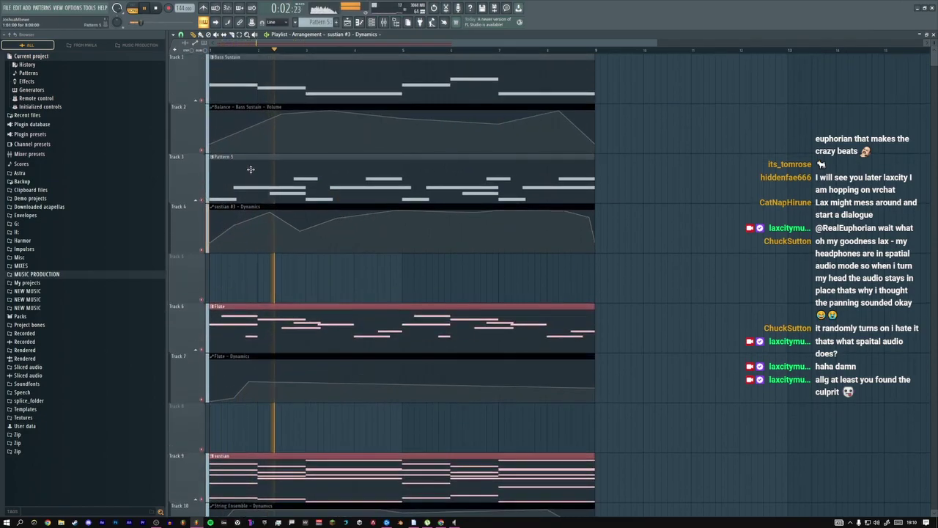
pyautogui.scroll(1, 256, 172)
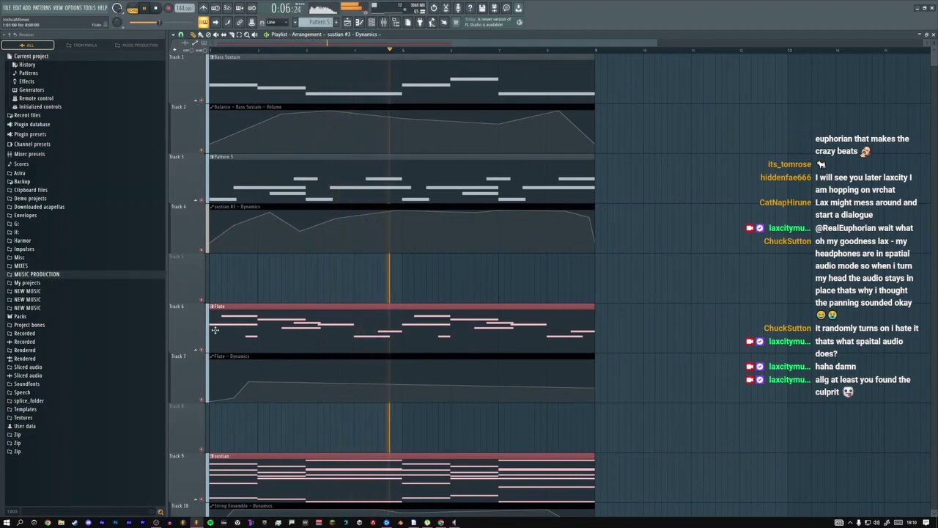
pyautogui.press('space')
# In the Flute pattern, move bar 1's A6 note down to G6 and one beat later, and delete the short A5 and bar 2's G6
pyautogui.doubleClick(253, 323)
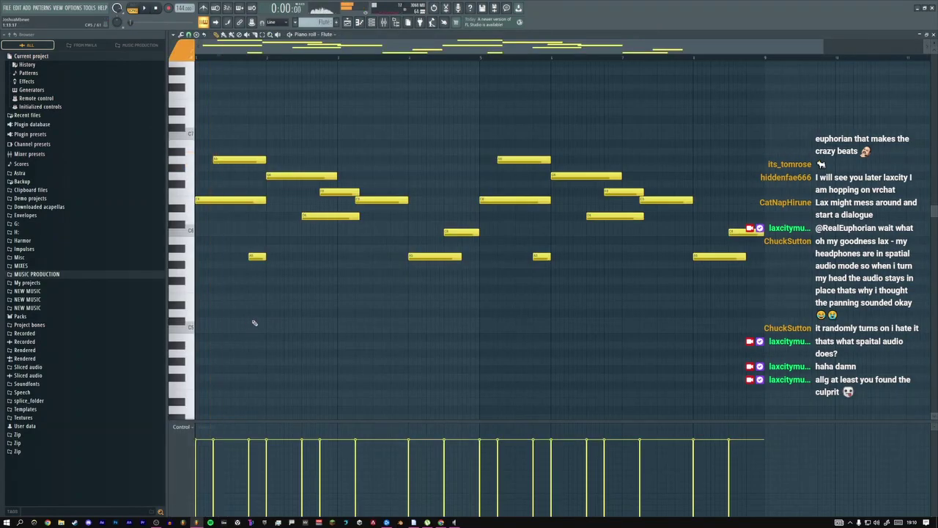
pyautogui.press('space')
pyautogui.moveTo(227, 159); pyautogui.dragTo(245, 176)
pyautogui.rightClick(278, 176)
pyautogui.rightClick(265, 256)
pyautogui.press('space')
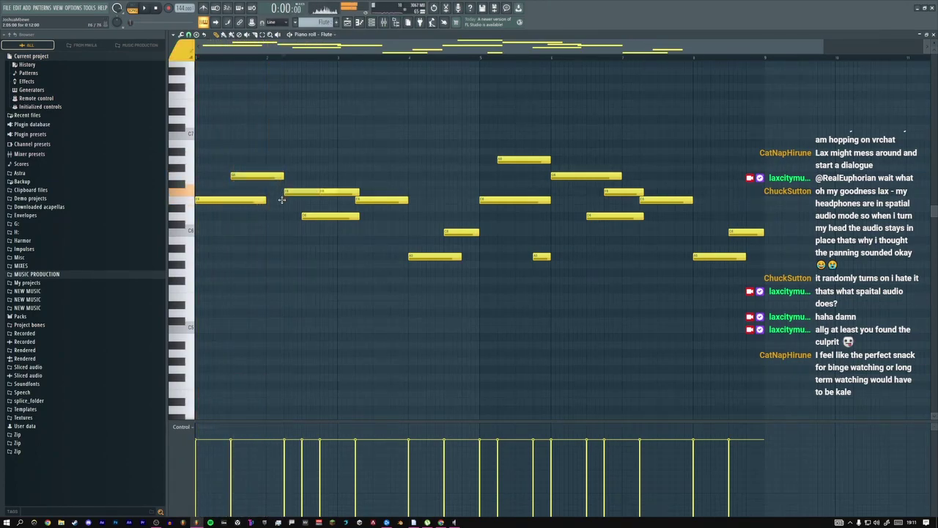
# Shift bar 2's D6 flute note one beat earlier so it ends at bar 3, and delete the overlapping F6 notes
pyautogui.press('space')
pyautogui.moveTo(358, 216); pyautogui.dragTo(336, 215)
pyautogui.rightClick(339, 192)
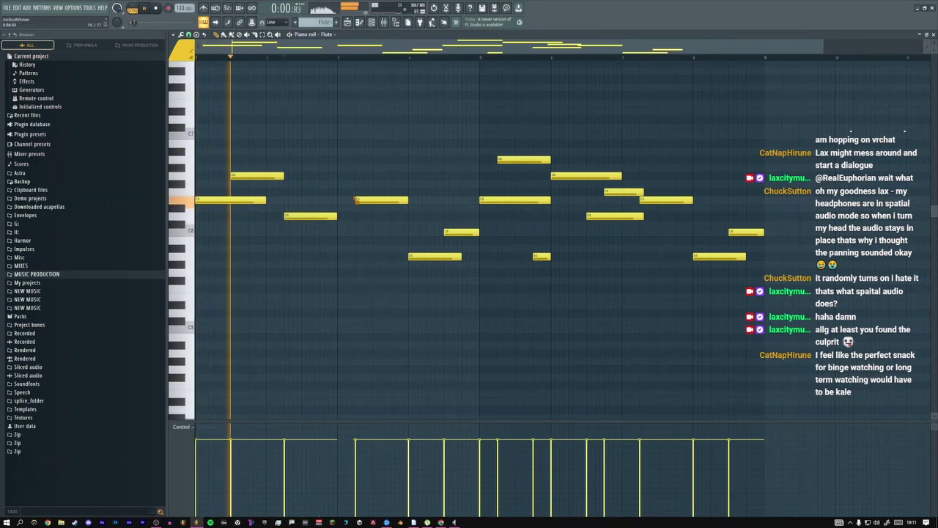
# Delete all flute notes from bar 3 onward and lengthen the G6 note to overlap the start of the D6
pyautogui.rightClick(381, 200)
pyautogui.rightClick(435, 255)
pyautogui.moveTo(283, 176); pyautogui.dragTo(292, 175)
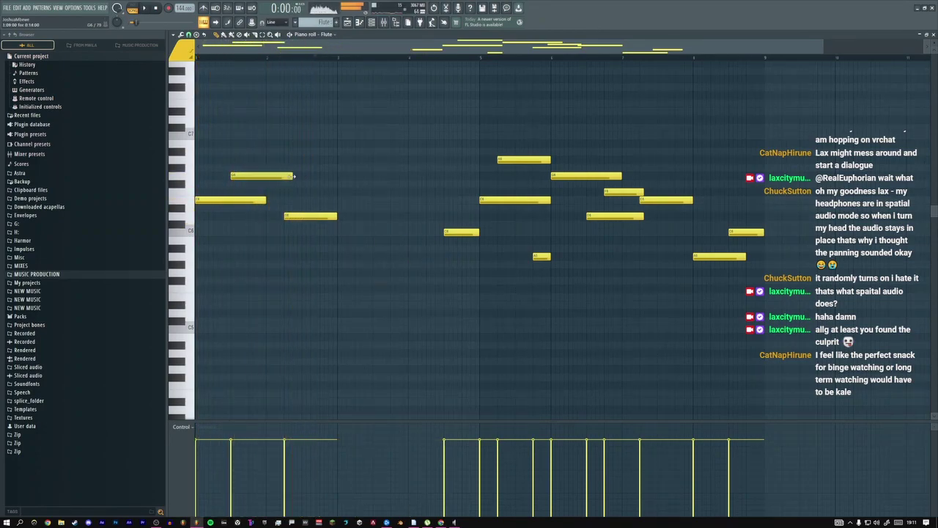
pyautogui.rightClick(533, 160)
pyautogui.moveTo(506, 146); pyautogui.dragTo(780, 351)
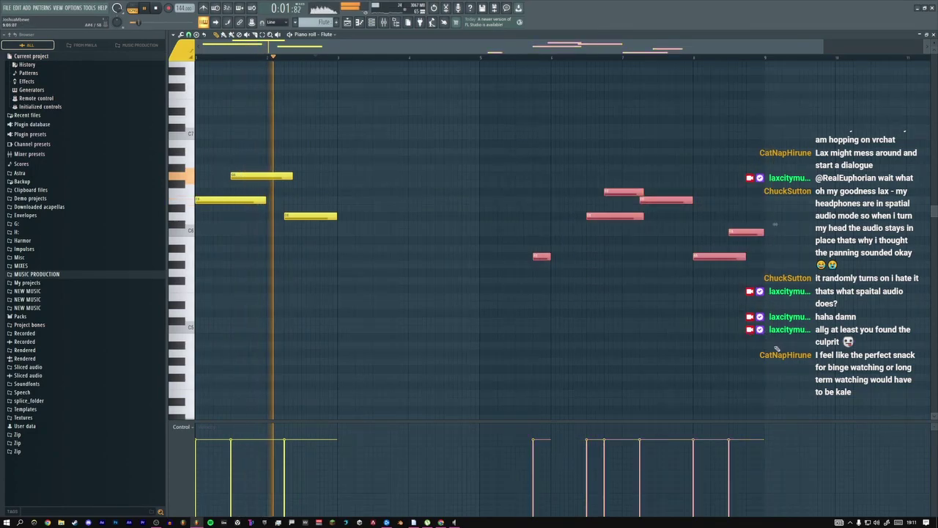
# Try a long flute note from the end of bar 2 to bar 4, first at F6 and then at E6
pyautogui.moveTo(376, 206); pyautogui.dragTo(407, 192)
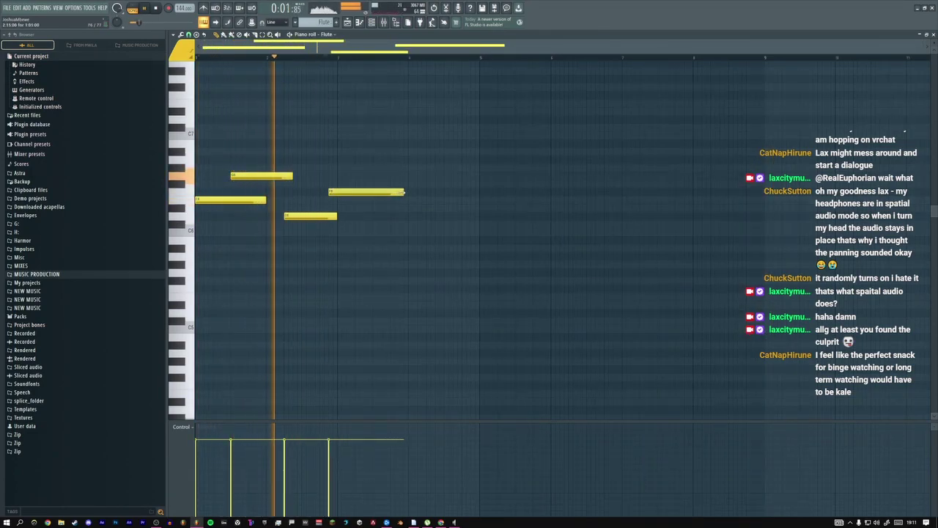
pyautogui.press('space')
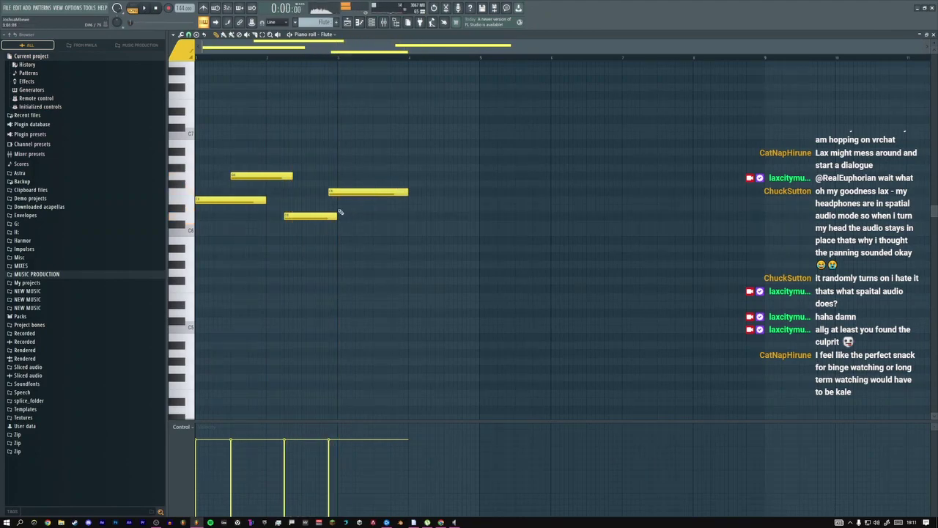
pyautogui.moveTo(334, 194); pyautogui.dragTo(333, 200)
pyautogui.press('space')
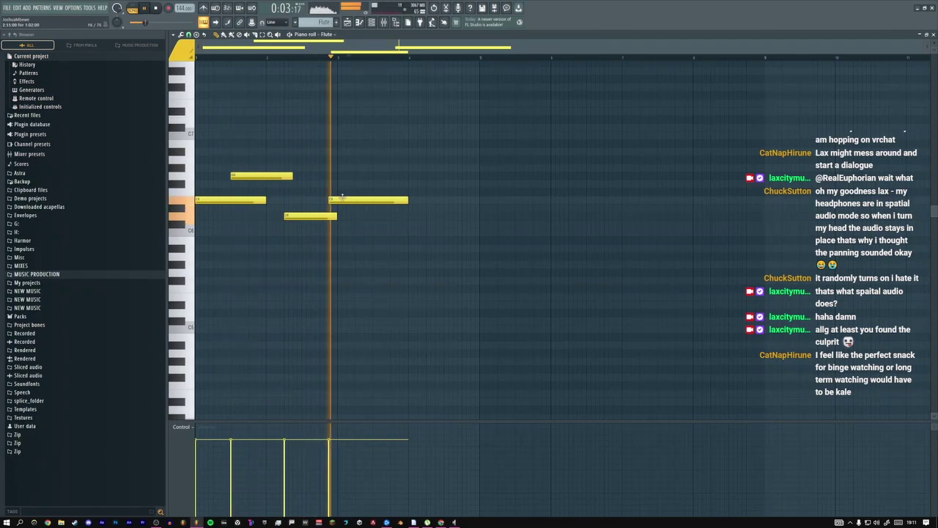
pyautogui.rightClick(333, 200)
# Extend the flute's D6 note to bar 4 and add a C6 note from bar 3 to bar 5
pyautogui.press('space')
pyautogui.press('space')
pyautogui.moveTo(333, 217); pyautogui.dragTo(404, 216)
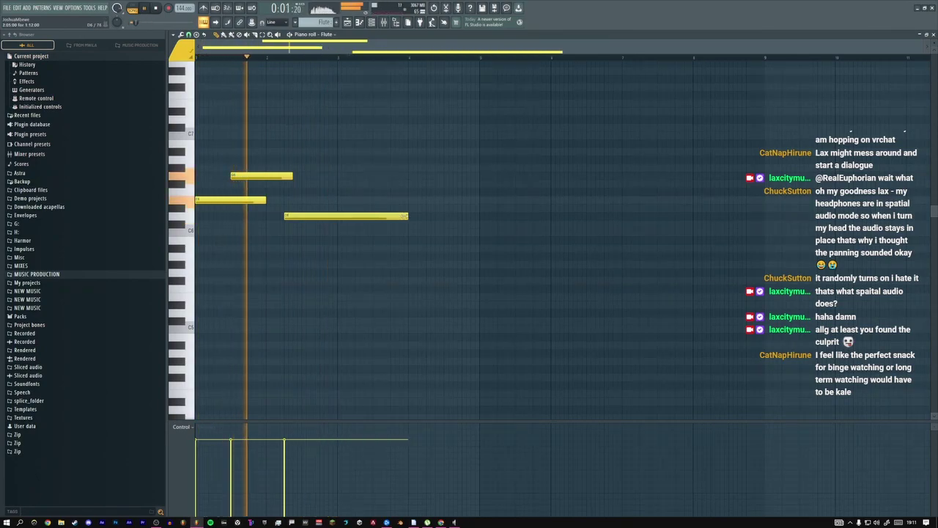
pyautogui.click(337, 240)
pyautogui.press('space')
pyautogui.moveTo(337, 239); pyautogui.dragTo(337, 232)
pyautogui.press('space')
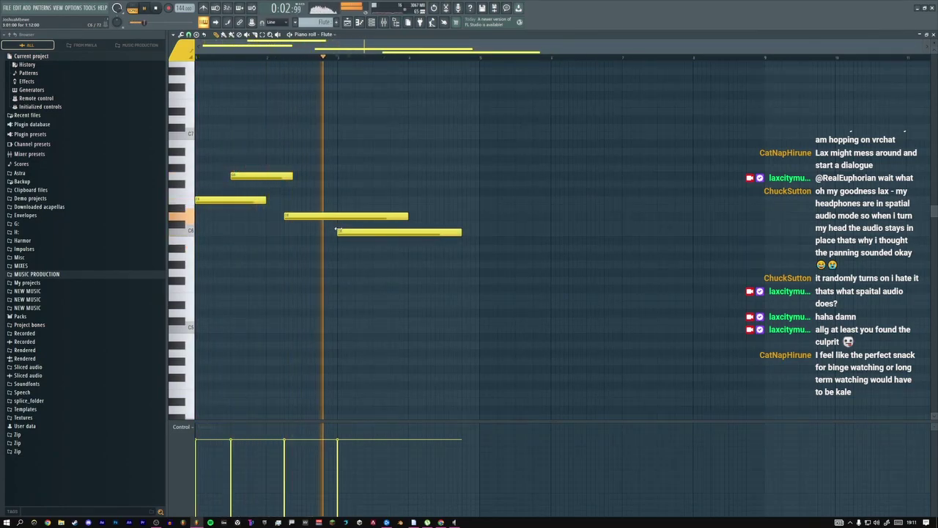
pyautogui.moveTo(460, 233); pyautogui.dragTo(479, 234)
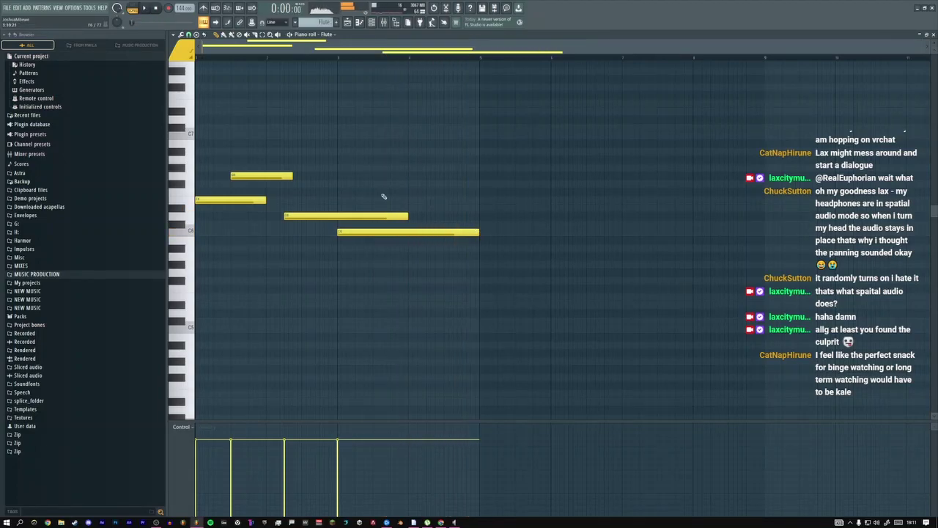
# Repeat the Flute clip in bars 5 to 8 and add a raised point at bar 5 in the Flute Dynamics automation
pyautogui.press('F5')
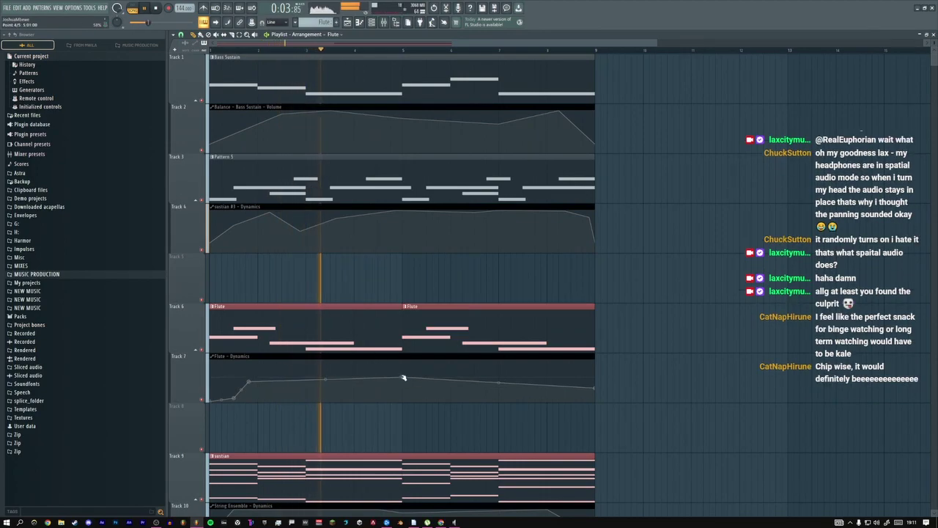
pyautogui.moveTo(403, 377); pyautogui.dragTo(403, 370)
pyautogui.press('space')
pyautogui.press('space')
pyautogui.press('space')
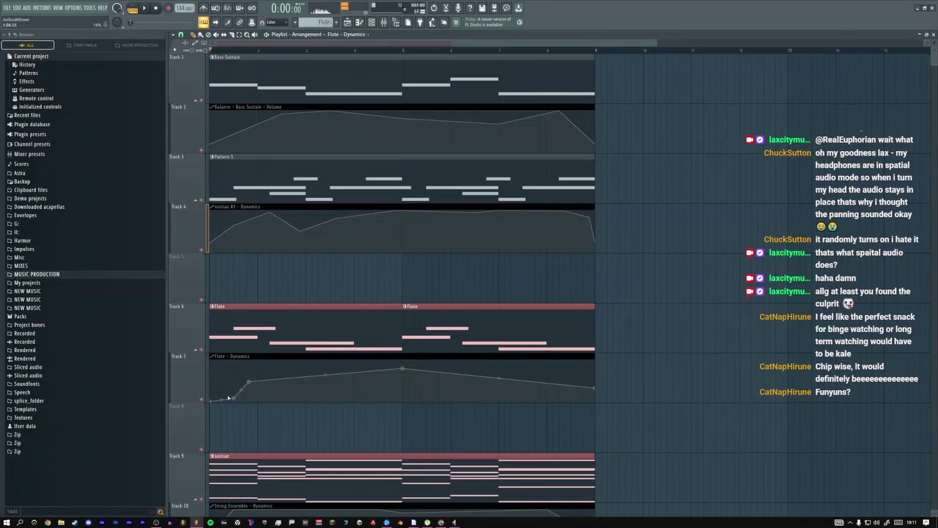
# Reshape the Flute Dynamics curve with a quick rise early in bar 1, a level stretch to bar 3, and a lower bar 5 peak
pyautogui.press('space')
pyautogui.press('space')
pyautogui.press('space')
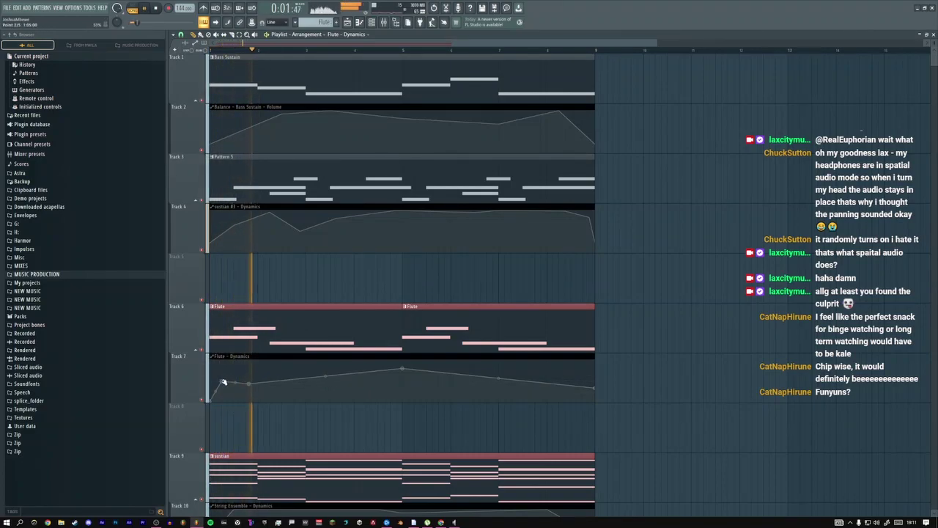
pyautogui.moveTo(249, 383); pyautogui.dragTo(307, 384)
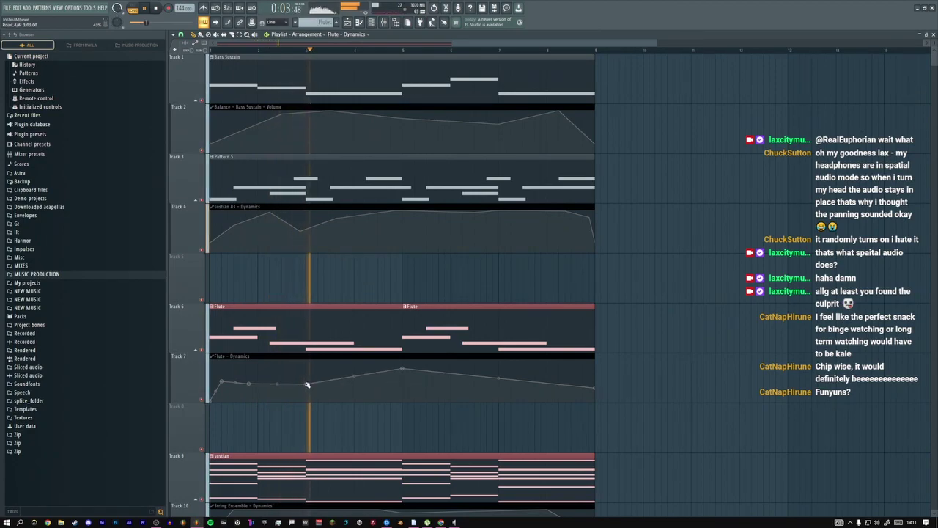
pyautogui.moveTo(402, 372); pyautogui.dragTo(403, 378)
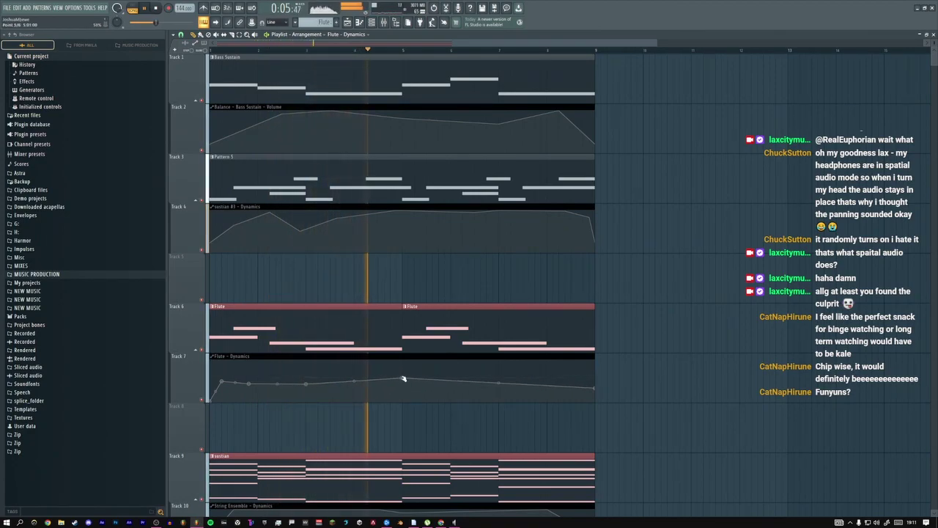
# Merge the two Flute clips into one eight-bar clip, and open the sustian #3 melody notes with the channel list showing
pyautogui.click(386, 330)
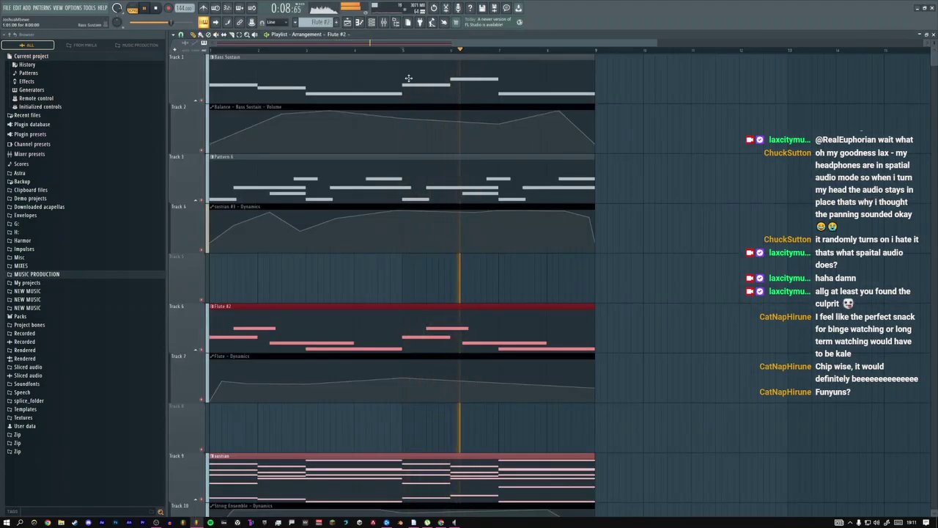
pyautogui.doubleClick(423, 178)
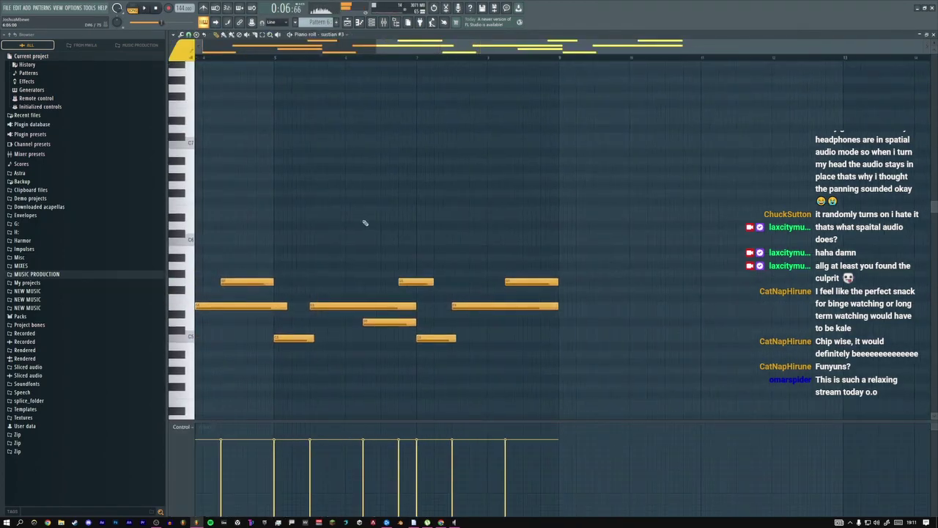
pyautogui.click(362, 24)
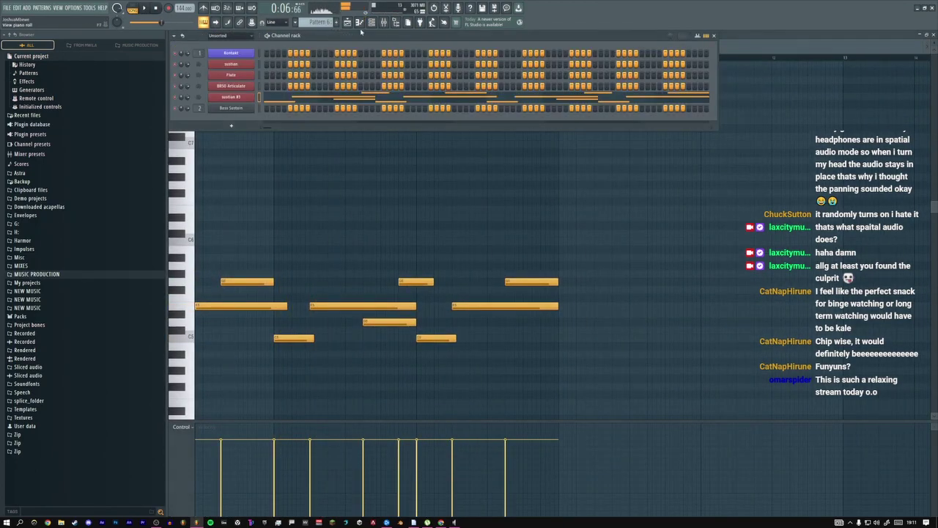
# Clone the sustian #3 channel and close the clone's plugin window
pyautogui.rightClick(252, 96)
pyautogui.click(265, 167)
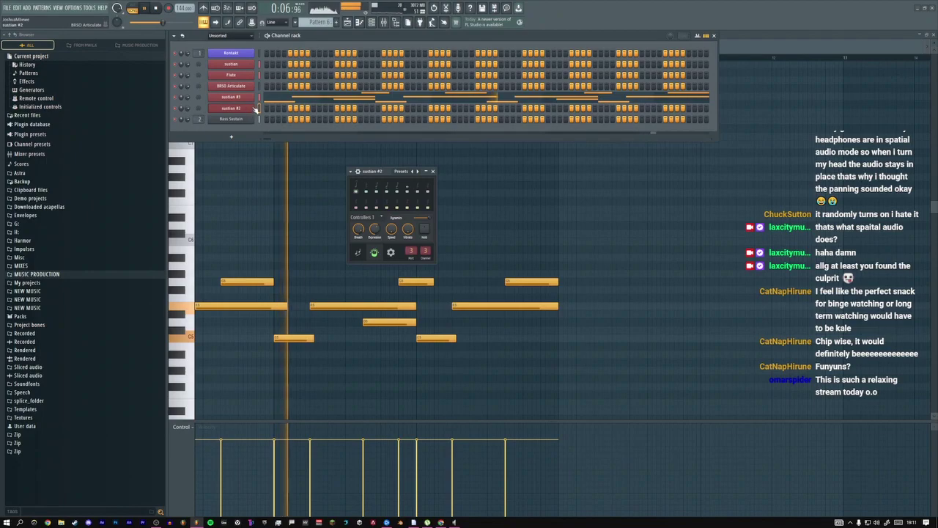
pyautogui.press('F6')
pyautogui.click(439, 172)
# Add a two-bar E6 note starting on beat 3 of bar 5 in the cloned channel, and play it back
pyautogui.moveTo(302, 216)
pyautogui.mouseDown()
pyautogui.moveTo(318, 216)
pyautogui.moveTo(314, 209)
pyautogui.mouseUp()
pyautogui.press('space')
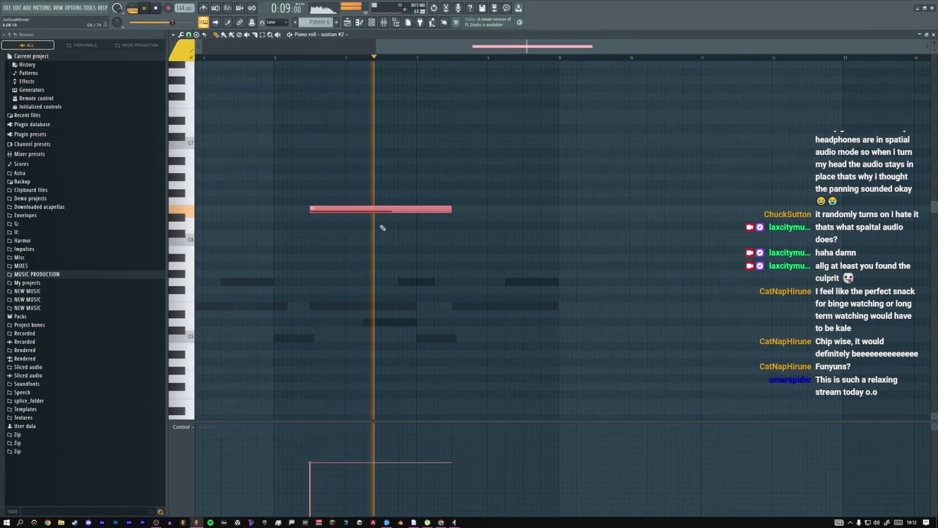
pyautogui.press('space')
pyautogui.press('space')
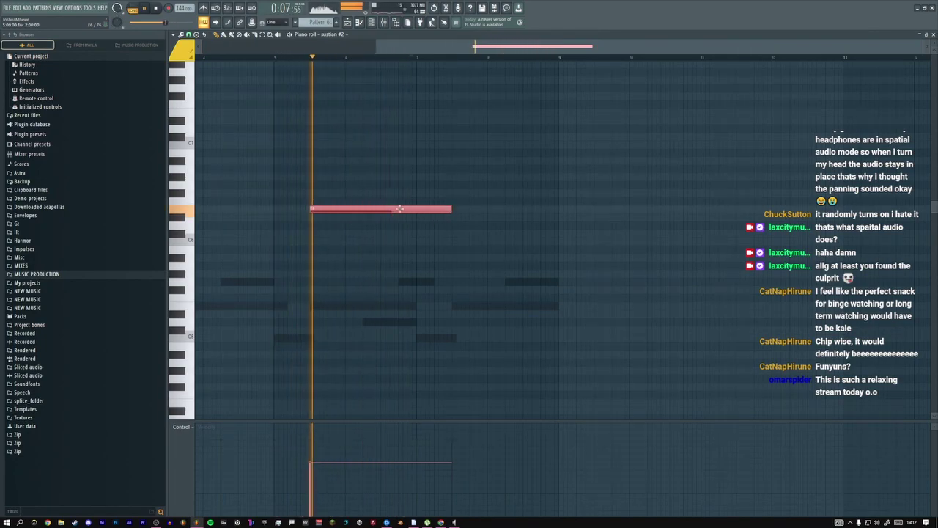
# Try the cloned channel's long note at G6 during playback, and delete that note
pyautogui.press('space')
pyautogui.moveTo(330, 209); pyautogui.dragTo(330, 182)
pyautogui.press('space')
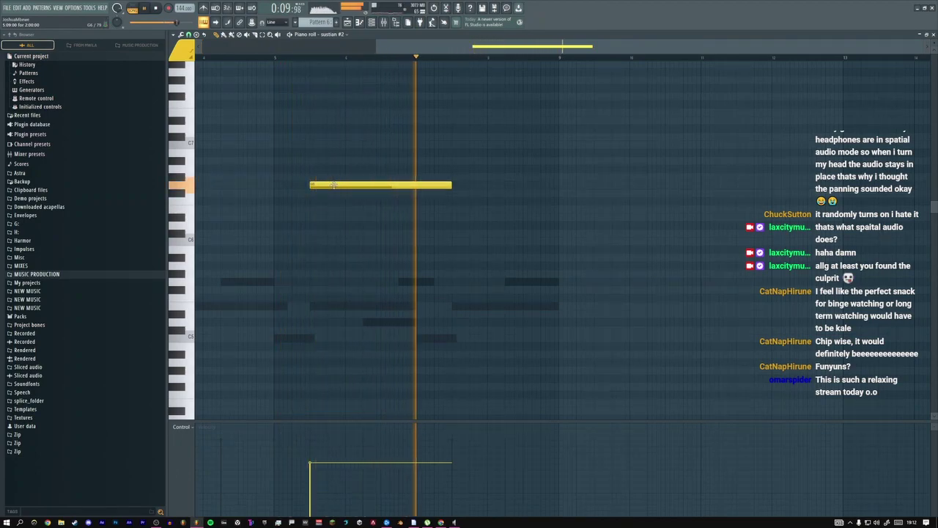
pyautogui.rightClick(336, 186)
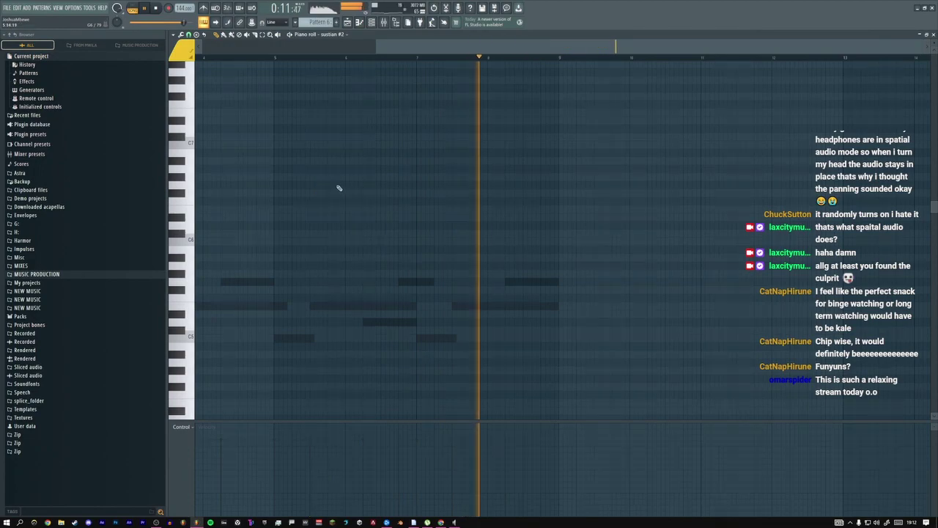
# In the playlist, duplicate the eight bars of pattern clips so that they repeat from bar 9
pyautogui.click(383, 22)
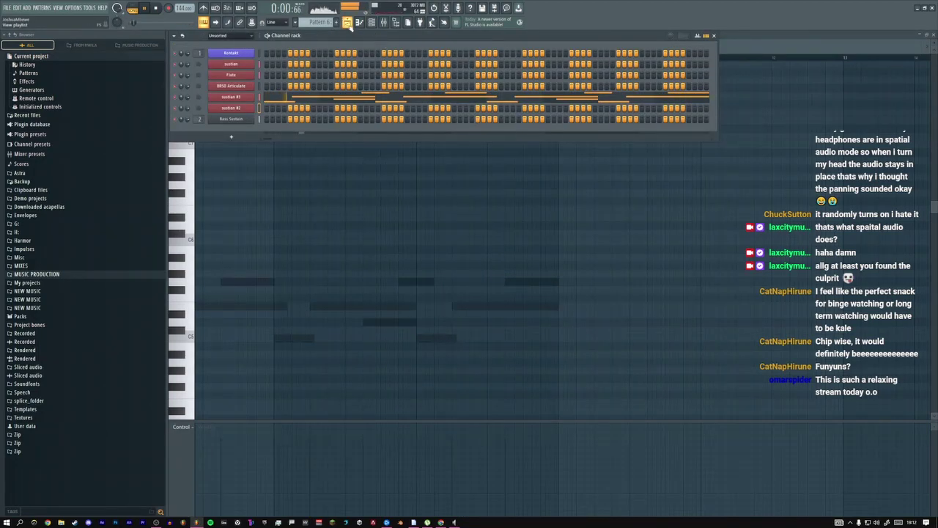
pyautogui.click(349, 22)
pyautogui.scroll(3, 531, 216)
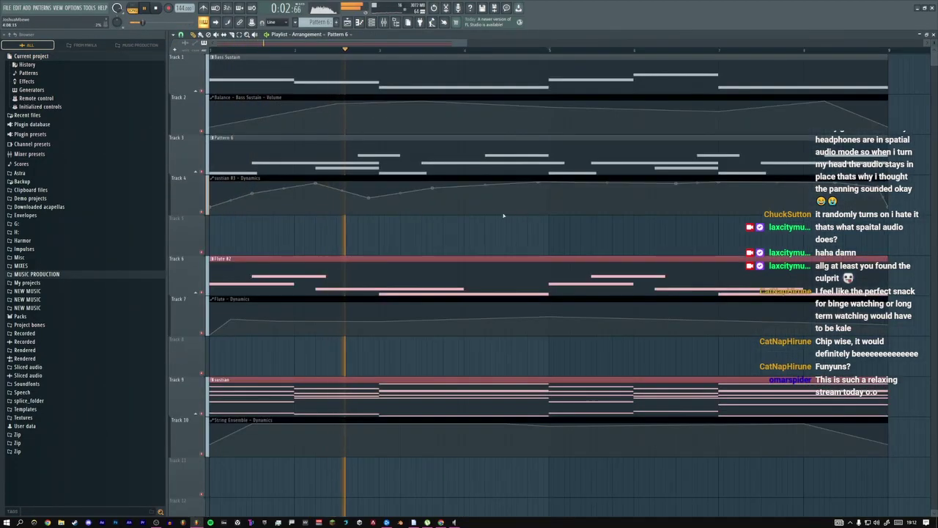
pyautogui.scroll(-4, 562, 174)
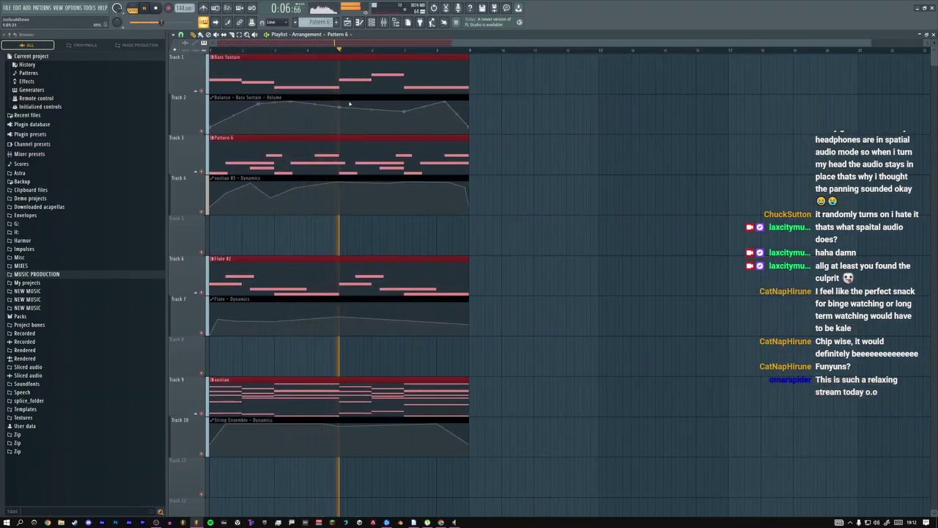
pyautogui.hotkey('ctrl', 'b')
# Extend the sustian #3 and String Ensemble Dynamics clips to bar 17, raising the sustian #3 curve to its high level at bar 9
pyautogui.moveTo(468, 181); pyautogui.dragTo(720, 180)
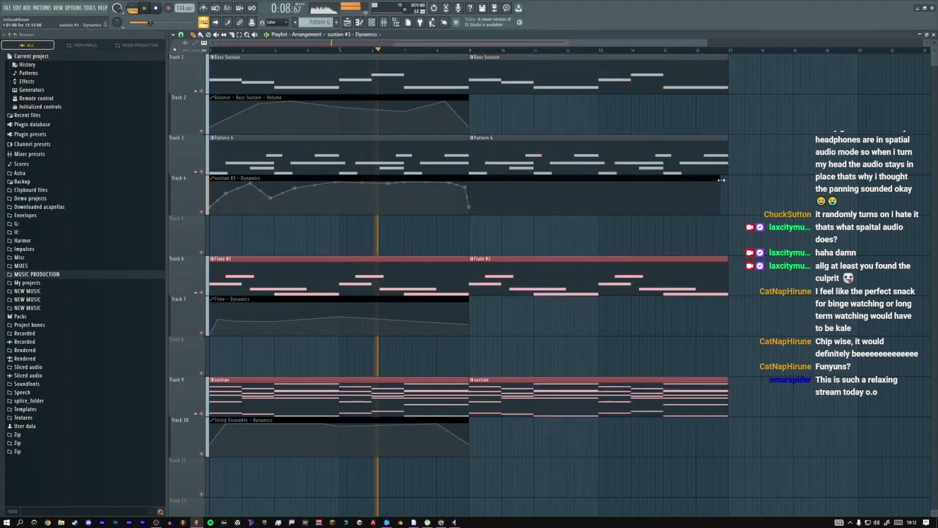
pyautogui.moveTo(470, 207); pyautogui.dragTo(473, 182)
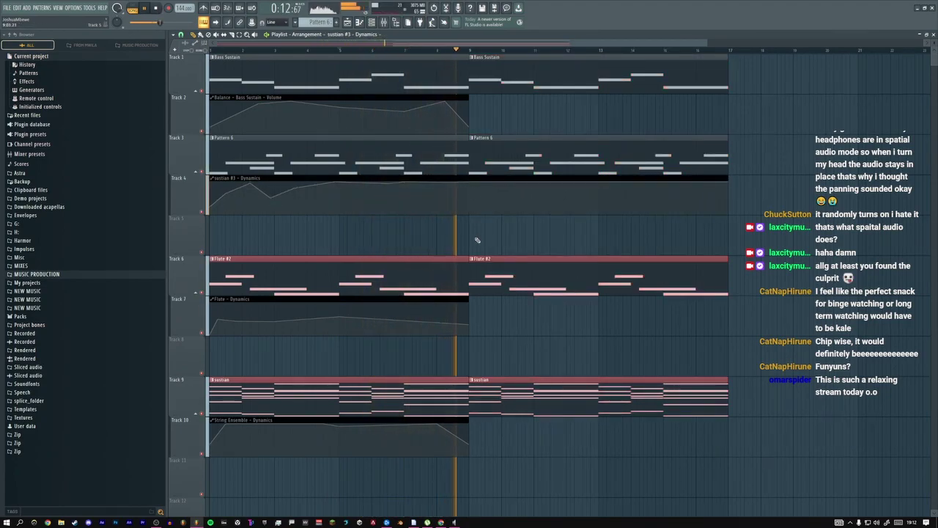
pyautogui.moveTo(468, 421); pyautogui.dragTo(726, 420)
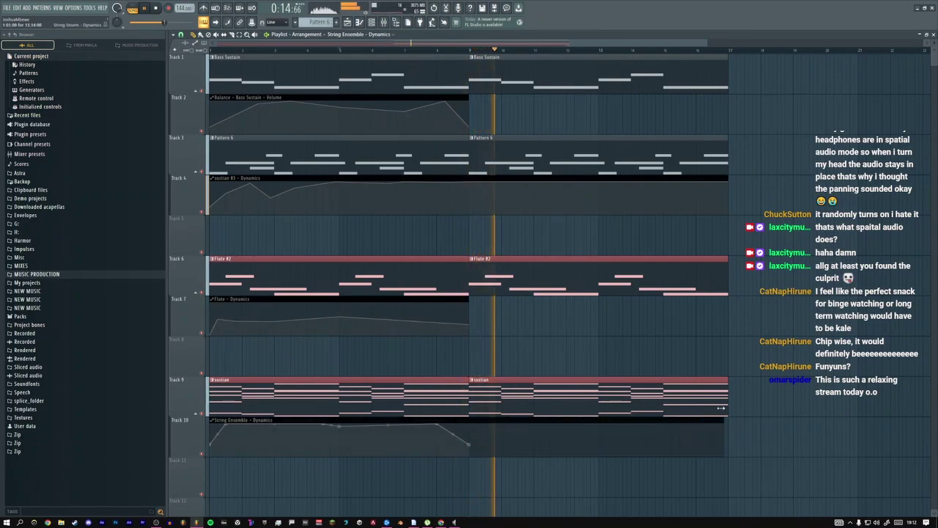
# Reshape the String Ensemble Dynamics curve with a low level stretch to bar 4 and a gradual rise through bar 5 to bar 8
pyautogui.press('space')
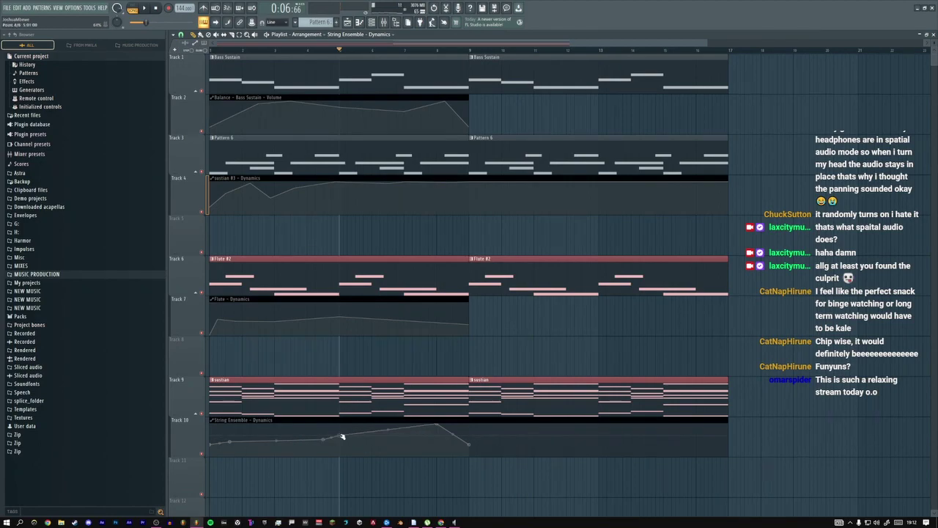
pyautogui.press('space')
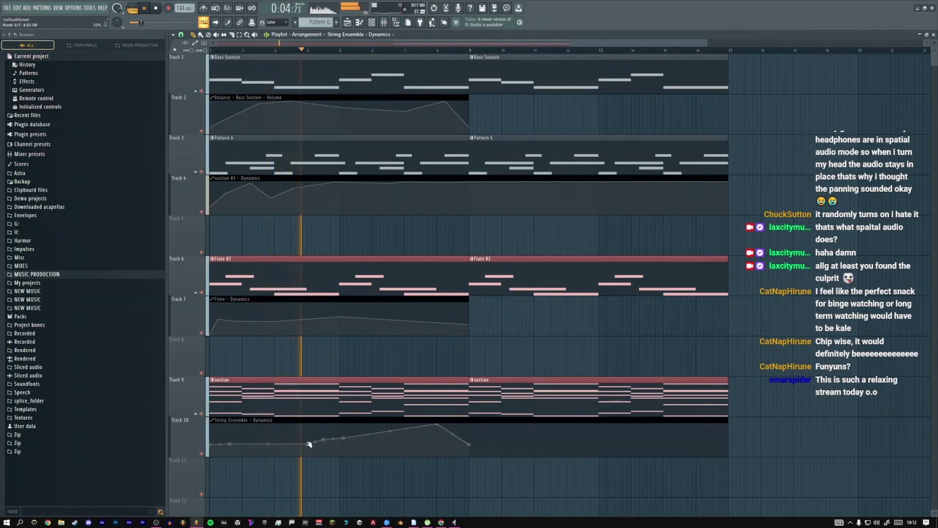
pyautogui.moveTo(338, 440); pyautogui.dragTo(345, 434)
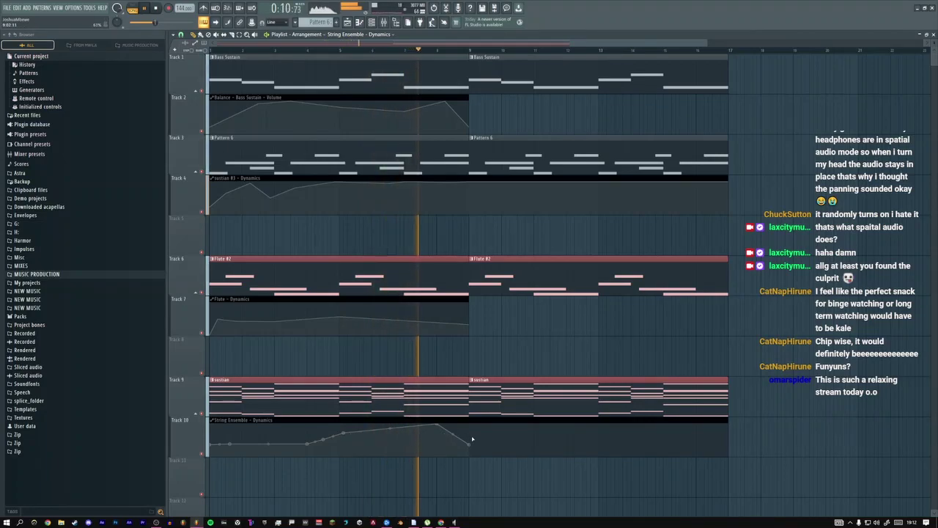
# Continue the String Ensemble Dynamics curve from bar 9 with a slow rise to about bar 14 and a fall to bar 17, and play it back
pyautogui.moveTo(472, 444); pyautogui.dragTo(728, 439)
pyautogui.press('space')
pyautogui.press('space')
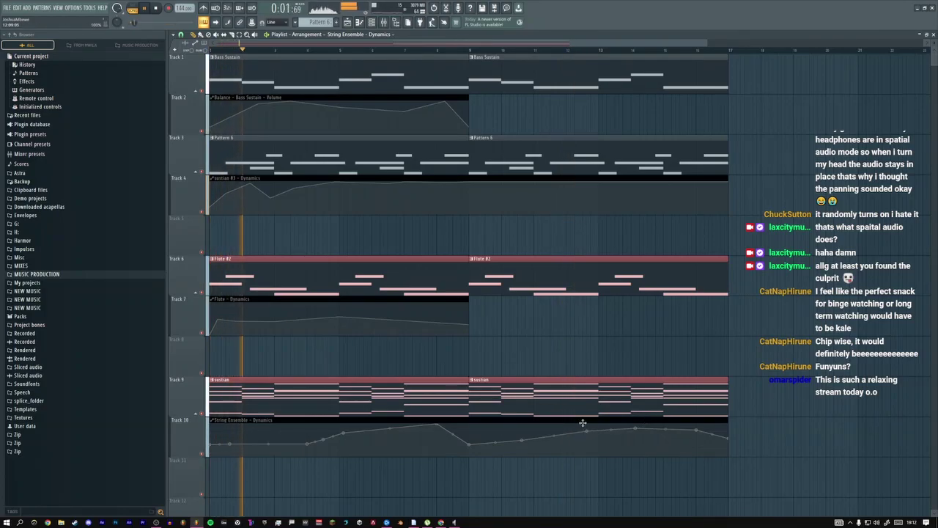
pyautogui.press('space')
pyautogui.press('space')
# Open the notes of the first Flute #2 clip, play them, and show the channel rack
pyautogui.click(239, 261)
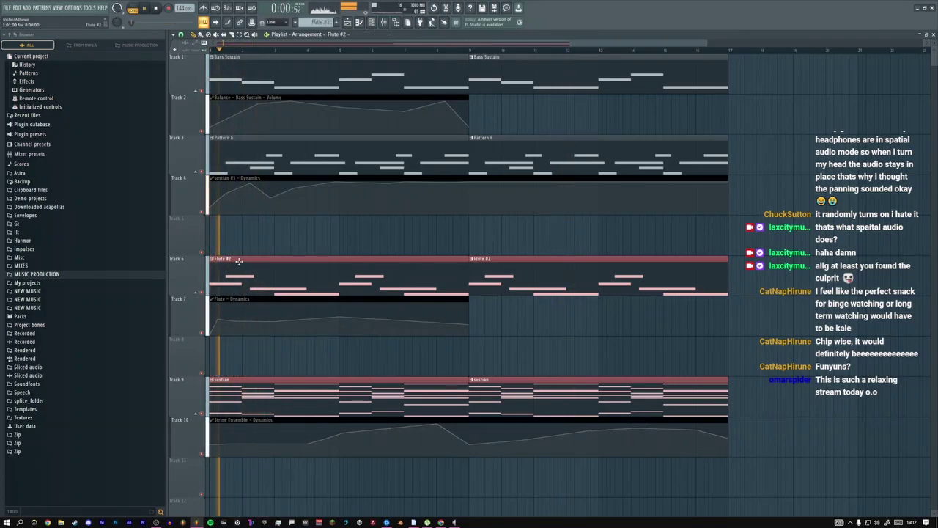
pyautogui.doubleClick(239, 261)
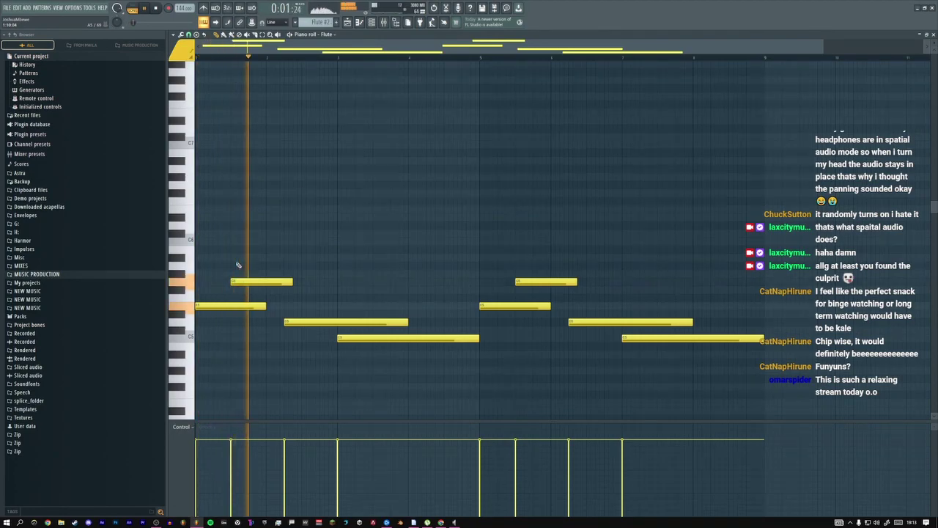
pyautogui.press('space')
pyautogui.press('space')
pyautogui.press('F6')
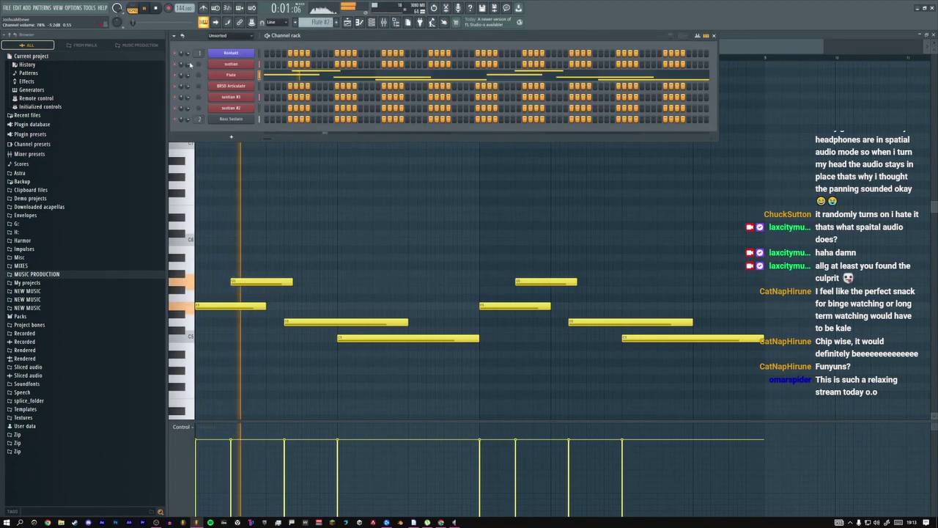
# Open the Kontakt instrument, collapse Violas, and expand Flute Legato to its microphone mixer
pyautogui.click(231, 53)
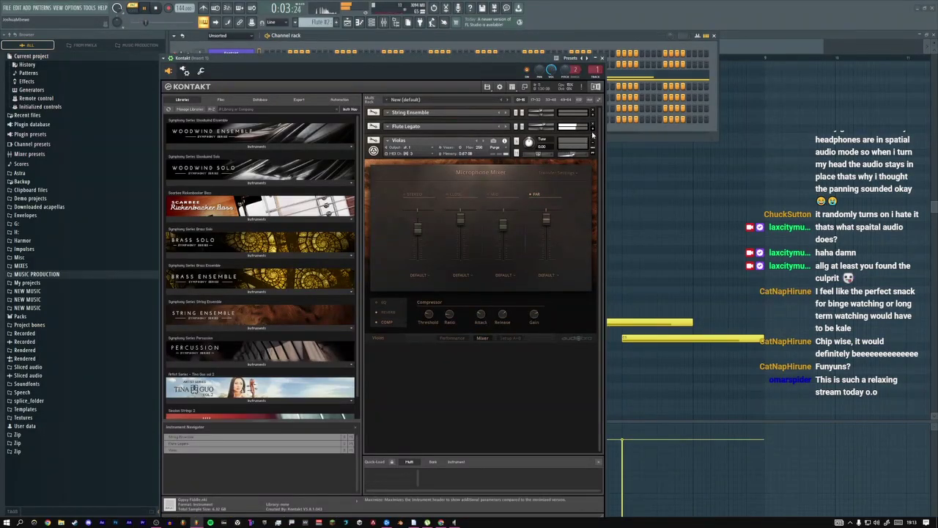
pyautogui.click(593, 150)
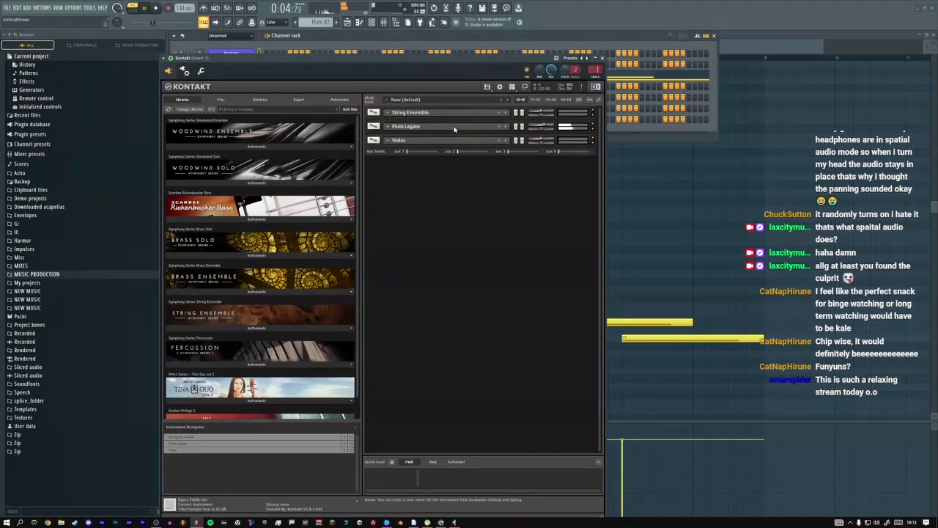
pyautogui.click(592, 129)
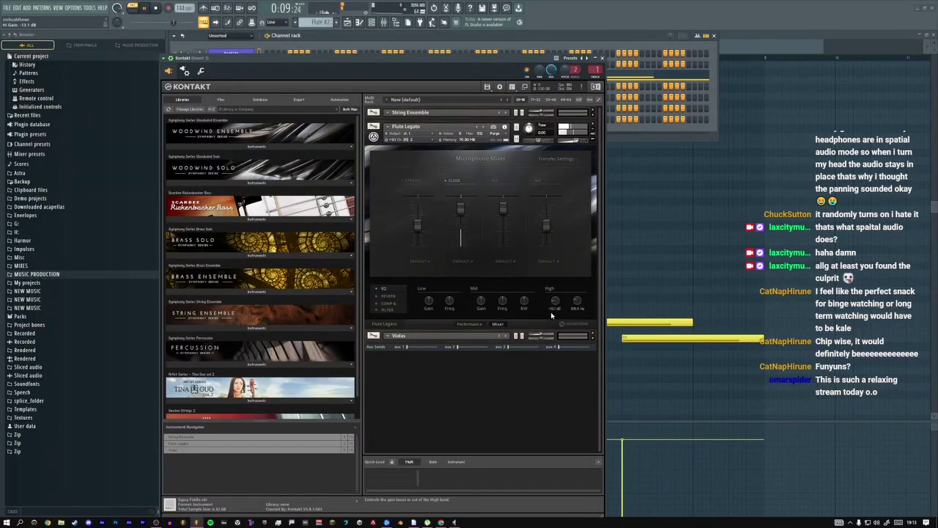
# Enable the Far microphone of Flute Legato at a volume of 1.5 dB, and close the Kontakt window
pyautogui.click(378, 306)
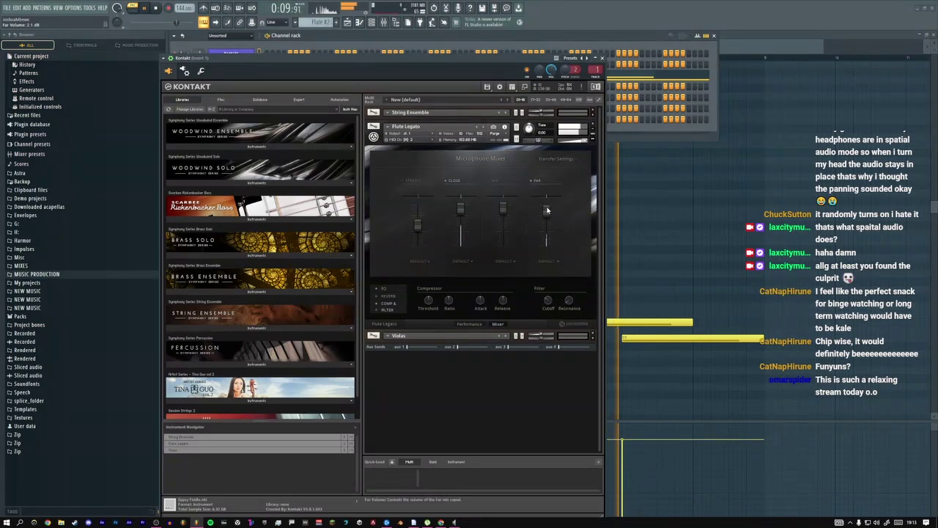
pyautogui.moveTo(546, 210); pyautogui.dragTo(546, 212)
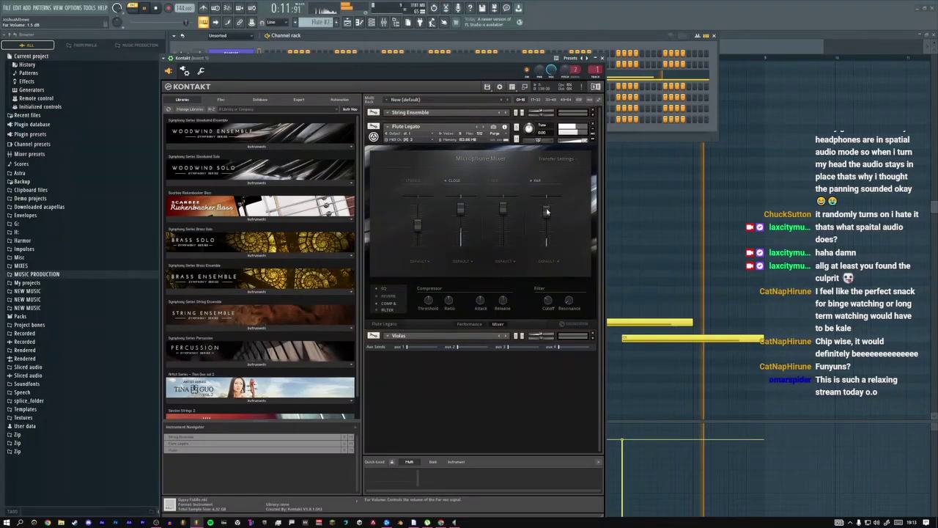
pyautogui.press('space')
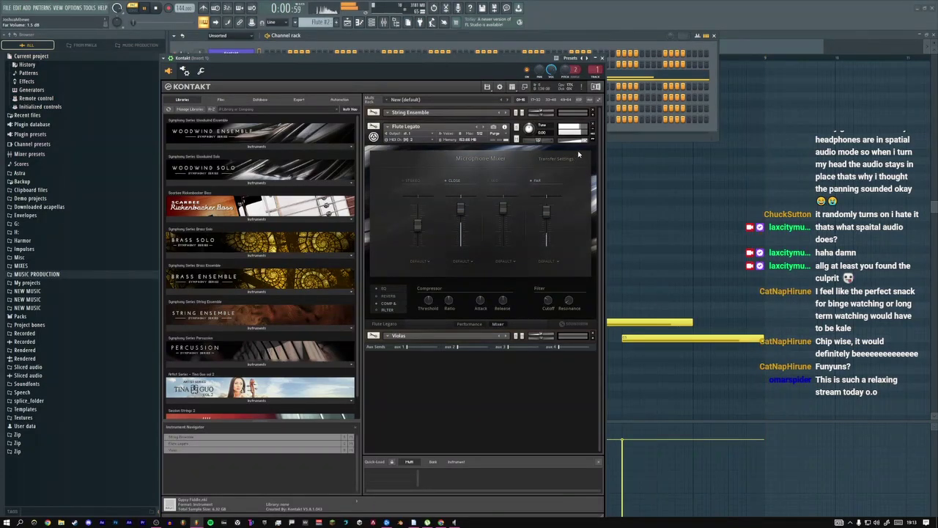
pyautogui.click(592, 133)
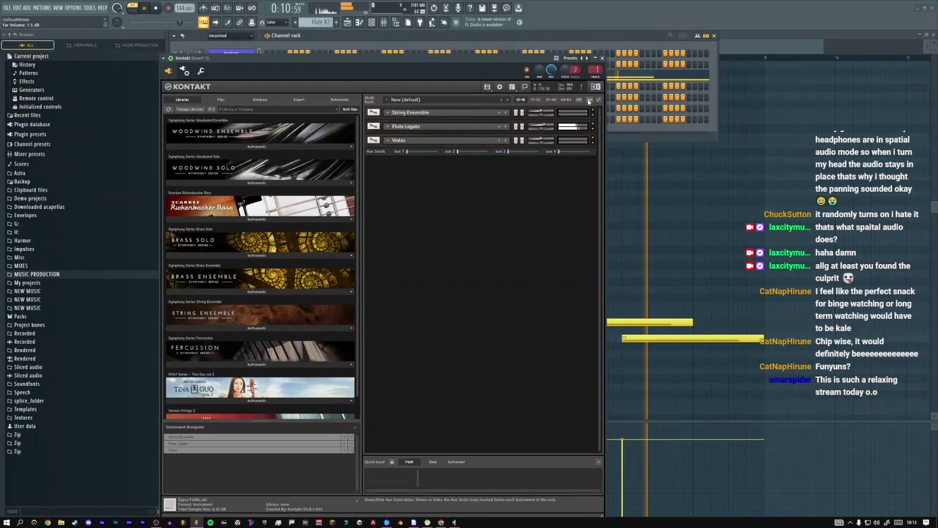
pyautogui.click(602, 58)
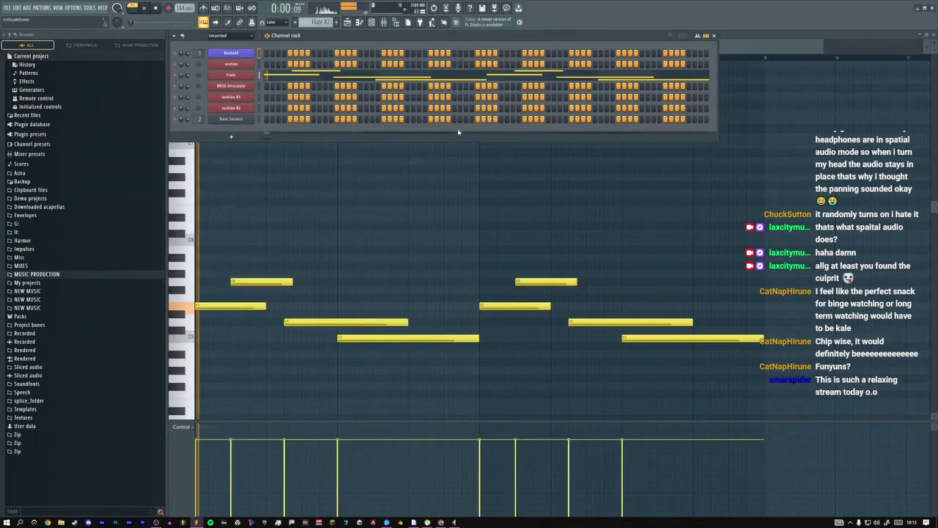
# Switch playback to song mode and hide the channel rack
pyautogui.press('space')
pyautogui.click(139, 10)
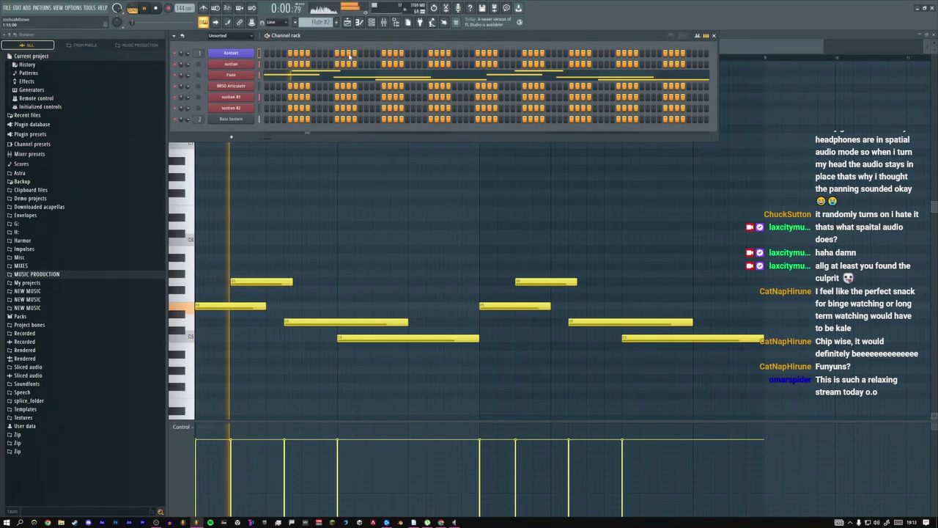
pyautogui.press('F6')
# Try the flute's second note at C6 and its third note at B5, playing back each change
pyautogui.press('space')
pyautogui.moveTo(243, 282); pyautogui.dragTo(242, 239)
pyautogui.press('space')
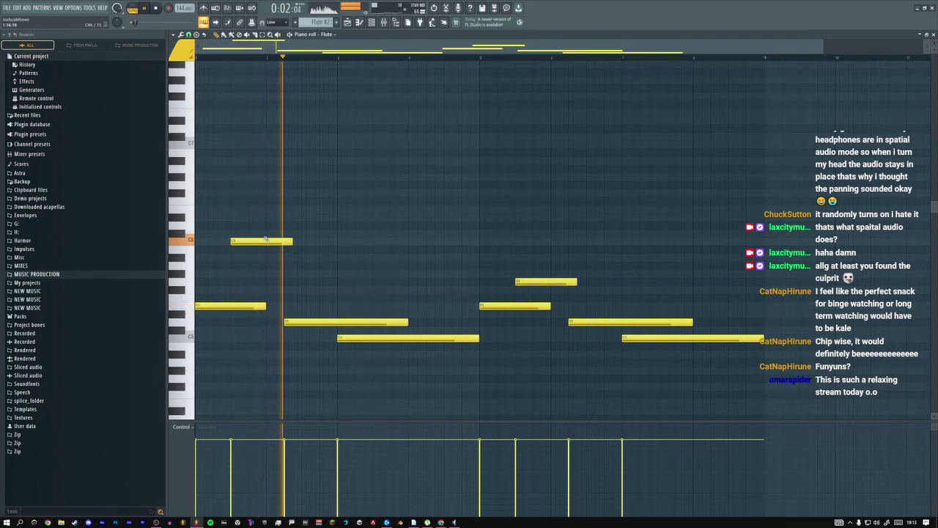
pyautogui.press('space')
pyautogui.moveTo(291, 321); pyautogui.dragTo(292, 249)
pyautogui.press('space')
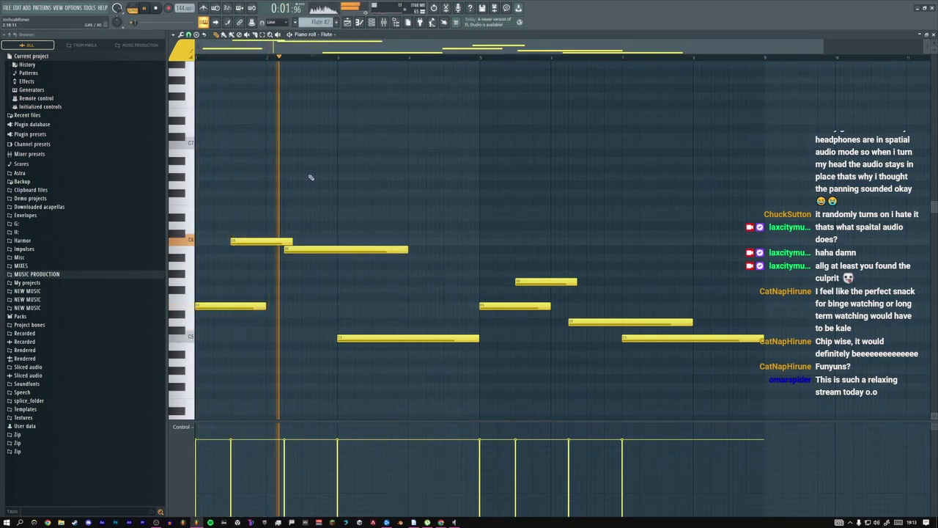
# Try the flute's third note at G5 and at A5, listening to each pitch
pyautogui.press('space')
pyautogui.moveTo(301, 249); pyautogui.dragTo(301, 282)
pyautogui.press('space')
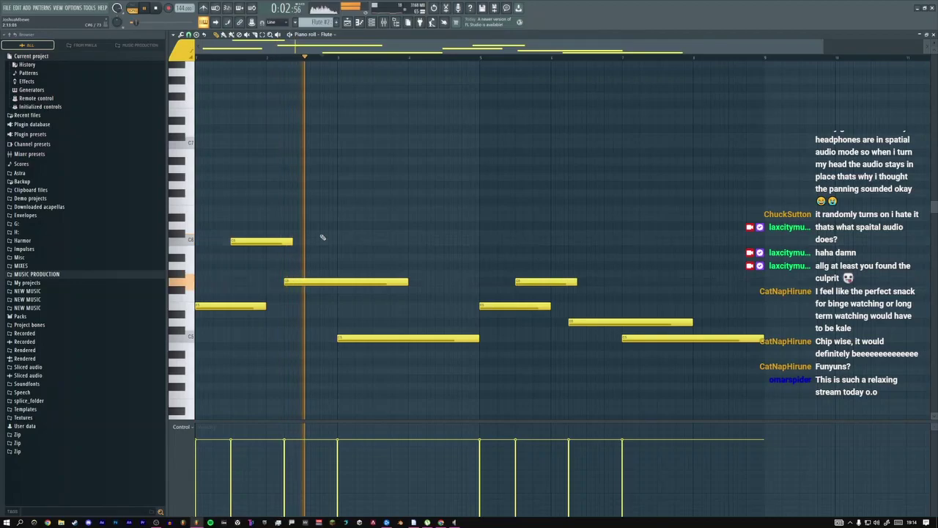
pyautogui.press('space')
pyautogui.moveTo(308, 282); pyautogui.dragTo(308, 265)
pyautogui.press('space')
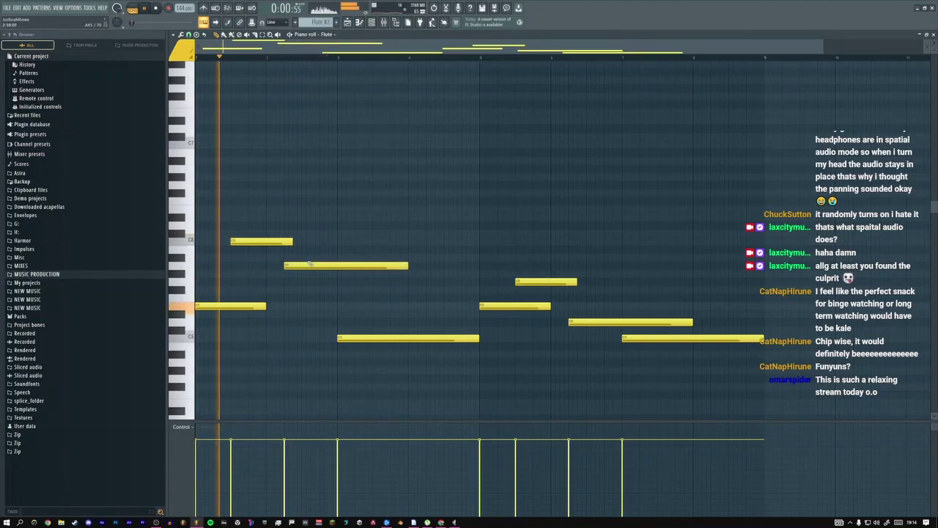
# Switch to the stream chat window to check messages, and return to the flute notes
pyautogui.press('super+Tab')
pyautogui.click(329, 153)
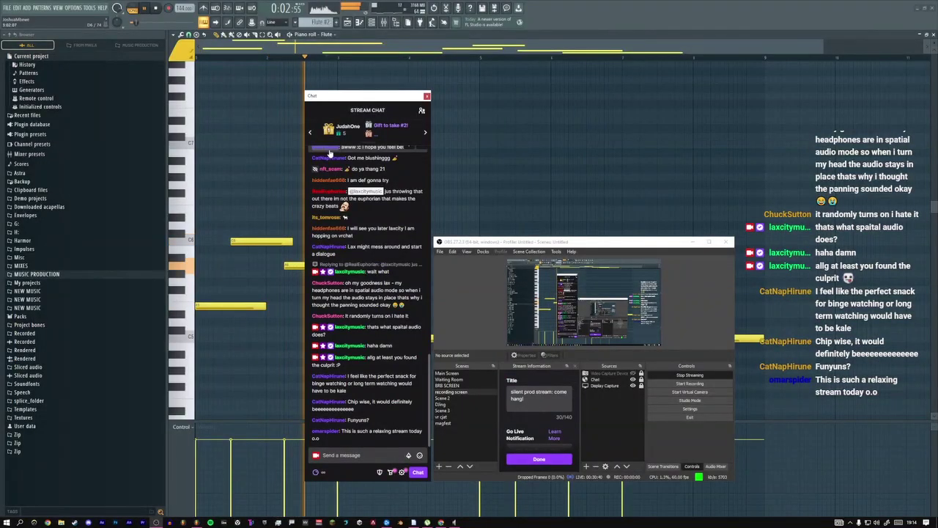
pyautogui.click(300, 242)
# Try the flute's third note at E5, undo all the pitch trials on the second and third notes, and play the melody
pyautogui.press('space')
pyautogui.moveTo(287, 265); pyautogui.dragTo(286, 307)
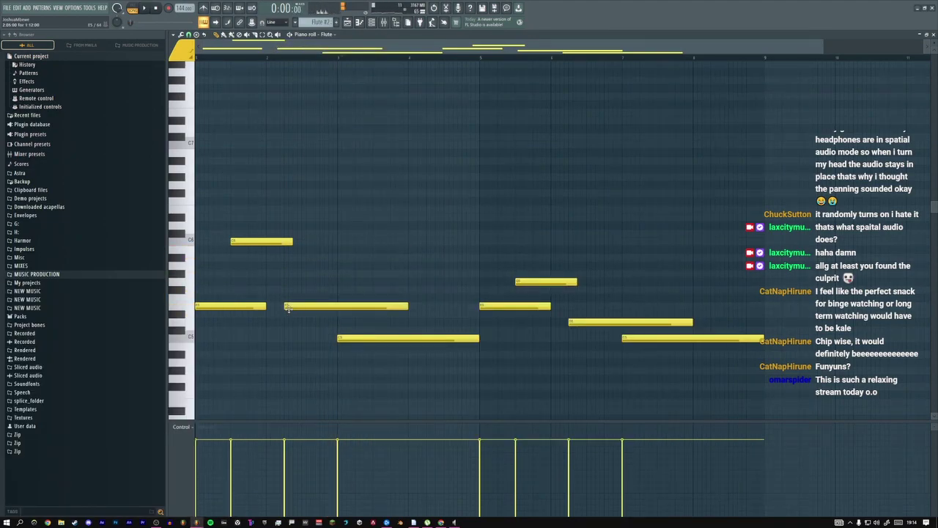
pyautogui.hotkey('ctrl', 'alt', 'z')
pyautogui.hotkey('ctrl', 'alt', 'z')
pyautogui.hotkey('ctrl', 'alt', 'z')
pyautogui.hotkey('ctrl', 'alt', 'z')
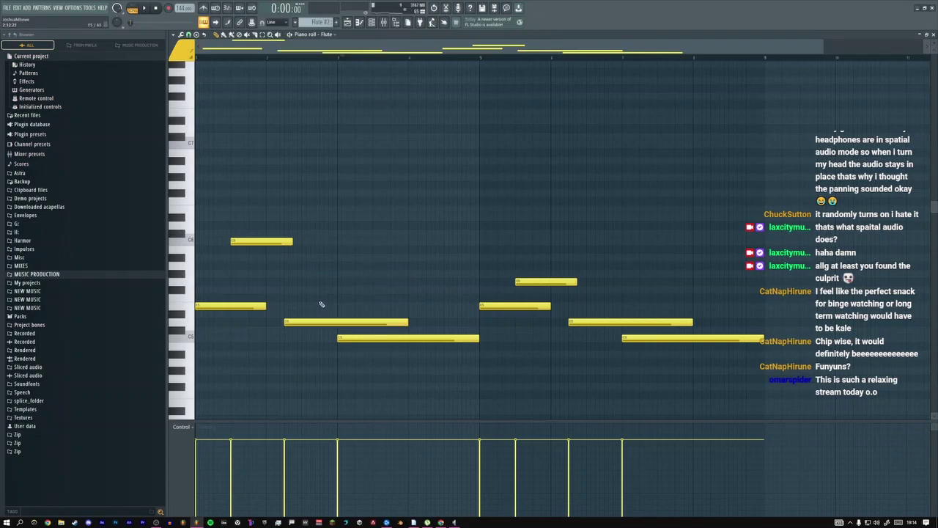
pyautogui.press('space')
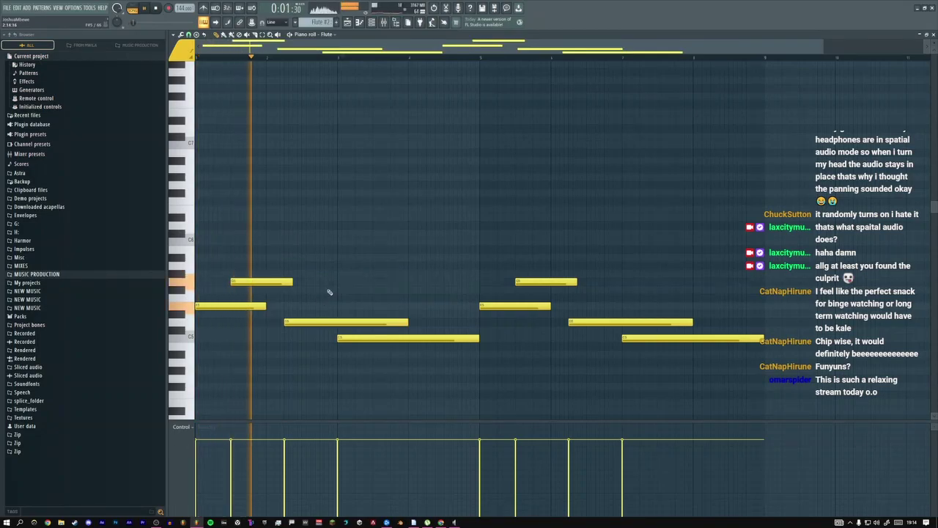
# Check the stream chat again during playback, and return to the playlist arrangement
pyautogui.hotkey('alt', 'Tab')
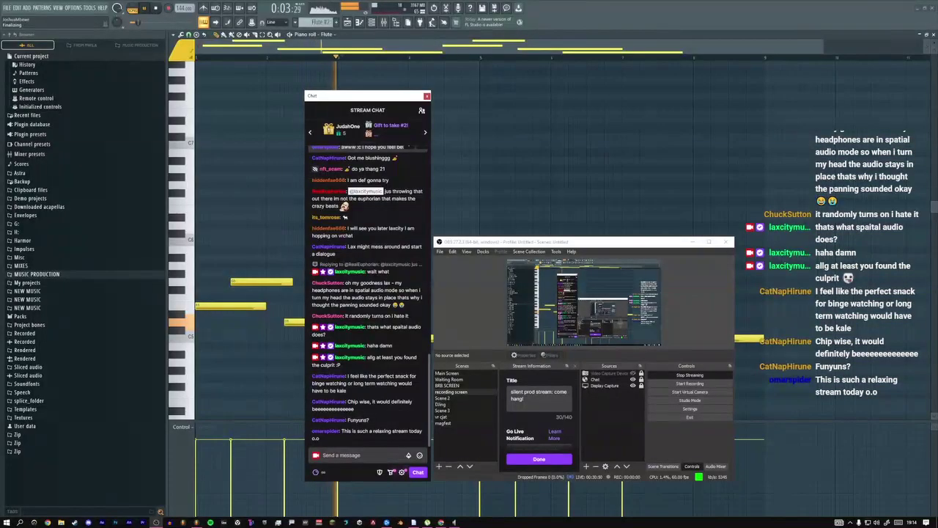
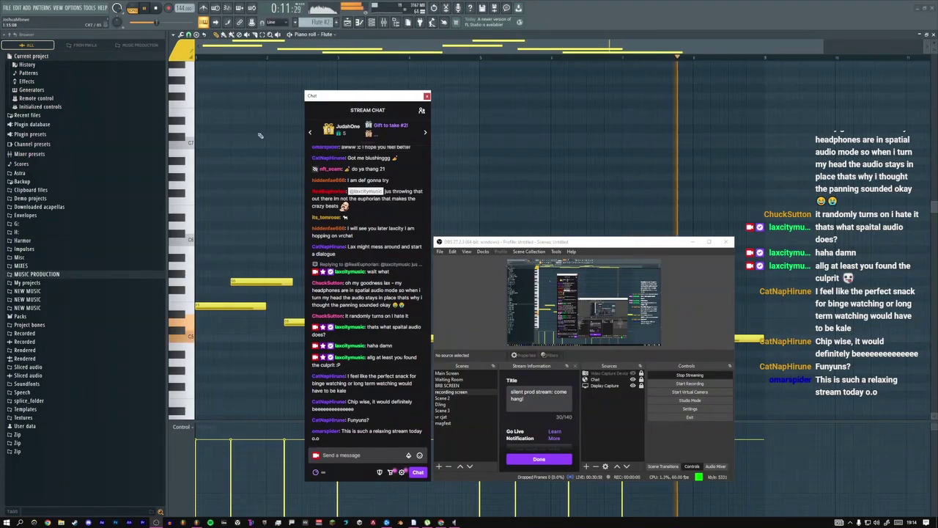
pyautogui.hotkey('alt', 'Tab')
pyautogui.press('F5')
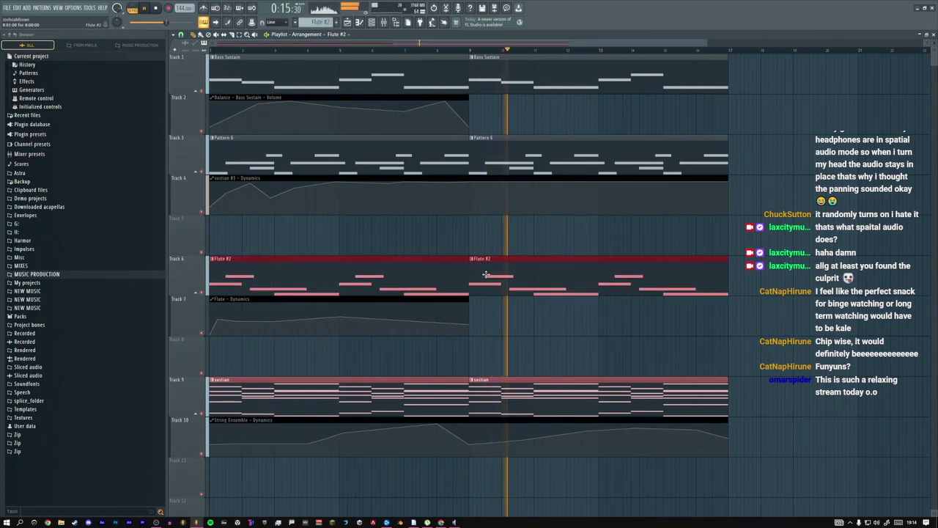
# Restart playback, switch to the stream chat, and reply "kale? like the vegtable?" to the message comparing the stream to a snack
pyautogui.press('space')
pyautogui.press('space')
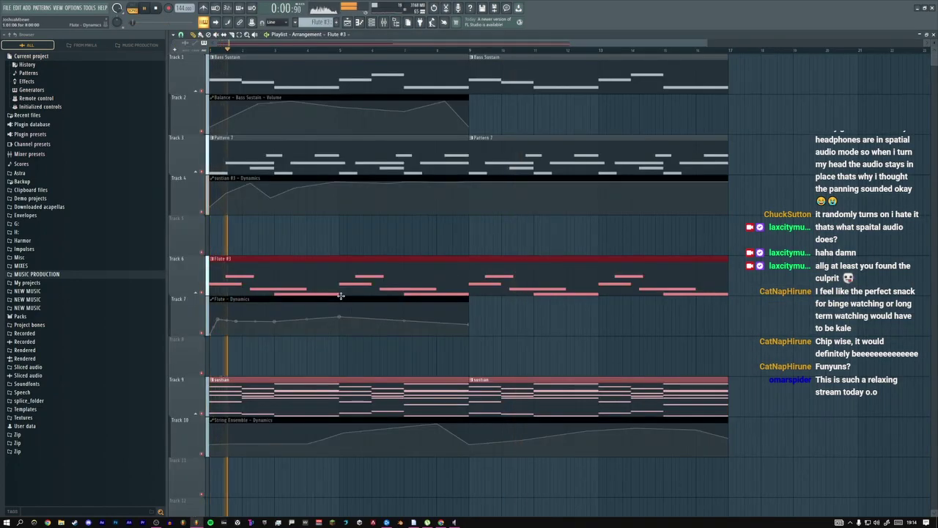
pyautogui.press('super+Tab')
pyautogui.click(505, 262)
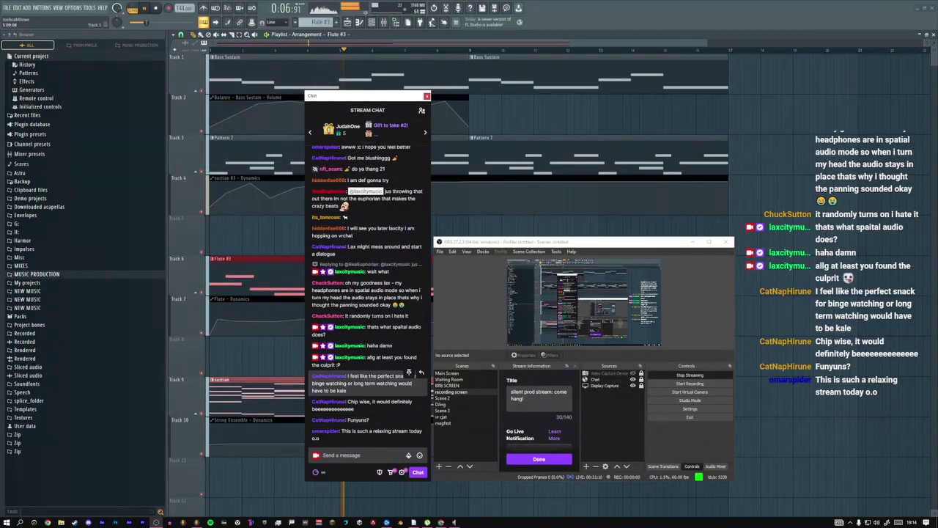
pyautogui.click(421, 372)
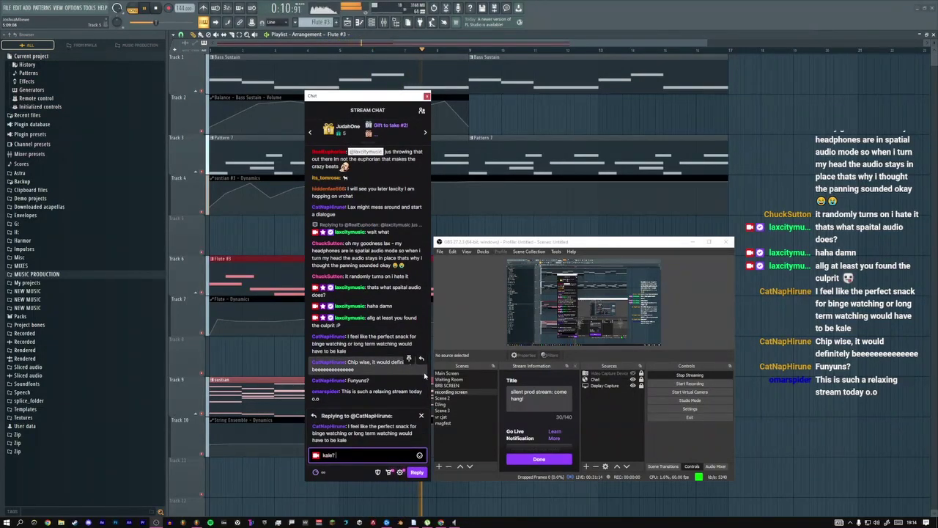
pyautogui.write('kale? like the vegtab')
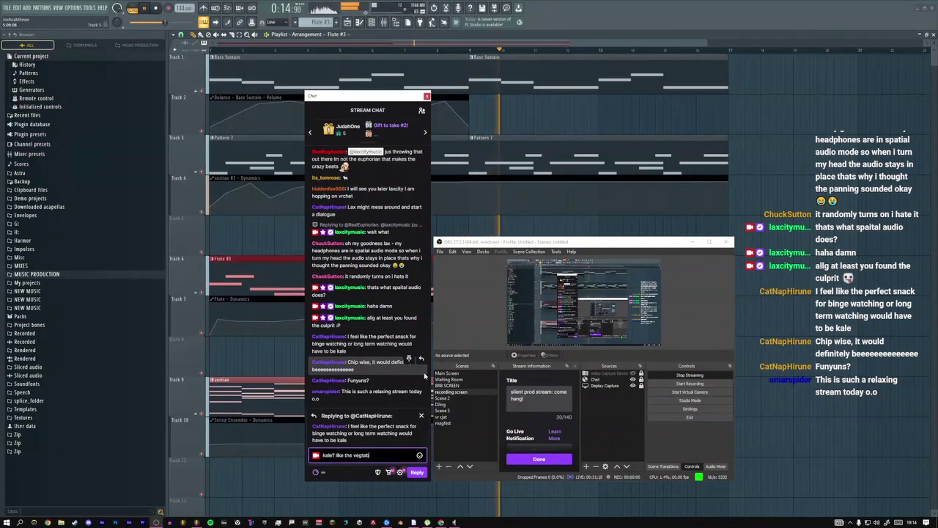
pyautogui.write('le?')
pyautogui.press('Return')
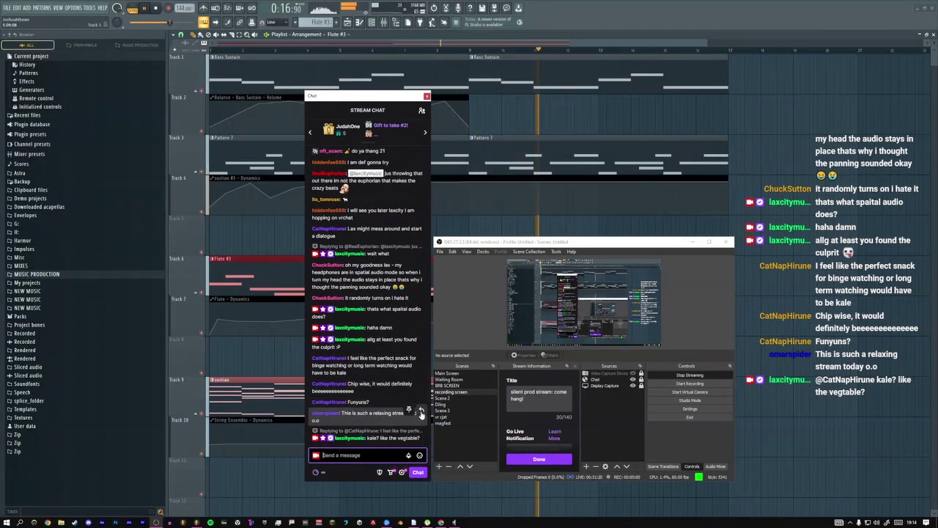
# Reply "yes yes :3" to the chat message about the relaxing stream, and return to the playlist
pyautogui.click(421, 411)
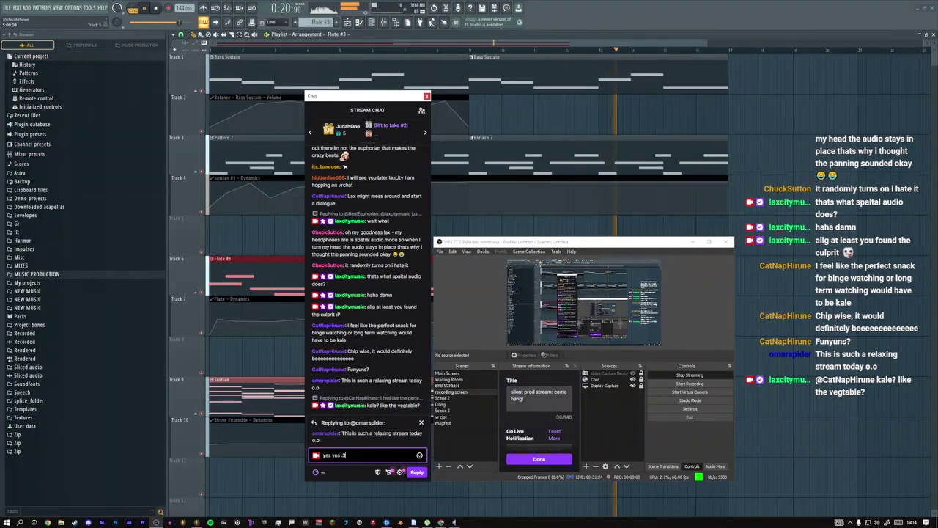
pyautogui.press('Return')
pyautogui.click(569, 264)
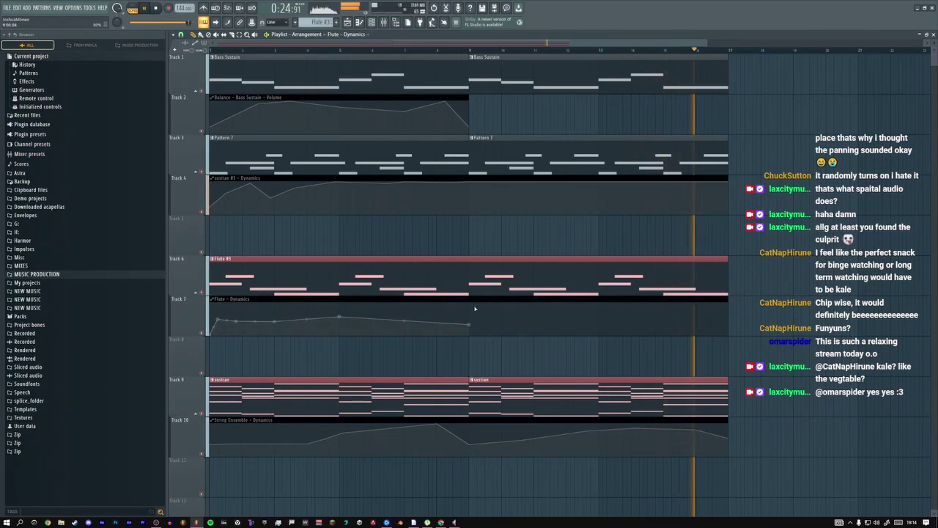
# Extend the Flute Dynamics automation through bar 16 with points near bars 11, 13 and 15, dipping at 15 and rising at the end
pyautogui.moveTo(470, 309); pyautogui.dragTo(533, 327)
pyautogui.press('space')
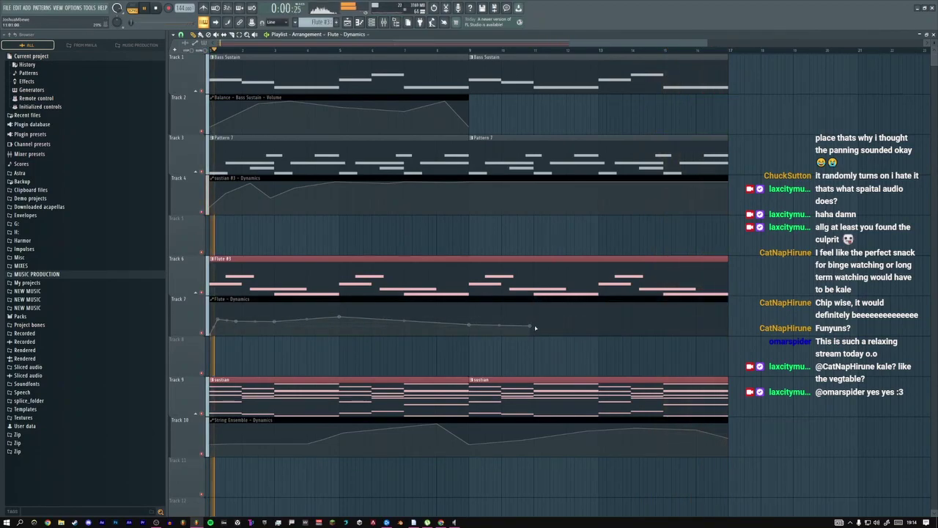
pyautogui.click(596, 327)
pyautogui.click(663, 332)
pyautogui.click(722, 327)
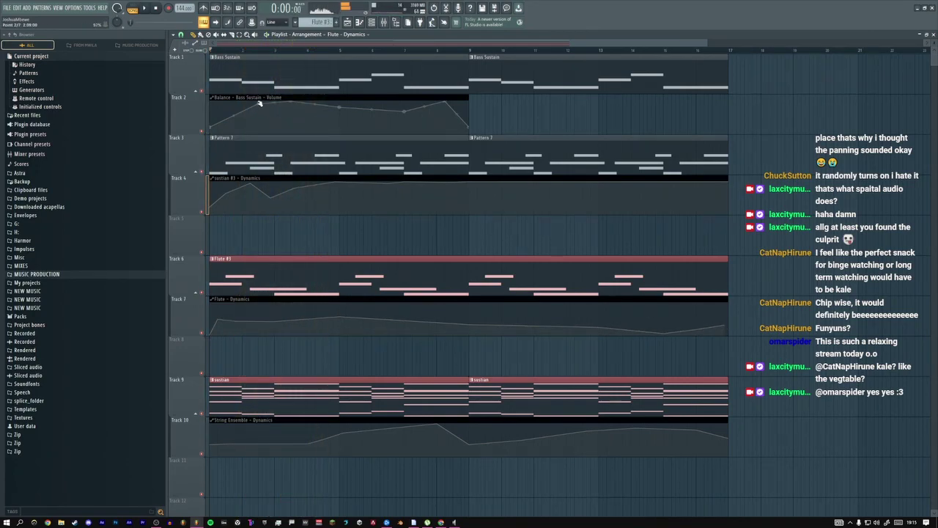
# Reshape the first eight bars of the Bass Sustain volume automation, lowering the curve up to bar 5 and raising it at bar 6
pyautogui.click(291, 123)
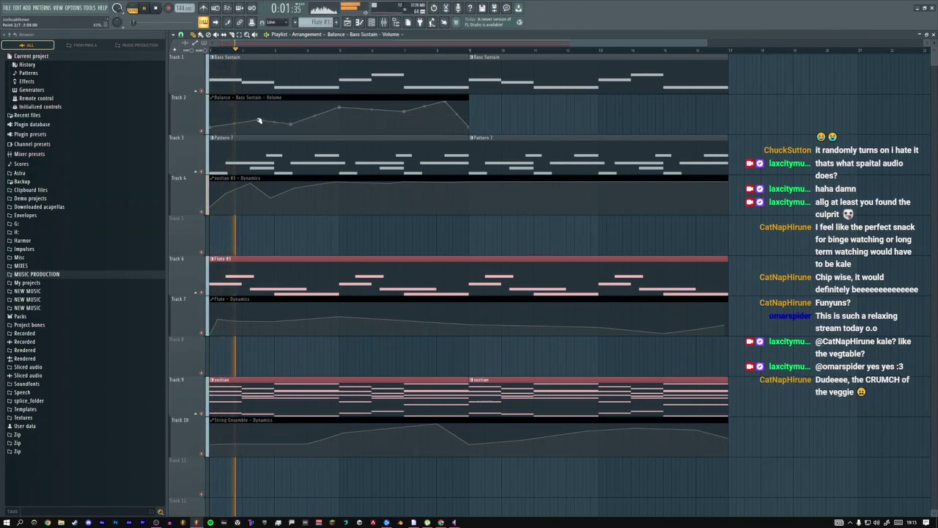
pyautogui.moveTo(336, 112); pyautogui.dragTo(340, 119)
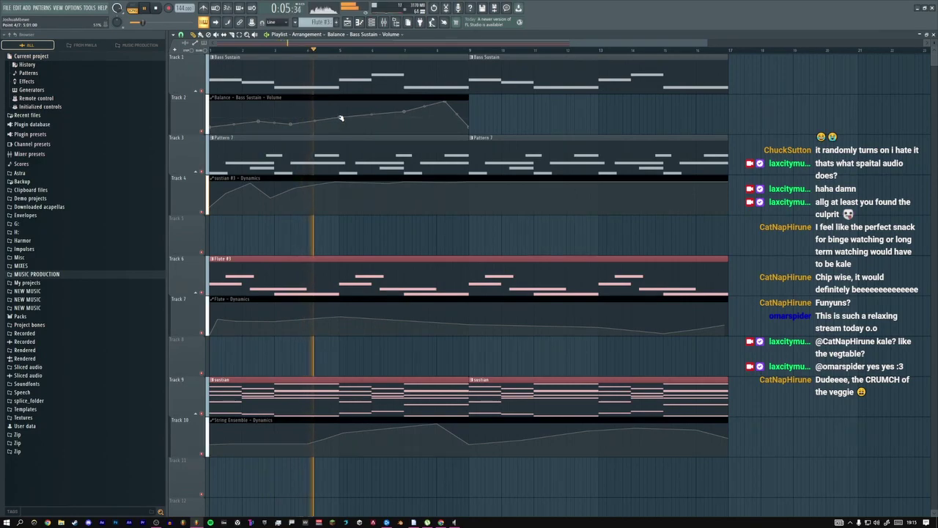
pyautogui.moveTo(371, 115); pyautogui.dragTo(373, 110)
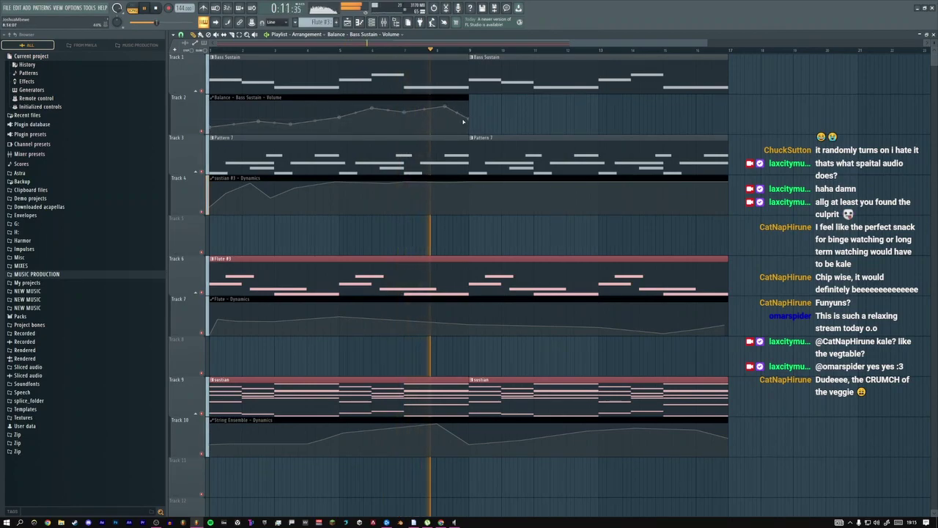
# Extend the Bass Sustain volume automation through bar 16, raising it by bar 11, holding it to bar 14, and tapering it at the end
pyautogui.moveTo(469, 97); pyautogui.dragTo(727, 97)
pyautogui.click(535, 110)
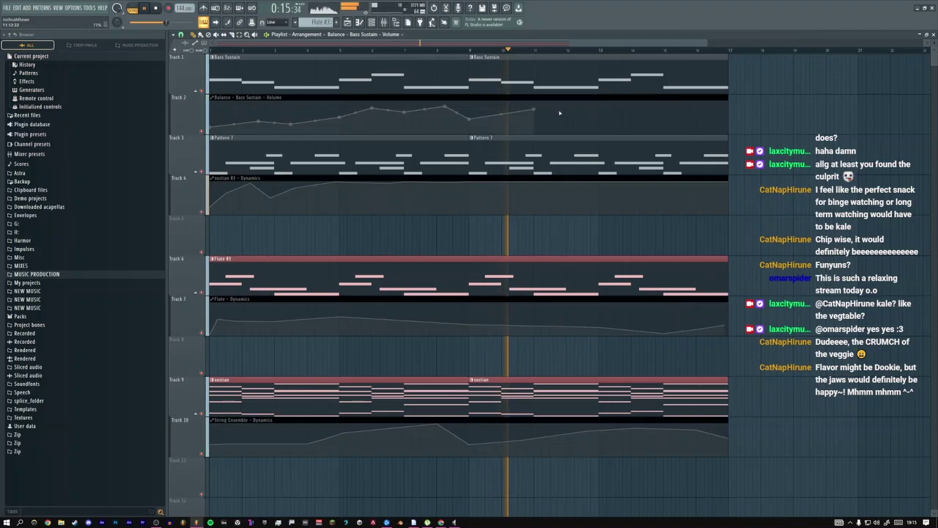
pyautogui.click(600, 109)
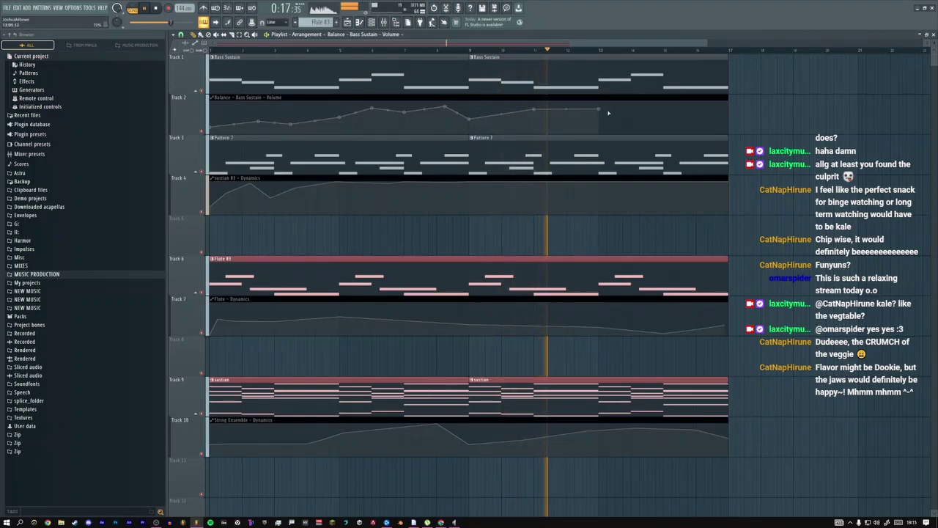
pyautogui.click(633, 108)
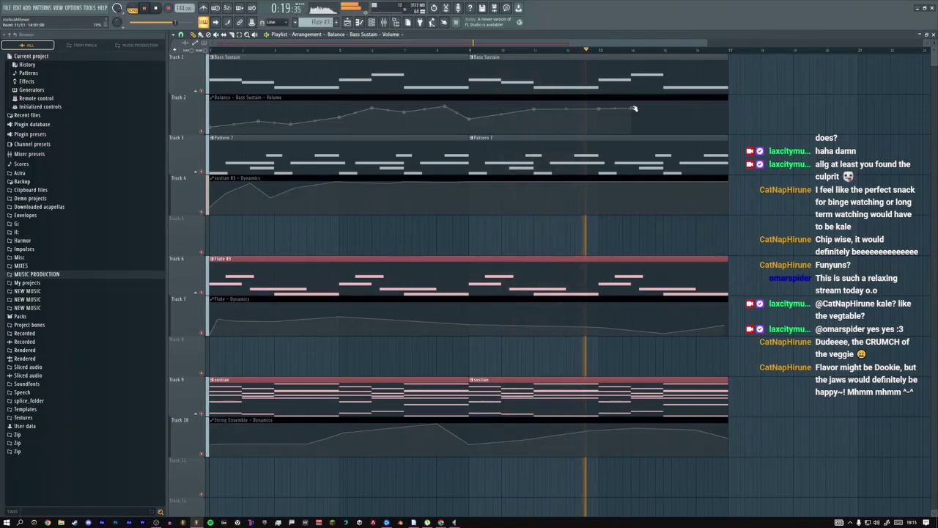
pyautogui.click(664, 111)
pyautogui.click(690, 113)
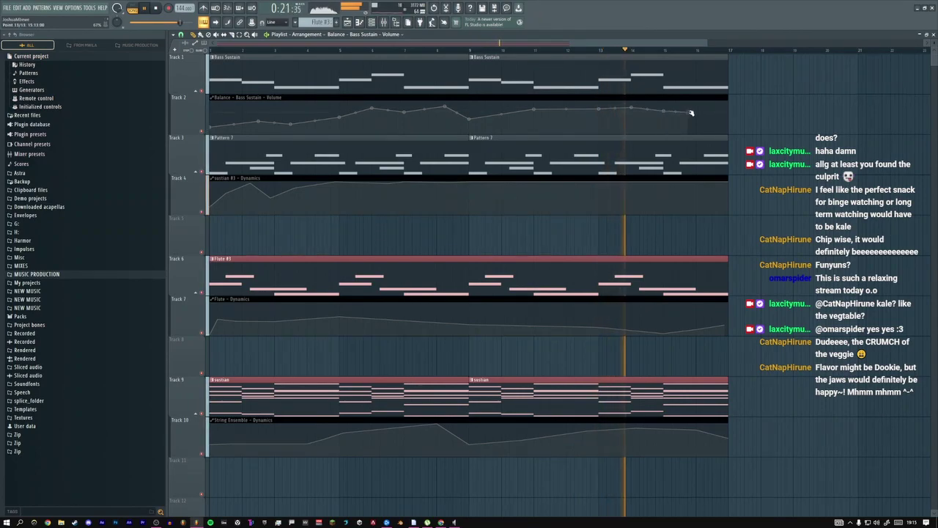
pyautogui.click(717, 120)
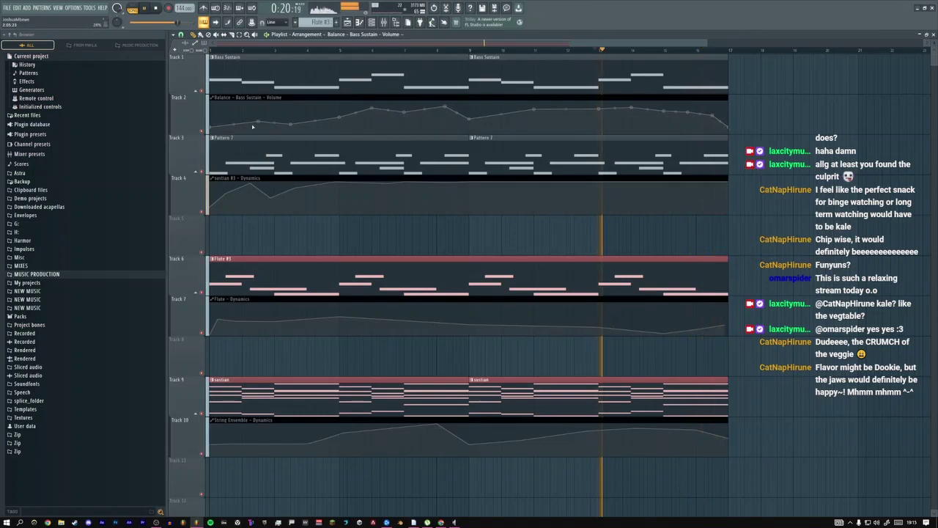
# Open the Percussion folder of the Densine's Orchestral pack within the MUSIC PRODUCTION packs
pyautogui.click(37, 274)
pyautogui.click(25, 375)
pyautogui.scroll(-5, 37, 330)
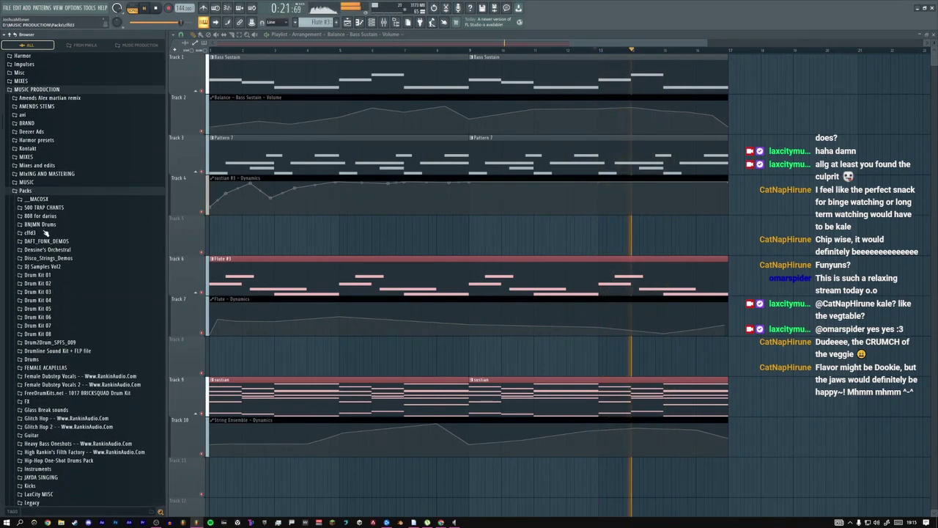
pyautogui.click(49, 250)
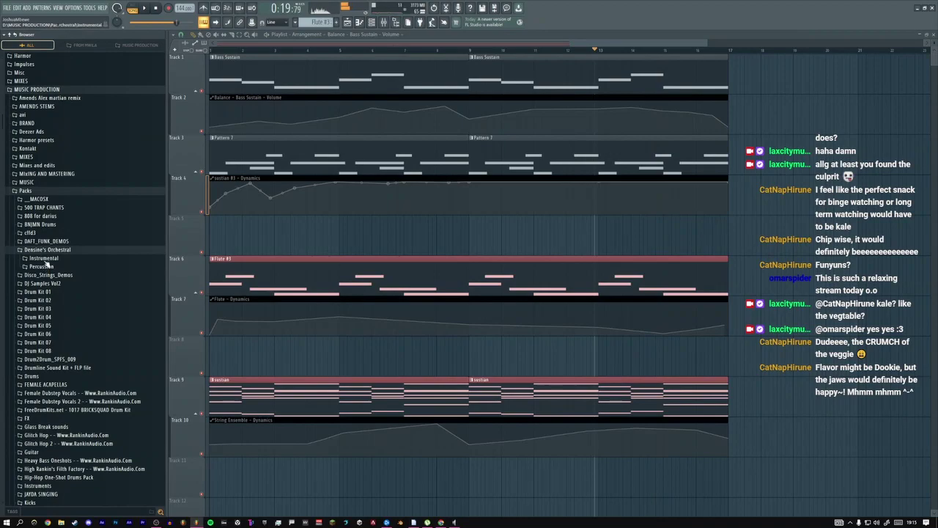
pyautogui.click(44, 266)
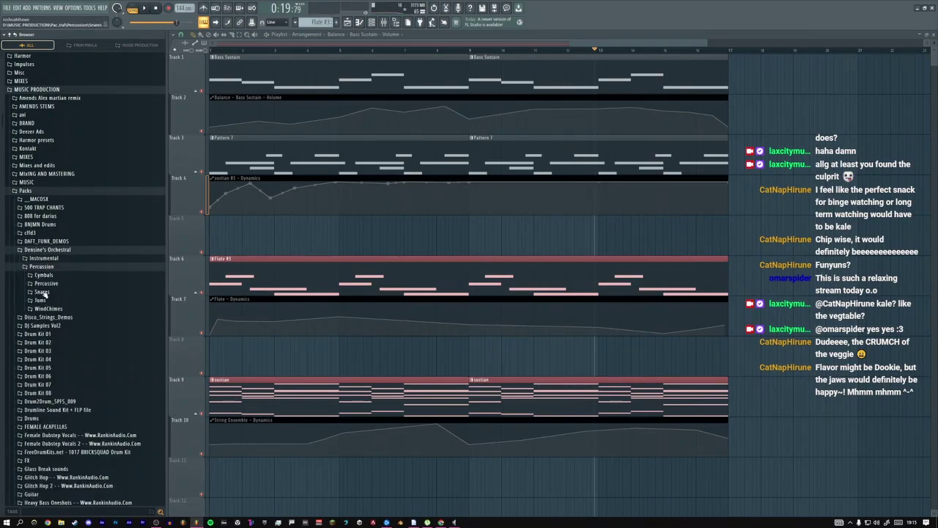
# Look through the percussion folders and preview the gong and reverse crash samples among the cymbals
pyautogui.click(43, 292)
pyautogui.click(43, 291)
pyautogui.click(43, 275)
pyautogui.click(48, 292)
pyautogui.scroll(-2, 47, 290)
pyautogui.click(51, 291)
pyautogui.click(54, 275)
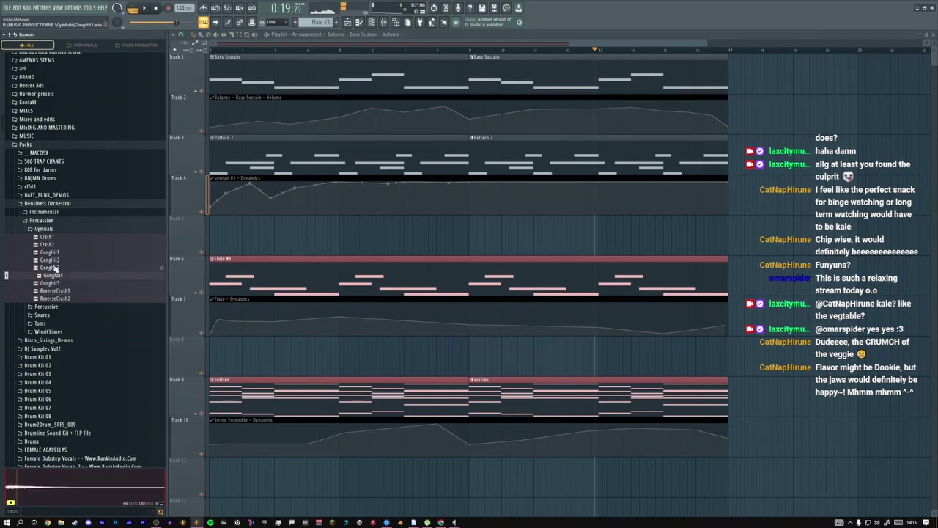
pyautogui.click(55, 298)
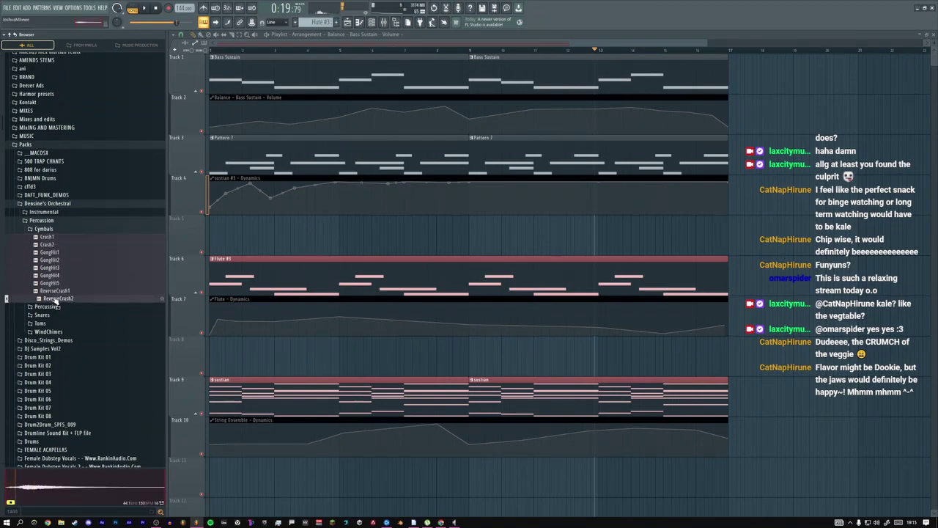
# Place ReverseCrash2 on Track 5 from about bar 14.5, and make it fade out at the end of bar 16
pyautogui.moveTo(56, 301); pyautogui.dragTo(645, 233)
pyautogui.doubleClick(645, 233)
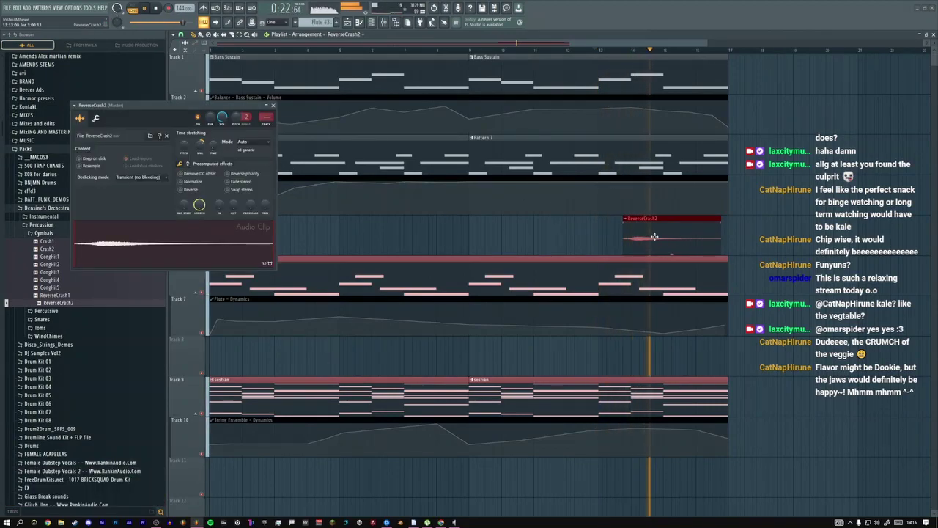
pyautogui.moveTo(655, 236); pyautogui.dragTo(674, 236)
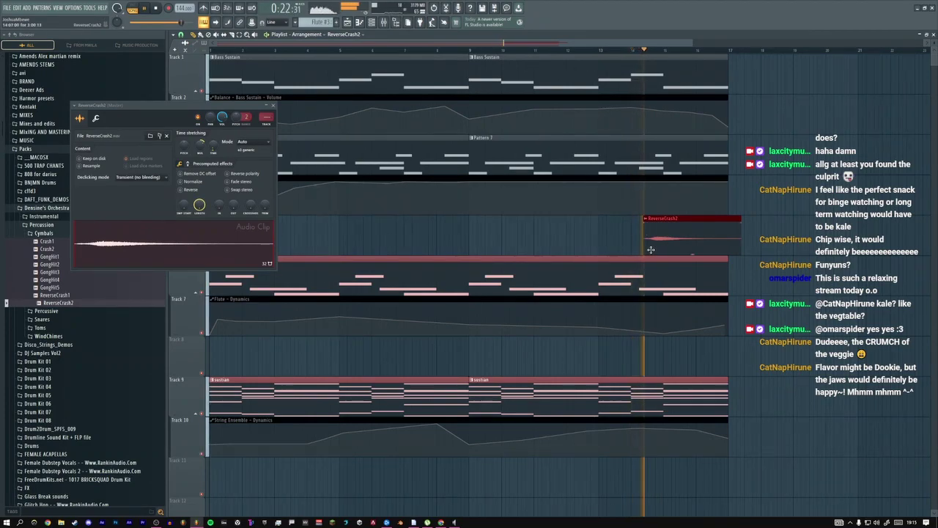
pyautogui.moveTo(660, 238); pyautogui.dragTo(663, 234)
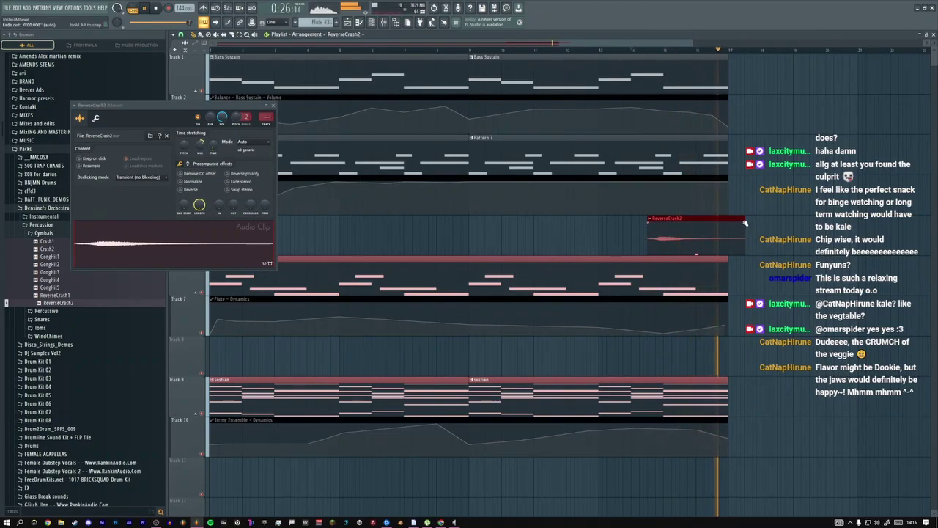
pyautogui.moveTo(745, 223); pyautogui.dragTo(728, 223)
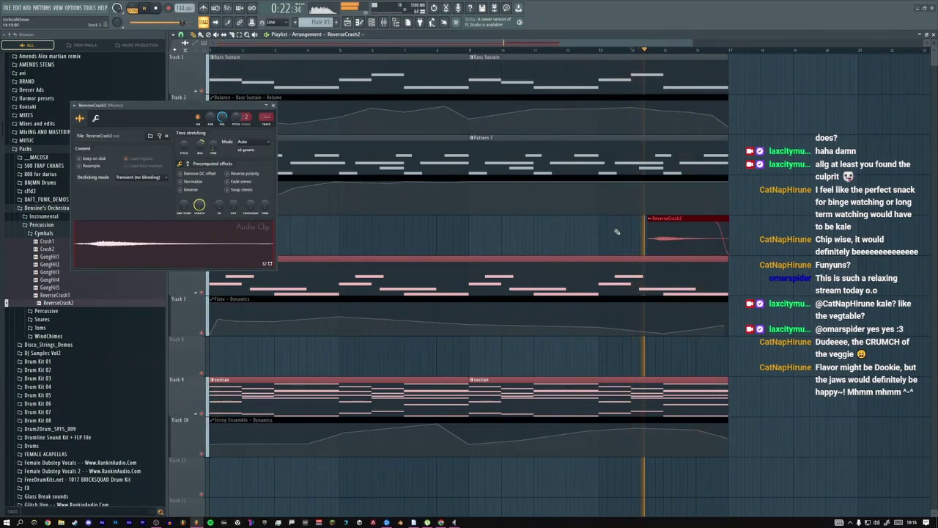
# Add Fruity Reeverb 2 to slot 3 of the ReverseCrash2 mixer track, and return to the playlist
pyautogui.press('F9')
pyautogui.click(871, 59)
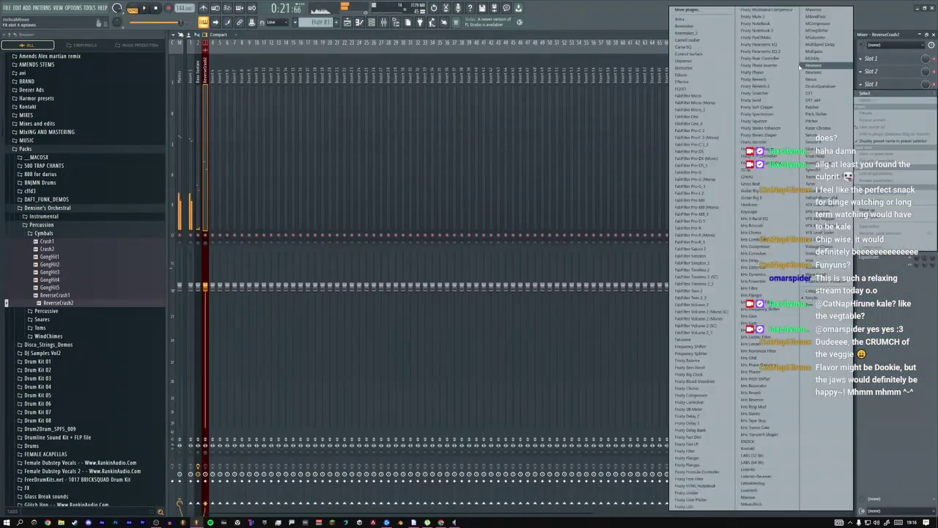
pyautogui.click(762, 86)
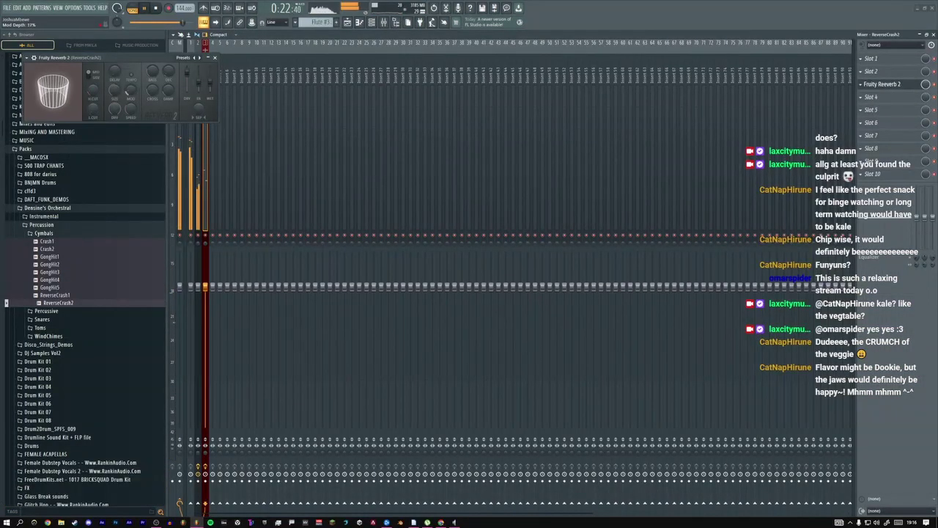
pyautogui.moveTo(162, 66); pyautogui.dragTo(475, 135)
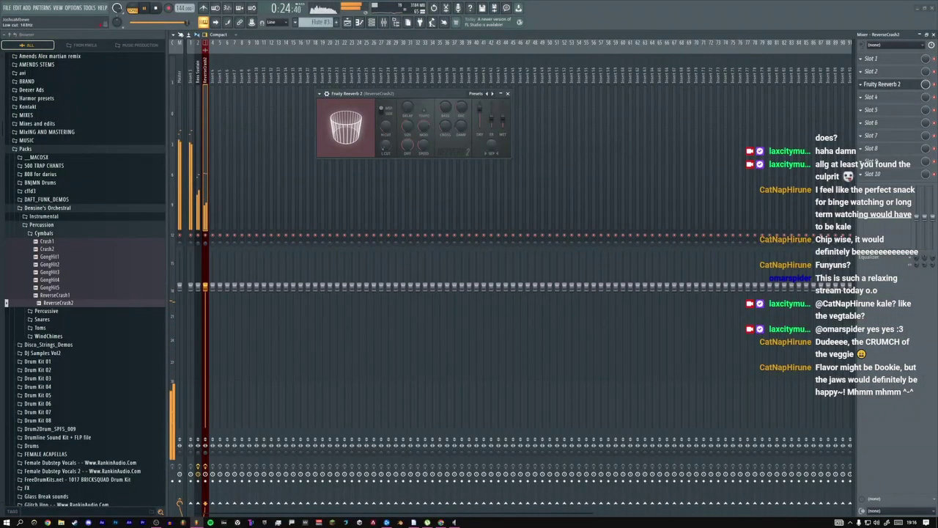
pyautogui.click(504, 93)
pyautogui.press('F9')
# Look through the percussive samples and preview several WindChimes samples, including WindChimes2
pyautogui.click(48, 233)
pyautogui.click(47, 242)
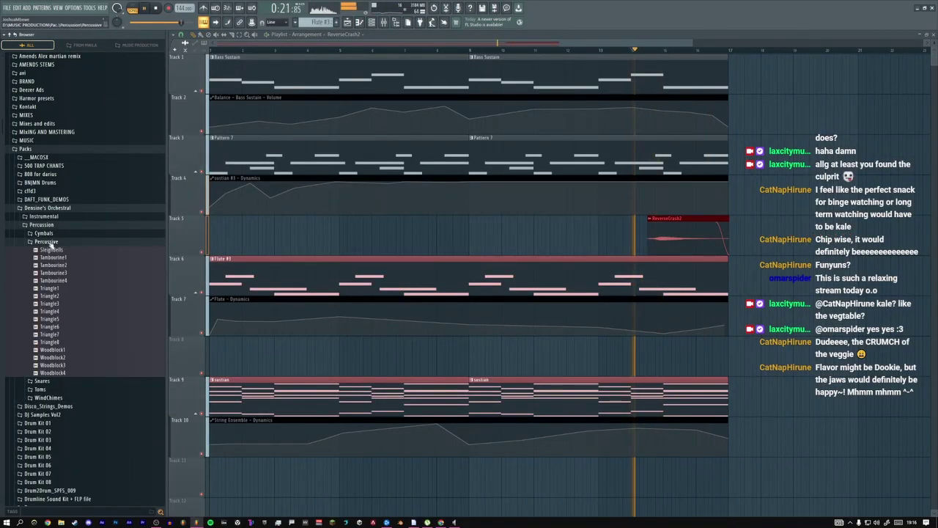
pyautogui.click(49, 243)
pyautogui.click(48, 267)
pyautogui.click(63, 290)
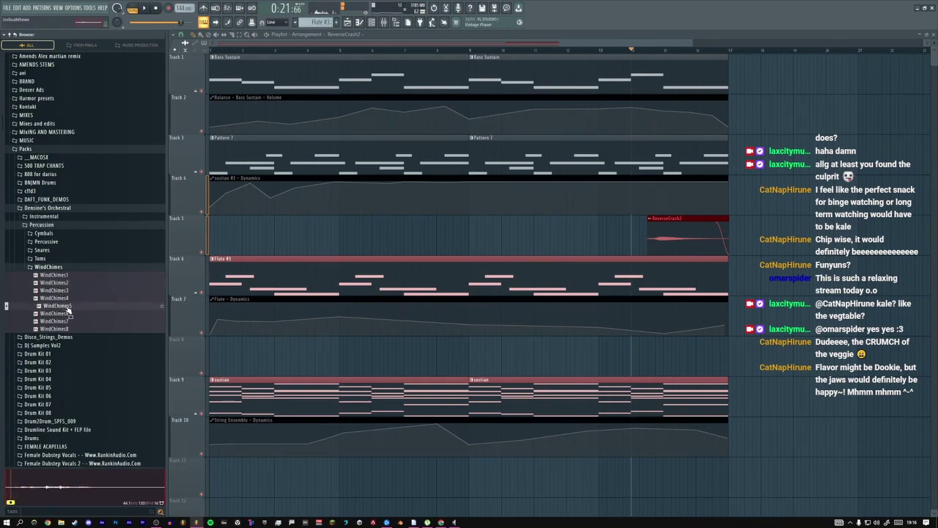
pyautogui.click(62, 282)
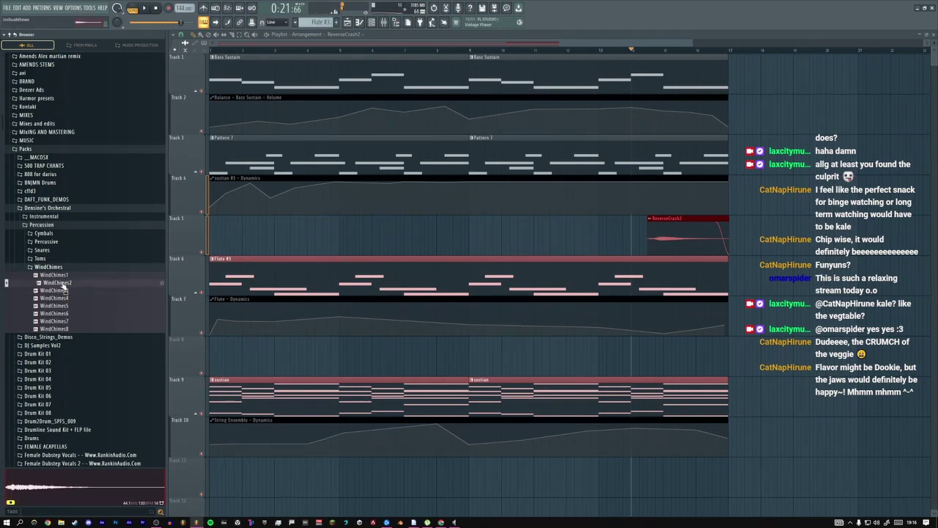
# Place WindChimes2 on Track 8 from about bar 14.6 with a short fade-in, and briefly open its sample settings
pyautogui.moveTo(62, 286); pyautogui.dragTo(663, 352)
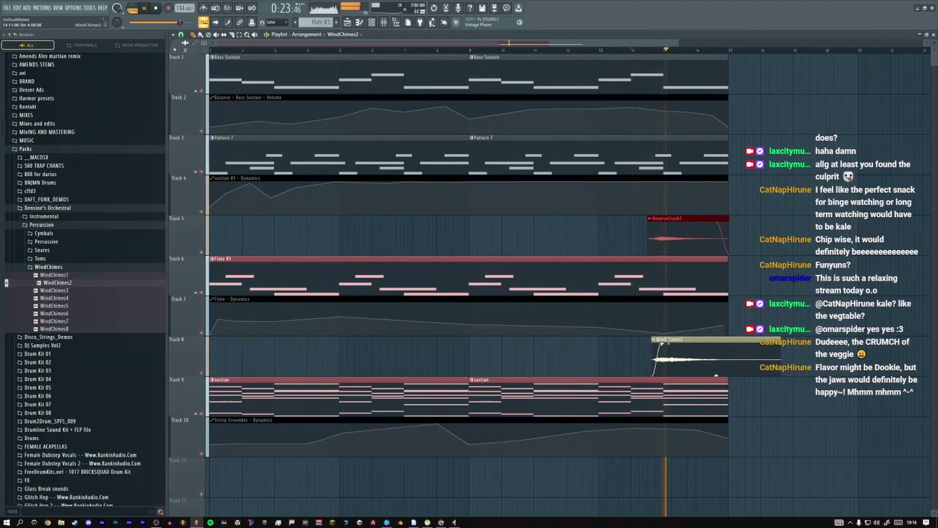
pyautogui.doubleClick(670, 348)
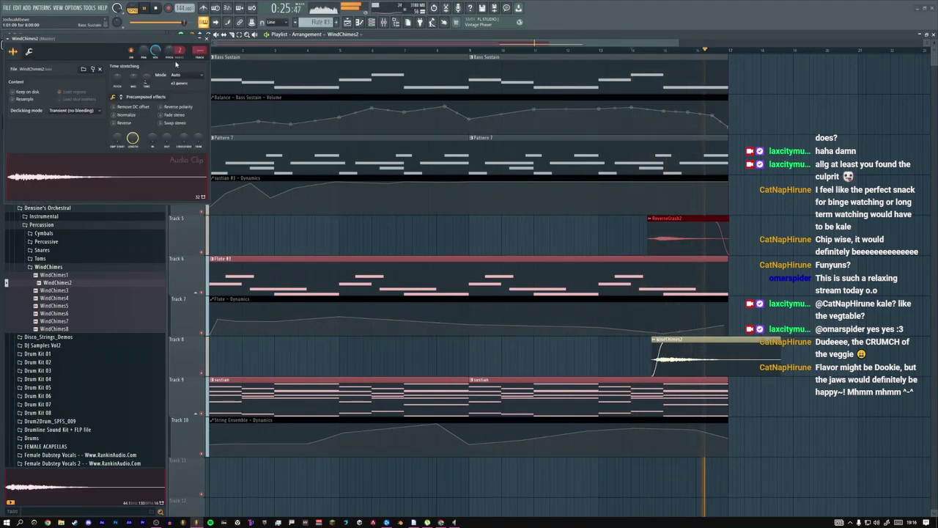
pyautogui.press('Escape')
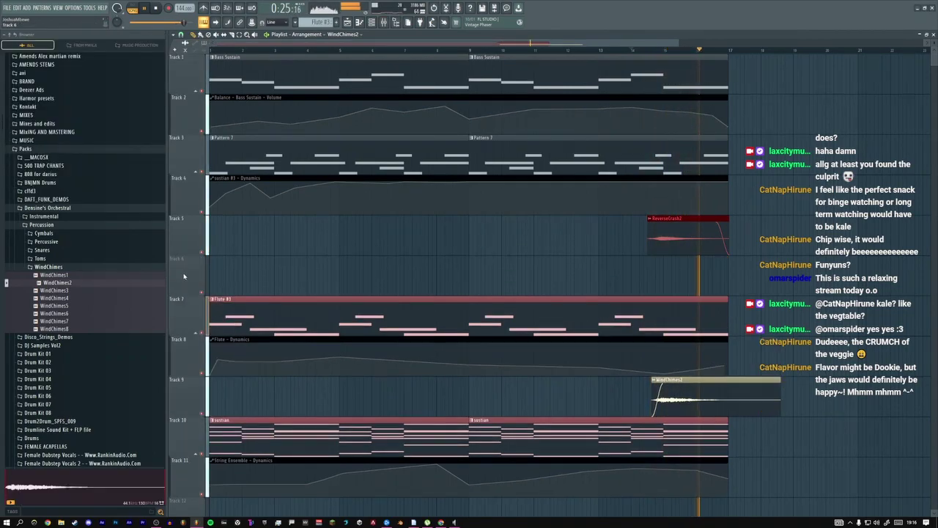
# Move the ReverseCrash2 clip to Track 6 and the WindChimes2 clip to Track 7, and play the ending
pyautogui.moveTo(664, 220); pyautogui.dragTo(657, 258)
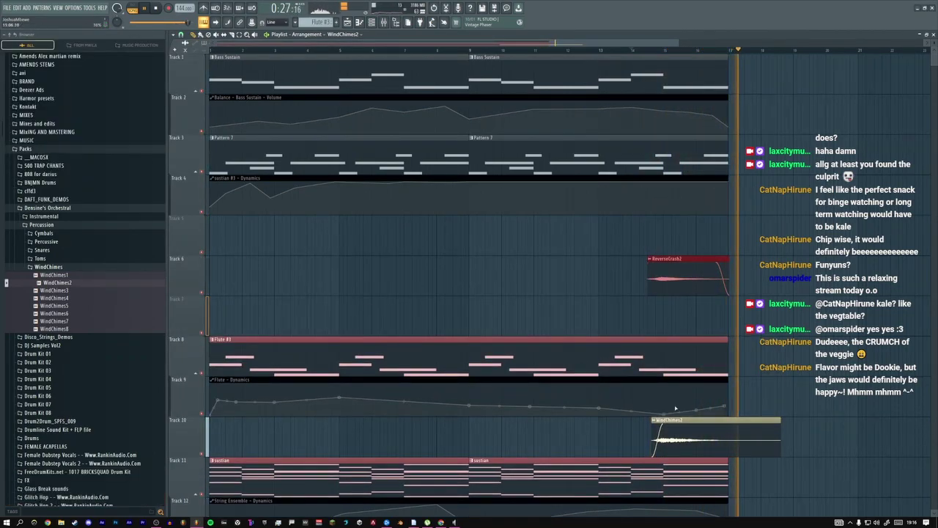
pyautogui.moveTo(659, 433); pyautogui.dragTo(664, 304)
pyautogui.press('space')
pyautogui.press('space')
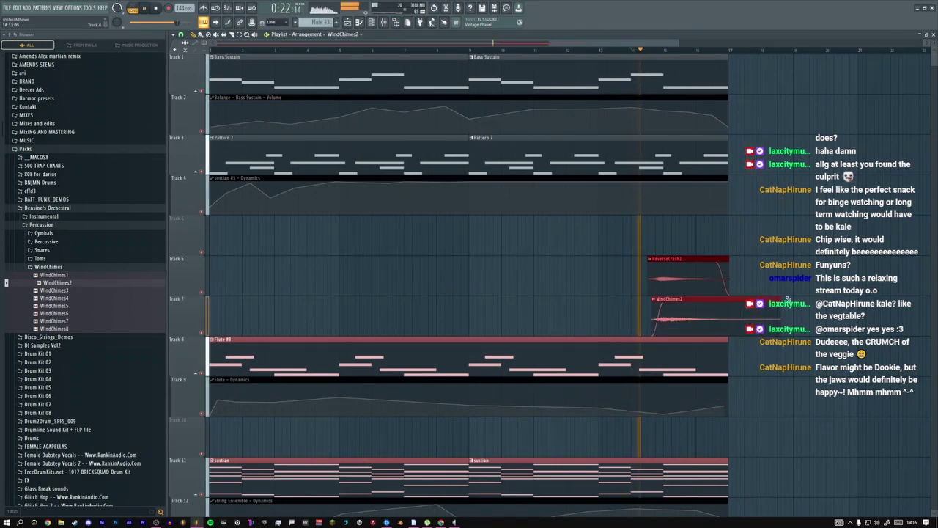
# Shorten the WindChimes2 clip to the end of bar 16, give it a smooth fade-out, and replay the transition
pyautogui.moveTo(777, 299); pyautogui.dragTo(687, 306)
pyautogui.press('space')
pyautogui.press('space')
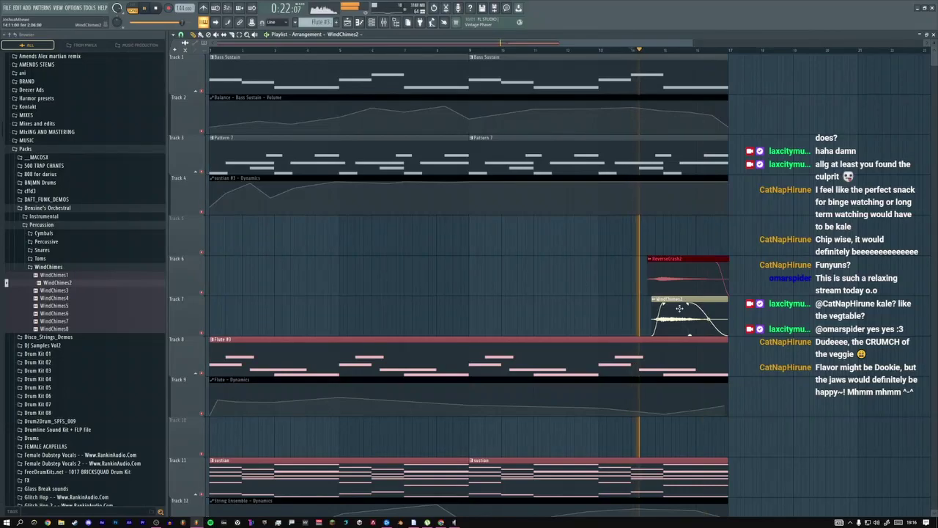
# Check the sample settings of the ReverseCrash2 and WindChimes2 clips while listening to the transition, and close them
pyautogui.click(665, 258)
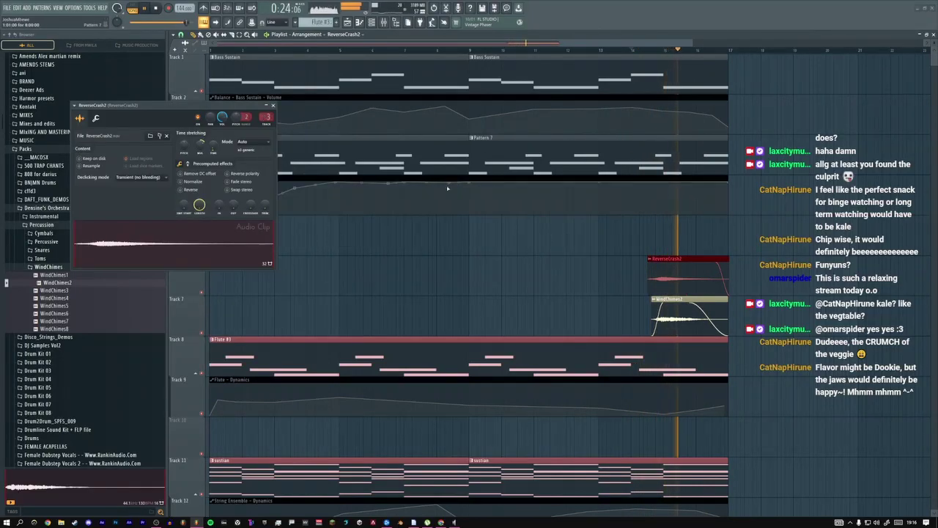
pyautogui.click(692, 300)
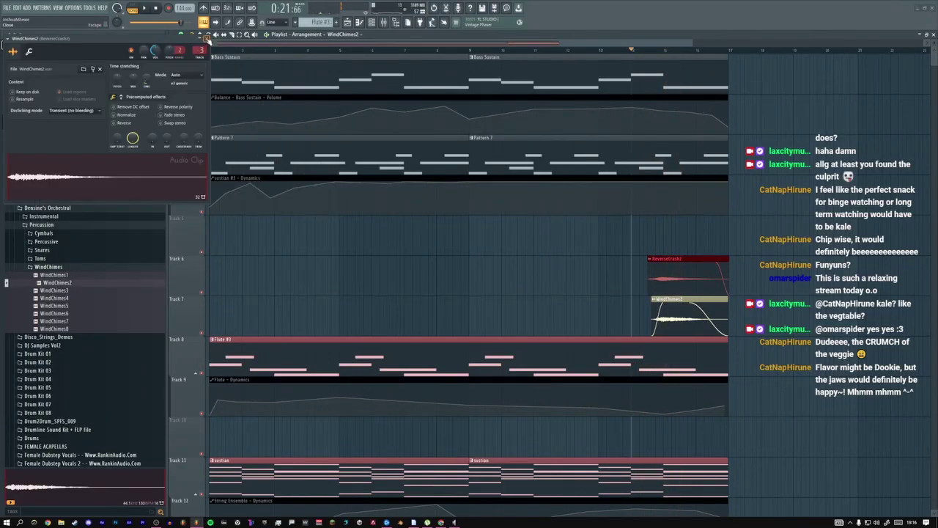
pyautogui.press('space')
pyautogui.click(665, 258)
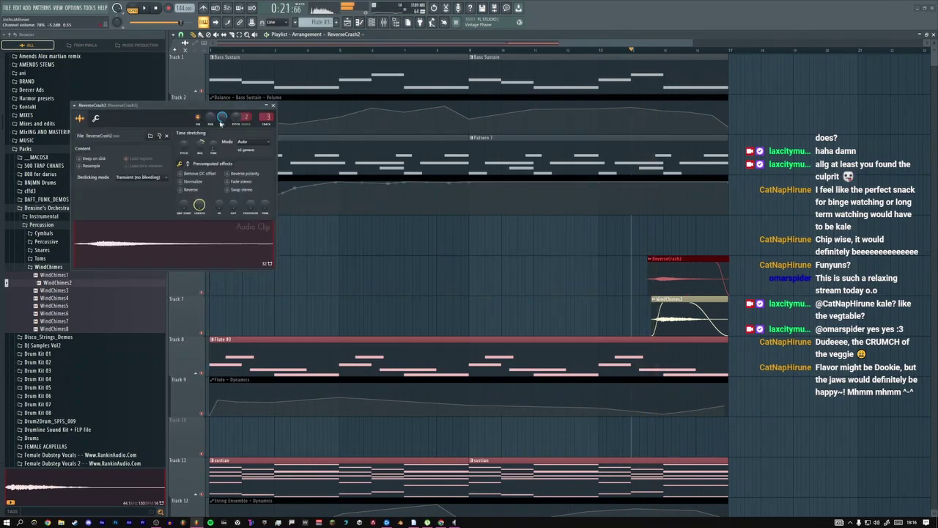
pyautogui.press('space')
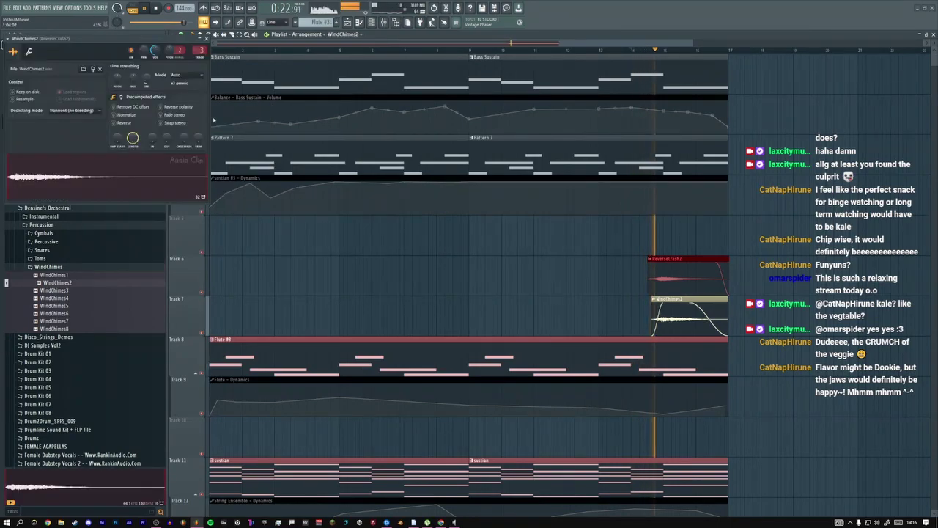
pyautogui.click(561, 186)
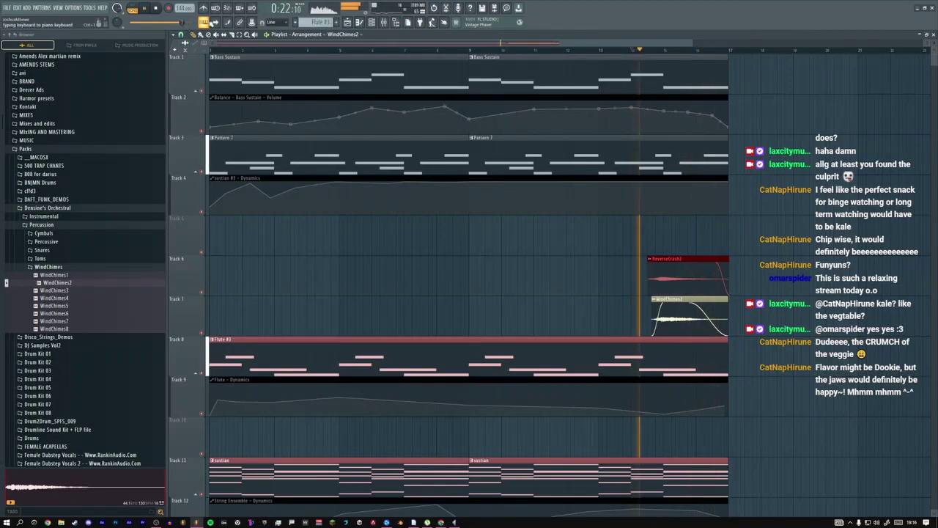
# Lower the opening points of the Flute Dynamics automation to near zero through bar 3, listening from the start
pyautogui.press('space')
pyautogui.press('space')
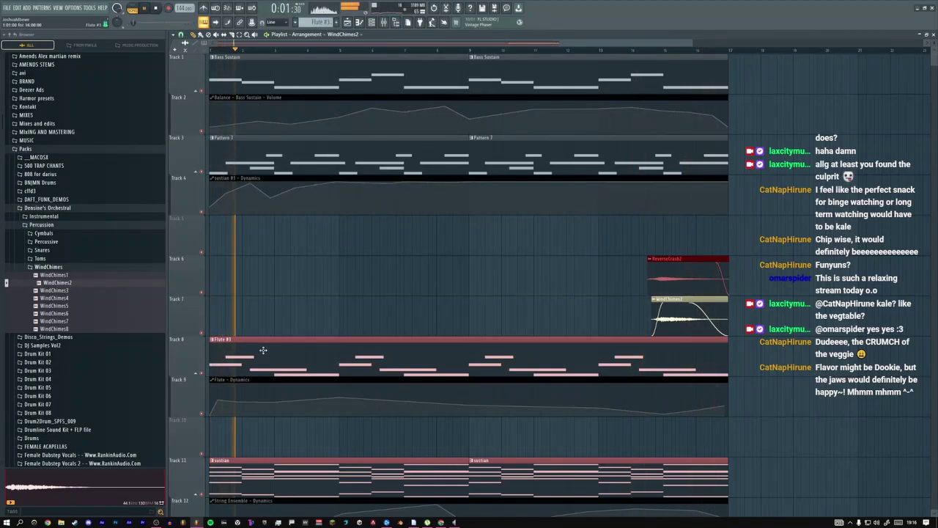
pyautogui.moveTo(220, 401); pyautogui.dragTo(239, 413)
pyautogui.press('space')
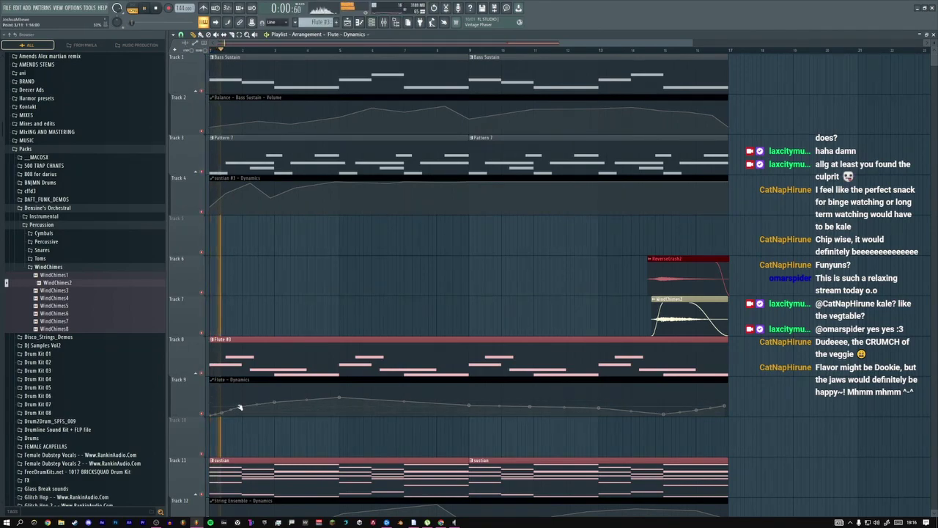
pyautogui.press('space')
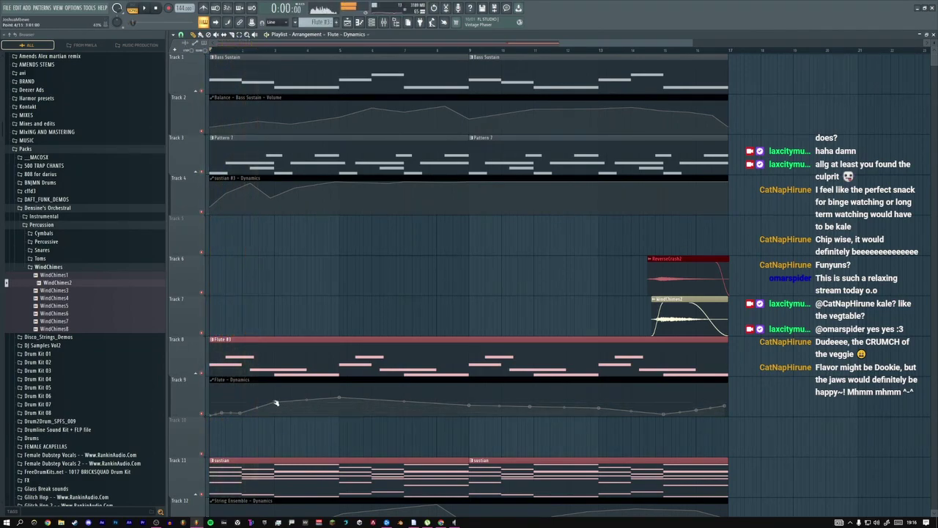
pyautogui.press('space')
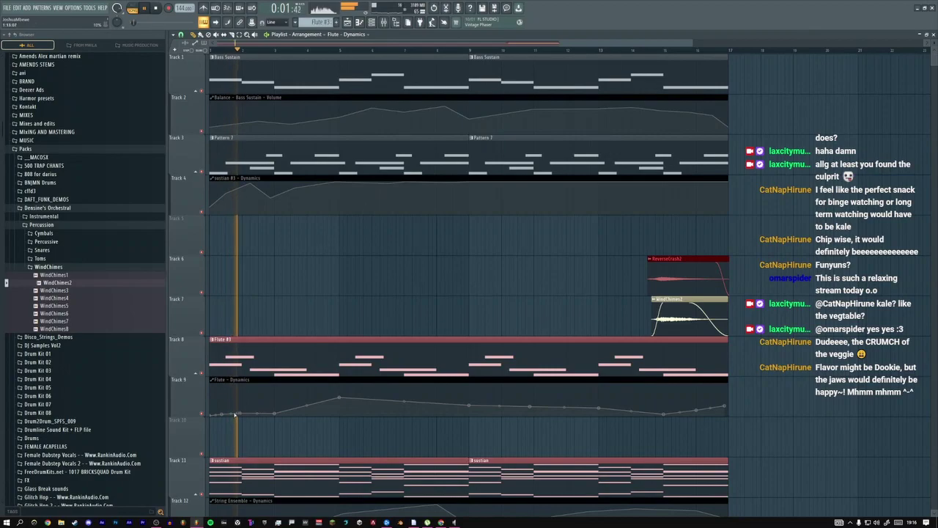
pyautogui.press('space')
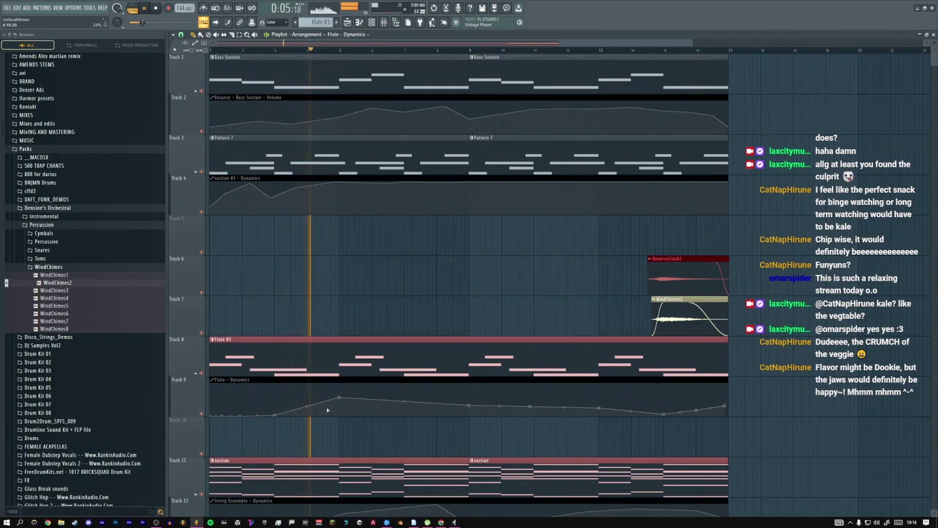
# Reshape the Flute Dynamics curve with lower points around bars 4 to 6 and a rise at bar 7
pyautogui.moveTo(339, 396); pyautogui.dragTo(332, 406)
pyautogui.press('space')
pyautogui.press('space')
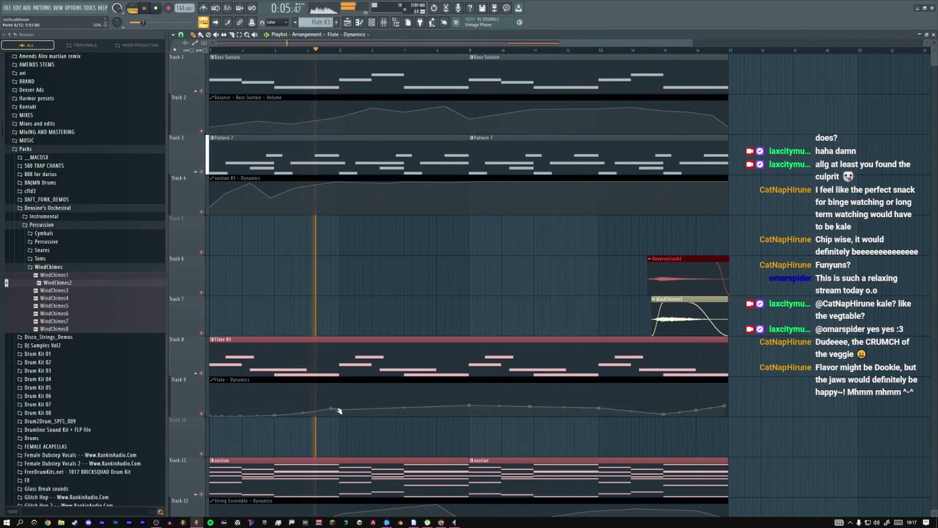
pyautogui.moveTo(342, 412)
pyautogui.mouseDown()
pyautogui.moveTo(463, 406)
pyautogui.moveTo(403, 400)
pyautogui.mouseUp()
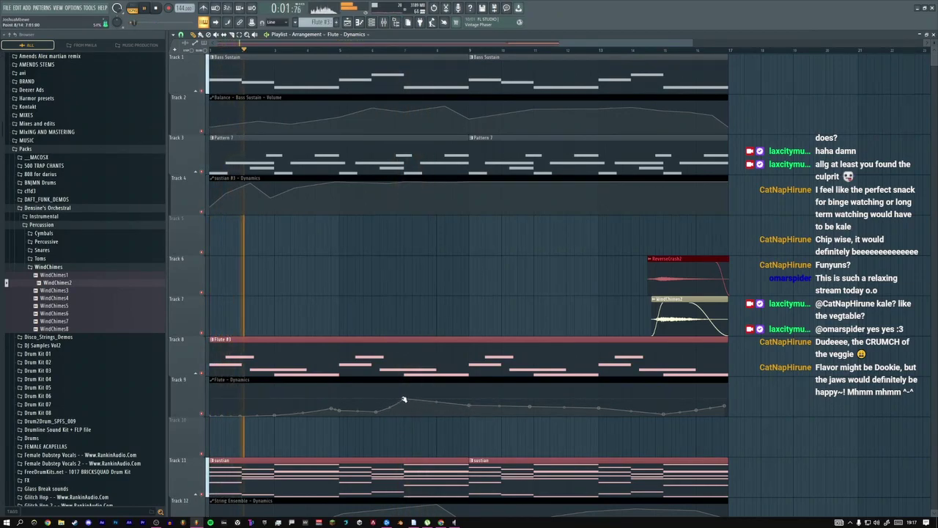
# Copy the ReverseCrash2 and WindChimes2 clips eight bars earlier so they lead up to bar 9
pyautogui.moveTo(673, 290); pyautogui.dragTo(419, 280)
# Switch to OBS and start a message in the stream chat
pyautogui.press('super+Tab')
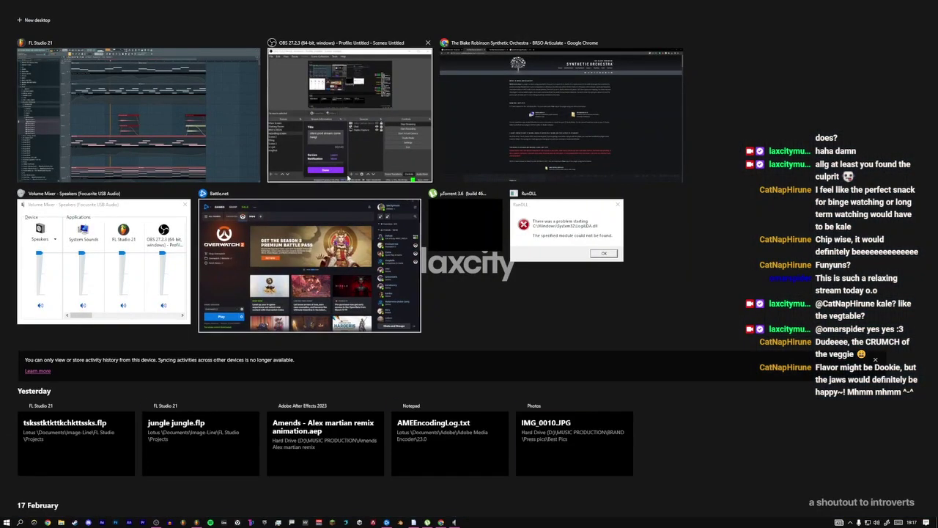
pyautogui.click(339, 168)
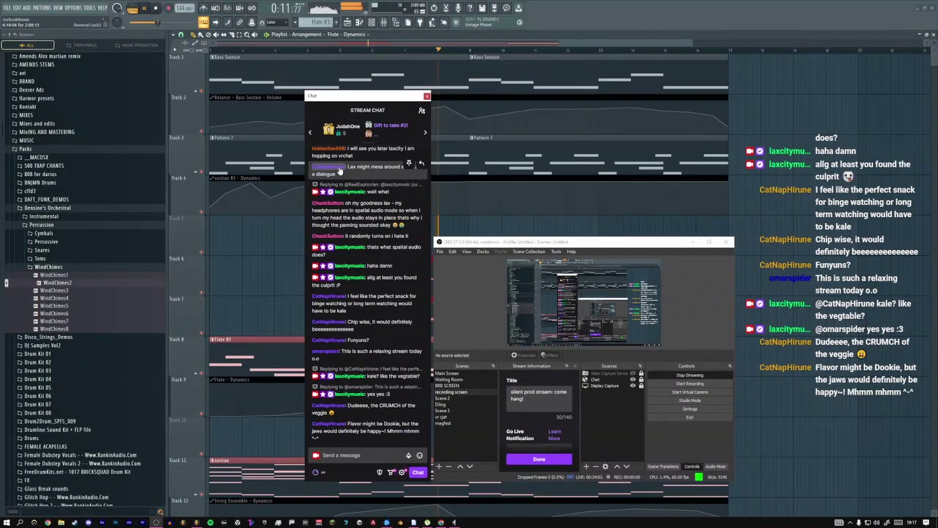
pyautogui.click(352, 454)
pyautogui.write('I fuc')
pyautogui.press('BackSpace')
pyautogui.press('BackSpace')
pyautogui.press('BackSpace')
pyautogui.press('BackSpace')
pyautogui.press('BackSpace')
pyautogui.write('kale is')
pyautogui.press('BackSpace')
pyautogui.press('BackSpace')
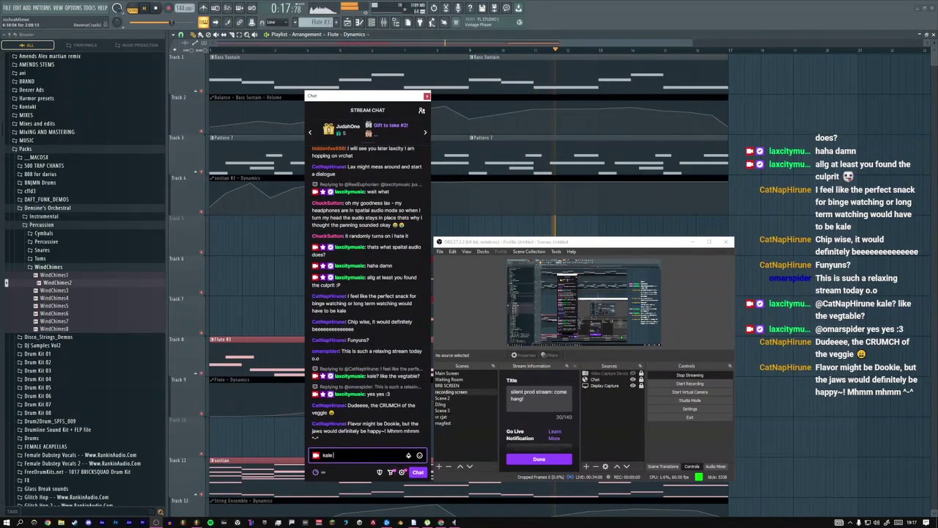
pyautogui.press('BackSpace')
pyautogui.press('BackSpace')
pyautogui.press('BackSpace')
pyautogui.press('BackSpace')
pyautogui.press('BackSpace')
# Send the chat message "kale with tomatoes and onions is how you kidnap me"
pyautogui.write('kale with')
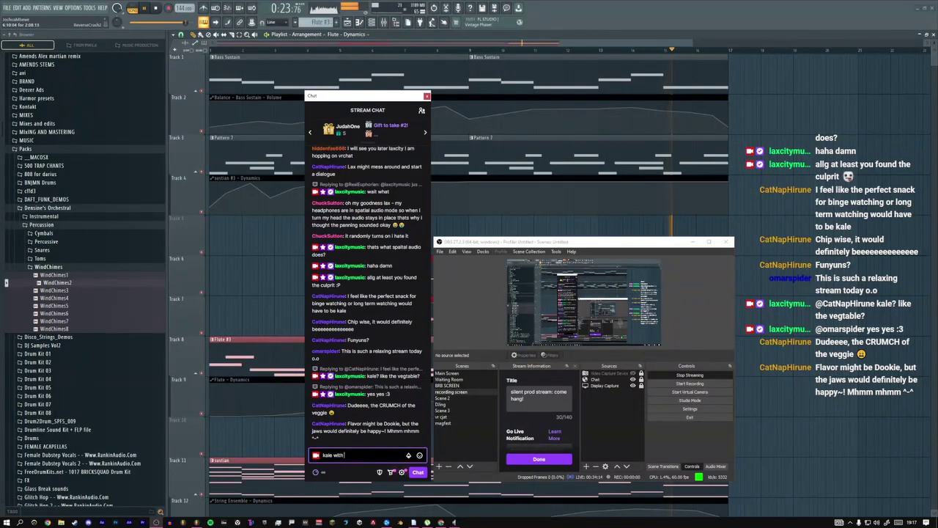
pyautogui.write(' tomatoes and onions is h')
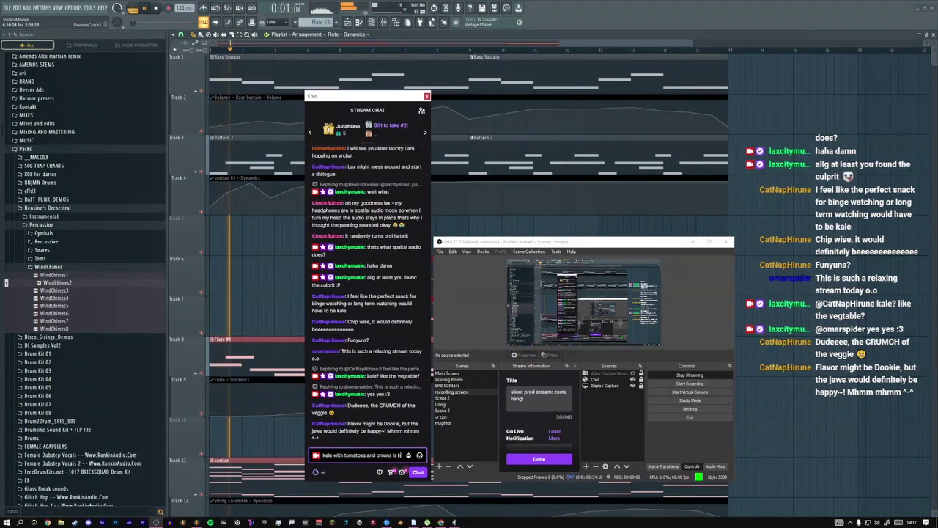
pyautogui.write('owb you kidnap me')
pyautogui.press('Return')
# Send the follow-up chat message "cooked btw >.>"
pyautogui.write('espellc')
pyautogui.hotkey('ctrl', 'BackSpace')
pyautogui.write('coo')
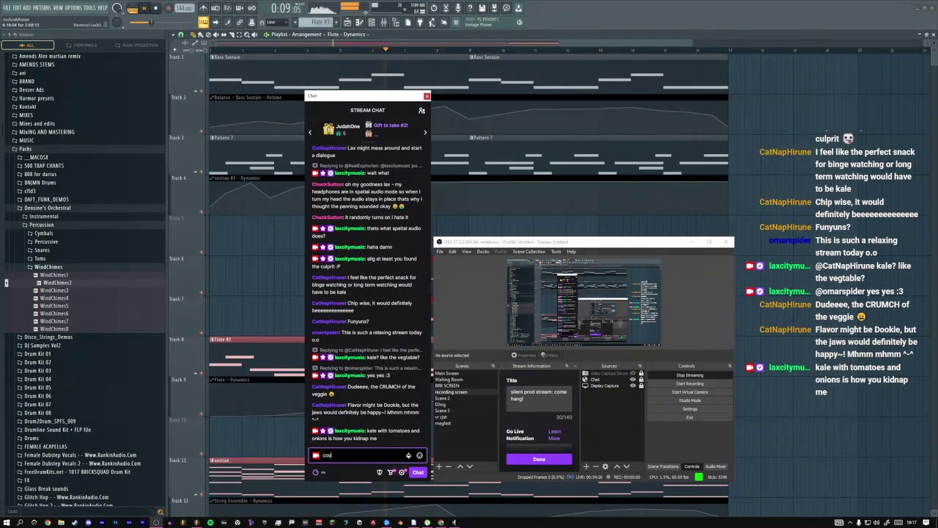
pyautogui.write('ked btw >')
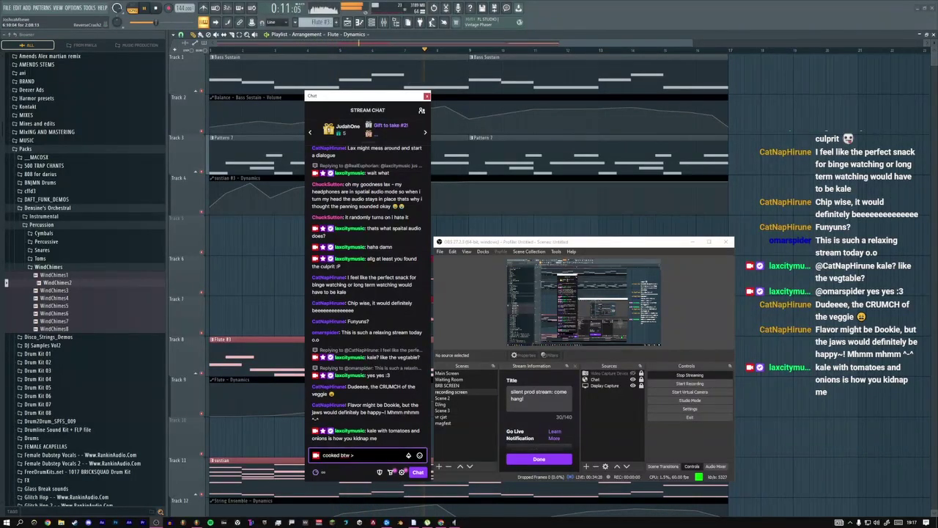
pyautogui.write('.>')
pyautogui.press('Return')
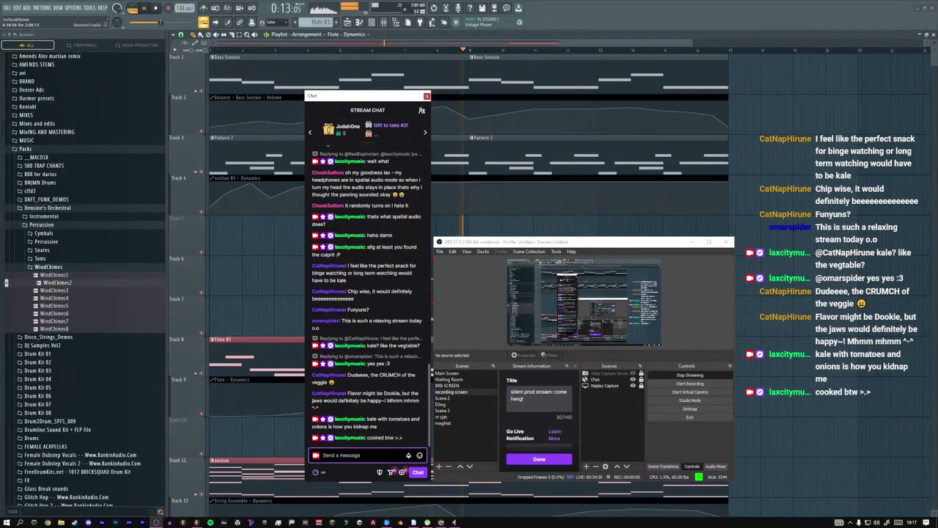
# Send the chat message "before anyone kills me xD" and return to the FL Studio playlist
pyautogui.write('before anyw')
pyautogui.write('ne kills me x')
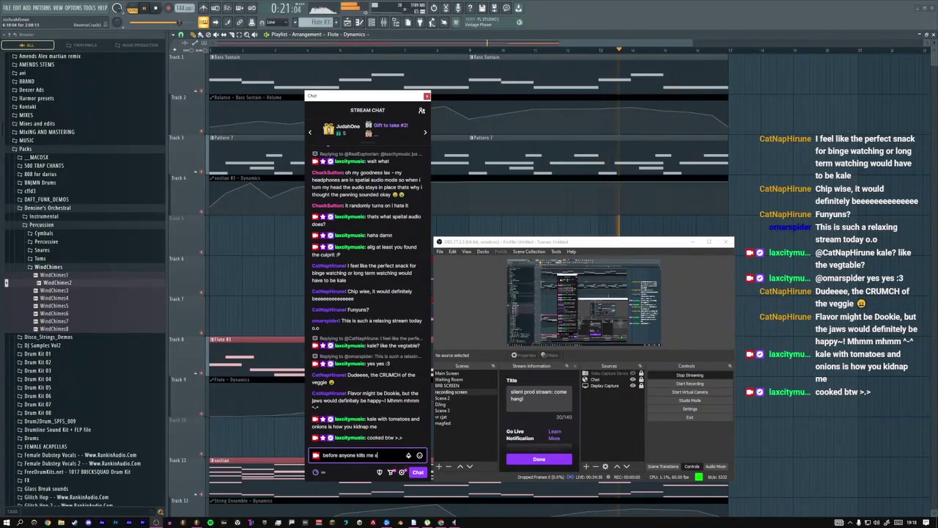
pyautogui.write('D')
pyautogui.press('Return')
pyautogui.click(489, 173)
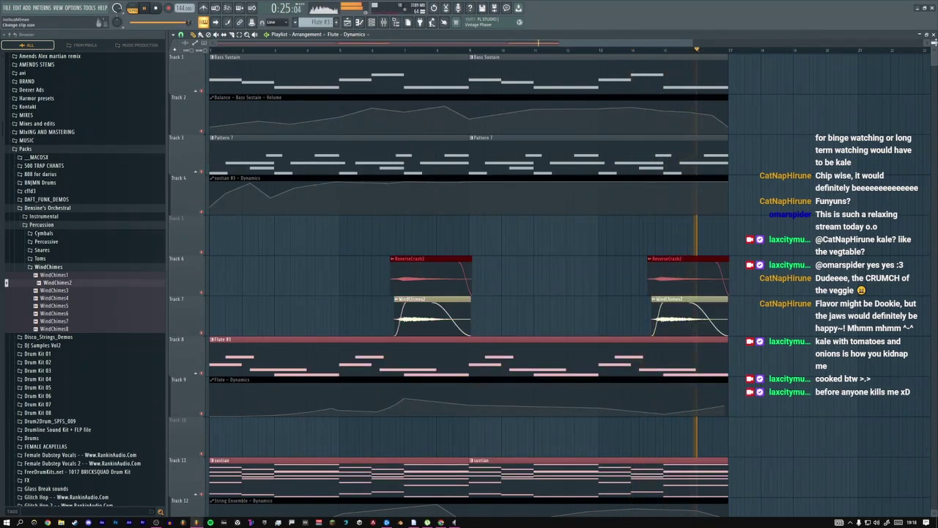
# Fit all the arrangement's tracks in the playlist and replay its opening from bar 1
pyautogui.scroll(-2, 422, 125)
pyautogui.click(156, 8)
pyautogui.press('space')
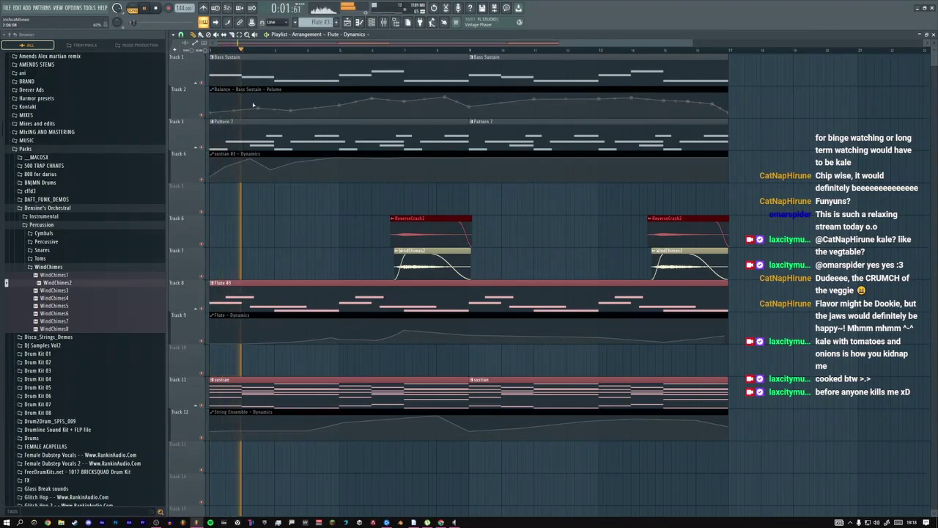
pyautogui.press('space')
pyautogui.press('space')
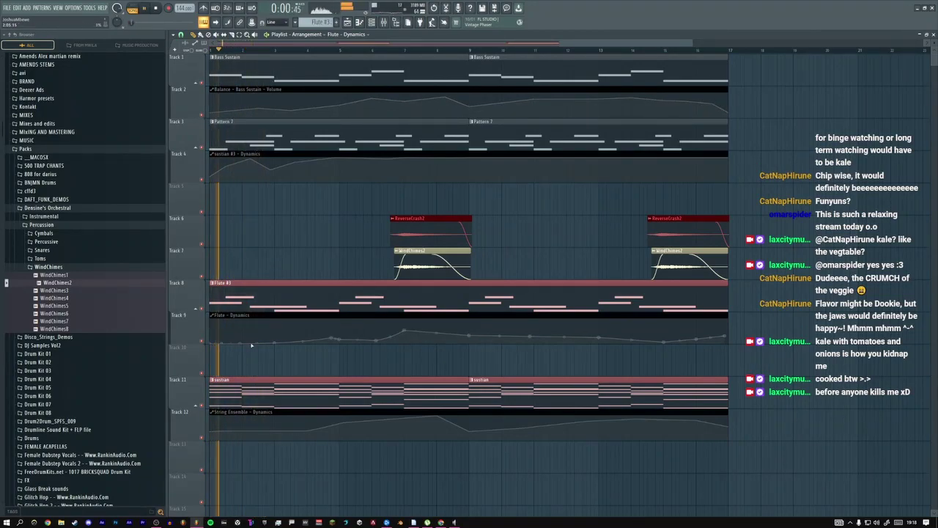
# Check the Flute channel's controls, open the Kontakt channel, and expand its String Ensemble instrument
pyautogui.press('F7')
pyautogui.press('F6')
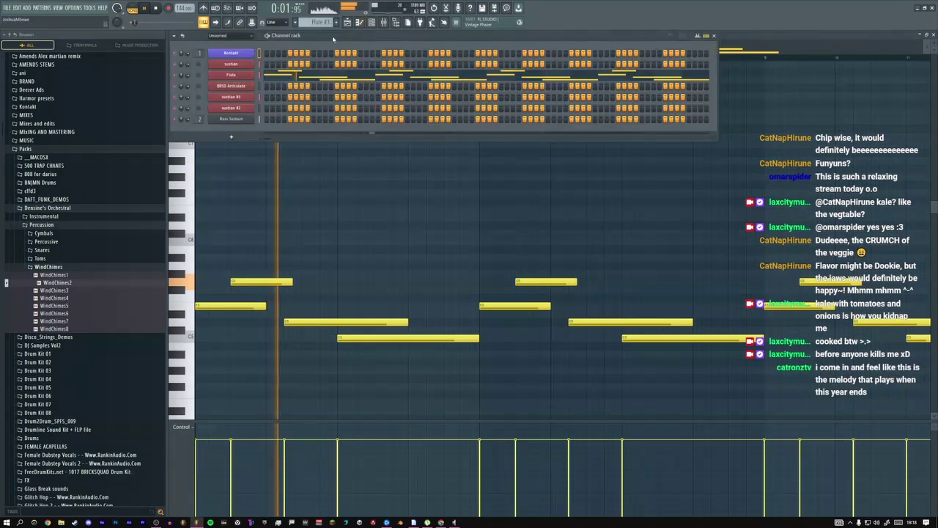
pyautogui.click(232, 76)
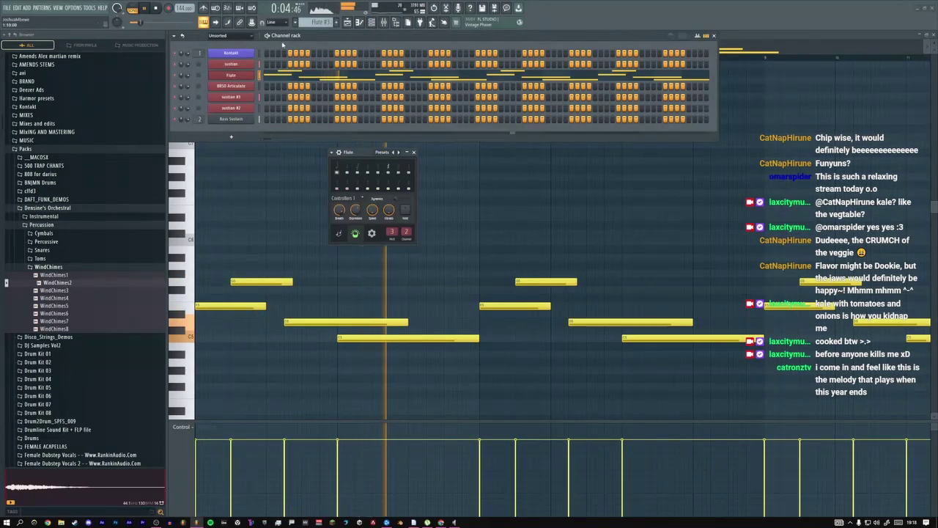
pyautogui.click(231, 53)
pyautogui.press('space')
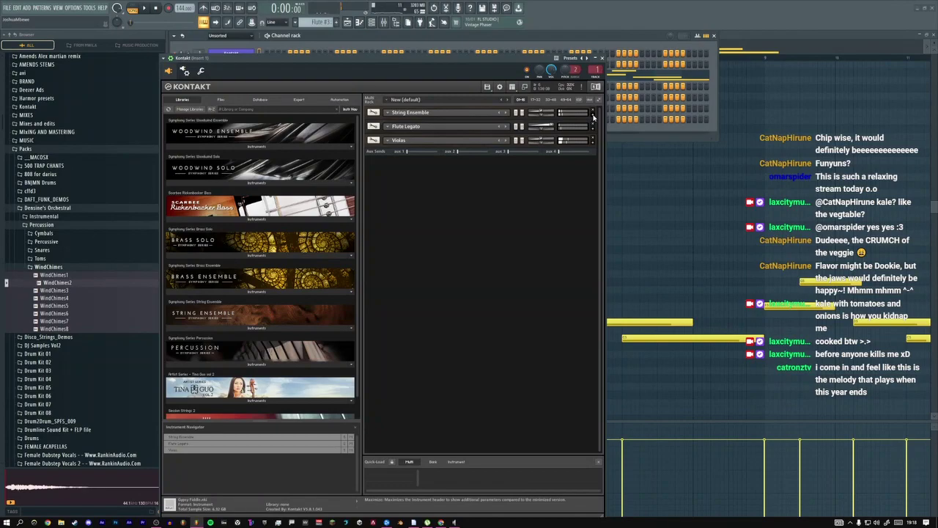
pyautogui.click(594, 116)
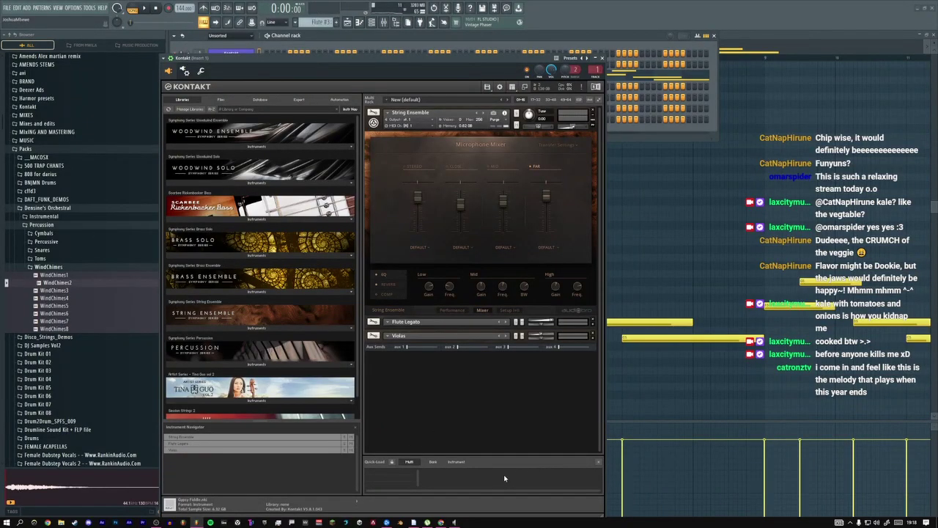
# Move the Kontakt window up and show its master editor section
pyautogui.moveTo(393, 60); pyautogui.dragTo(400, 1)
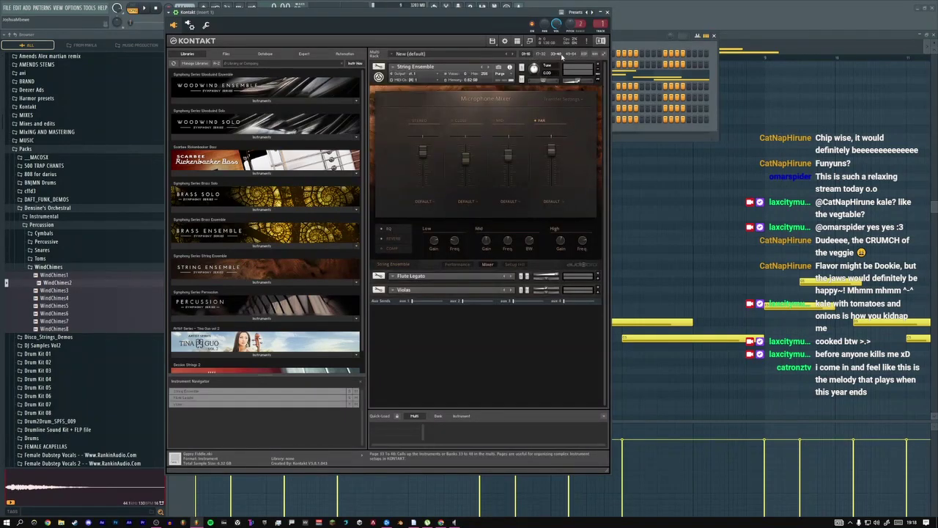
pyautogui.click(517, 41)
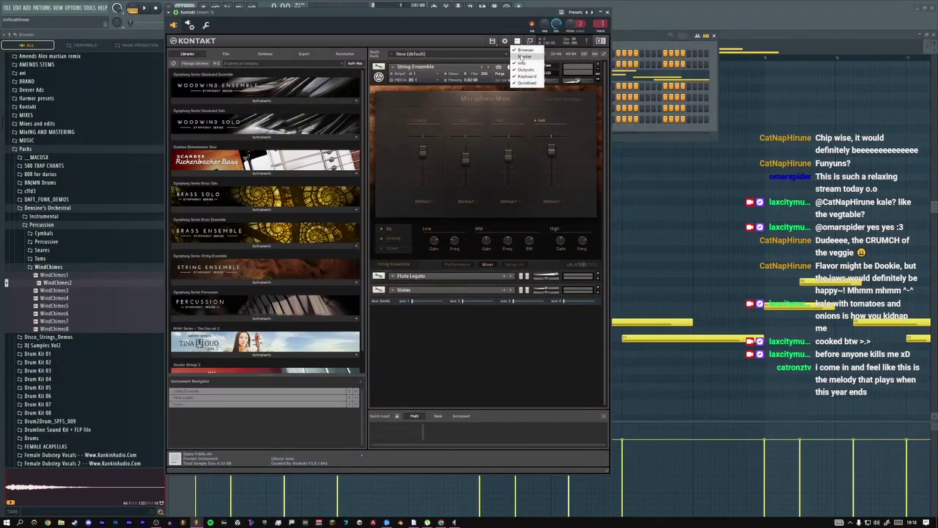
pyautogui.click(522, 56)
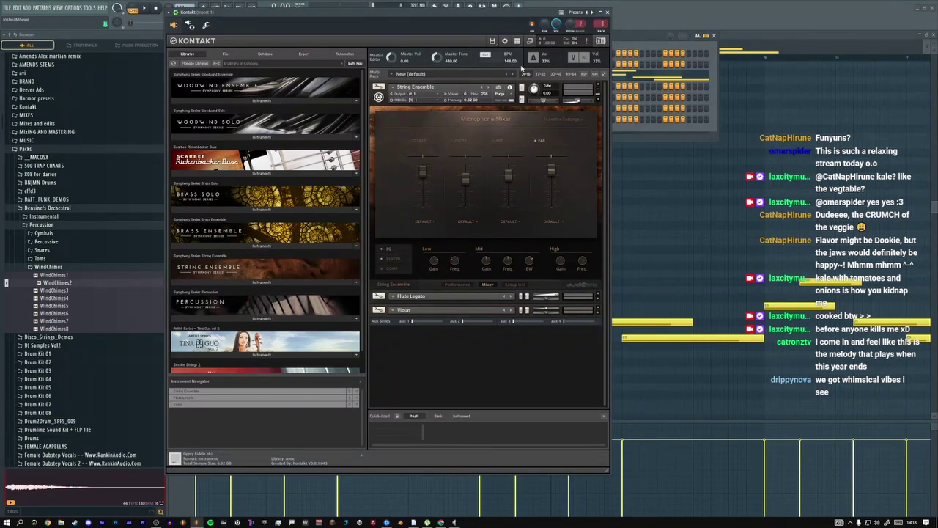
# Check Kontakt's Engine options and close the options dialog
pyautogui.click(517, 41)
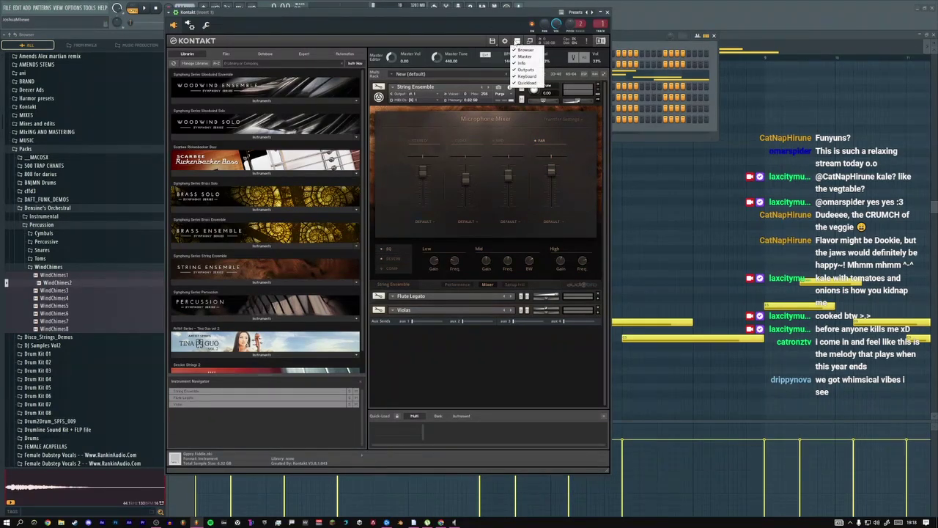
pyautogui.click(507, 41)
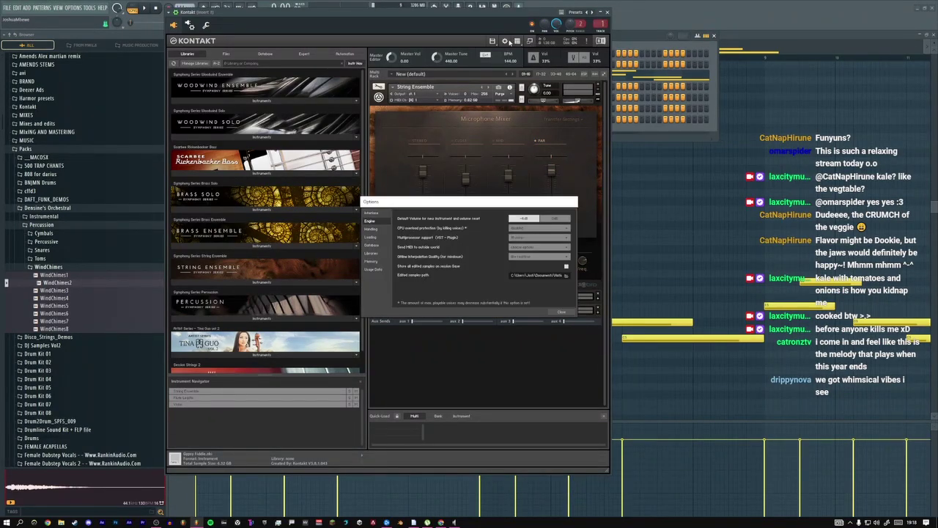
pyautogui.click(562, 312)
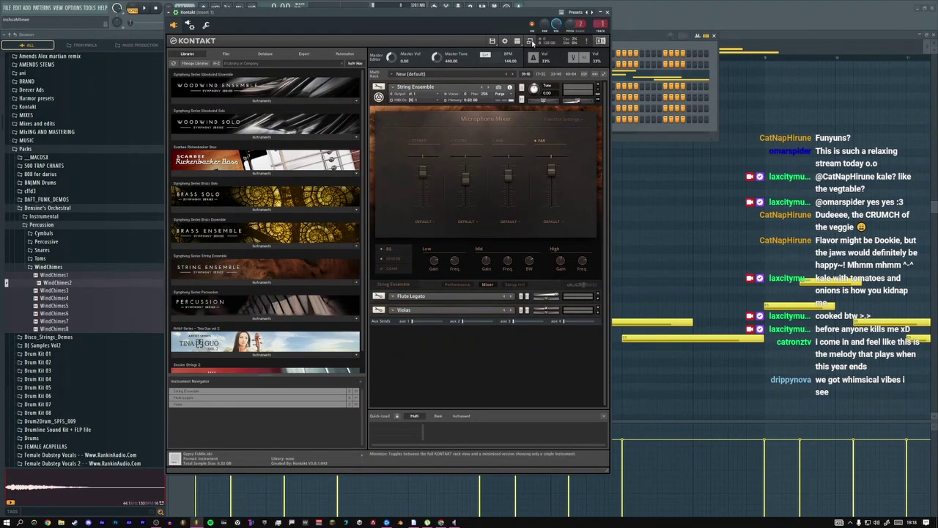
pyautogui.click(531, 42)
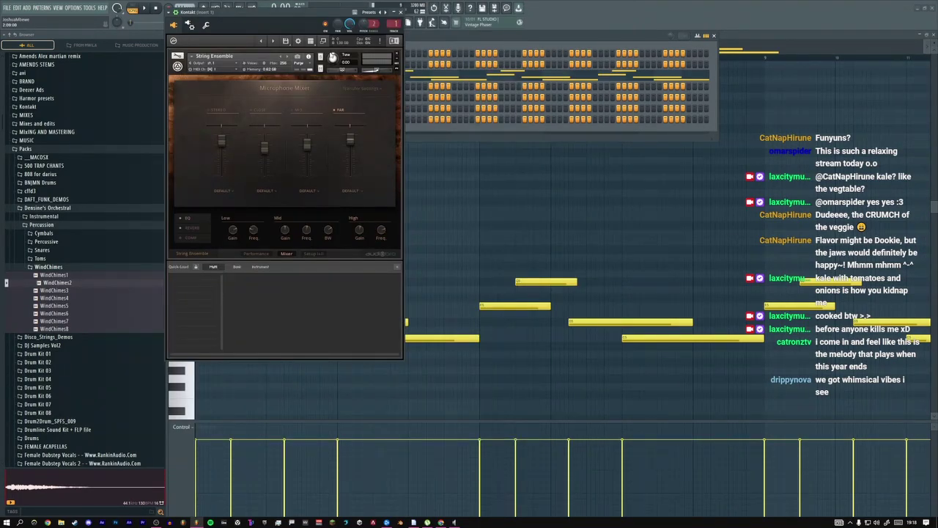
pyautogui.moveTo(287, 15); pyautogui.dragTo(515, 144)
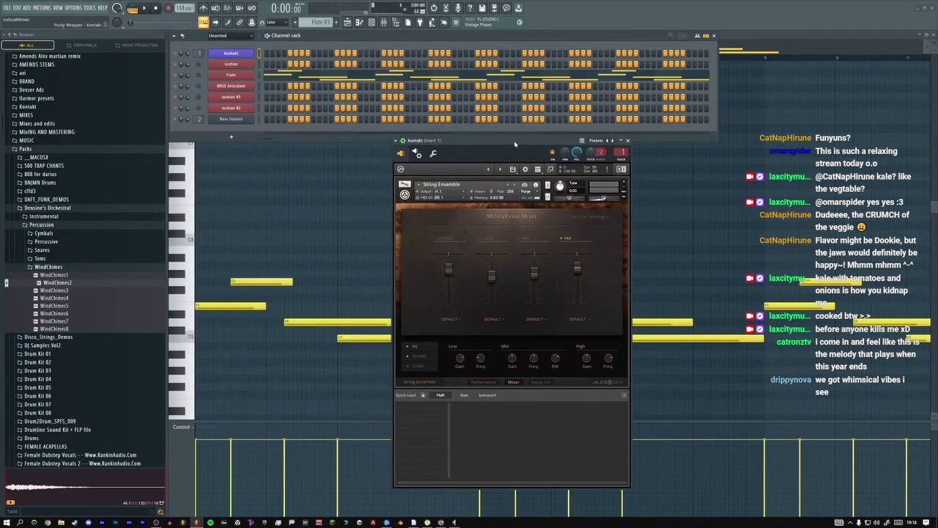
pyautogui.click(622, 189)
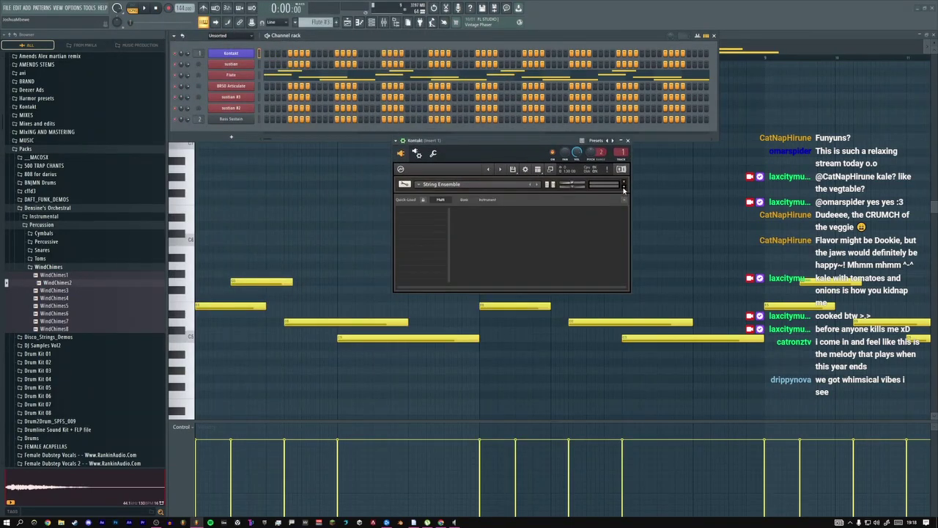
pyautogui.click(623, 189)
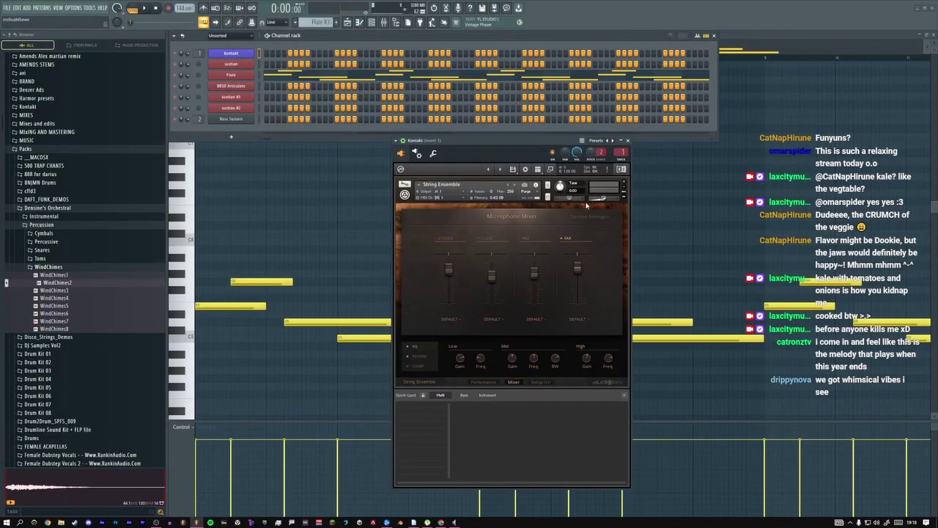
pyautogui.click(537, 170)
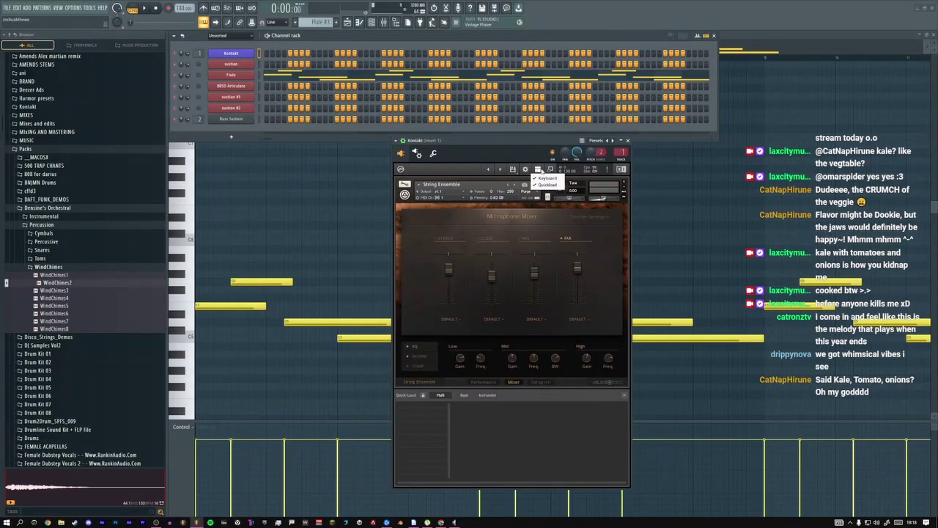
pyautogui.click(539, 171)
pyautogui.moveTo(538, 149); pyautogui.dragTo(399, 18)
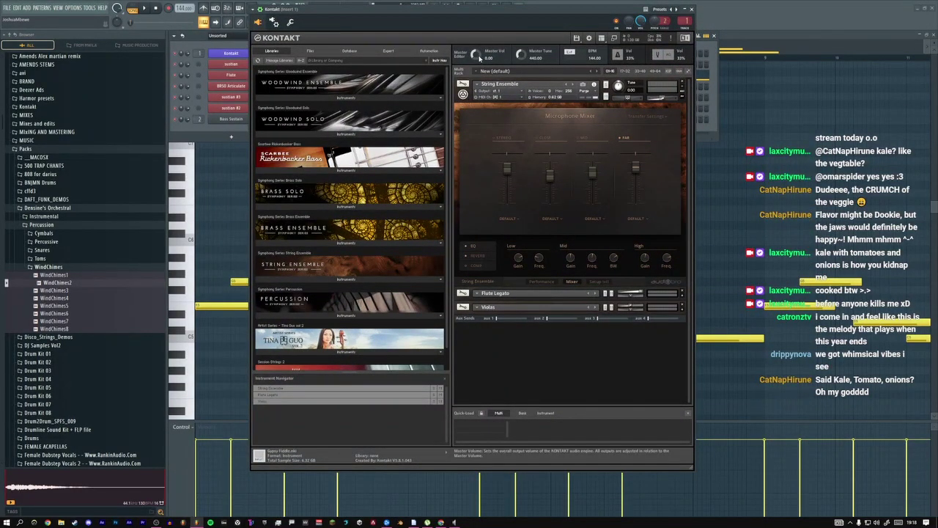
# Collapse the String Ensemble instrument in Kontakt's multi rack
pyautogui.click(571, 54)
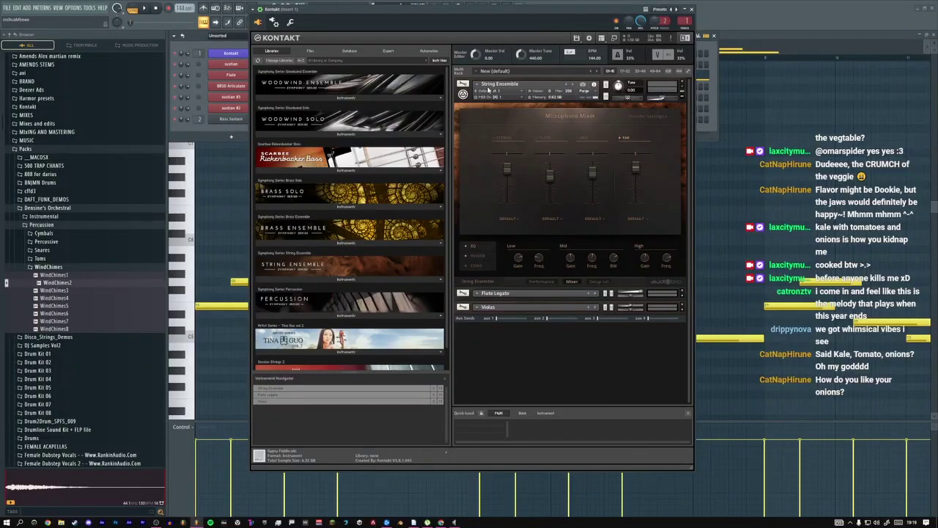
pyautogui.click(682, 85)
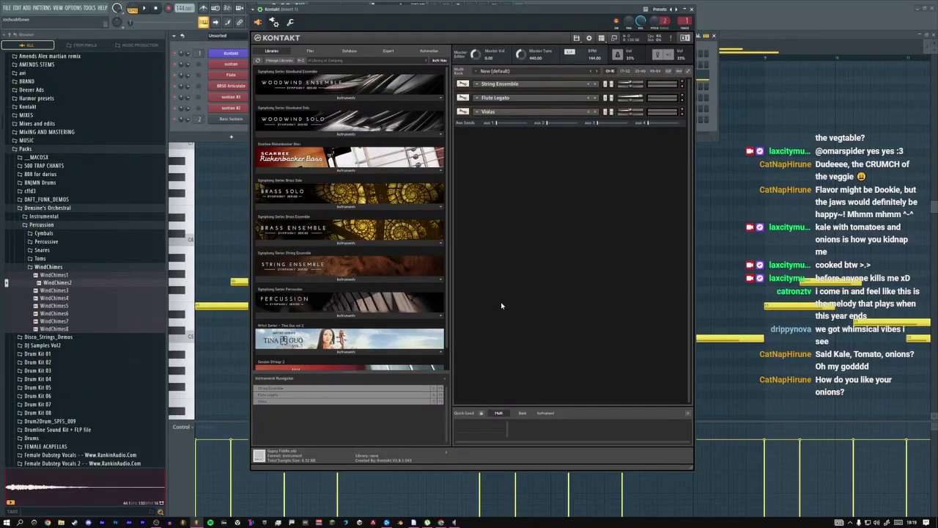
# Switch to the stream chat and send the message "fried or raw"
pyautogui.press('super+Tab')
pyautogui.click(348, 150)
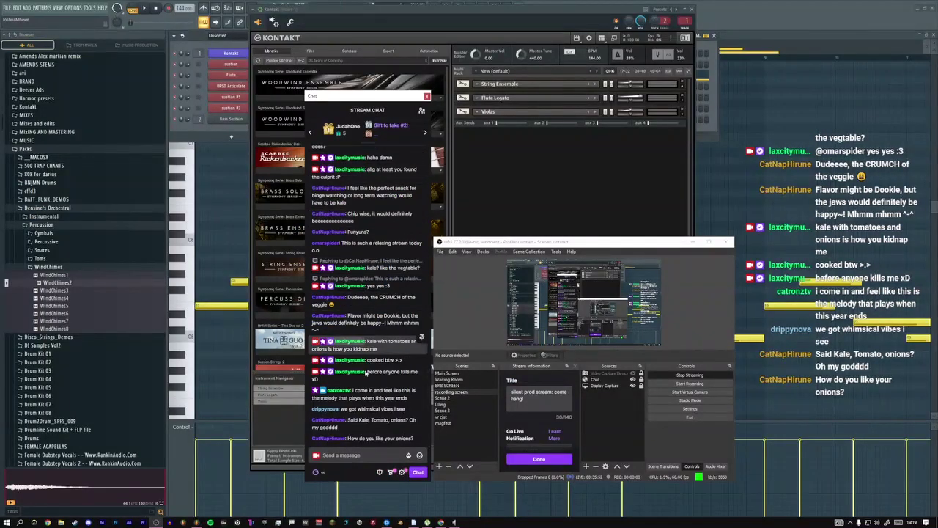
pyautogui.click(373, 452)
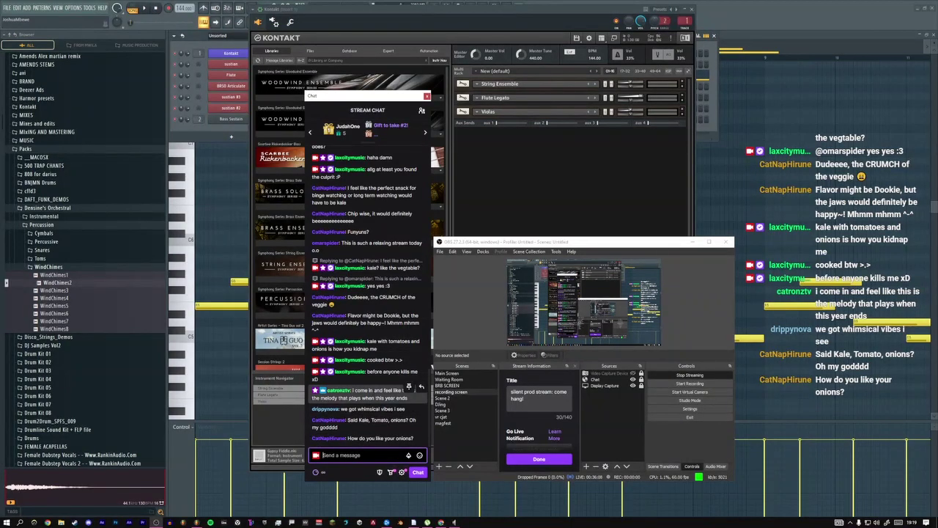
pyautogui.click(352, 455)
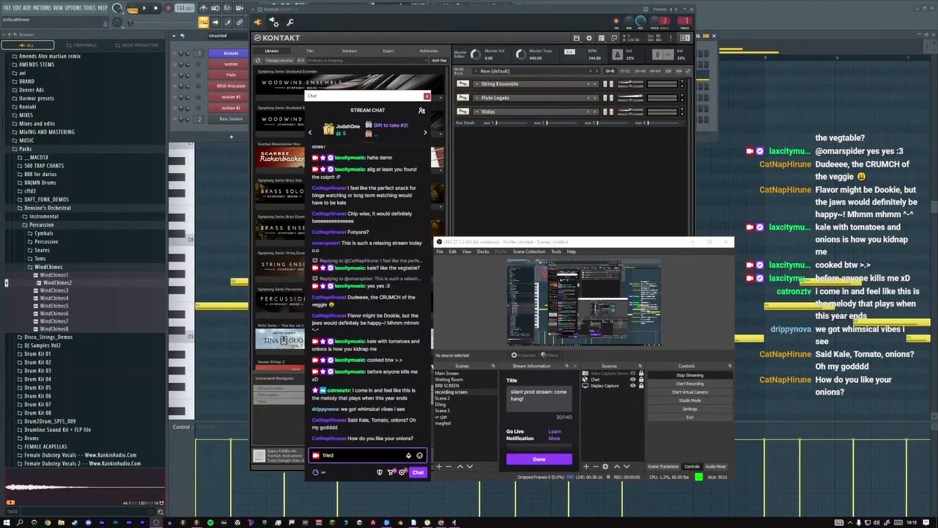
pyautogui.write('fried or raw')
pyautogui.press('Return')
# Send the chat messages "depends how consumed" and "slightly browned w salt and pepper", and return to FL Studio
pyautogui.write('depends how consumed')
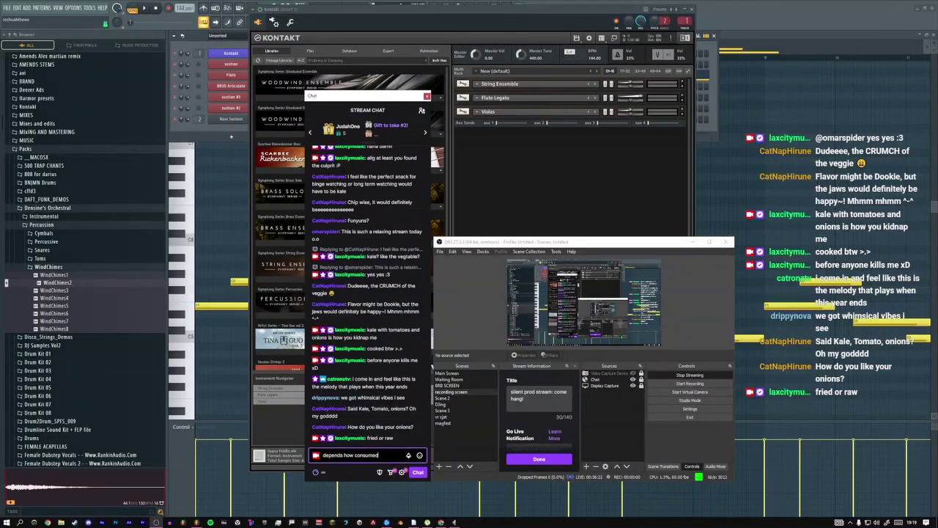
pyautogui.press('Return')
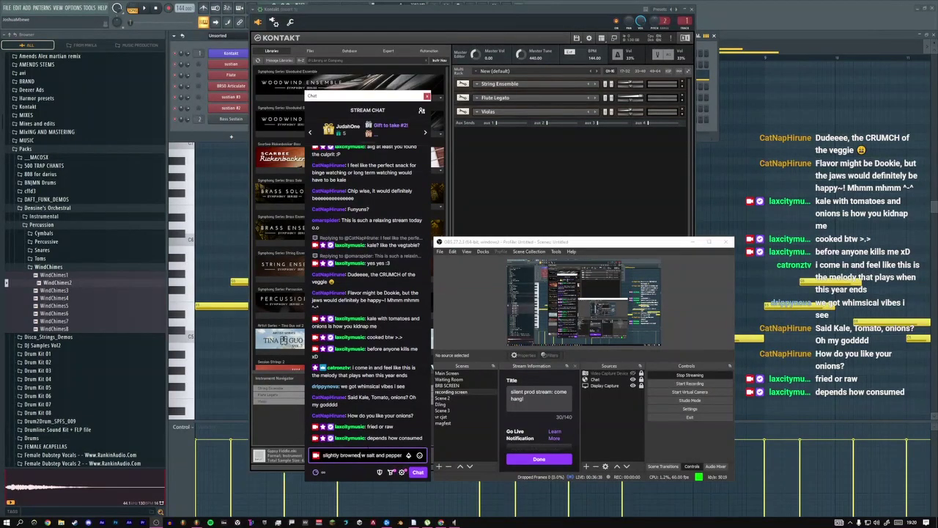
pyautogui.press('Return')
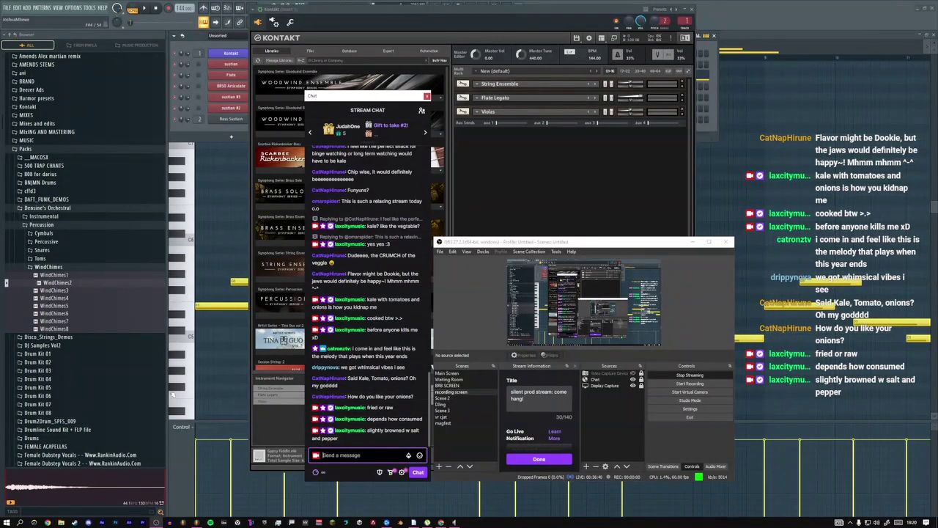
pyautogui.click(220, 383)
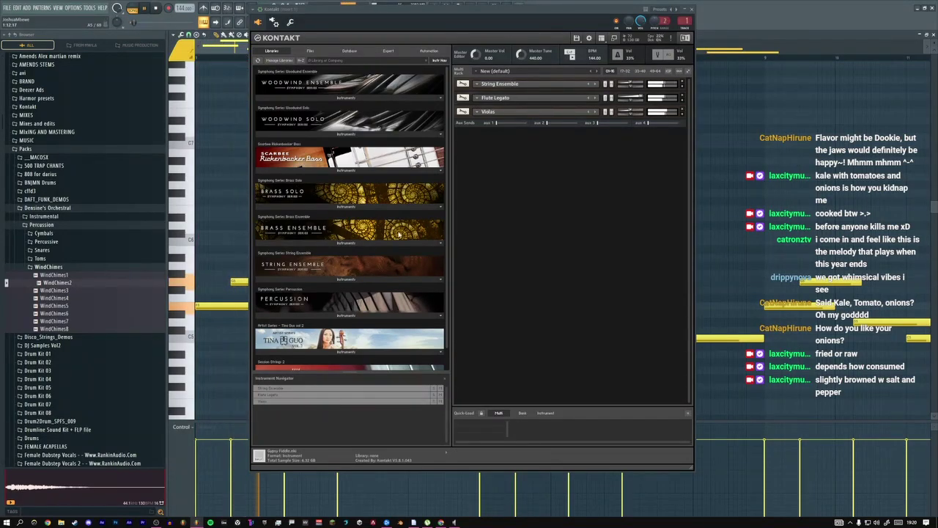
# Switch to the stream chat and send the messages "where" and "is the kontakt mixer"
pyautogui.press('super+Tab')
pyautogui.click(327, 180)
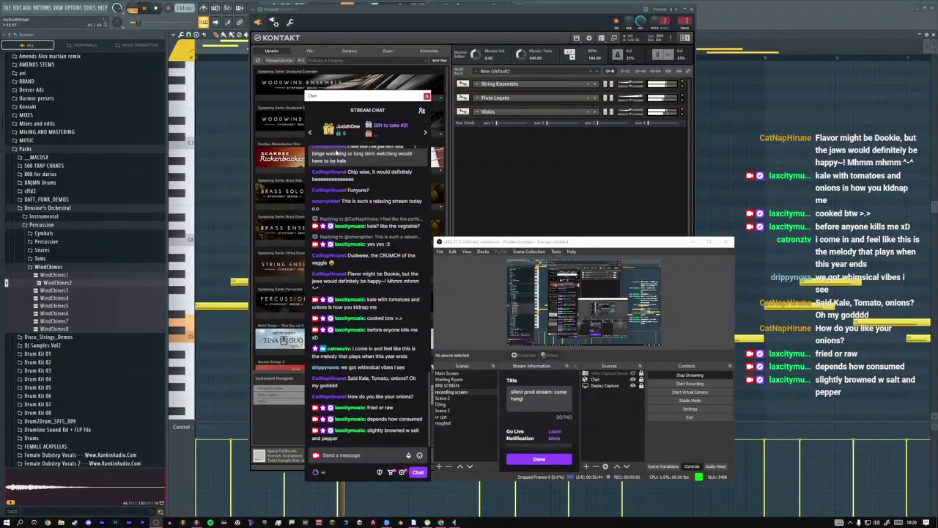
pyautogui.click(352, 455)
pyautogui.write('w')
pyautogui.press('BackSpace')
pyautogui.write('is')
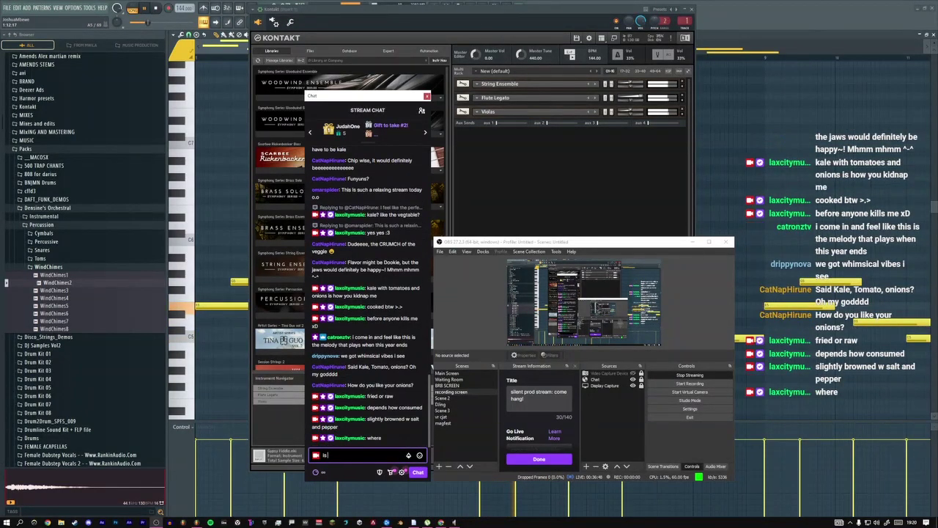
pyautogui.write(' the tont')
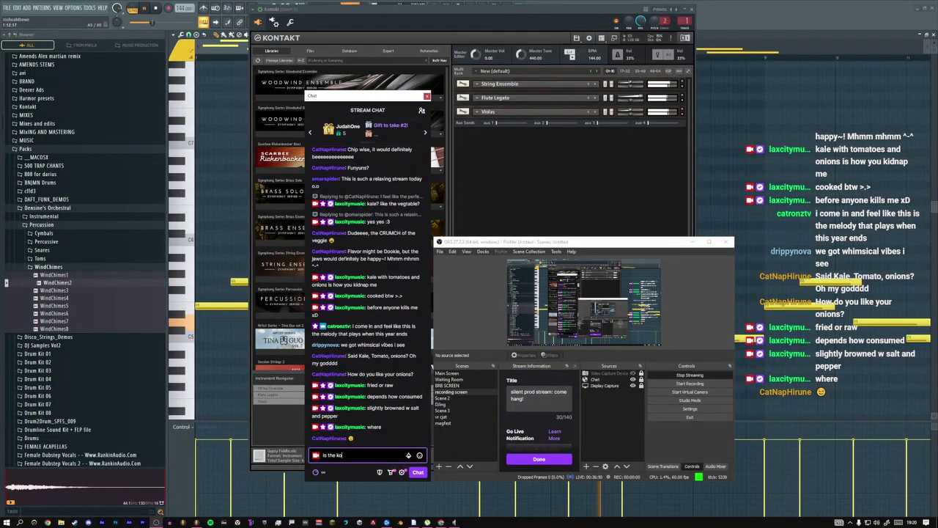
pyautogui.write('a')
pyautogui.write('er')
pyautogui.press('Return')
# Return to Kontakt, hide the Quick-Load browser, and split the instruments routed to the first output channel to individual outputs
pyautogui.click(573, 177)
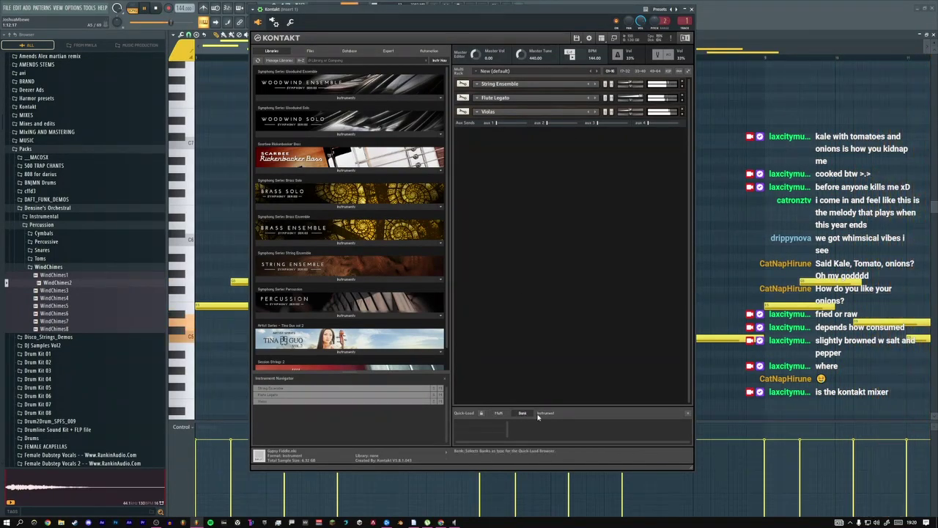
pyautogui.click(692, 415)
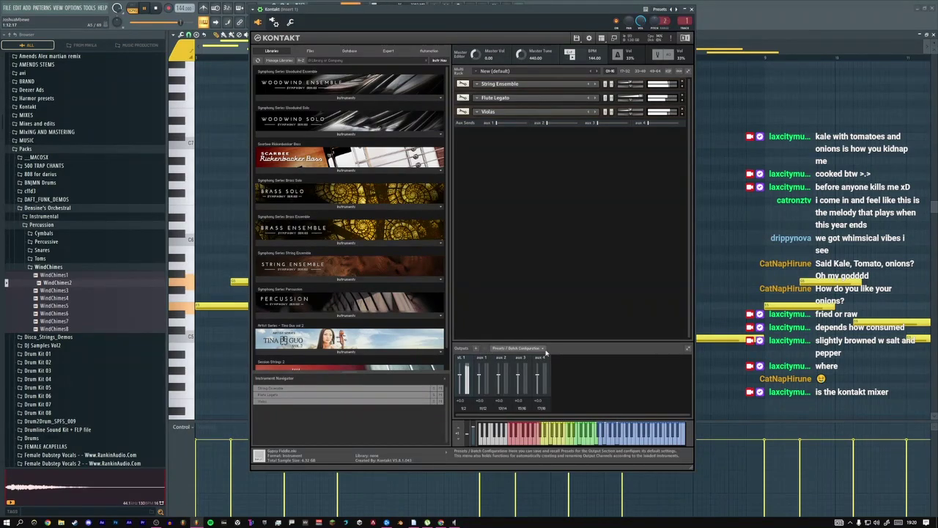
pyautogui.click(522, 349)
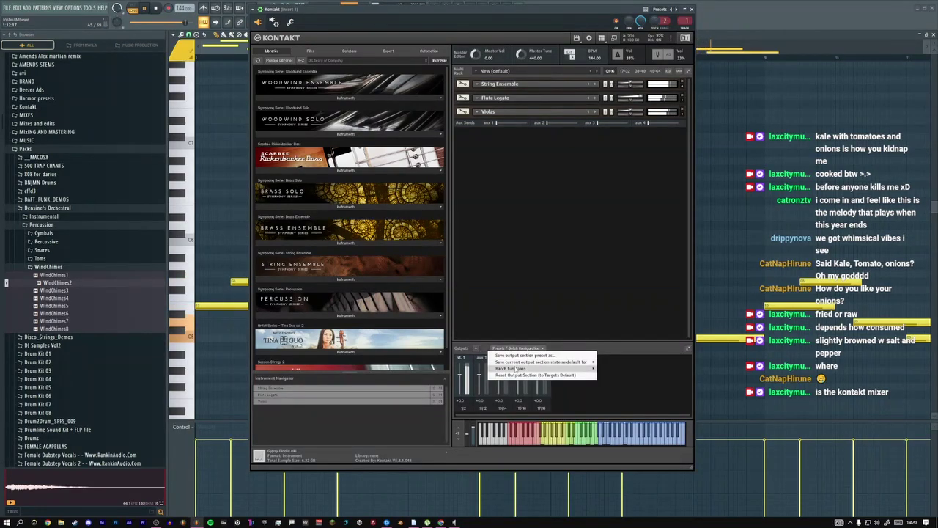
pyautogui.moveTo(517, 368)
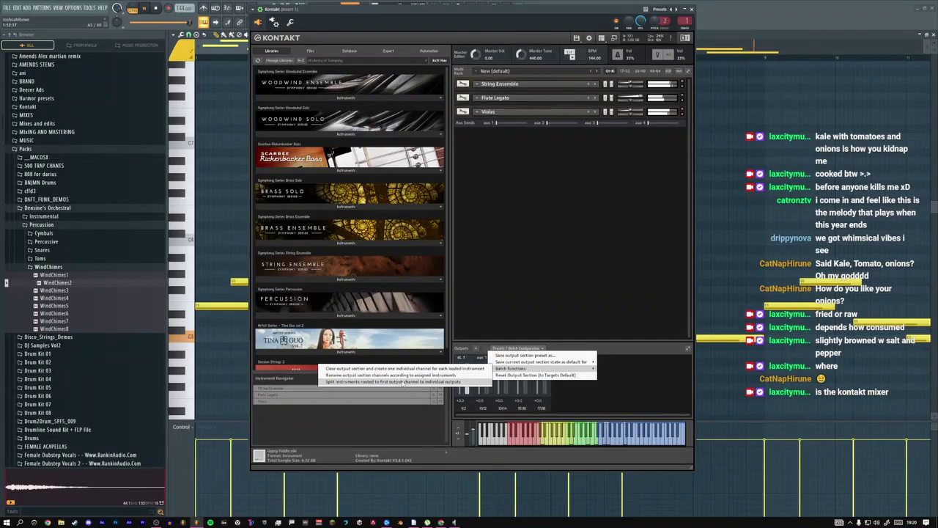
pyautogui.click(405, 382)
pyautogui.click(503, 296)
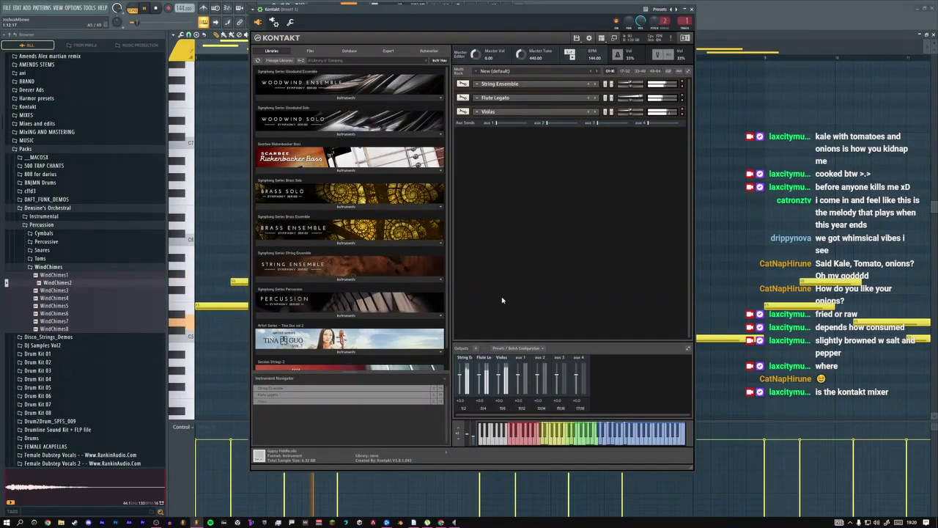
# Auto-map Kontakt's outputs to mixer tracks in its processing settings, and view the mixer levels
pyautogui.click(290, 22)
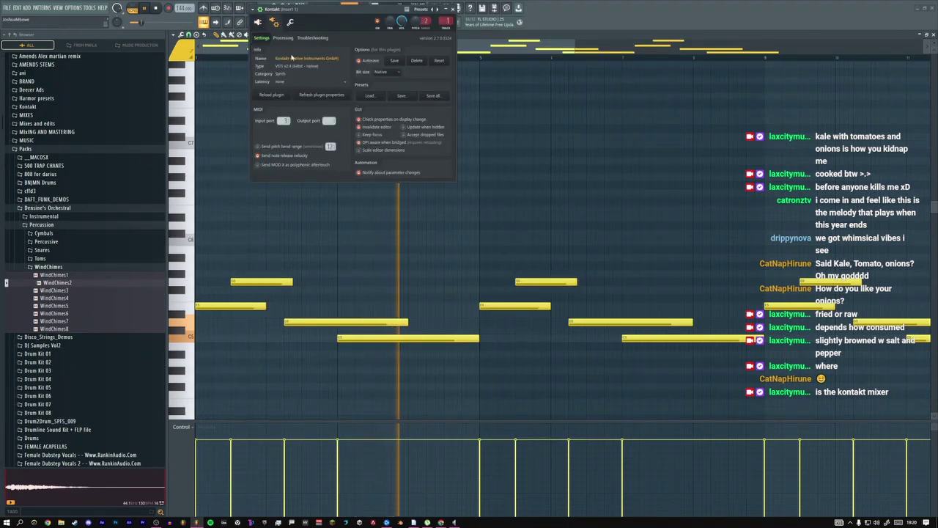
pyautogui.click(283, 38)
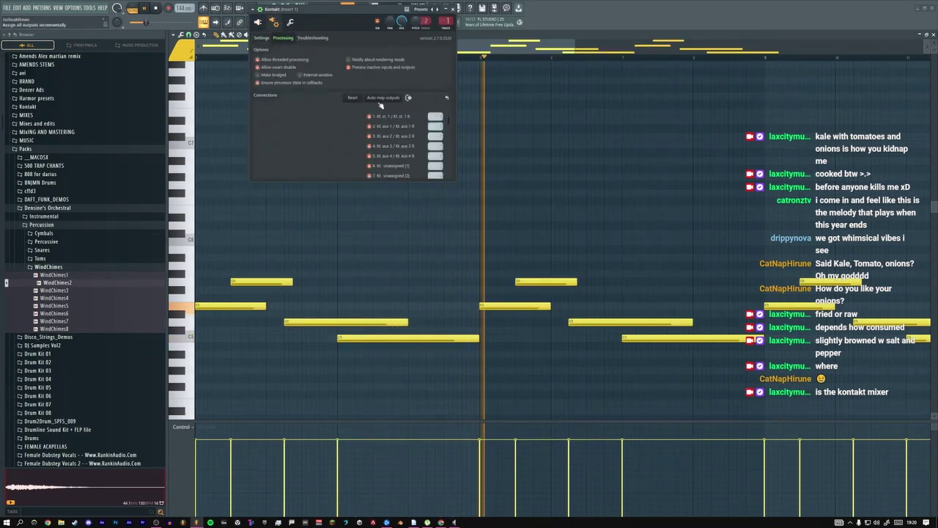
pyautogui.click(452, 8)
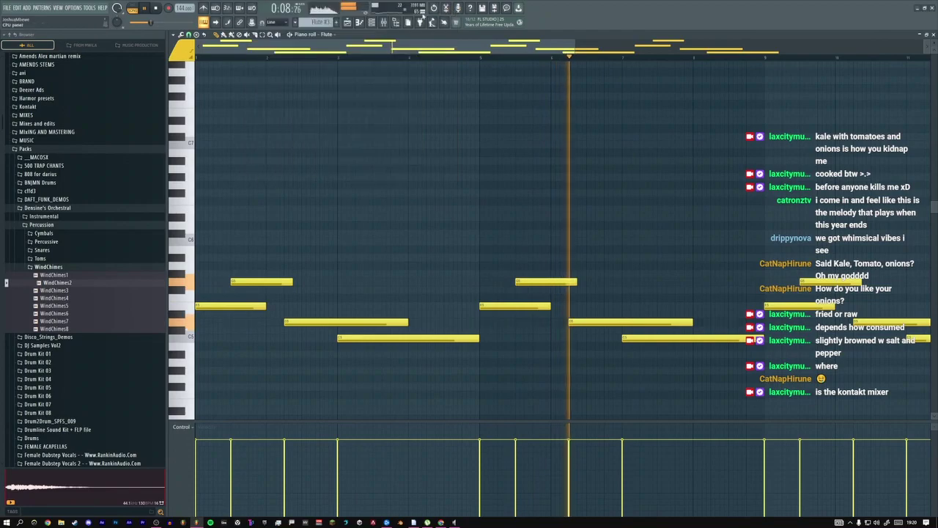
pyautogui.click(383, 22)
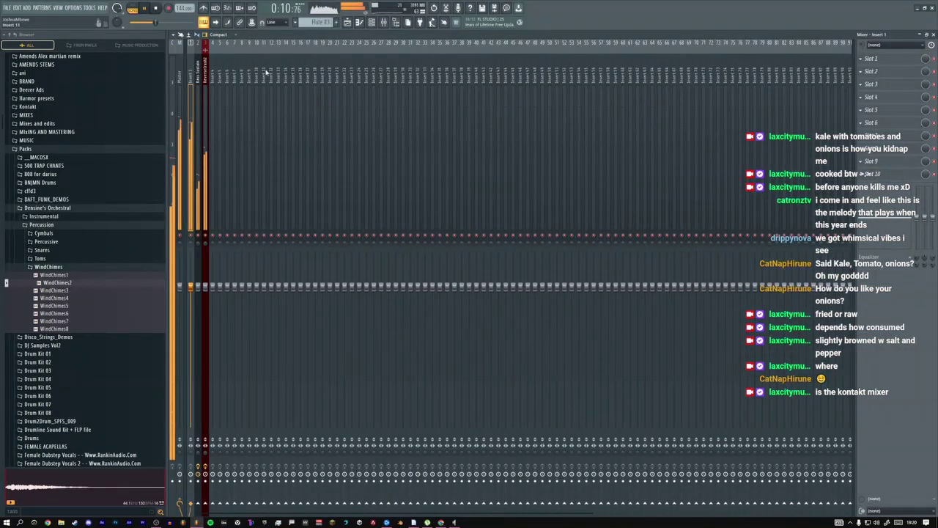
# Try adjusting the mixer track offsets of Kontakt's aux outputs individually in its processing settings
pyautogui.click(372, 22)
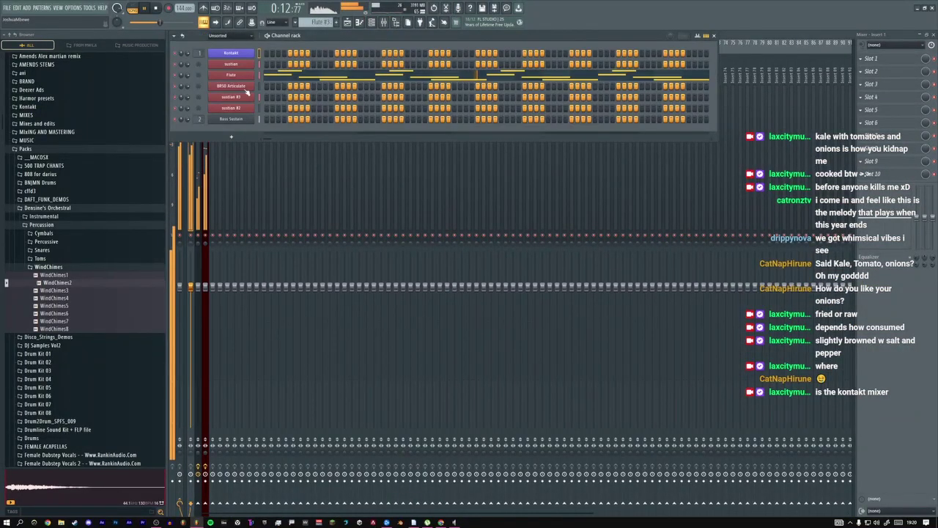
pyautogui.click(237, 57)
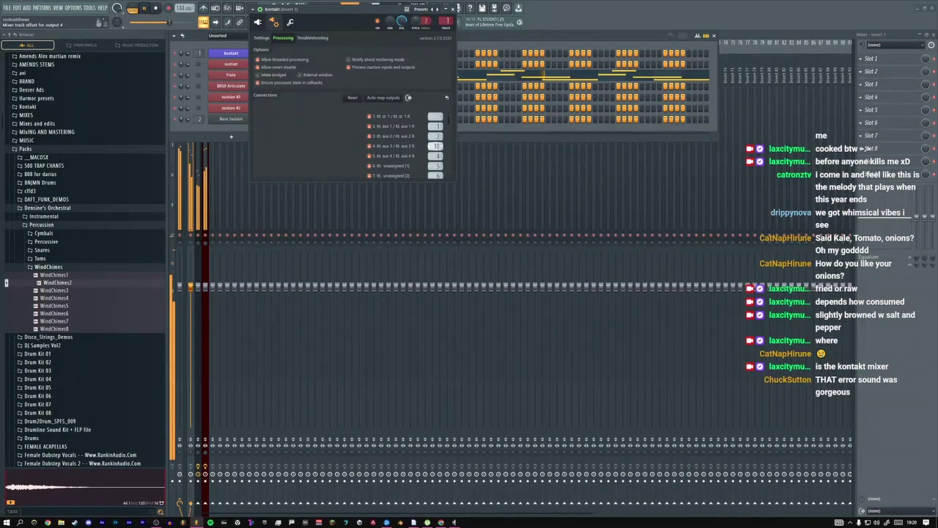
pyautogui.click(435, 146)
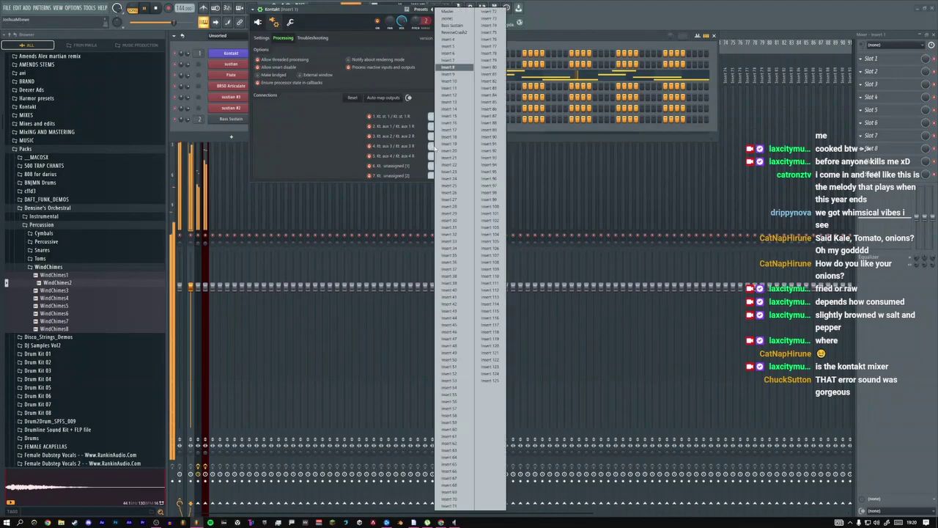
pyautogui.click(449, 42)
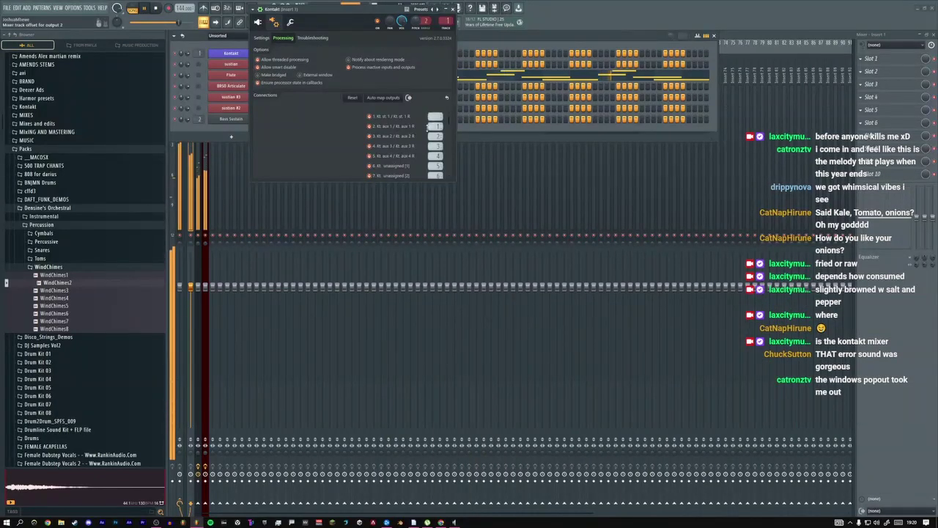
pyautogui.scroll(4, 435, 126)
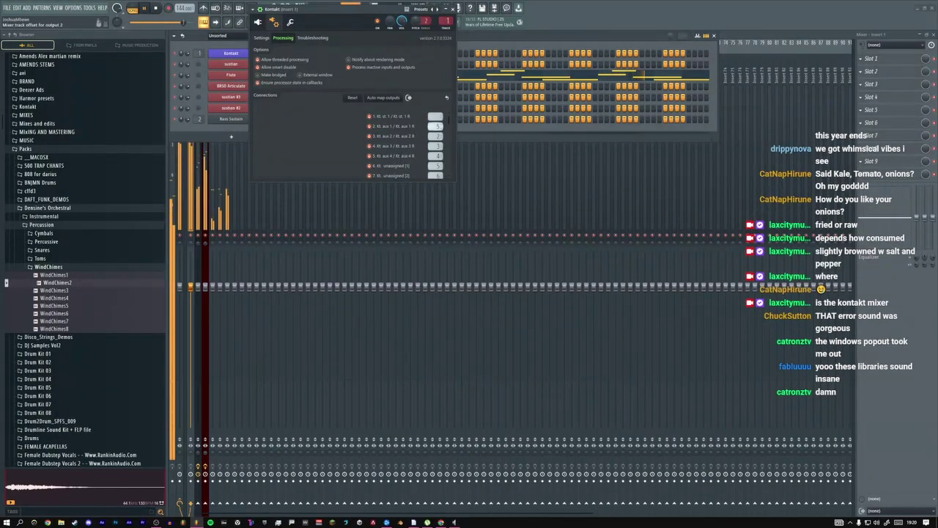
pyautogui.scroll(3, 437, 137)
pyautogui.scroll(2, 435, 146)
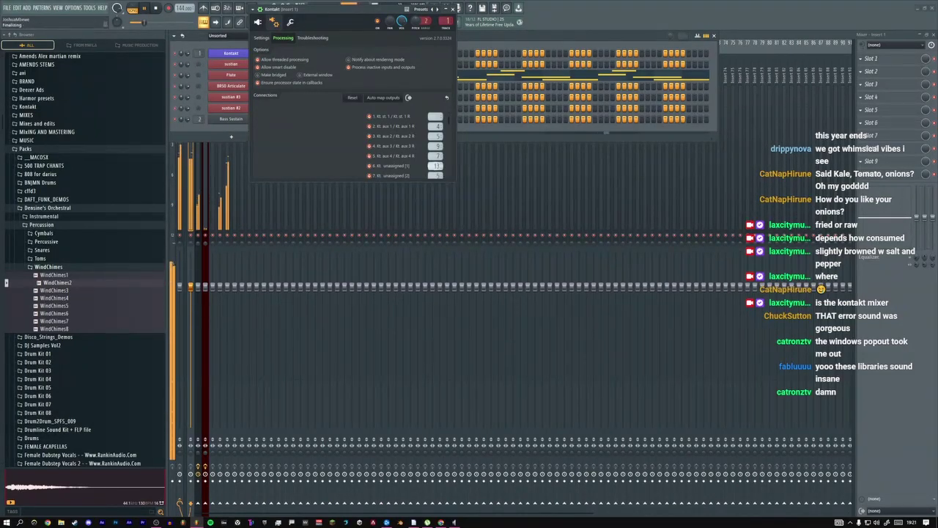
# Auto-map Kontakt's outputs again, and return to the mixer to check the track levels
pyautogui.click(381, 98)
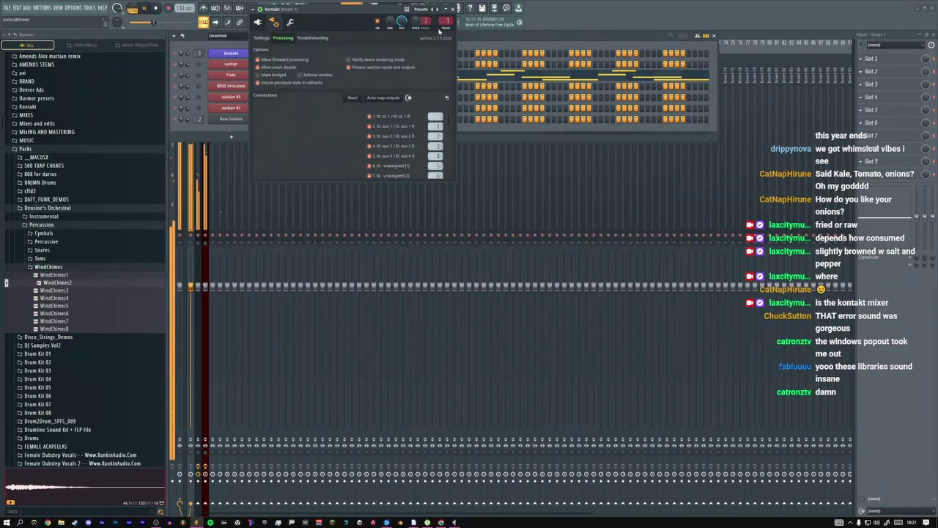
pyautogui.click(453, 8)
pyautogui.moveTo(352, 33); pyautogui.dragTo(362, 69)
pyautogui.click(206, 236)
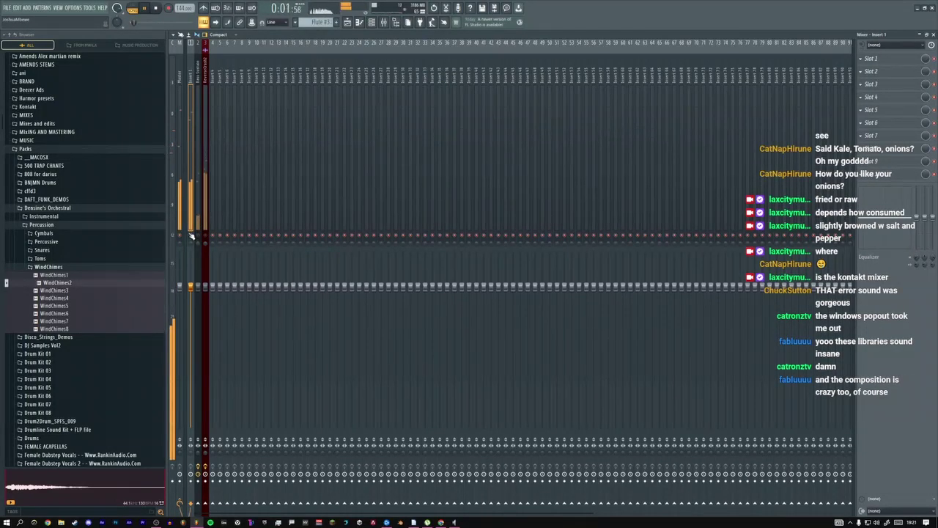
# Reopen Kontakt's interface and split the instruments routed to the first output channel to individual outputs
pyautogui.click(372, 22)
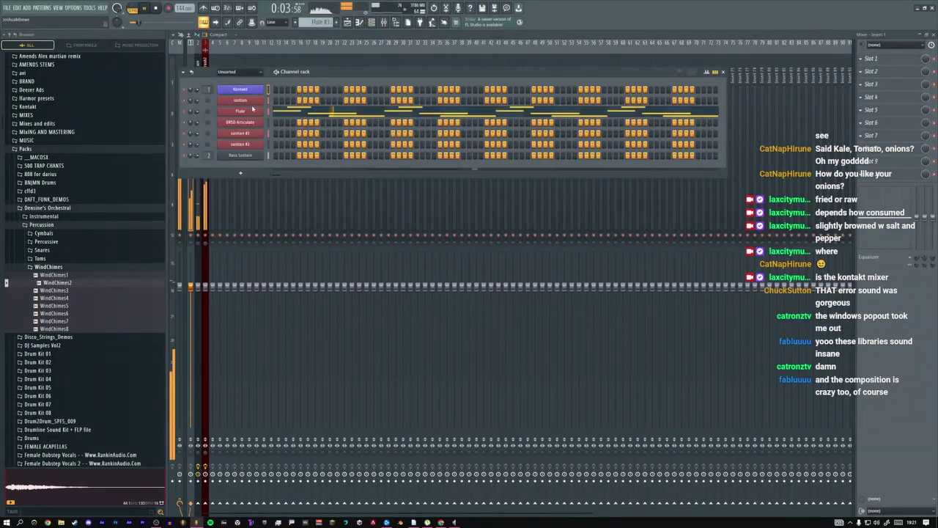
pyautogui.click(251, 89)
pyautogui.click(290, 10)
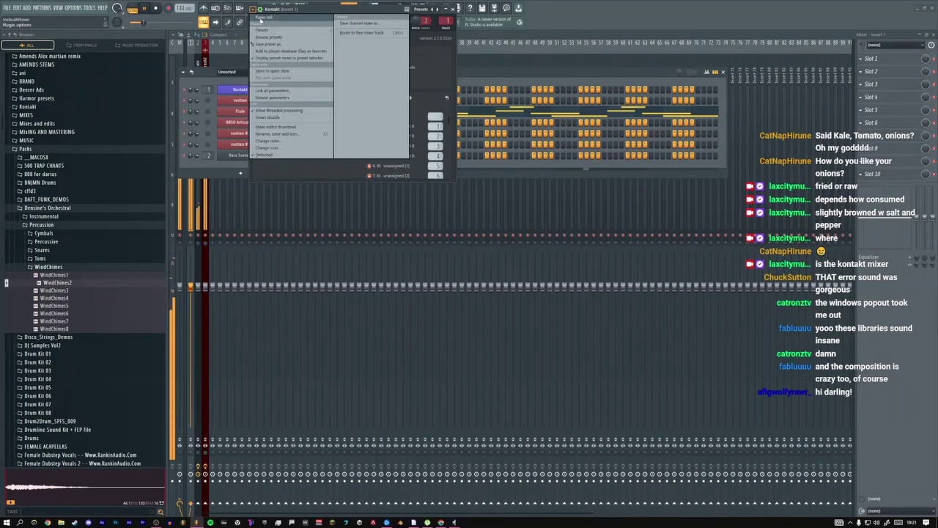
pyautogui.click(293, 17)
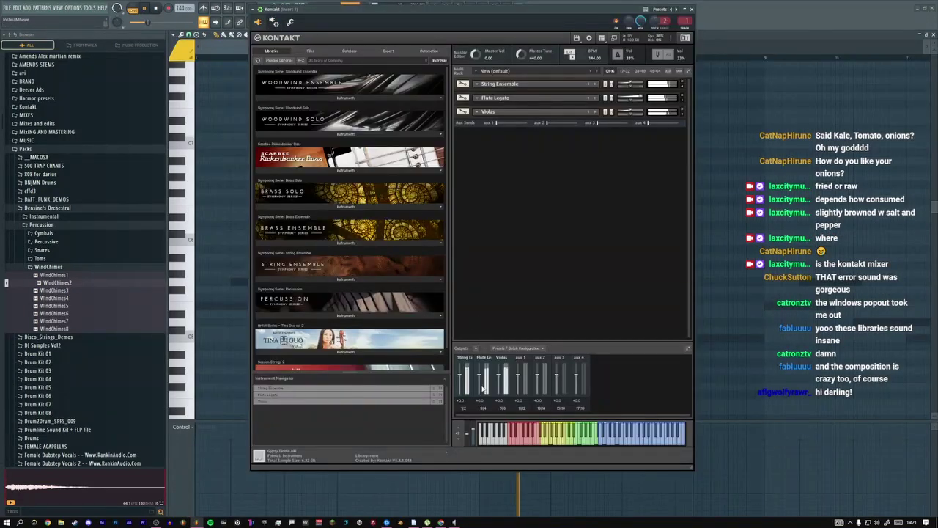
pyautogui.click(516, 348)
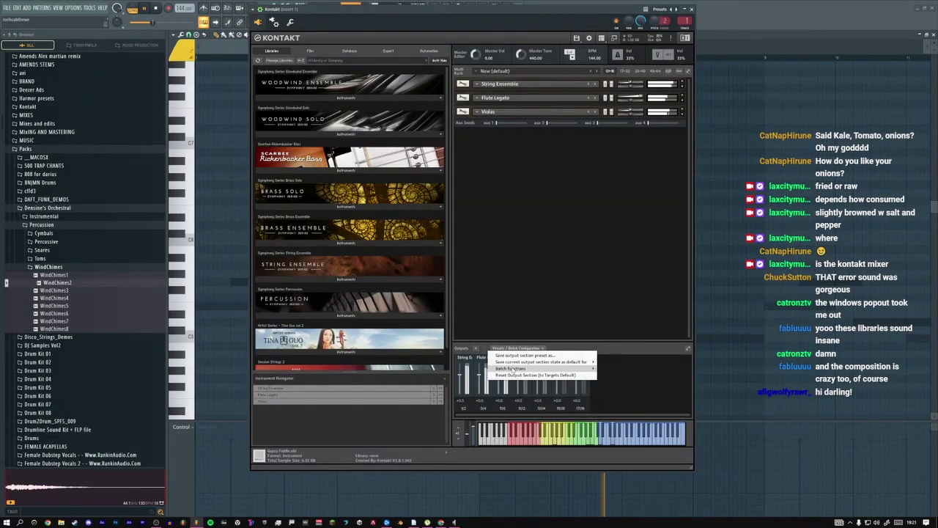
pyautogui.moveTo(511, 369)
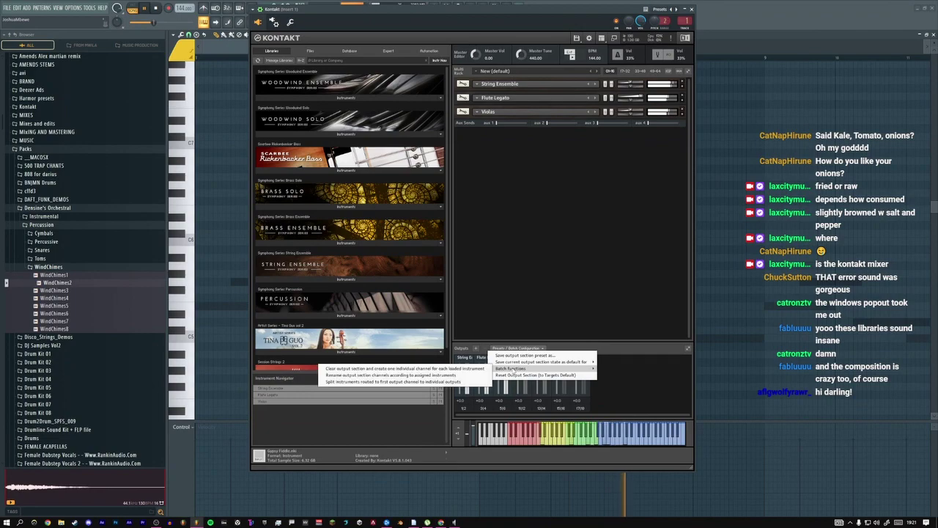
pyautogui.click(397, 383)
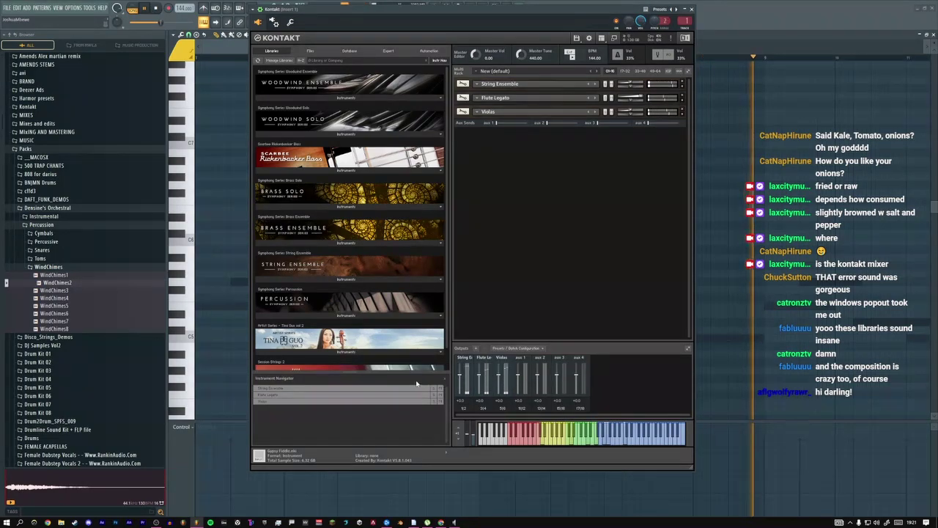
# Clear Kontakt's output section and create one individual channel for each loaded instrument
pyautogui.click(517, 348)
pyautogui.moveTo(508, 369)
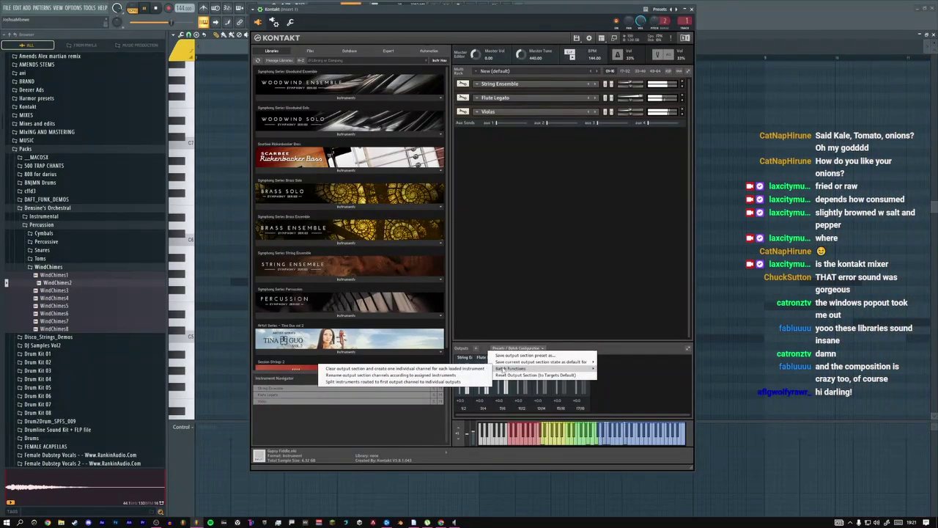
pyautogui.click(438, 369)
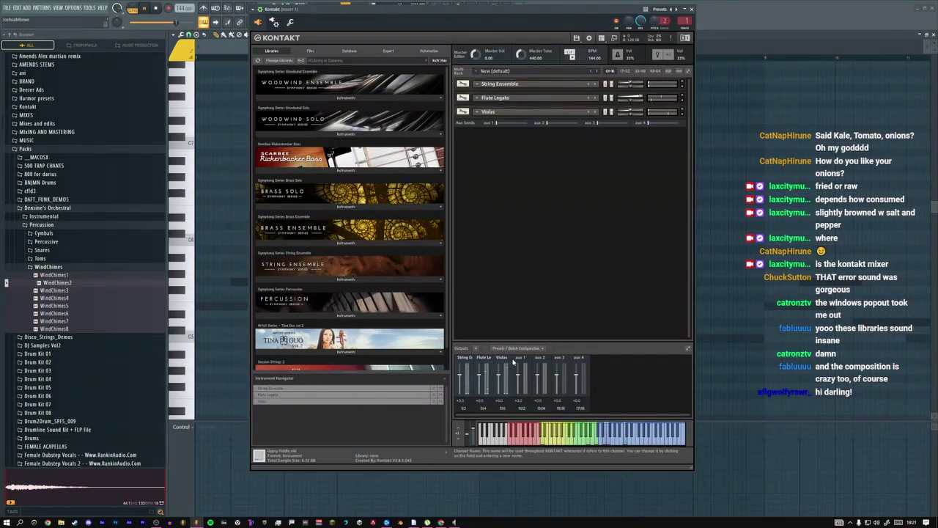
# Split the first output channel's instruments to individual outputs again, then auto-map Kontakt's outputs to the mixer
pyautogui.click(517, 348)
pyautogui.moveTo(508, 368)
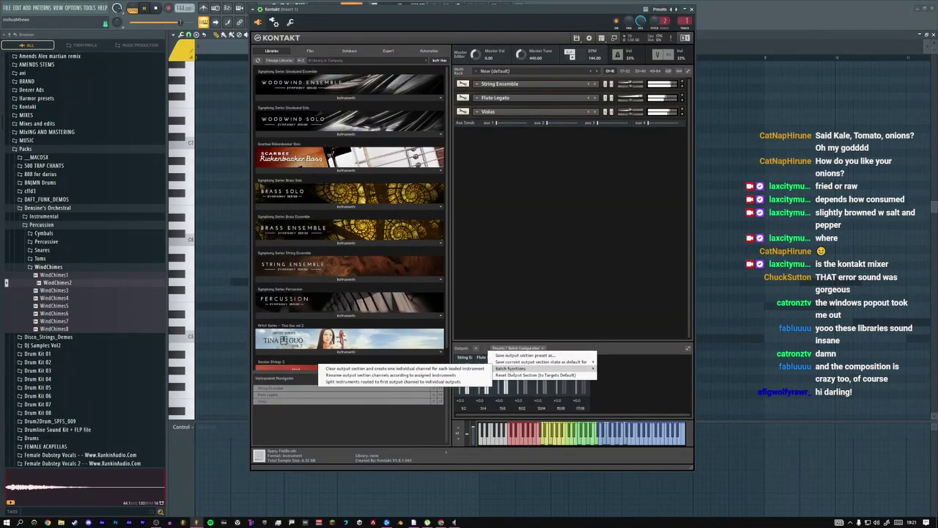
pyautogui.click(430, 382)
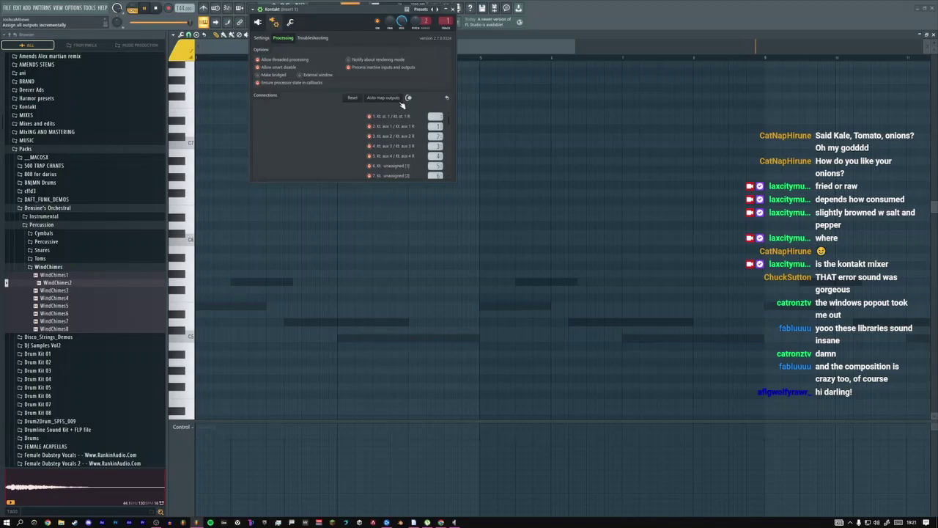
pyautogui.click(452, 9)
pyautogui.click(455, 9)
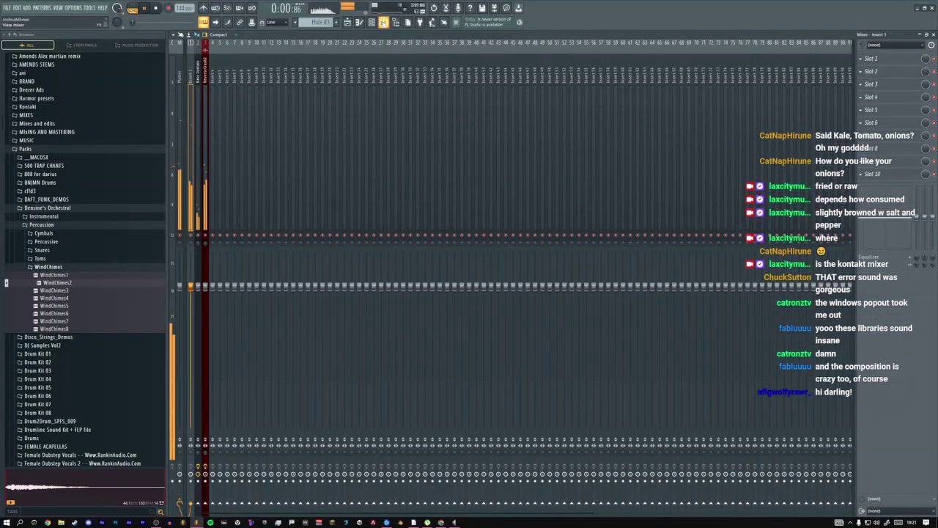
# Copy the Bass Sustain mixer track's name and effects from track 2 to track 4
pyautogui.click(198, 231)
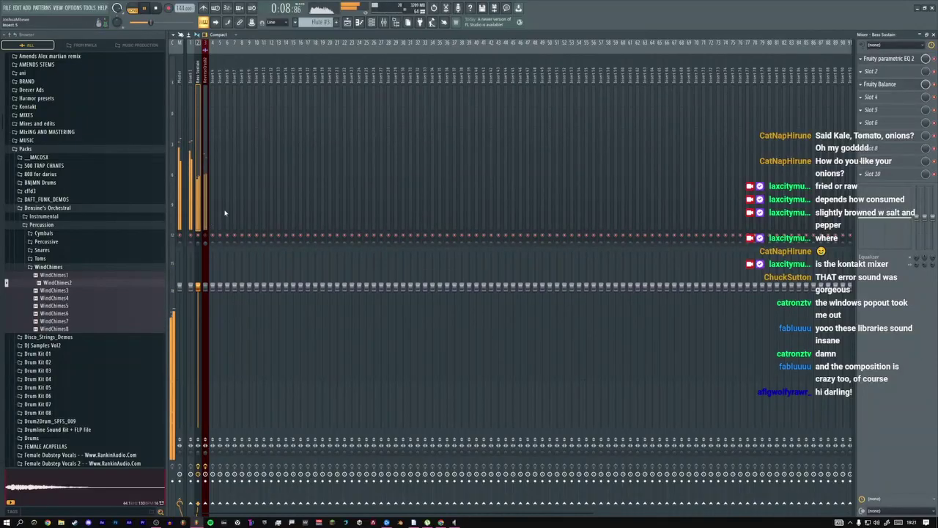
pyautogui.rightClick(205, 42)
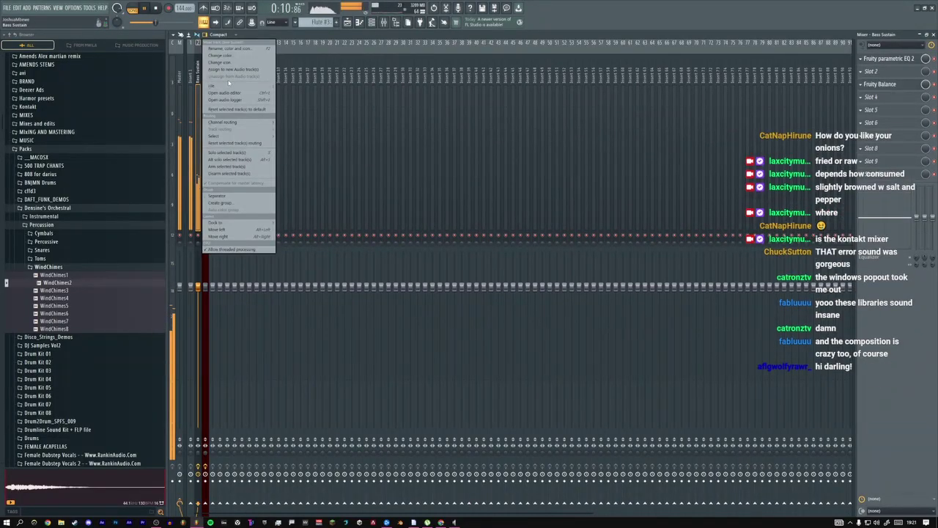
pyautogui.click(214, 76)
pyautogui.click(215, 76)
# Route the Bass Sustain FLEX channel to mixer track 4 and restart playback
pyautogui.click(372, 22)
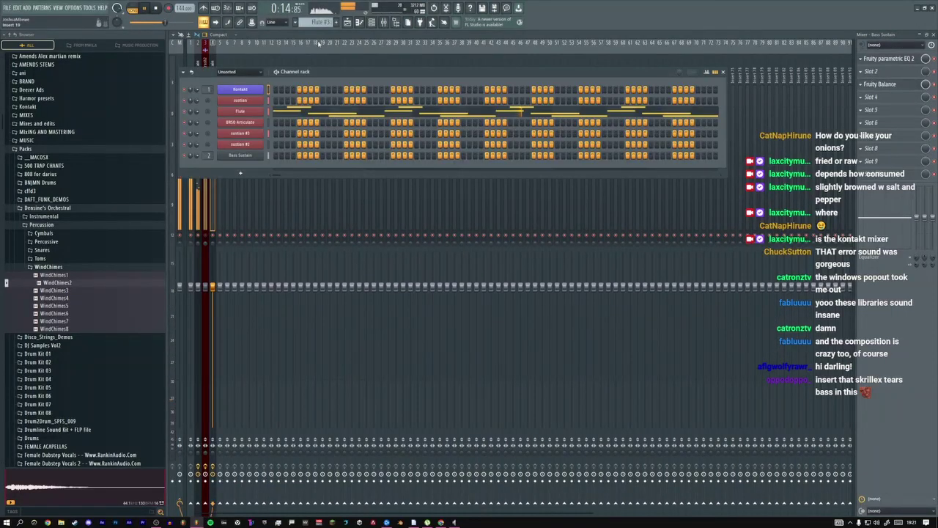
pyautogui.click(249, 154)
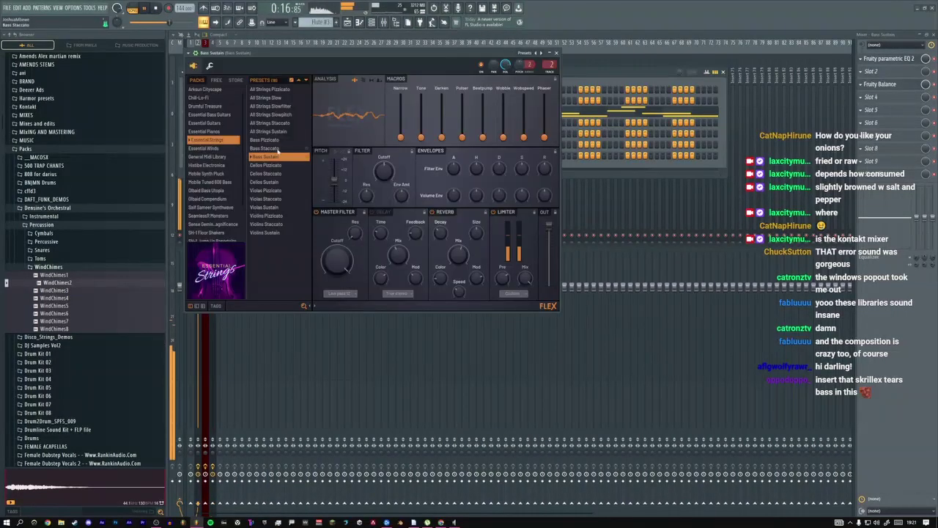
pyautogui.moveTo(539, 115); pyautogui.dragTo(544, 158)
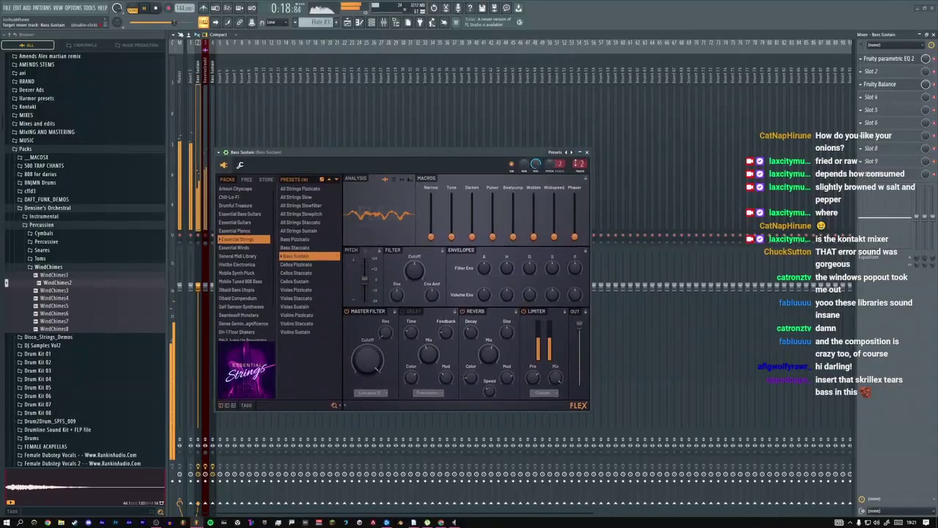
pyautogui.click(584, 164)
pyautogui.click(601, 192)
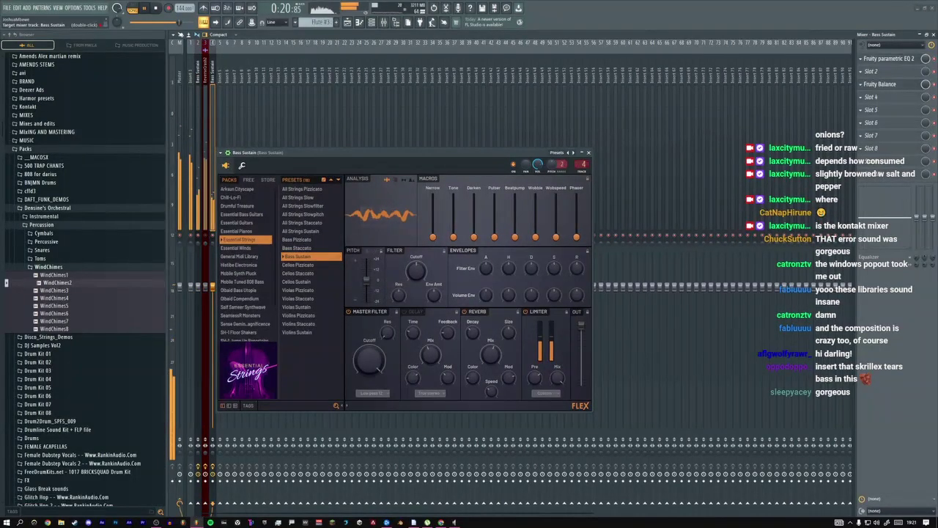
pyautogui.press('space')
pyautogui.press('space')
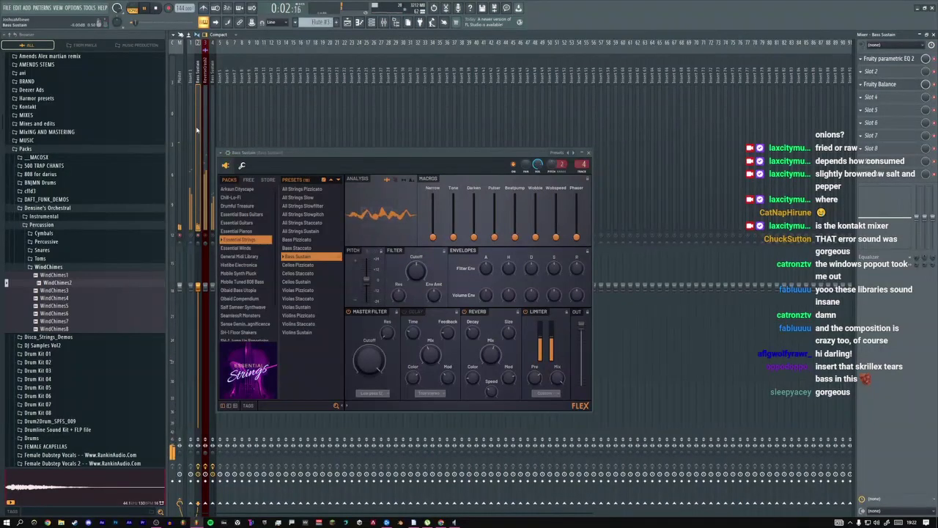
# Reset the old Bass Sustain mixer track 2 to default, removing its plugins, and close FLEX
pyautogui.rightClick(203, 40)
pyautogui.click(218, 110)
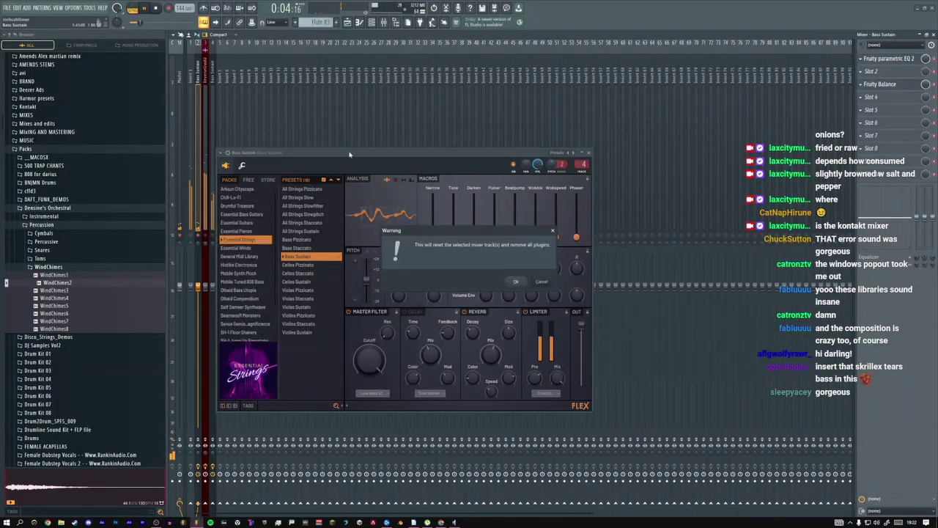
pyautogui.click(517, 282)
pyautogui.click(591, 154)
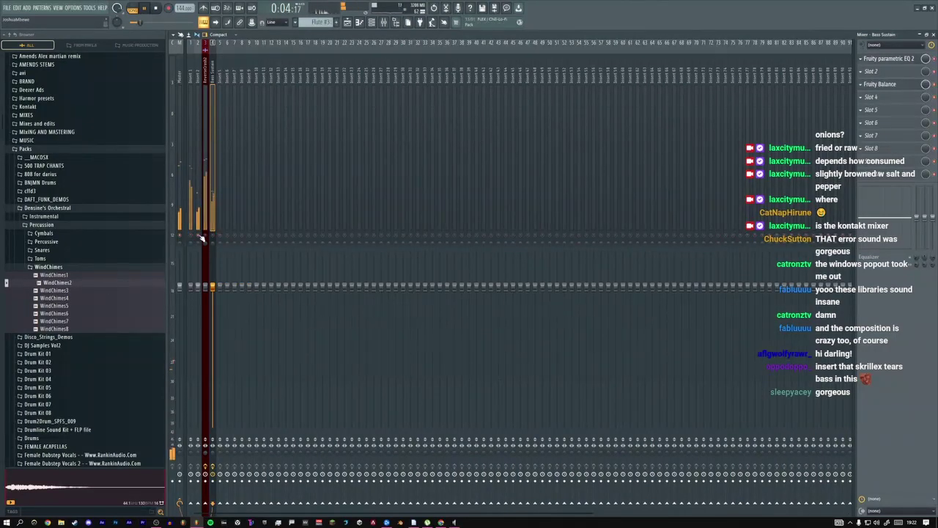
# Rename mixer track 1 as "sustain" and mixer track 2 as "Flute"
pyautogui.click(192, 74)
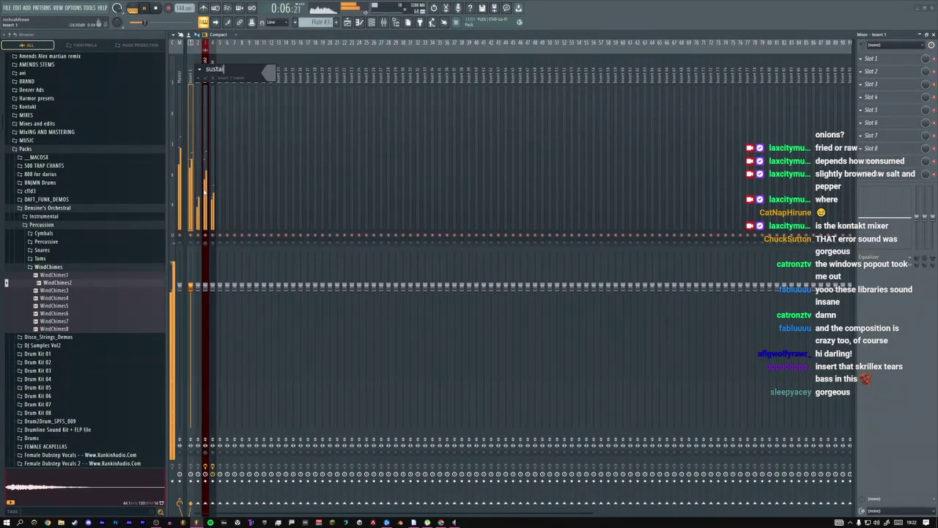
pyautogui.click(198, 220)
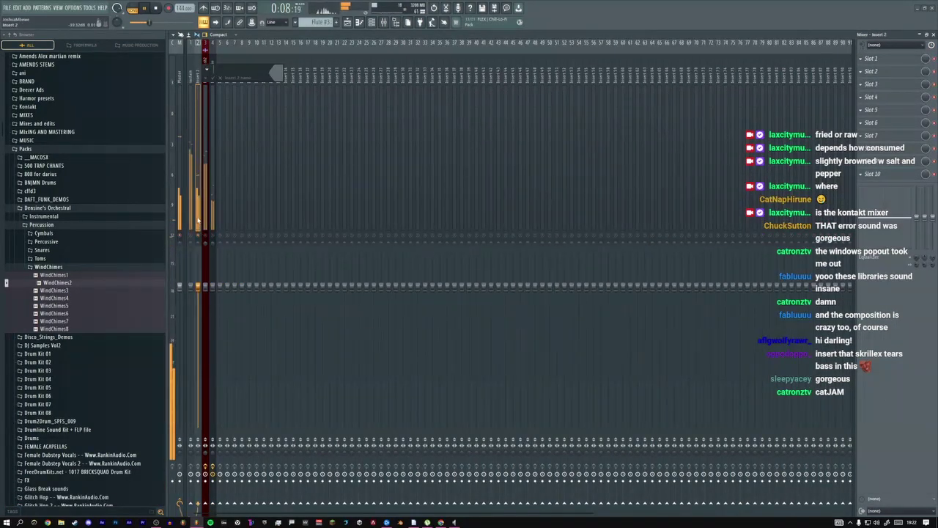
pyautogui.press('Return')
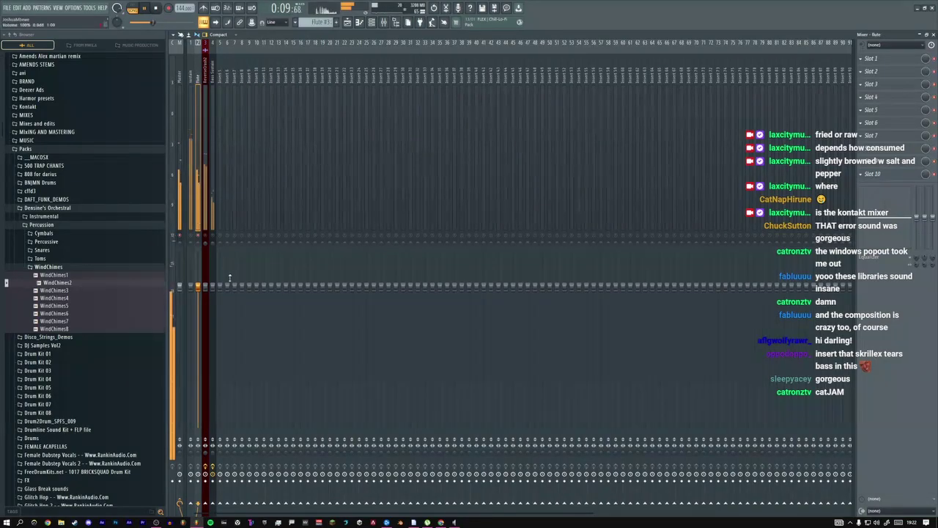
# Copy the ReverseCrash2 mixer track's name and effects from track 3 to track 5
pyautogui.click(206, 231)
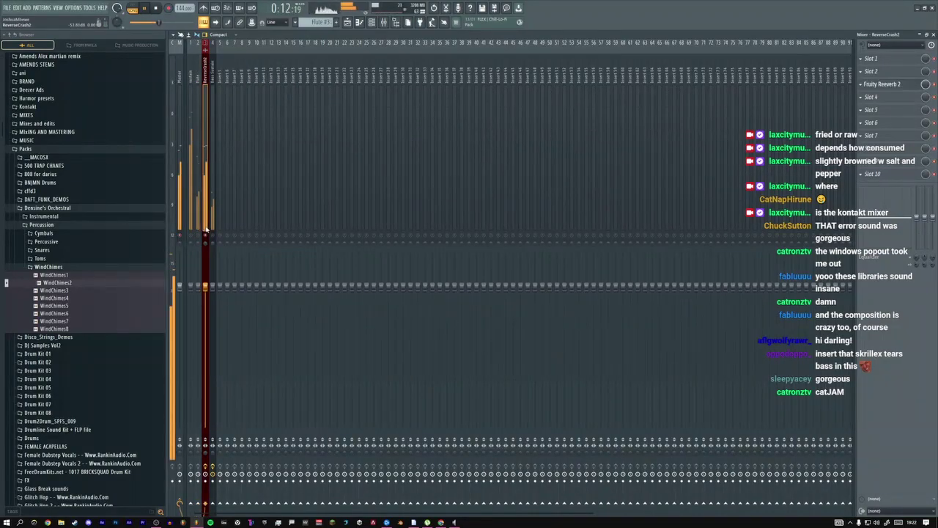
pyautogui.click(372, 23)
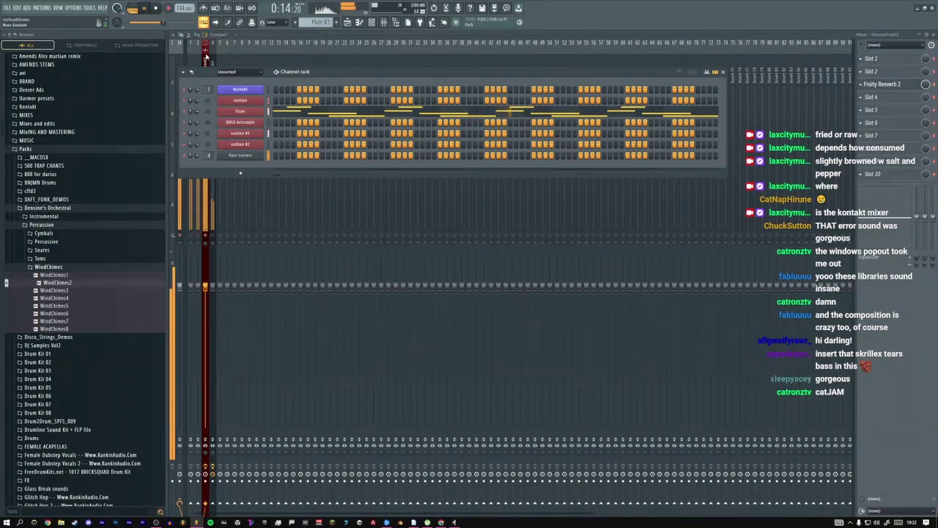
pyautogui.click(211, 58)
pyautogui.rightClick(205, 42)
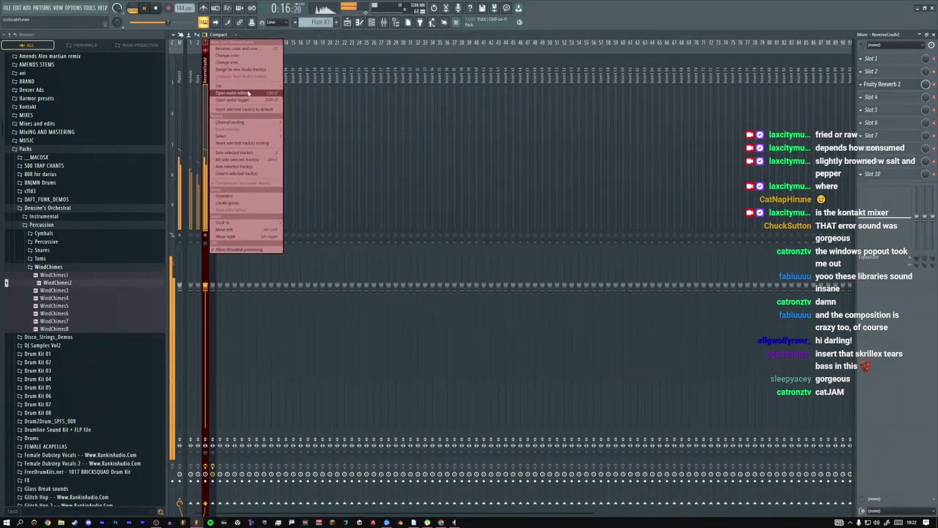
pyautogui.moveTo(220, 86)
pyautogui.click(323, 93)
pyautogui.click(220, 79)
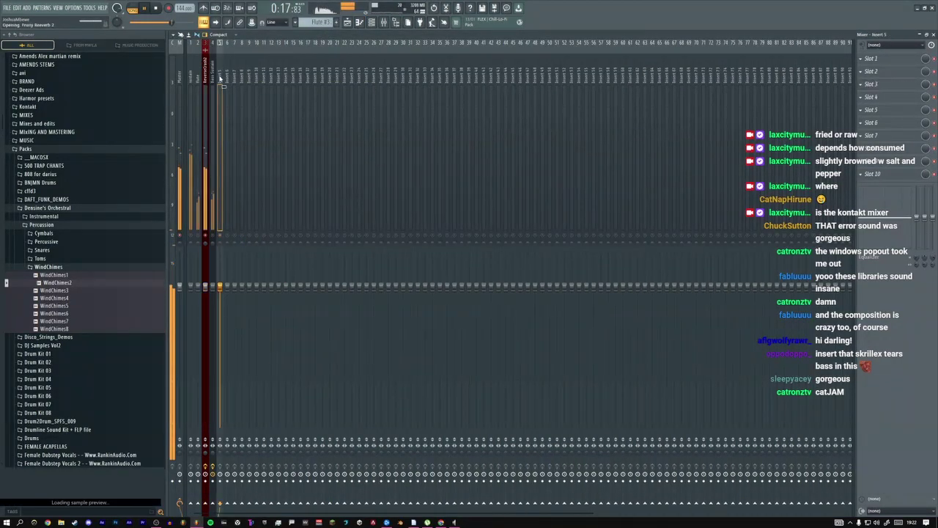
# Reset the old ReverseCrash2 mixer track 3 to default, removing its plugins
pyautogui.rightClick(207, 43)
pyautogui.click(273, 91)
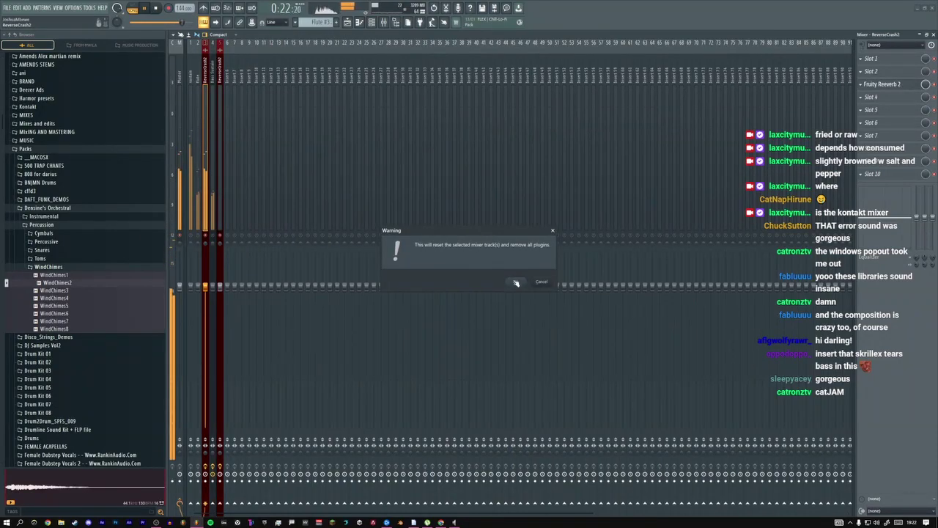
pyautogui.press('Return')
# Show all channels in the channel rack and route the selected ReverseCrash2 and WindChimes2 channels to mixer track 5
pyautogui.click(372, 22)
pyautogui.click(227, 71)
pyautogui.click(235, 80)
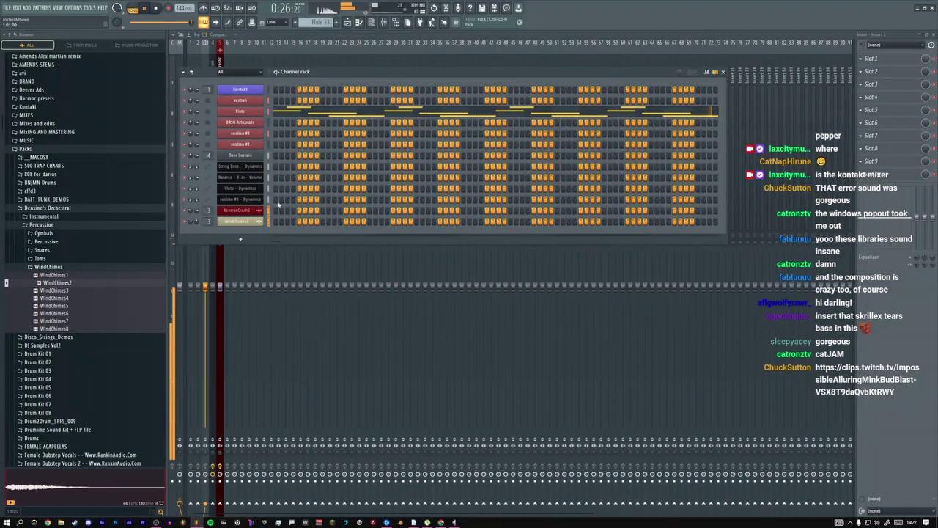
pyautogui.click(218, 52)
pyautogui.rightClick(219, 51)
pyautogui.moveTo(249, 122)
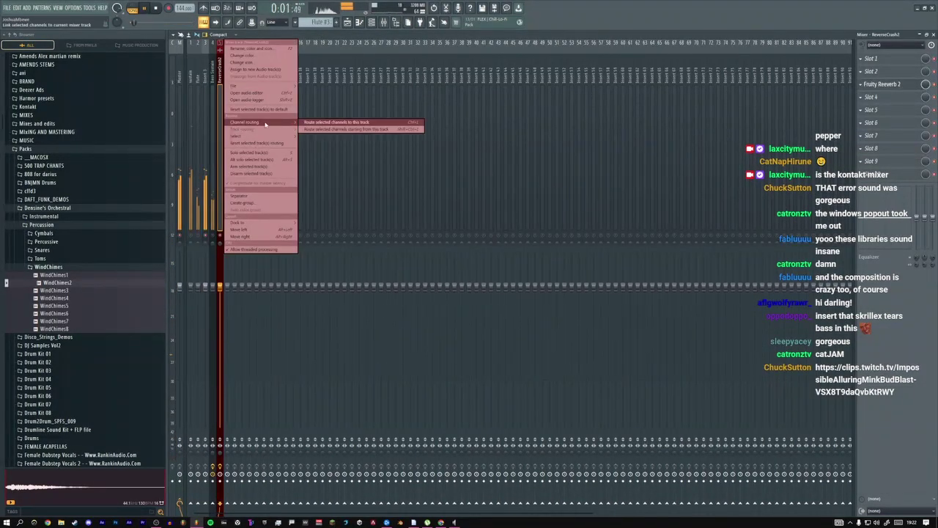
pyautogui.click(334, 121)
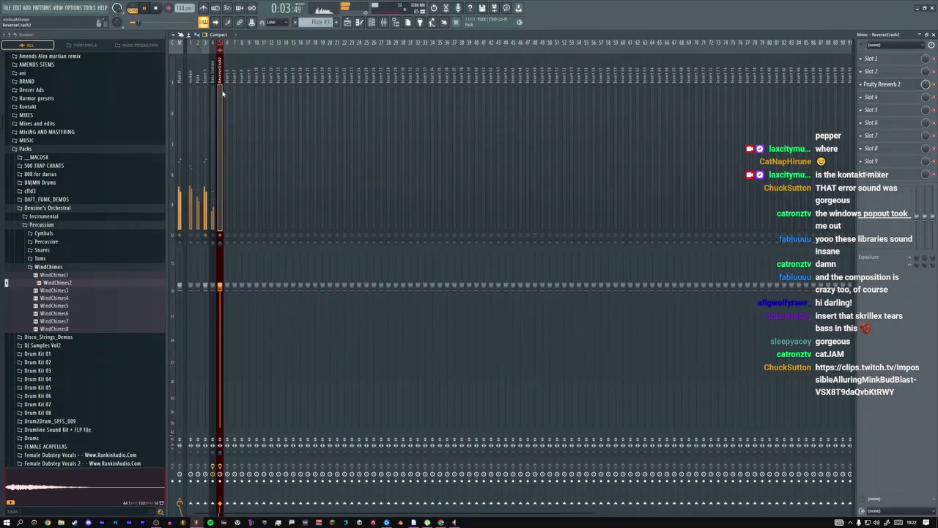
# Move the ReverseCrash2 mixer track from position 5 to position 31
pyautogui.hotkey('alt', 'Right')
pyautogui.hotkey('alt', 'Right')
pyautogui.hotkey('alt', 'Right')
pyautogui.hotkey('alt', 'Right')
pyautogui.hotkey('alt', 'Right')
pyautogui.hotkey('alt', 'Right')
pyautogui.hotkey('alt', 'Right')
pyautogui.hotkey('alt', 'Right')
pyautogui.hotkey('alt', 'Right')
pyautogui.hotkey('alt', 'Right')
pyautogui.hotkey('alt', 'Right')
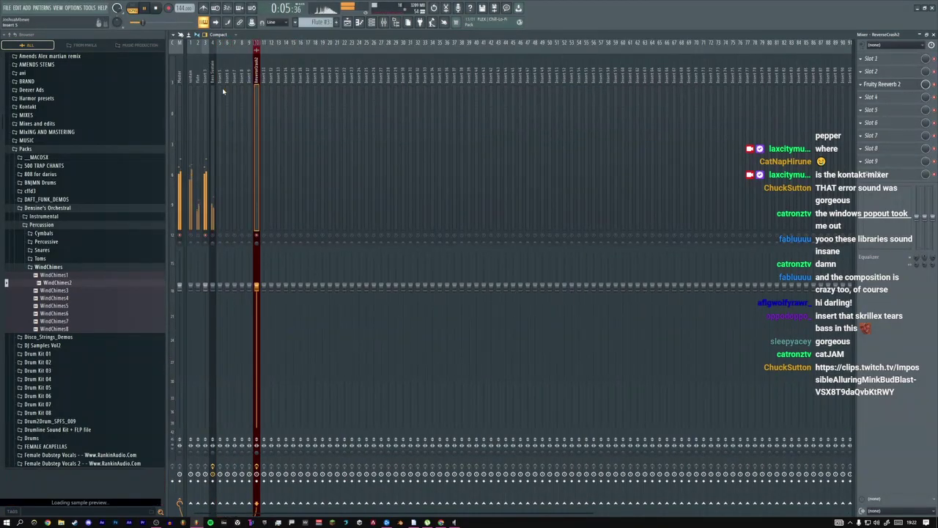
pyautogui.hotkey('alt', 'Right')
pyautogui.hotkey('alt', 'Right')
pyautogui.hotkey('alt', 'Right')
pyautogui.hotkey('alt', 'Right')
pyautogui.hotkey('alt', 'Right')
pyautogui.hotkey('alt', 'Right')
pyautogui.hotkey('alt', 'Right')
pyautogui.hotkey('alt', 'Right')
pyautogui.hotkey('alt', 'Right')
pyautogui.hotkey('alt', 'Right')
pyautogui.hotkey('alt', 'Right')
pyautogui.hotkey('alt', 'Right')
pyautogui.hotkey('alt', 'Right')
pyautogui.hotkey('alt', 'Right')
pyautogui.hotkey('alt', 'Right')
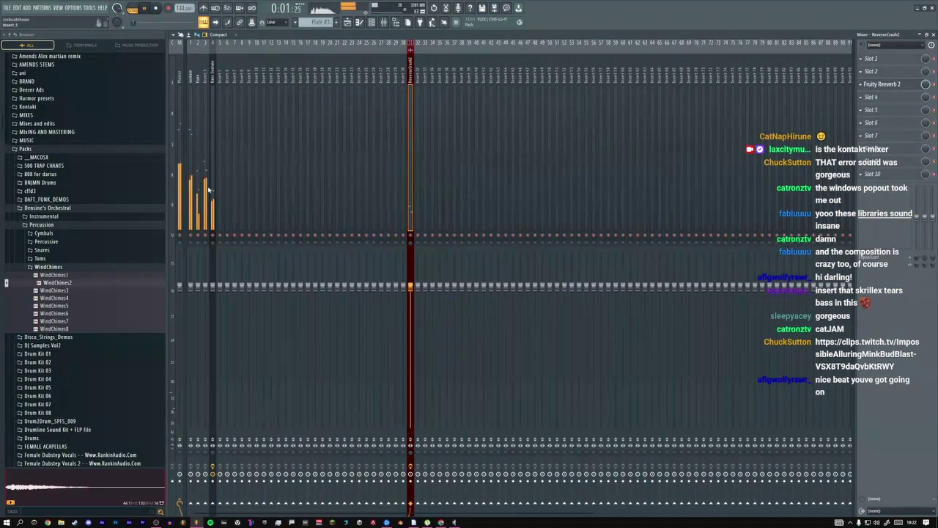
# Boost the low band in the existing Fruity Parametric EQ 2 on the Bass Sustain mixer track
pyautogui.click(212, 226)
pyautogui.click(888, 59)
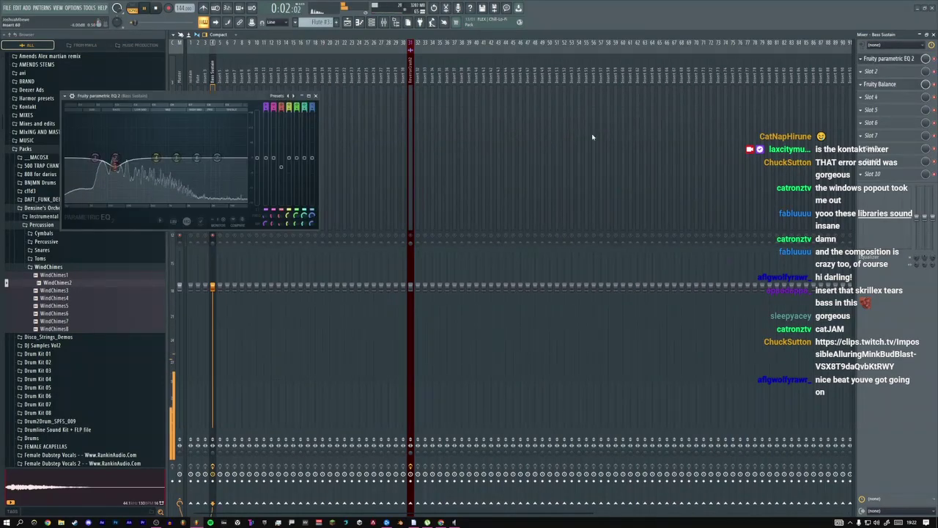
pyautogui.moveTo(222, 94); pyautogui.dragTo(434, 116)
pyautogui.moveTo(307, 181); pyautogui.dragTo(309, 150)
# Add a second Fruity Parametric EQ 2 in slot 2 of Bass Sustain with the "quick highcut" preset and close both EQs
pyautogui.click(872, 72)
pyautogui.click(767, 56)
pyautogui.click(247, 67)
pyautogui.click(267, 89)
pyautogui.moveTo(147, 67); pyautogui.dragTo(447, 110)
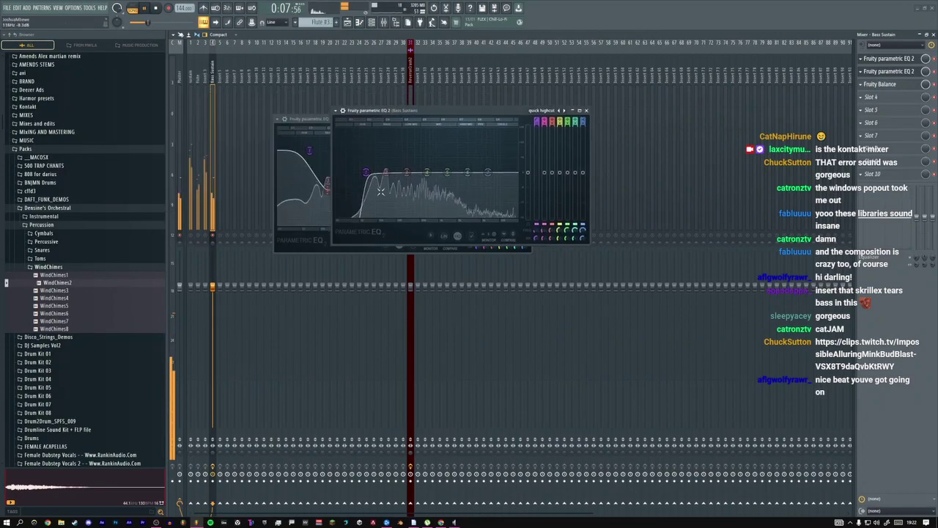
pyautogui.click(586, 110)
pyautogui.click(527, 118)
# Add Fruity Parametric EQ 2 in slot 2 of the sustain mixer track and set band 1 to High pass
pyautogui.click(193, 236)
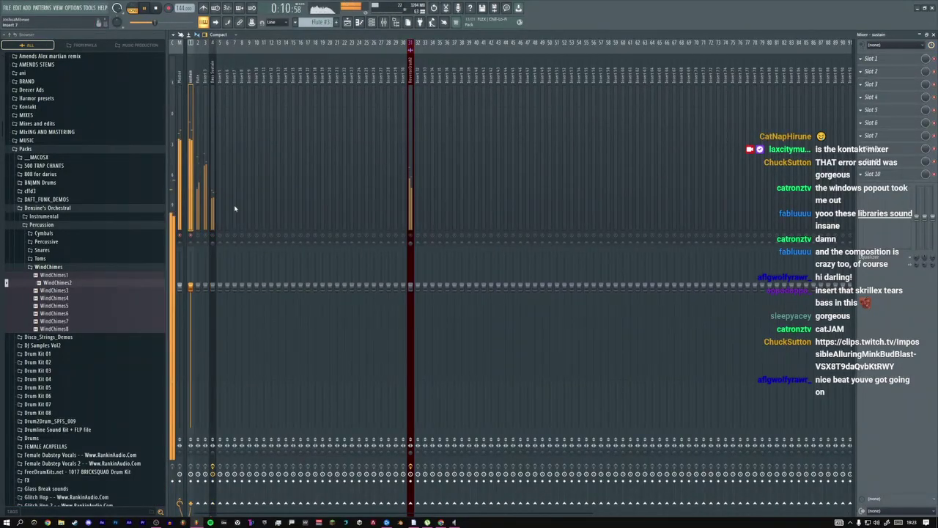
pyautogui.click(872, 73)
pyautogui.click(703, 308)
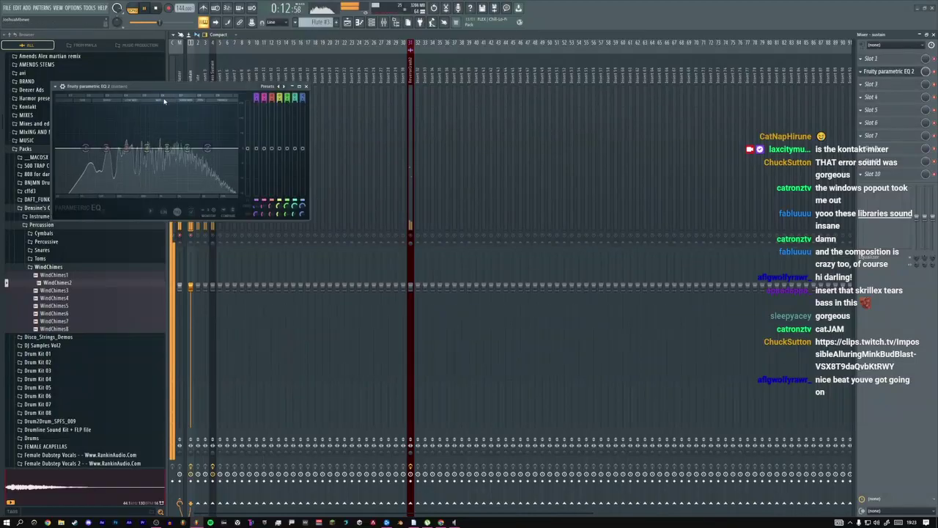
pyautogui.moveTo(206, 86); pyautogui.dragTo(382, 98)
pyautogui.click(300, 197)
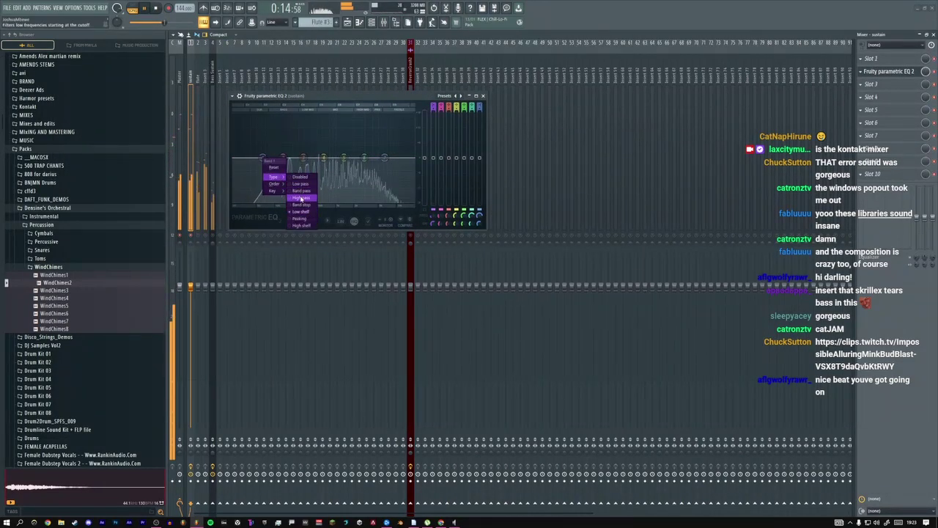
# Raise the sustain EQ's high-pass cutoff, slightly dip the middle bands, boost the highest band and close the EQ
pyautogui.rightClick(263, 159)
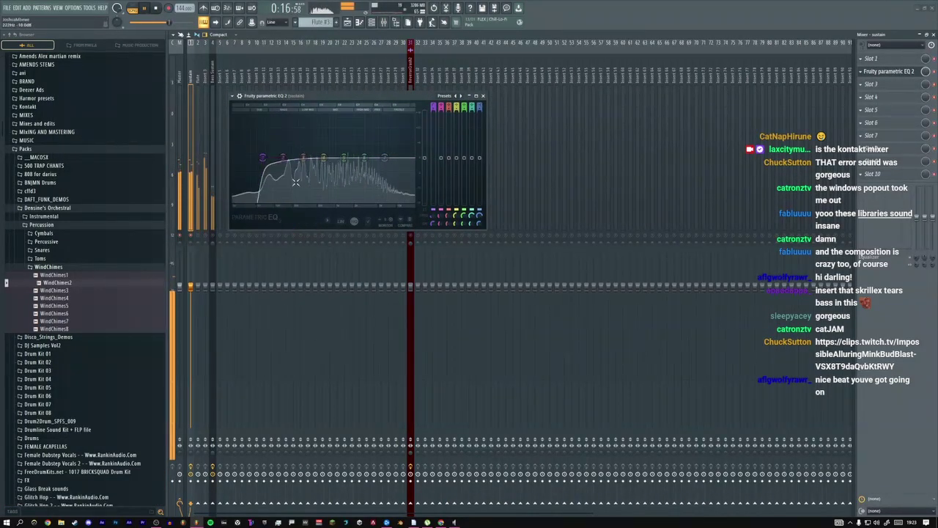
pyautogui.moveTo(283, 183)
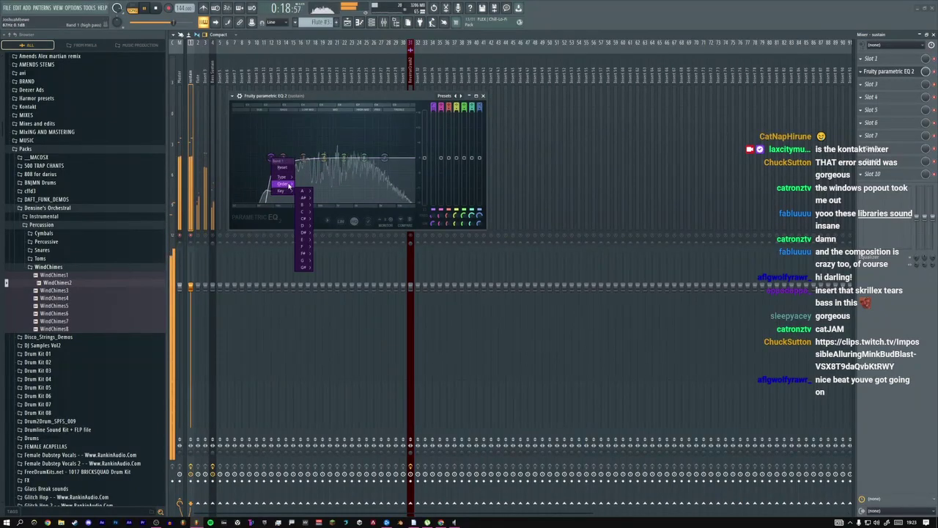
pyautogui.scroll(3, 278, 158)
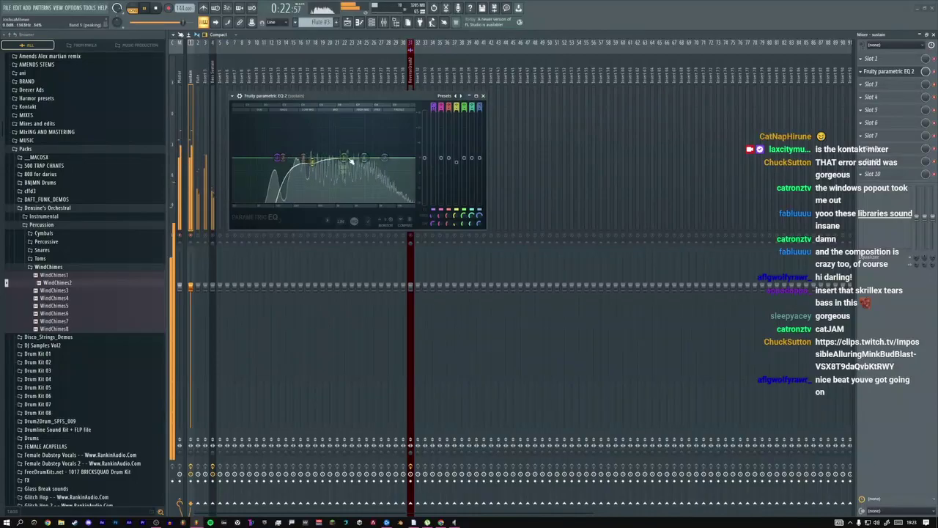
pyautogui.moveTo(384, 157); pyautogui.dragTo(382, 143)
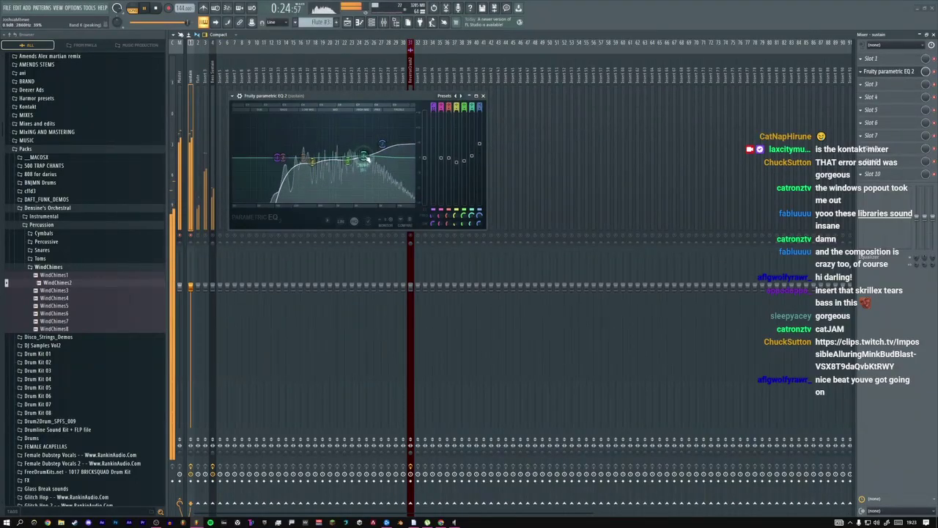
pyautogui.click(483, 95)
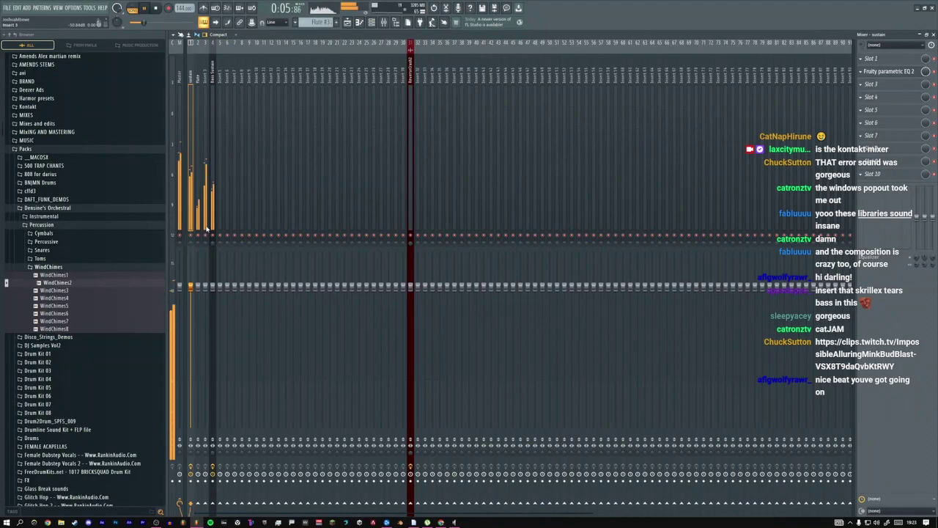
# Try a Fruity Limiter in slot 6 of the Bass Sustain mixer track
pyautogui.click(213, 222)
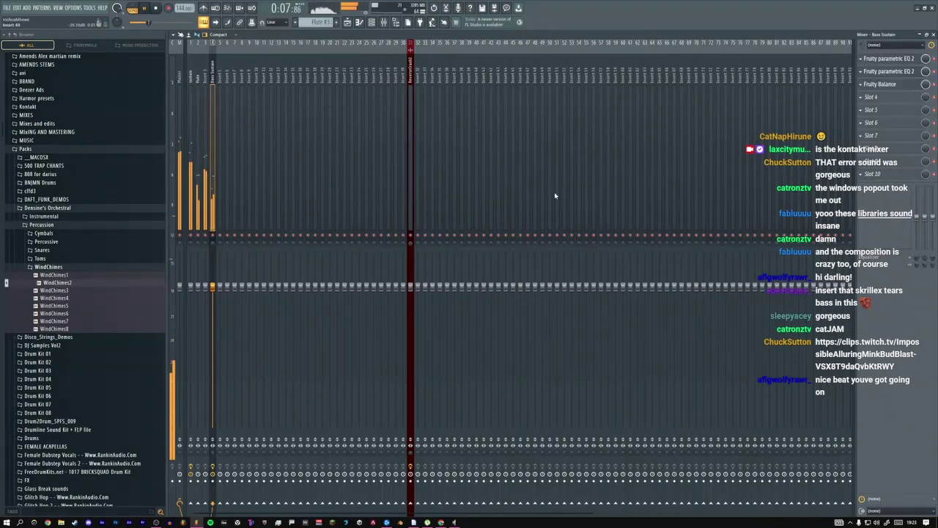
pyautogui.click(872, 97)
pyautogui.click(702, 493)
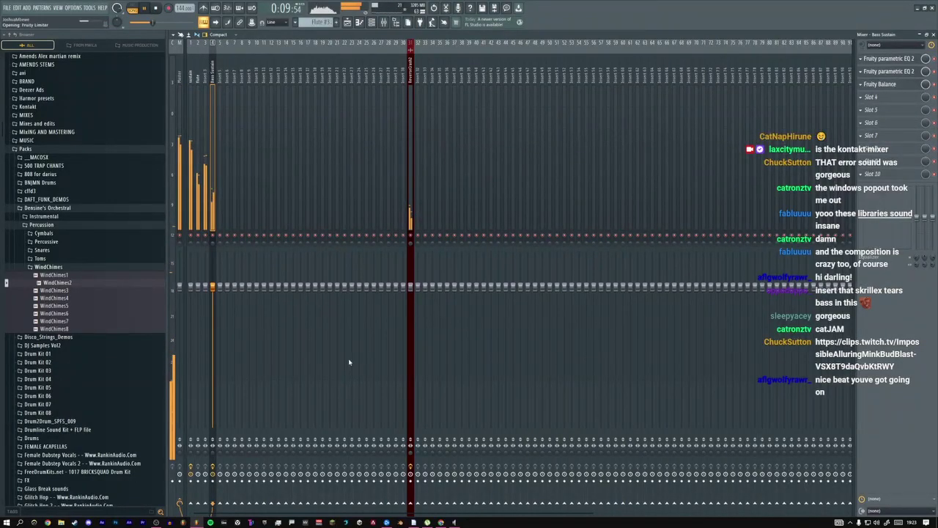
pyautogui.moveTo(206, 109); pyautogui.dragTo(444, 145)
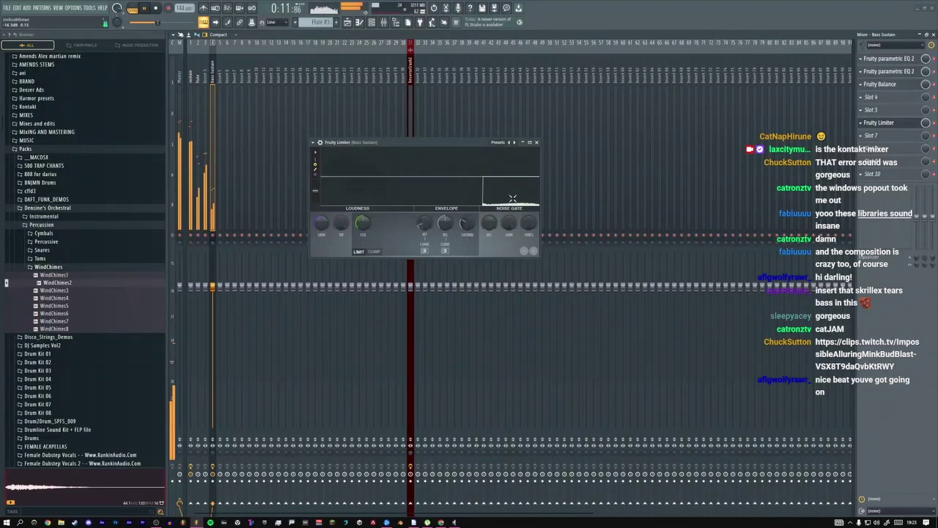
pyautogui.click(876, 123)
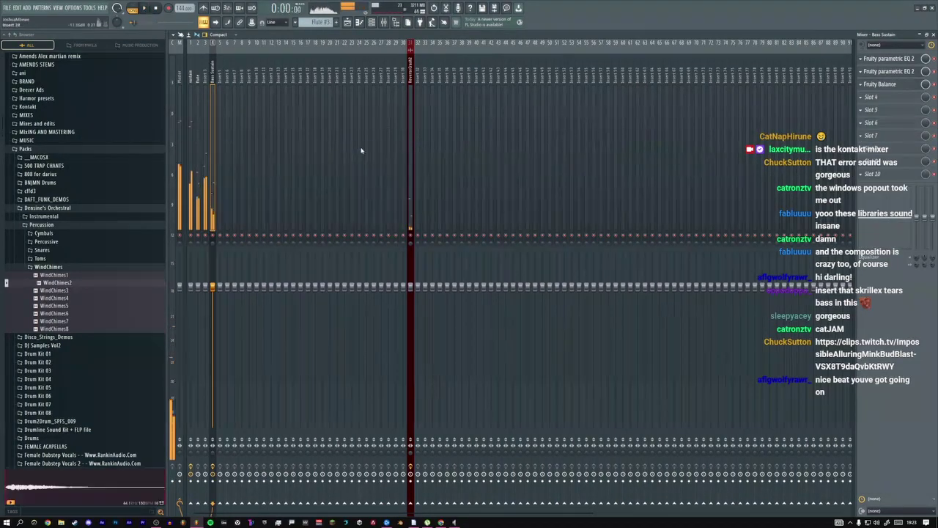
# Stop playback and add Fruity Balance in slot 3 of the Flute mixer track
pyautogui.click(349, 27)
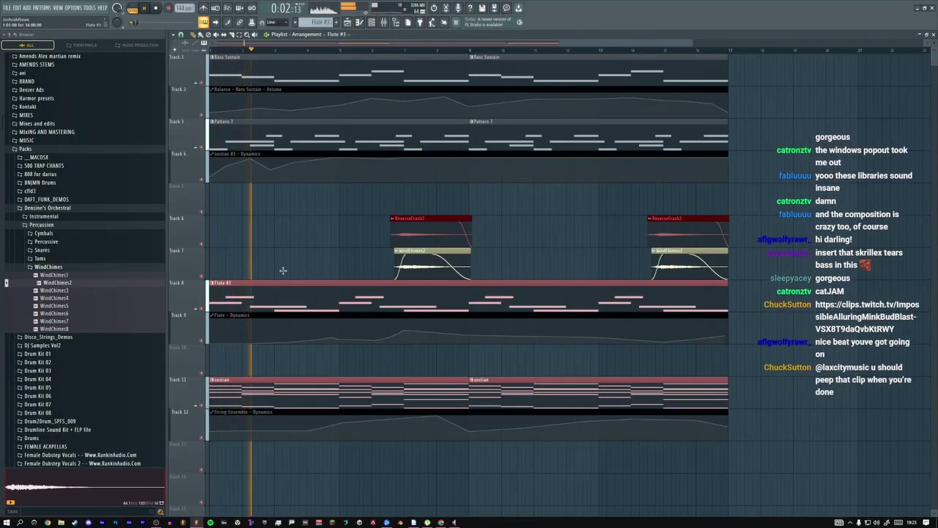
pyautogui.click(372, 23)
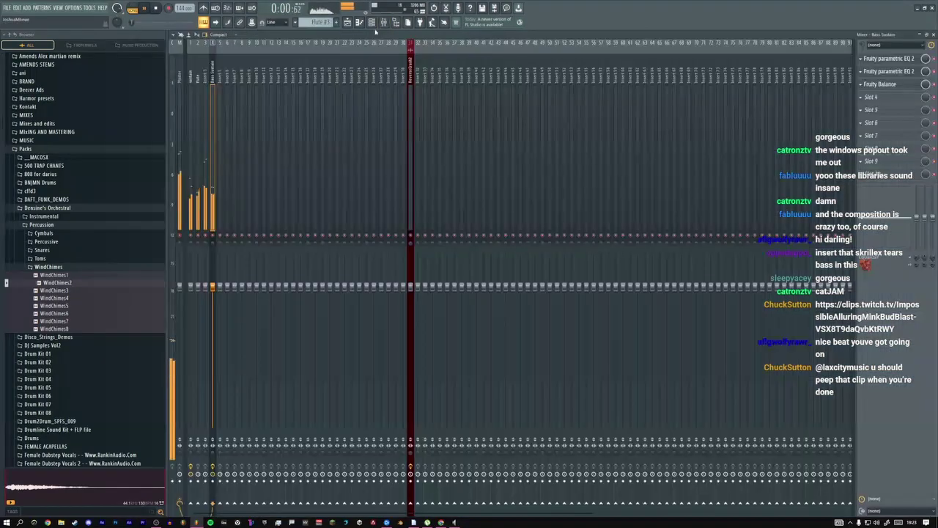
pyautogui.click(195, 202)
pyautogui.press('space')
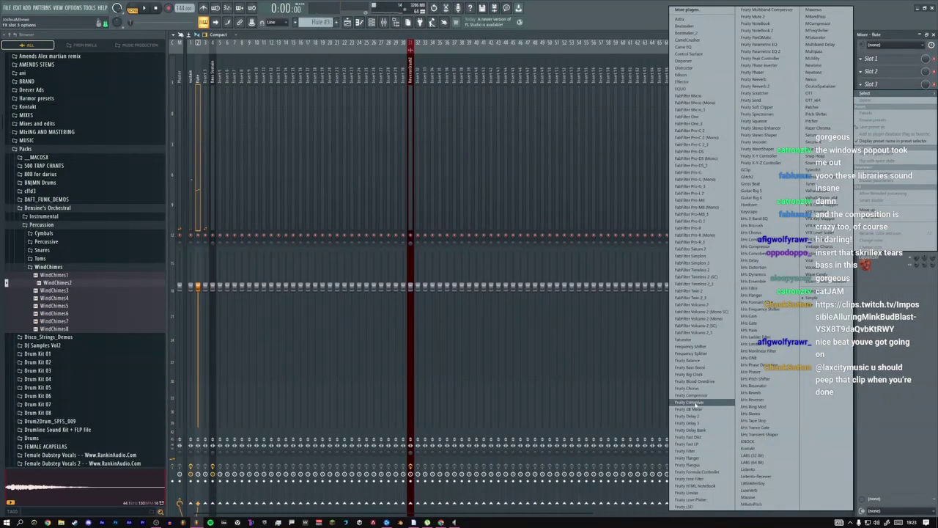
pyautogui.click(689, 360)
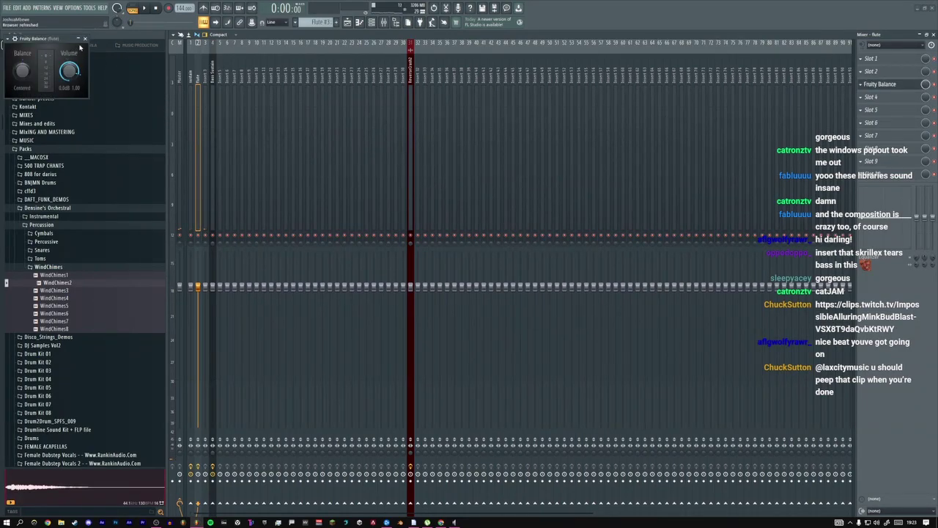
# Set playlist track 8 to audio track mode, linked to the Flute mixer track
pyautogui.click(347, 22)
pyautogui.rightClick(196, 280)
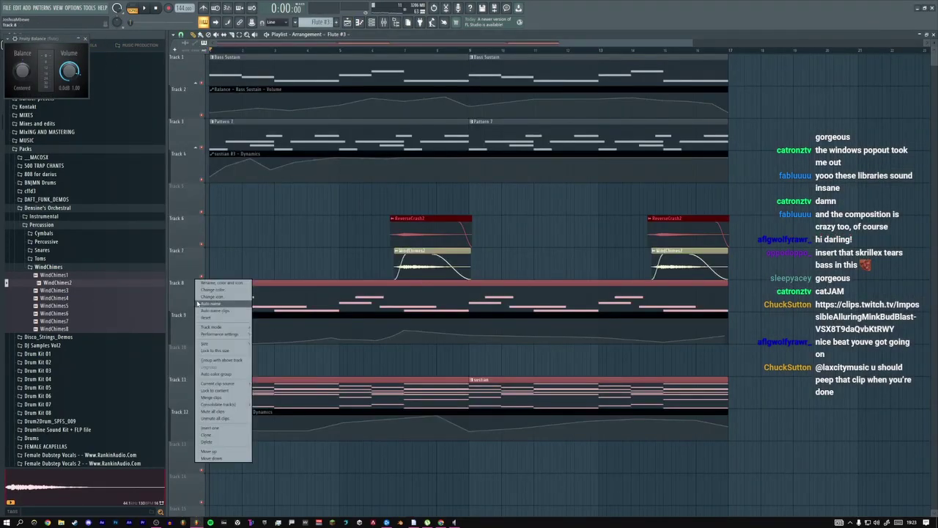
pyautogui.moveTo(245, 327)
pyautogui.moveTo(272, 341)
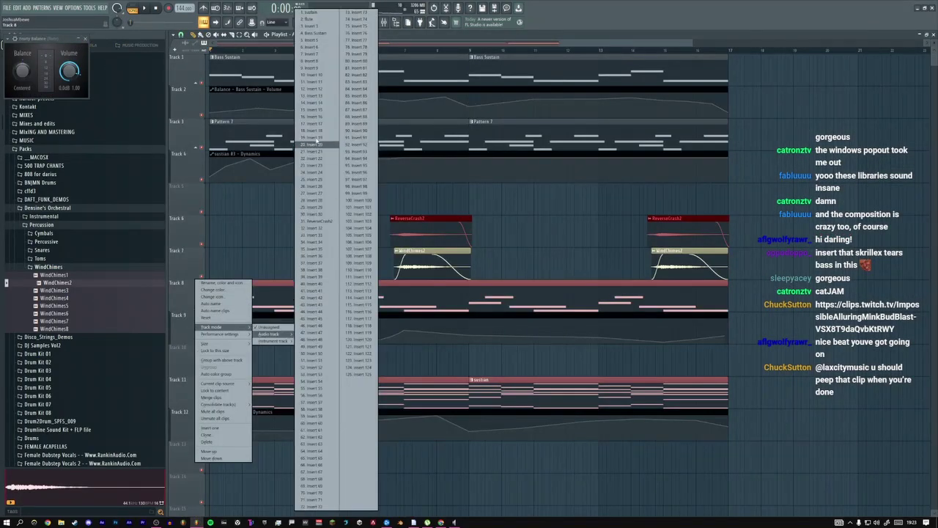
pyautogui.click(315, 26)
# Create an automation clip for the volume of the Flute's Fruity Balance
pyautogui.rightClick(69, 70)
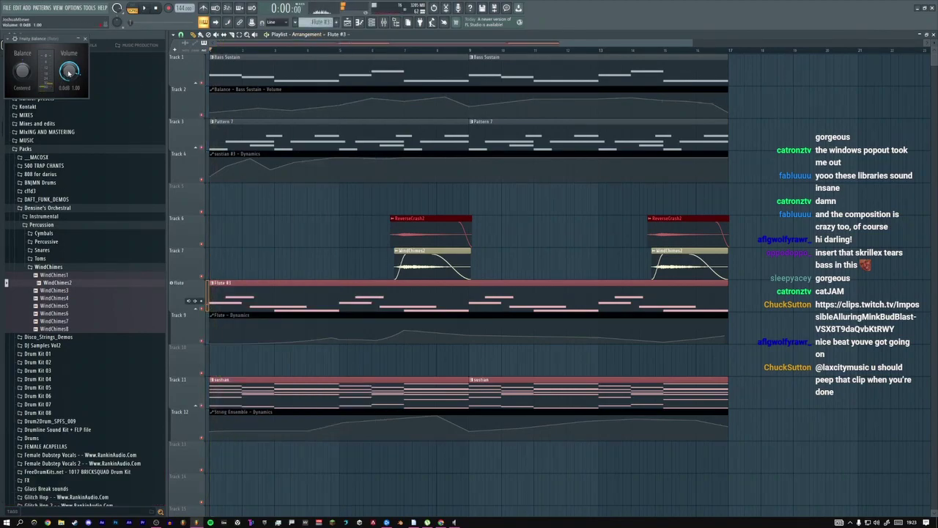
pyautogui.click(95, 86)
pyautogui.rightClick(77, 71)
pyautogui.click(249, 320)
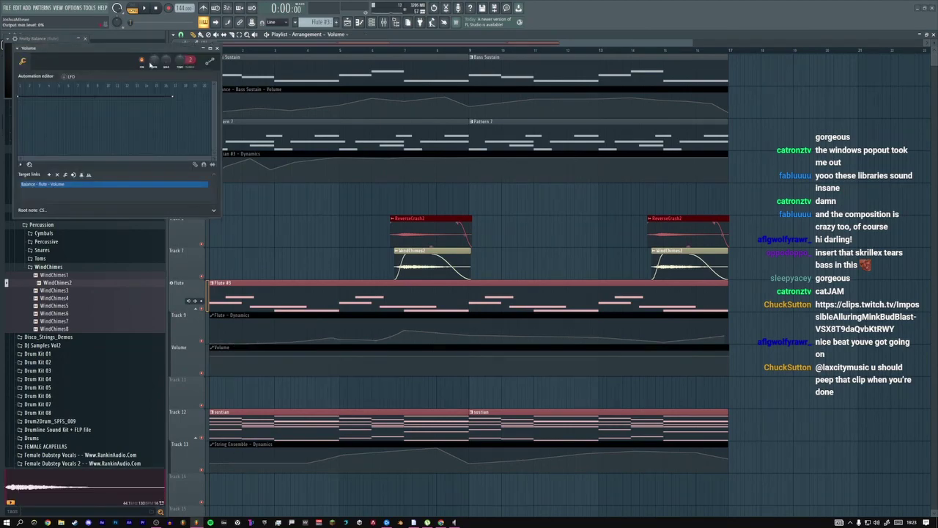
# Shape the Flute volume automation to rise from silence at bar 1 to full volume by bar 5, checking it during playback
pyautogui.press('space')
pyautogui.moveTo(209, 353); pyautogui.dragTo(218, 396)
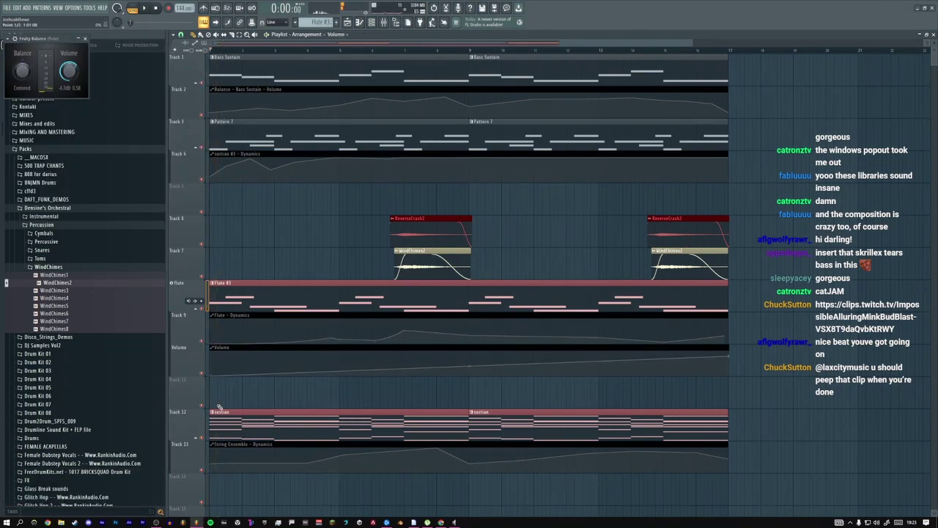
pyautogui.moveTo(469, 365); pyautogui.dragTo(467, 377)
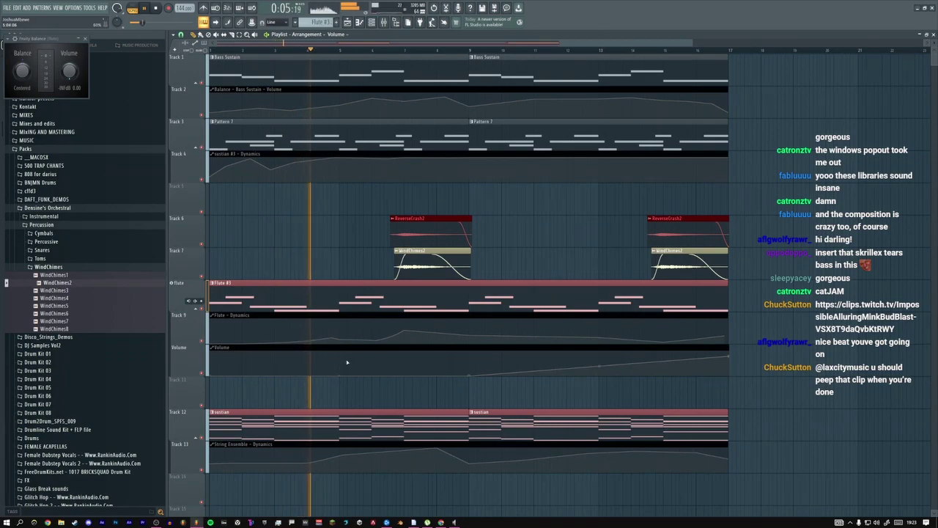
pyautogui.rightClick(463, 376)
pyautogui.click(490, 382)
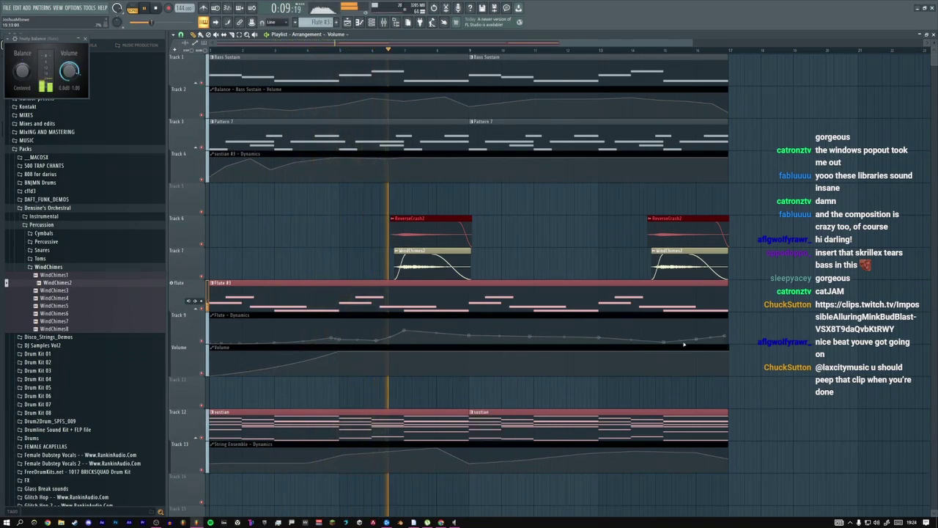
# Check the stream chat in OBS, stop playback in FL Studio and watch the linked Twitch clip in Chrome
pyautogui.press('super+Tab')
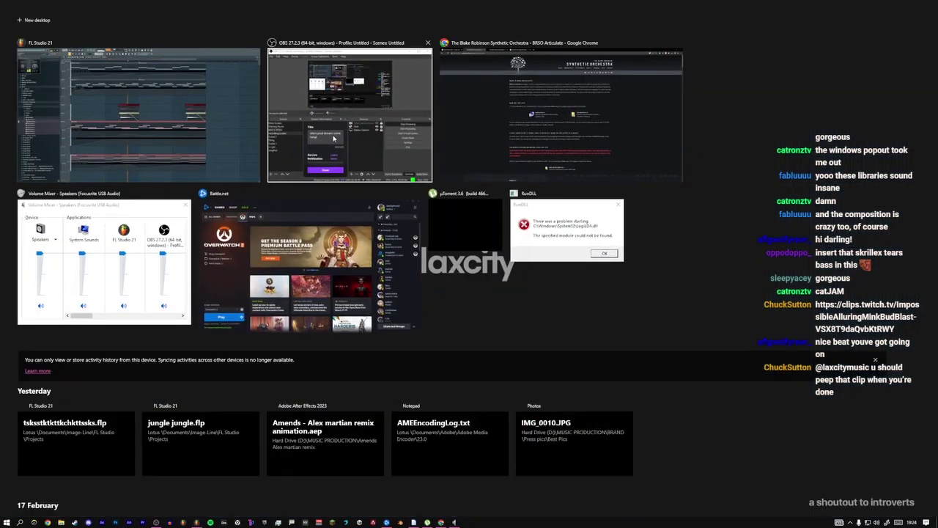
pyautogui.click(334, 137)
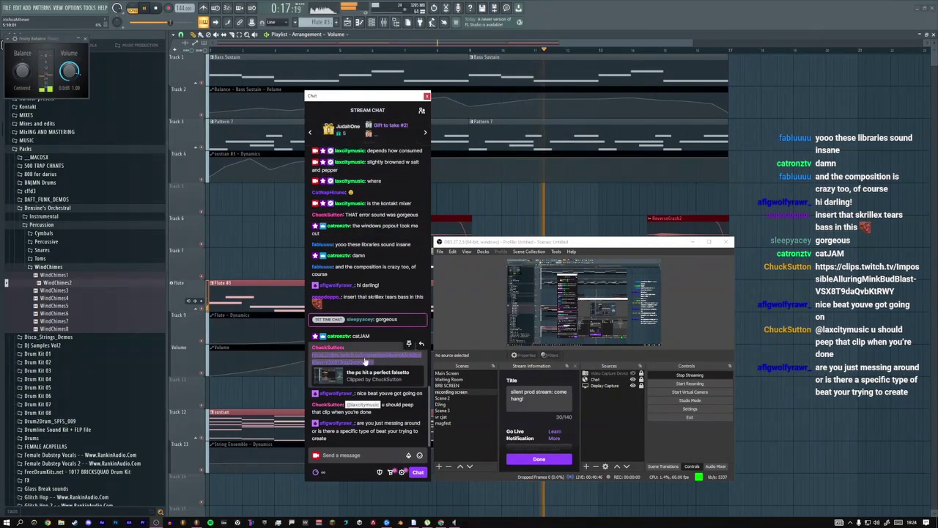
pyautogui.click(427, 96)
pyautogui.press('super+Tab')
pyautogui.click(506, 125)
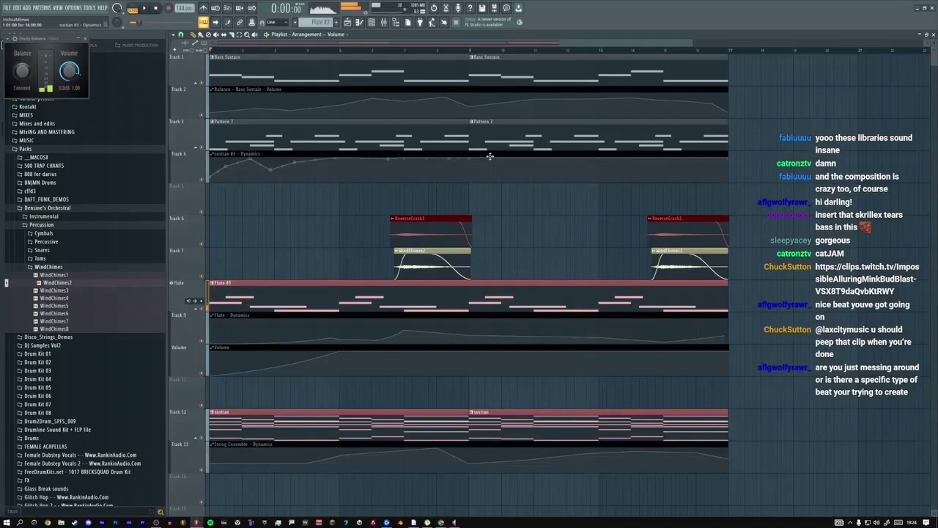
pyautogui.press('super+Tab')
pyautogui.click(360, 113)
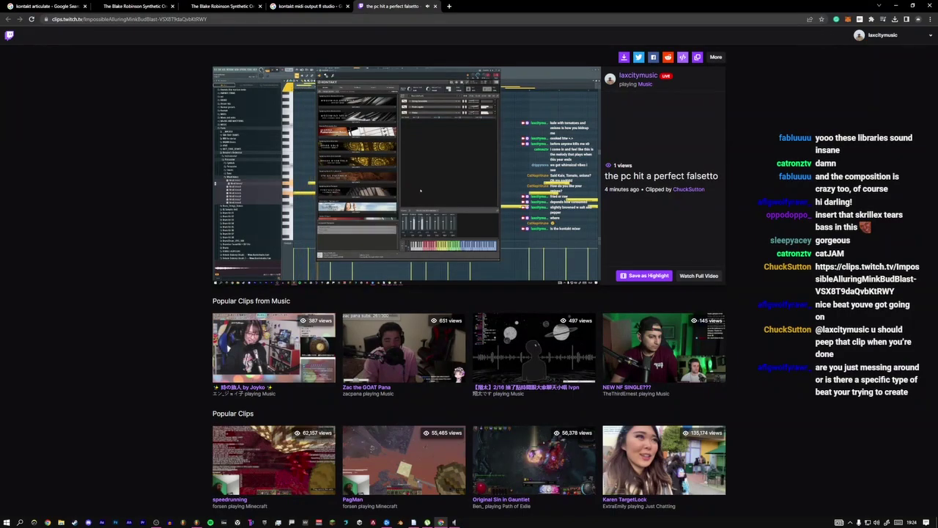
# Switch back to the OBS stream chat and send the message "oh my GOD"
pyautogui.press('super+Tab')
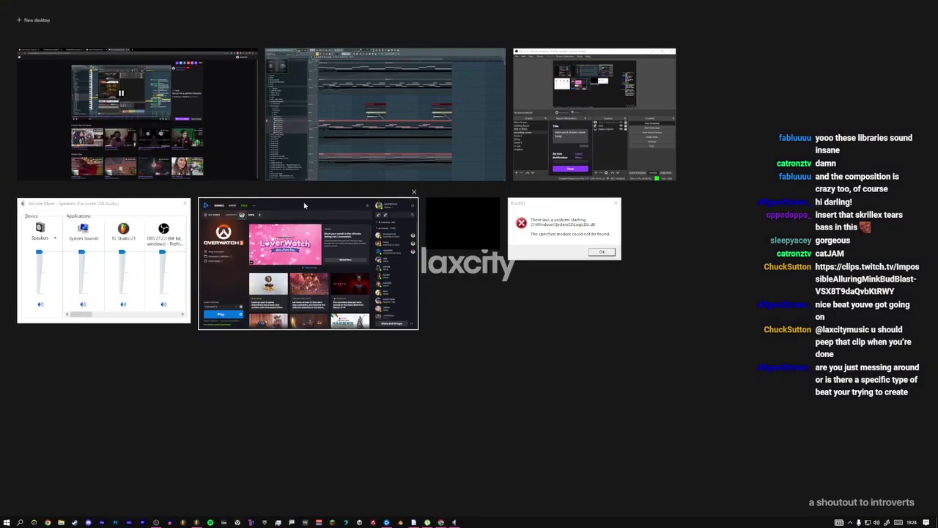
pyautogui.click(324, 136)
pyautogui.press('super+Tab')
pyautogui.click(600, 115)
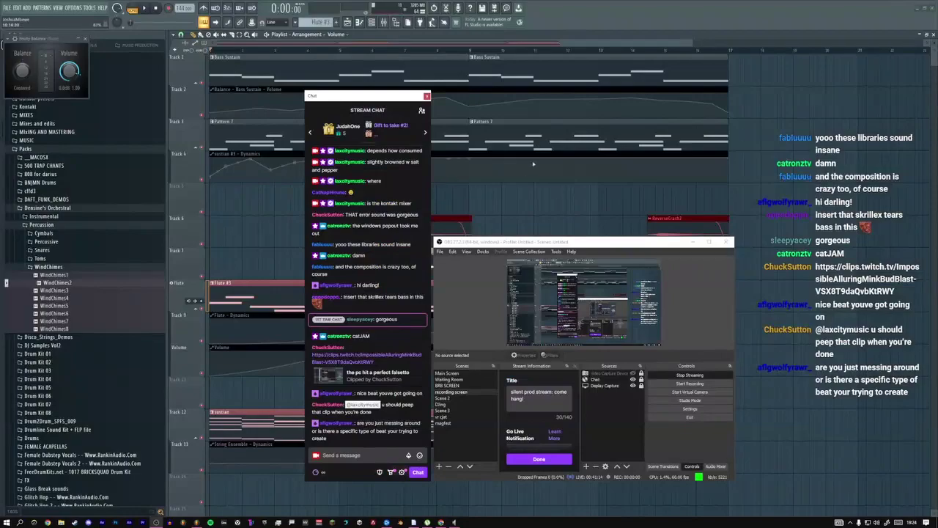
pyautogui.click(323, 454)
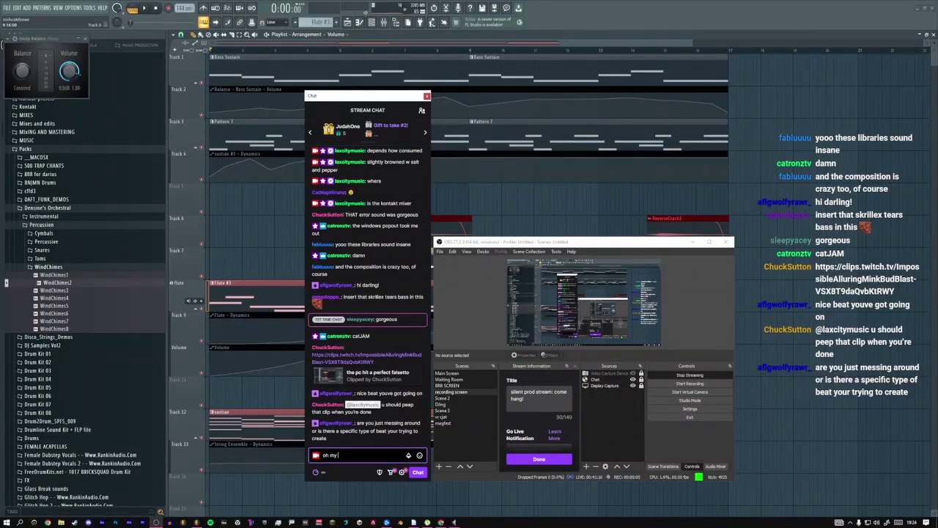
pyautogui.write('oh my GOD')
pyautogui.press('Return')
# Send "you notice the craziest shit", "i stg" and "xD" as separate messages in the stream chat
pyautogui.write('you noto')
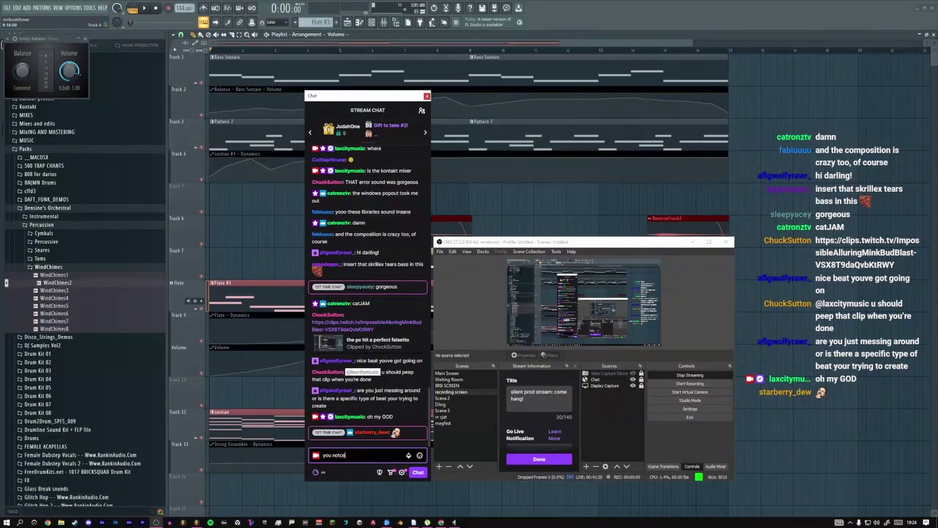
pyautogui.press('BackSpace')
pyautogui.write('ice the craziest shit')
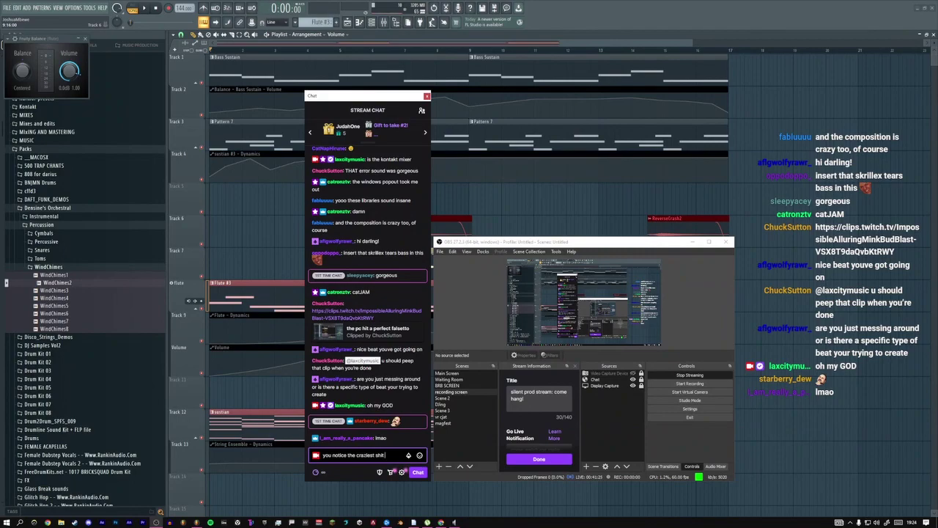
pyautogui.press('Return')
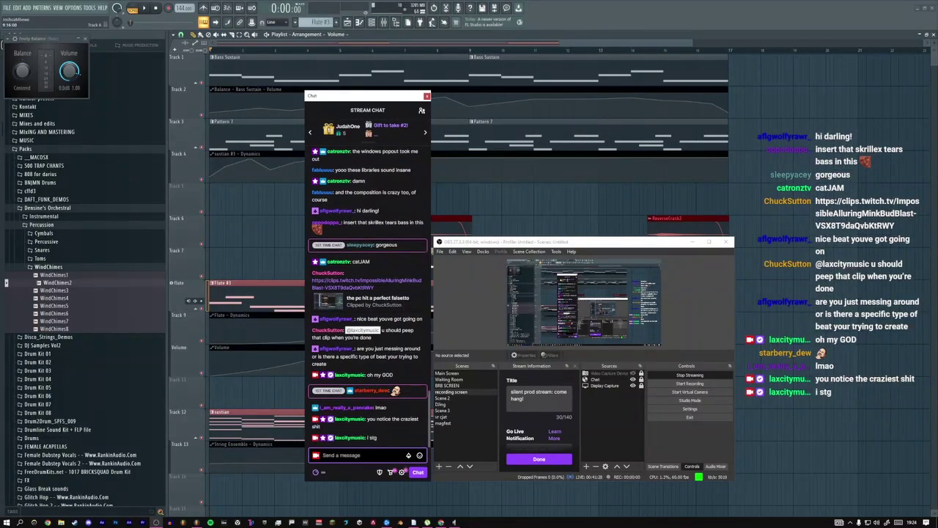
pyautogui.write('xD')
pyautogui.press('Return')
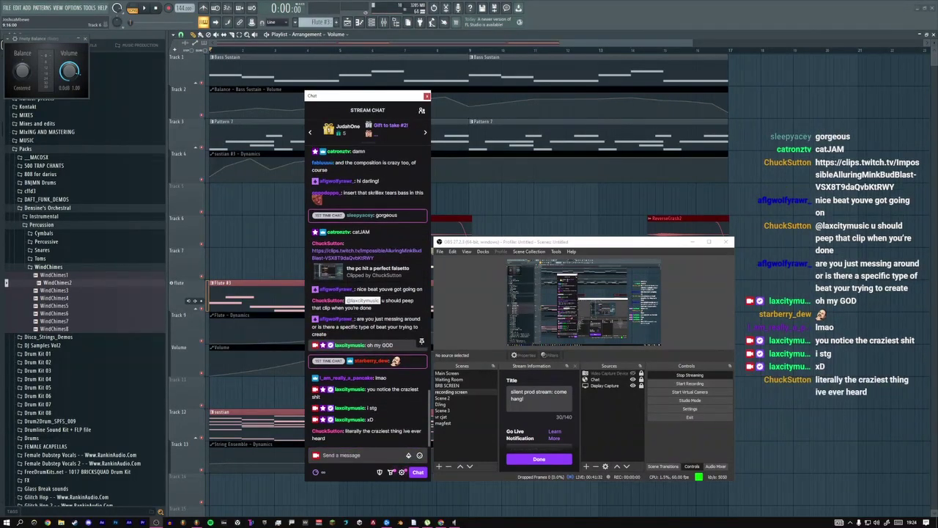
# Reply "MESSIN WROUND :3" to the viewer's question about the beat type, followed by the messages "caps" and "AAA"
pyautogui.click(422, 316)
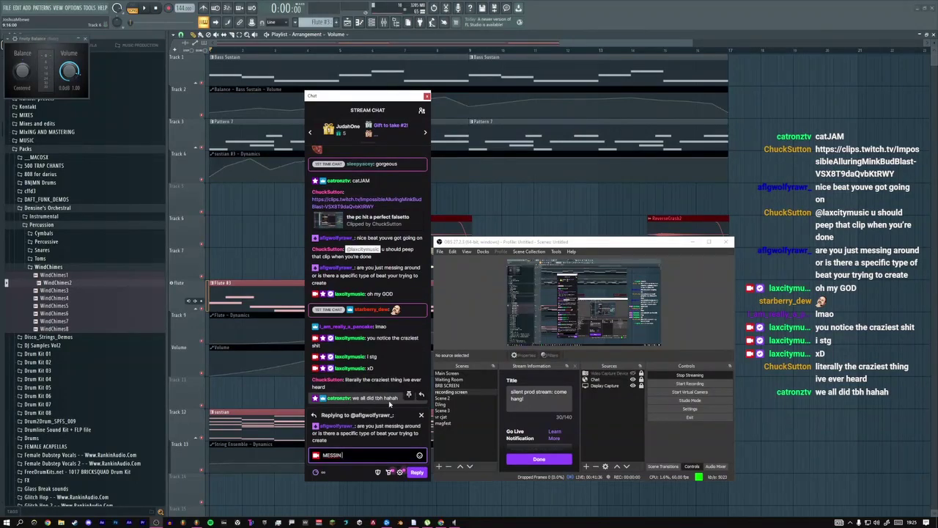
pyautogui.press('Return')
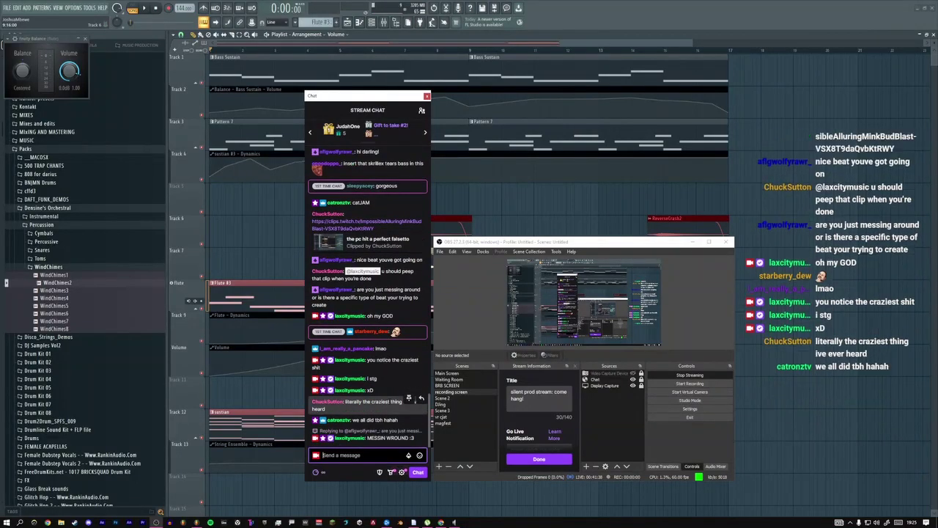
pyautogui.write('caps')
pyautogui.press('Return')
pyautogui.write('AAA')
pyautogui.press('Return')
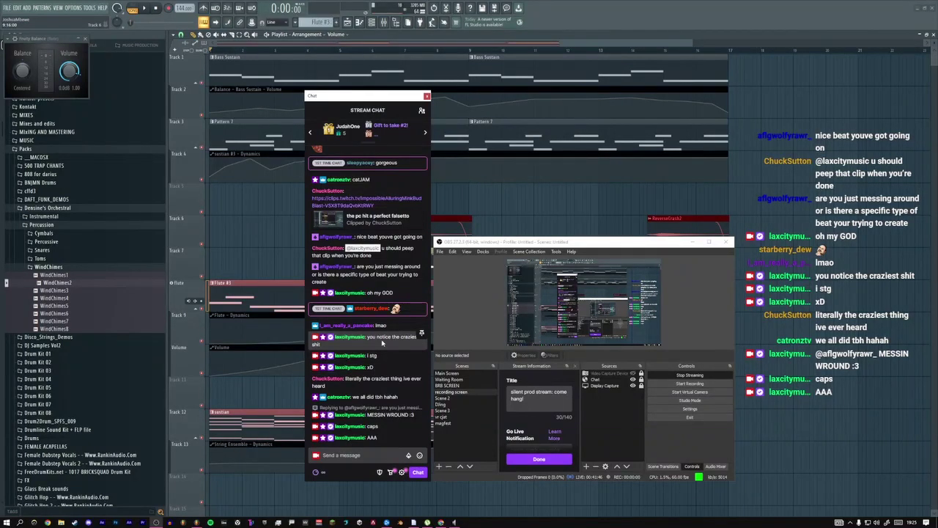
# Send the message "just lookin for a vibe" in the stream chat
pyautogui.click(351, 455)
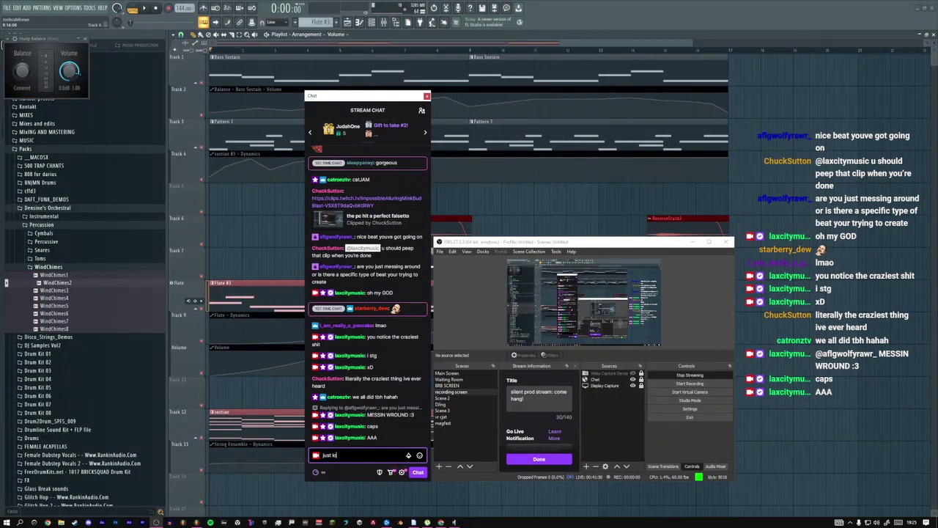
pyautogui.write('just lookin for a v')
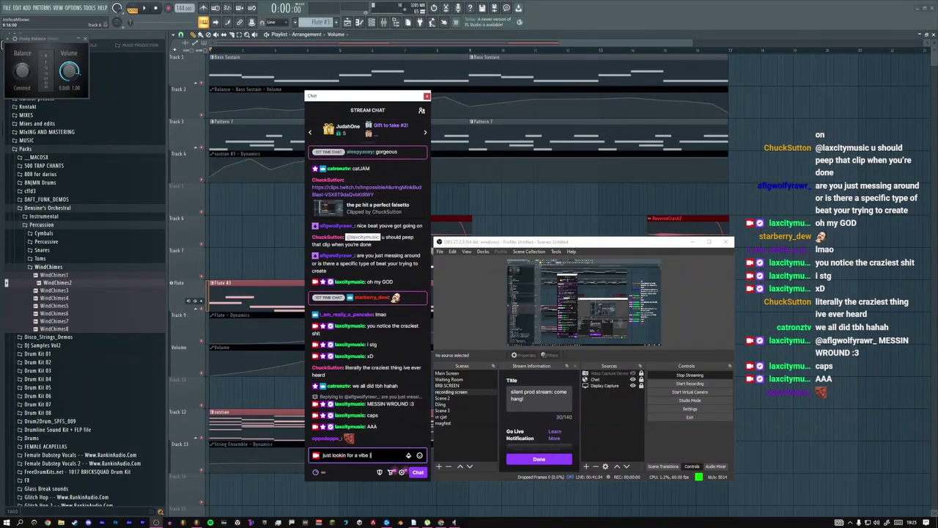
pyautogui.write('ibe')
pyautogui.press('Return')
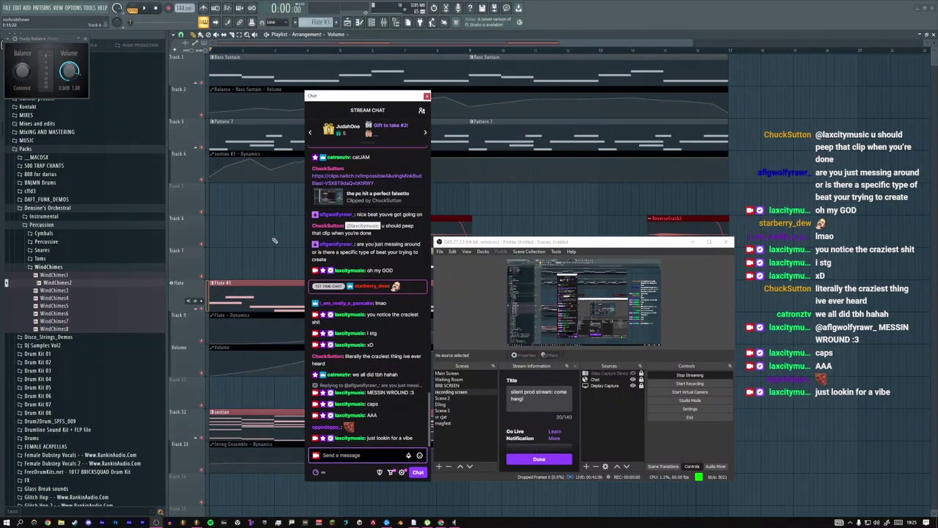
# Return to FL Studio and reshape the opening of the sustian #3 Dynamics automation into a gradual rise towards bar 5, checking it during playback
pyautogui.click(257, 213)
pyautogui.press('space')
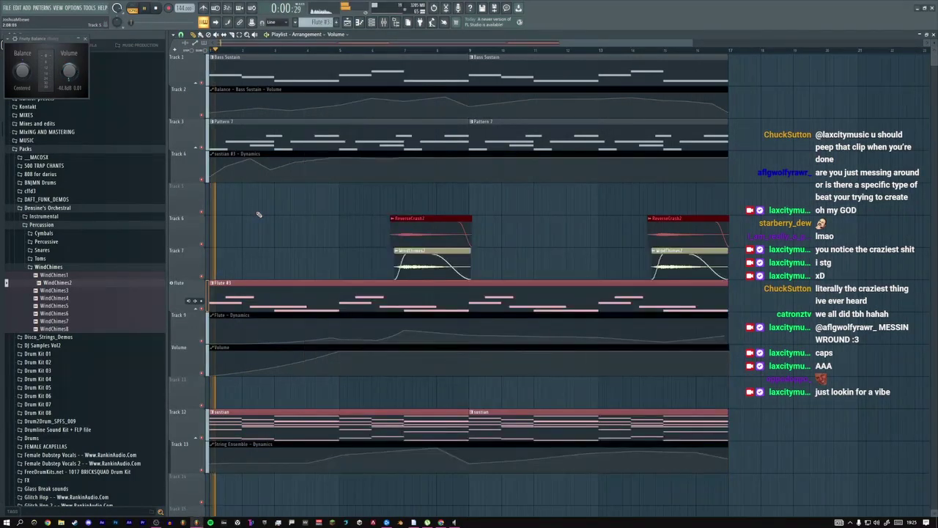
pyautogui.press('space')
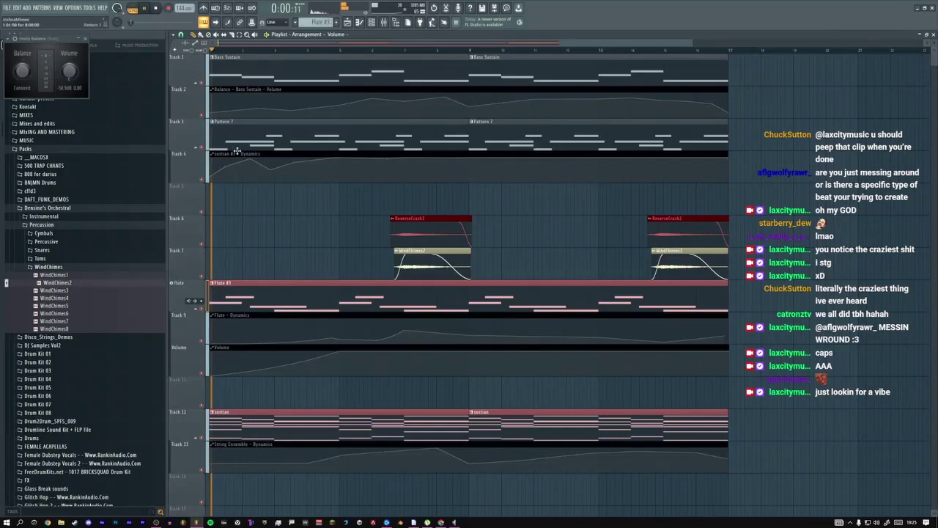
pyautogui.press('space')
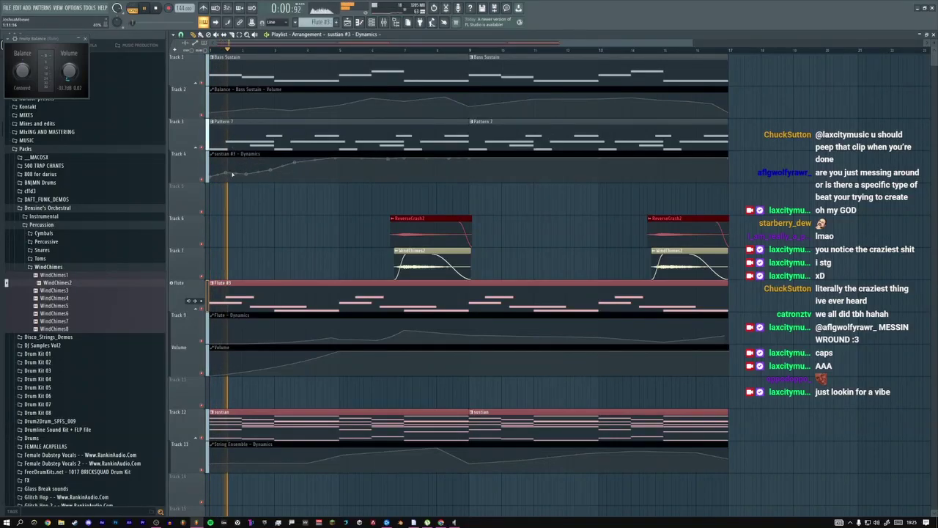
pyautogui.hotkey('ctrl', 'z')
pyautogui.press('space')
pyautogui.press('space')
# Show all channels in the channel rack and inspect the instruments loaded in Kontakt
pyautogui.click(372, 23)
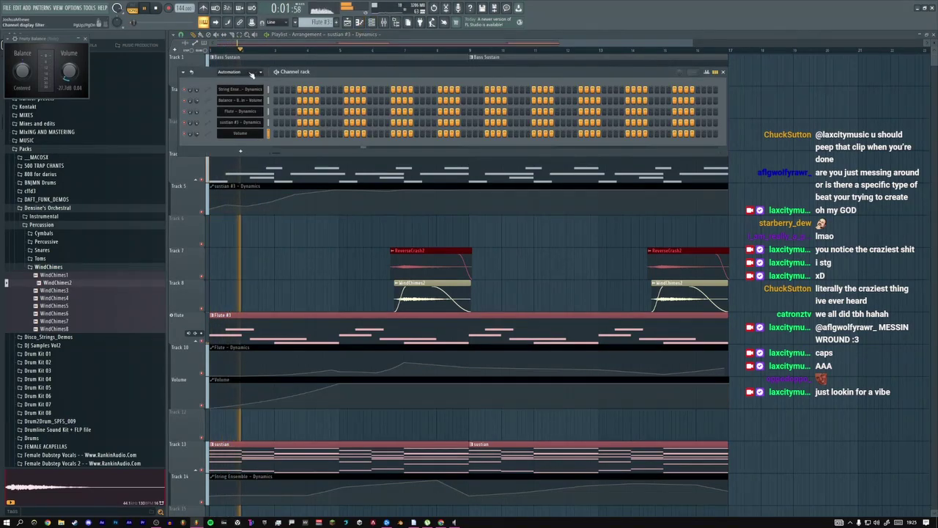
pyautogui.click(240, 100)
pyautogui.click(258, 23)
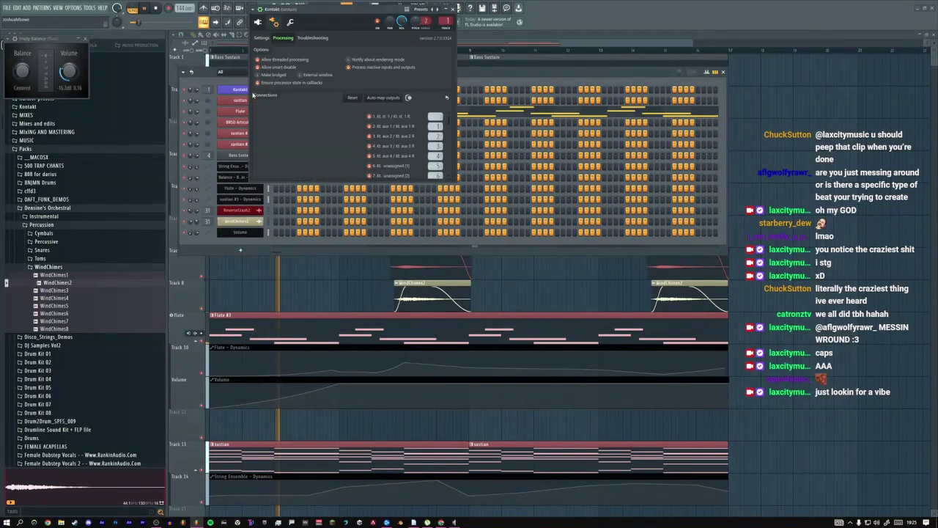
pyautogui.click(259, 24)
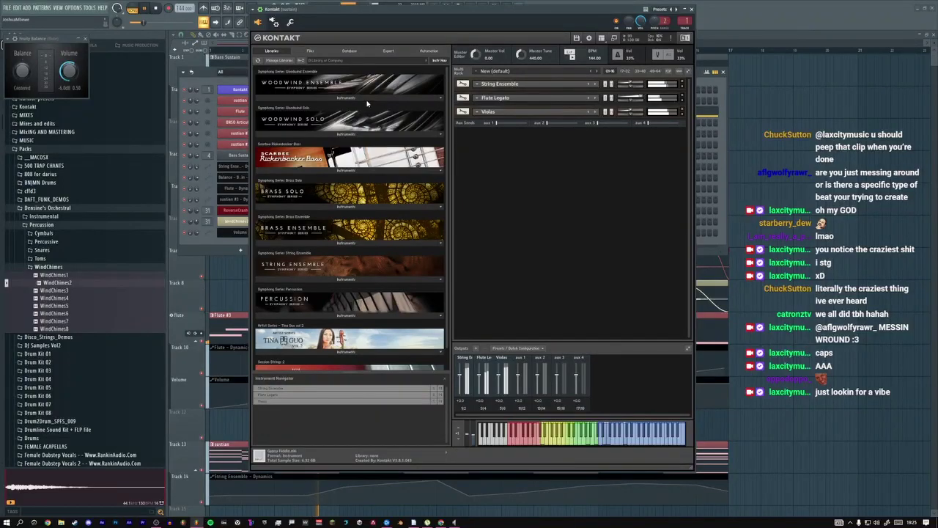
pyautogui.press('Escape')
# Solo Insert 3 in the mixer and select it while listening to playback
pyautogui.press('F9')
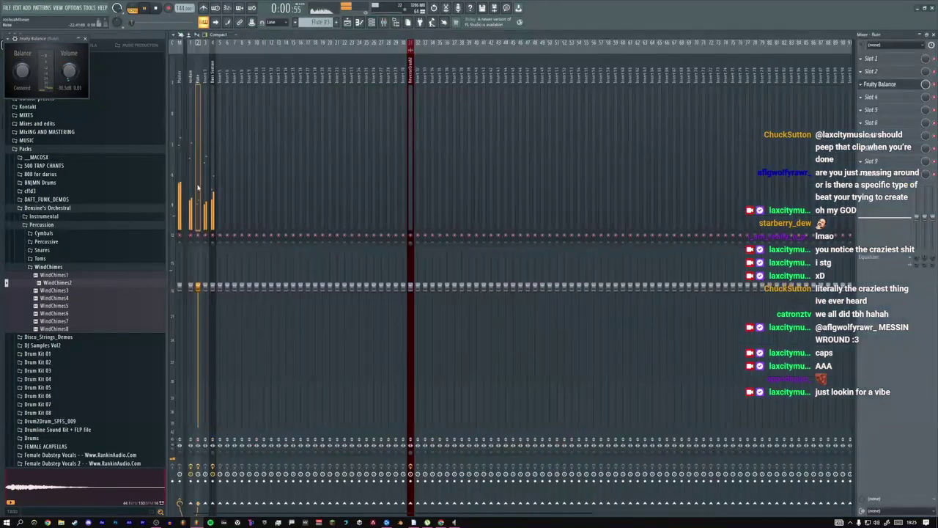
pyautogui.click(211, 236)
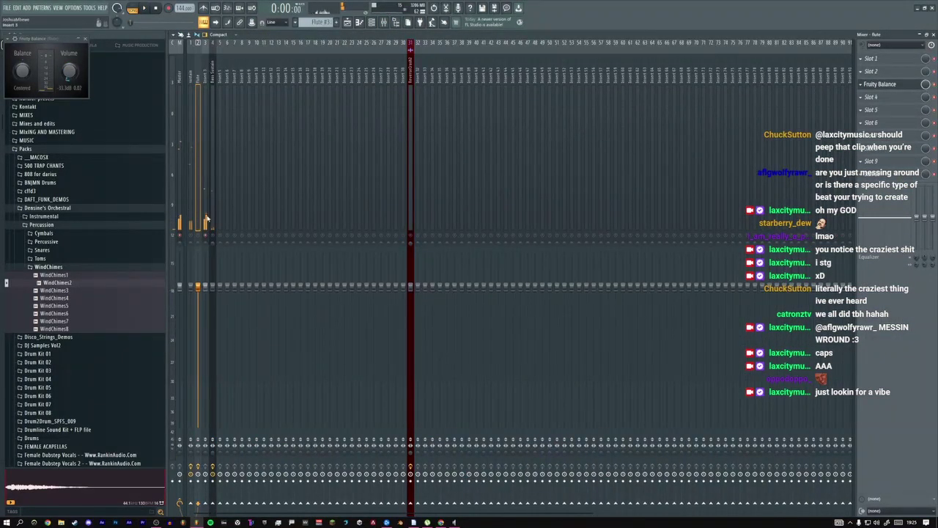
pyautogui.click(206, 228)
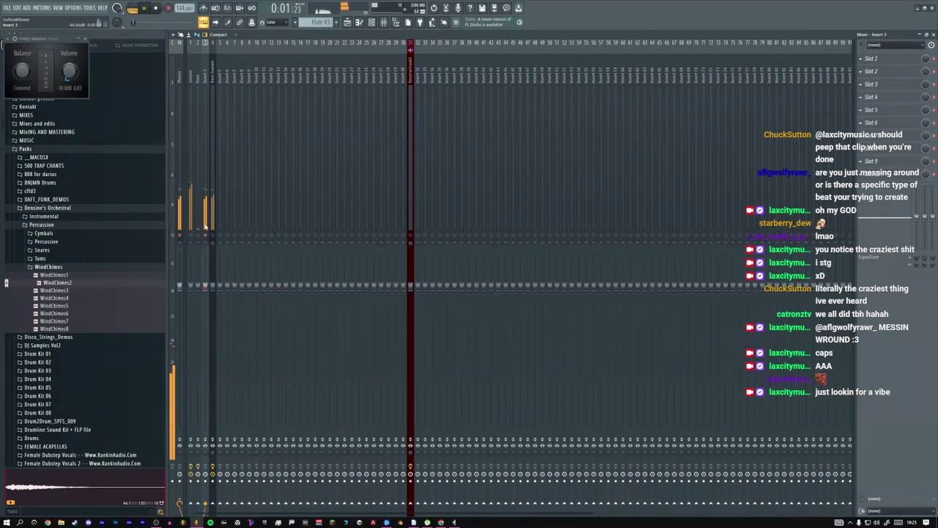
# Rename mixer insert 3 as "voilas 1"
pyautogui.press('F2')
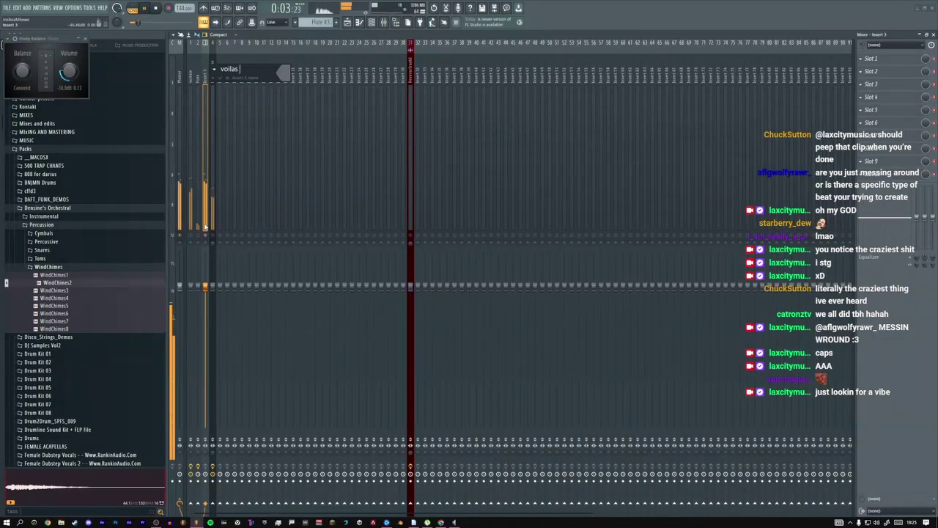
pyautogui.write('voilas')
pyautogui.press('Return')
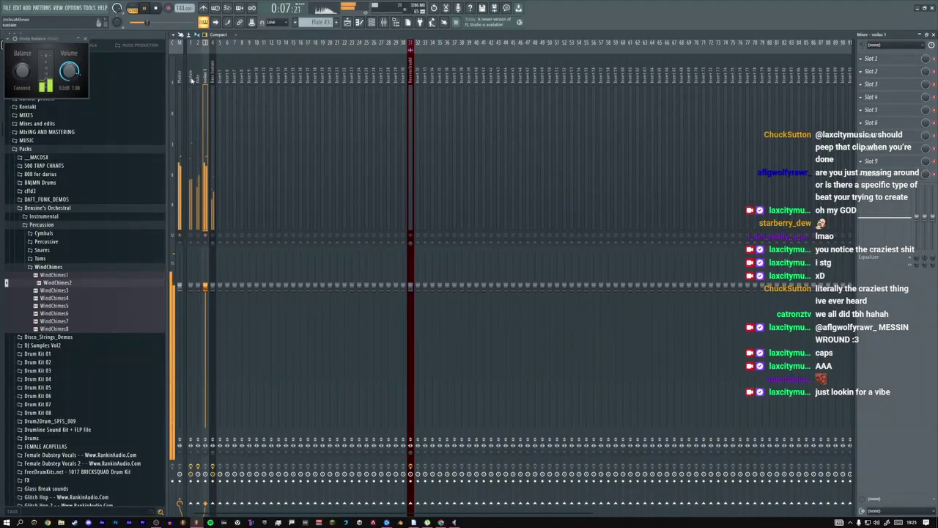
# Colour the first four mixer inserts dark violet (#9F00D4) together and select the voilas 1 track
pyautogui.moveTo(191, 81); pyautogui.dragTo(212, 80)
pyautogui.press('F2')
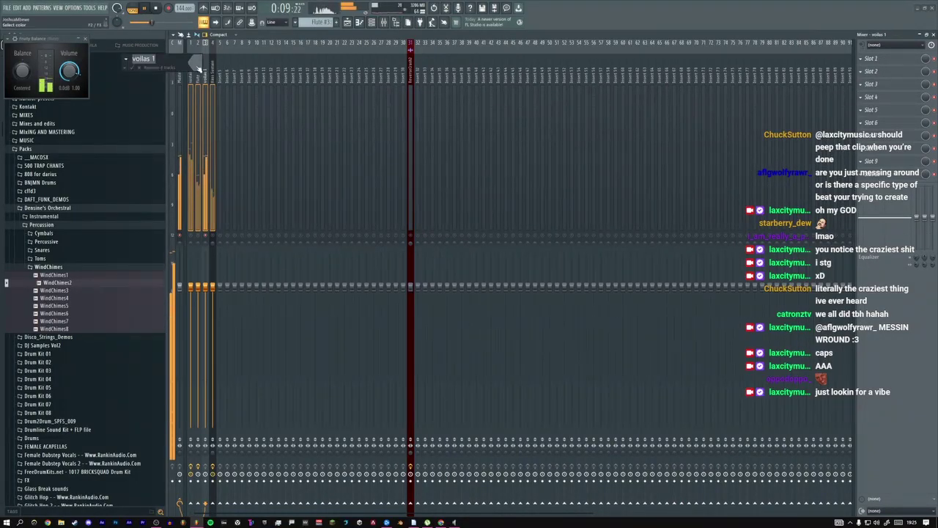
pyautogui.click(200, 67)
pyautogui.click(297, 121)
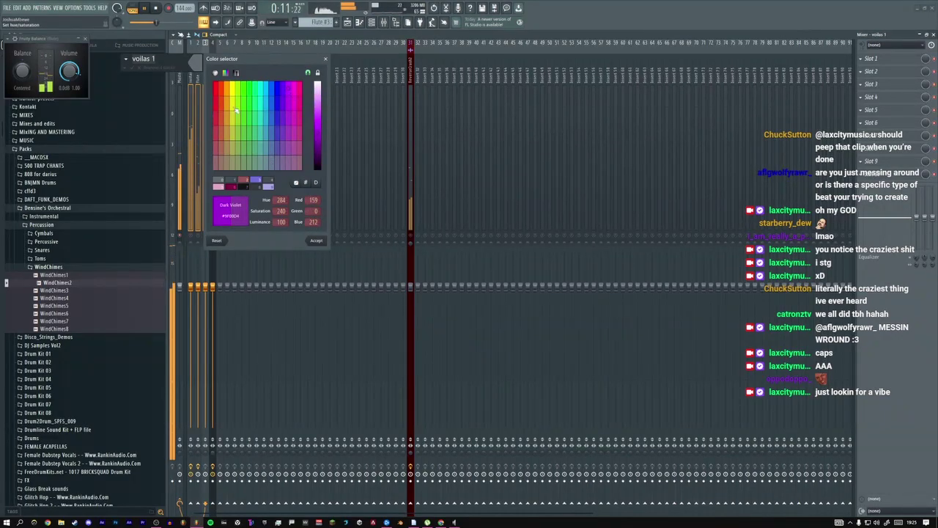
pyautogui.click(316, 240)
pyautogui.press('Return')
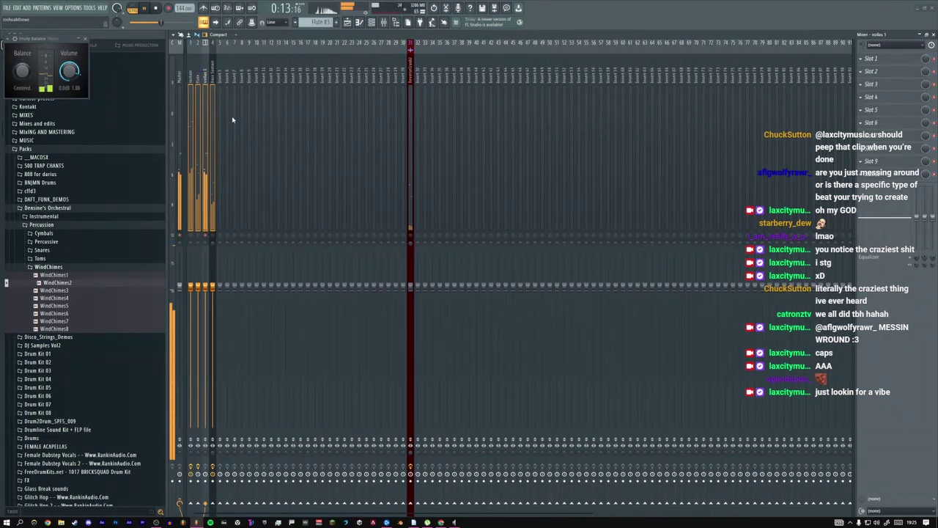
pyautogui.click(209, 102)
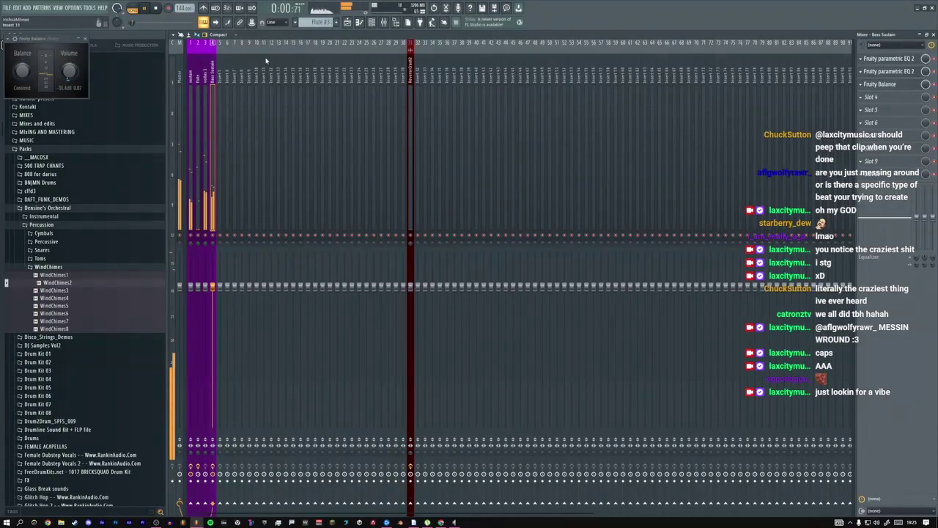
pyautogui.click(207, 84)
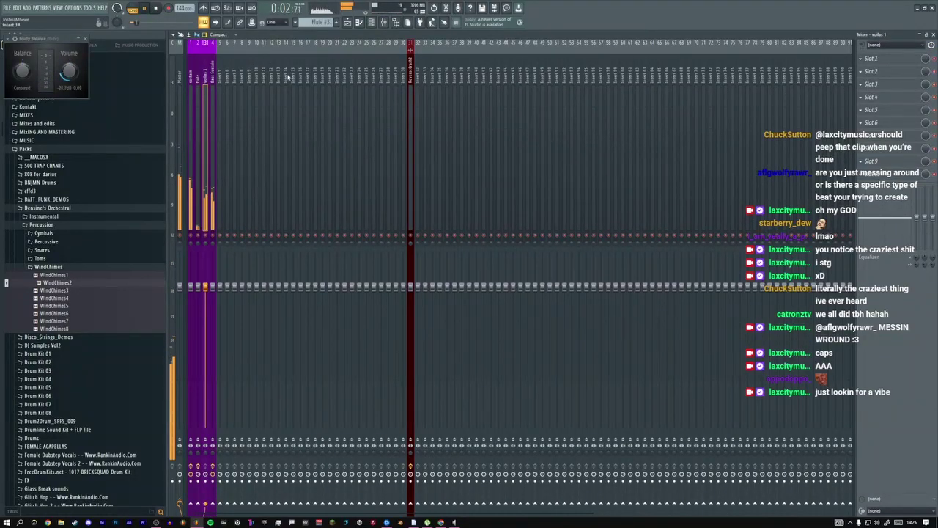
# Open the flute pattern in the piano roll from the playlist and try raising the G5 note in bar 5 to D6
pyautogui.click(348, 23)
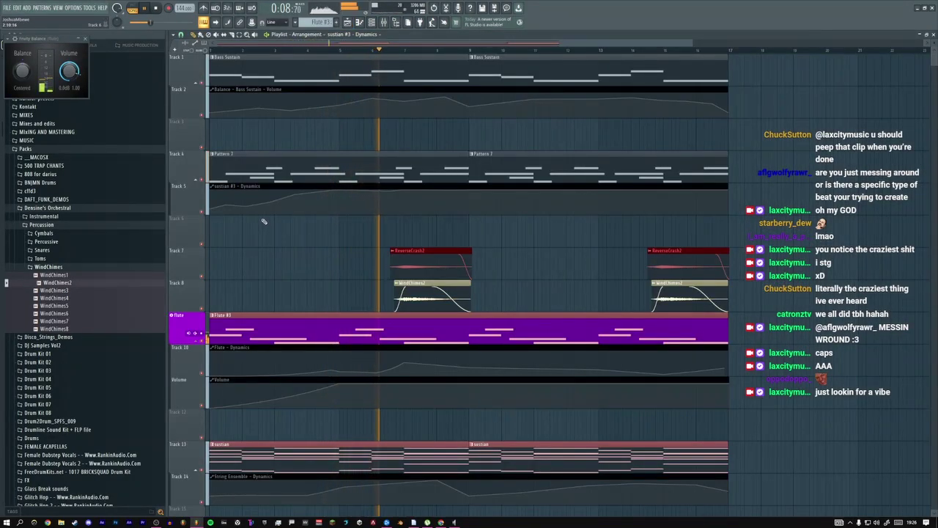
pyautogui.press('space')
pyautogui.click(343, 51)
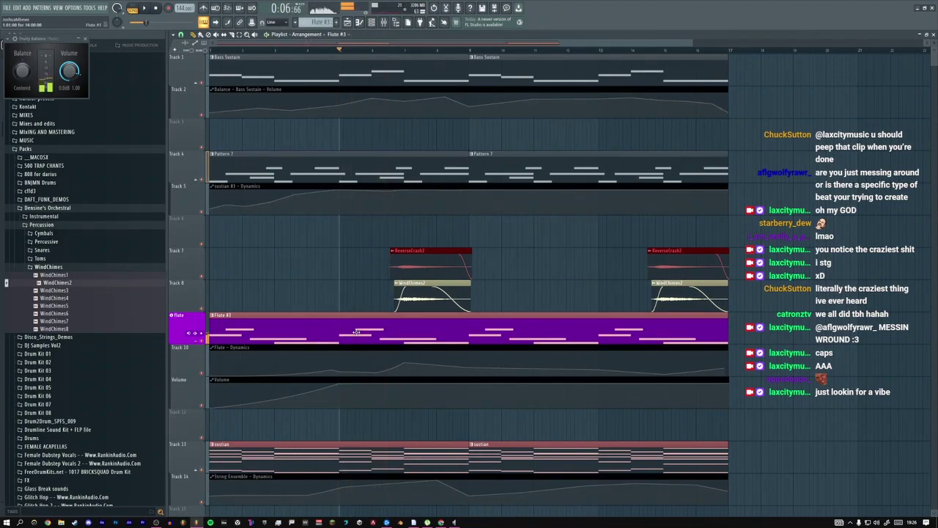
pyautogui.doubleClick(344, 322)
pyautogui.moveTo(344, 283); pyautogui.dragTo(345, 224)
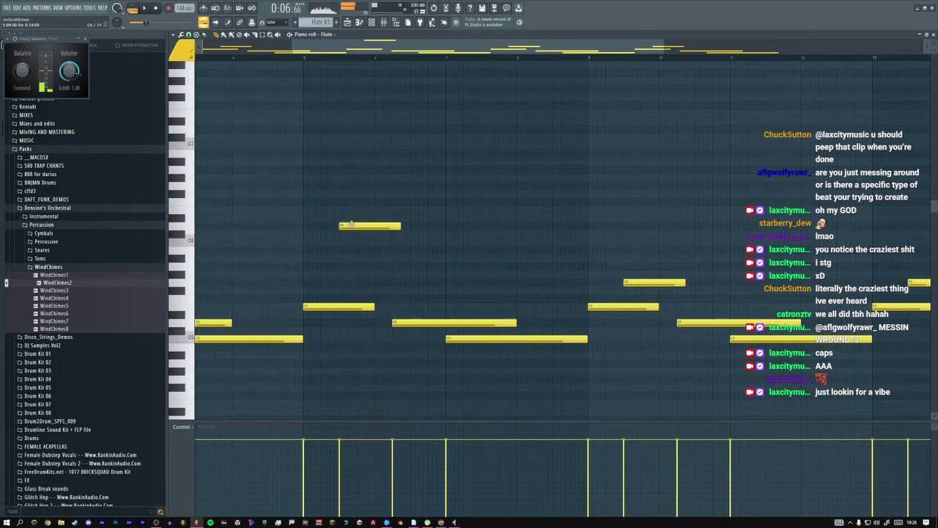
# Switch to the stream chat in OBS to read the messages, and return to the flute piano roll
pyautogui.press('super+Tab')
pyautogui.press('Escape')
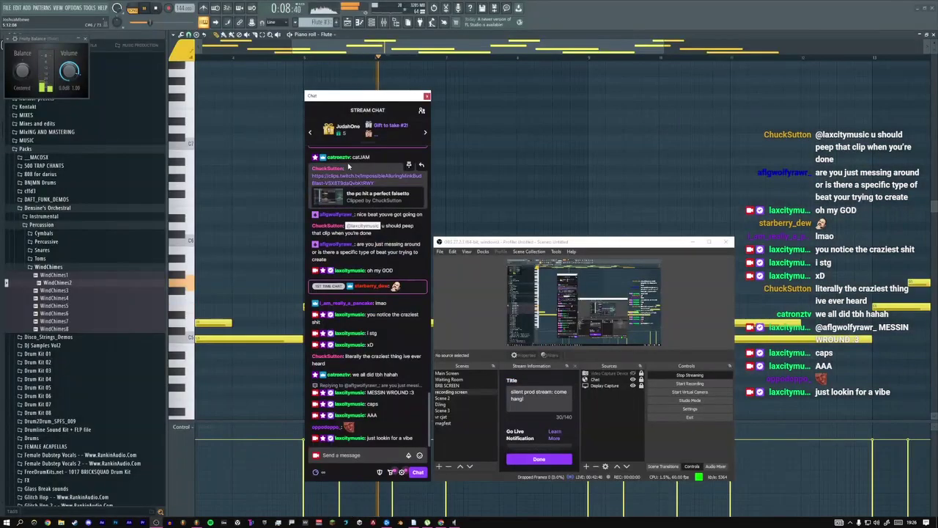
pyautogui.click(239, 162)
pyautogui.scroll(-3, 283, 159)
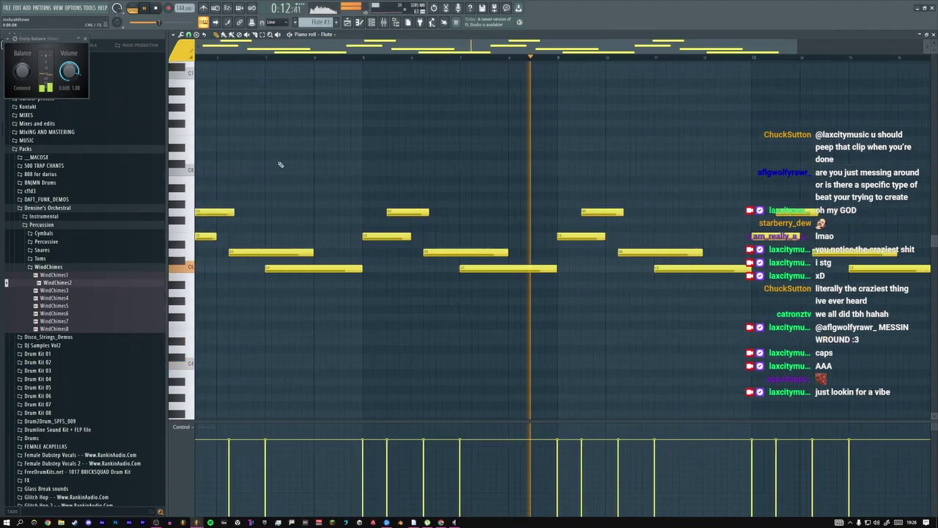
# Insert two empty playlist tracks above Pattern 7, place a new empty pattern at the start of track 4, and open it
pyautogui.press('F5')
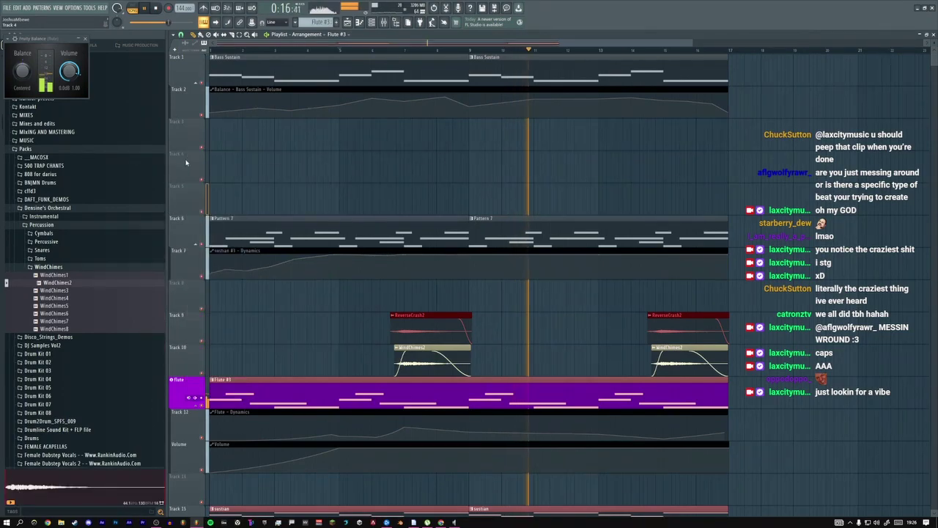
pyautogui.click(285, 157)
pyautogui.doubleClick(285, 157)
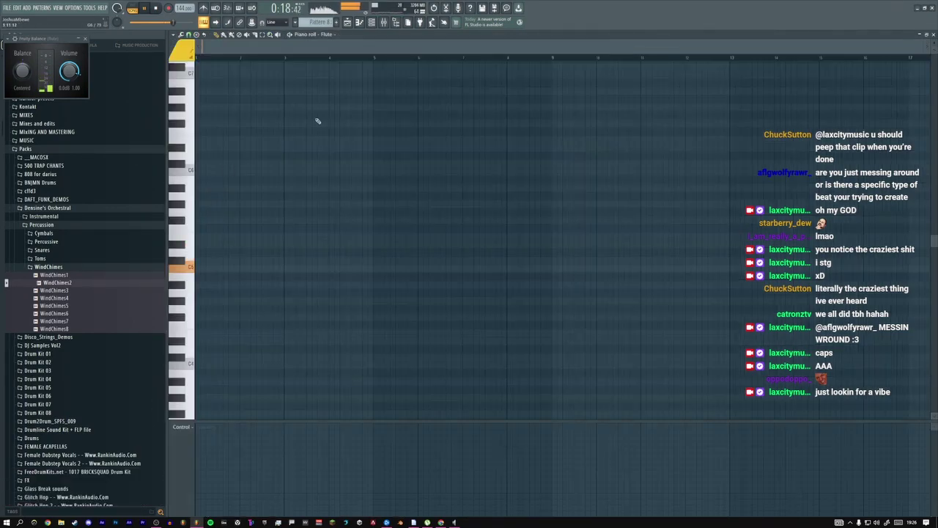
# Add a Keyscape instrument channel to the project and load the LA Custom C7 Grand Piano patch
pyautogui.click(373, 23)
pyautogui.rightClick(264, 227)
pyautogui.moveTo(278, 282)
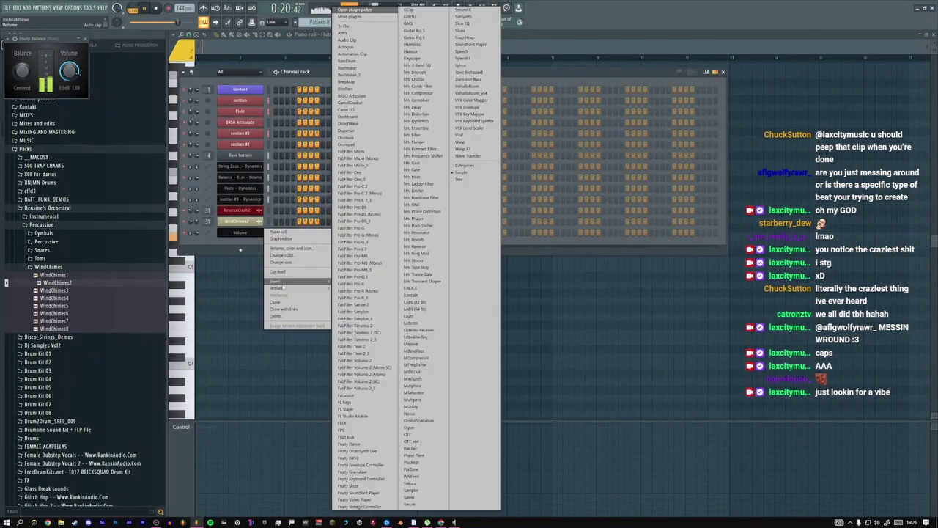
pyautogui.click(412, 58)
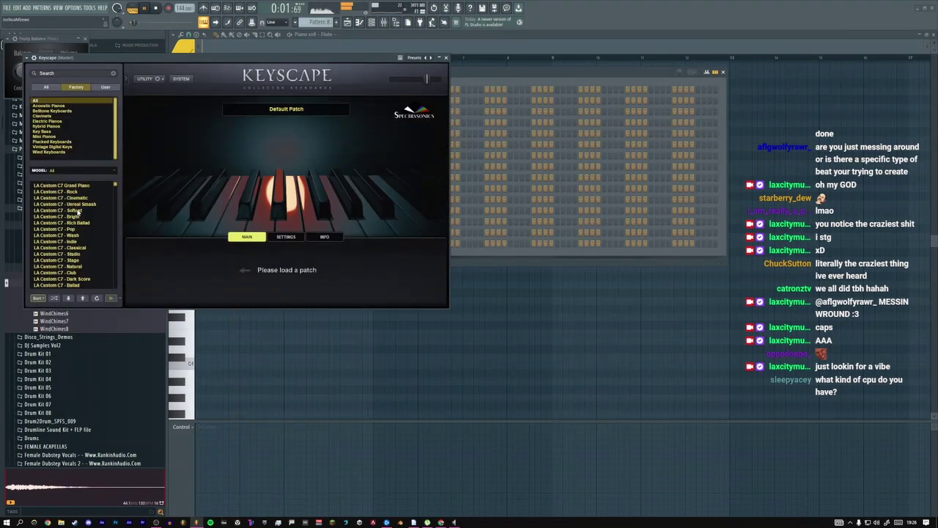
pyautogui.click(82, 187)
pyautogui.moveTo(299, 59); pyautogui.dragTo(458, 97)
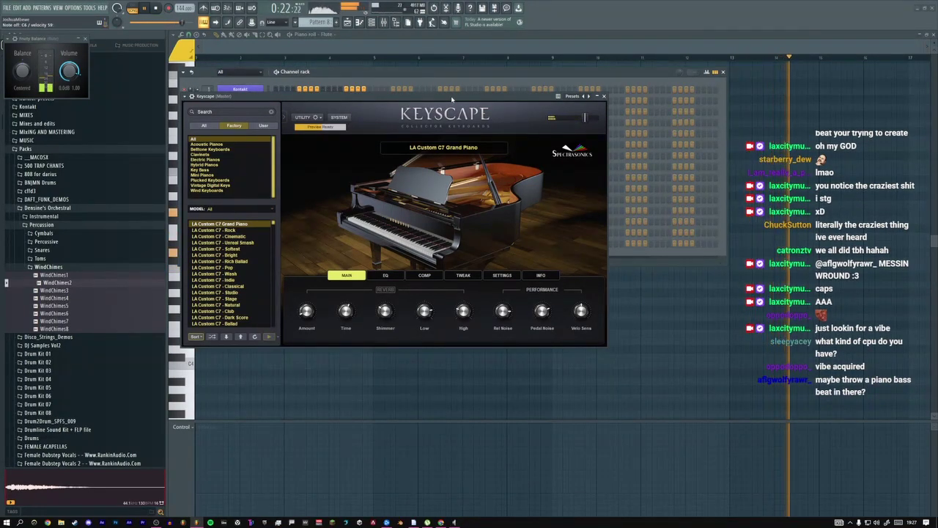
pyautogui.click(605, 96)
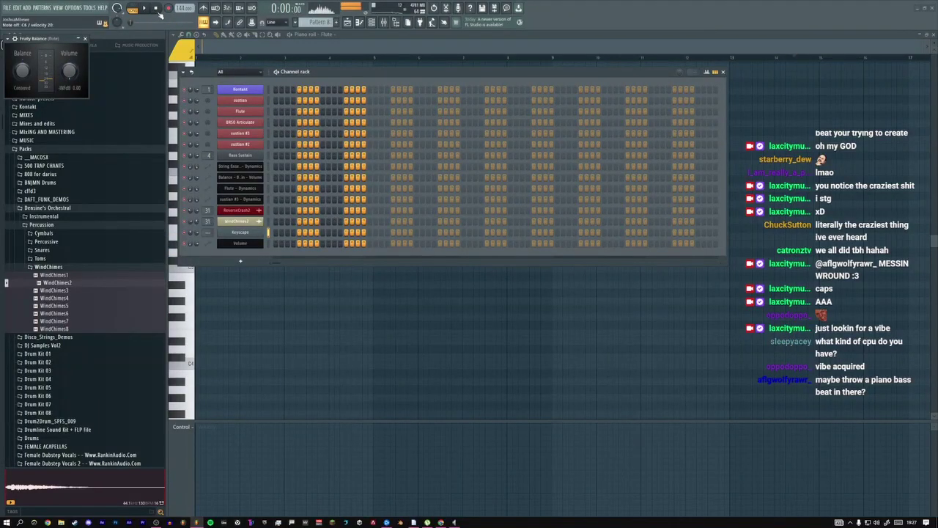
# Play the arrangement from the start to rehearse the piano part over it, and stop playback
pyautogui.press('space')
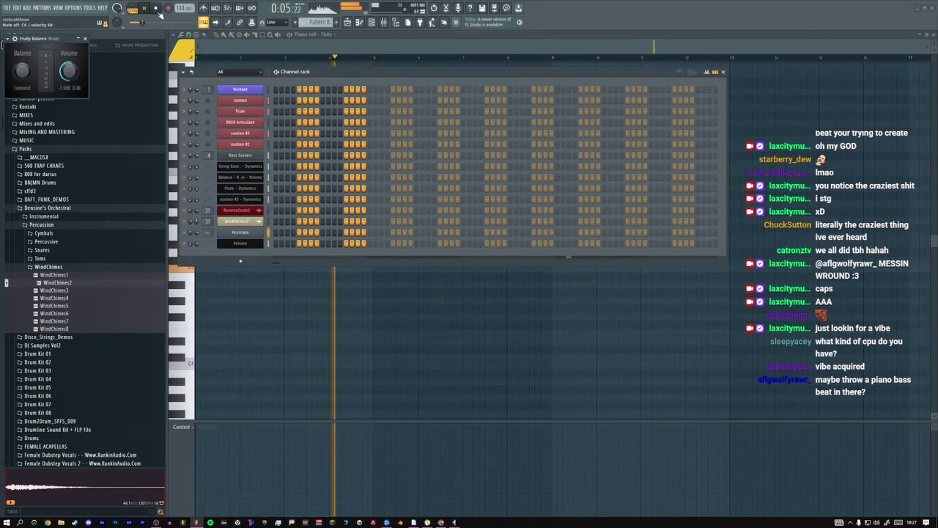
pyautogui.click(156, 9)
pyautogui.press('F6')
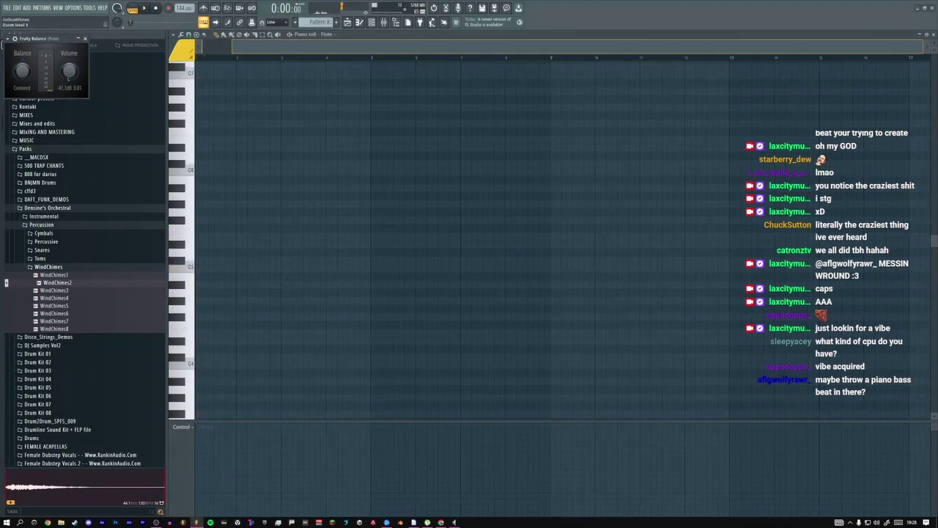
# Record a live piano performance with Keyscape into the Pattern 8 clip on track 4, starting from bar 1
pyautogui.press('F5')
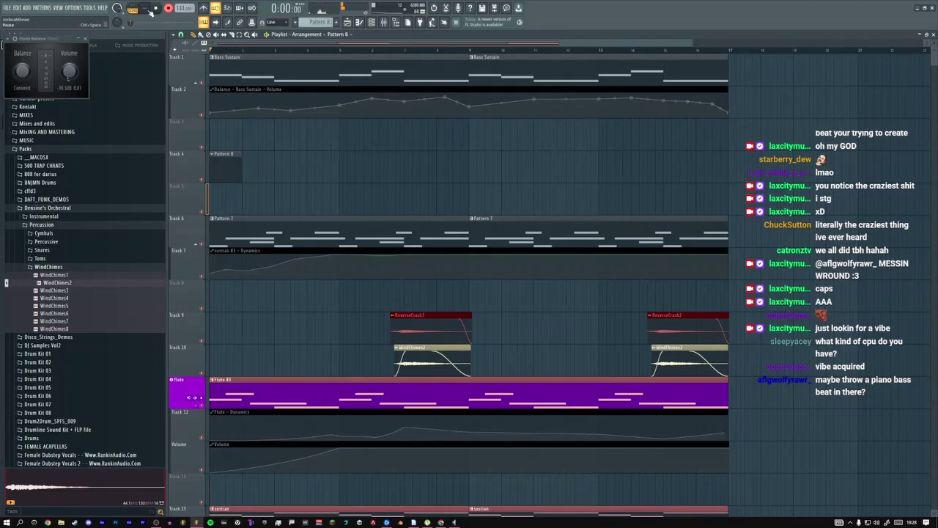
pyautogui.click(150, 11)
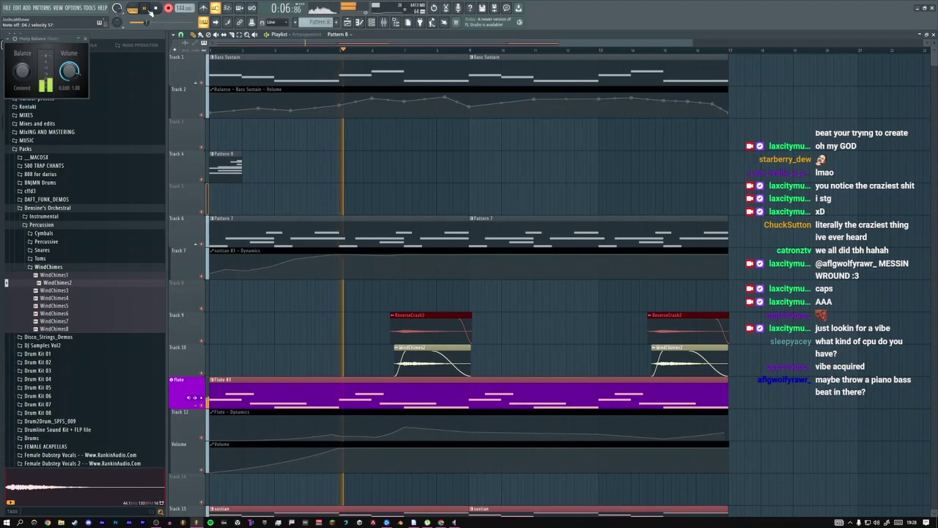
pyautogui.press('space')
# Play back the recorded piano take and open its notes in the Keyscape piano roll
pyautogui.press('space')
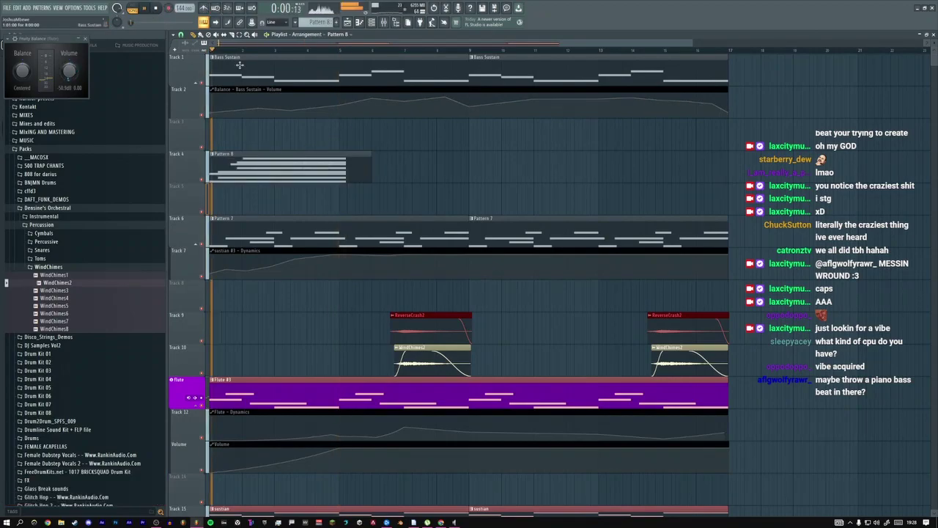
pyautogui.doubleClick(277, 160)
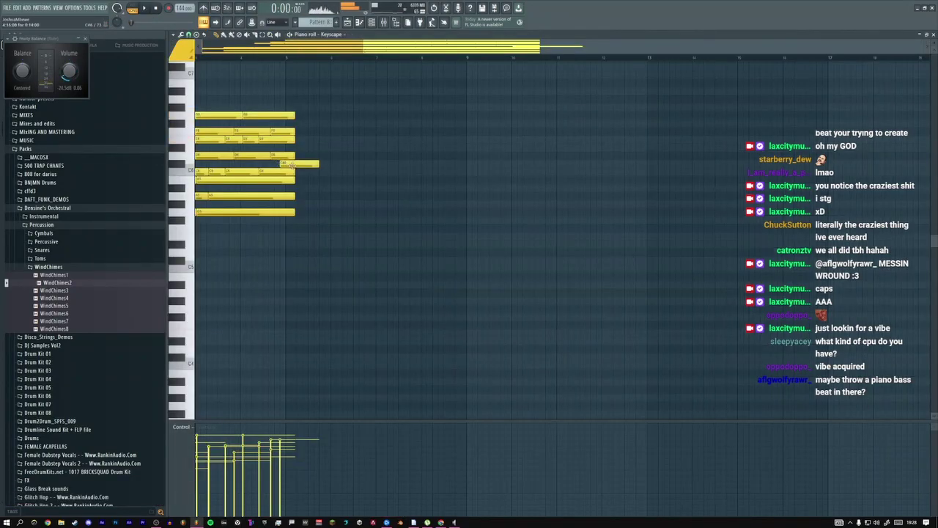
pyautogui.scroll(3, 311, 151)
# Switch to the OBS stream chat and send the messages "piano bass beat?" and "what dat is"
pyautogui.press('super+Tab')
pyautogui.click(329, 113)
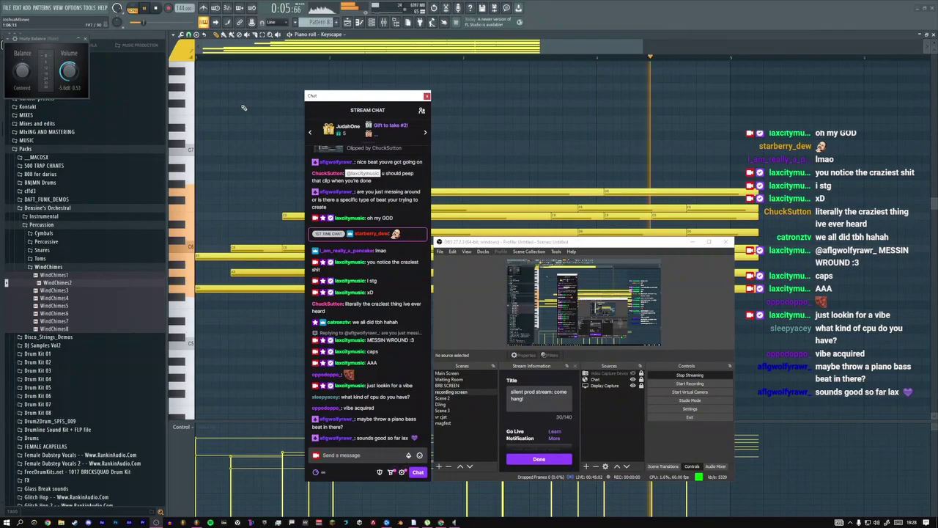
pyautogui.hotkey('alt', 'Tab')
pyautogui.press('super+Tab')
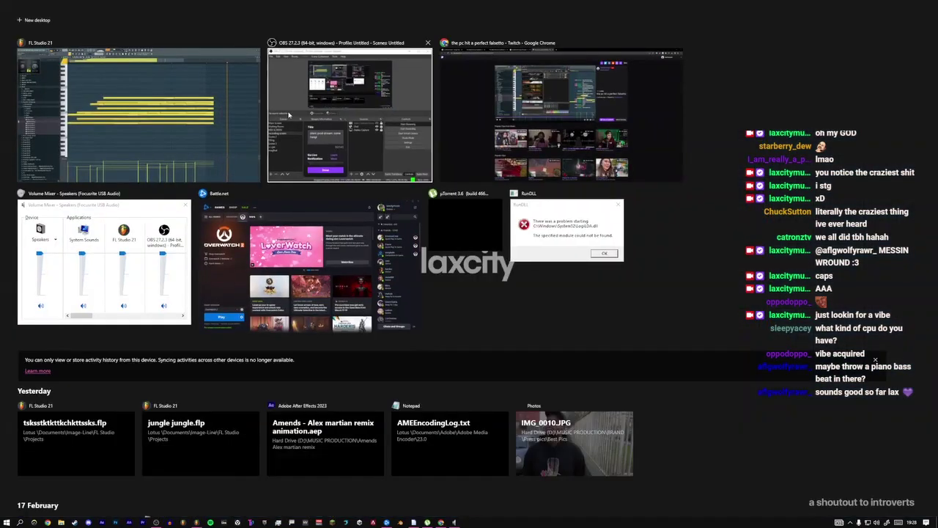
pyautogui.click(293, 118)
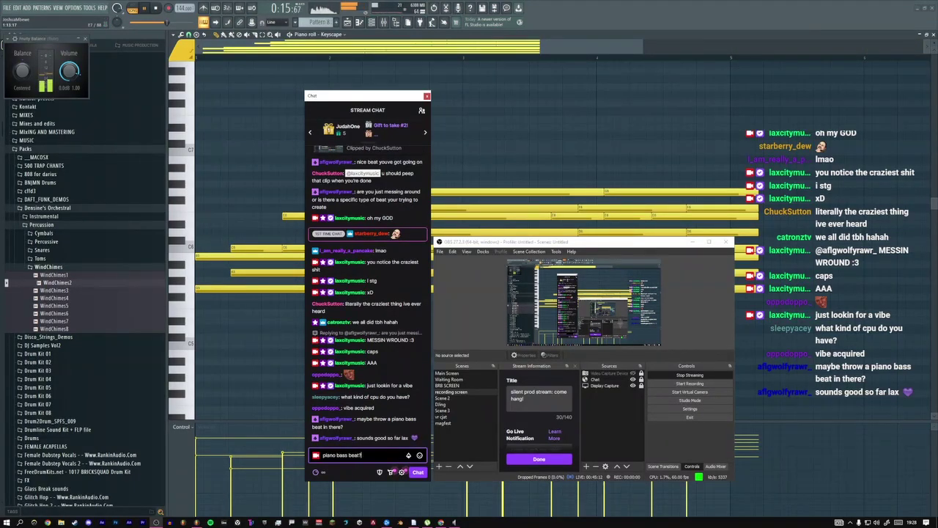
pyautogui.press('Return')
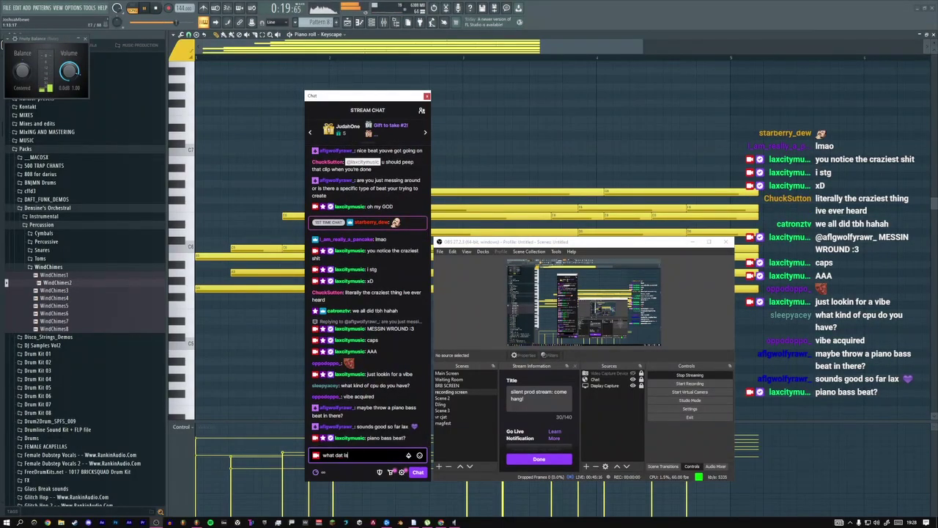
pyautogui.write('what dat is')
pyautogui.press('Return')
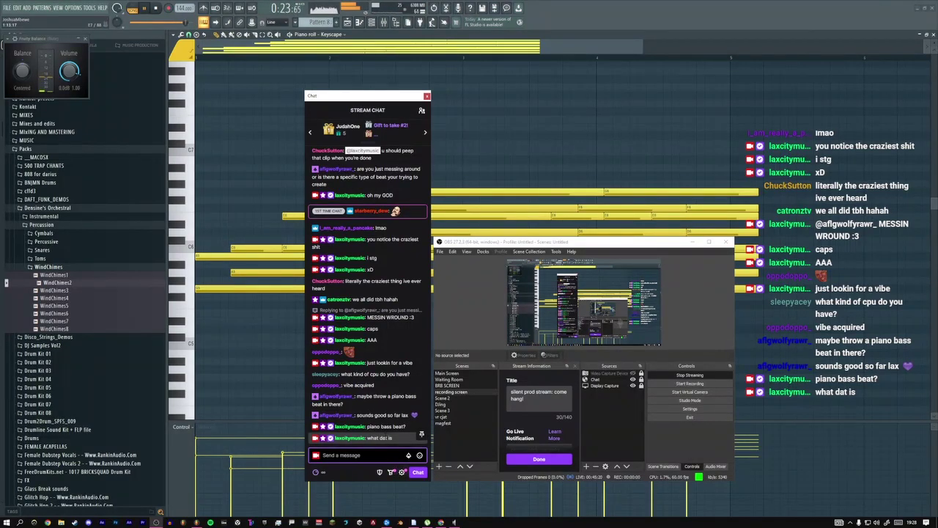
# Return to the stream chat and send "ty ty yall" with a purple heart
pyautogui.click(271, 365)
pyautogui.press('super+Tab')
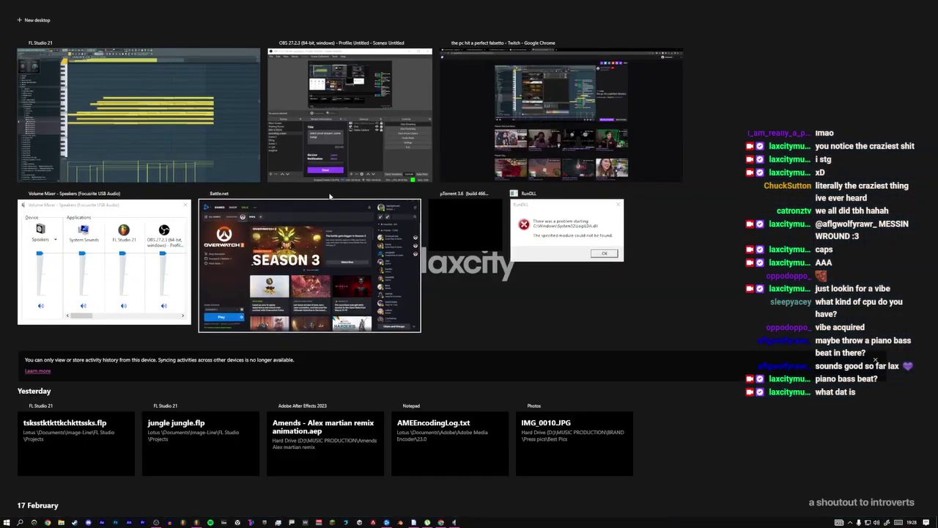
pyautogui.click(328, 172)
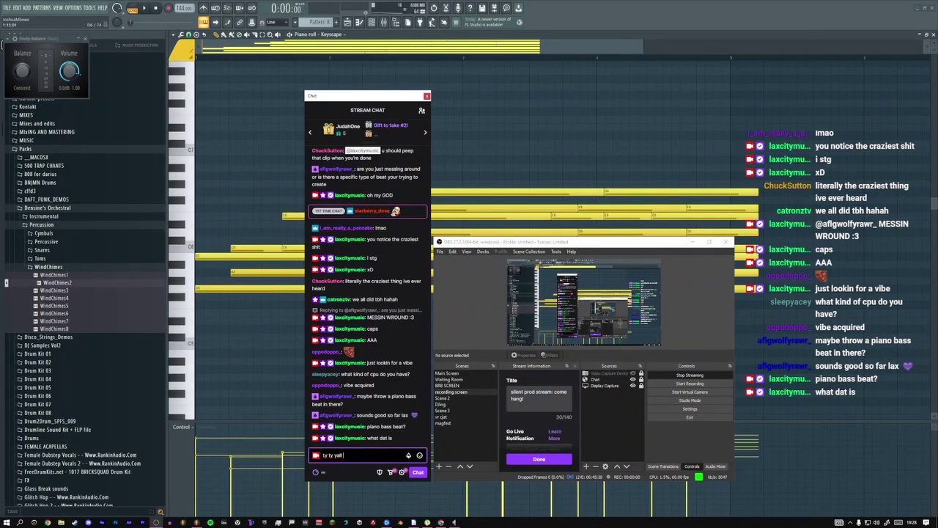
pyautogui.press('Return')
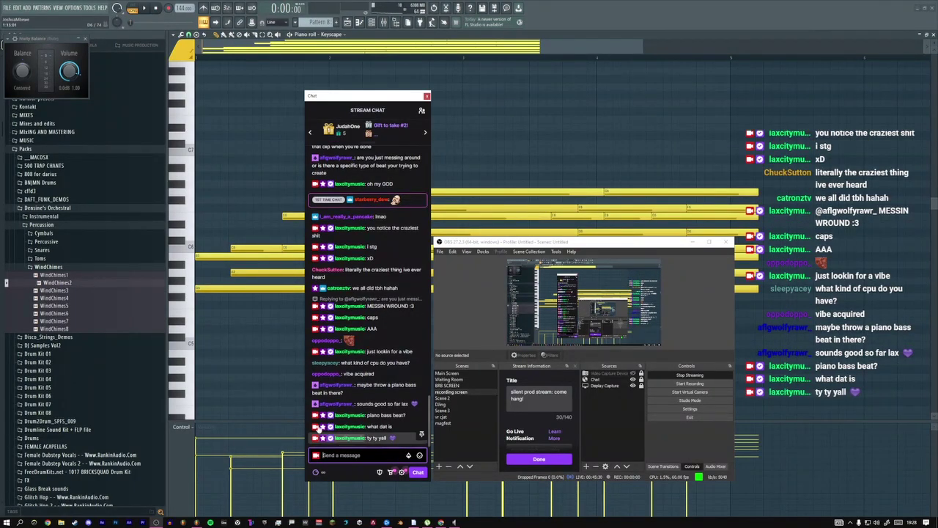
# Reply "uuuhhh" to the viewer's chat question about what kind of CPU is used
pyautogui.click(232, 338)
pyautogui.hotkey('alt', 'Tab')
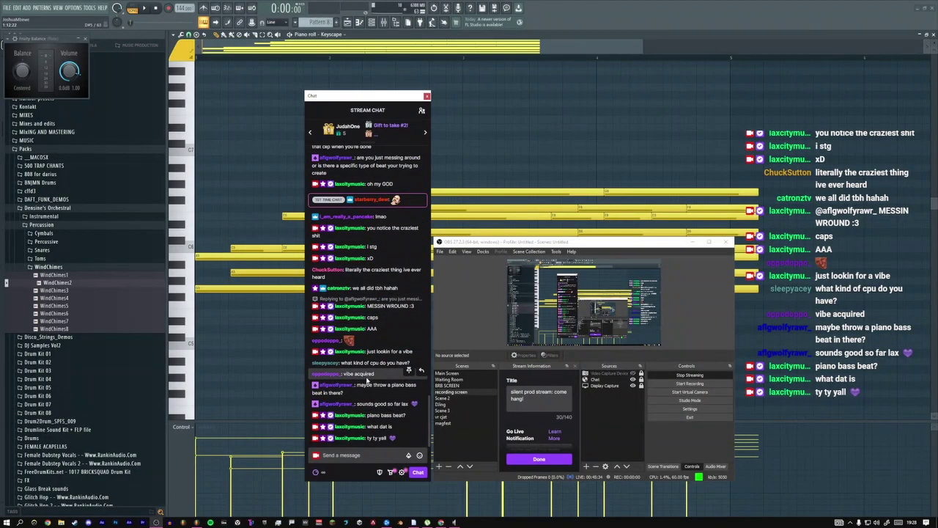
pyautogui.click(421, 359)
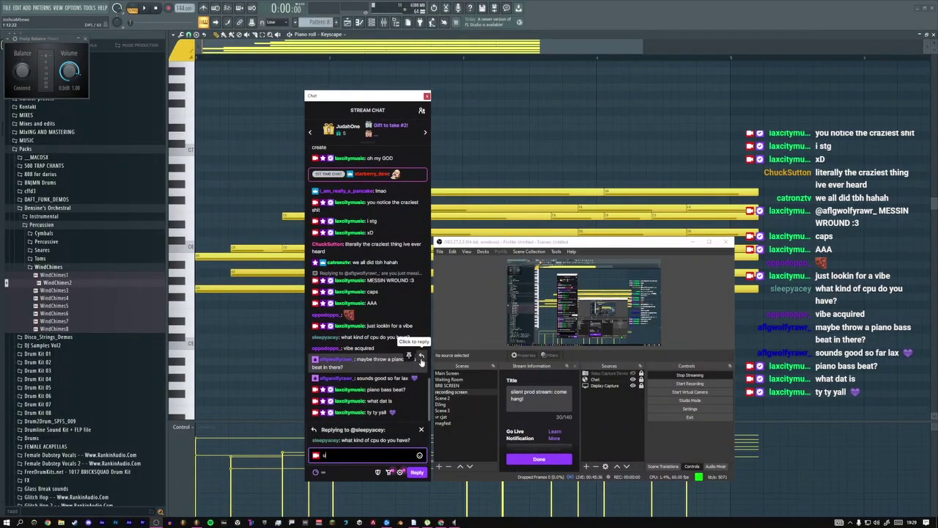
pyautogui.press('Return')
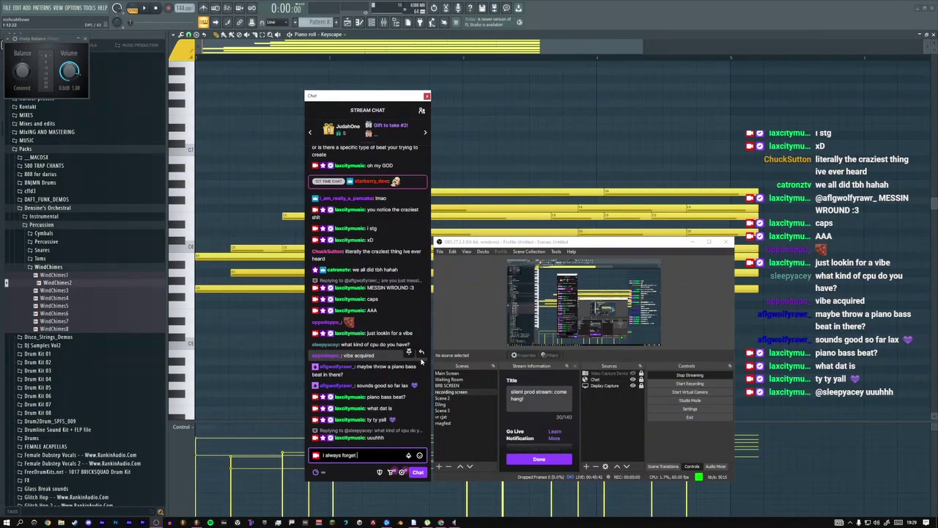
# Send the chat messages "i always forget the name" and "its ryzen"
pyautogui.press('Return')
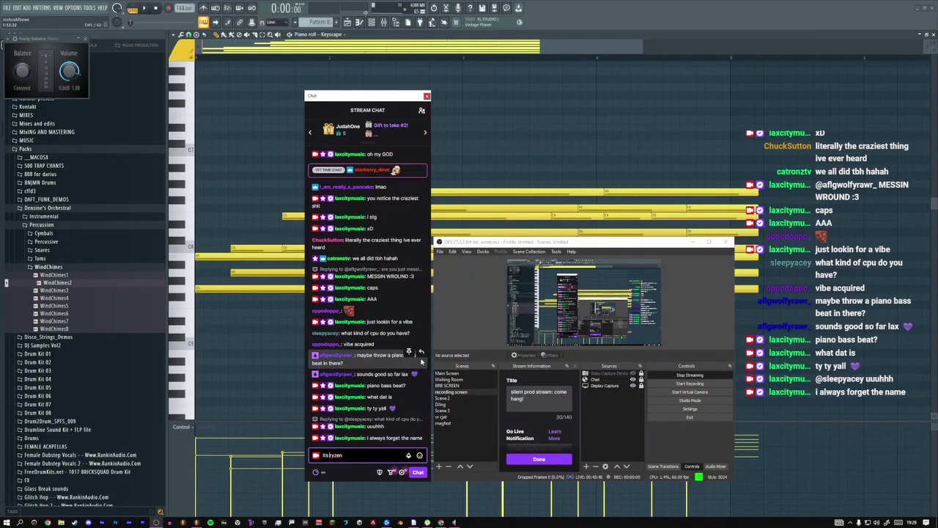
pyautogui.write('its ryzen')
pyautogui.press('Return')
# Open the PC's properties from File Explorer to check the processor model
pyautogui.press('super')
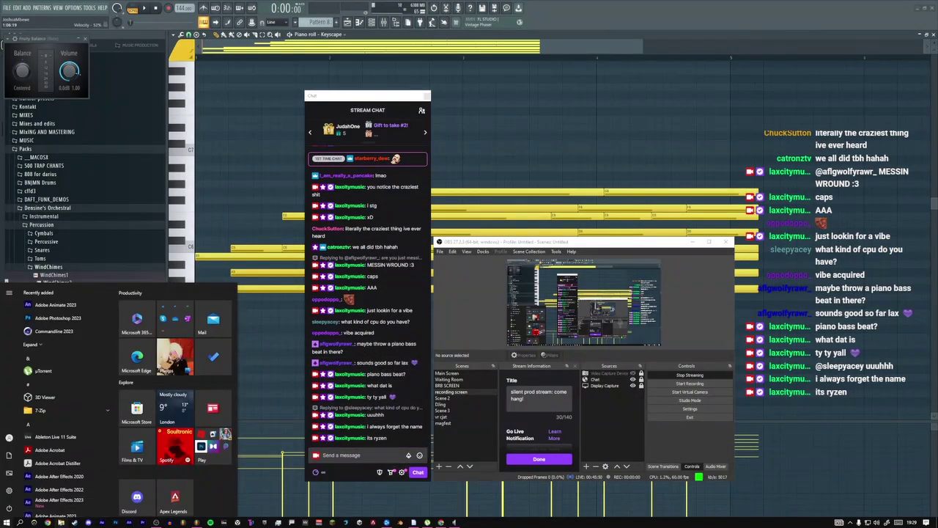
pyautogui.click(61, 522)
pyautogui.scroll(-5, 446, 251)
pyautogui.rightClick(427, 249)
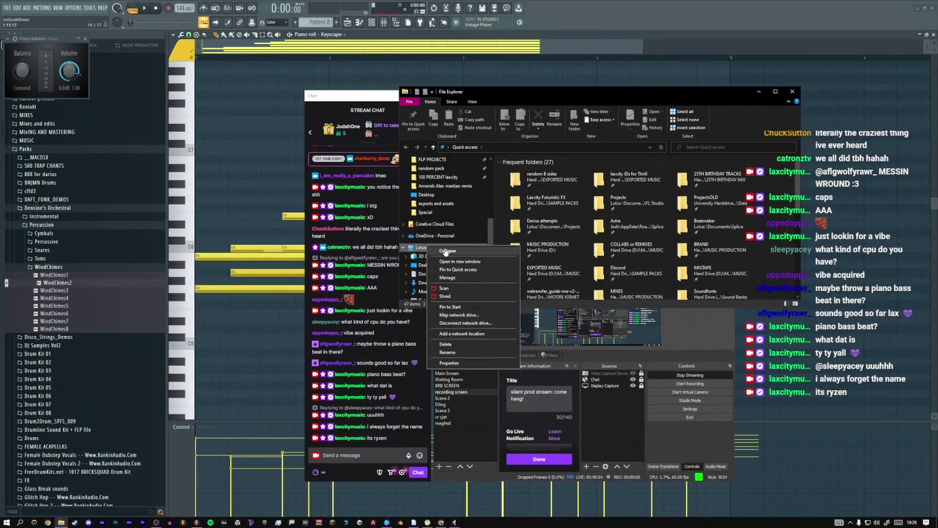
pyautogui.click(449, 363)
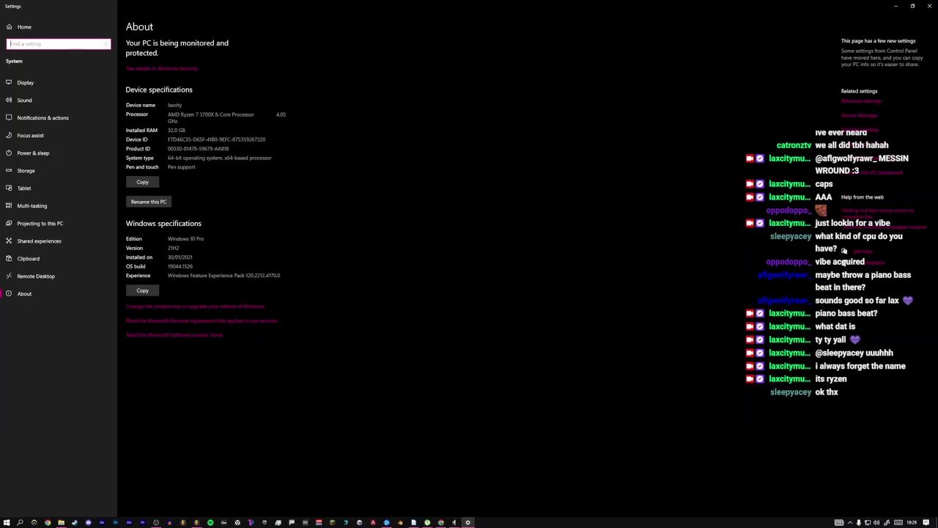
# Bring up the OBS stream chat over the system information, and return to the FL Studio piano roll
pyautogui.press('super+Tab')
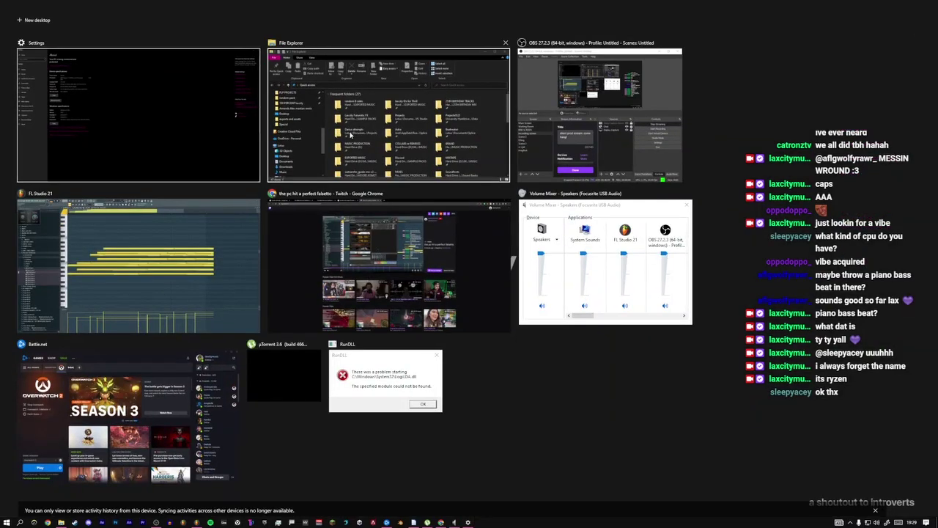
pyautogui.click(570, 157)
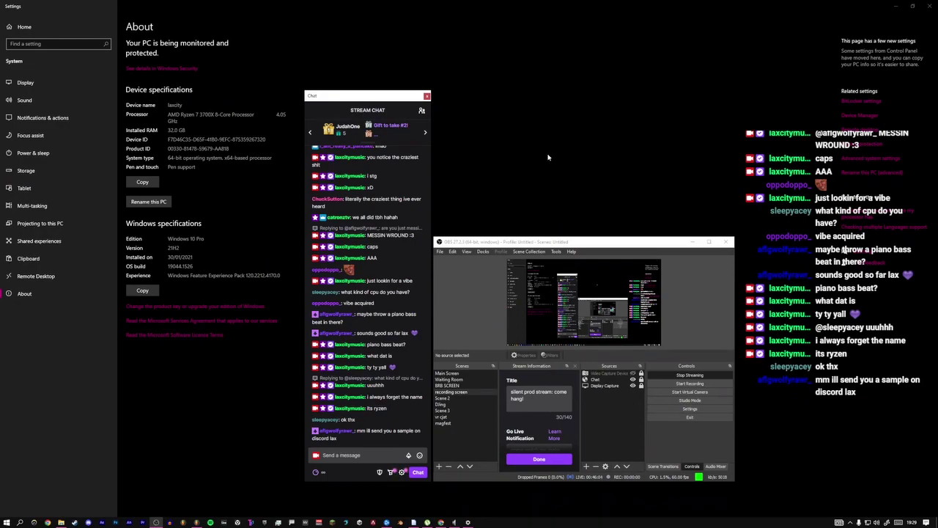
pyautogui.press('super+Tab')
pyautogui.click(140, 257)
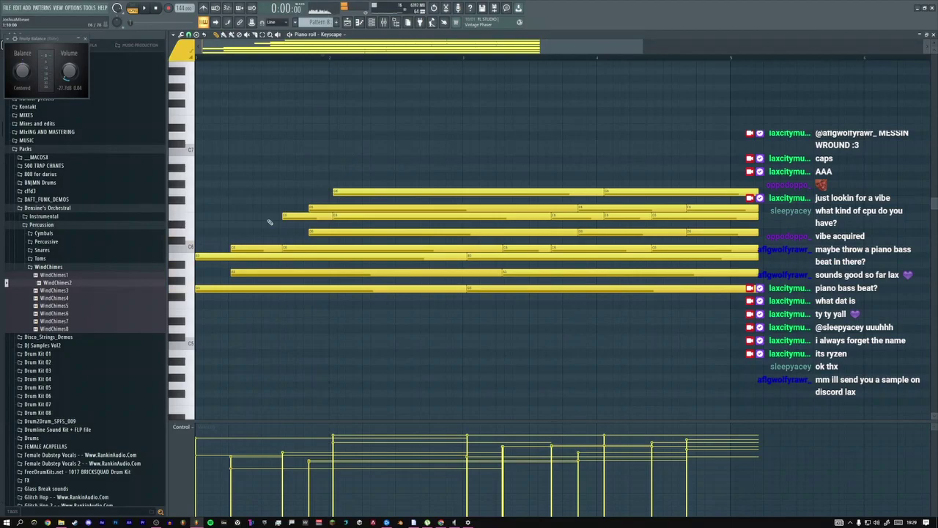
# Quantize the start times of the recorded Keyscape notes and play them back
pyautogui.press('space')
pyautogui.press('space')
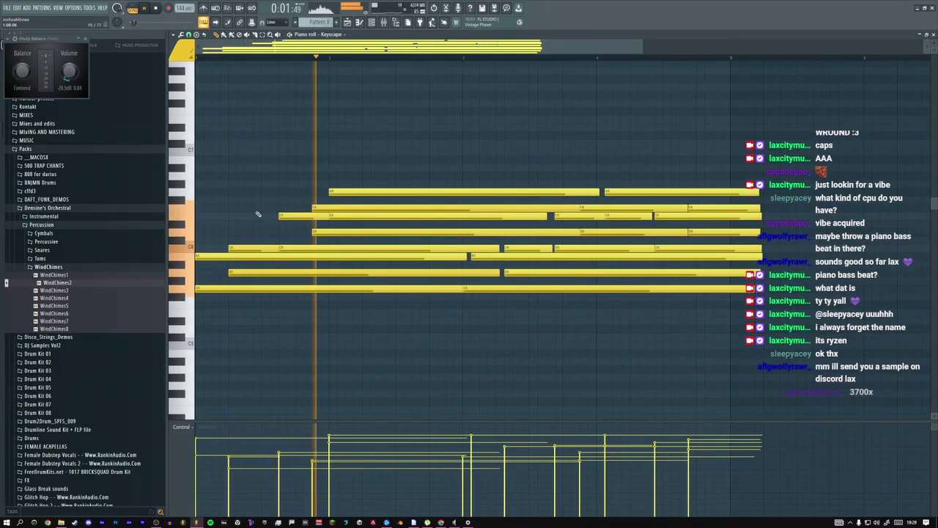
pyautogui.press('space')
# Trim all the Keyscape notes to a uniform one-beat length and apply legato so each chord runs into the next
pyautogui.moveTo(241, 181); pyautogui.dragTo(721, 325)
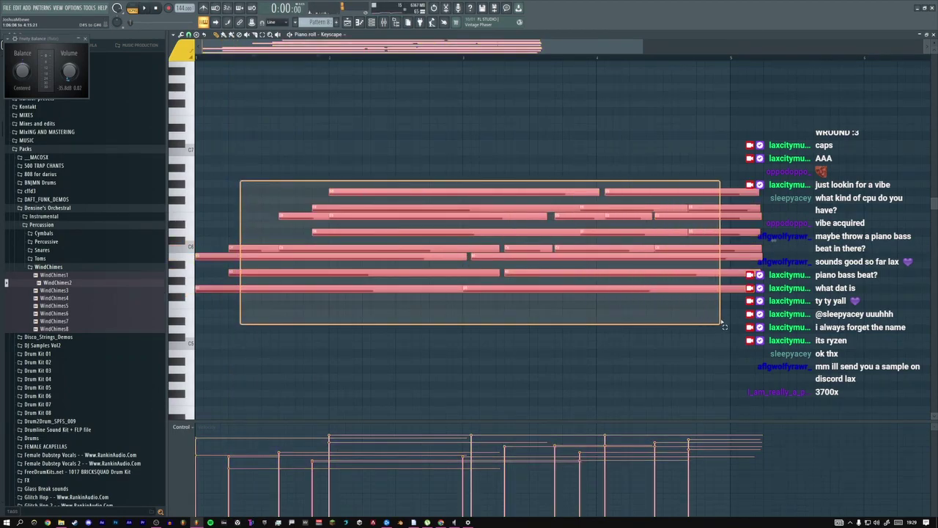
pyautogui.hotkey('ctrl', 'z')
pyautogui.press('space')
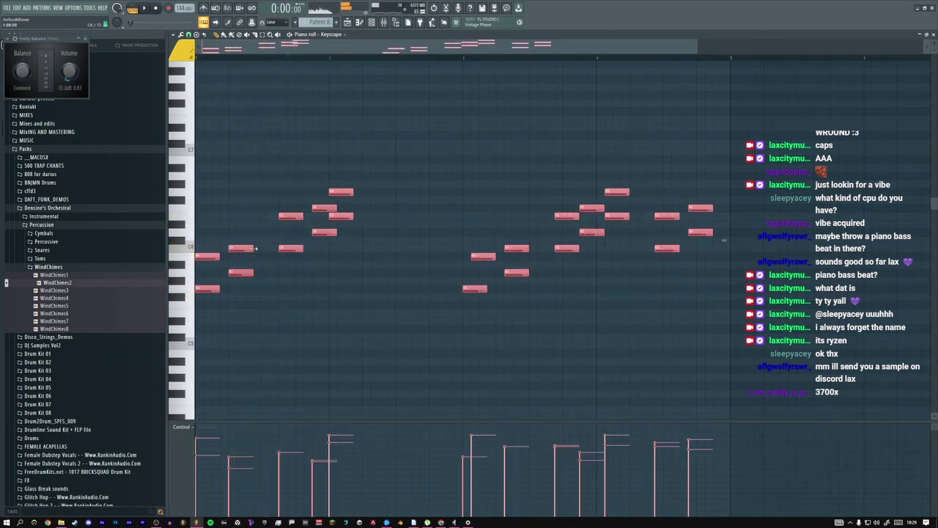
pyautogui.moveTo(254, 249); pyautogui.dragTo(263, 248)
pyautogui.press('space')
pyautogui.press('space')
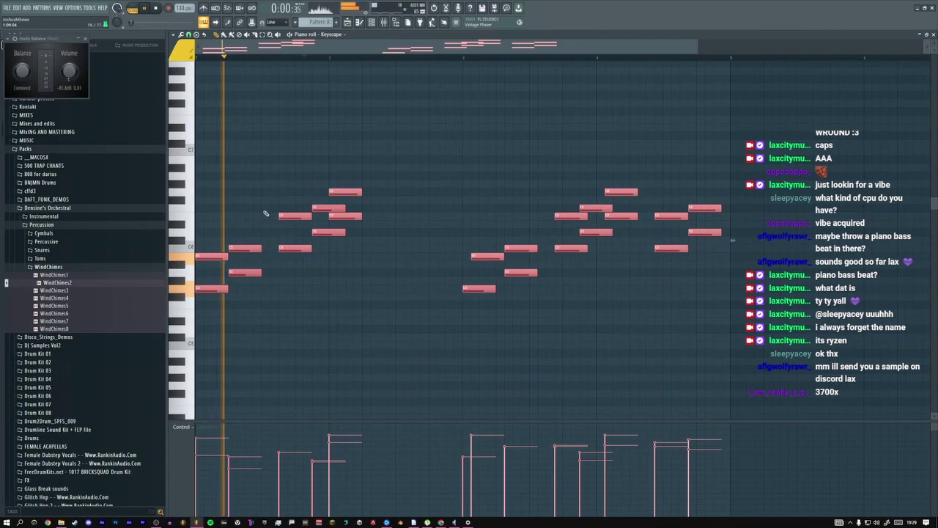
pyautogui.hotkey('ctrl', 'l')
pyautogui.press('space')
pyautogui.press('space')
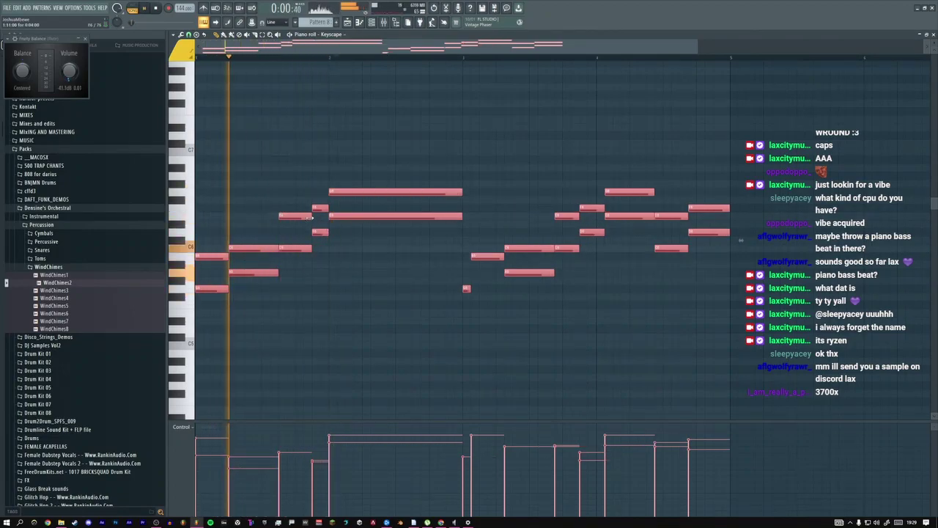
# Make the notes from the fourth chord onward start one step earlier, and clear the selection
pyautogui.hotkey('ctrl', 'z')
pyautogui.press('space')
pyautogui.press('space')
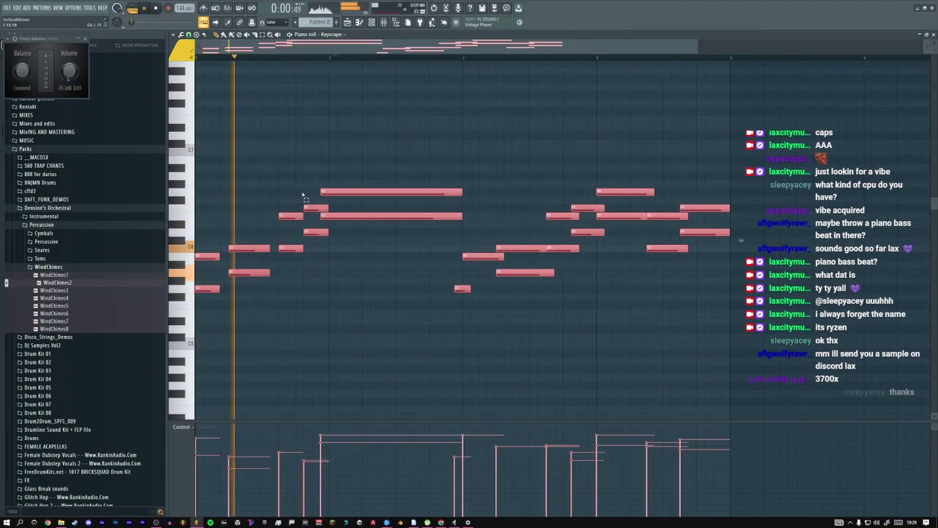
pyautogui.hotkey('ctrl', 'd')
# Lengthen the first two chords by one step so they reach the chords that follow
pyautogui.press('space')
pyautogui.press('space')
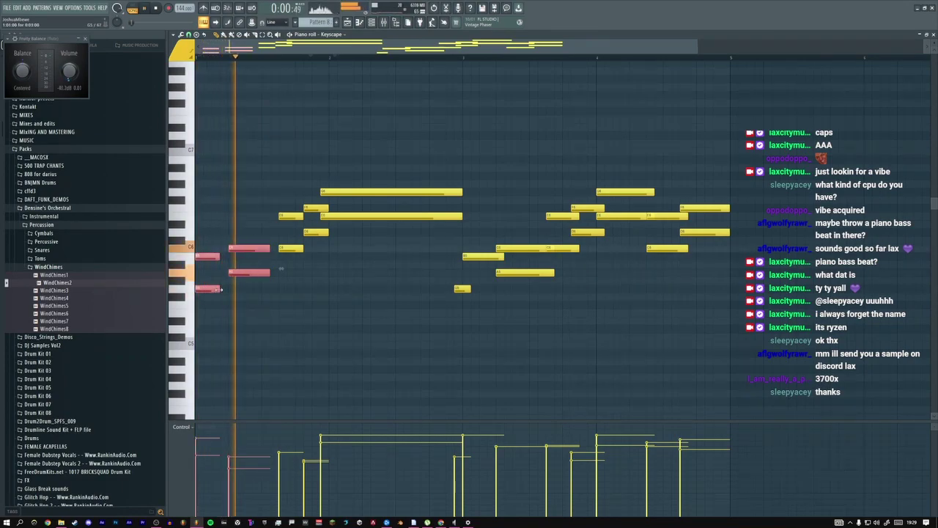
pyautogui.moveTo(269, 271); pyautogui.dragTo(279, 271)
pyautogui.hotkey('ctrl', 'd')
pyautogui.press('space')
# Delete the notes in the third and fourth bars of the Keyscape pattern
pyautogui.moveTo(695, 198); pyautogui.dragTo(496, 298)
pyautogui.press('space')
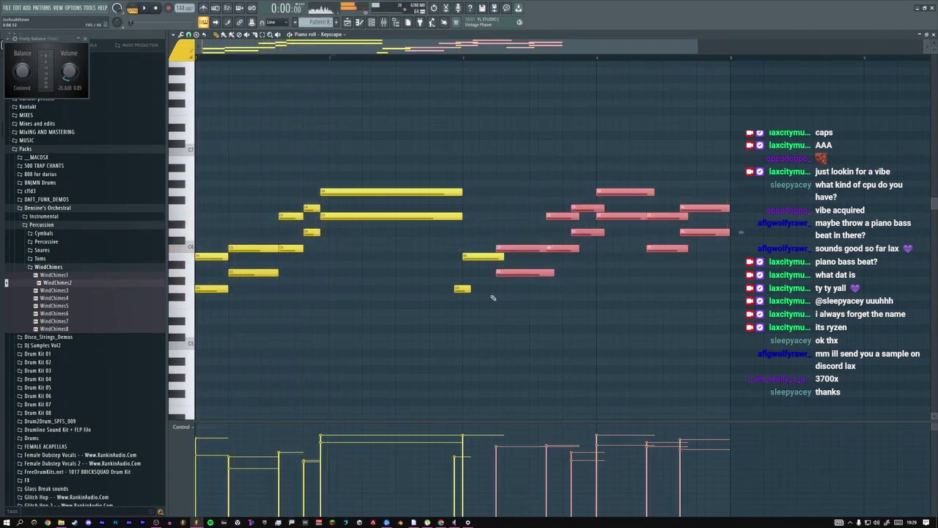
pyautogui.press('Delete')
pyautogui.press('space')
# Copy the first four chords into bar 2 beneath the sustained E6 and G6 notes
pyautogui.moveTo(462, 192); pyautogui.dragTo(328, 194)
pyautogui.moveTo(328, 215); pyautogui.dragTo(462, 215)
pyautogui.moveTo(328, 192); pyautogui.dragTo(203, 278)
pyautogui.press('space')
pyautogui.moveTo(311, 197); pyautogui.dragTo(442, 233)
pyautogui.click(475, 227)
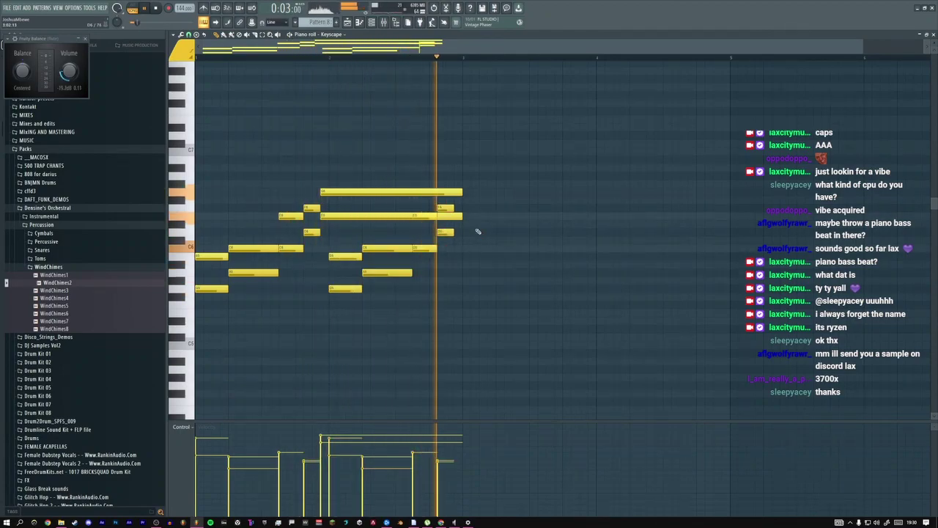
# Extend the last copied D6 and F6 chord to the end of bar 2
pyautogui.press('space')
pyautogui.press('space')
pyautogui.click(449, 231)
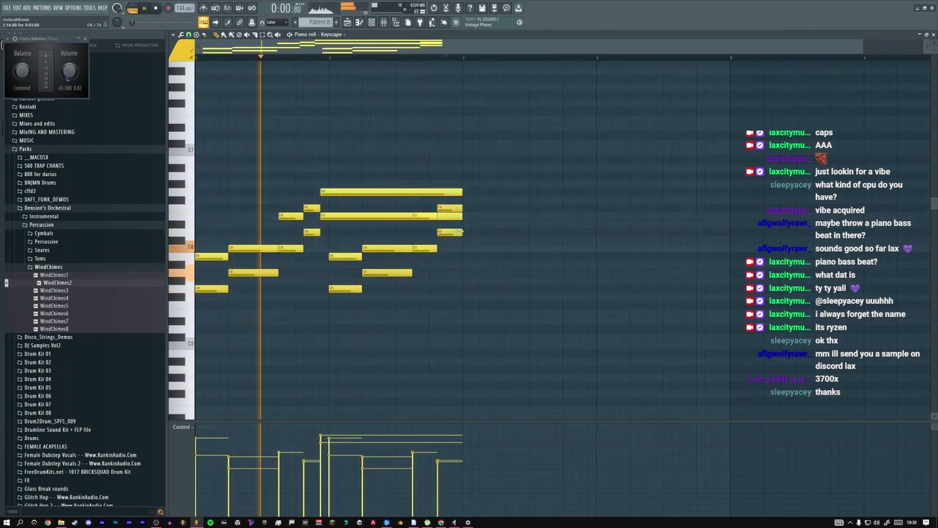
pyautogui.press('space')
# Lower the final chord's D6 to C6, end the sustained E6 where the next E6 begins, and play back the pattern
pyautogui.click(430, 57)
pyautogui.moveTo(438, 215); pyautogui.dragTo(463, 214)
pyautogui.hotkey('ctrl', 'z')
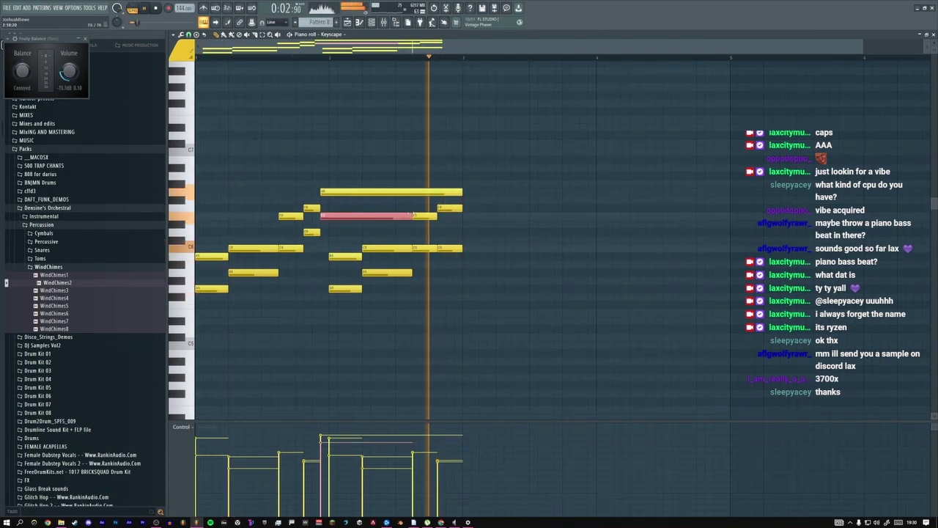
pyautogui.press('space')
pyautogui.press('space')
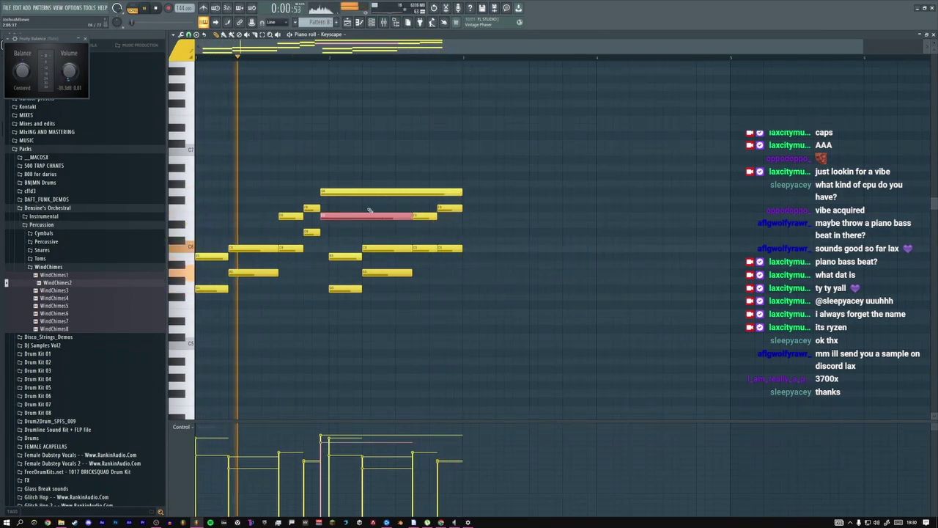
pyautogui.click(352, 179)
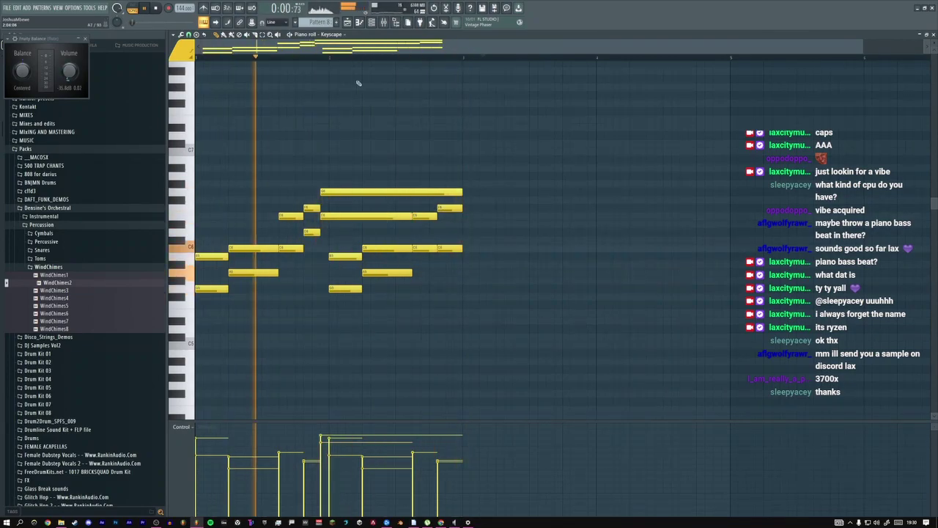
# Duplicate the Pattern 8 clip seven times along Track 4 in the playlist
pyautogui.press('F5')
pyautogui.hotkey('ctrl', 'b')
pyautogui.hotkey('ctrl', 'b')
pyautogui.hotkey('ctrl', 'b')
pyautogui.hotkey('ctrl', 'b')
pyautogui.hotkey('ctrl', 'b')
pyautogui.hotkey('ctrl', 'b')
pyautogui.hotkey('ctrl', 'b')
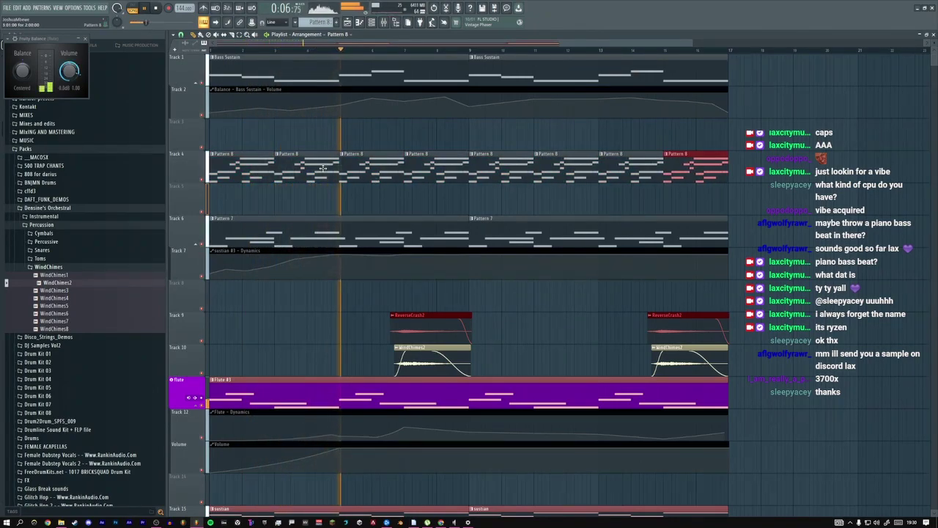
# View the Keyscape notes and channel rack while the song plays, and check the stream chat
pyautogui.press('F7')
pyautogui.click(373, 23)
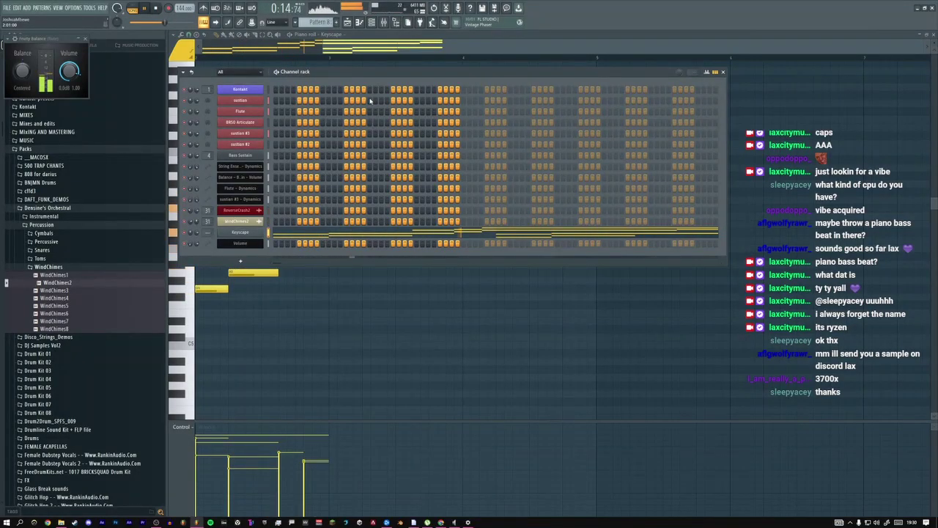
pyautogui.hotkey('alt', 'Tab')
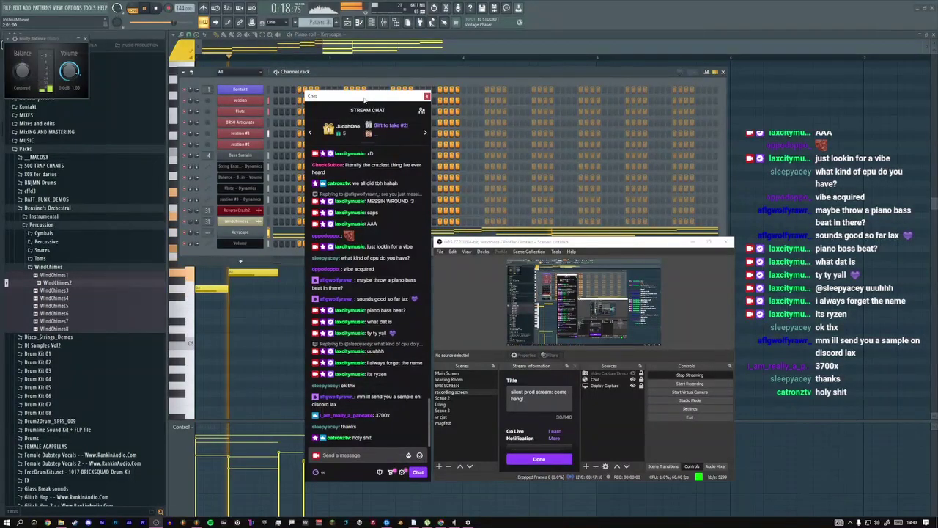
pyautogui.click(246, 304)
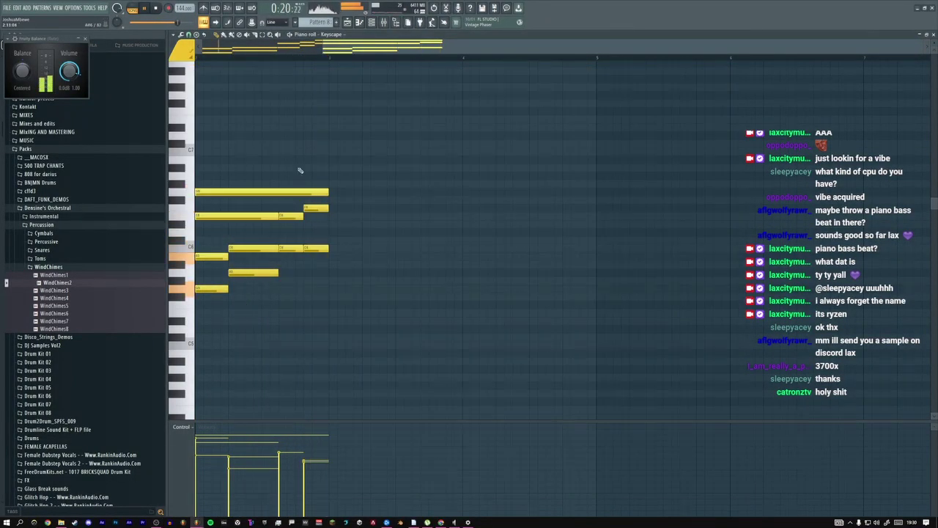
# Route the Keyscape channel to mixer track 5
pyautogui.click(372, 22)
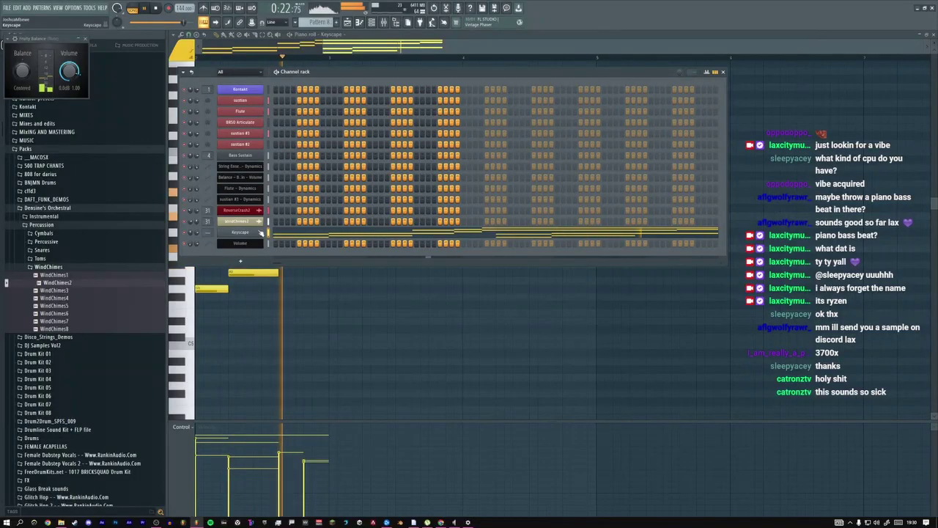
pyautogui.press('space')
pyautogui.press('F9')
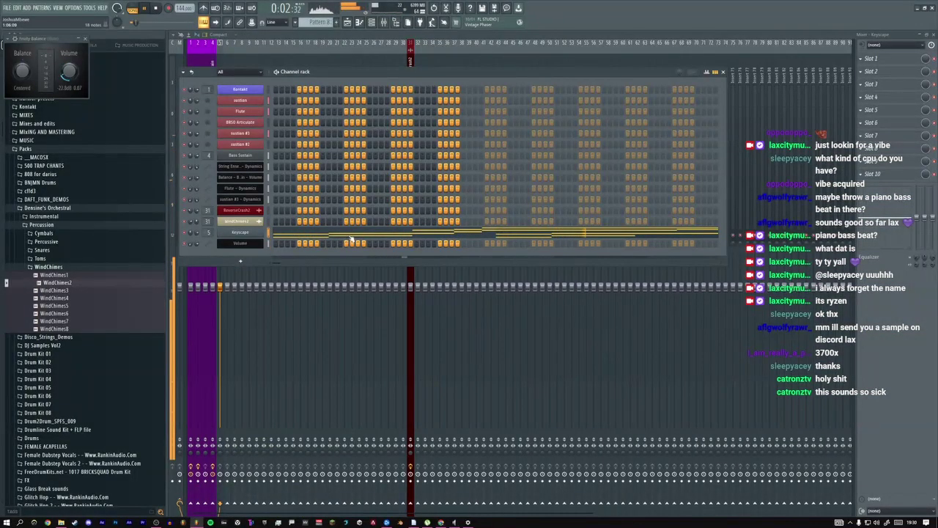
# Try the whole Keyscape part one octave lower in the piano roll and move it back up an octave
pyautogui.press('F7')
pyautogui.scroll(3, 321, 227)
pyautogui.press('space')
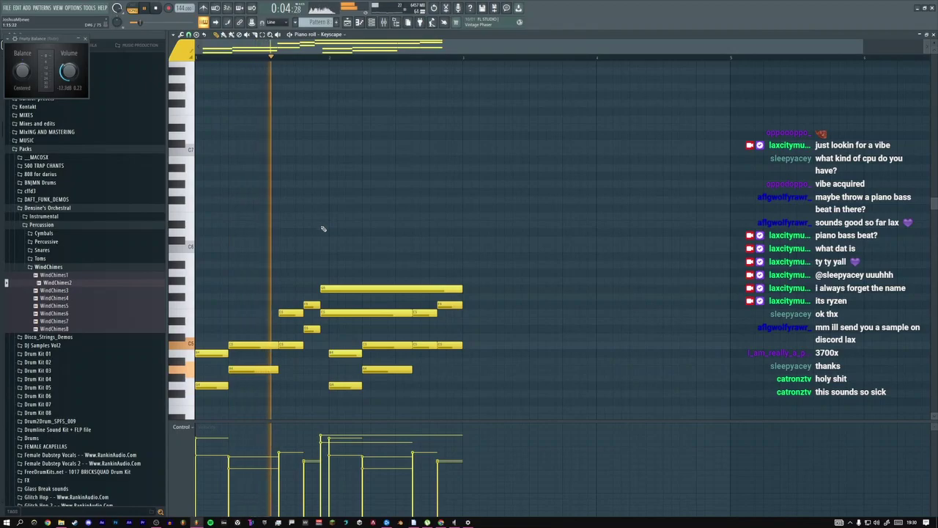
pyautogui.hotkey('ctrl', 'Up')
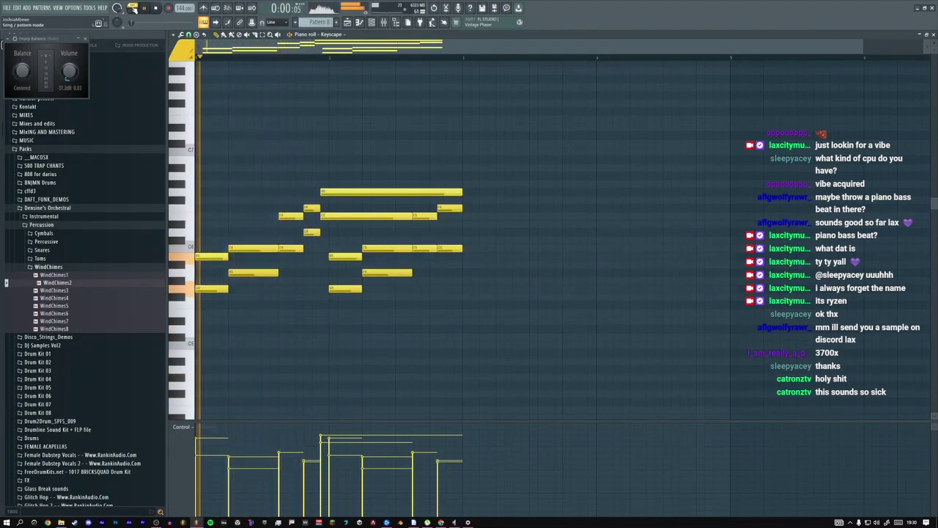
# Raise the lower notes of the four bar 1 chords and the G5 and A5 in bar 2 by one octave
pyautogui.keyDown('ctrl'); pyautogui.click(247, 273); pyautogui.keyUp('ctrl')
pyautogui.keyDown('ctrl'); pyautogui.click(211, 289); pyautogui.keyUp('ctrl')
pyautogui.keyDown('ctrl'); pyautogui.click(311, 232); pyautogui.keyUp('ctrl')
pyautogui.keyDown('ctrl'); pyautogui.click(291, 249); pyautogui.keyUp('ctrl')
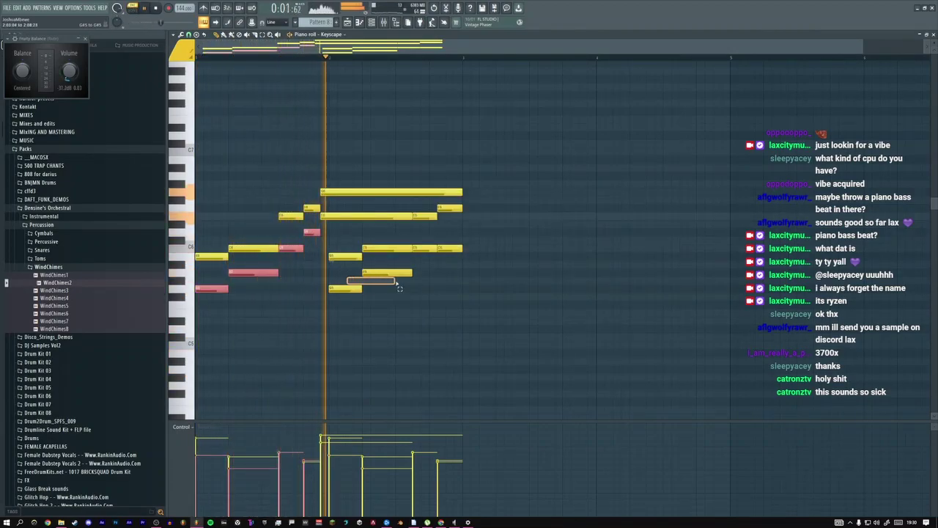
pyautogui.keyDown('ctrl'); pyautogui.click(387, 273); pyautogui.keyUp('ctrl')
pyautogui.rightClick(349, 287)
pyautogui.hotkey('ctrl', 'Up')
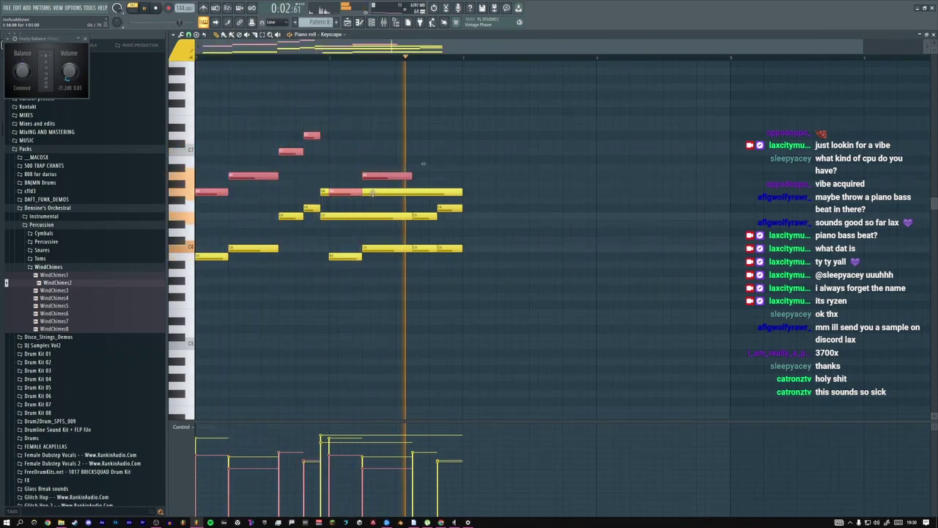
# Shorten the long G6 note so it ends at the start of bar 2, and restart playback
pyautogui.click(322, 192)
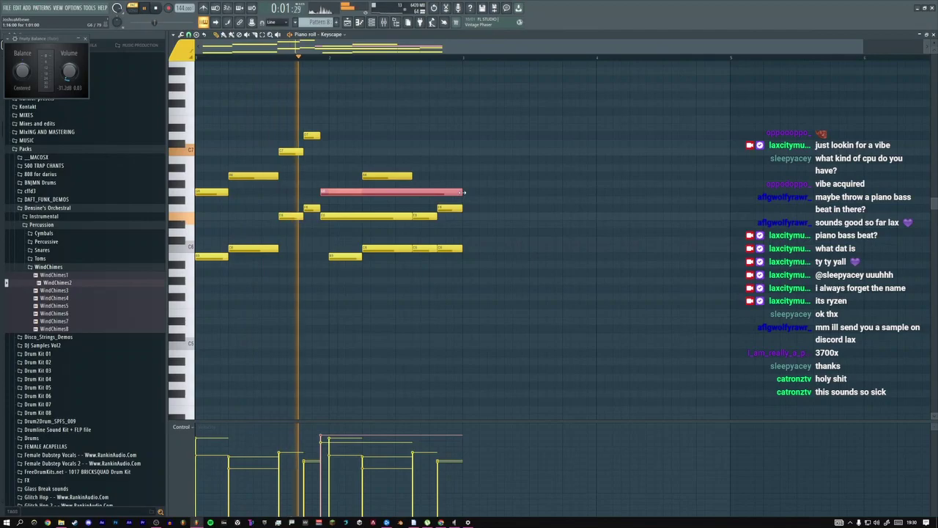
pyautogui.press('space')
pyautogui.press('space')
pyautogui.press('space')
# Lower the C7 and D7 notes in bar 1 and the A6 note in bar 2 by one octave
pyautogui.moveTo(284, 156); pyautogui.dragTo(284, 190)
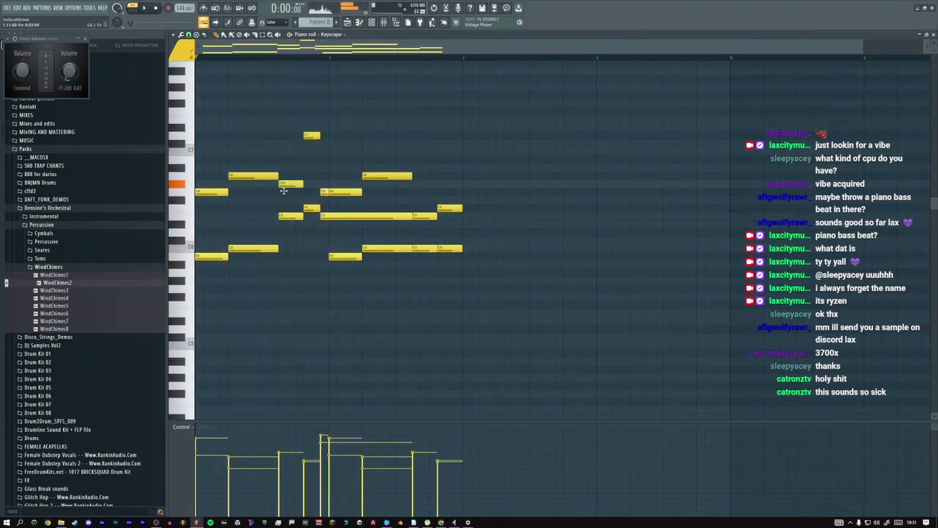
pyautogui.press('space')
pyautogui.click(290, 152)
pyautogui.hotkey('ctrl', 'Down')
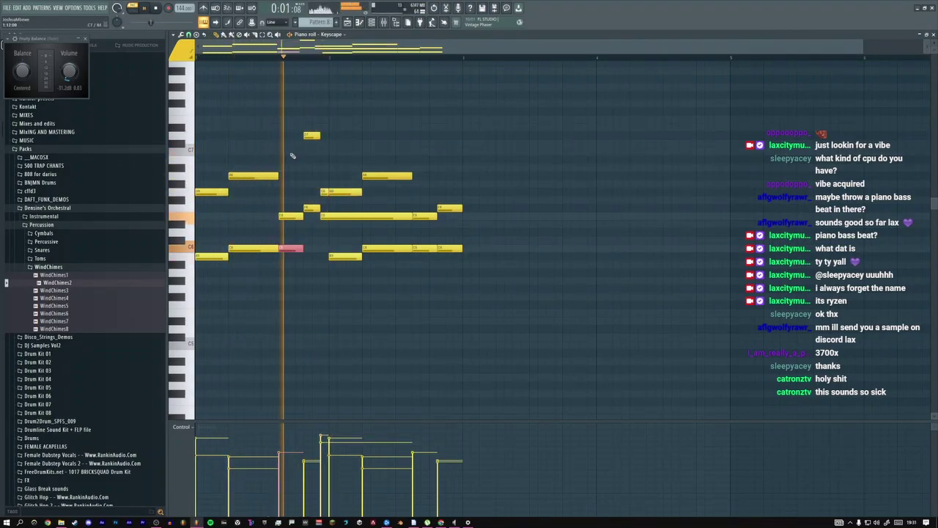
pyautogui.click(310, 135)
pyautogui.hotkey('ctrl', 'Down')
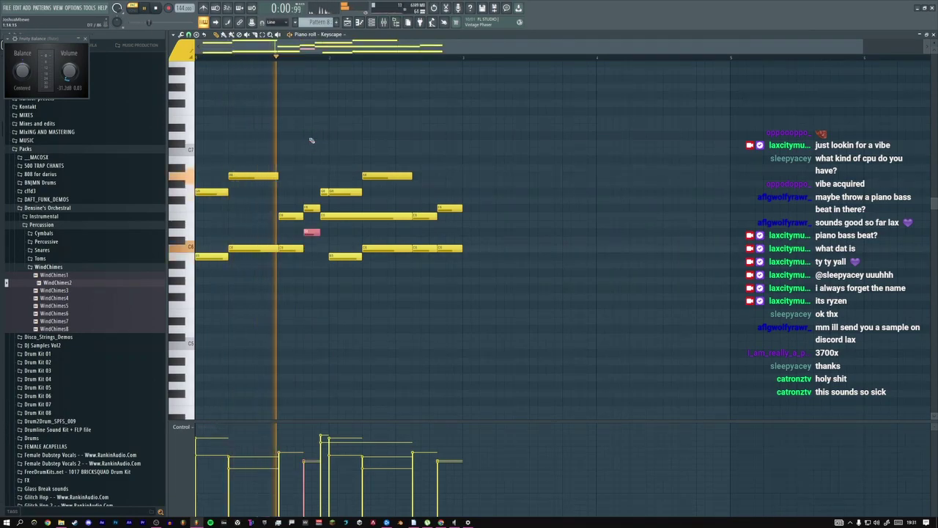
pyautogui.click(389, 177)
pyautogui.hotkey('ctrl', 'Down')
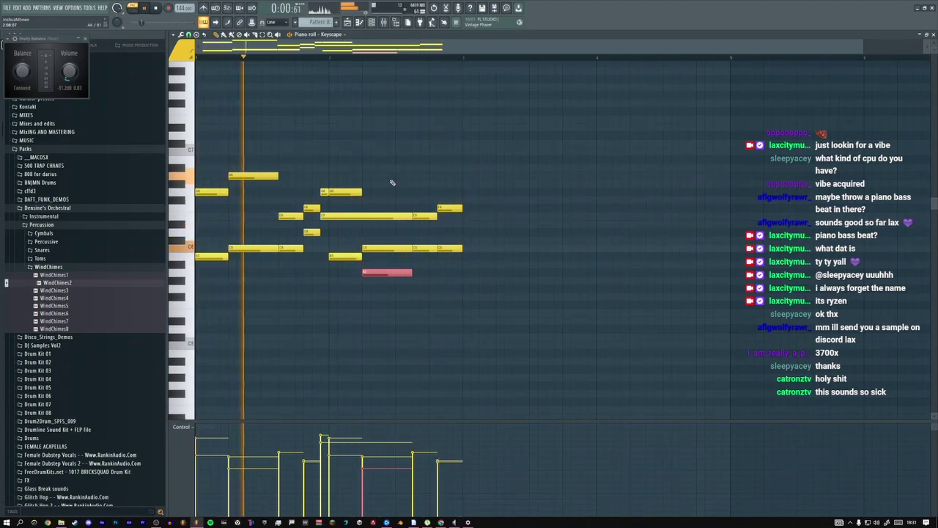
# Try the entire Keyscape piano part one octave lower during playback and return it to its original octave
pyautogui.press('space')
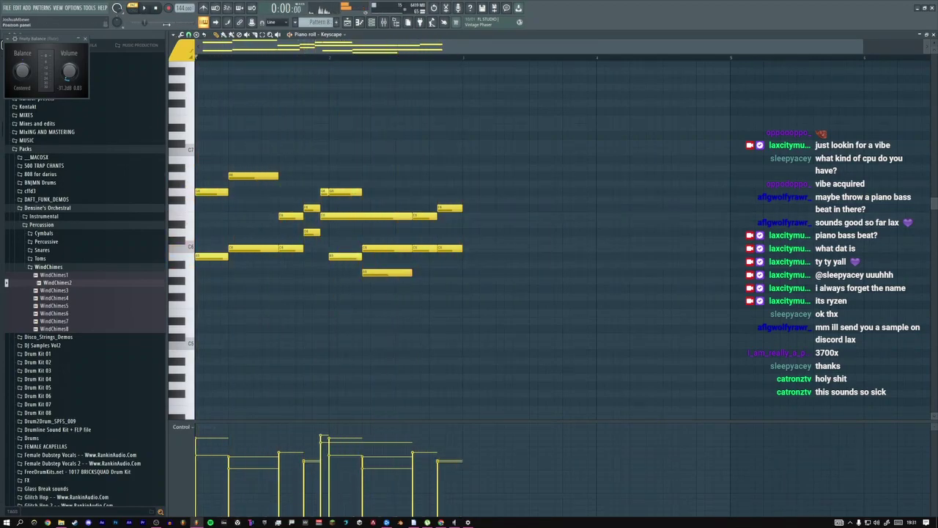
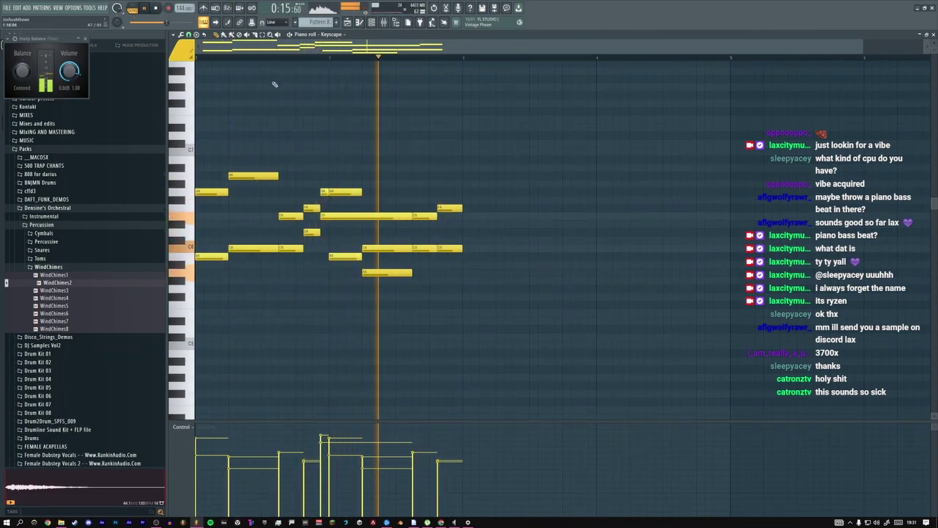
pyautogui.moveTo(203, 149); pyautogui.dragTo(490, 274)
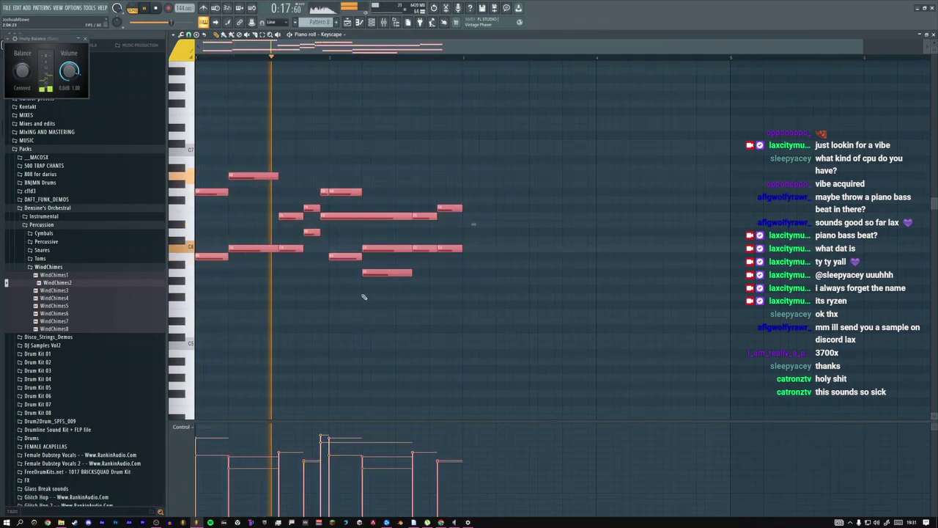
pyautogui.click(376, 178)
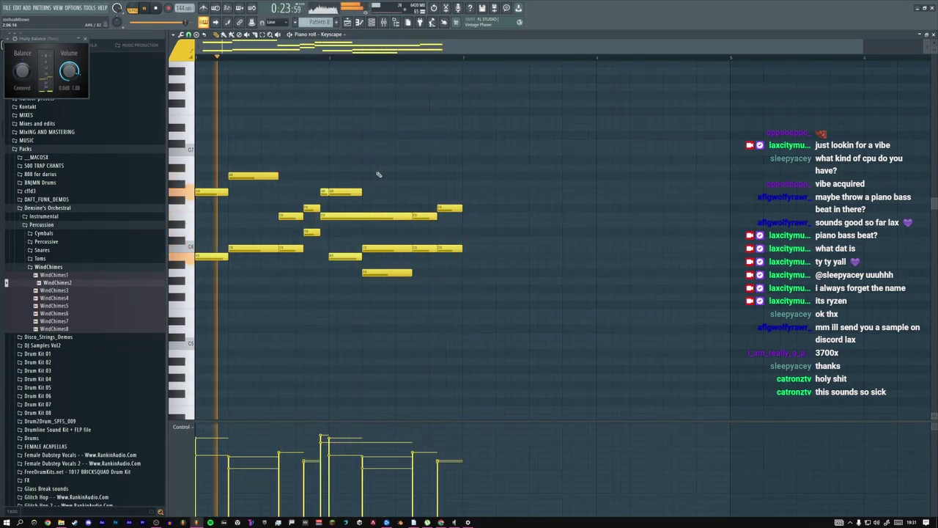
pyautogui.hotkey('ctrl', 'Down')
pyautogui.press('space')
pyautogui.press('space')
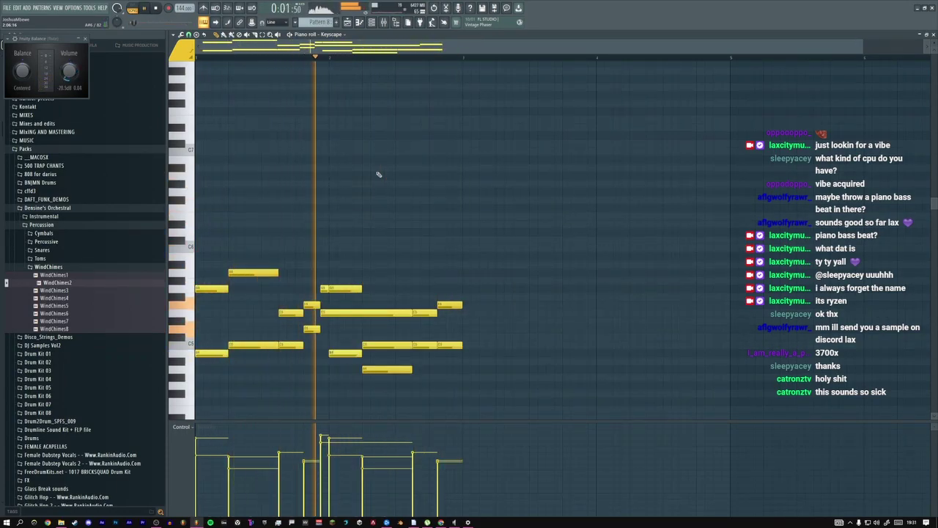
pyautogui.hotkey('ctrl', 'Up')
# Open the Keyscape instrument, audition the LA Custom C7 - Bright preset, and load LA Custom C7 - Rich Ballad
pyautogui.press('F6')
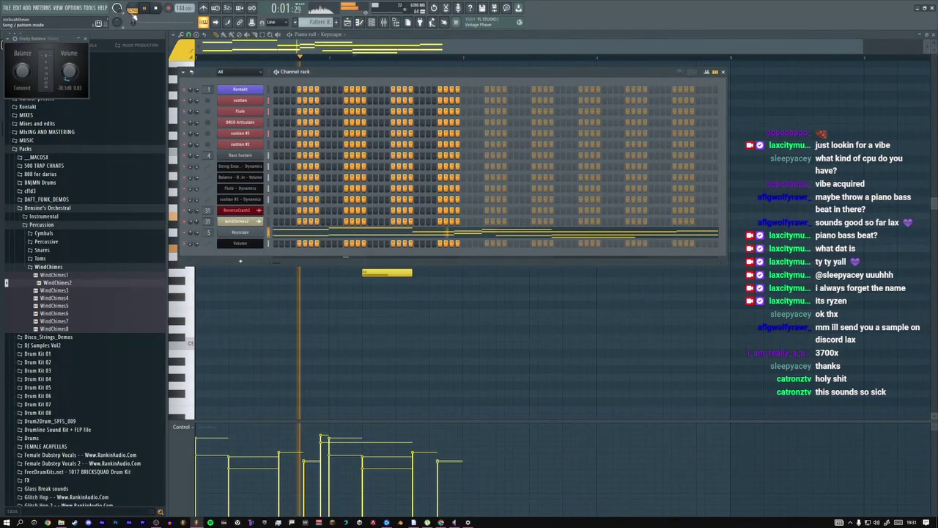
pyautogui.click(240, 231)
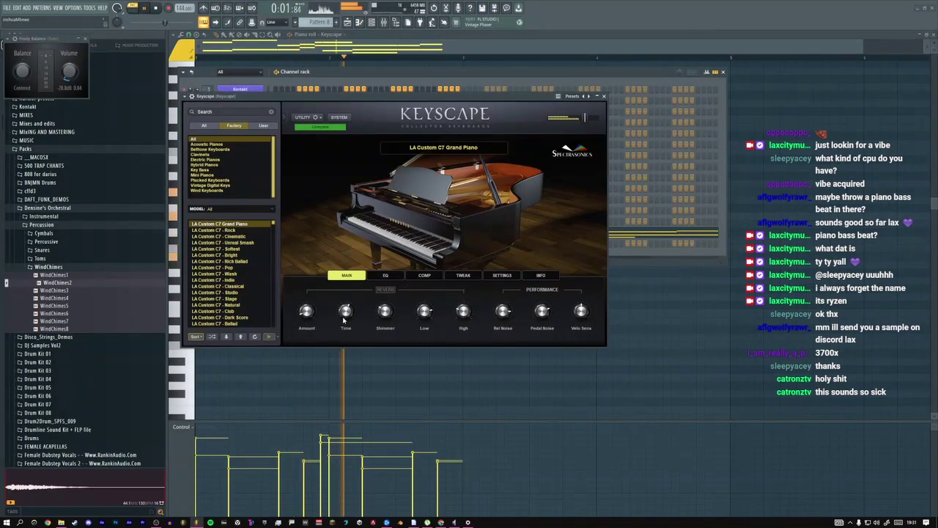
pyautogui.click(223, 255)
pyautogui.click(227, 261)
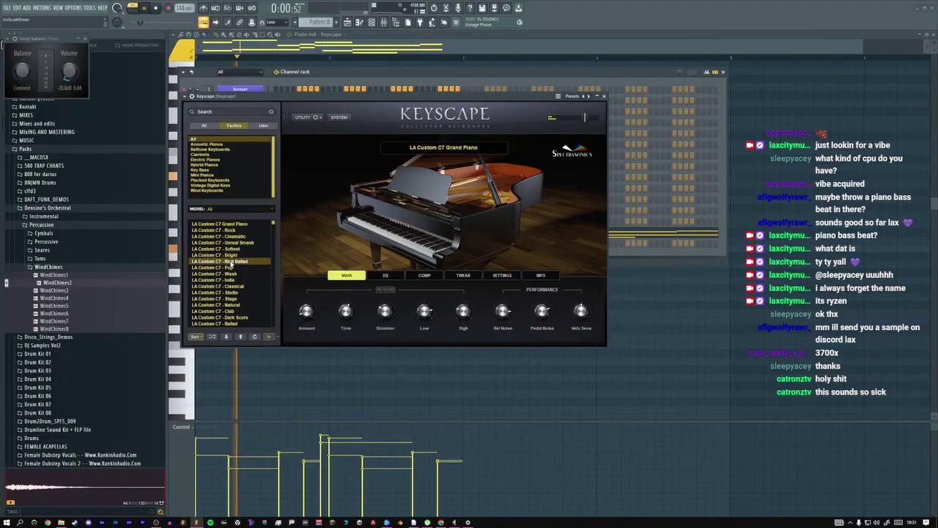
pyautogui.press('Up')
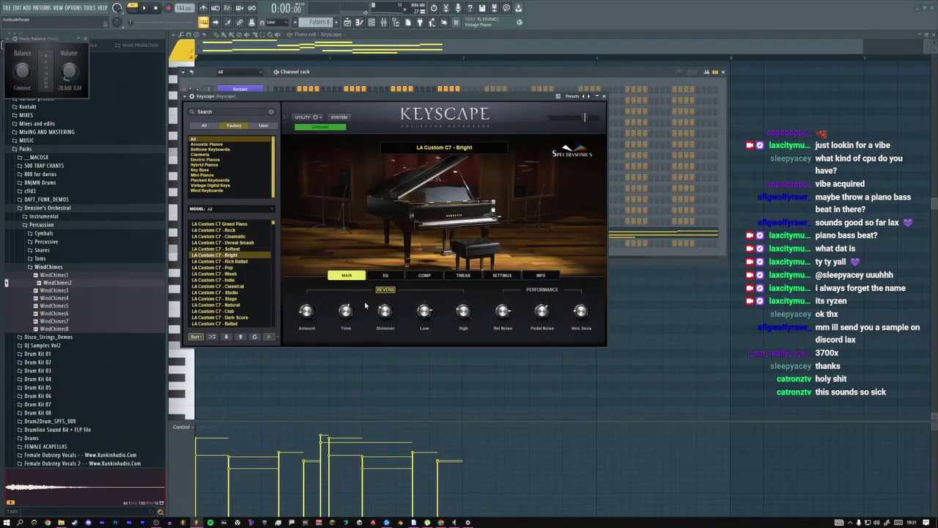
pyautogui.press('Down')
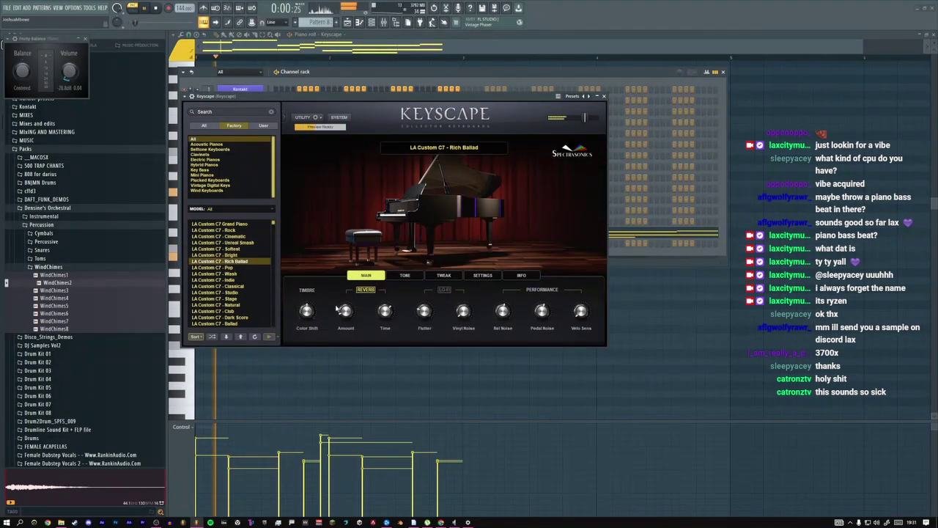
pyautogui.moveTo(305, 324)
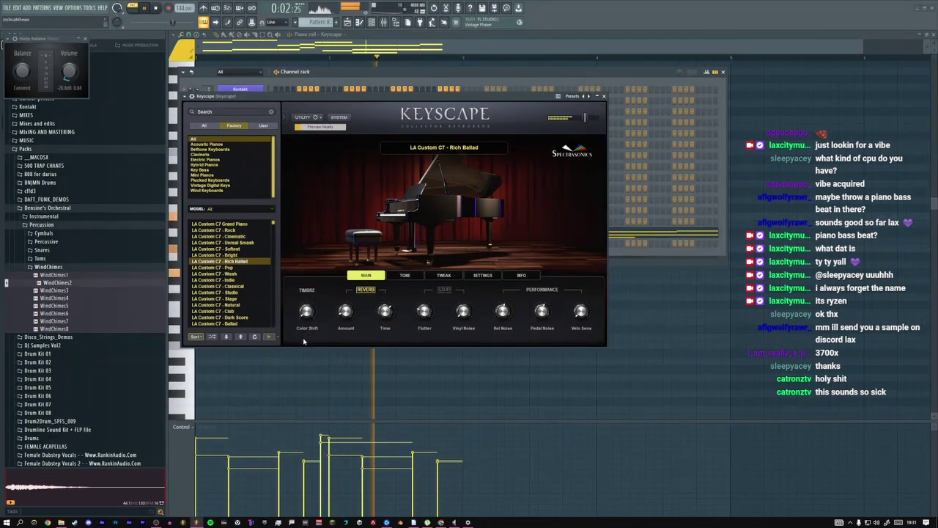
pyautogui.press('space')
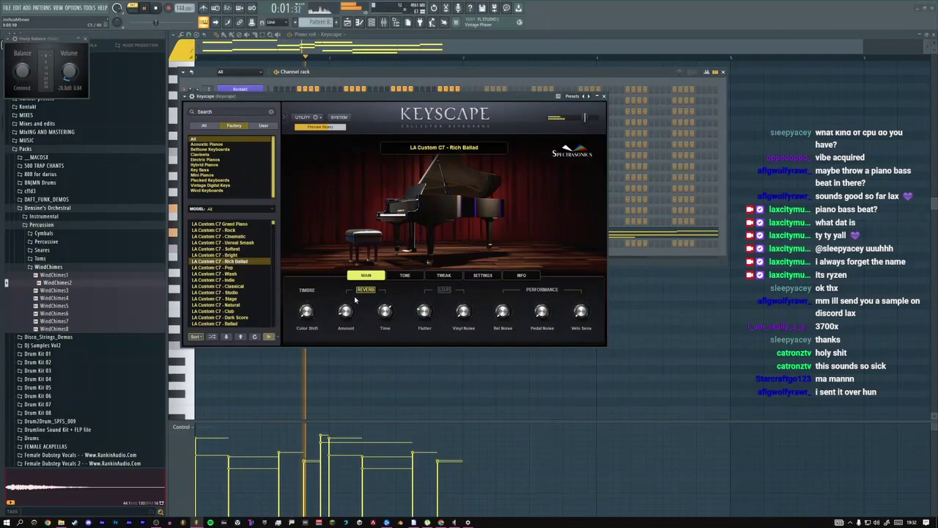
# Examine the Rich Ballad preset's Color Shift, equalizer and compression controls during playback
pyautogui.moveTo(302, 291)
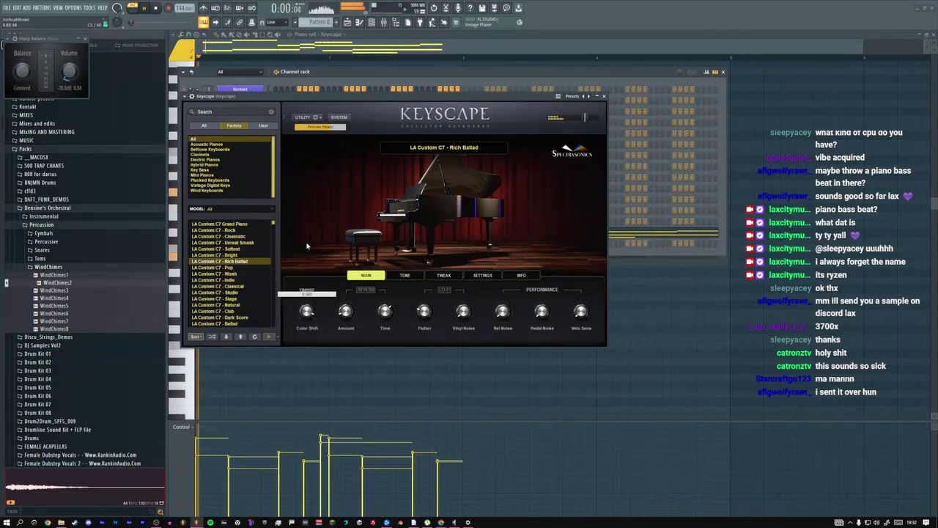
pyautogui.click(403, 276)
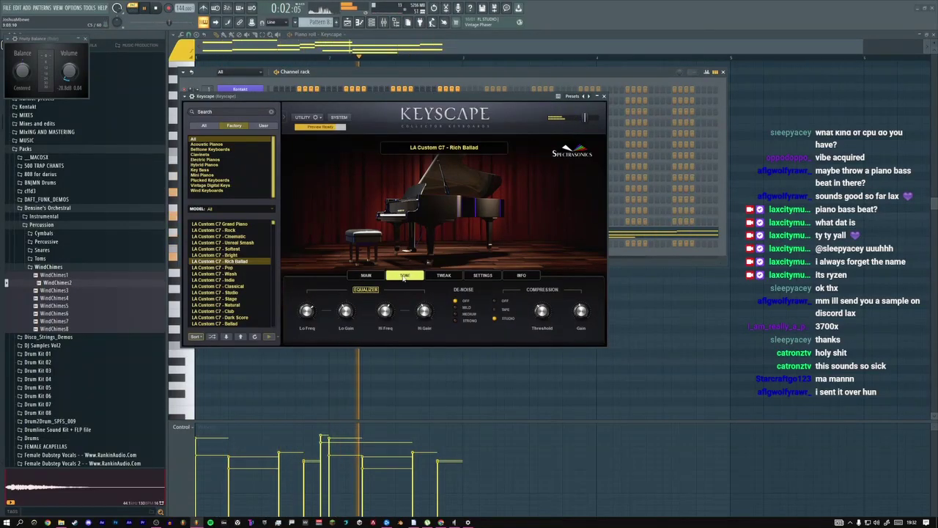
pyautogui.moveTo(414, 333)
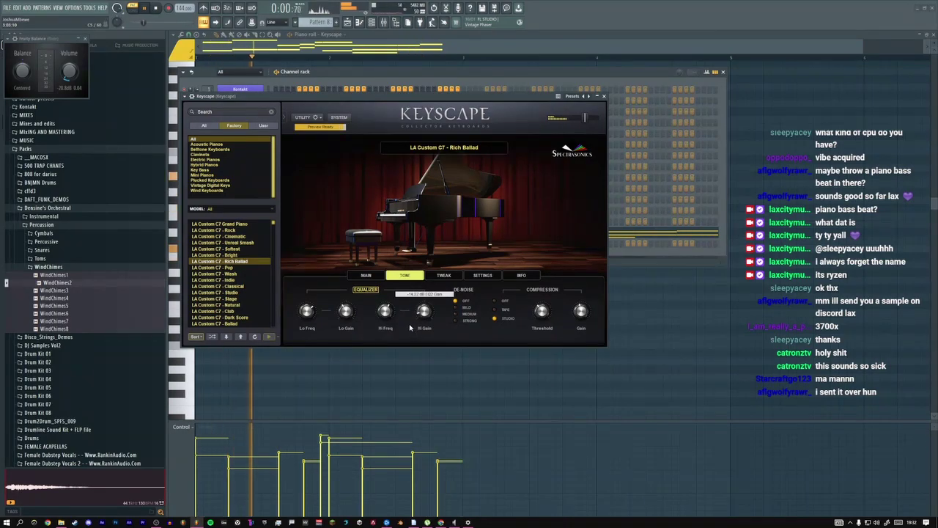
pyautogui.moveTo(580, 311)
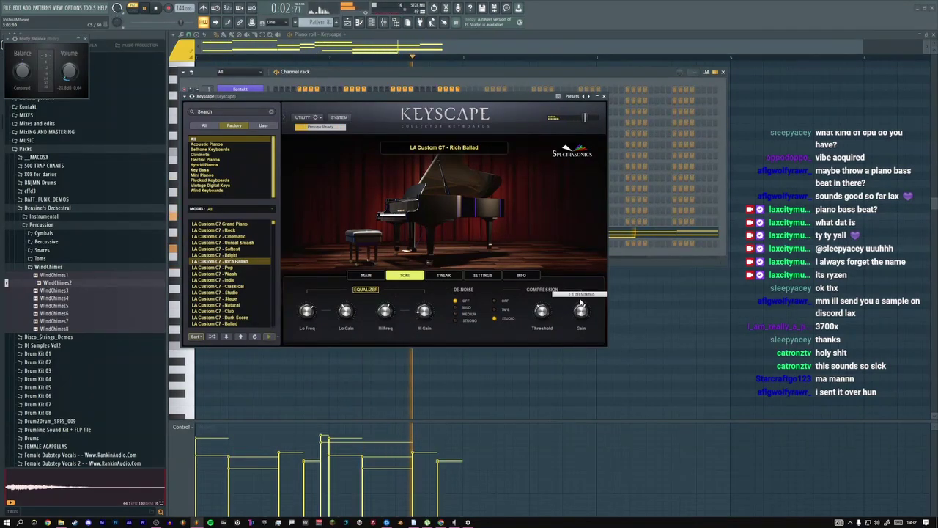
pyautogui.moveTo(535, 315)
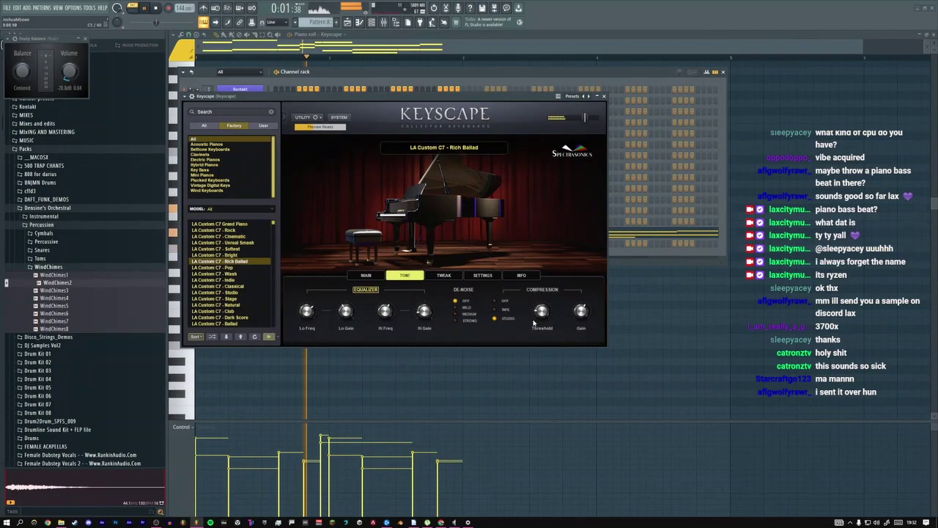
# Close the Keyscape instrument and move its mixer track to insert 31, just after the ReverseCrash2 track
pyautogui.click(188, 97)
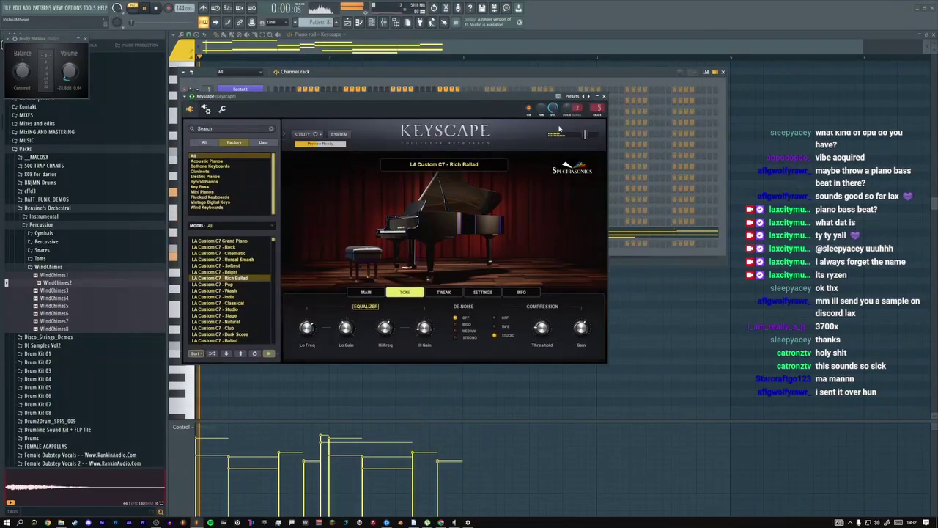
pyautogui.press('F5')
pyautogui.moveTo(463, 98); pyautogui.dragTo(496, 137)
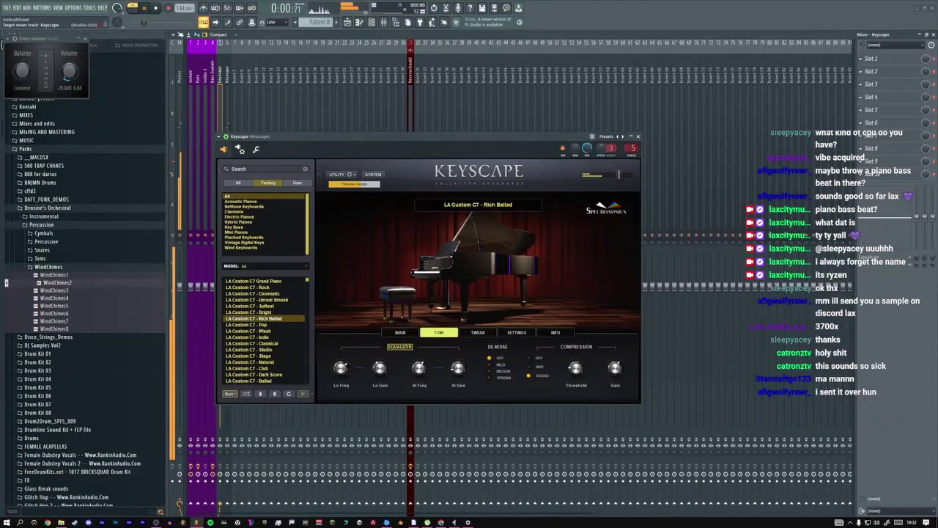
pyautogui.click(638, 137)
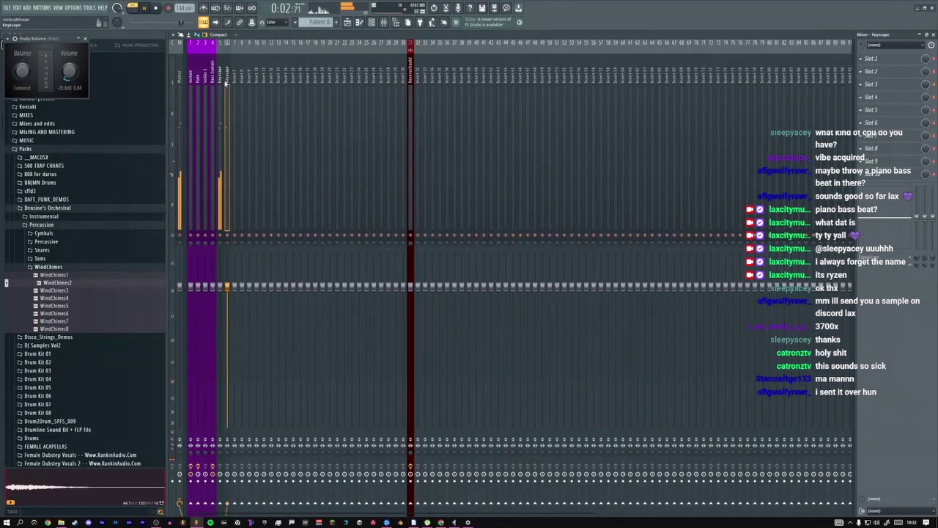
pyautogui.hotkey('alt', 'Right')
pyautogui.hotkey('alt', 'Right')
pyautogui.hotkey('alt', 'Right')
pyautogui.hotkey('alt', 'Right')
pyautogui.hotkey('alt', 'Right')
pyautogui.hotkey('alt', 'Right')
pyautogui.hotkey('alt', 'Right')
pyautogui.hotkey('alt', 'Right')
pyautogui.hotkey('alt', 'Right')
pyautogui.hotkey('alt', 'Right')
pyautogui.hotkey('alt', 'Right')
pyautogui.hotkey('alt', 'Right')
pyautogui.hotkey('alt', 'Right')
pyautogui.hotkey('alt', 'Right')
pyautogui.hotkey('alt', 'Right')
pyautogui.hotkey('alt', 'Right')
pyautogui.hotkey('alt', 'Right')
pyautogui.hotkey('alt', 'Right')
pyautogui.hotkey('alt', 'Right')
pyautogui.hotkey('alt', 'Right')
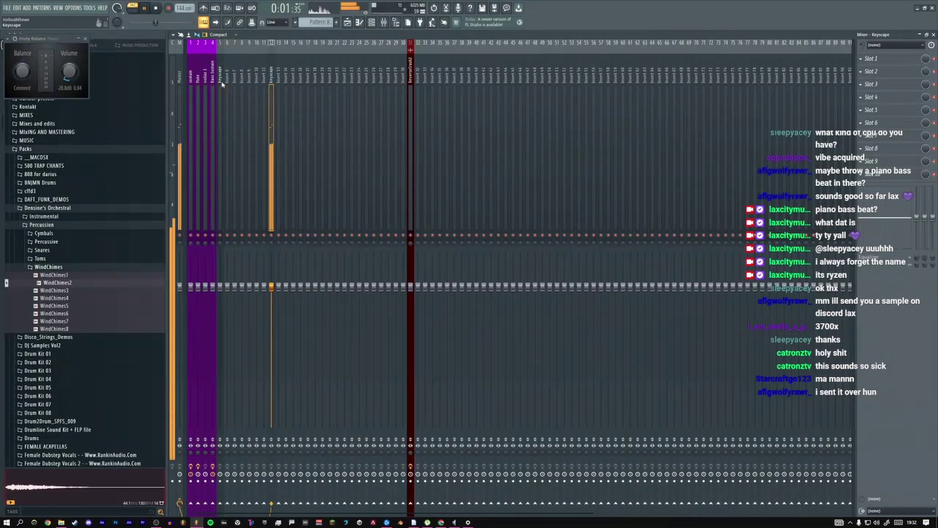
pyautogui.hotkey('alt', 'Right')
pyautogui.hotkey('alt', 'Right')
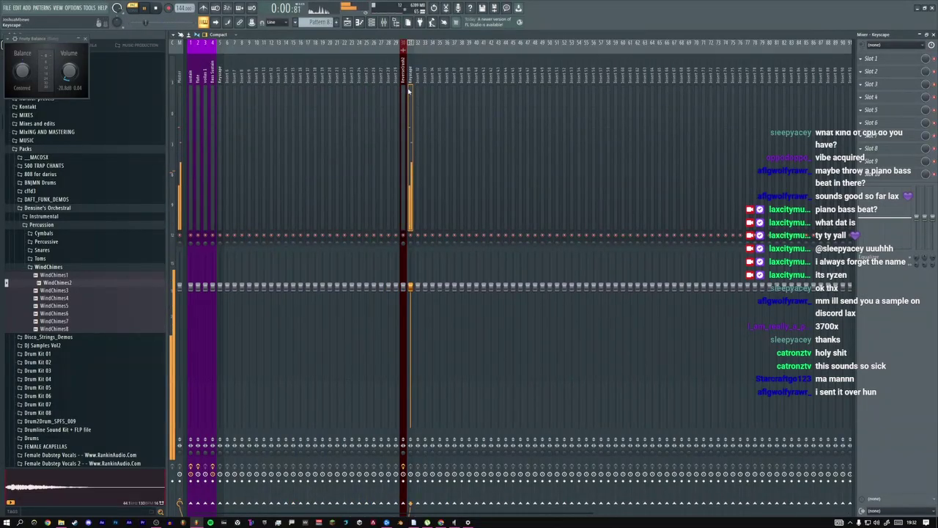
# Add Fruity Parametric EQ 2 to slot 3 of the Keyscape mixer track and load a preset that cuts the low frequencies
pyautogui.click(870, 83)
pyautogui.click(760, 61)
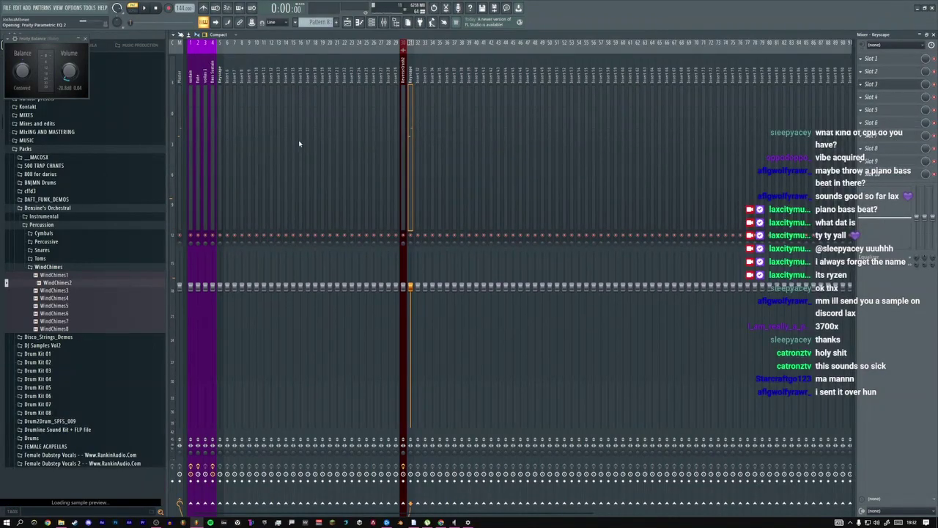
pyautogui.moveTo(180, 45); pyautogui.dragTo(419, 81)
pyautogui.click(459, 75)
pyautogui.click(448, 100)
pyautogui.press('space')
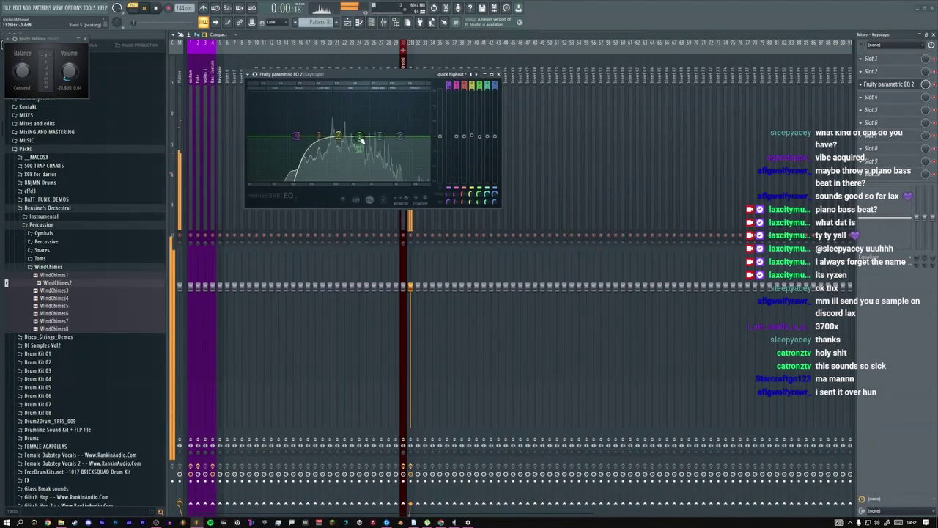
# Add Fruity Delay 2 to slot 4 of the Keyscape mixer track with ping-pong feedback and a 3-step delay time
pyautogui.click(869, 97)
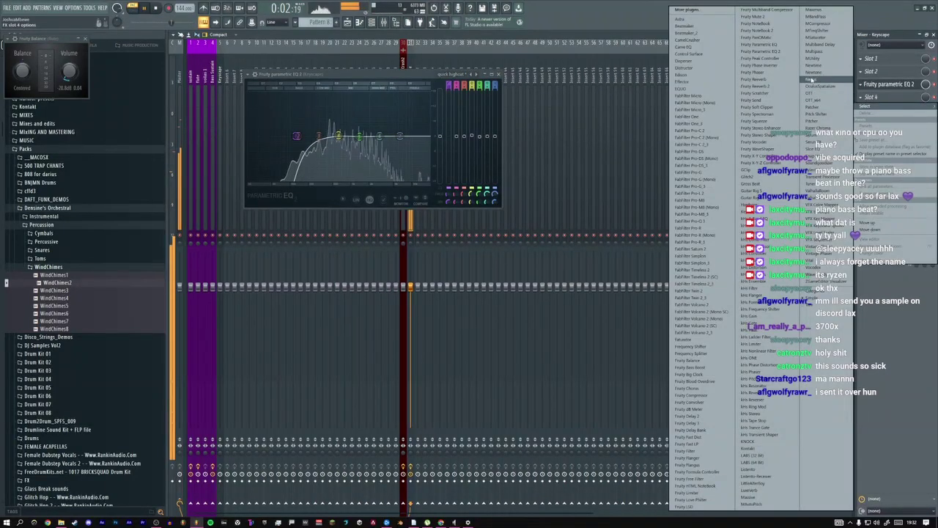
pyautogui.click(696, 416)
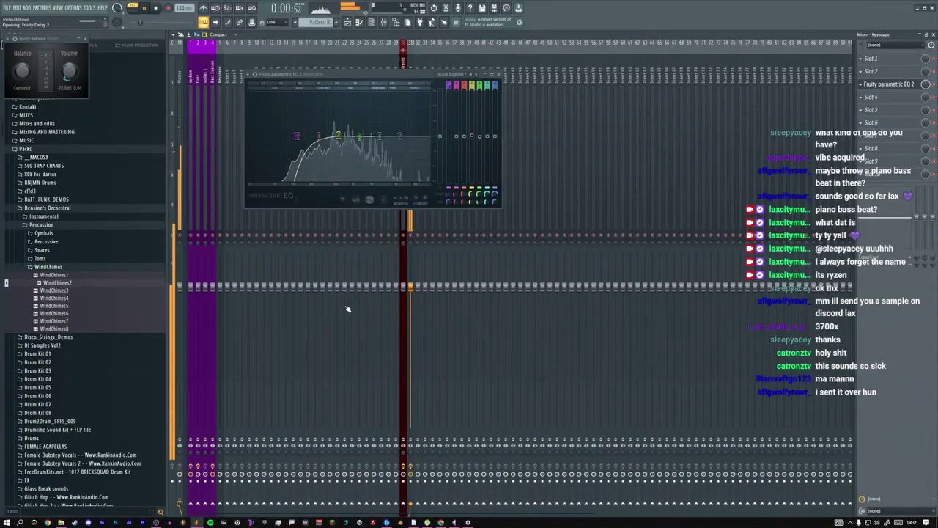
pyautogui.moveTo(103, 50); pyautogui.dragTo(418, 118)
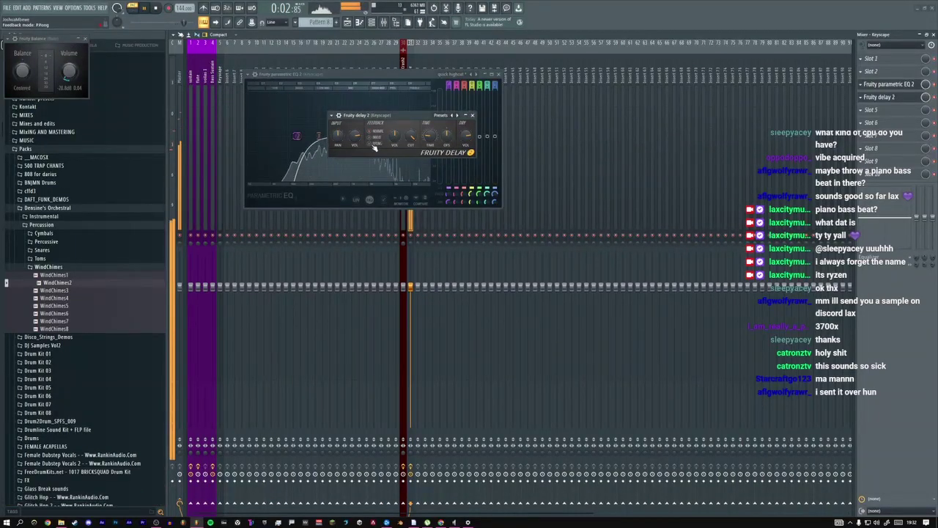
pyautogui.rightClick(429, 137)
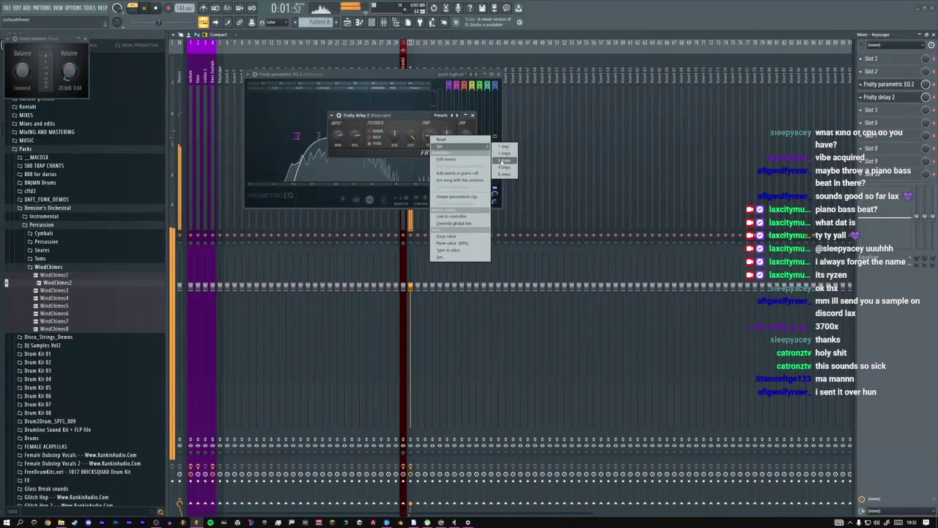
# Create an automation clip for Fruity Delay 2's input volume and place it on Track 5, below the Pattern 8 clips
pyautogui.click(385, 121)
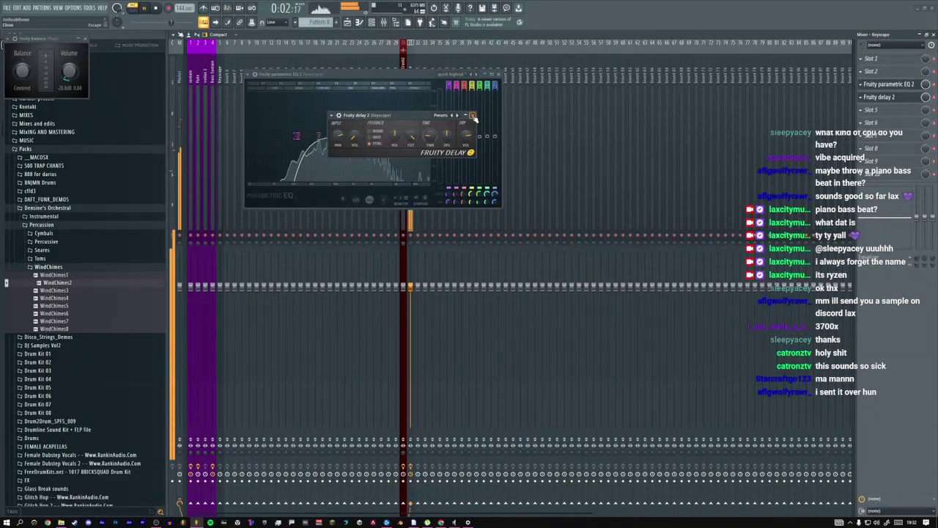
pyautogui.click(473, 115)
pyautogui.press('F5')
pyautogui.press('Escape')
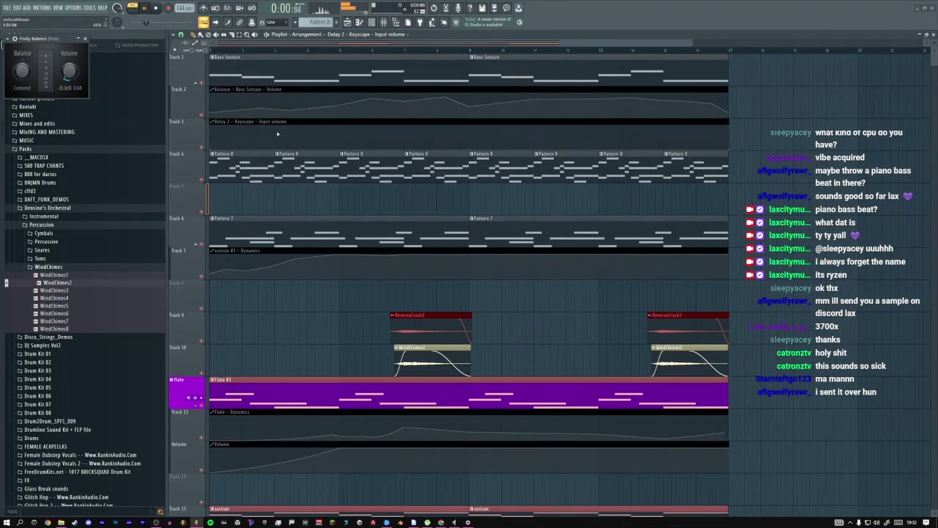
pyautogui.moveTo(276, 132); pyautogui.dragTo(225, 184)
# Group Track 5 with the track above it and give Track 4 the preset name Piano
pyautogui.rightClick(184, 280)
pyautogui.click(189, 296)
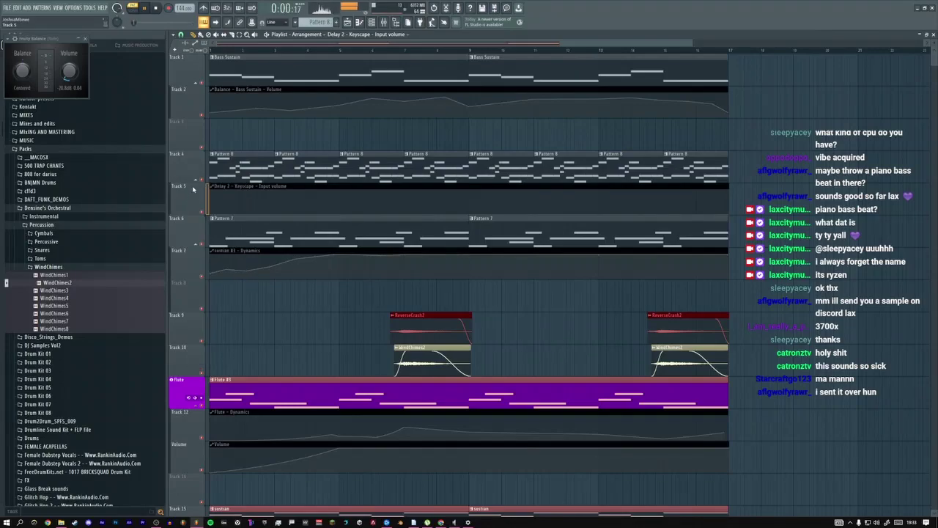
pyautogui.doubleClick(192, 162)
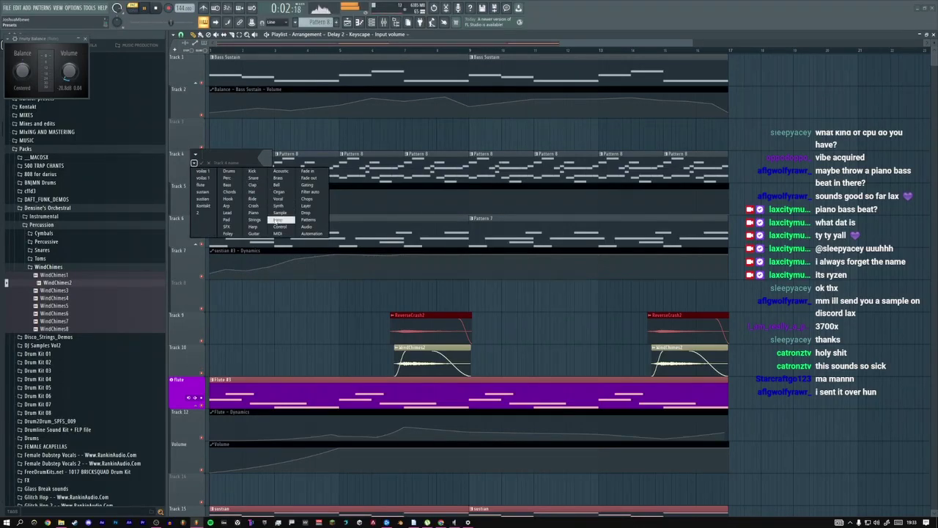
pyautogui.click(254, 213)
# Insert an empty playlist track above the Pattern 7 track and play the arrangement in song mode
pyautogui.rightClick(187, 221)
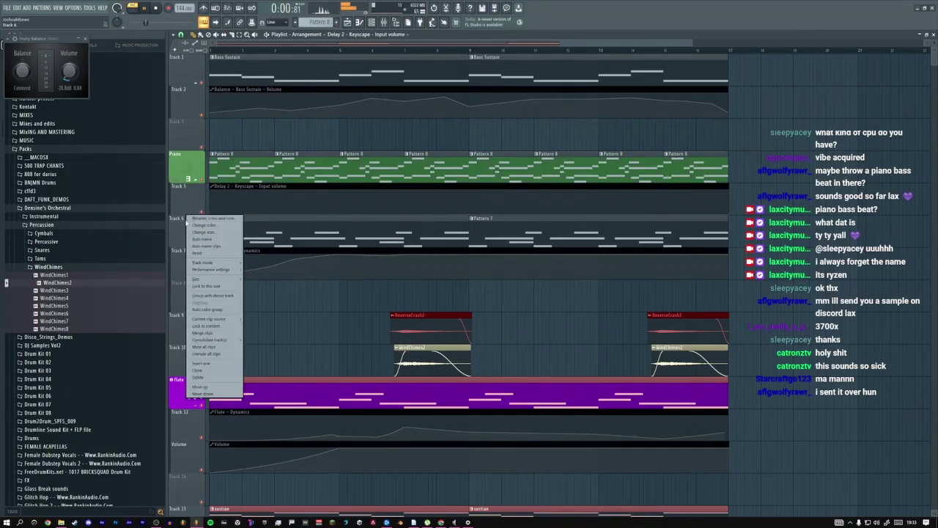
pyautogui.click(220, 301)
pyautogui.click(144, 8)
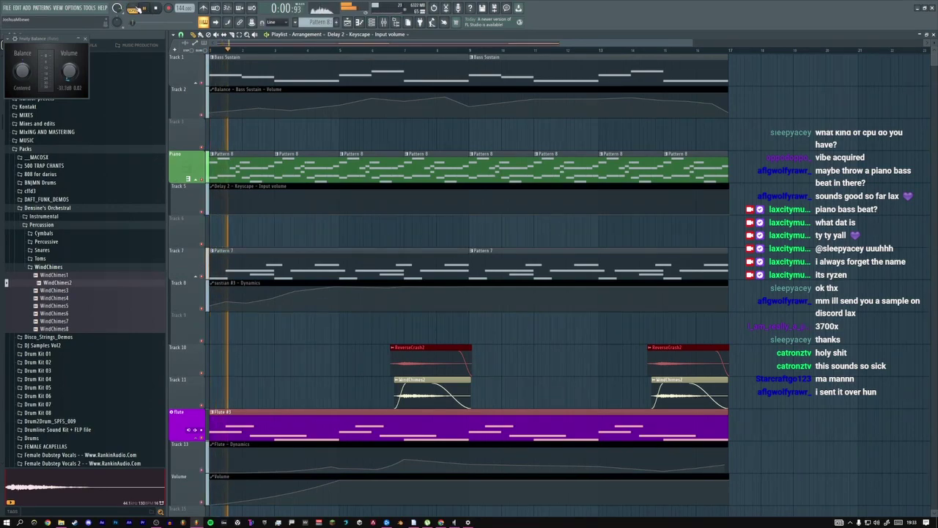
pyautogui.press('space')
pyautogui.press('space')
# Shape the Delay 2 input volume automation into a sharp peak late in bar 2 that falls to zero by bar 3
pyautogui.moveTo(264, 213); pyautogui.dragTo(268, 195)
pyautogui.rightClick(268, 195)
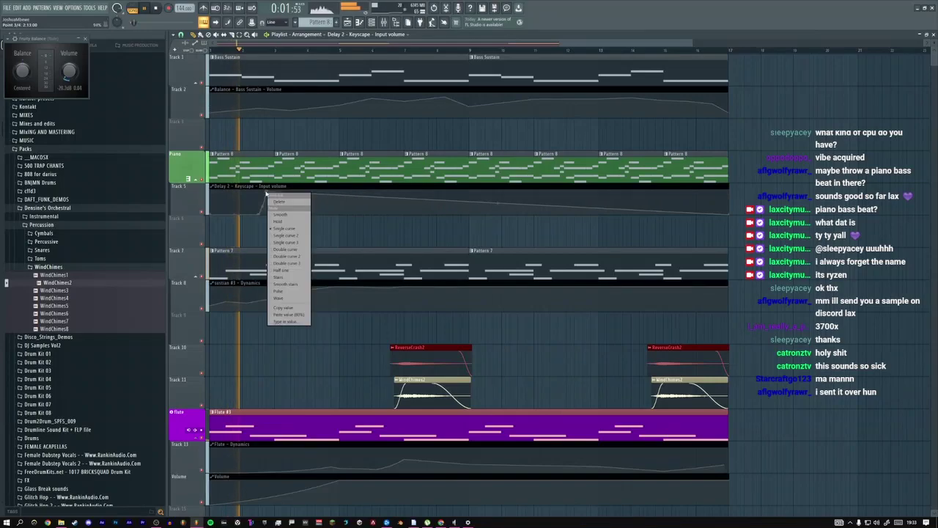
pyautogui.click(269, 190)
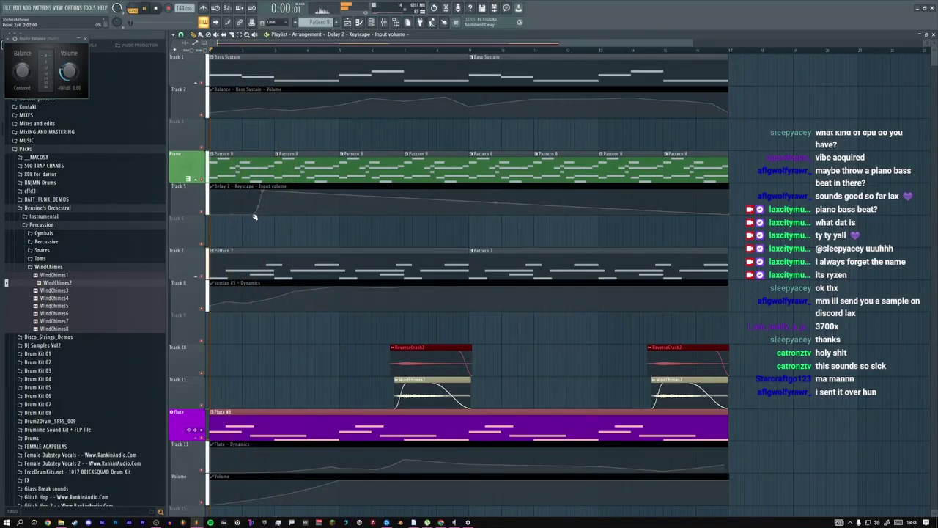
pyautogui.rightClick(277, 218)
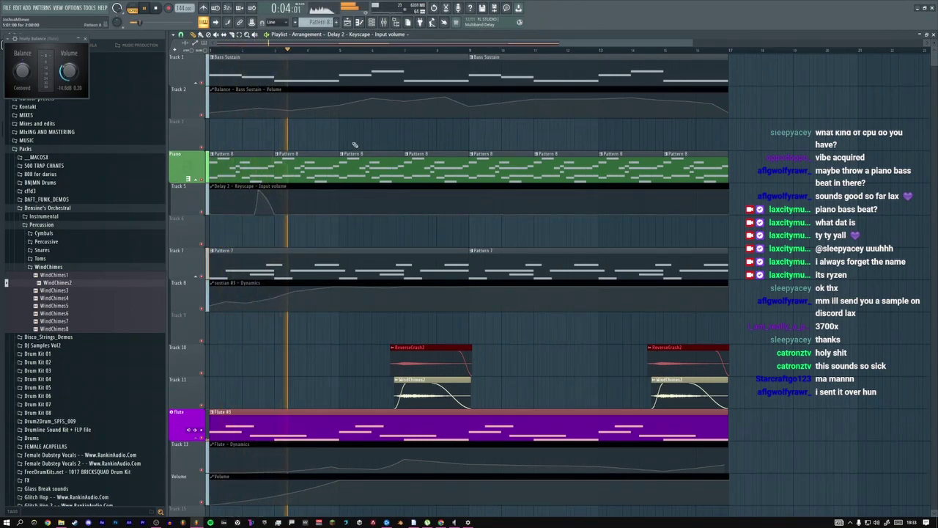
# Check the feedback level of Fruity Delay 2 on the Keyscape mixer track while the song plays
pyautogui.press('F9')
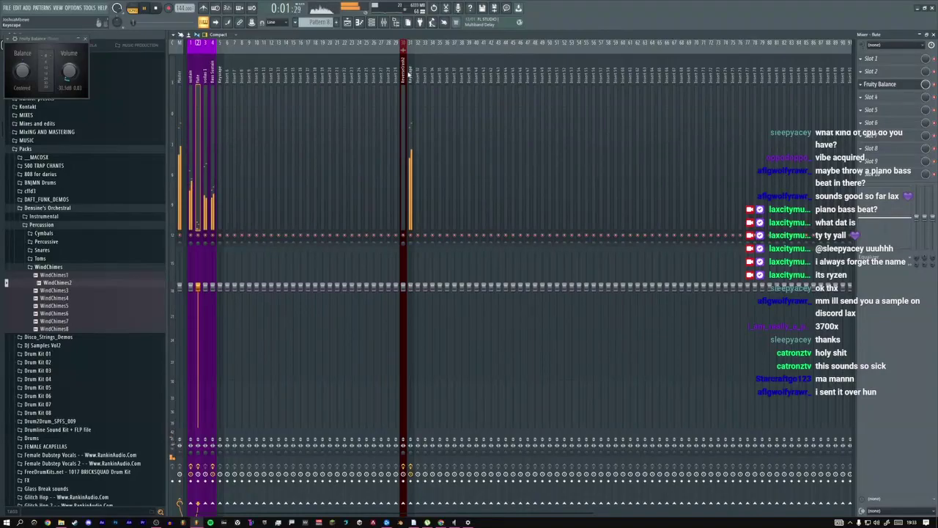
pyautogui.click(409, 76)
pyautogui.click(882, 100)
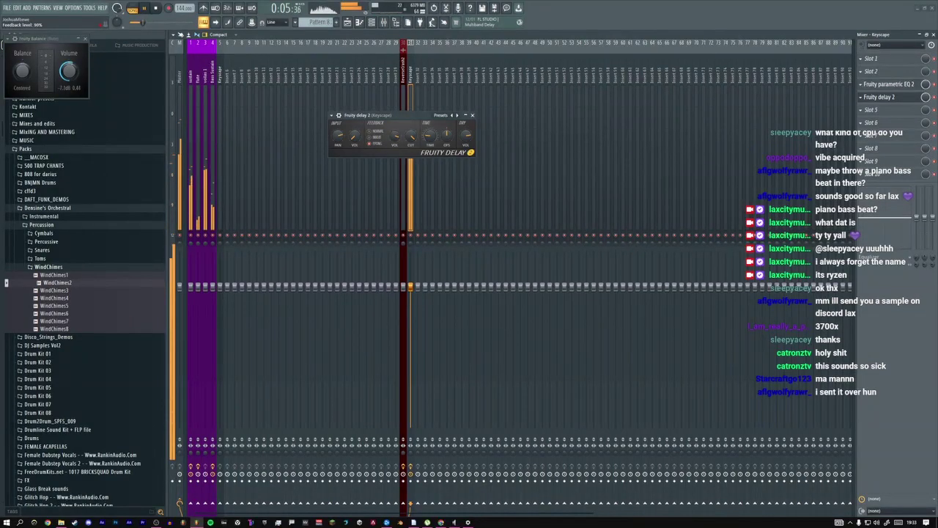
pyautogui.click(472, 116)
# Reshape the Delay 2 input volume automation into a single rise and fall over bar 1, removing the peak in bar 2
pyautogui.click(347, 24)
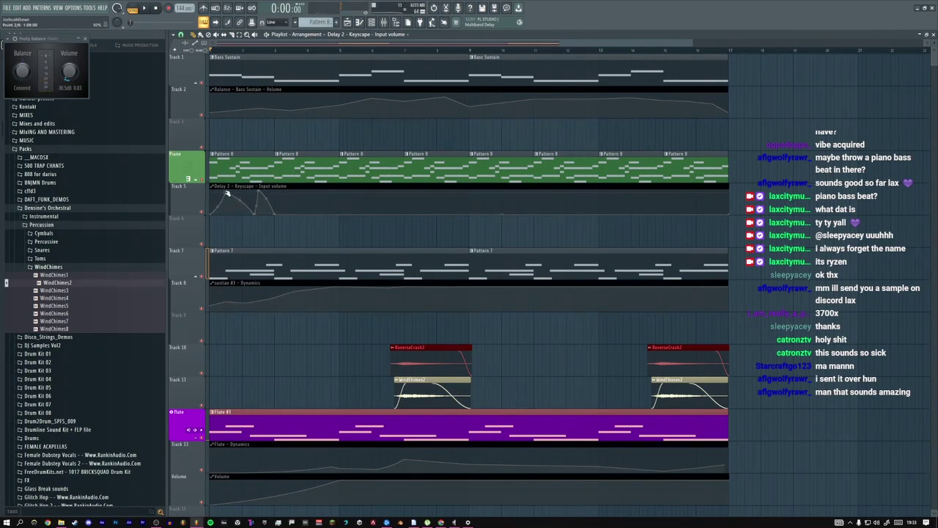
pyautogui.rightClick(257, 204)
pyautogui.click(272, 203)
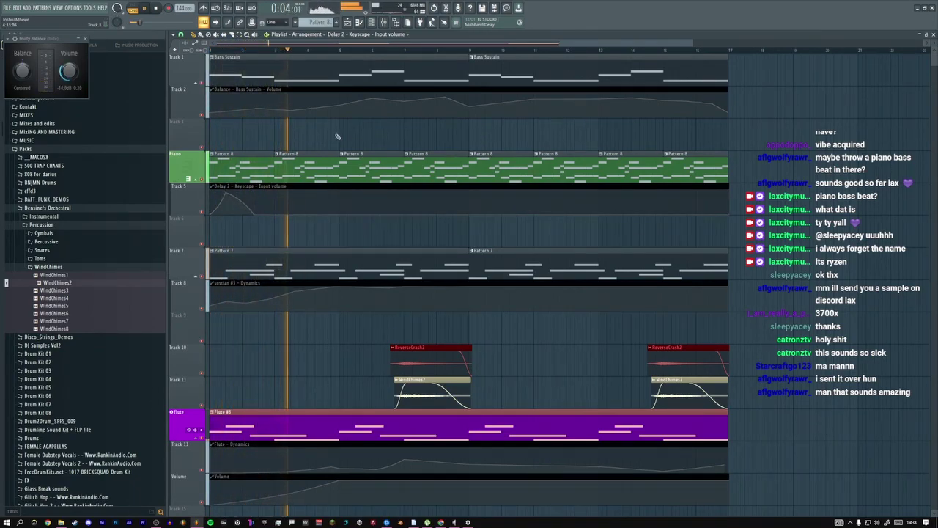
# Lengthen the delay time of the Keyscape track's Fruity Delay 2 using its preset step values
pyautogui.click(382, 22)
pyautogui.click(412, 70)
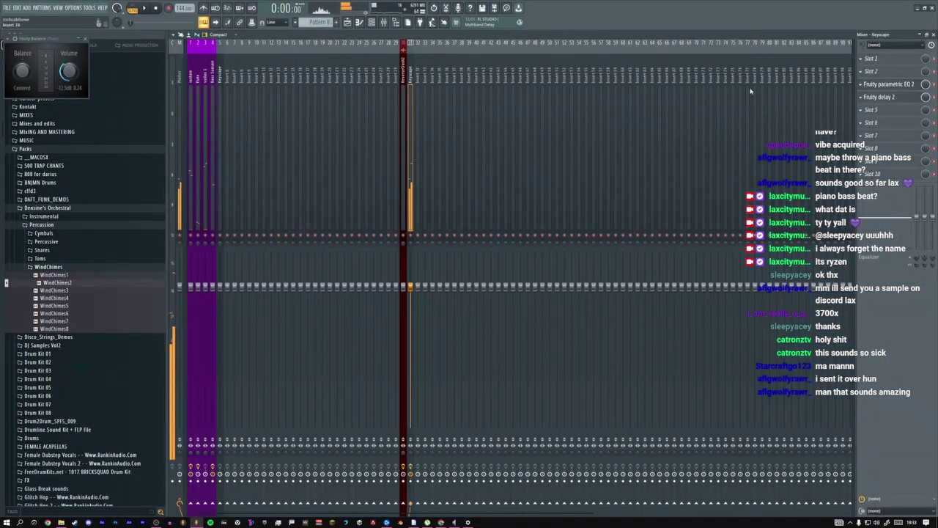
pyautogui.click(878, 97)
pyautogui.rightClick(440, 137)
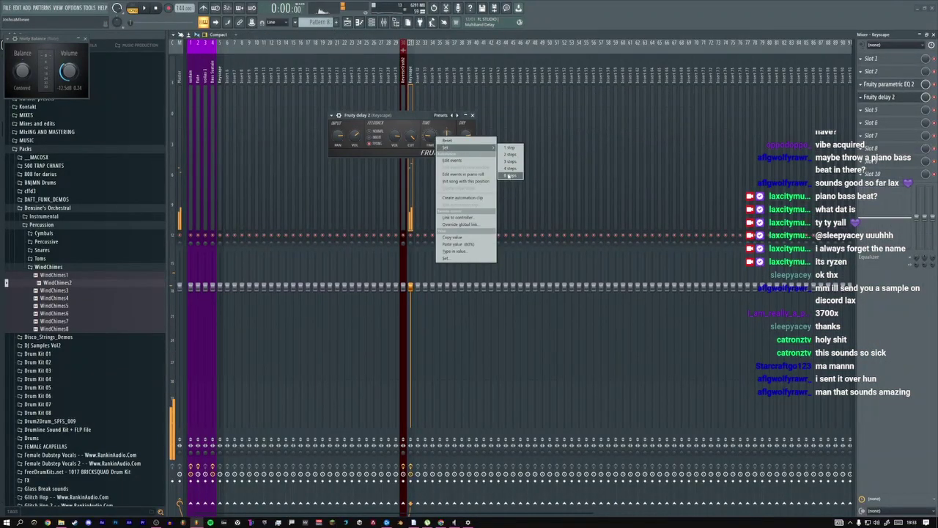
pyautogui.click(510, 176)
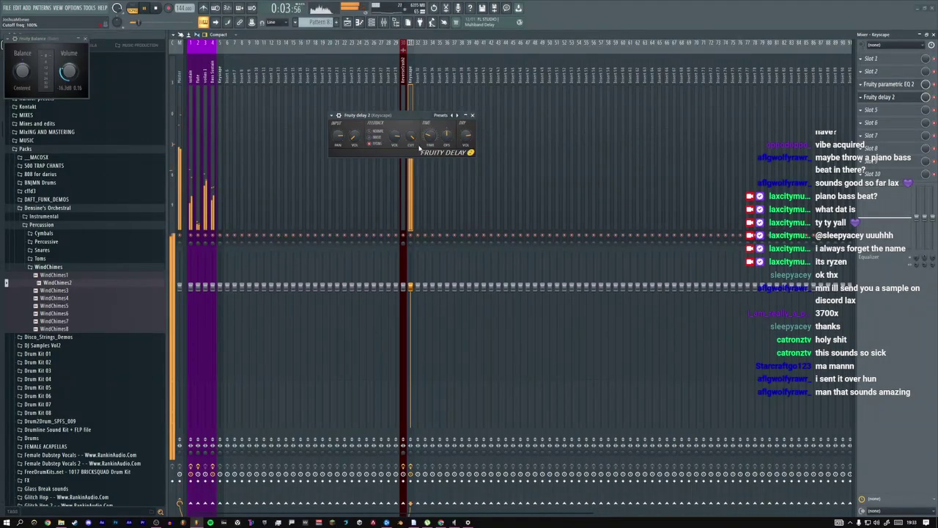
pyautogui.rightClick(429, 138)
pyautogui.click(508, 171)
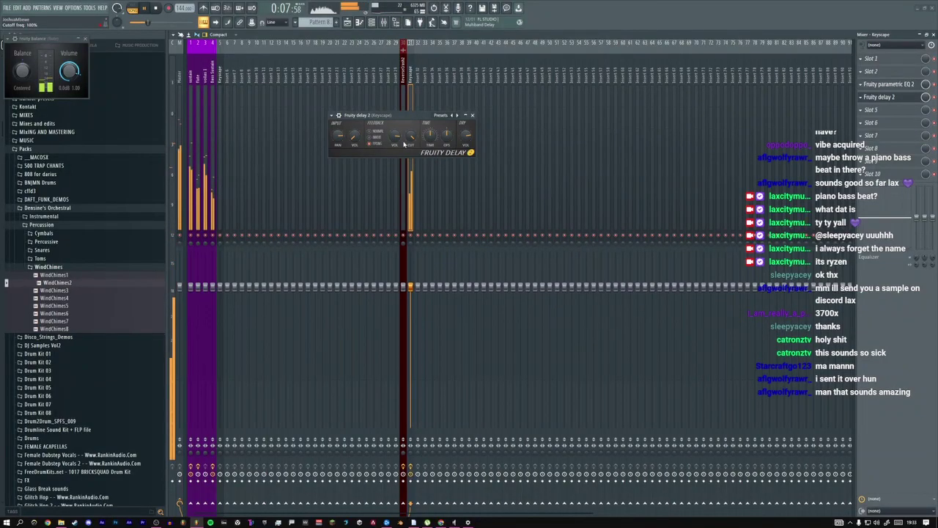
pyautogui.click(473, 116)
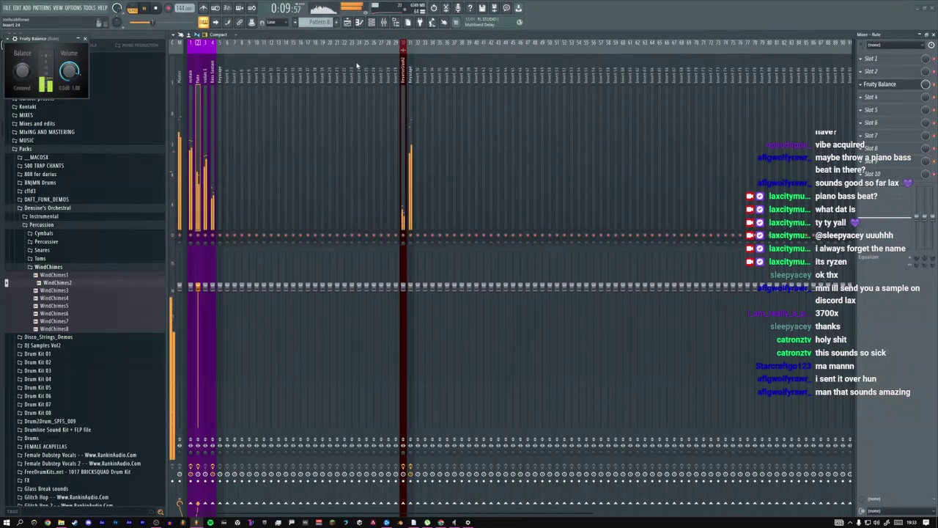
# Merge the Piano track's Pattern 8 clips into one pattern clip and solo the Piano group for playback
pyautogui.click(349, 23)
pyautogui.rightClick(202, 180)
pyautogui.press('space')
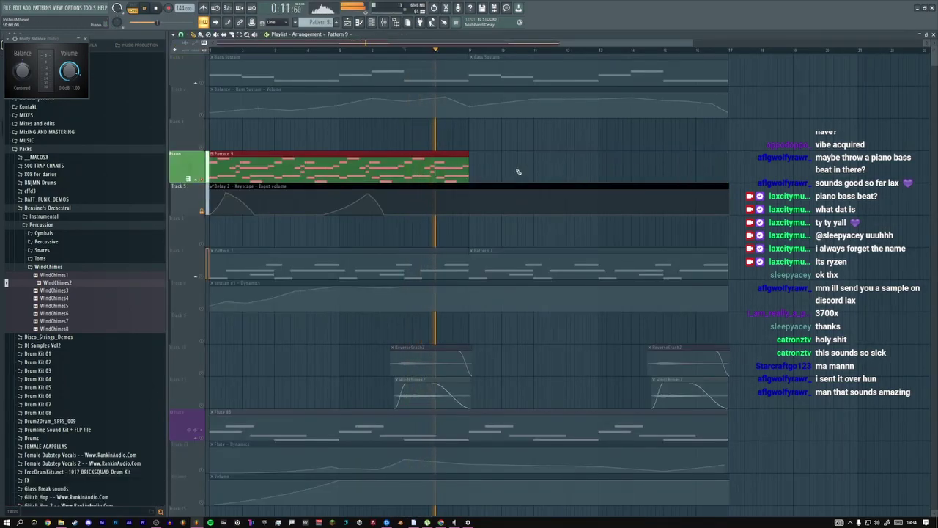
# Copy the last low notes of the Keyscape pattern and fit them as short closing notes at the end of bar 8
pyautogui.doubleClick(463, 168)
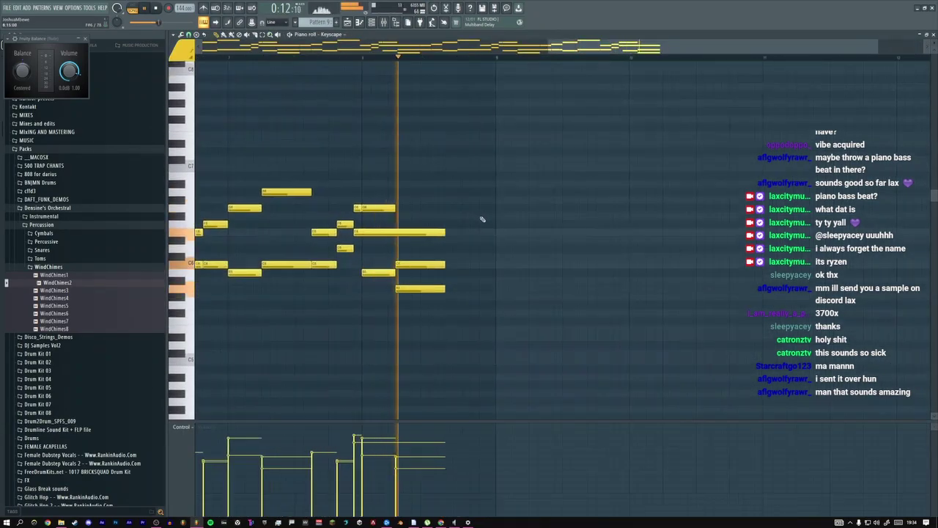
pyautogui.moveTo(450, 258); pyautogui.dragTo(373, 298)
pyautogui.hotkey('ctrl', 'b')
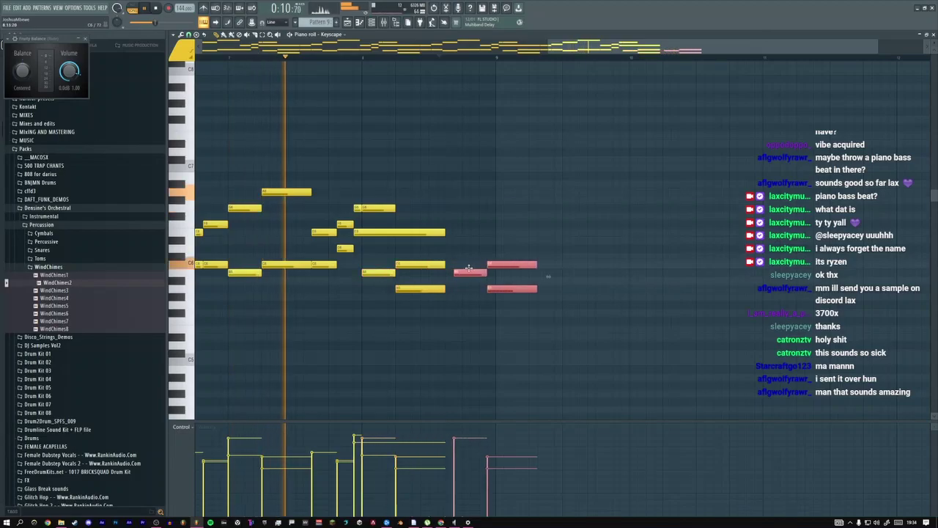
pyautogui.moveTo(539, 277); pyautogui.dragTo(499, 288)
pyautogui.click(513, 262)
pyautogui.rightClick(499, 260)
pyautogui.press('Escape')
pyautogui.rightClick(509, 277)
pyautogui.hotkey('ctrl', 'b')
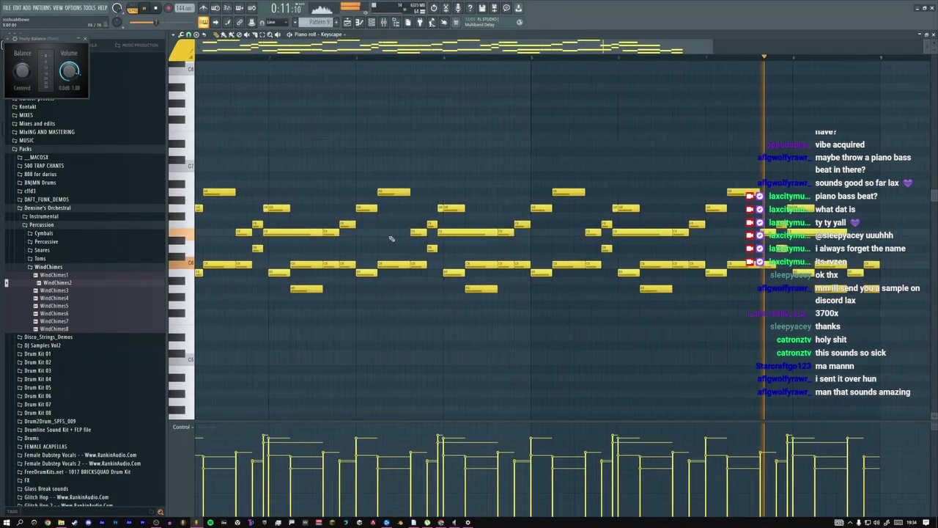
pyautogui.rightClick(257, 176)
pyautogui.press('Escape')
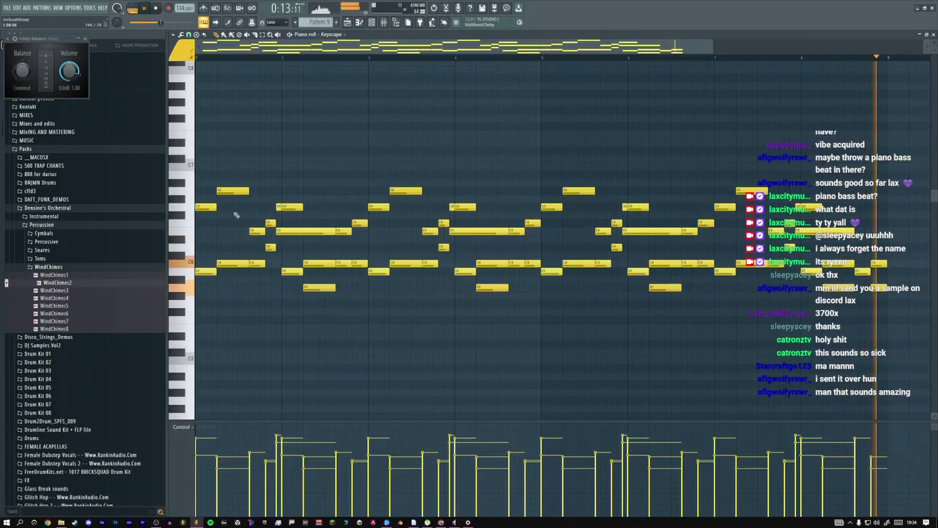
# Lower the velocities of the lower-voice notes in the first four bars of the Keyscape pattern, checking them by playback
pyautogui.click(155, 8)
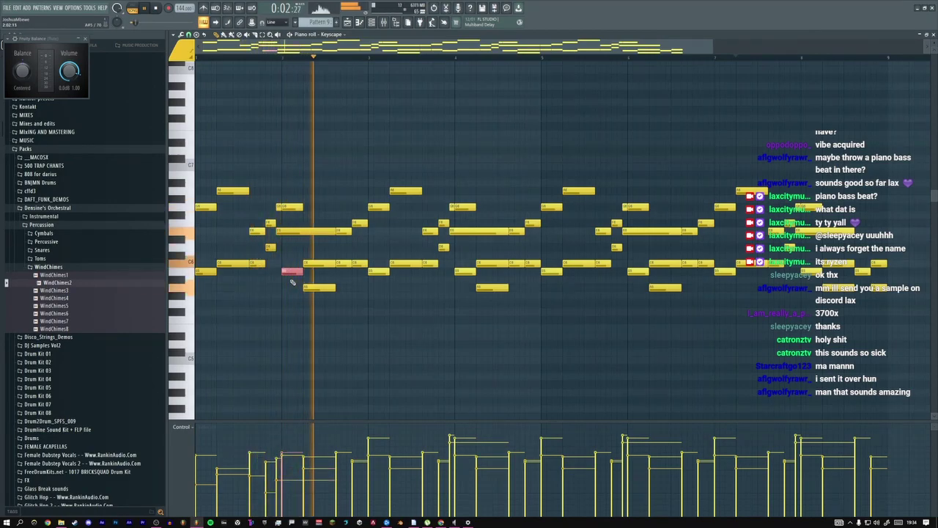
pyautogui.press('space')
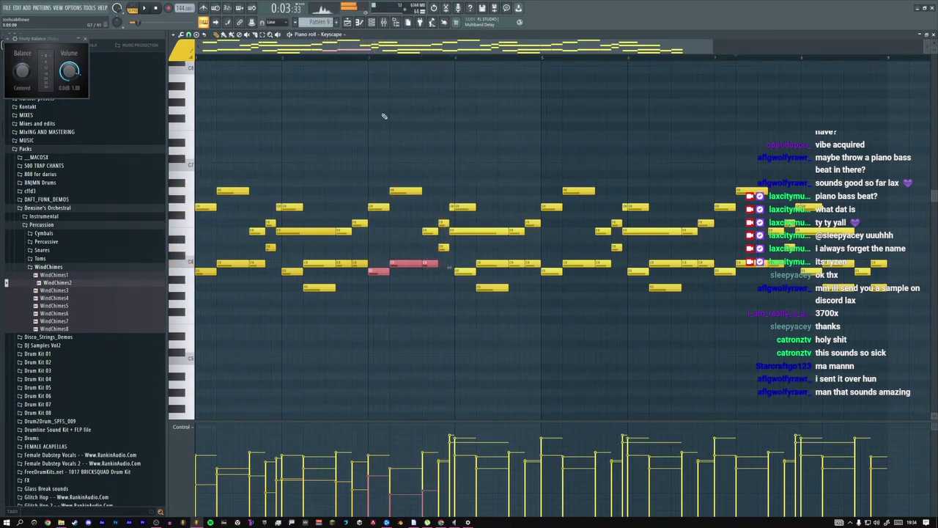
pyautogui.click(404, 262)
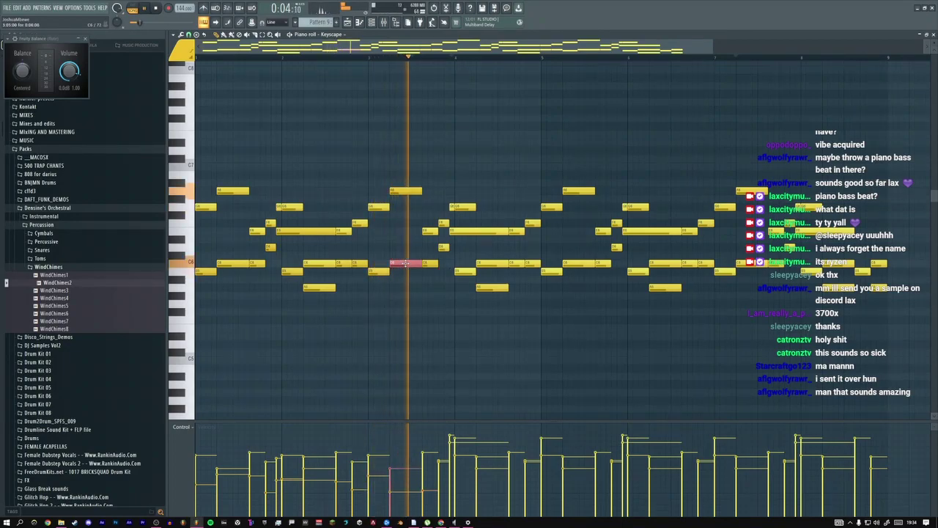
pyautogui.click(381, 268)
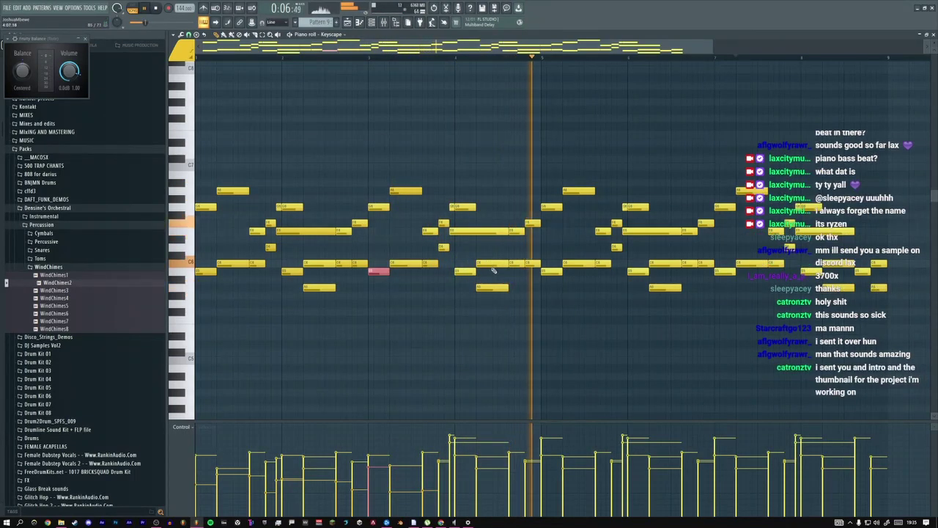
pyautogui.click(532, 263)
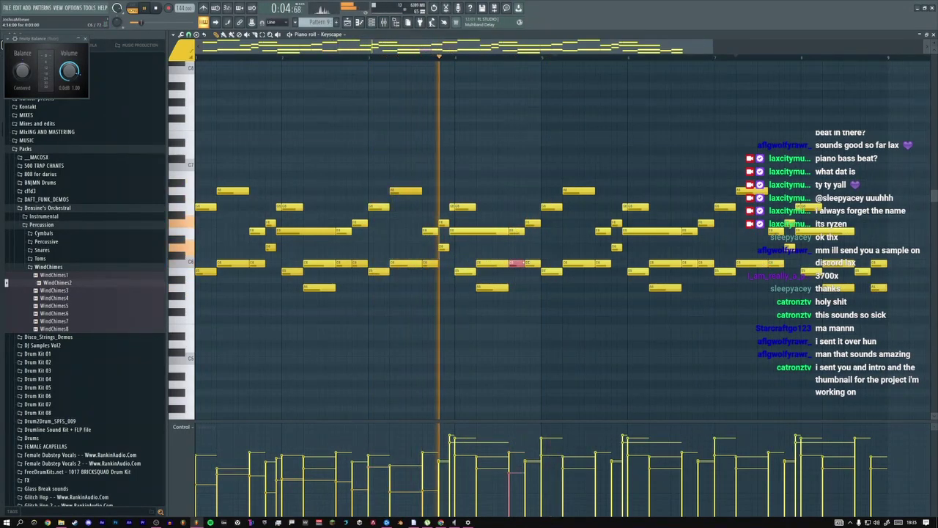
# Replace the notes in bars 5 to 8 with a copy of the softened first four bars
pyautogui.moveTo(551, 179); pyautogui.dragTo(898, 317)
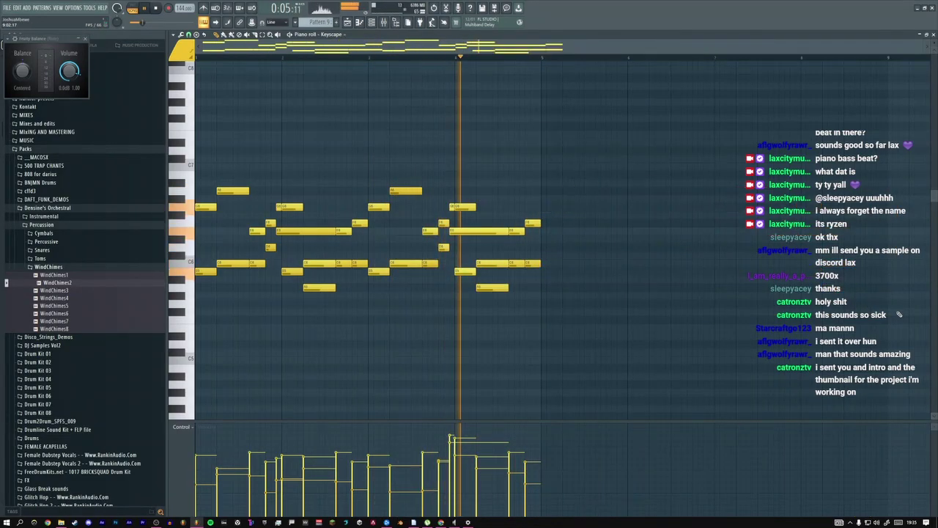
pyautogui.hscroll(4, 660, 256)
pyautogui.scroll(1, 637, 255)
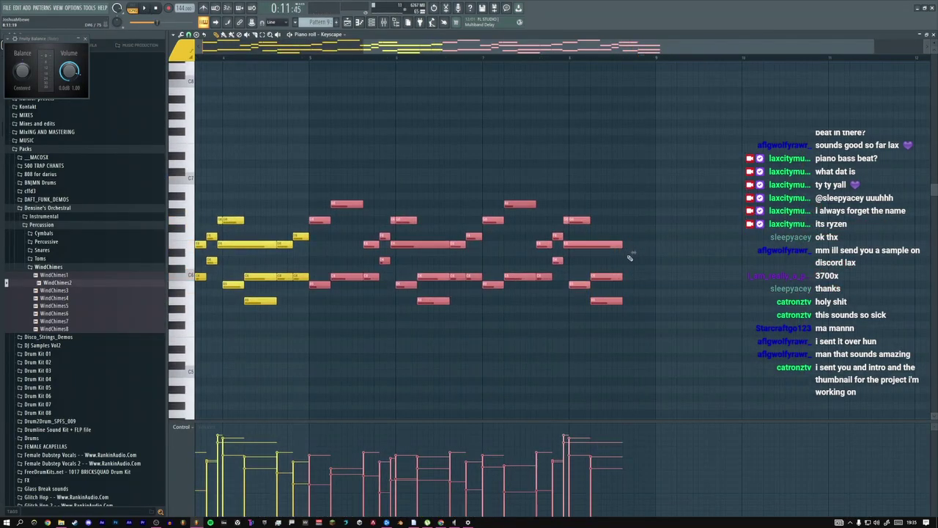
# Finish bar 8 with short closing C6 and A5 notes, auditioning D6 in place of the C6
pyautogui.click(646, 236)
pyautogui.click(645, 293)
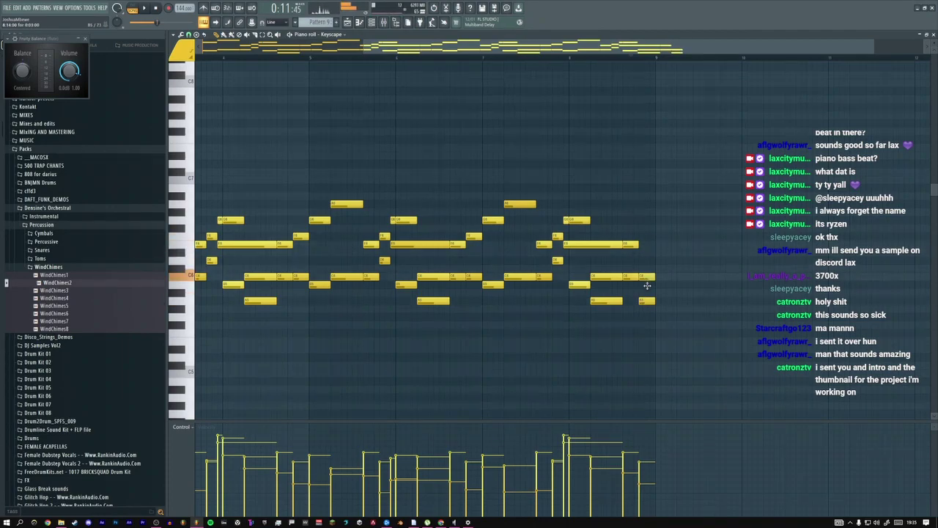
pyautogui.moveTo(649, 271); pyautogui.dragTo(649, 259)
pyautogui.press('space')
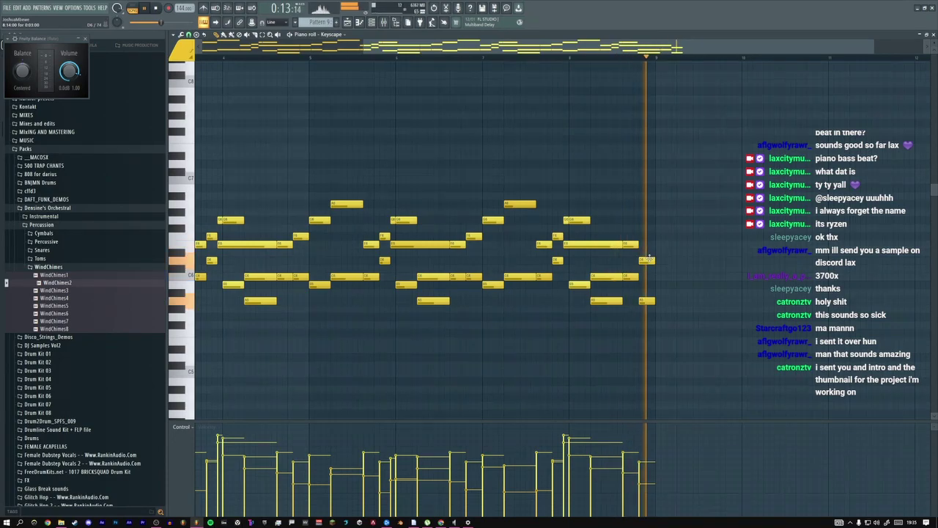
pyautogui.moveTo(646, 261); pyautogui.dragTo(644, 275)
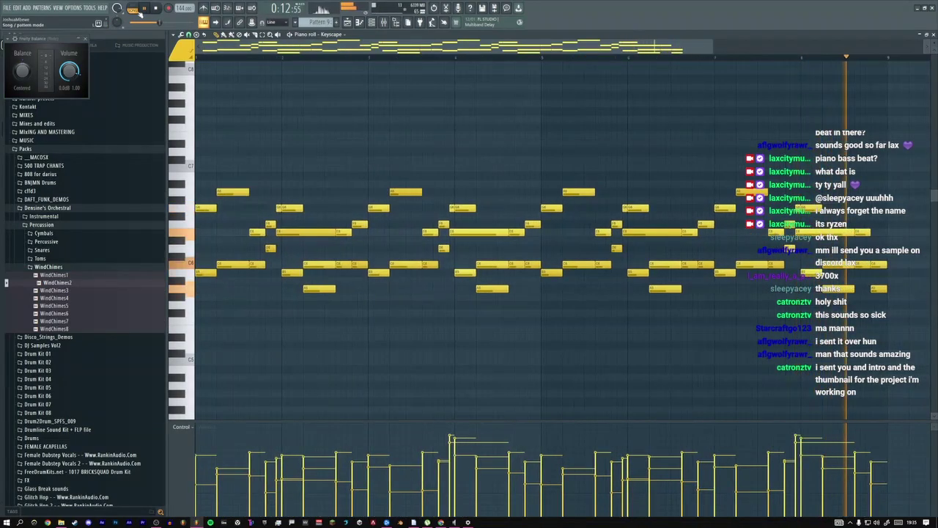
# Switch to the OBS stream chat and reply "my booiii wassguuud" to the viewer's "ma mannn" message
pyautogui.press('F6')
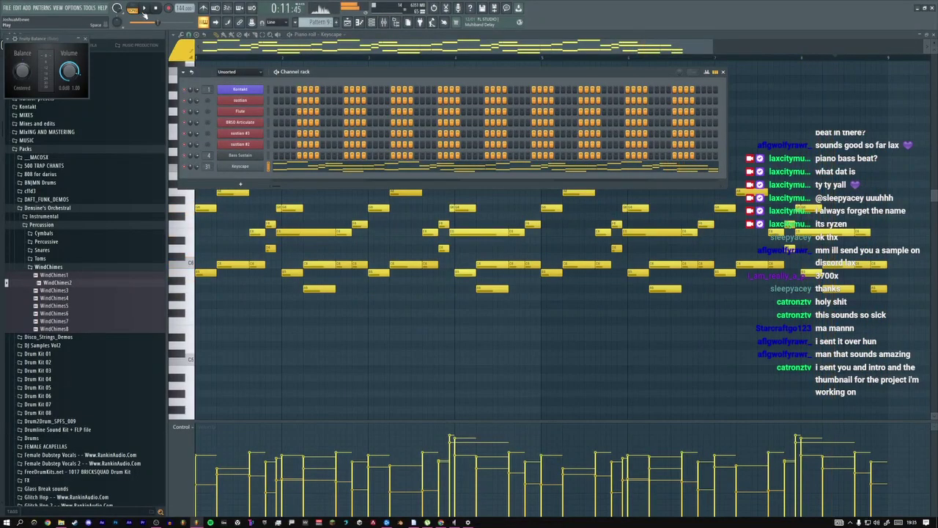
pyautogui.press('super+Tab')
pyautogui.click(370, 138)
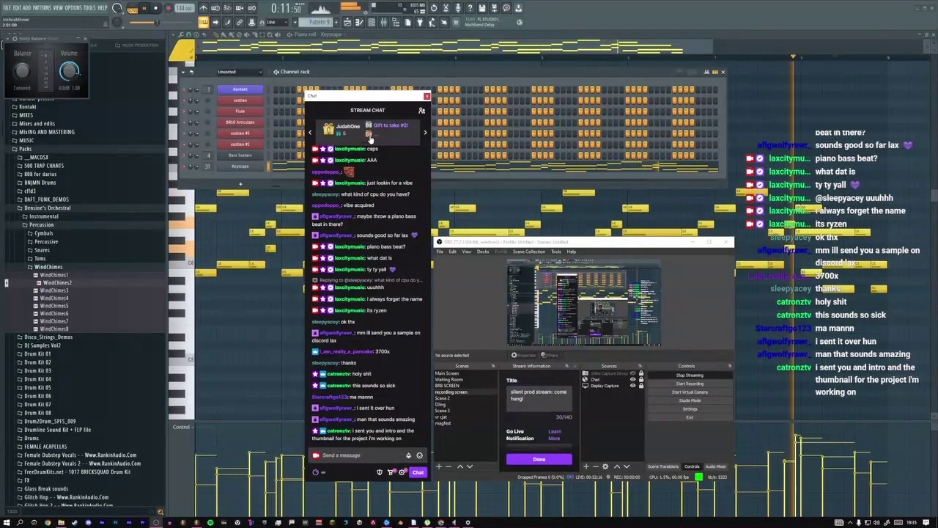
pyautogui.click(345, 455)
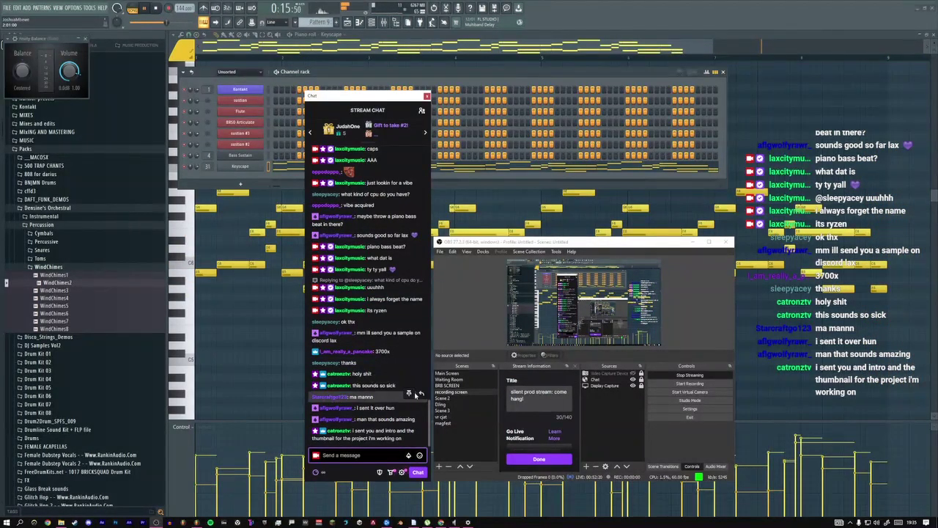
pyautogui.click(420, 393)
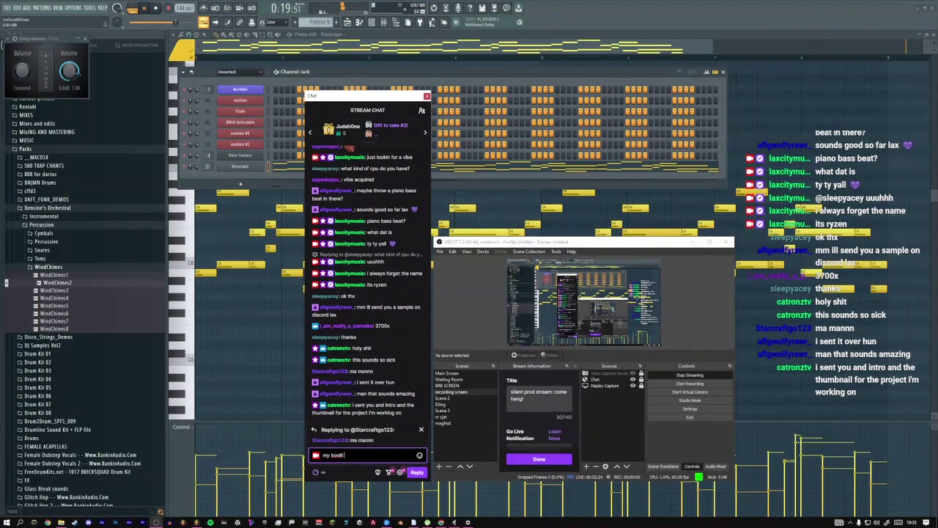
pyautogui.write('my booiii wassguuud')
pyautogui.press('Return')
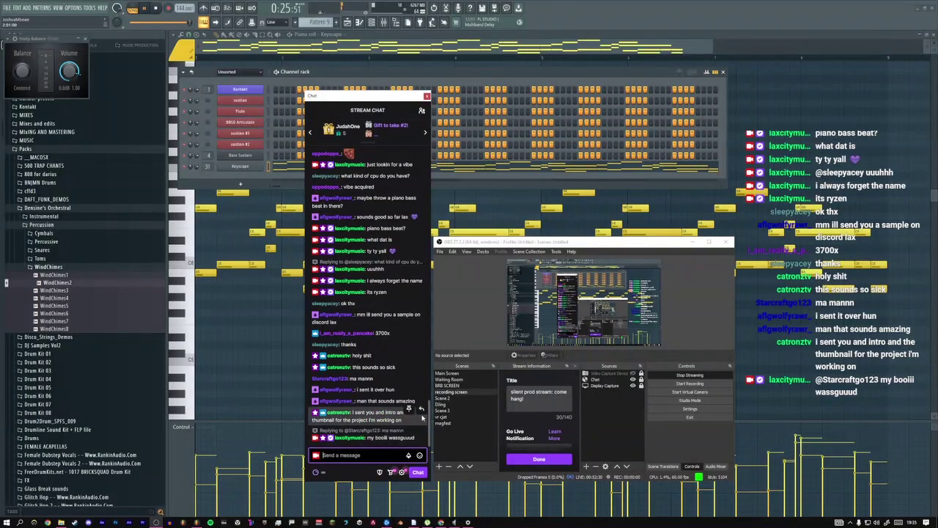
# Return to the FL Studio playlist and duplicate the Piano track's Pattern 9 clip at about bar 9
pyautogui.click(260, 364)
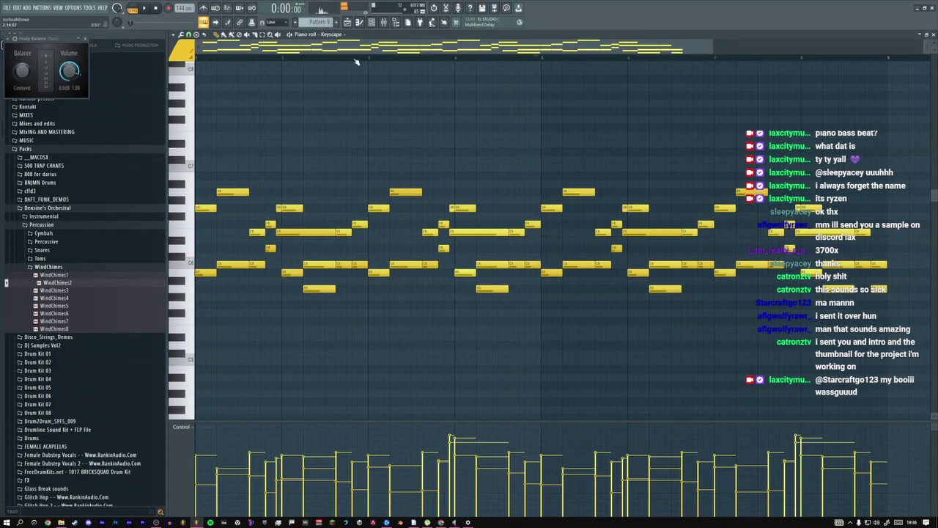
pyautogui.click(347, 23)
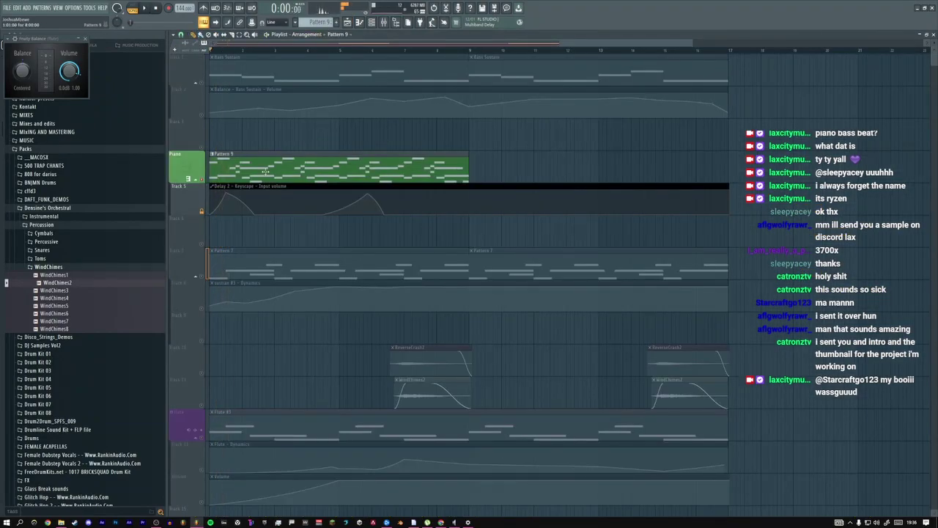
pyautogui.moveTo(268, 170); pyautogui.dragTo(522, 162)
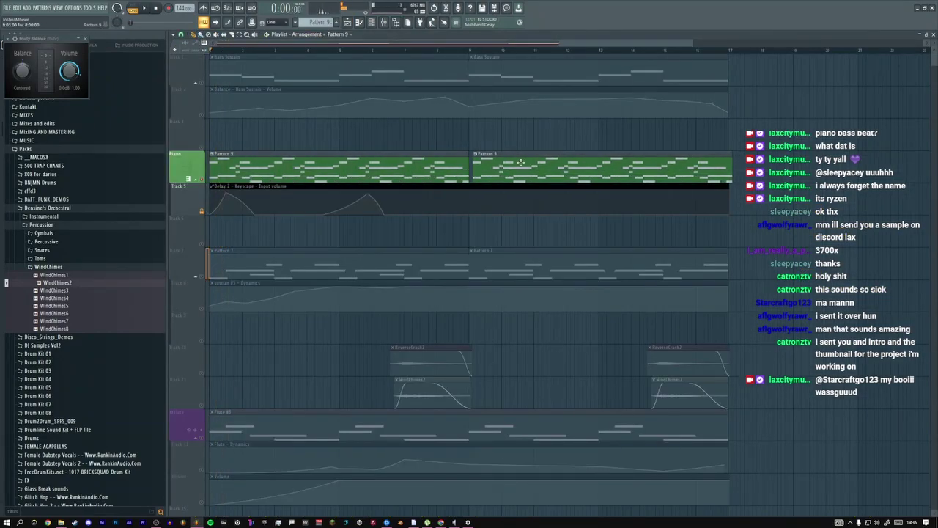
# Align the duplicated Pattern 9 clip with bar 9 and shorten the Delay 2 Keyscape input volume automation clip to eight bars
pyautogui.press('space')
pyautogui.moveTo(520, 162); pyautogui.dragTo(479, 167)
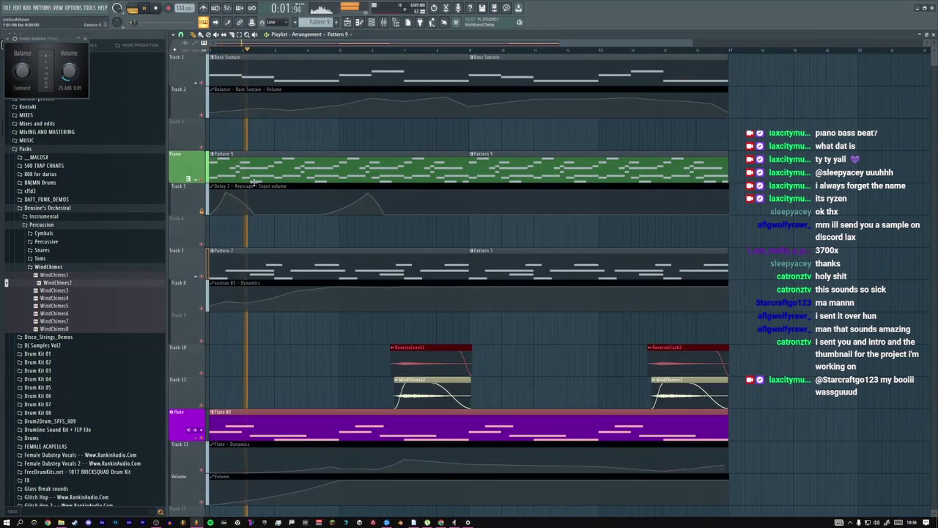
pyautogui.moveTo(728, 187); pyautogui.dragTo(467, 190)
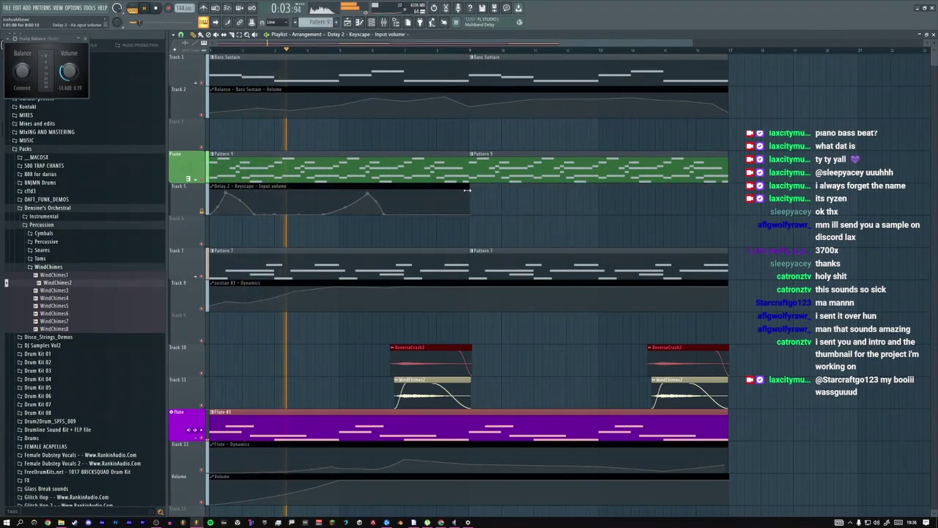
# Place a copy of the Delay 2 Keyscape input volume automation clip at bar 9 on the same track
pyautogui.rightClick(470, 189)
pyautogui.click(482, 230)
pyautogui.rightClick(472, 202)
pyautogui.click(249, 184)
pyautogui.moveTo(218, 184); pyautogui.dragTo(480, 189)
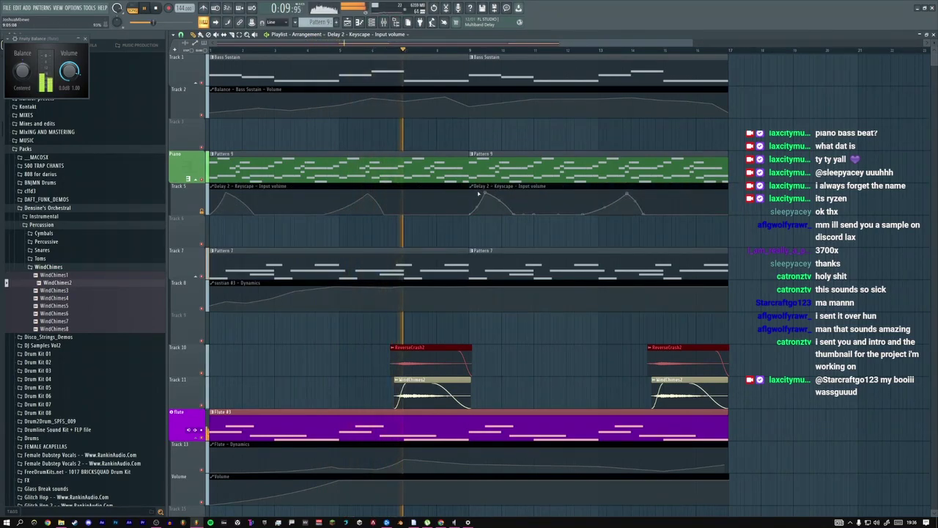
# Open the Piano track's Pattern 9 notes and replace the bar 7 notes with a duplicate of the bar 6 notes
pyautogui.doubleClick(385, 172)
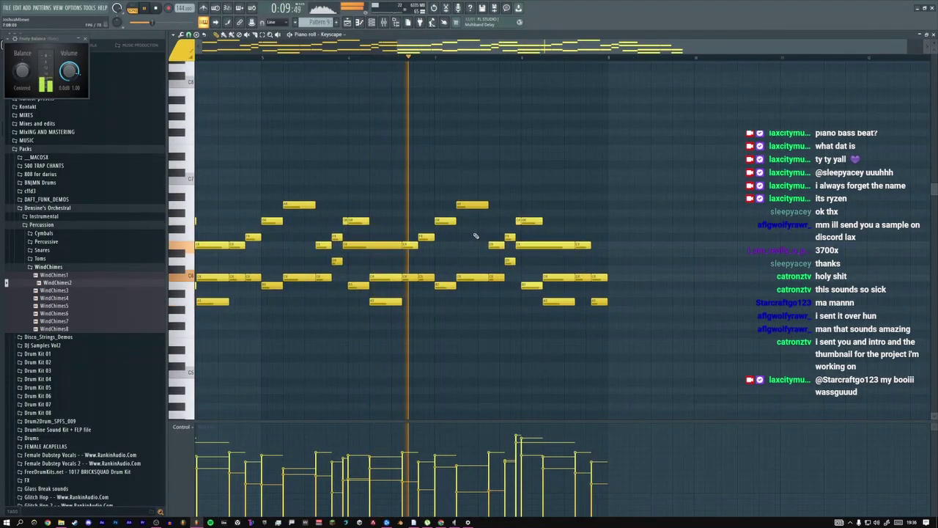
pyautogui.moveTo(447, 202); pyautogui.dragTo(509, 294)
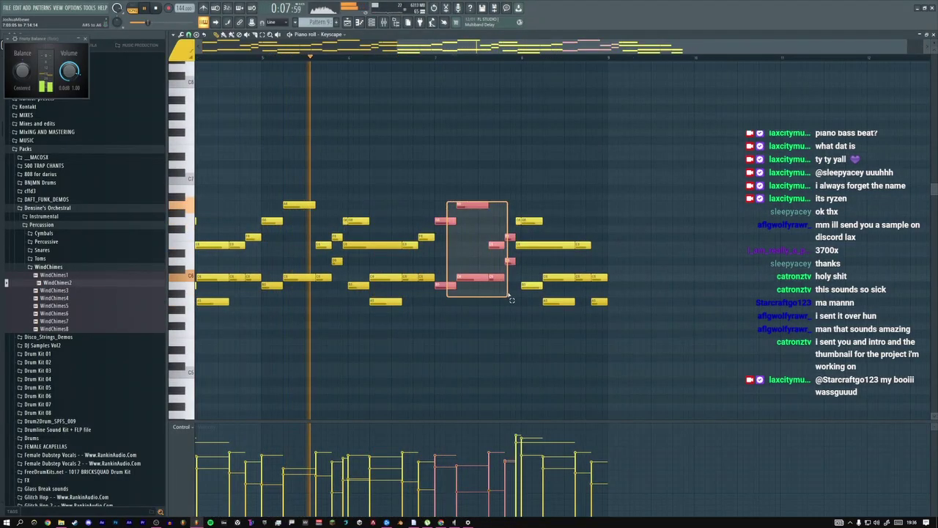
pyautogui.press('Delete')
pyautogui.moveTo(362, 215); pyautogui.dragTo(445, 326)
pyautogui.hotkey('ctrl', 'b')
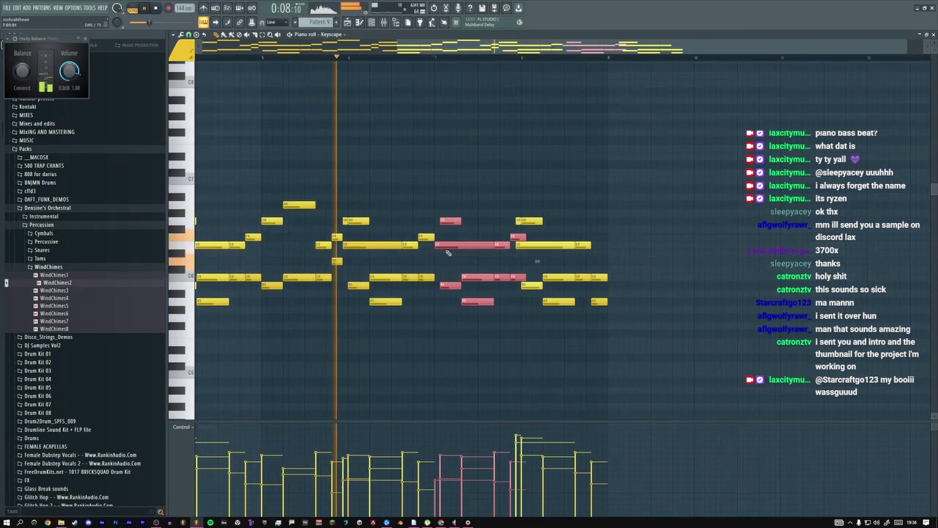
# Shift the duplicated bar 7 notes slightly earlier to match the timing of bar 6, and deselect them
pyautogui.hotkey('ctrl', 'd')
pyautogui.moveTo(518, 235); pyautogui.dragTo(522, 280)
pyautogui.moveTo(444, 217); pyautogui.dragTo(496, 310)
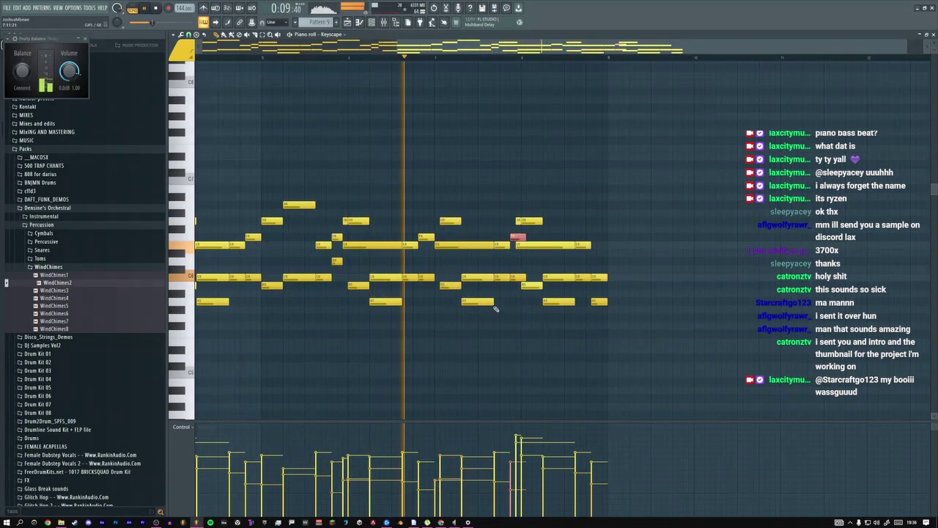
pyautogui.hotkey('ctrl', 'z')
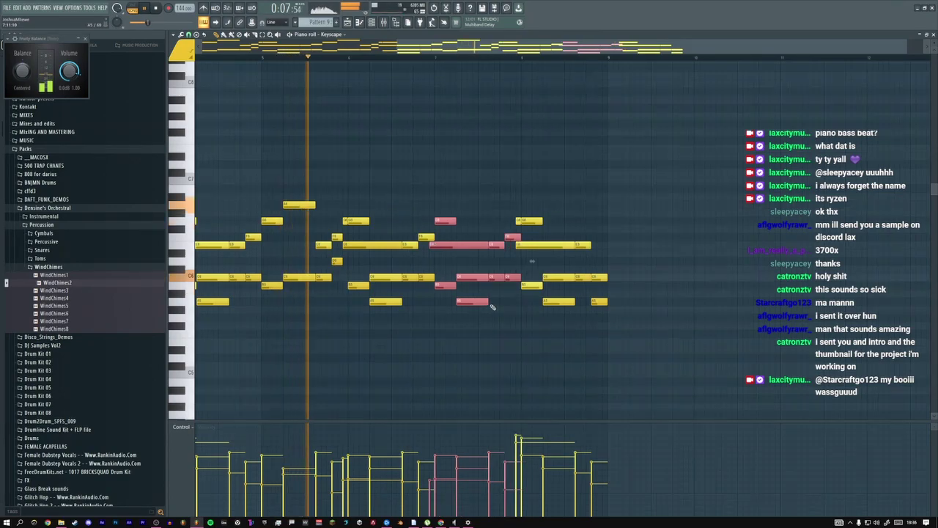
pyautogui.click(454, 257)
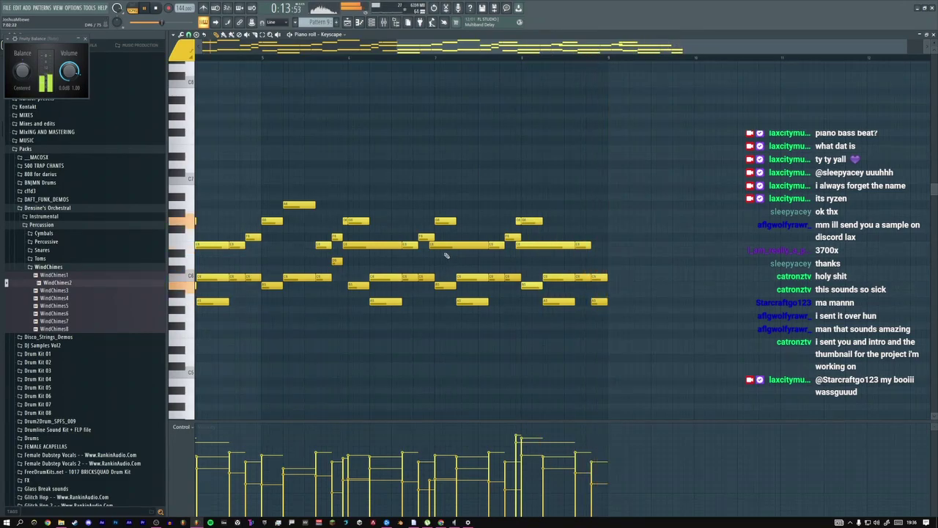
# Slightly lower the velocity of the G6 note at the start of bar 2 and add a short A5 note at that bar's end
pyautogui.scroll(-1, 411, 220)
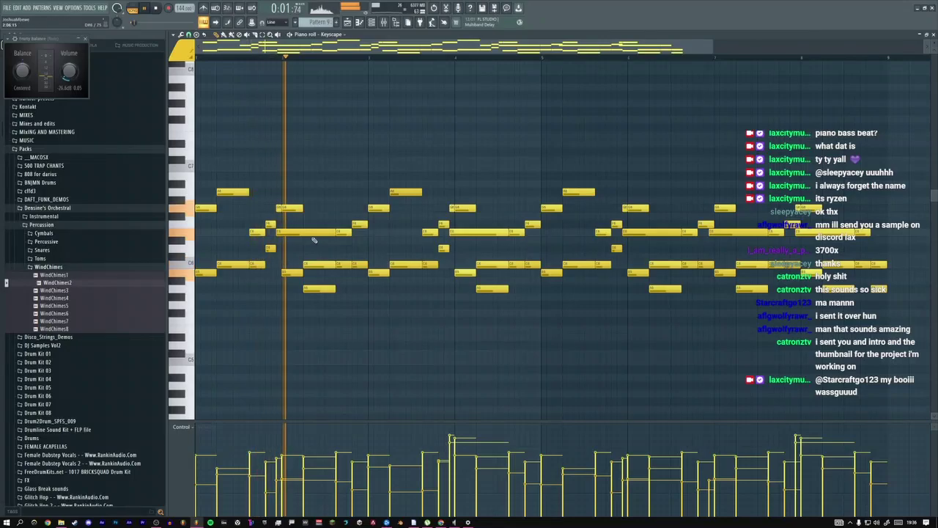
pyautogui.click(293, 207)
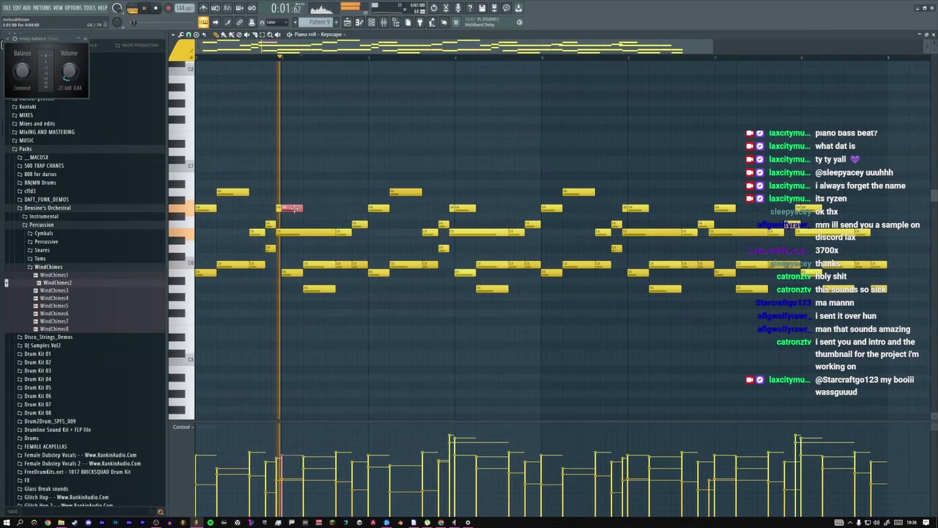
pyautogui.scroll(-3, 300, 220)
pyautogui.scroll(3, 300, 216)
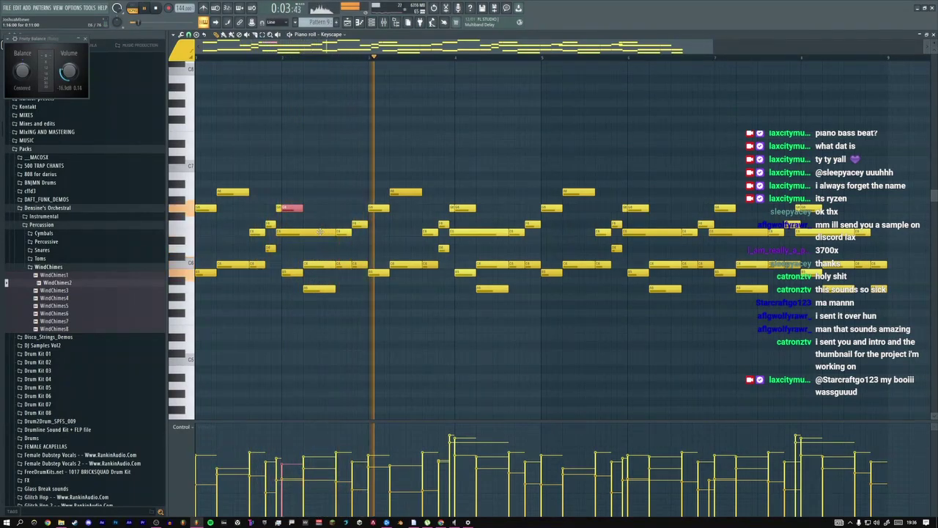
pyautogui.click(359, 224)
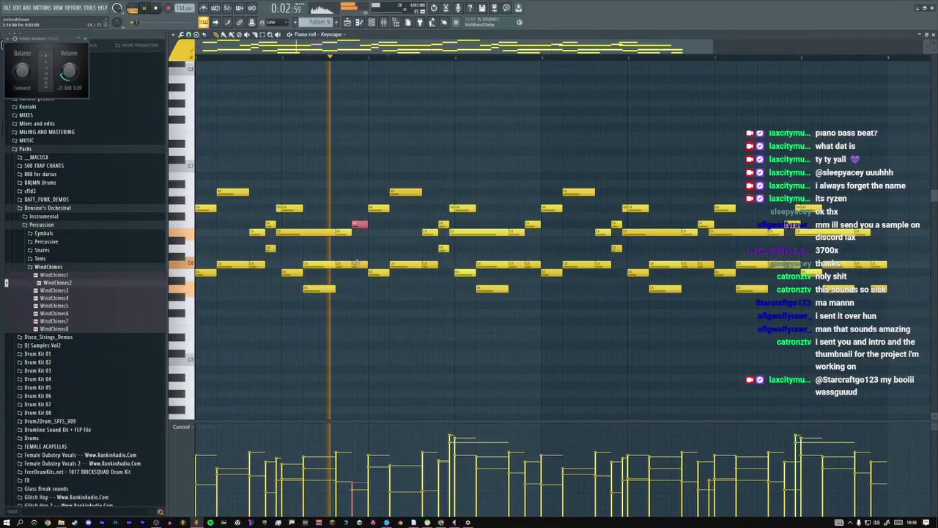
pyautogui.click(357, 288)
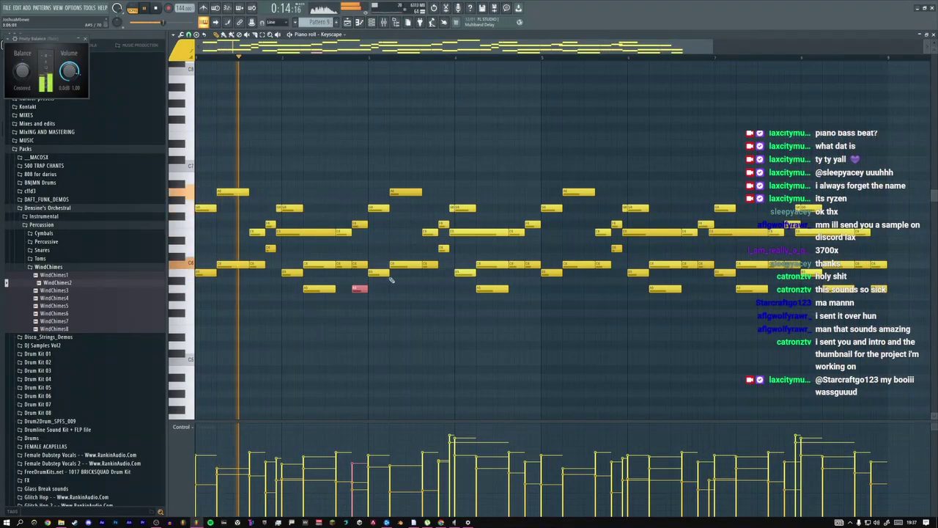
# Switch to the OBS stream chat, reply "where/" and "?" to the viewer's intro and thumbnail message, and return to the FL Studio playlist
pyautogui.press('F5')
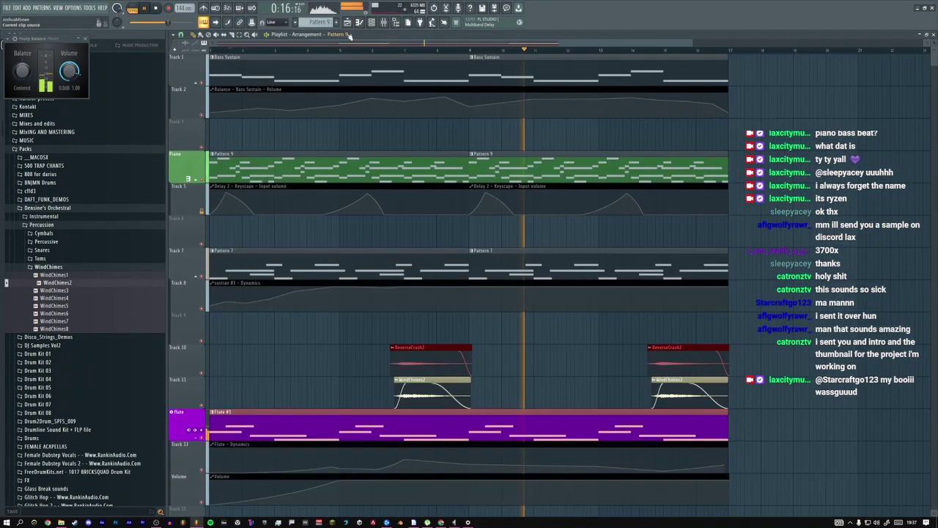
pyautogui.press('super+Tab')
pyautogui.click(343, 82)
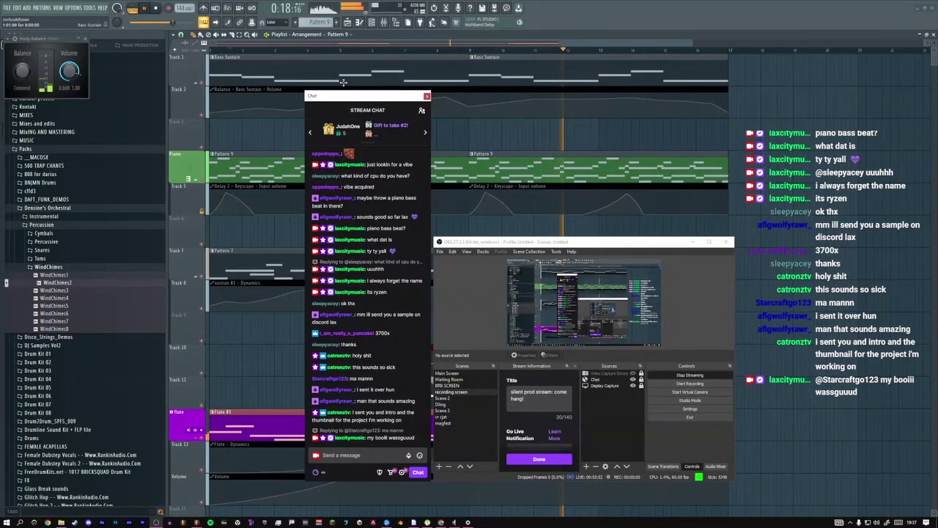
pyautogui.click(420, 408)
pyautogui.write('where')
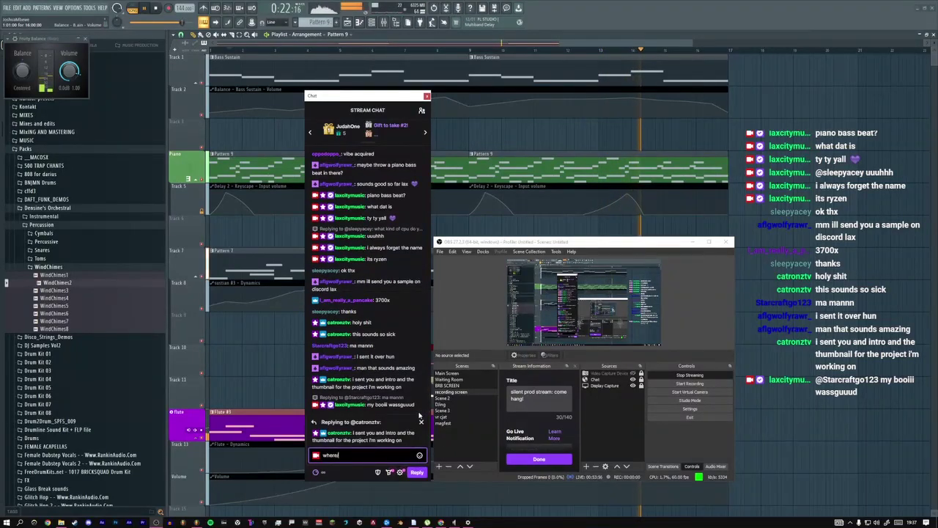
pyautogui.write('/')
pyautogui.press('Return')
pyautogui.write('?')
pyautogui.press('Return')
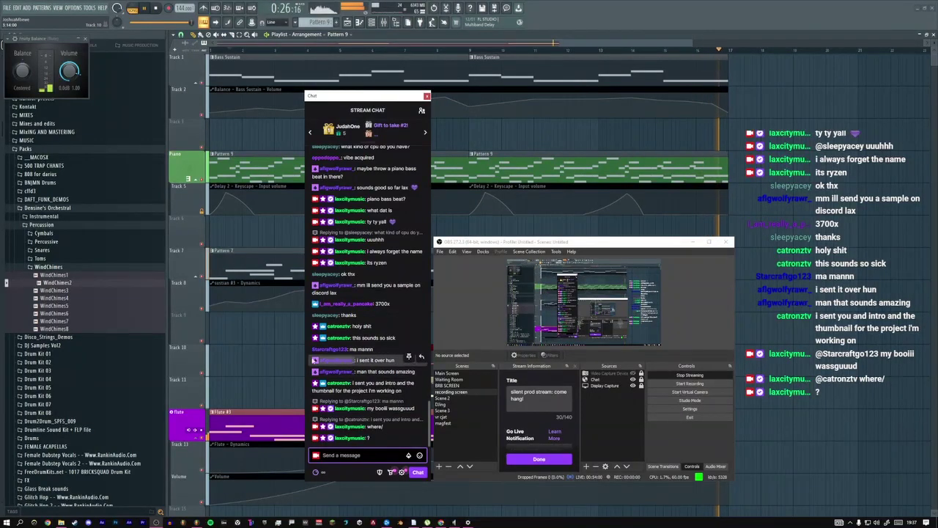
pyautogui.click(270, 350)
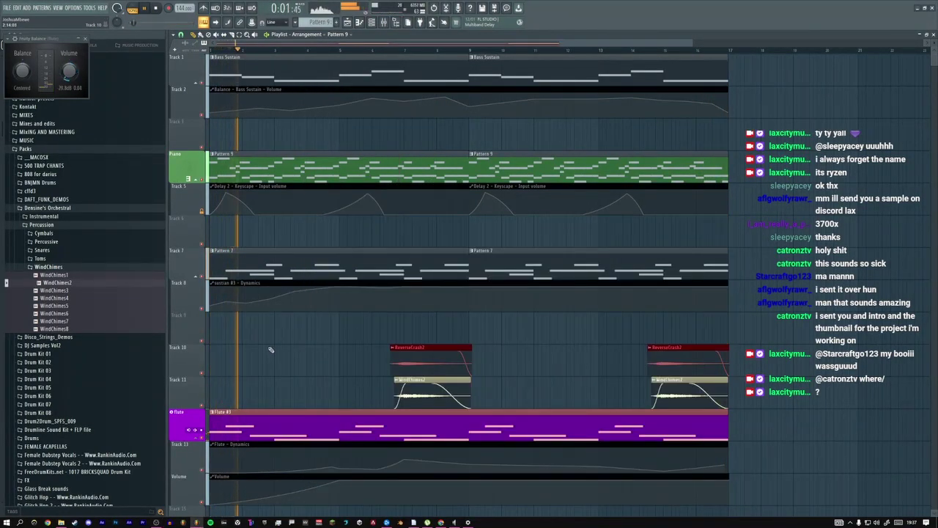
# Close the File Explorer window and switch to Discord
pyautogui.press('super+Tab')
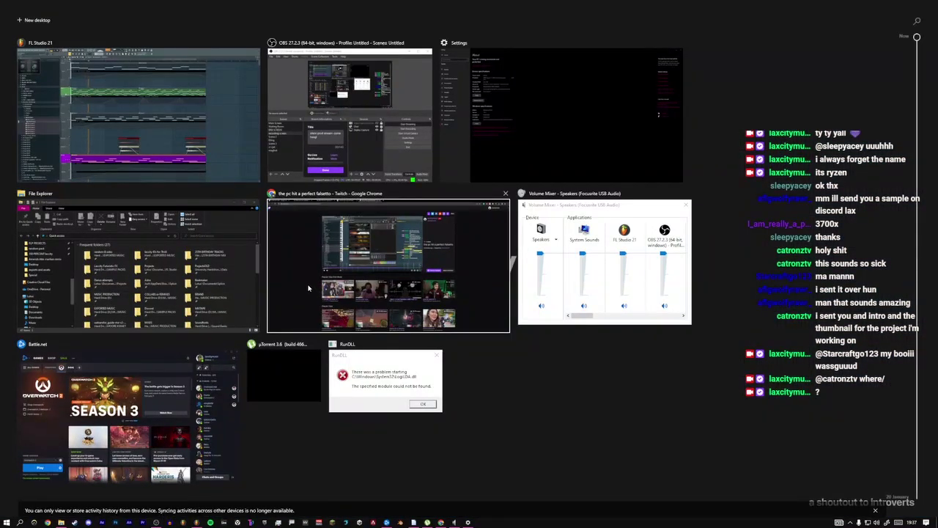
pyautogui.middleClick(220, 307)
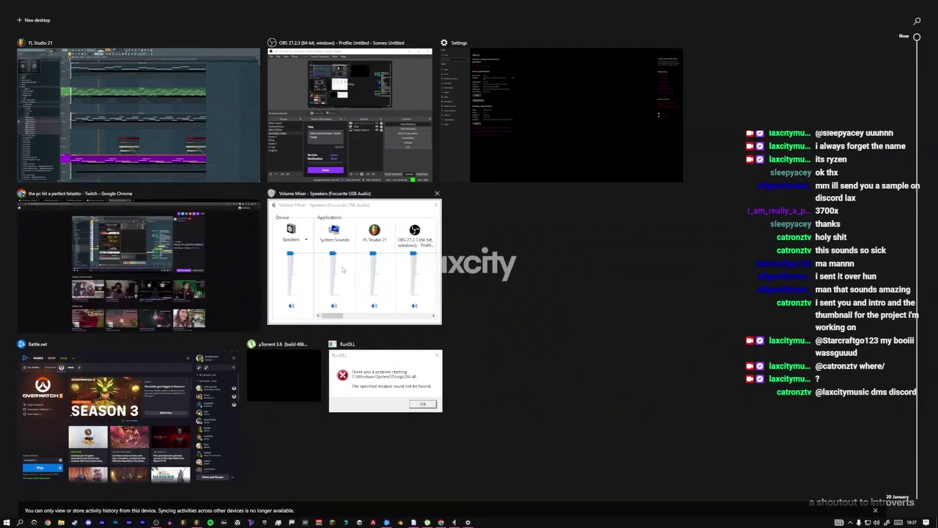
pyautogui.click(88, 522)
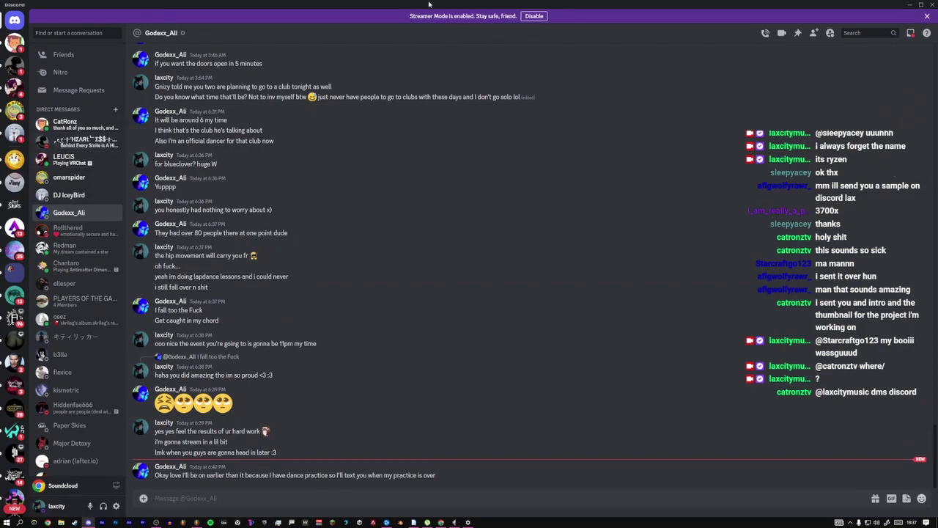
# Minimize Discord and reopen the Keyscape piano roll in FL Studio
pyautogui.press('super+Down')
pyautogui.press('super+Down')
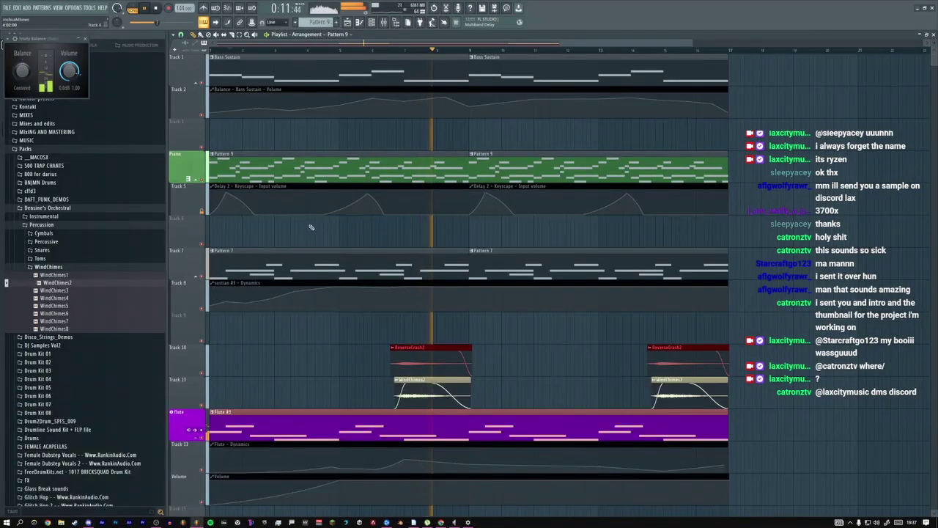
pyautogui.press('F7')
pyautogui.press('super+Tab')
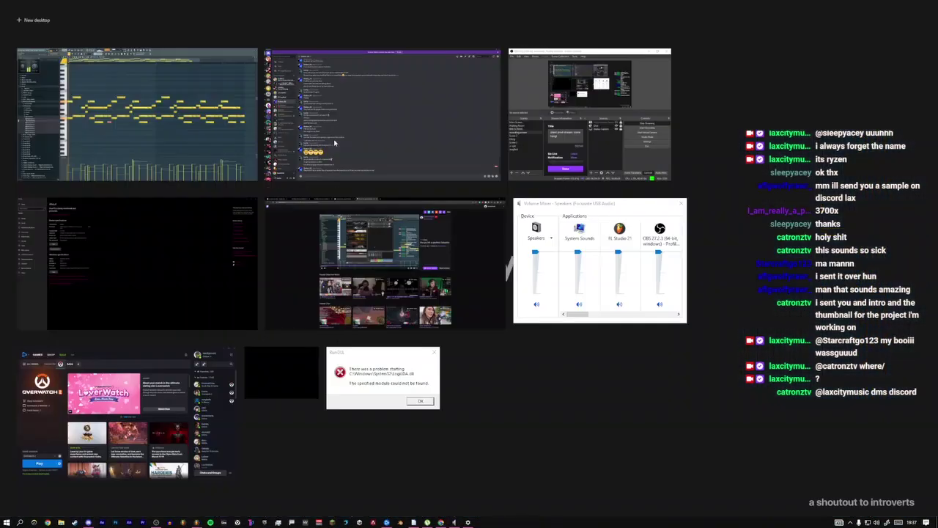
pyautogui.press('Escape')
pyautogui.press('super')
pyautogui.press('super')
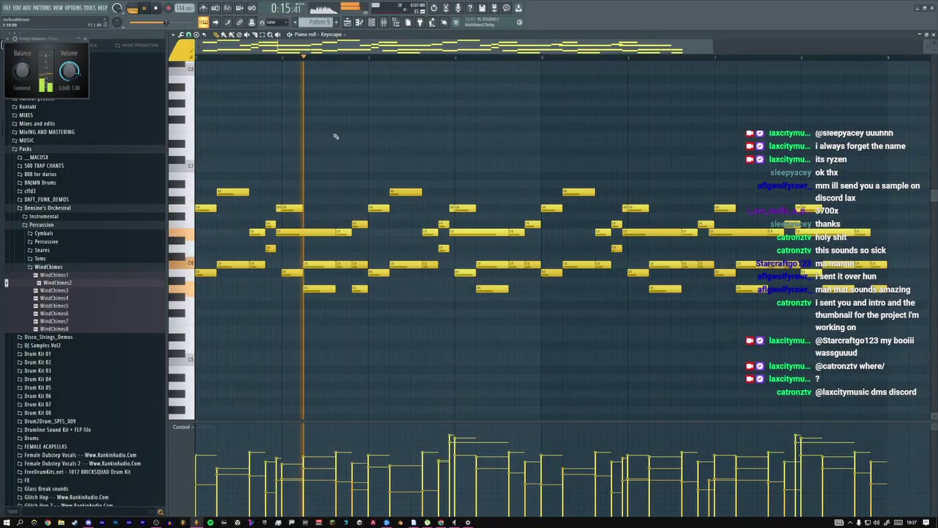
# Switch to the OBS stream chat and post "need to bring my second monitor back", "i dont wanna expose the DMs on stream" and "lol"
pyautogui.press('super+Tab')
pyautogui.click(535, 164)
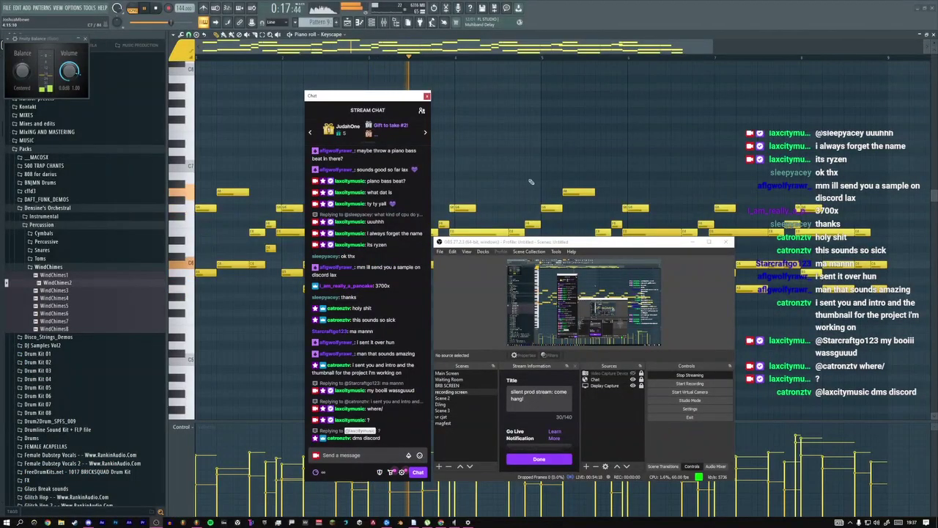
pyautogui.click(359, 454)
pyautogui.write('need to bring my second monitor back')
pyautogui.press('Return')
pyautogui.write('I dont wanna expose the DMs on stream')
pyautogui.press('Return')
pyautogui.write('lol')
pyautogui.press('Return')
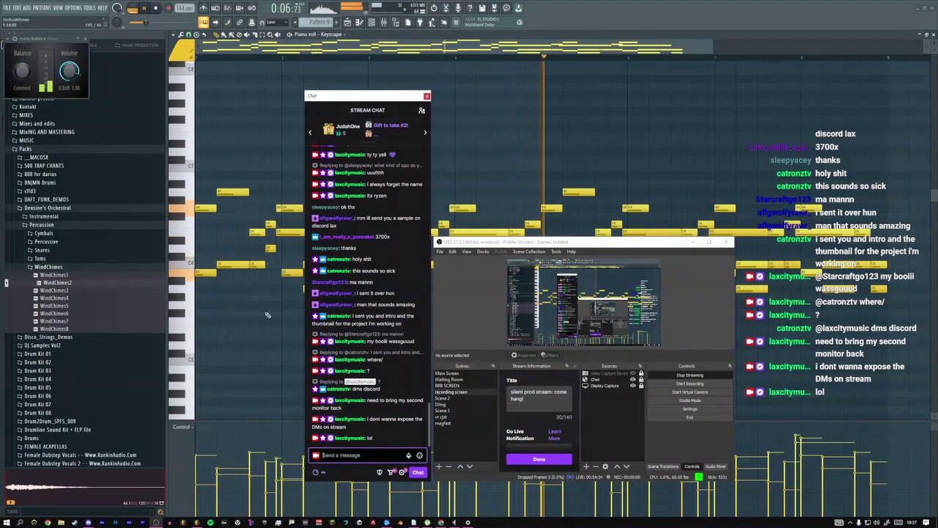
# Switch to Discord, keep its window mostly off screen while opening the viewer's unread direct message, and maximize the window
pyautogui.hotkey('alt', 'Tab')
pyautogui.press('super+Tab')
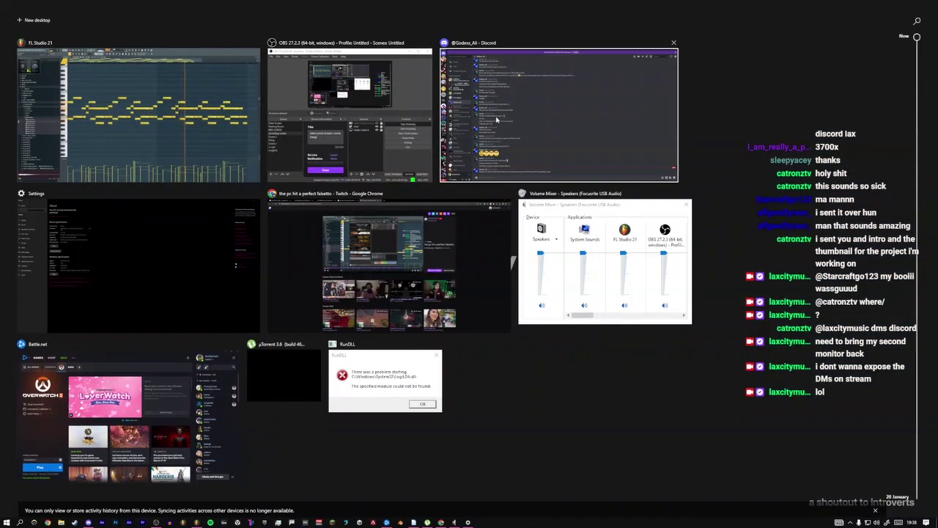
pyautogui.click(496, 119)
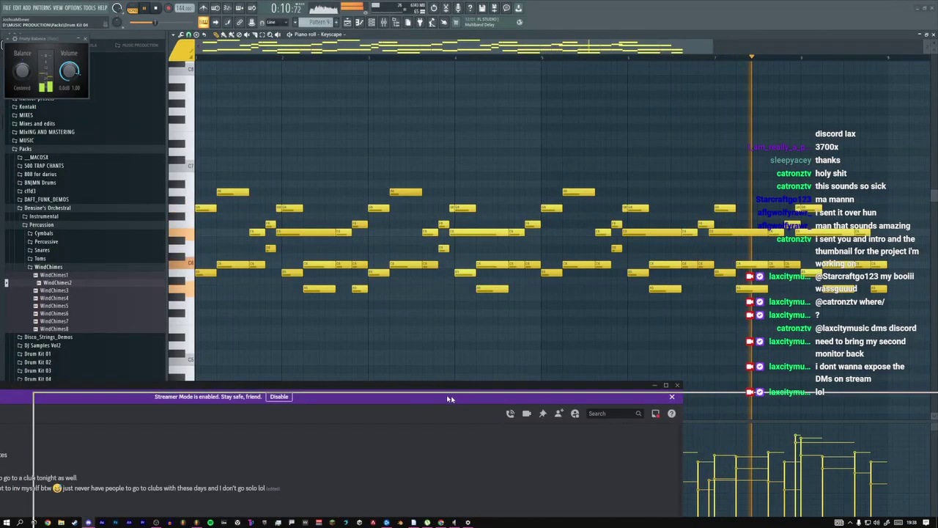
pyautogui.moveTo(434, 397); pyautogui.dragTo(853, 453)
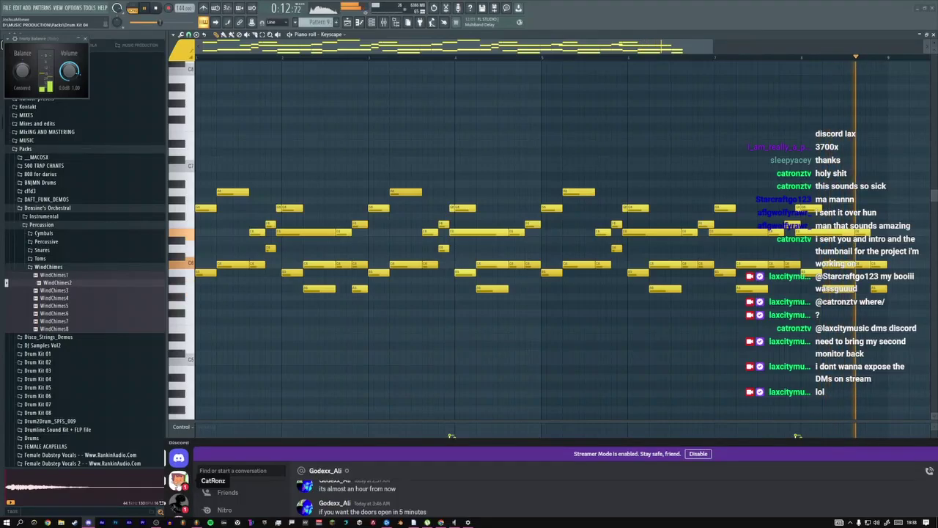
pyautogui.click(179, 480)
pyautogui.moveTo(352, 442); pyautogui.dragTo(262, 284)
pyautogui.moveTo(354, 285); pyautogui.dragTo(312, 2)
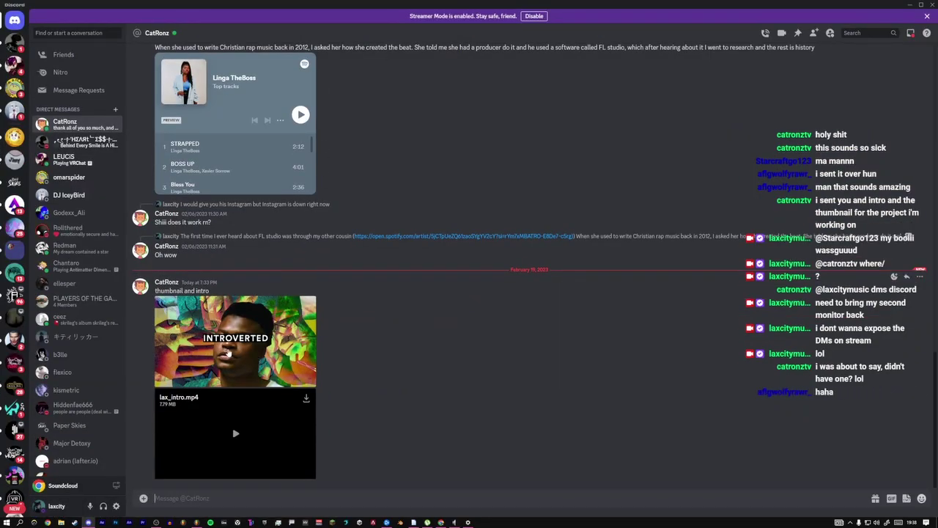
# Switch to FL Studio to stop playback, and return to Discord to watch the lax_intro.mp4 video
pyautogui.press('super+Tab')
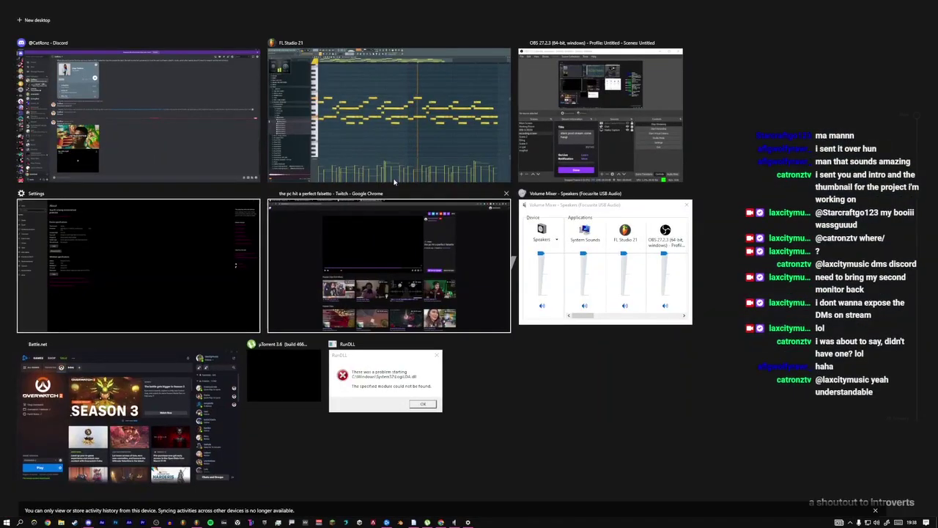
pyautogui.click(373, 162)
pyautogui.press('super+Tab')
pyautogui.click(413, 117)
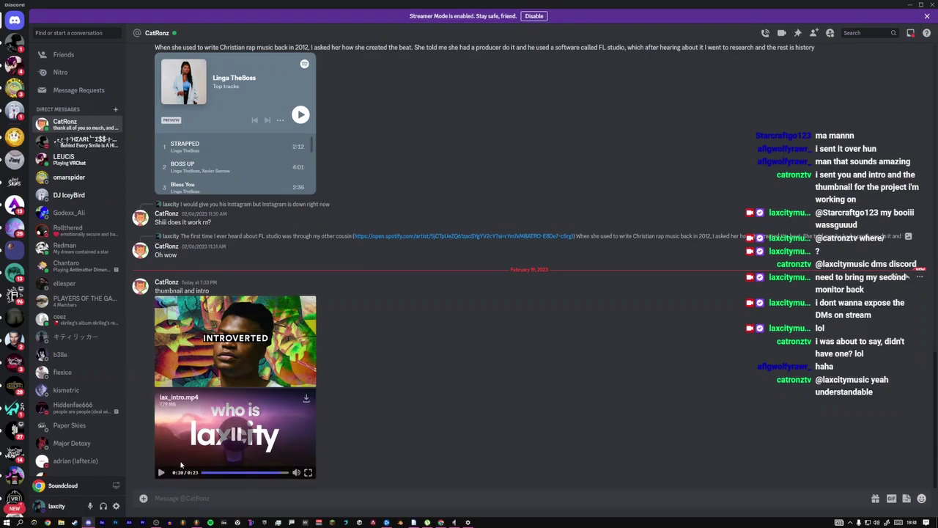
# Switch back through FL Studio to the OBS stream chat and post "HOLY"
pyautogui.click(196, 522)
pyautogui.click(156, 522)
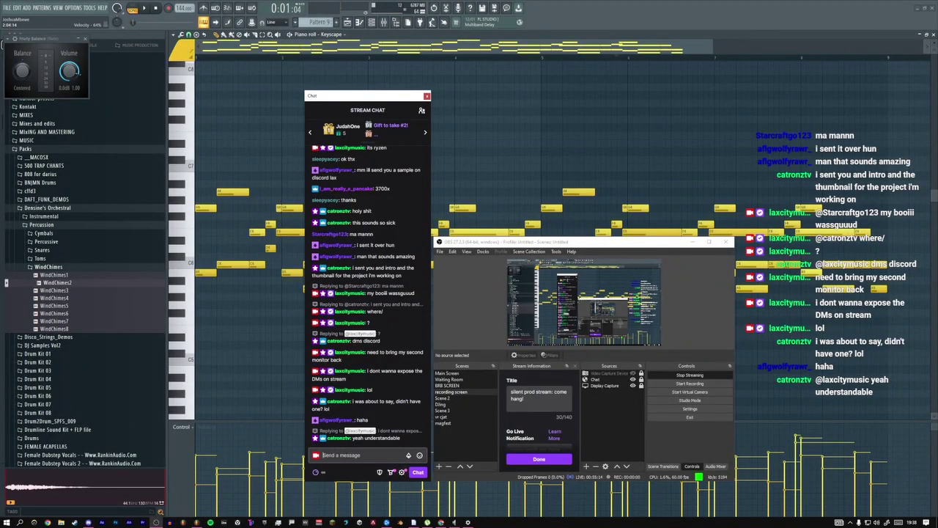
pyautogui.press('Return')
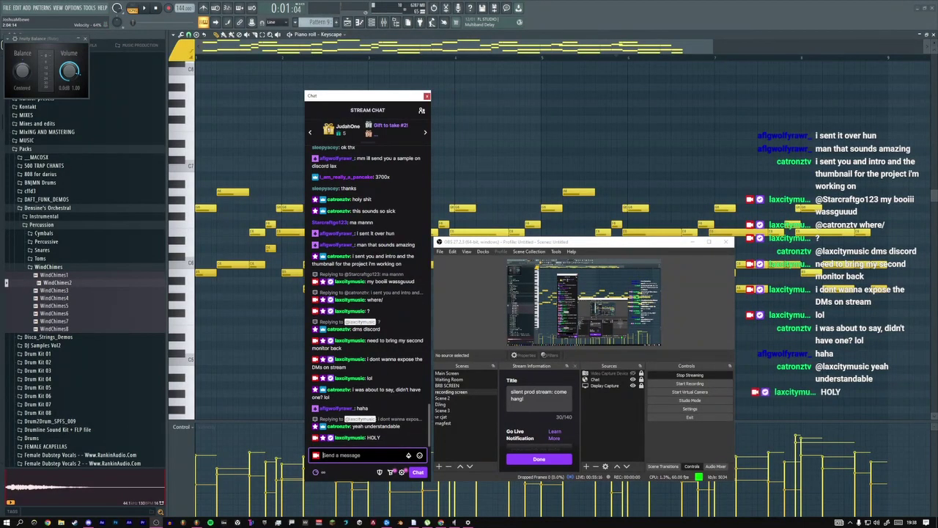
# Post "SHIT", "i forgot i fif half of that stuff ;-;" and the correction "of*" in the stream chat
pyautogui.press('Return')
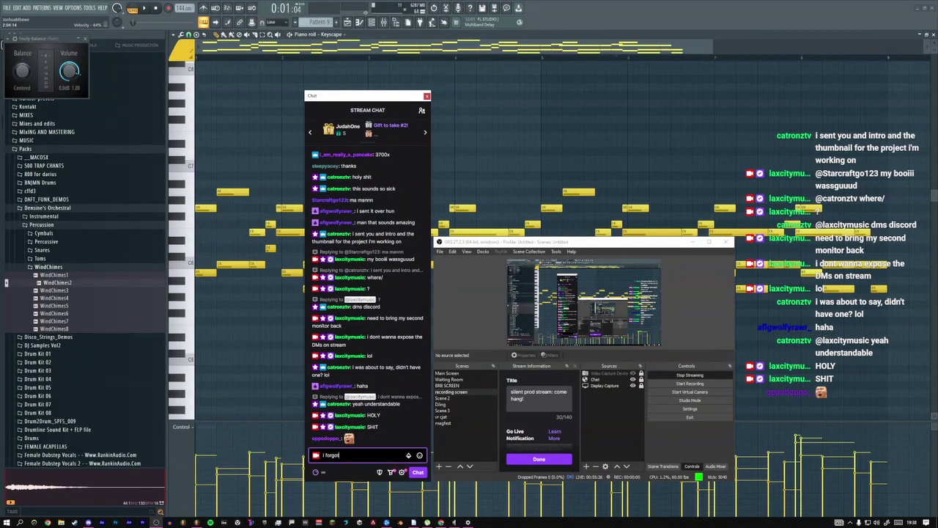
pyautogui.write('half of that stuff')
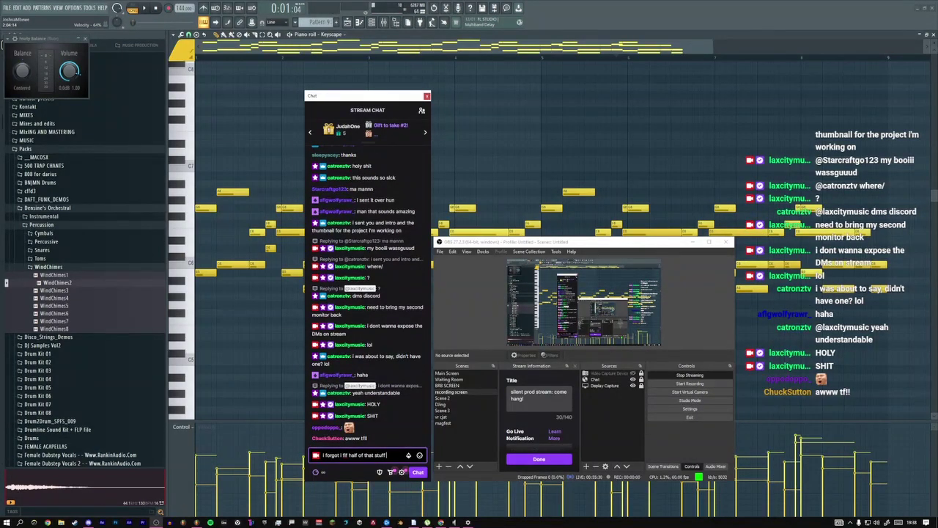
pyautogui.write(' ;-;')
pyautogui.press('Return')
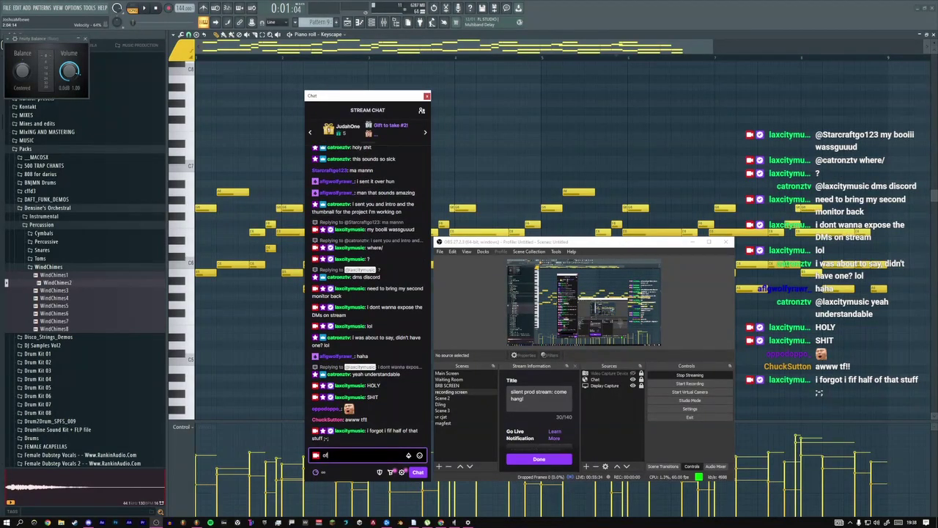
pyautogui.press('Return')
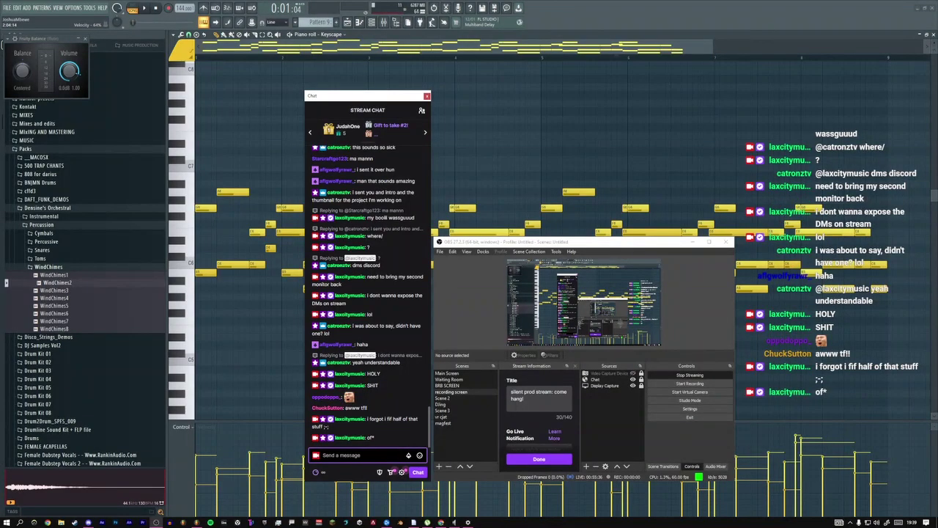
# Post "woerboub" and "im so hyped for the full thing" in the stream chat
pyautogui.write('woerboub')
pyautogui.press('Return')
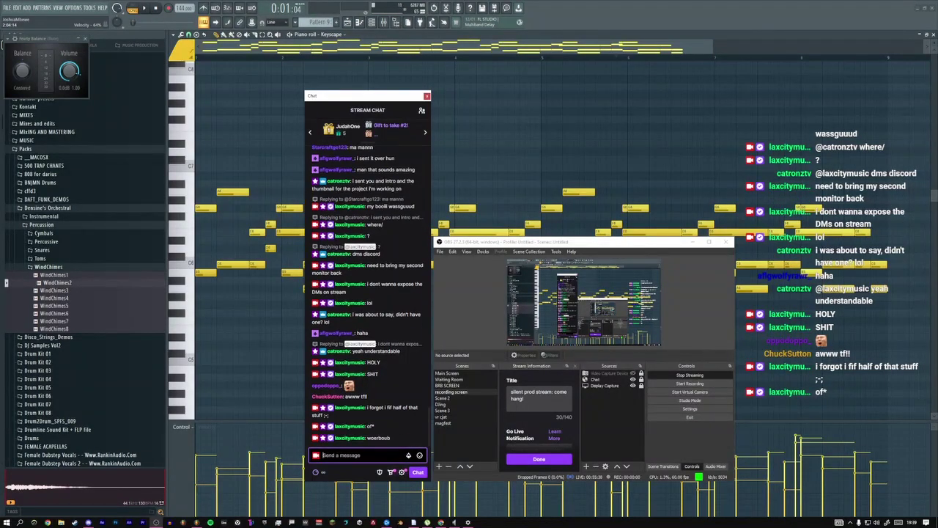
pyautogui.write('im so ')
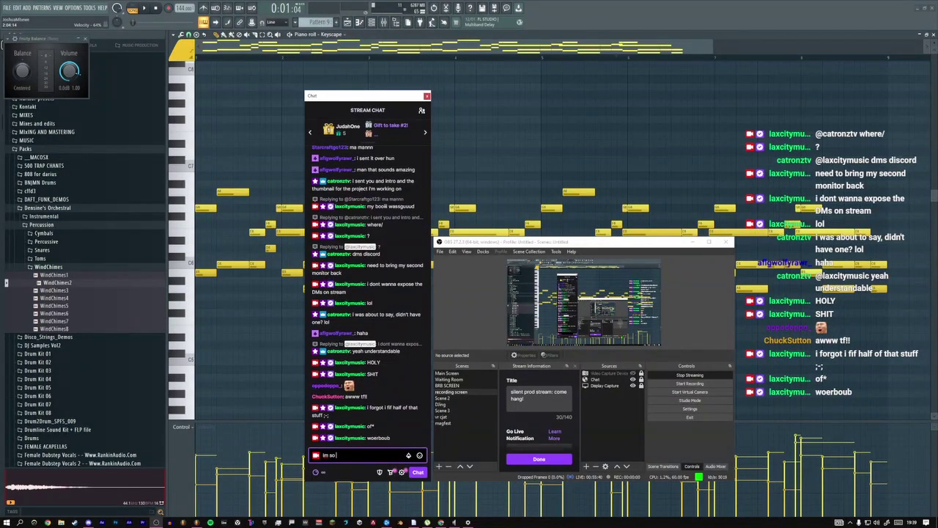
pyautogui.write('hyped for the full')
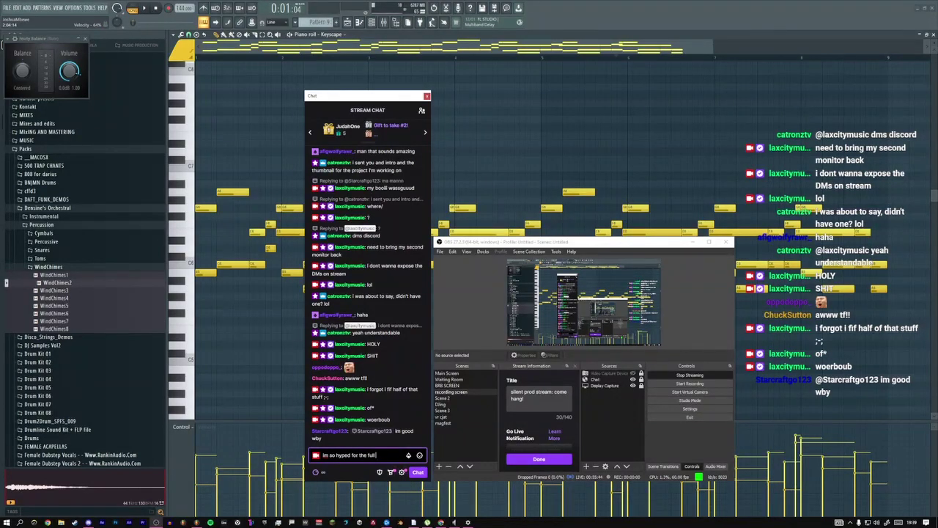
pyautogui.write(' thing')
pyautogui.press('Return')
# Post "omg" and "love the thumbnail too" in the stream chat
pyautogui.write('omg')
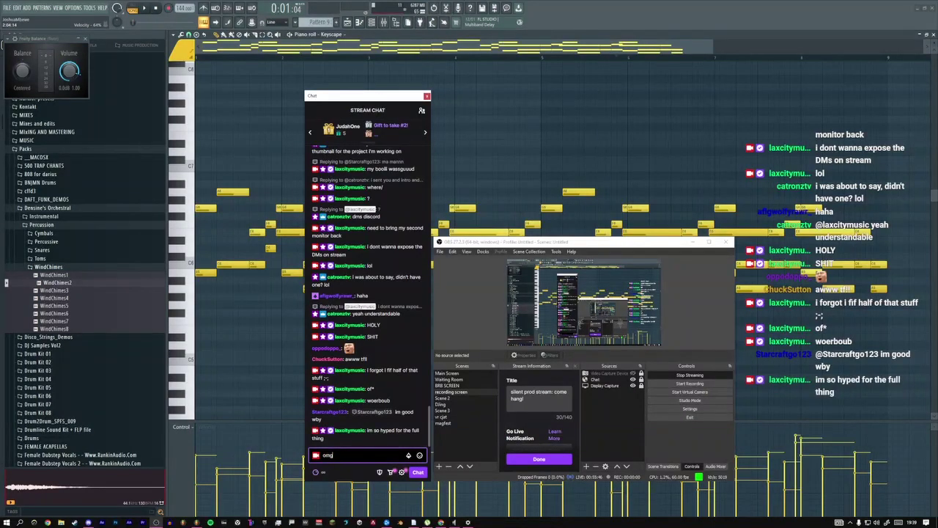
pyautogui.press('Return')
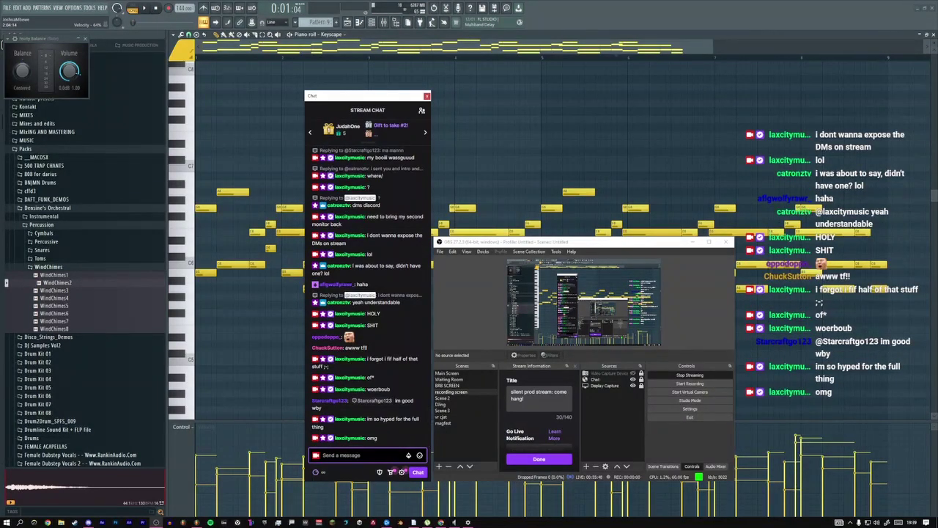
pyautogui.write('(ove the thumbnail too')
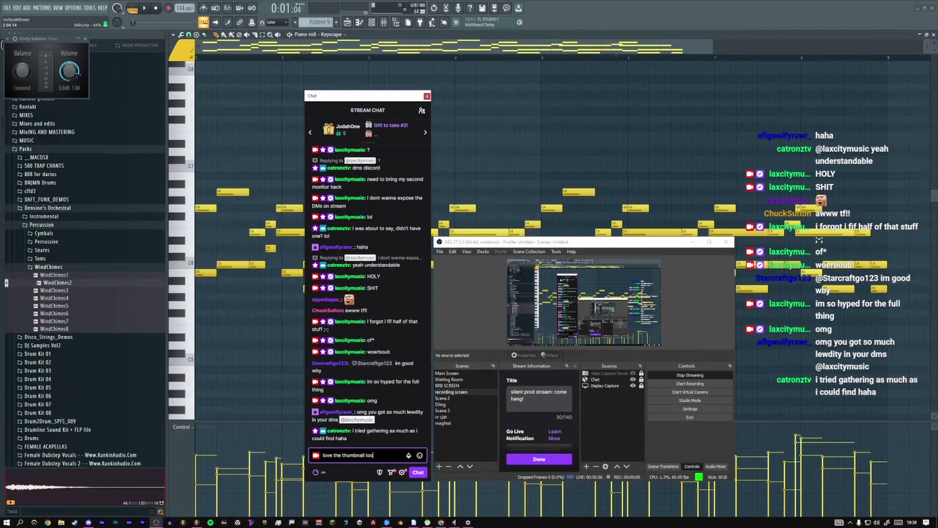
pyautogui.press('Return')
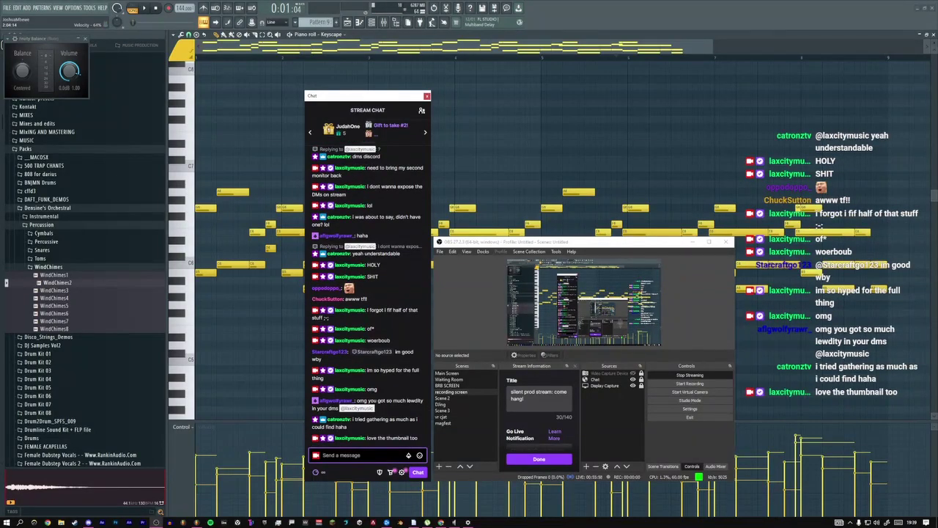
# Reply "im wholesome >.>" to the viewer's message about the DMs, and post "whatchu talkn bout" in the stream chat
pyautogui.scroll(5, 366, 329)
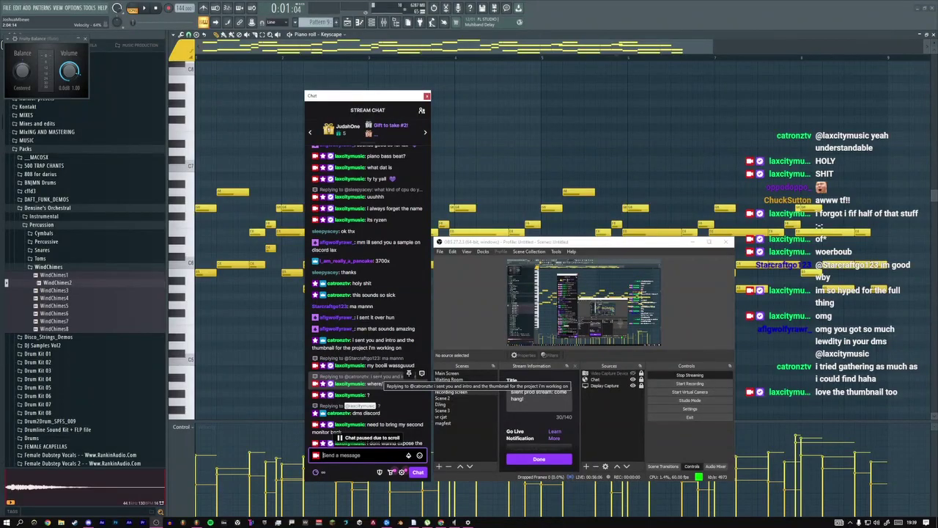
pyautogui.scroll(-10, 388, 377)
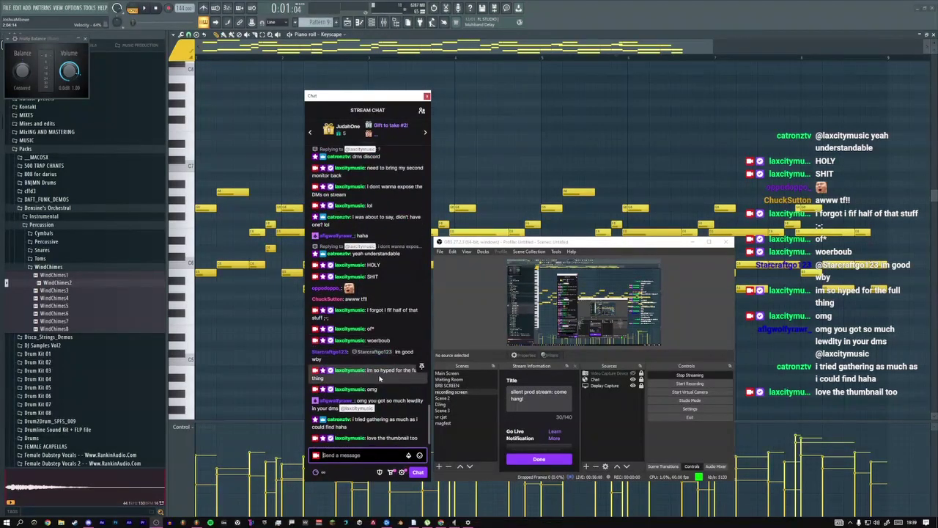
pyautogui.click(323, 455)
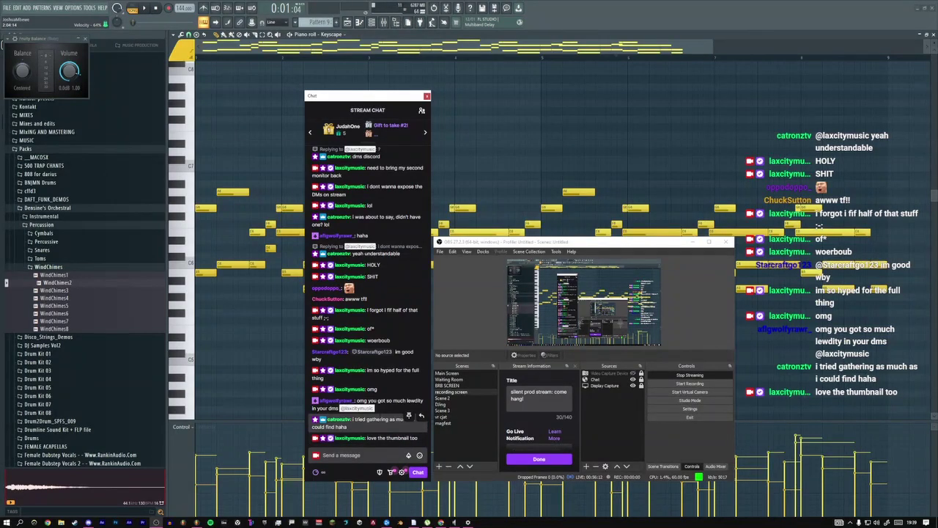
pyautogui.click(421, 397)
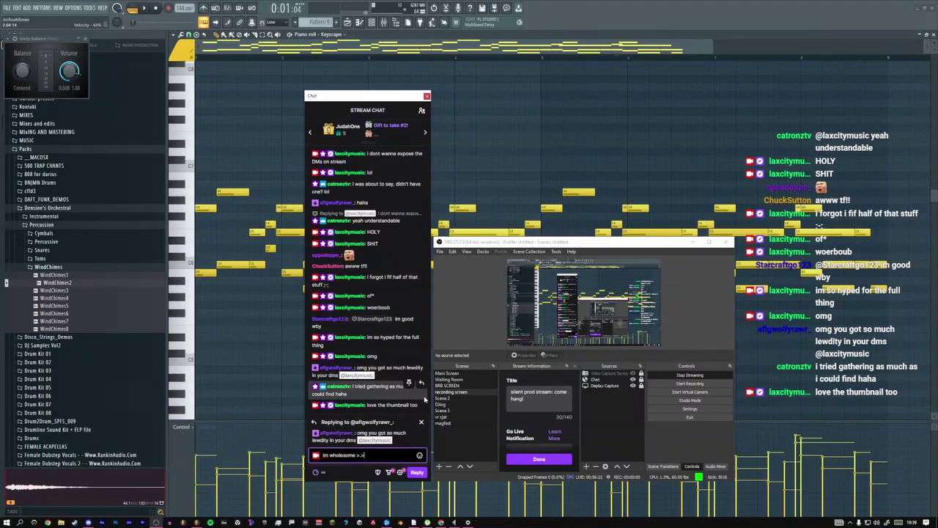
pyautogui.press('Return')
pyautogui.write('what')
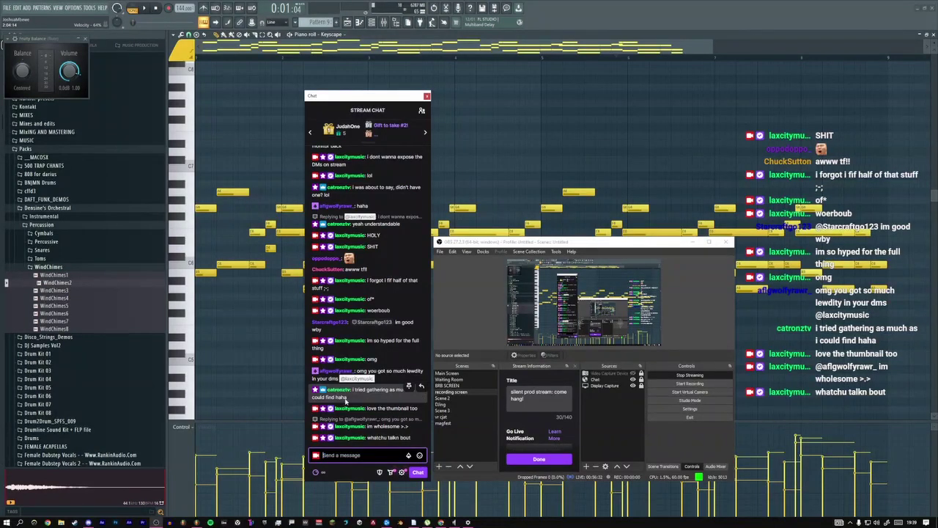
# Switch to FL Studio and play the full arrangement with all playlist tracks in view
pyautogui.click(235, 369)
pyautogui.click(143, 8)
pyautogui.click(156, 8)
pyautogui.press('space')
pyautogui.click(348, 22)
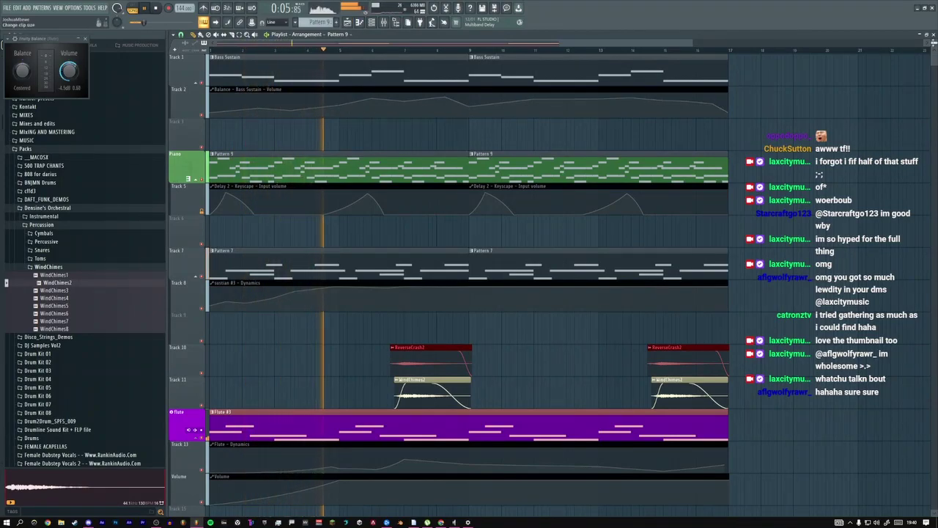
pyautogui.scroll(-3, 932, 42)
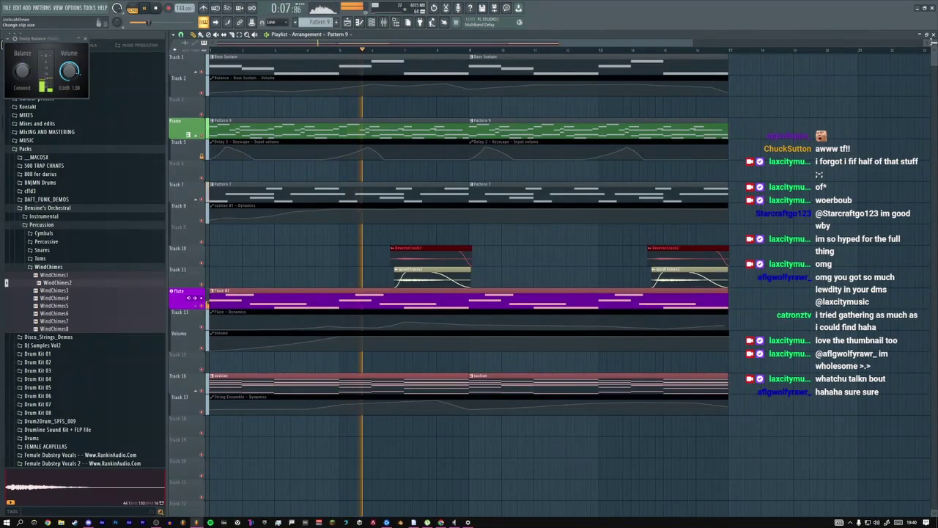
pyautogui.scroll(-1, 699, 40)
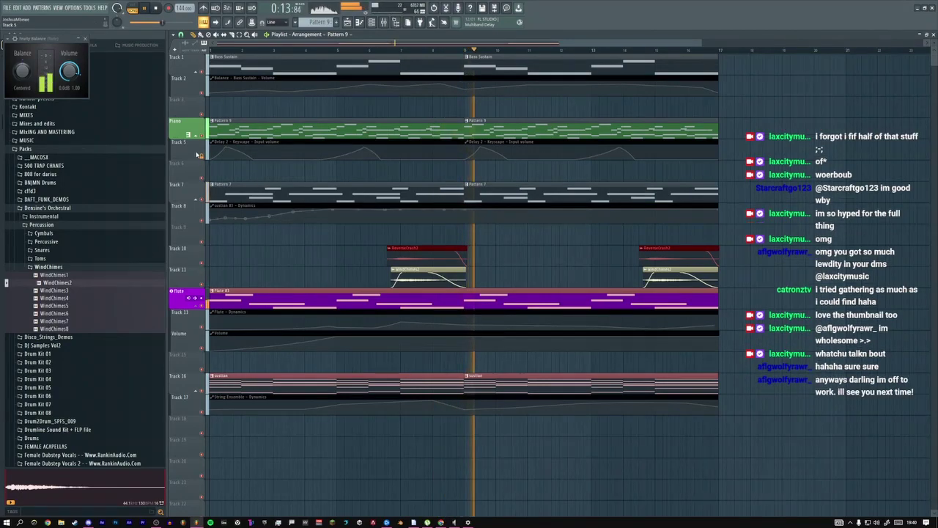
# Make the Volume and sustian #3 Dynamics automation rise more gradually in the playlist, and replay the arrangement
pyautogui.press('F9')
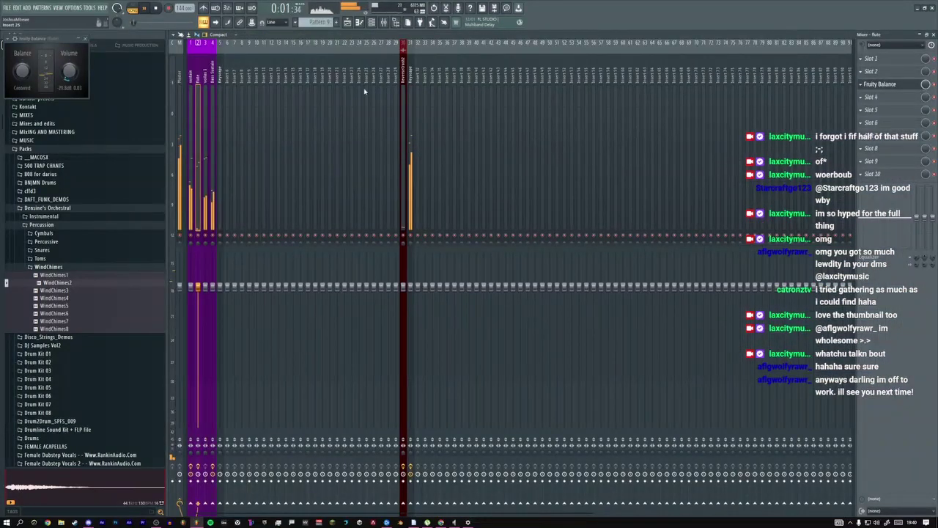
pyautogui.click(349, 22)
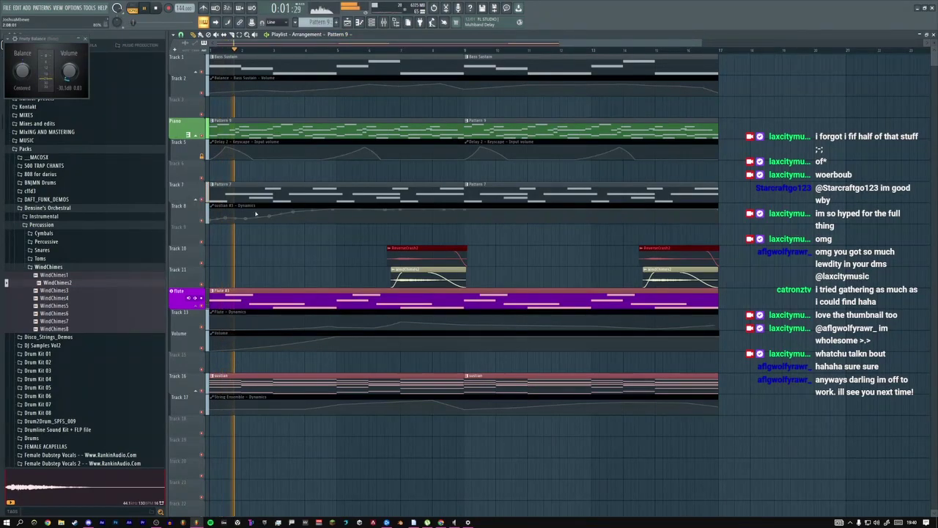
pyautogui.press('space')
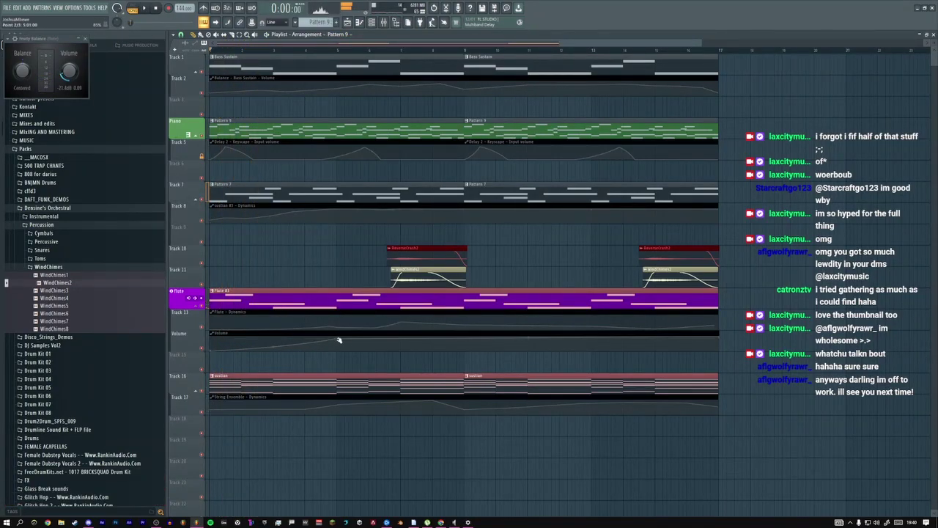
pyautogui.press('space')
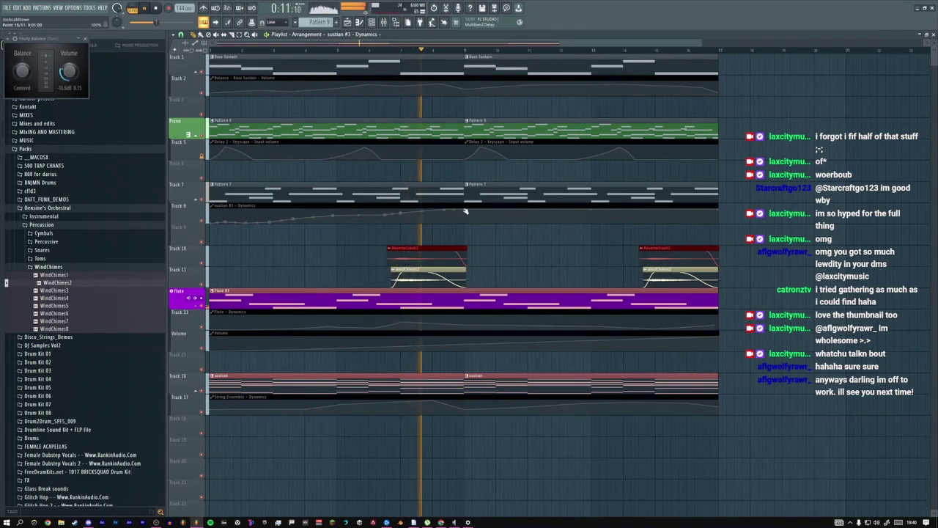
# Switch to the OBS stream chat and post "gl at work!" and "thanks for stopping by :3"
pyautogui.press('super+Tab')
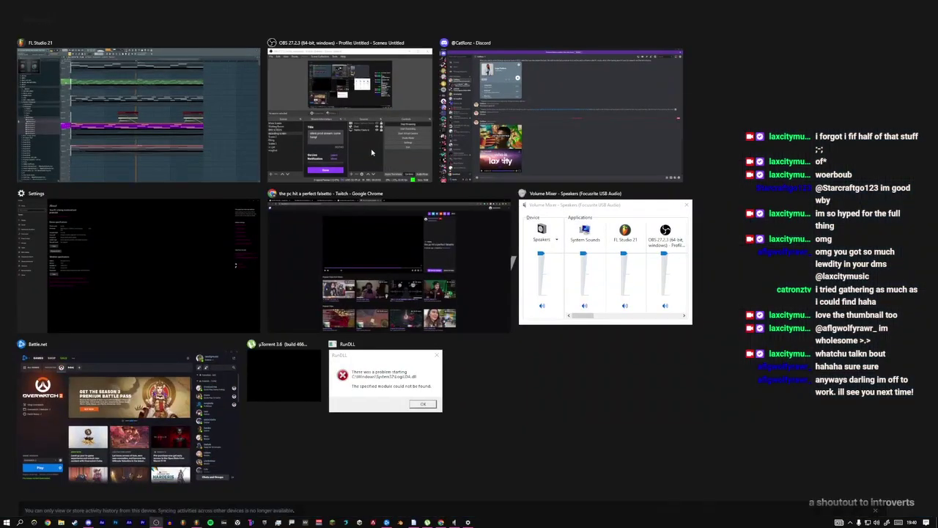
pyautogui.click(372, 92)
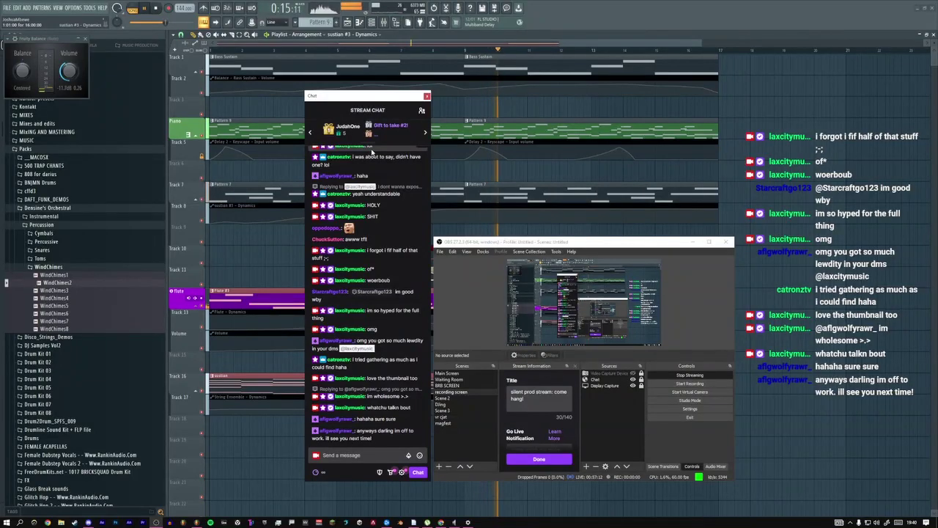
pyautogui.click(344, 455)
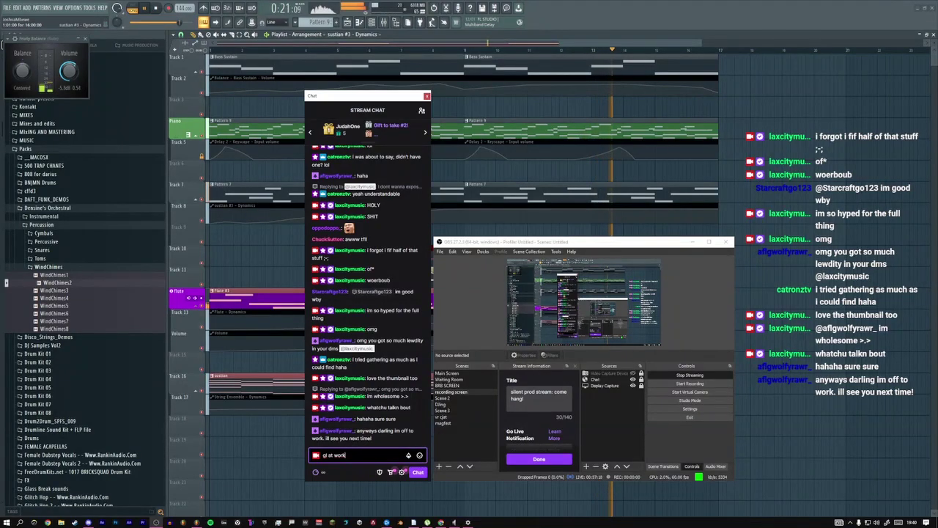
pyautogui.write('gl at work!')
pyautogui.press('Return')
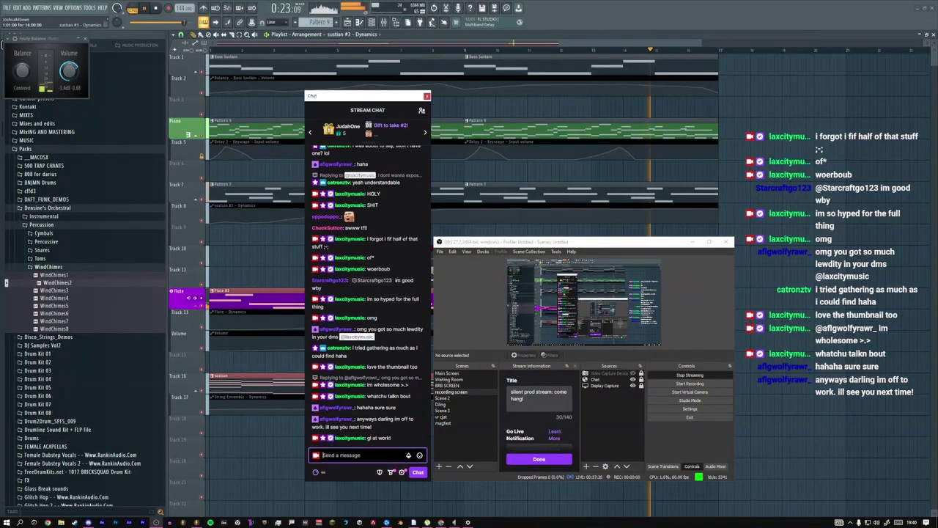
pyautogui.write('thanks for st')
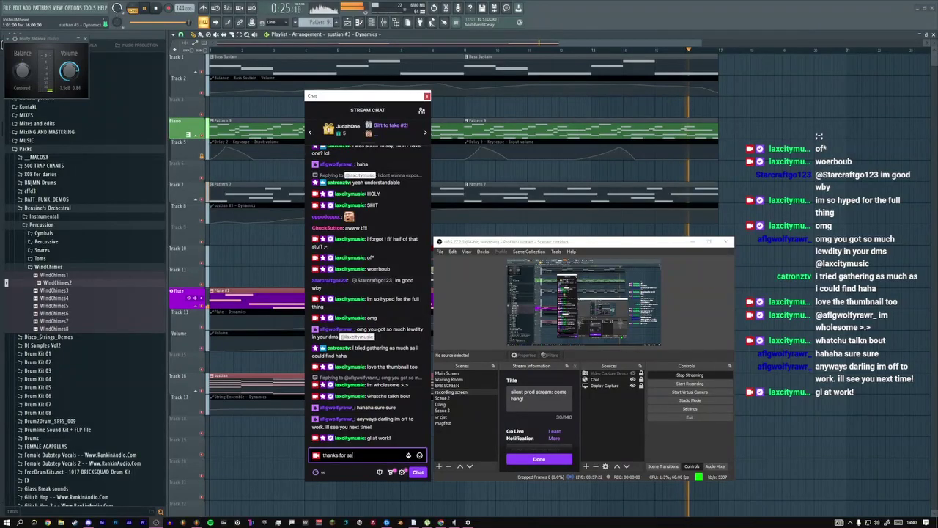
pyautogui.write('opping by :3')
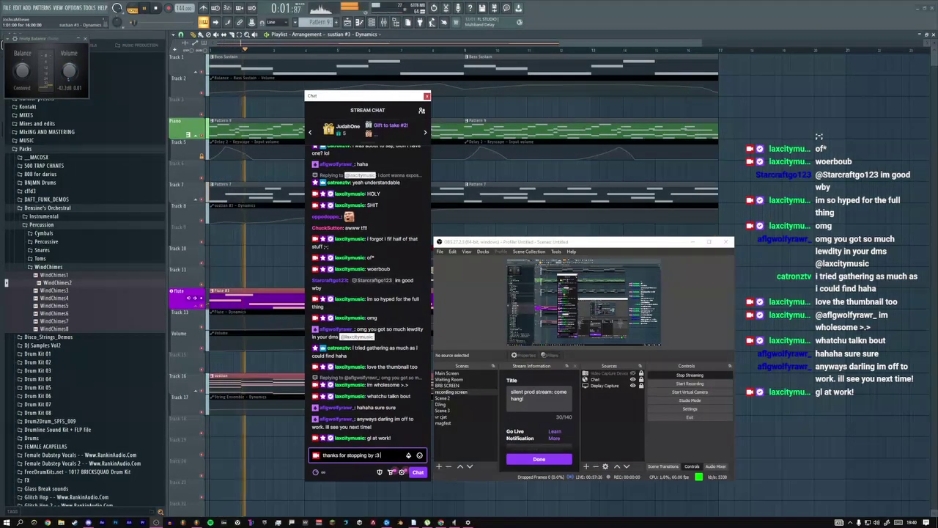
pyautogui.press('Return')
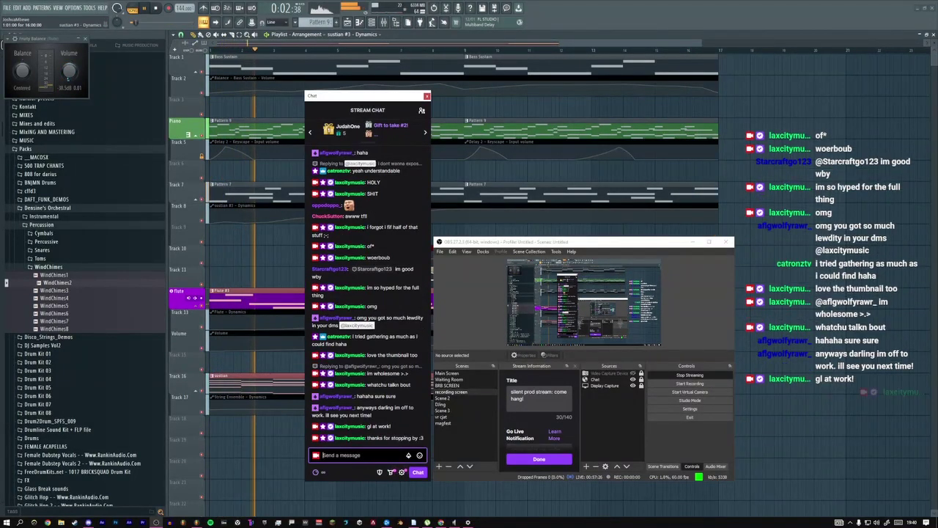
# Switch back to FL Studio, set the Piano track to audio track mode linked to mixer insert 31 Keyscape, and show the mixer
pyautogui.click(287, 362)
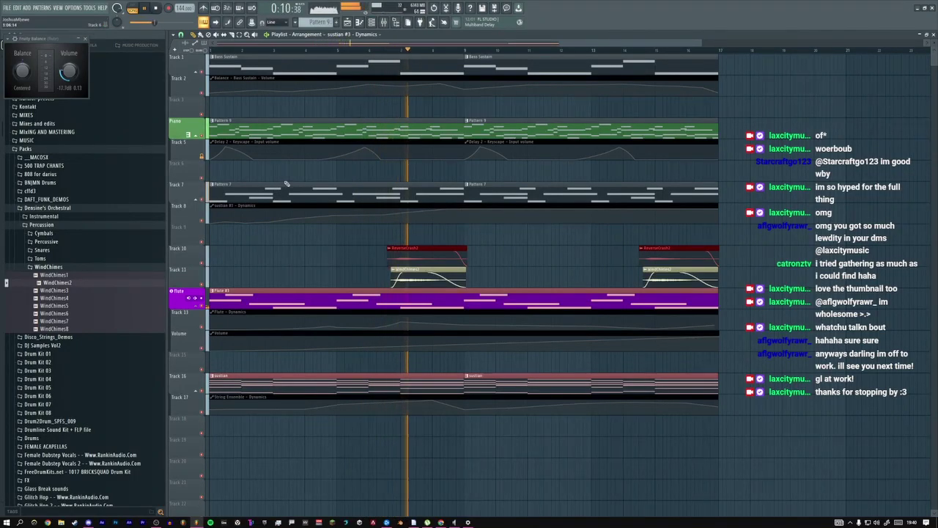
pyautogui.rightClick(184, 127)
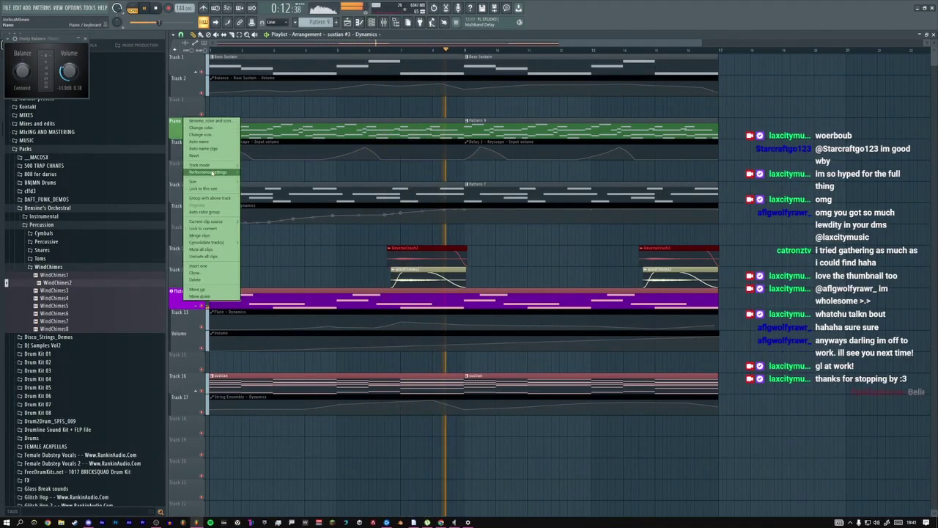
pyautogui.moveTo(213, 166)
pyautogui.moveTo(260, 172)
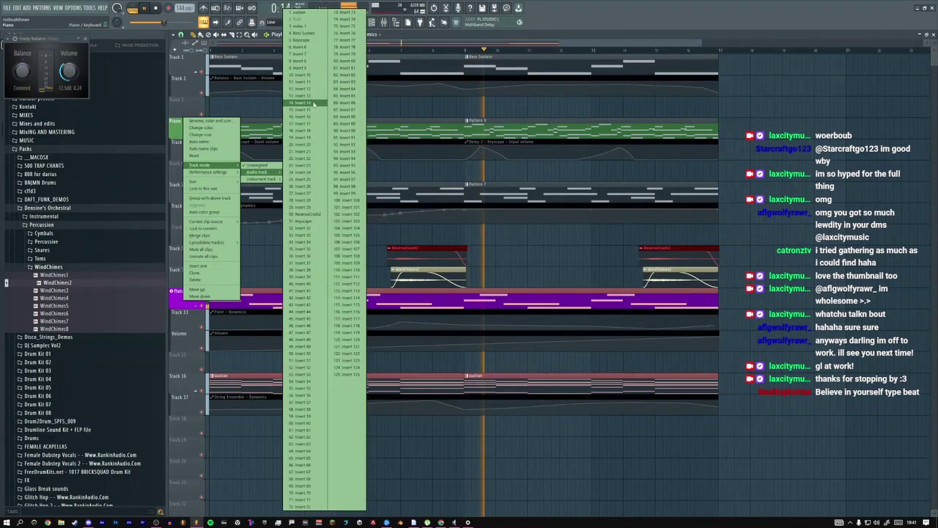
pyautogui.click(300, 220)
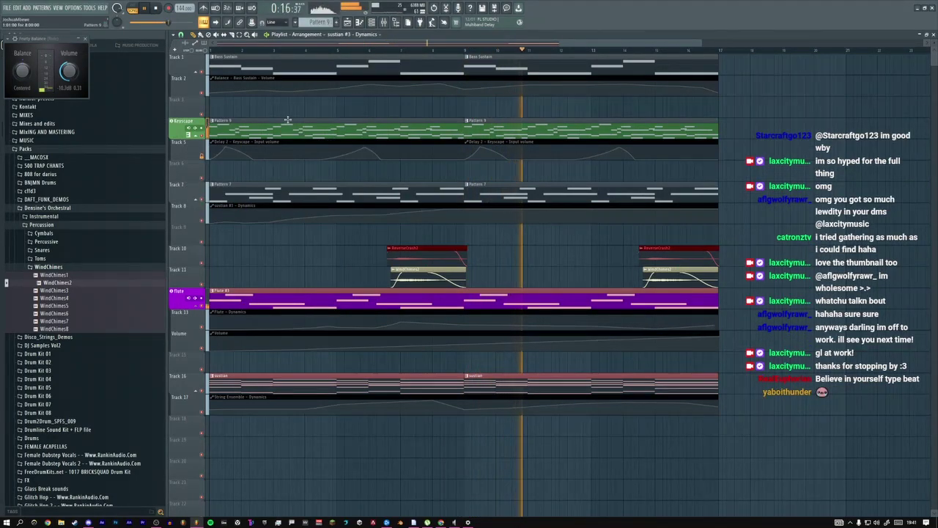
pyautogui.press('F9')
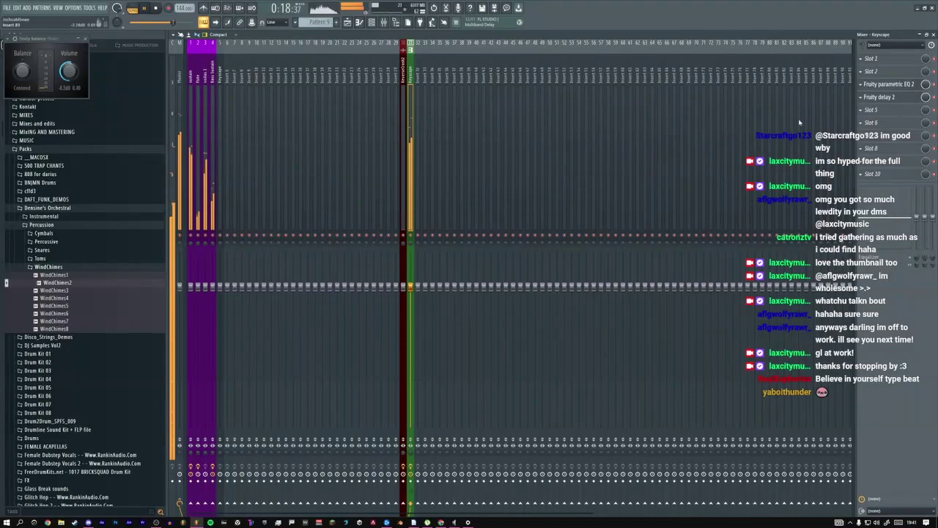
# Add Fruity Balance to the Keyscape insert and create an automation clip for its Volume spanning the sixteen bars below the Delay 2 clip
pyautogui.click(871, 112)
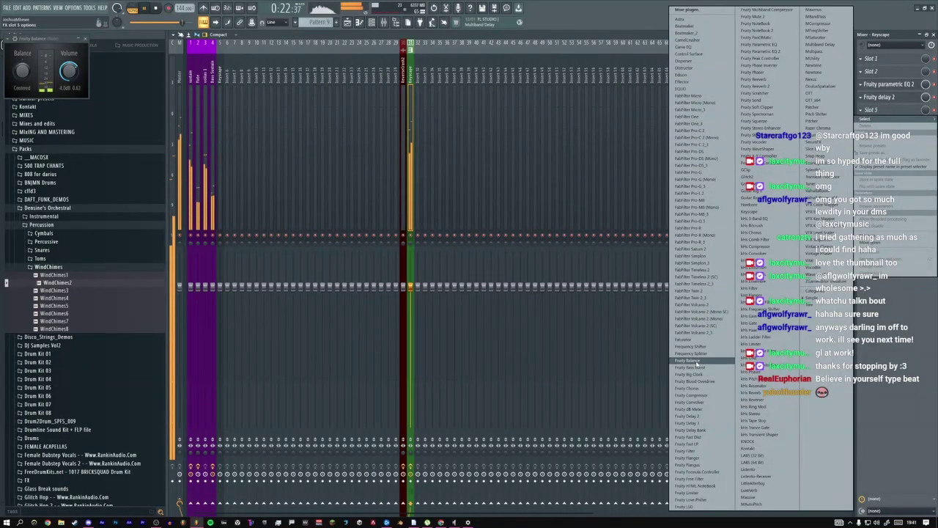
pyautogui.click(692, 360)
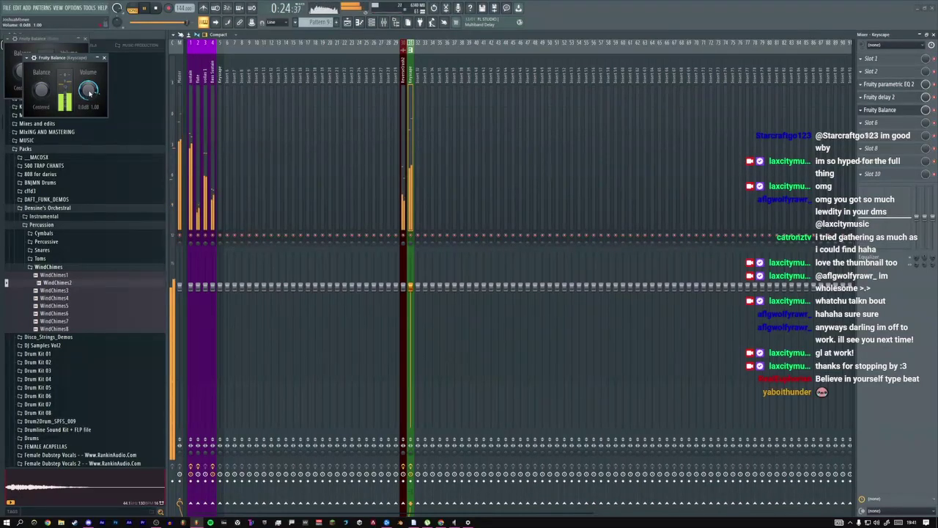
pyautogui.rightClick(89, 93)
pyautogui.click(197, 146)
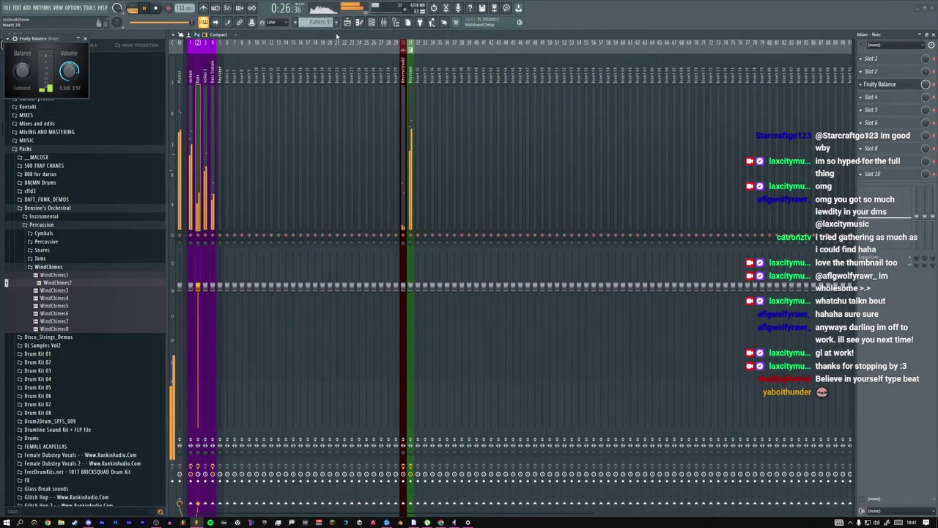
pyautogui.click(348, 23)
pyautogui.doubleClick(221, 160)
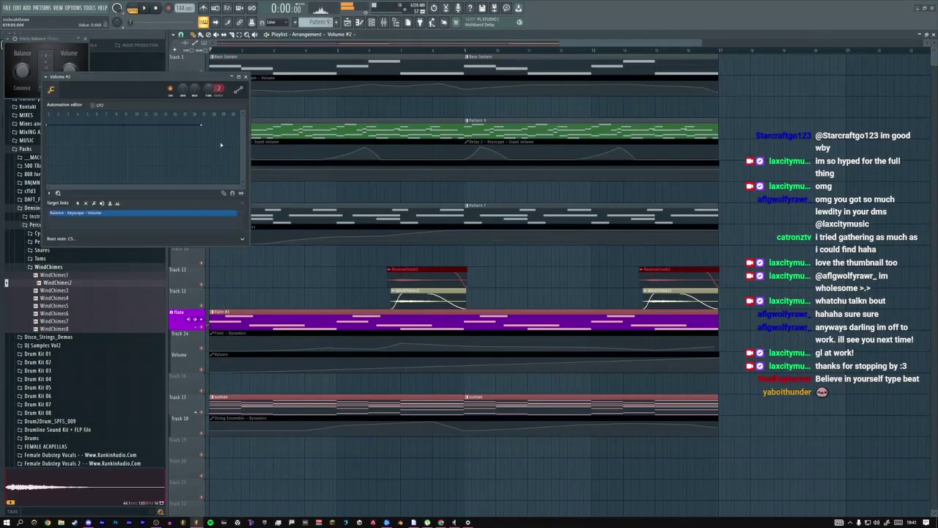
pyautogui.click(246, 77)
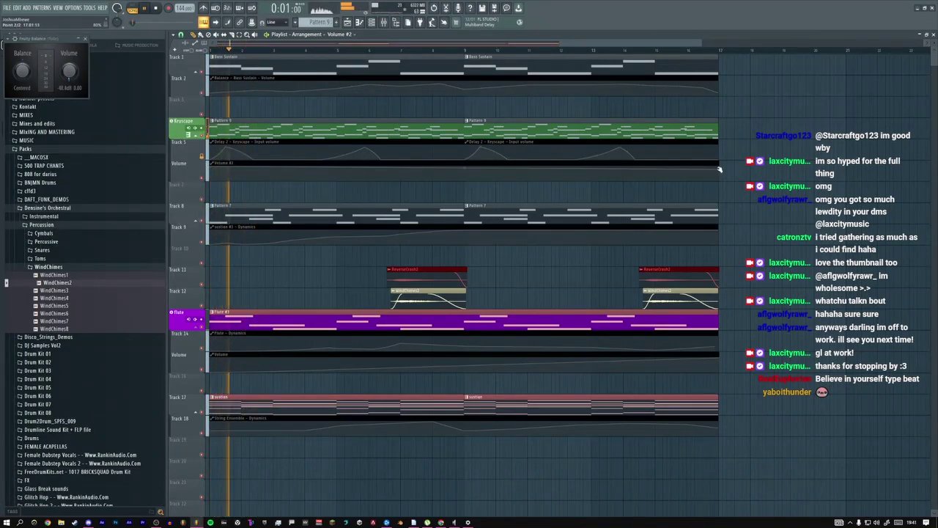
# Shape the Volume #2 automation to dip around bar 3 and rise gradually toward bar 17, replaying from the start
pyautogui.press('space')
pyautogui.moveTo(209, 168); pyautogui.dragTo(210, 178)
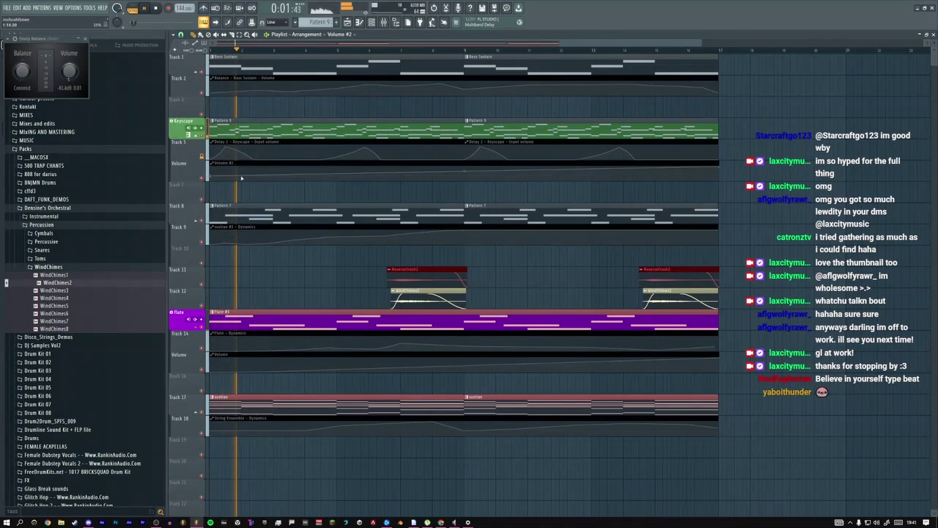
pyautogui.press('space')
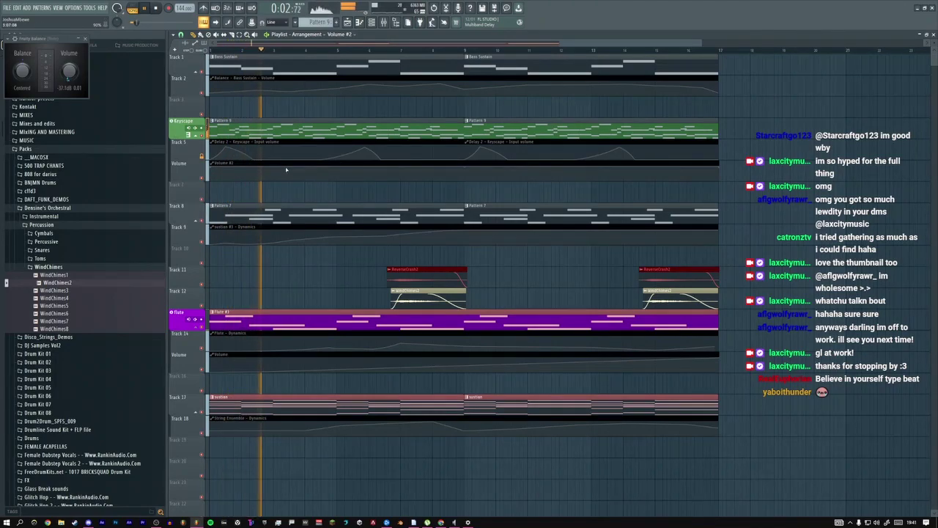
pyautogui.press('space')
pyautogui.press('space')
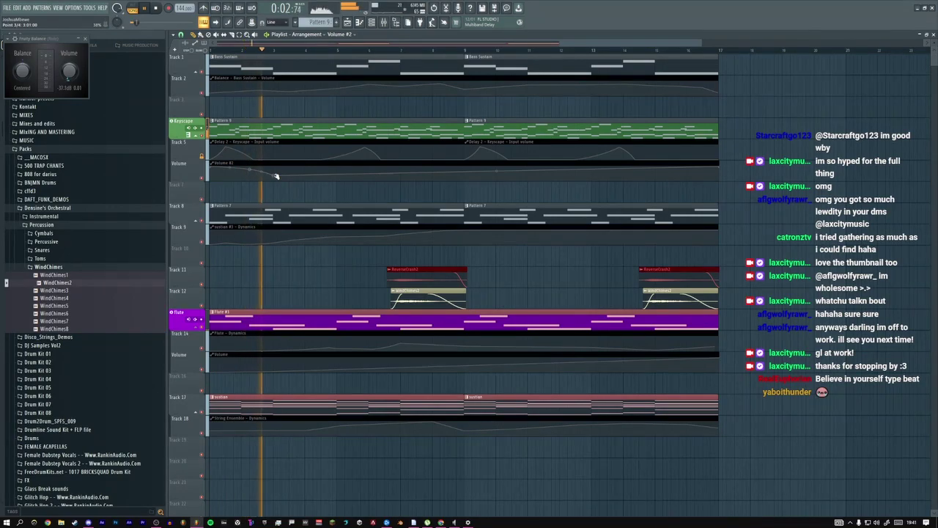
pyautogui.press('space')
pyautogui.press('space')
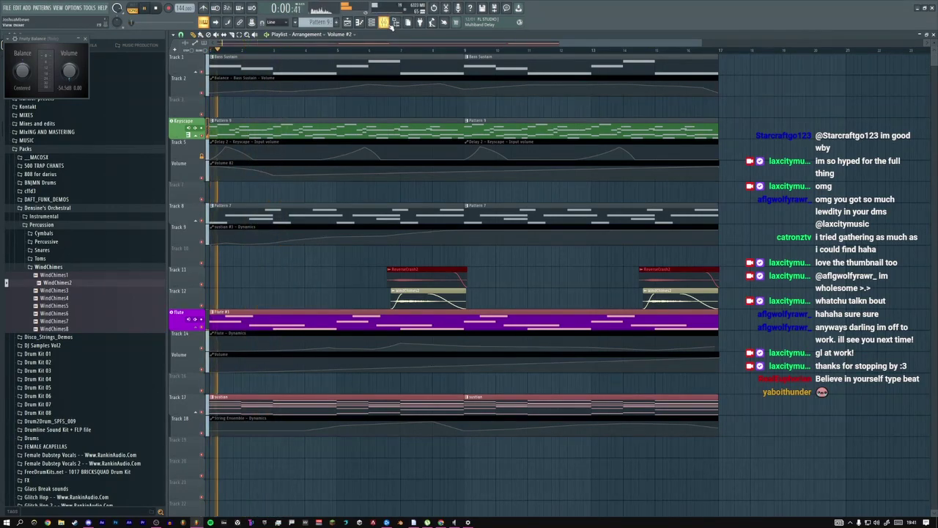
# Move Fruity delay 2 below Fruity Balance in the Keyscape insert's effect chain and return to the playlist
pyautogui.press('F9')
pyautogui.click(413, 78)
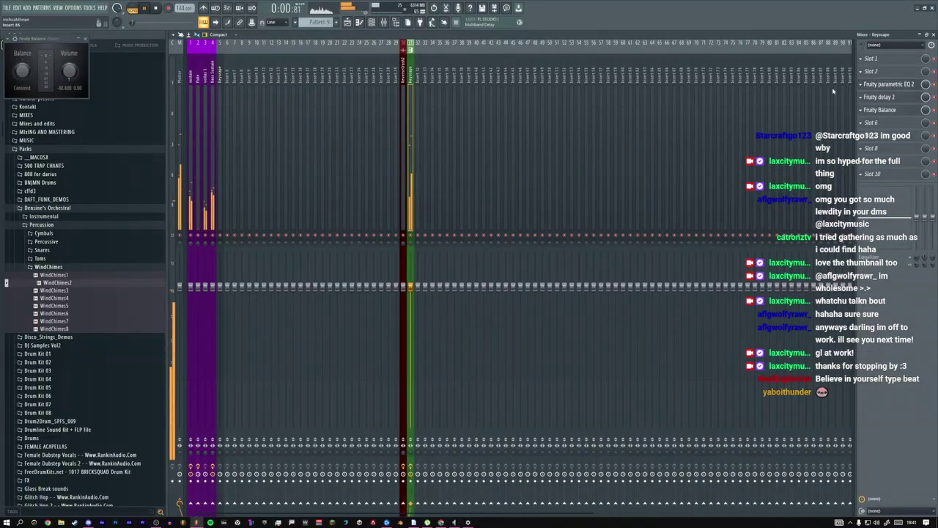
pyautogui.moveTo(881, 97); pyautogui.dragTo(879, 109)
pyautogui.click(358, 23)
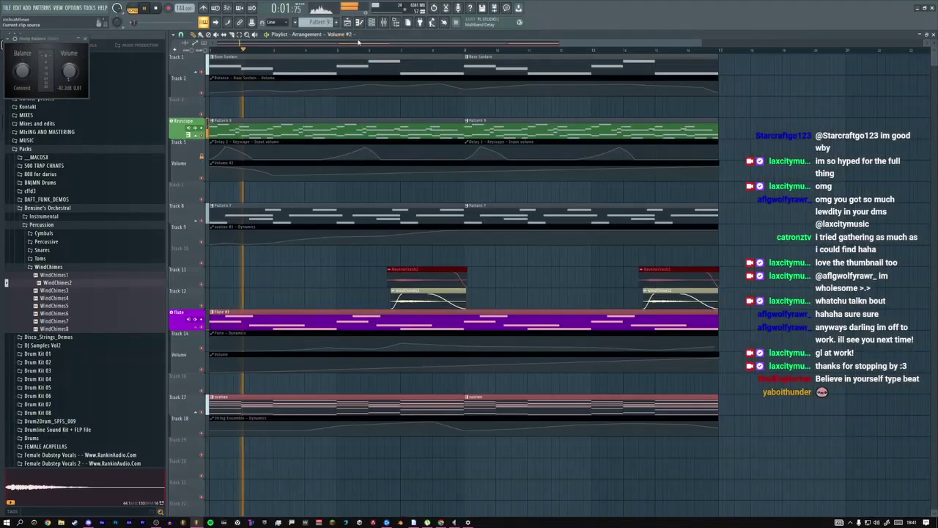
# Shift the Volume #2 dip to about bar 6, and give Delay 2 Input volume a small peak near bar 3 and a high plateau from bar 6
pyautogui.moveTo(286, 171); pyautogui.dragTo(251, 164)
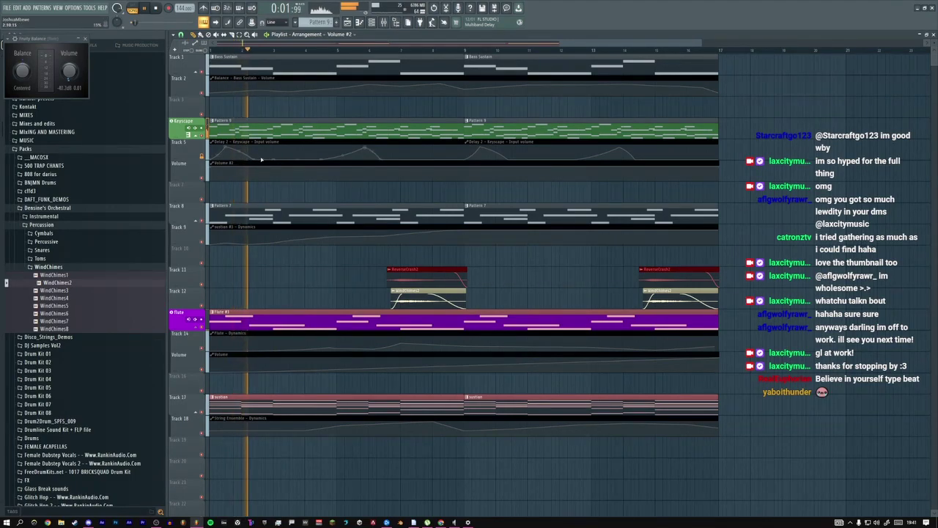
pyautogui.moveTo(268, 154); pyautogui.dragTo(276, 158)
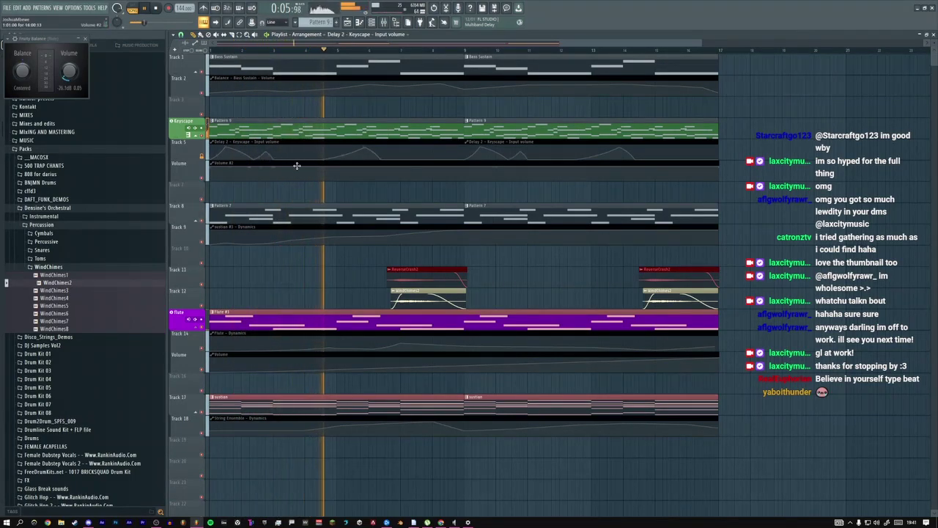
pyautogui.click(342, 173)
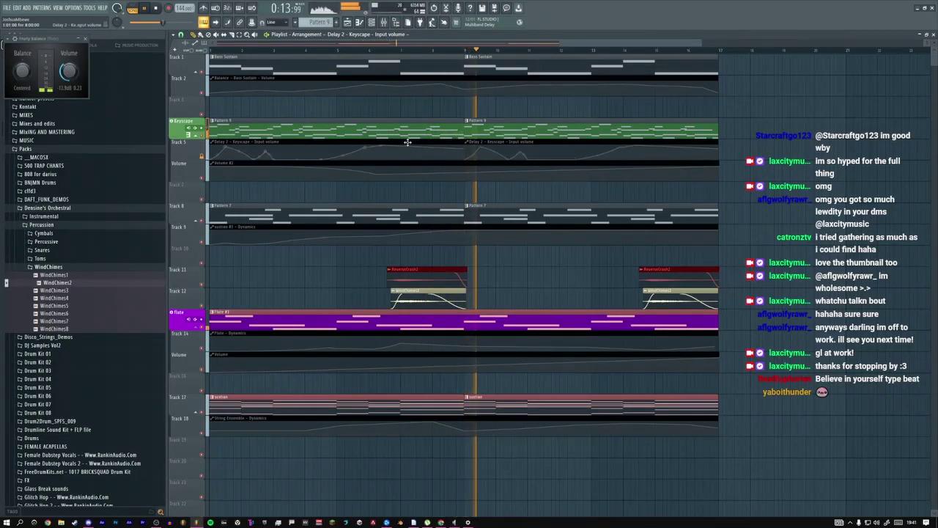
pyautogui.press('space')
pyautogui.press('space')
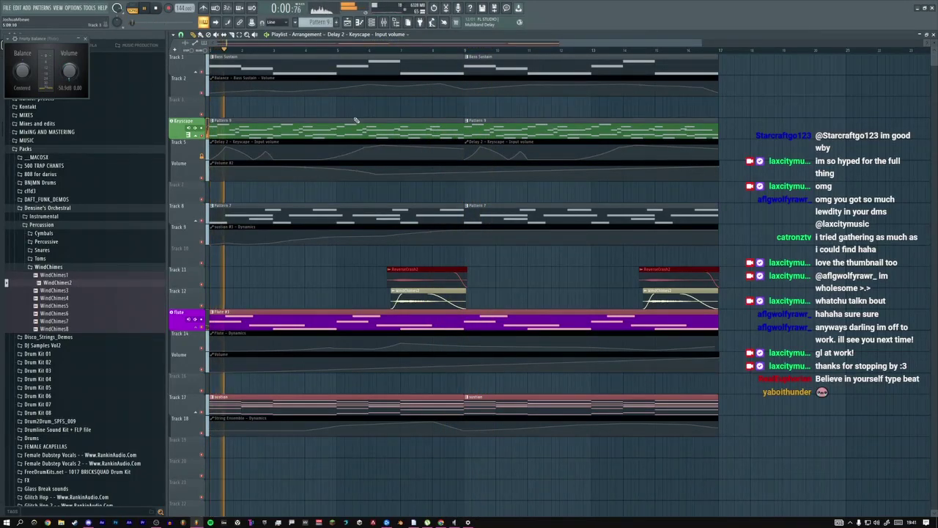
# Delete the second Delay 2 Input volume clip, extend the first one to bar 17, and replay the arrangement
pyautogui.rightClick(497, 141)
pyautogui.press('space')
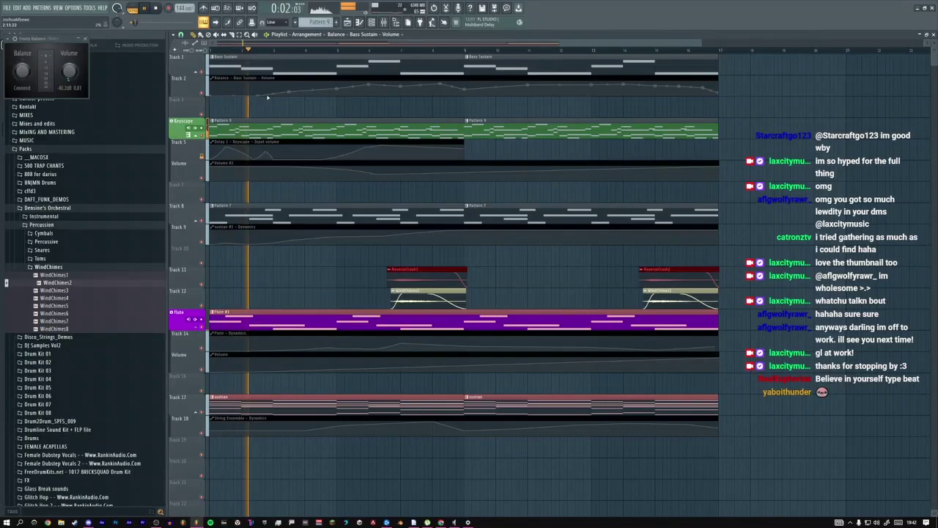
pyautogui.press('space')
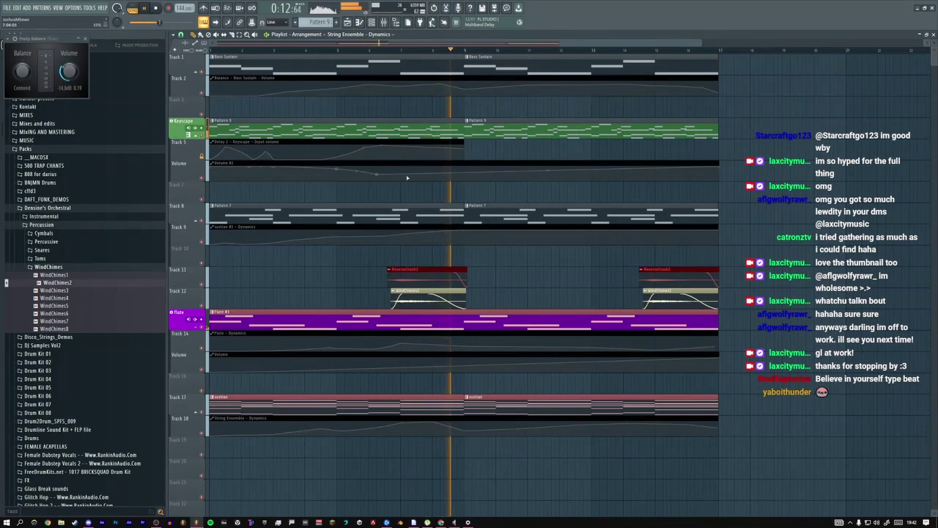
pyautogui.moveTo(464, 141); pyautogui.dragTo(719, 160)
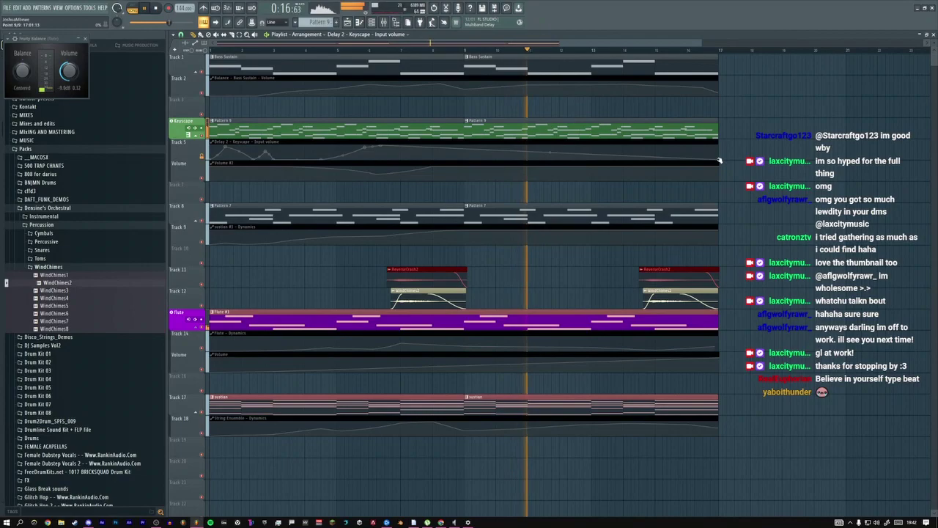
pyautogui.press('space')
pyautogui.press('space')
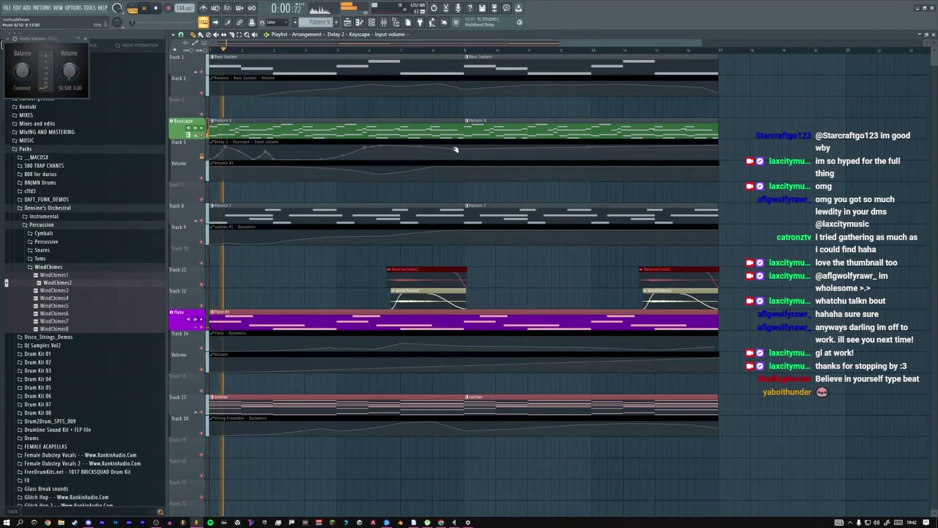
# Switch to the OBS stream chat, post "you feel determined type beat", and return to FL Studio
pyautogui.press('super+Tab')
pyautogui.click(352, 100)
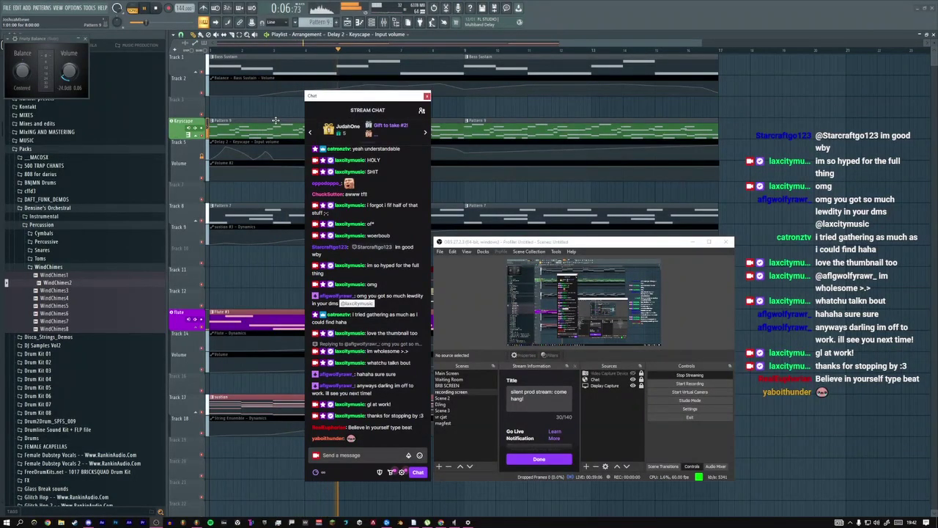
pyautogui.click(323, 456)
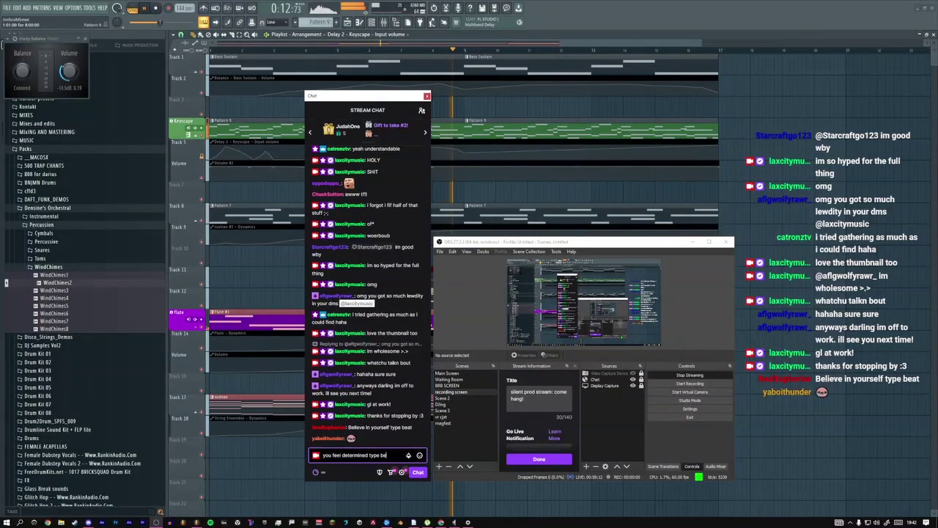
pyautogui.write('you feel determined type beat')
pyautogui.press('Return')
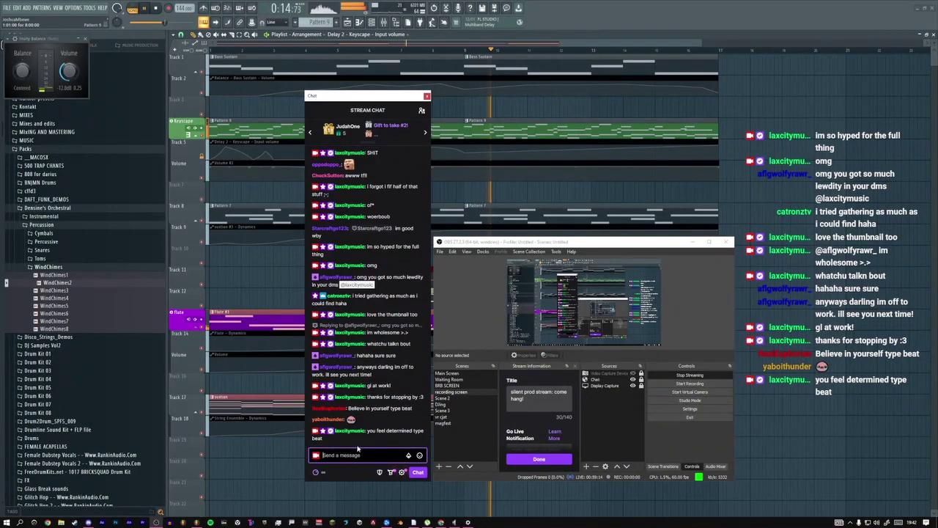
pyautogui.click(266, 273)
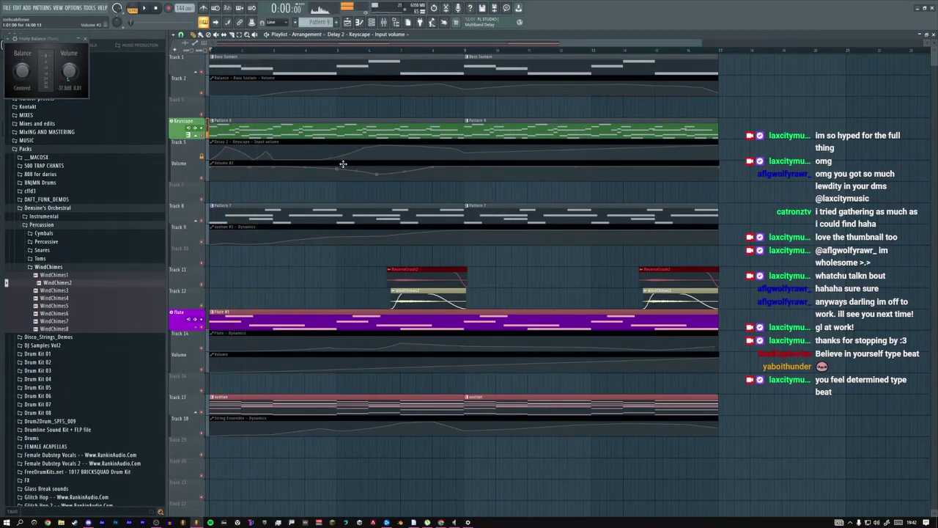
# Check the Keyscape notes in the piano roll, add a Volume #2 dip just after bar 2, and hold Delay 2 Input volume high until bar 3
pyautogui.scroll(2, 302, 132)
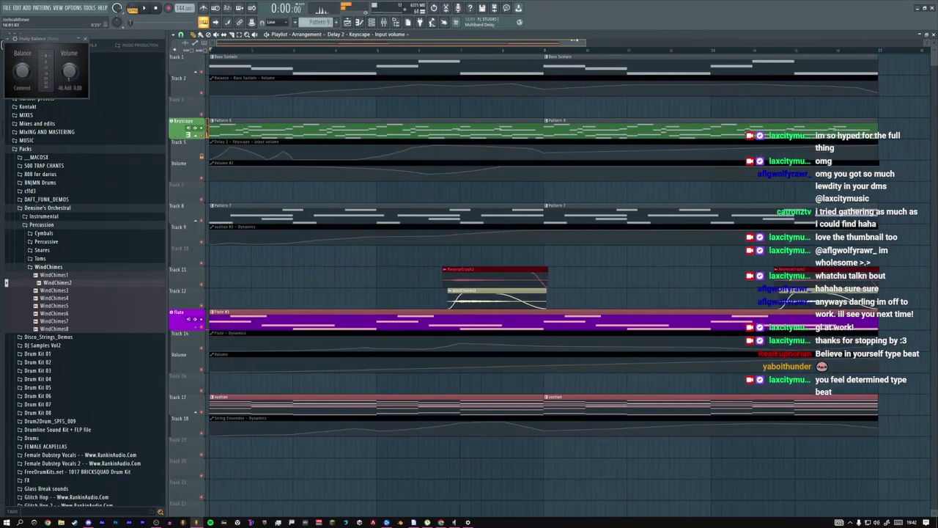
pyautogui.doubleClick(306, 133)
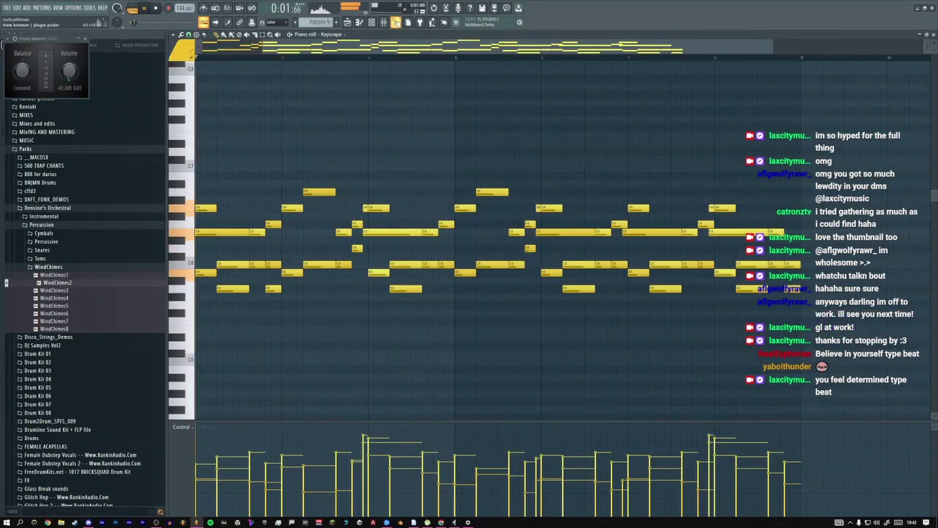
pyautogui.click(383, 22)
pyautogui.press('F5')
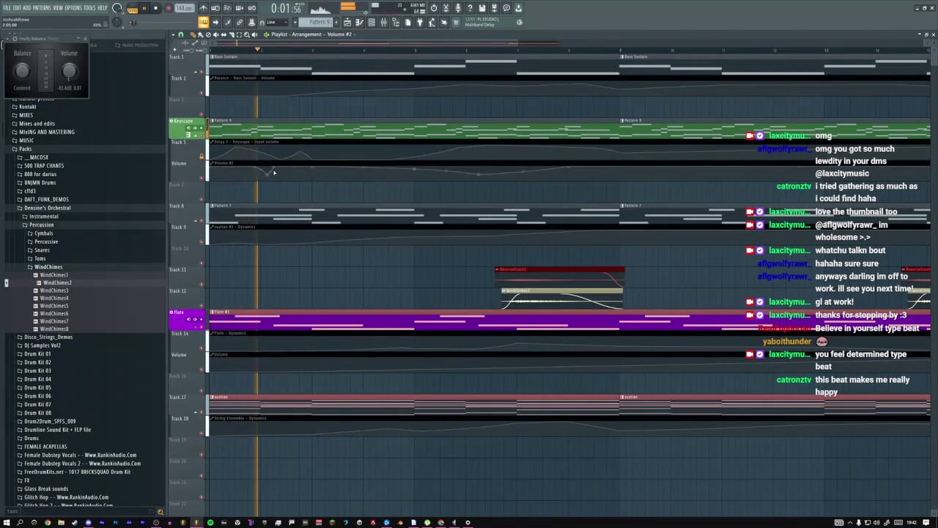
pyautogui.press('space')
pyautogui.press('space')
pyautogui.rightClick(299, 154)
pyautogui.click(312, 162)
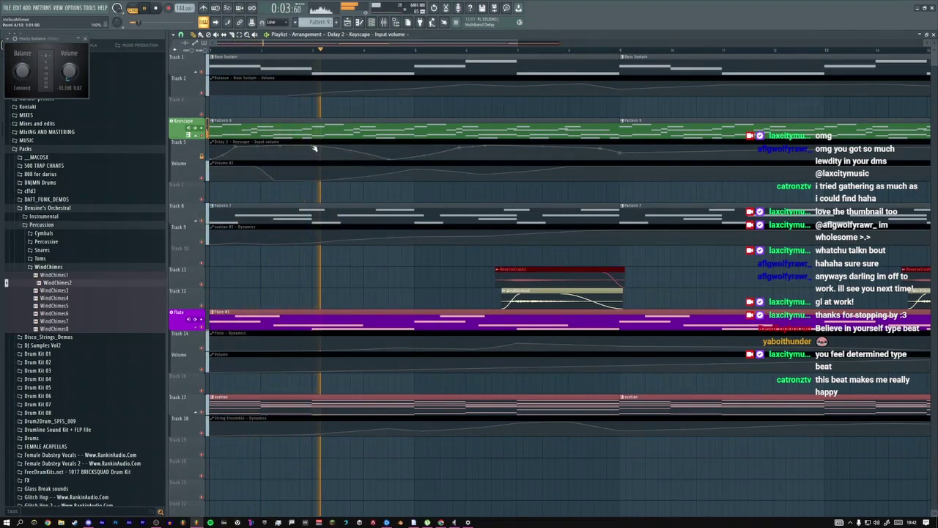
# Reshape the Volume #2 automation so it falls to low points at bars 3 and 9, and replay the arrangement
pyautogui.press('space')
pyautogui.press('space')
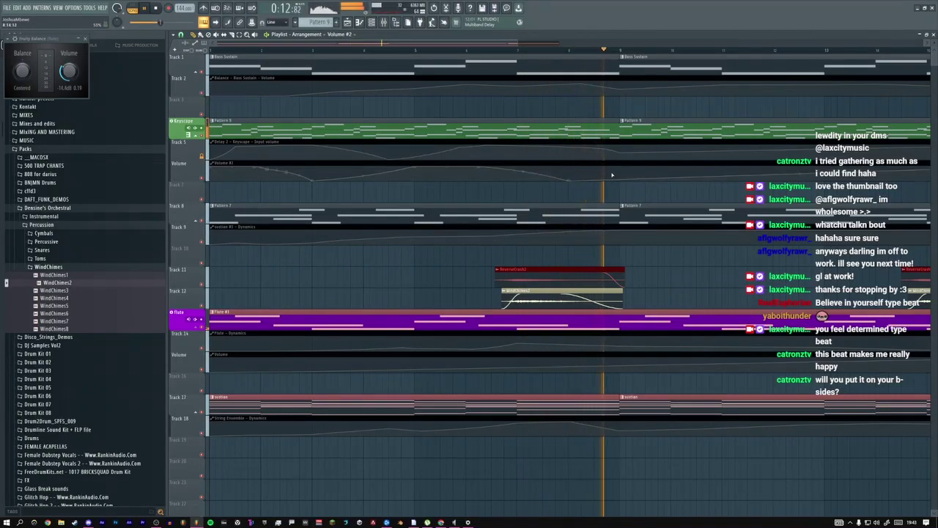
pyautogui.moveTo(568, 168); pyautogui.dragTo(587, 168)
pyautogui.press('space')
pyautogui.press('space')
# Check the OBS stream chat, return to FL Studio, and replay the arrangement from the start with all sixteen bars in view
pyautogui.hotkey('alt', 'Tab')
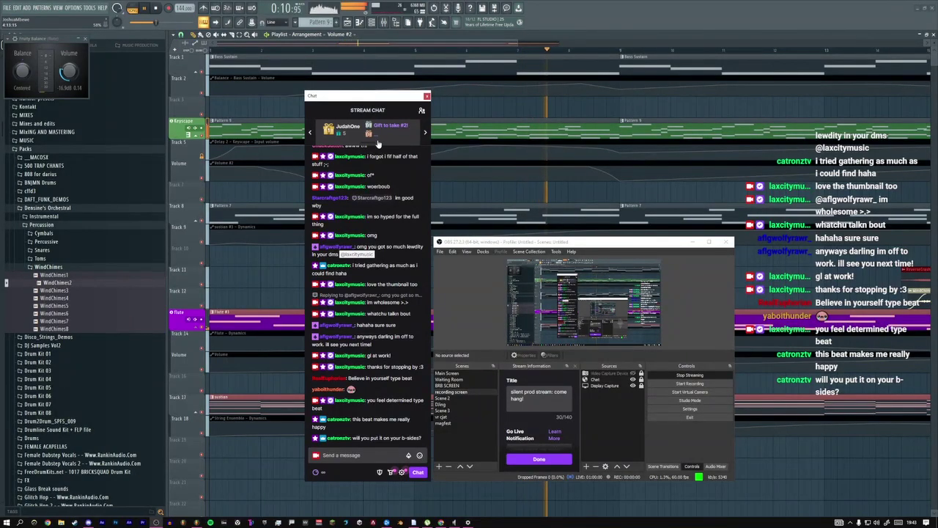
pyautogui.click(476, 102)
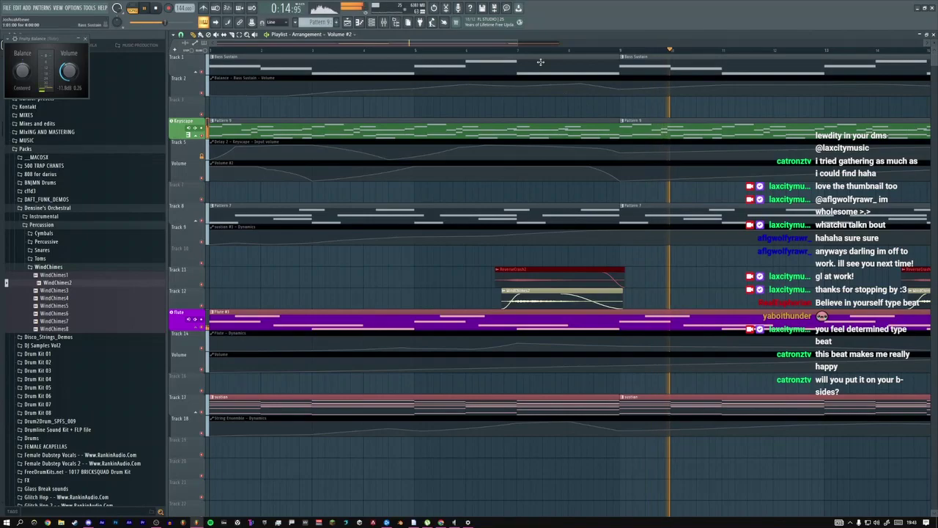
pyautogui.scroll(-2, 341, 87)
pyautogui.press('space')
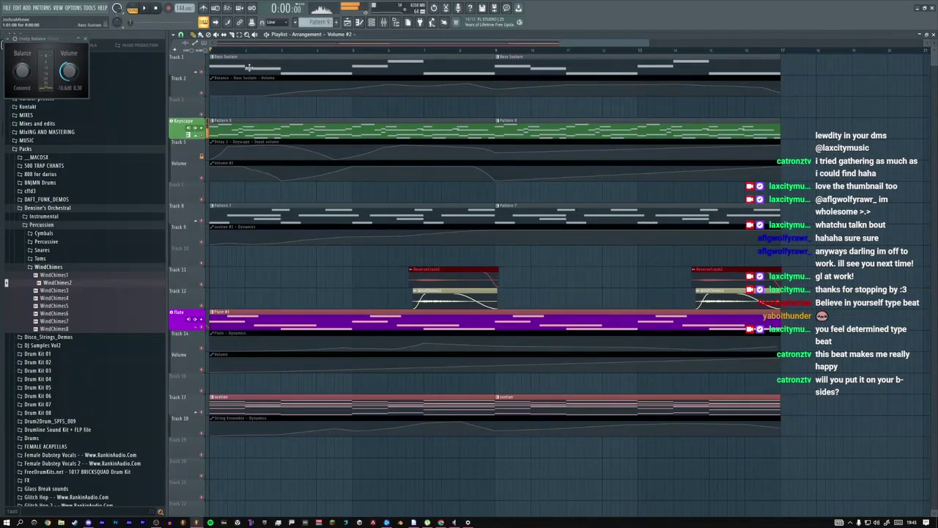
pyautogui.press('space')
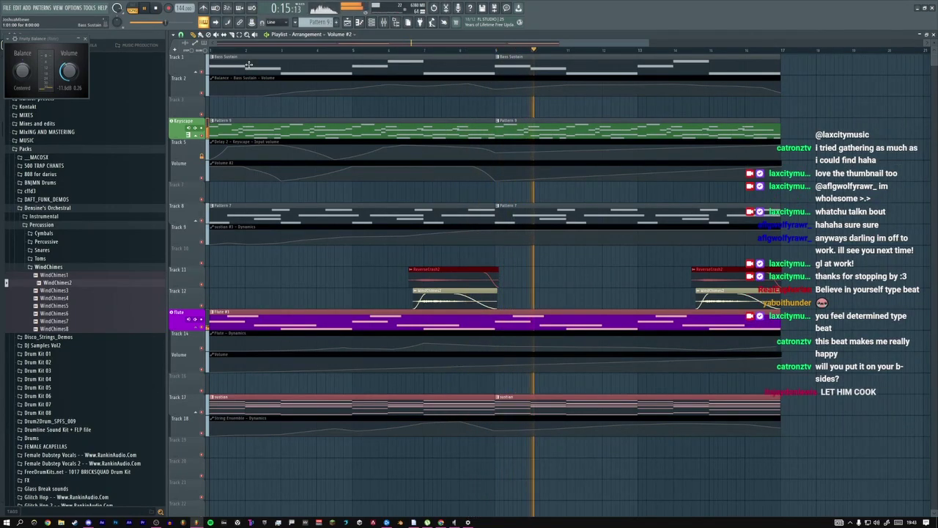
pyautogui.press('space')
pyautogui.press('space')
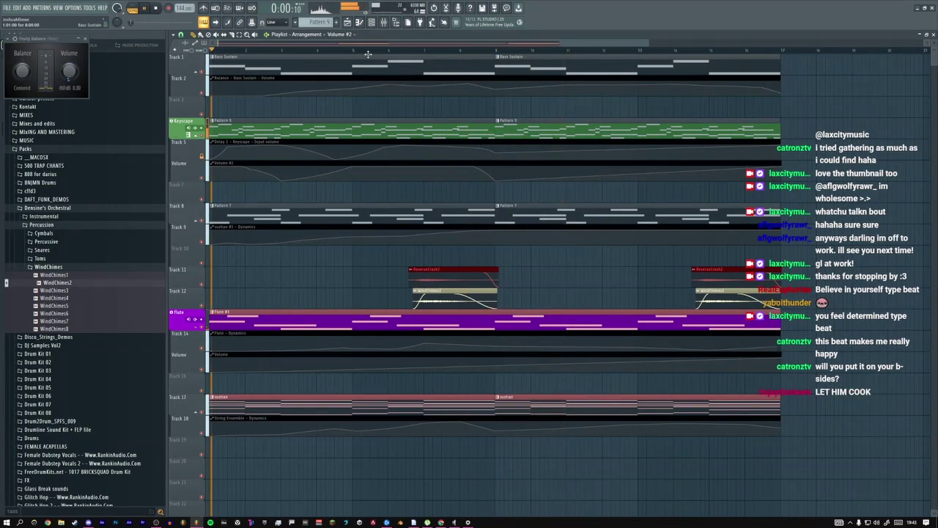
# Clear the workspace, bring up the channel rack, and insert a 3x Osc channel directly above Keyscape
pyautogui.doubleClick(234, 134)
pyautogui.press('F12')
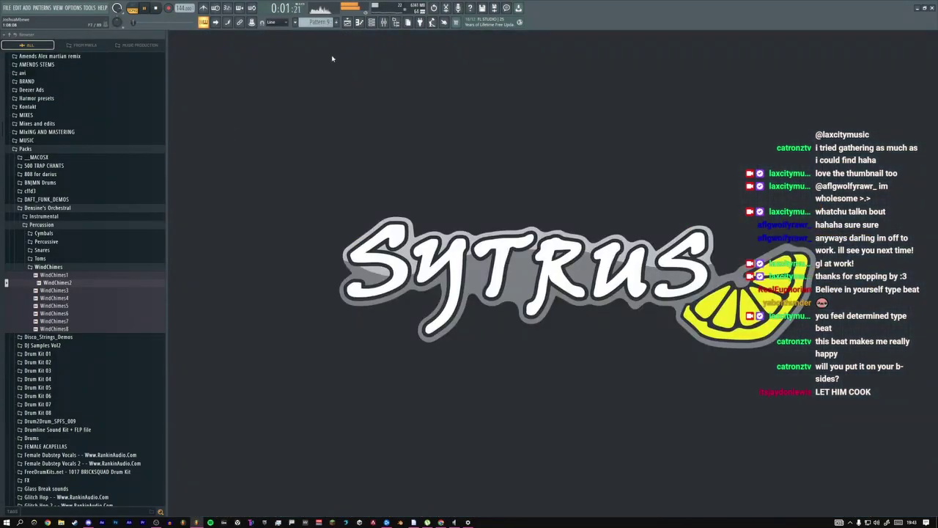
pyautogui.press('F6')
pyautogui.rightClick(258, 164)
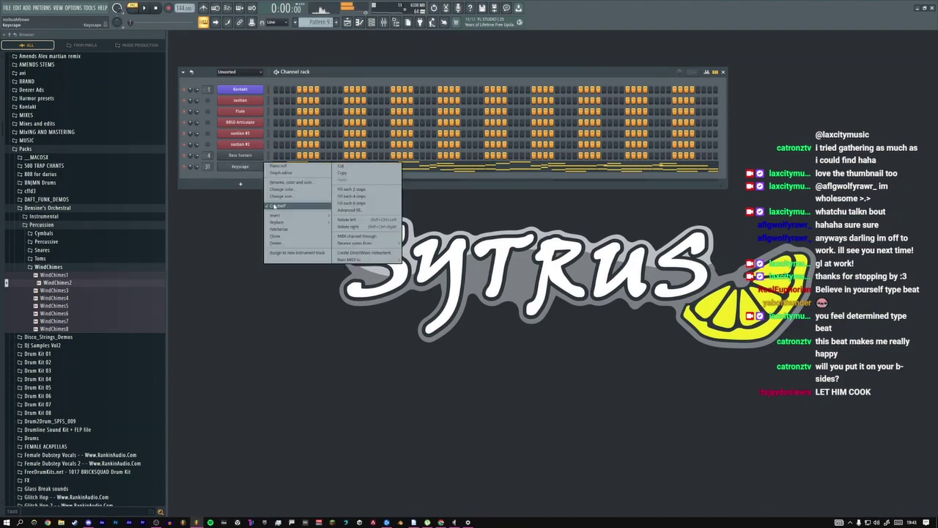
pyautogui.moveTo(284, 213)
pyautogui.click(342, 27)
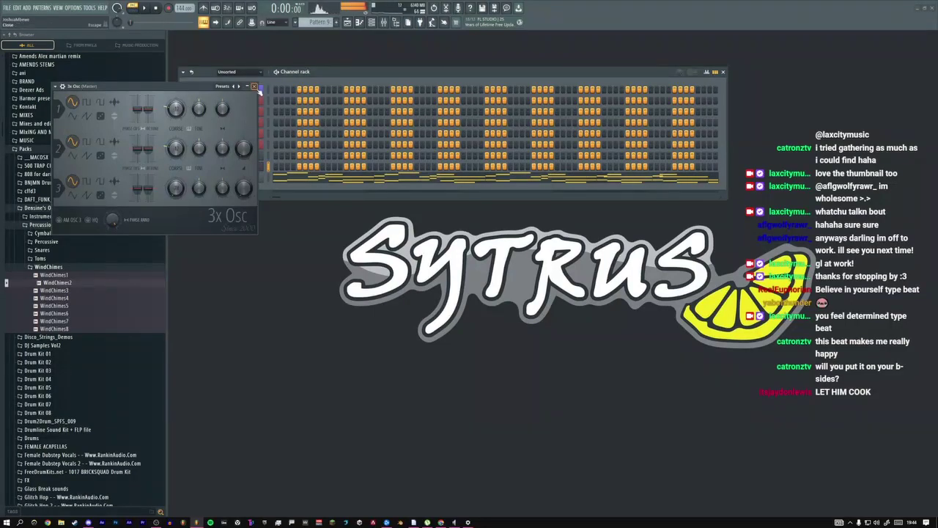
pyautogui.click(255, 87)
# Paste the Keyscape notes into the new 3x Osc channel and play Pattern 9
pyautogui.click(268, 157)
pyautogui.hotkey('ctrl', 'v')
pyautogui.hotkey('ctrl', 'z')
pyautogui.click(268, 167)
pyautogui.hotkey('ctrl', 'v')
pyautogui.press('space')
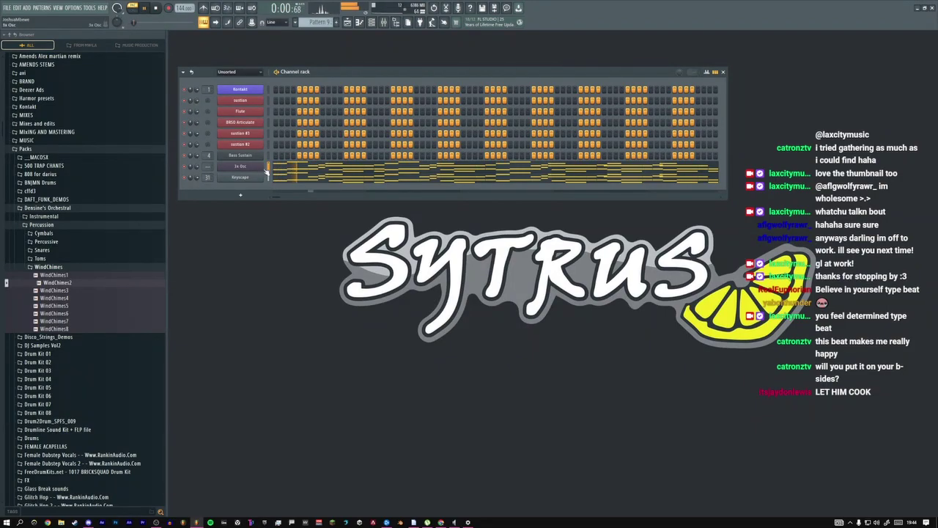
# Give the 3x Osc a plucky volume envelope with no sustain, adjust its oscillators' coarse pitch, and play the pattern
pyautogui.click(239, 166)
pyautogui.click(60, 86)
pyautogui.click(78, 100)
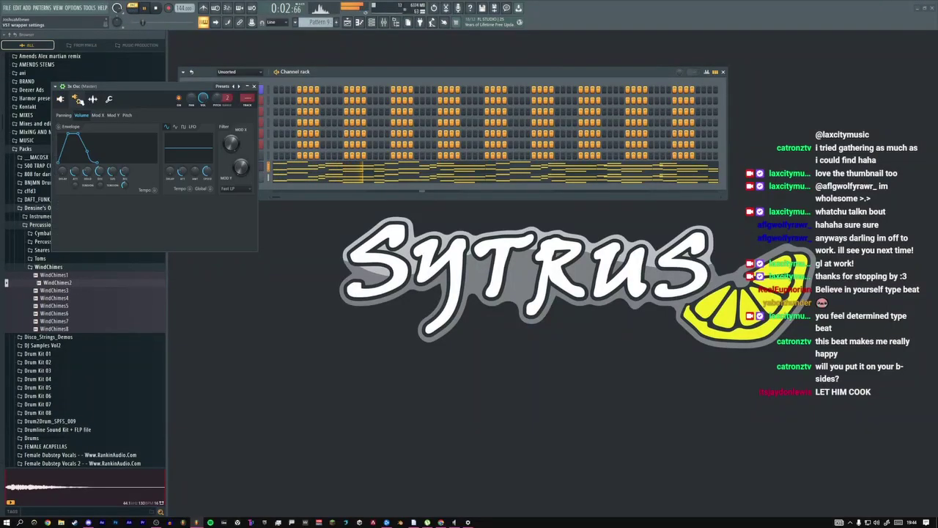
pyautogui.moveTo(74, 171); pyautogui.dragTo(89, 173)
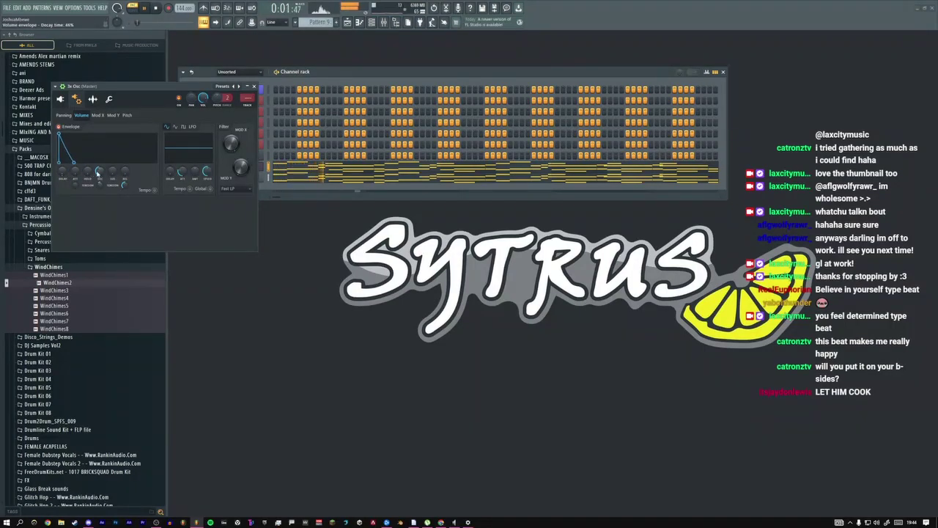
pyautogui.click(60, 99)
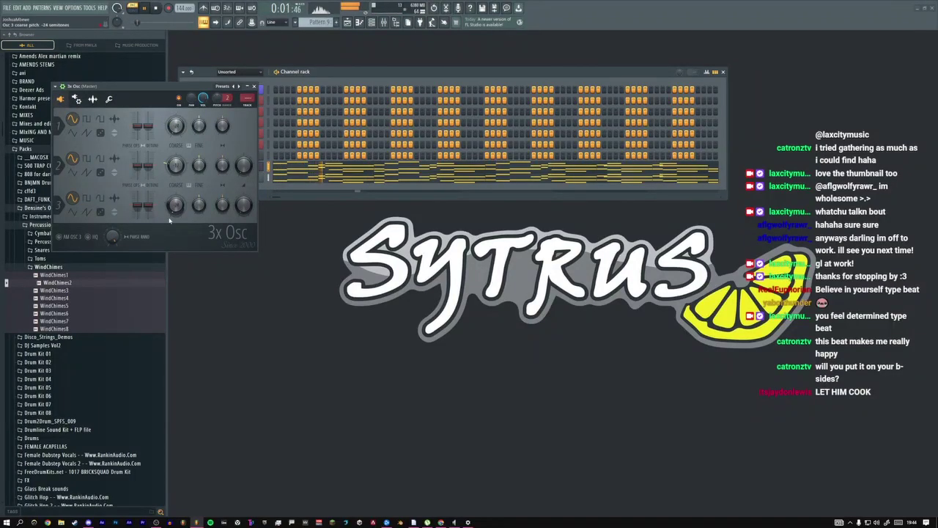
pyautogui.press('space')
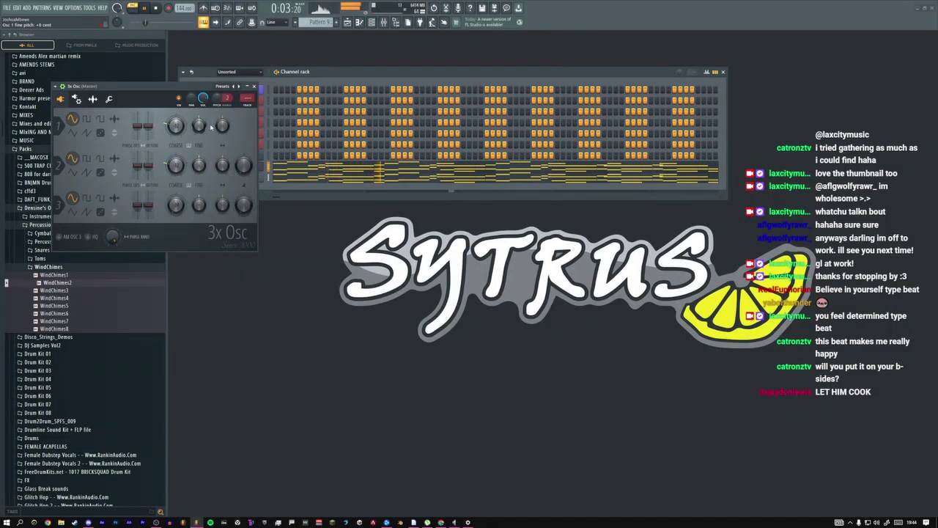
# Show note fine pitch for the 3x Osc notes in the piano roll and raise it slightly on bar 1's highest note
pyautogui.click(284, 172)
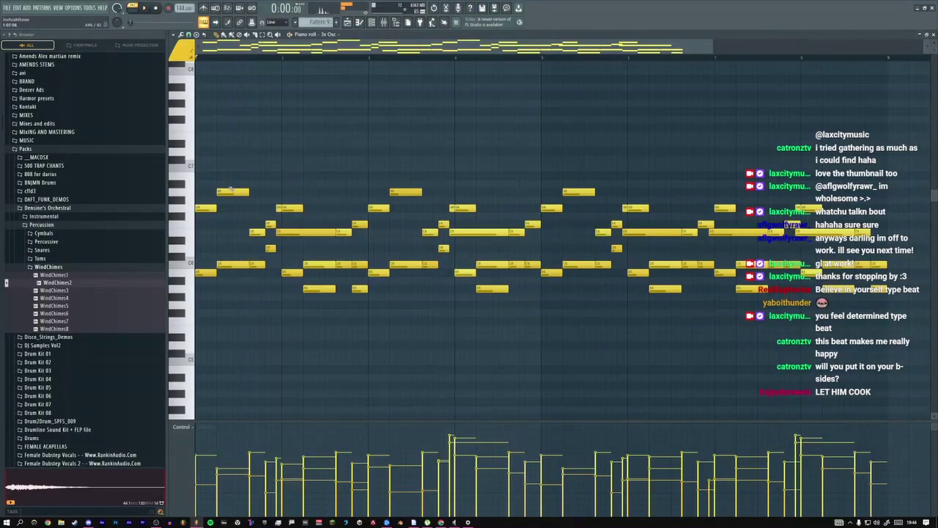
pyautogui.click(232, 191)
pyautogui.click(181, 426)
pyautogui.click(219, 504)
pyautogui.press('space')
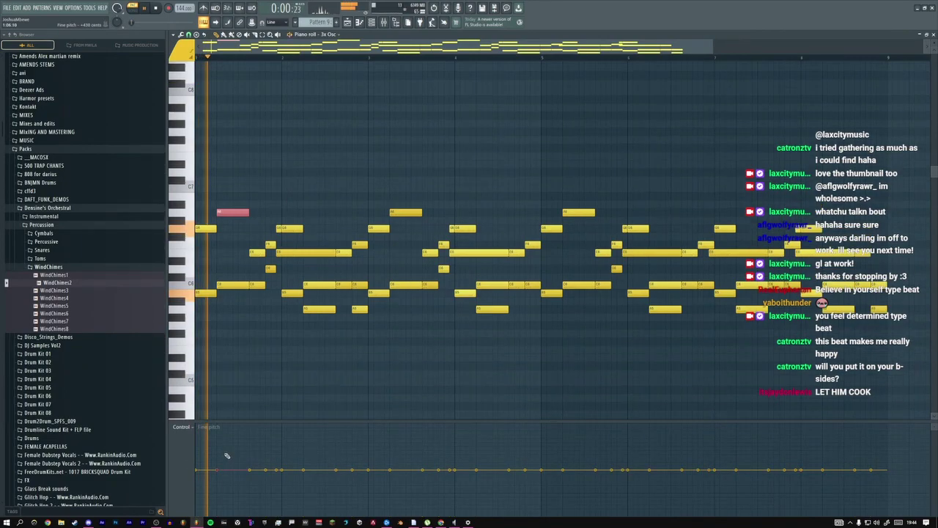
pyautogui.scroll(3, 249, 322)
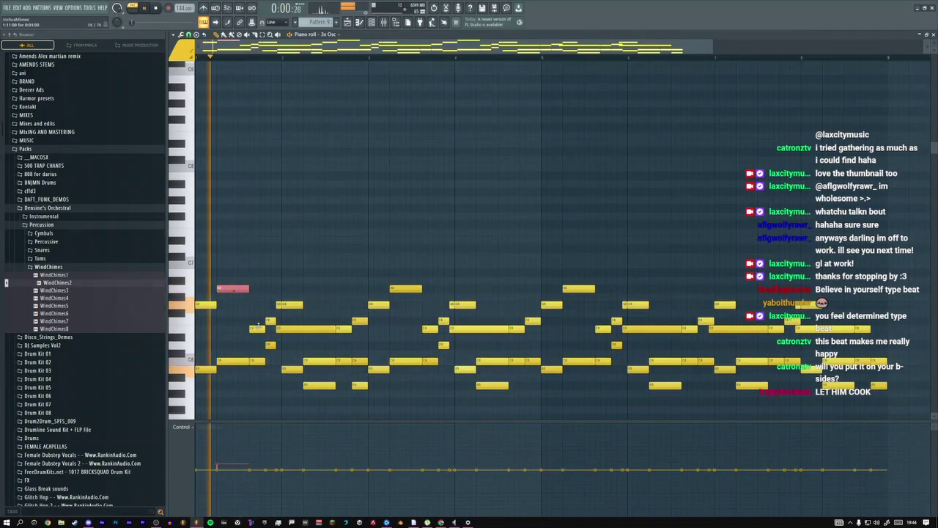
pyautogui.scroll(-1, 469, 242)
pyautogui.press('space')
# Readjust the fine pitch of bar 1's highest note to a moderate upward offset and replay the pattern
pyautogui.scroll(5, 418, 83)
pyautogui.scroll(-1, 364, 307)
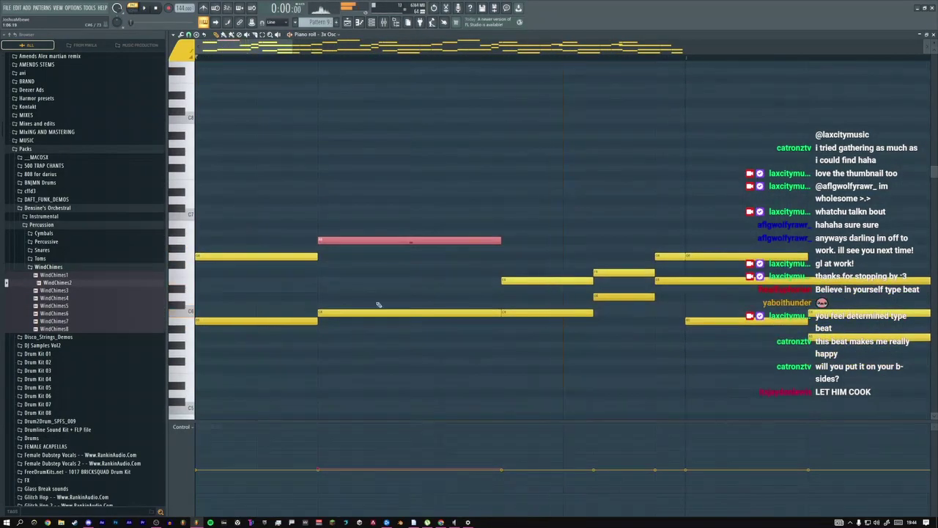
pyautogui.scroll(3, 364, 307)
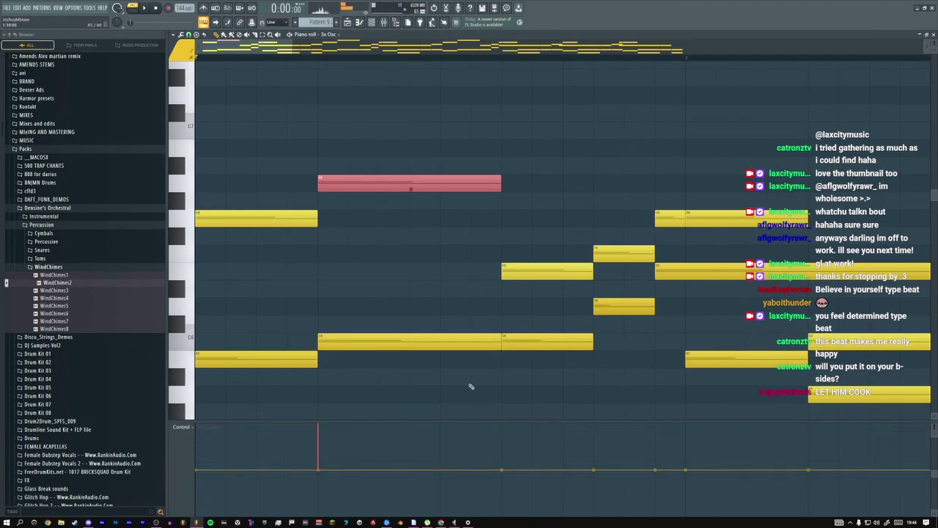
pyautogui.scroll(-2, 440, 240)
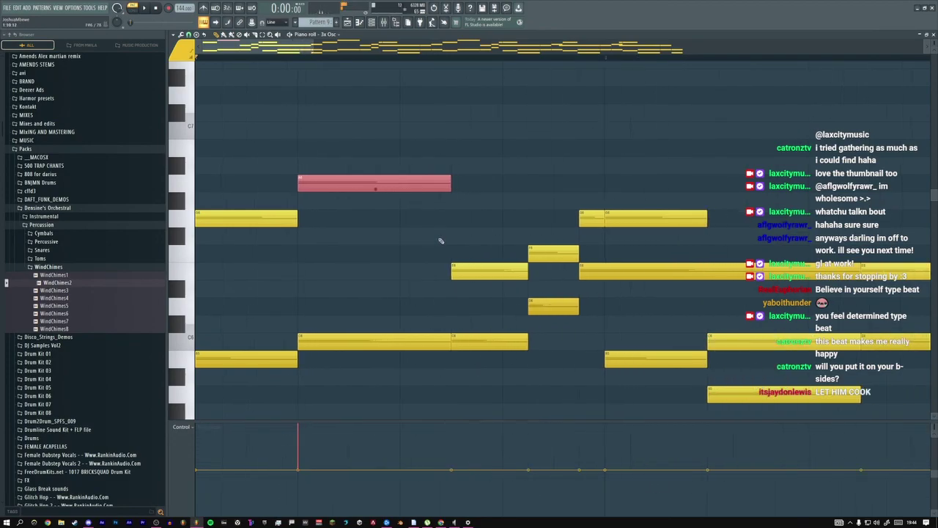
pyautogui.press('space')
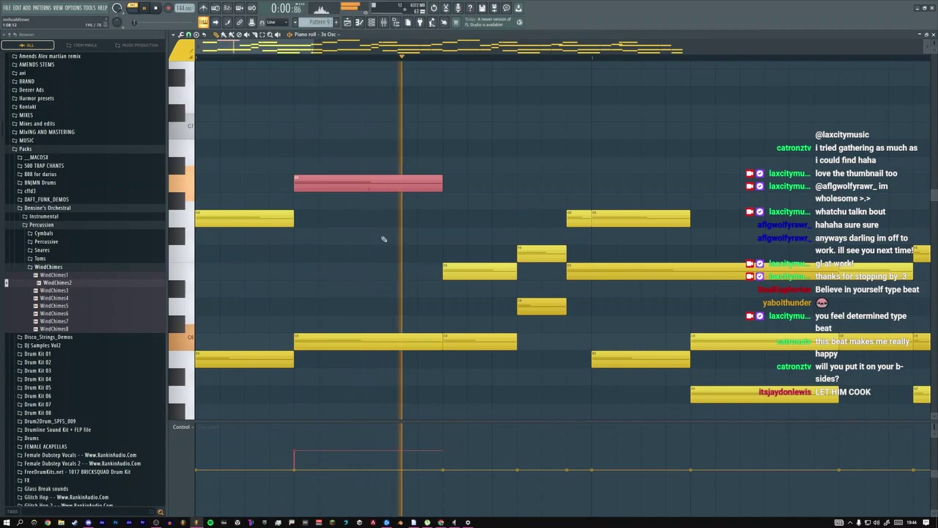
# Raise the fine pitch of the D6 note near the end of bar 1 and listen to it
pyautogui.moveTo(525, 302)
pyautogui.mouseDown()
pyautogui.moveTo(466, 242)
pyautogui.moveTo(525, 301)
pyautogui.mouseUp()
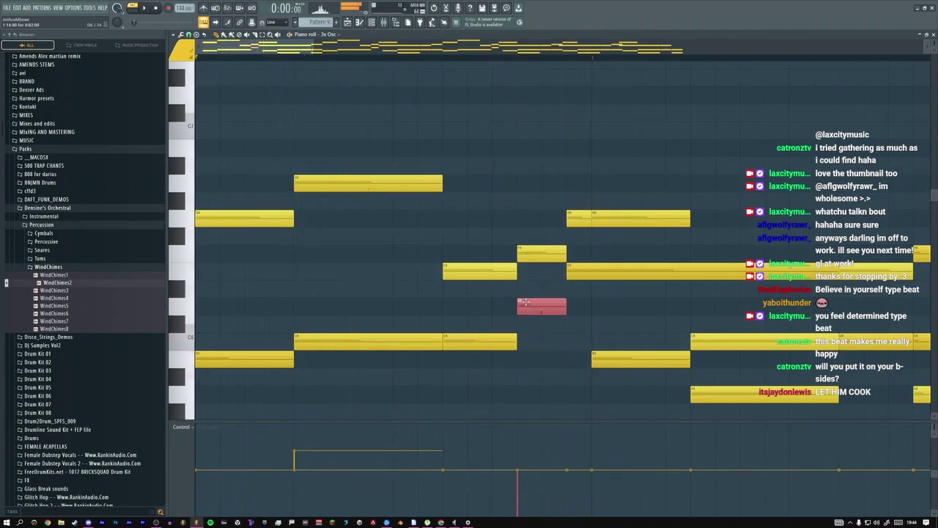
pyautogui.scroll(2, 525, 301)
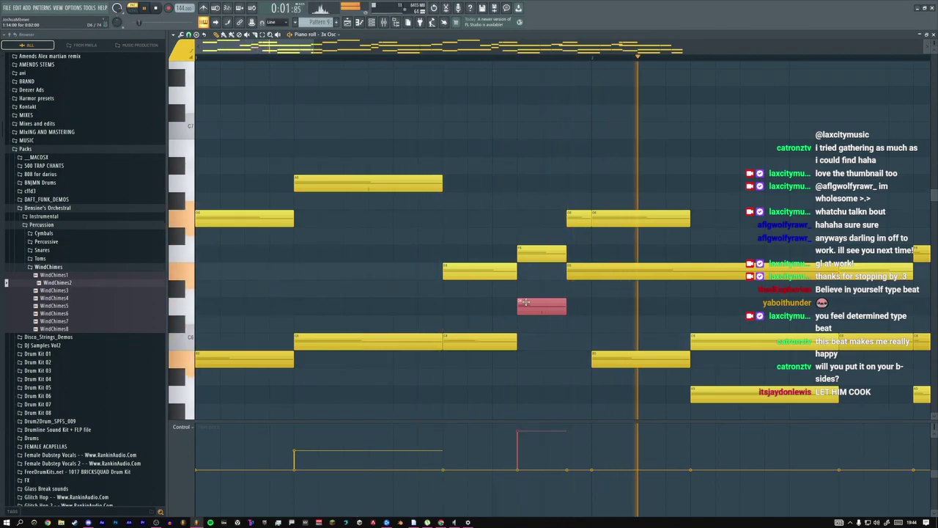
pyautogui.scroll(-3, 505, 196)
pyautogui.press('space')
# Play the 3x Osc pattern from bar 3 and switch the note property lane back to velocity
pyautogui.click(504, 183)
pyautogui.click(452, 57)
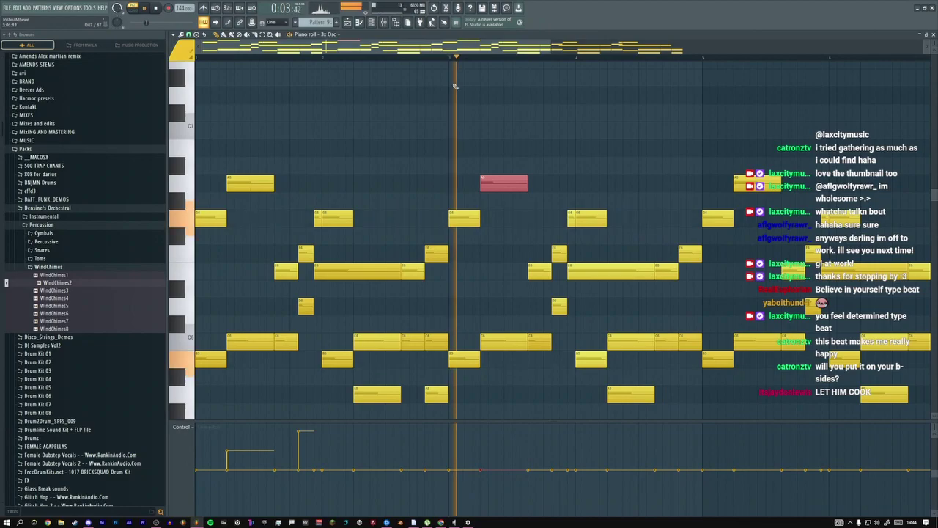
pyautogui.click(209, 426)
pyautogui.click(211, 462)
pyautogui.scroll(-3, 325, 293)
pyautogui.press('space')
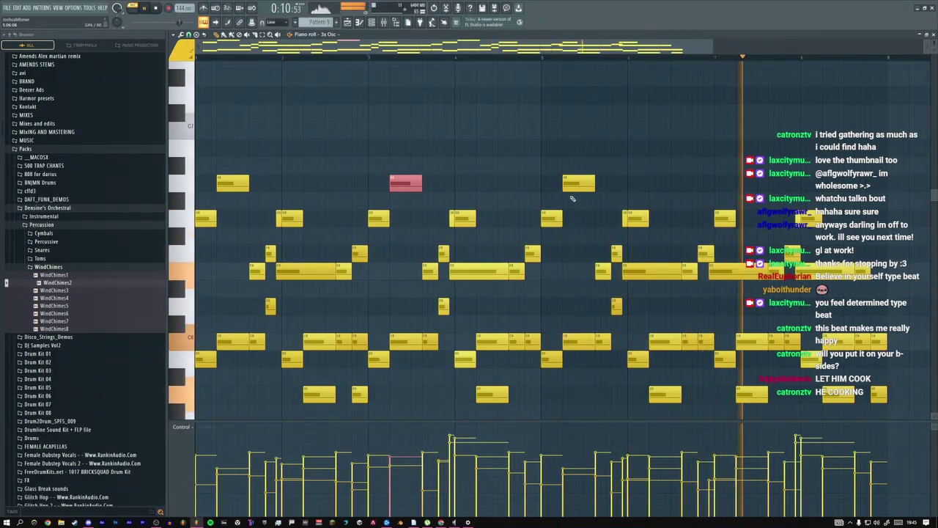
# Route the 3x Osc channel to Keyscape mixer track 31 and show that track in the mixer
pyautogui.press('F6')
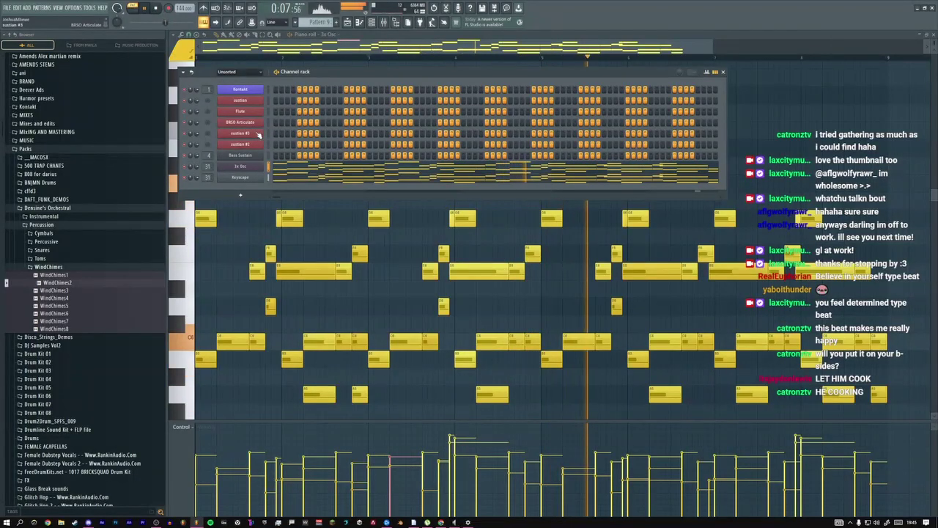
pyautogui.click(242, 167)
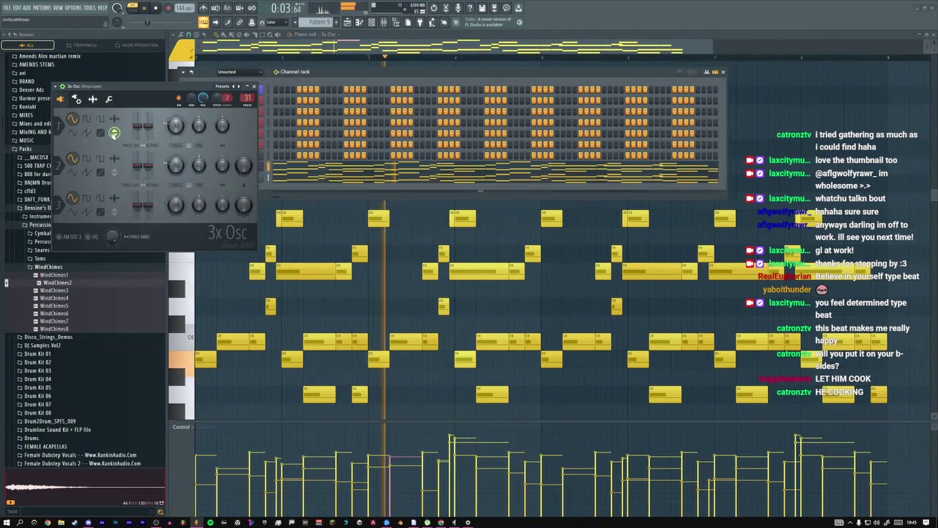
pyautogui.doubleClick(247, 98)
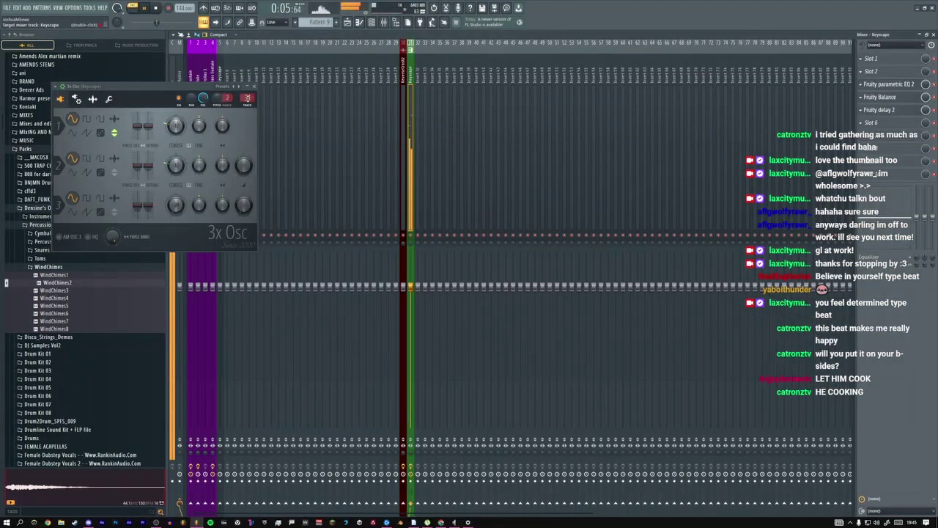
pyautogui.click(254, 87)
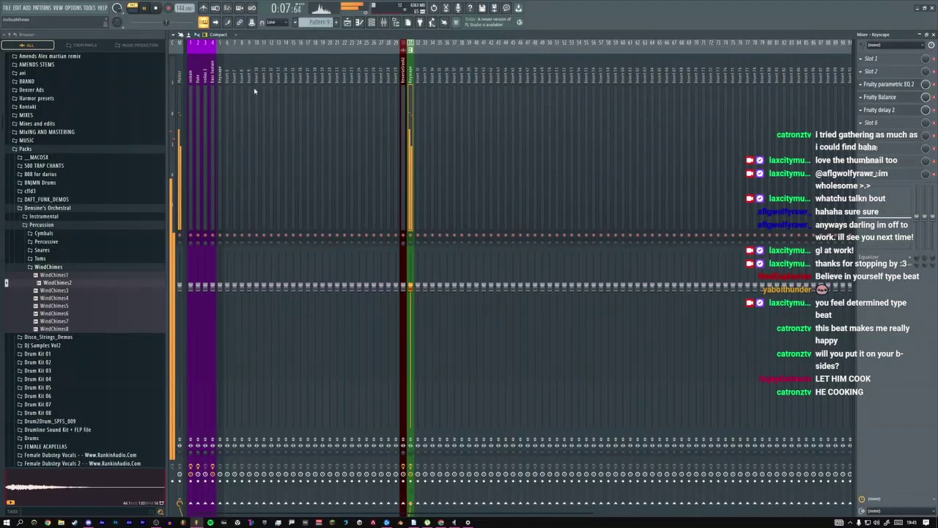
# Check the Fruity Delay 2 on the Keyscape mixer track, return to the playlist, and play the full arrangement
pyautogui.click(878, 111)
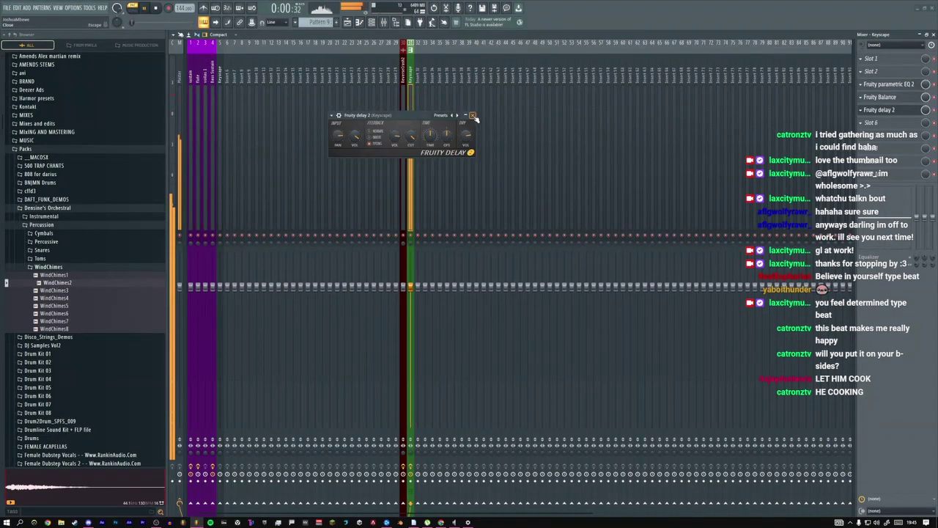
pyautogui.click(473, 116)
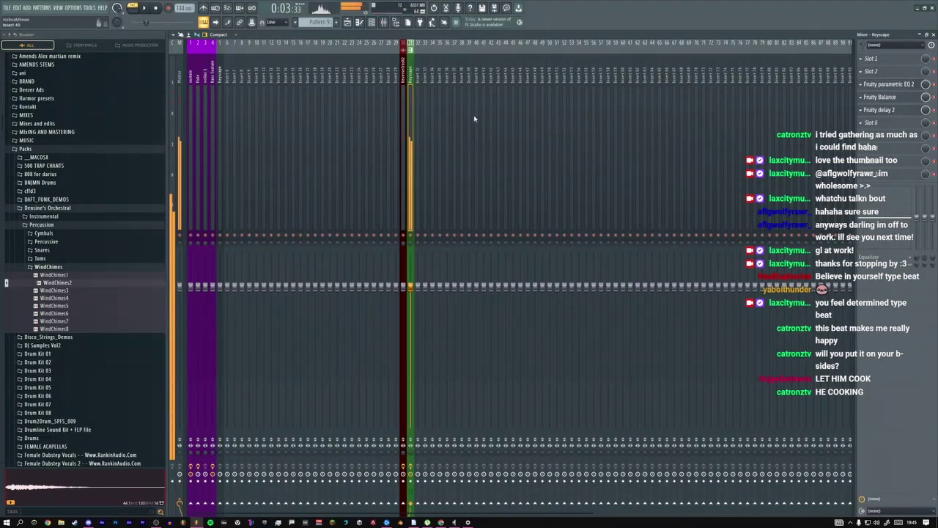
pyautogui.click(347, 23)
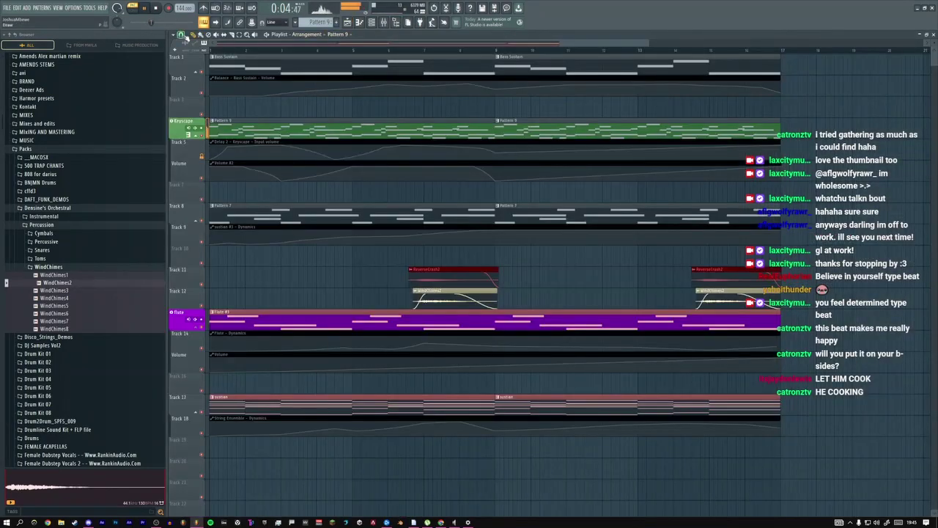
pyautogui.press('space')
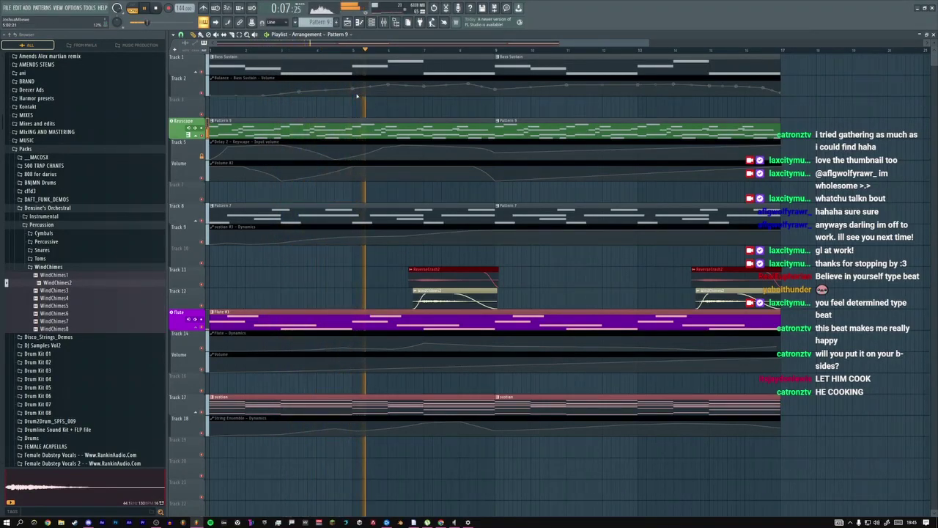
# Switch to the OBS stream chat while the arrangement plays
pyautogui.hotkey('alt', 'Tab')
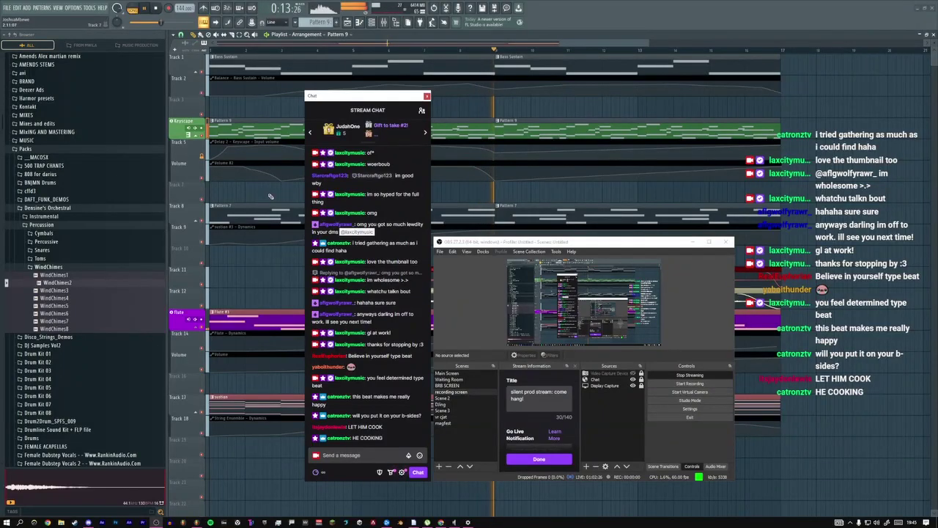
pyautogui.hotkey('alt', 'Tab')
pyautogui.press('super+Tab')
pyautogui.click(342, 157)
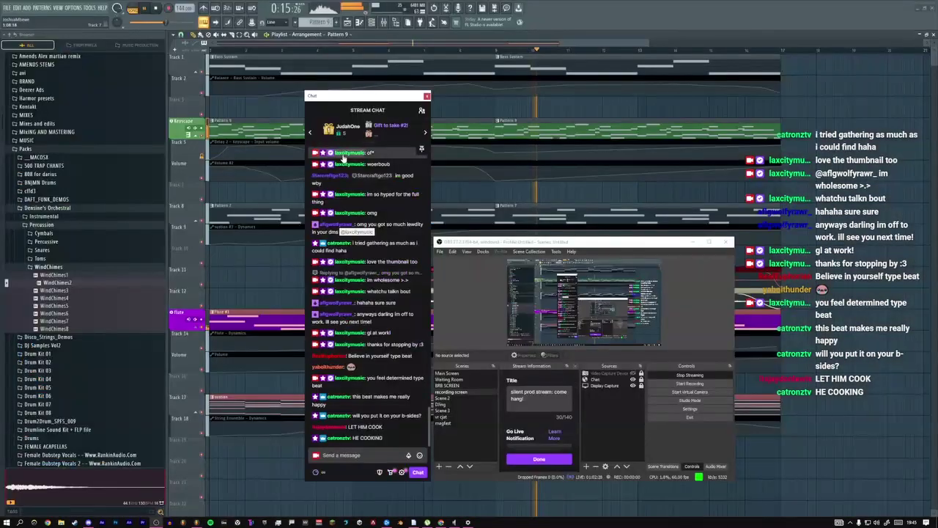
pyautogui.click(323, 455)
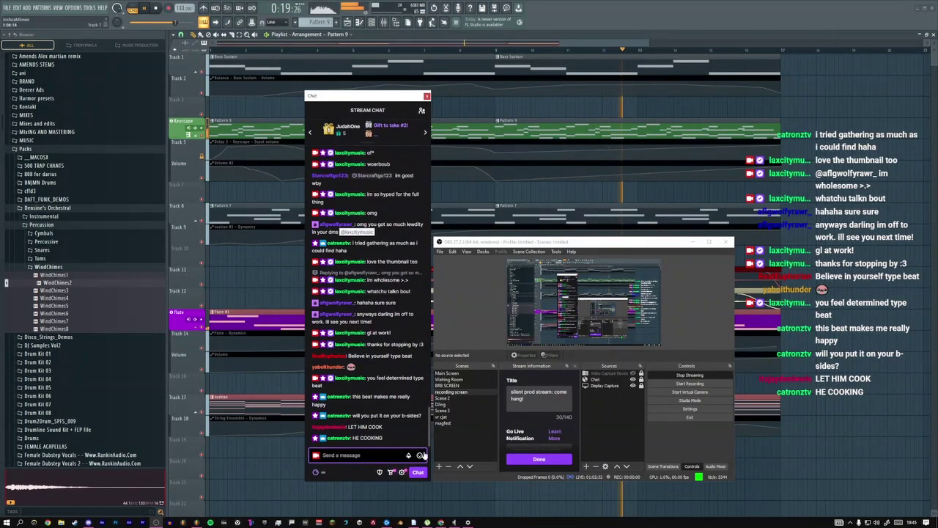
pyautogui.click(420, 455)
pyautogui.write('coo')
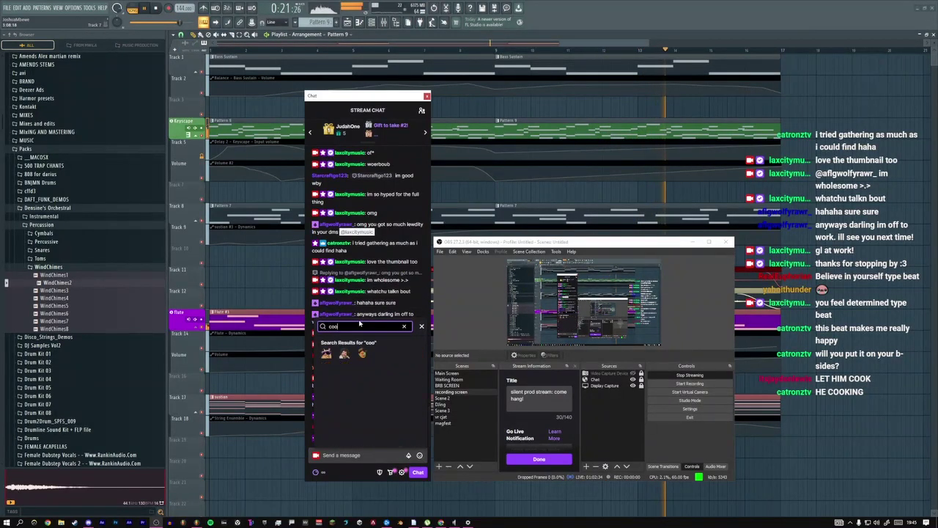
pyautogui.press('BackSpace')
pyautogui.press('BackSpace')
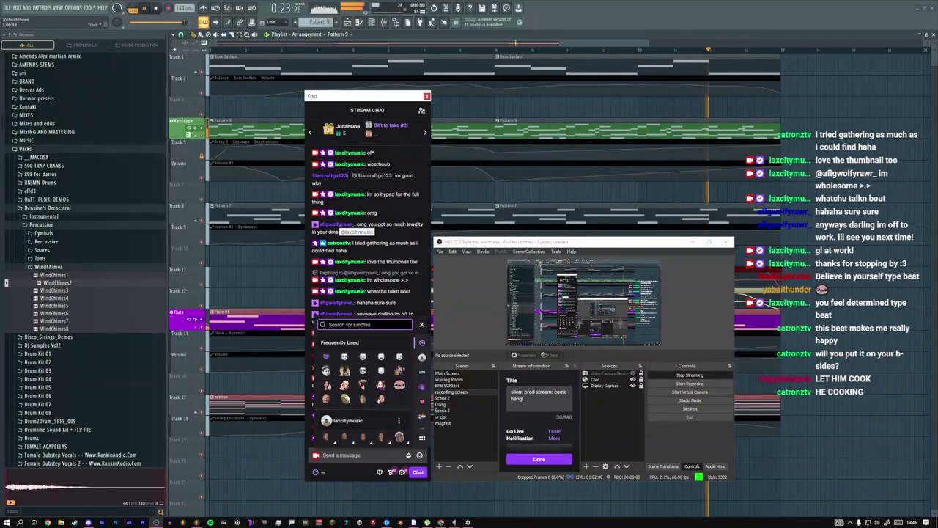
pyautogui.press('Escape')
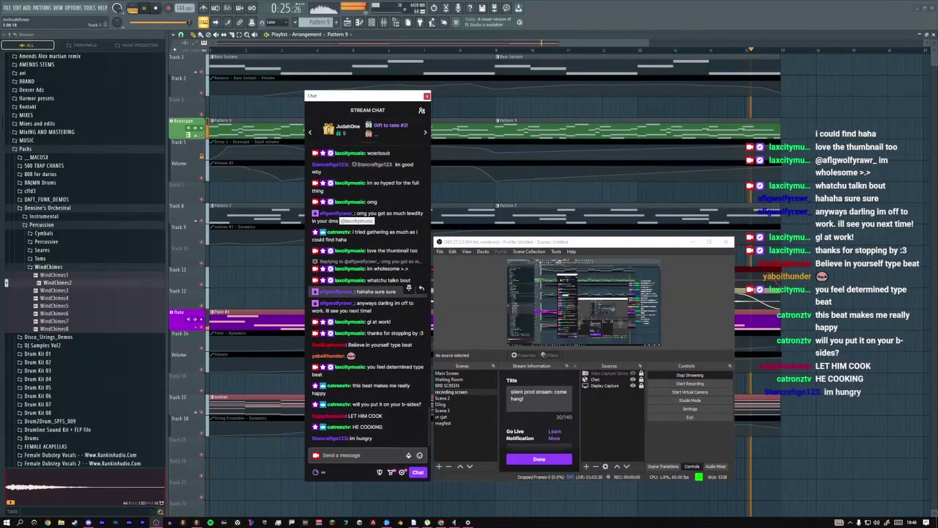
# Send the stream chat messages "same" and "also gonna end in a couple mins"
pyautogui.click(373, 455)
pyautogui.write('same')
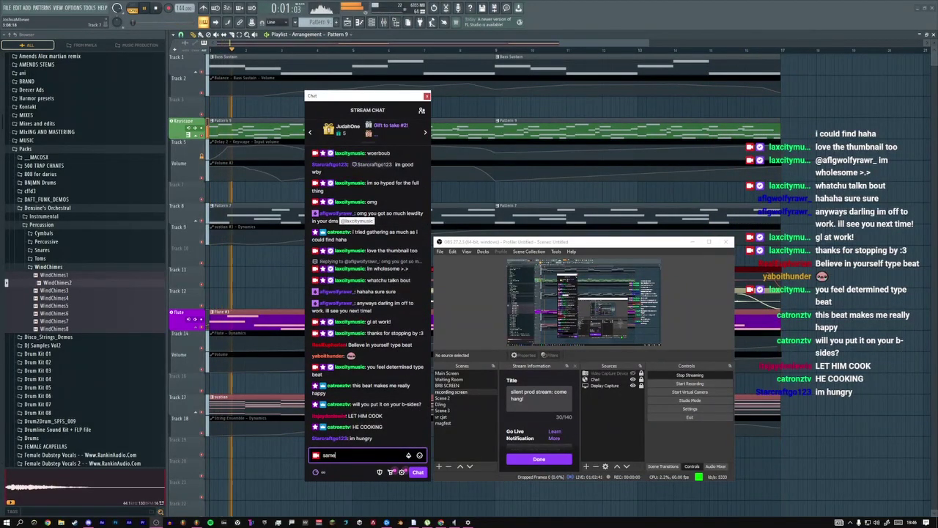
pyautogui.press('Return')
pyautogui.write('al')
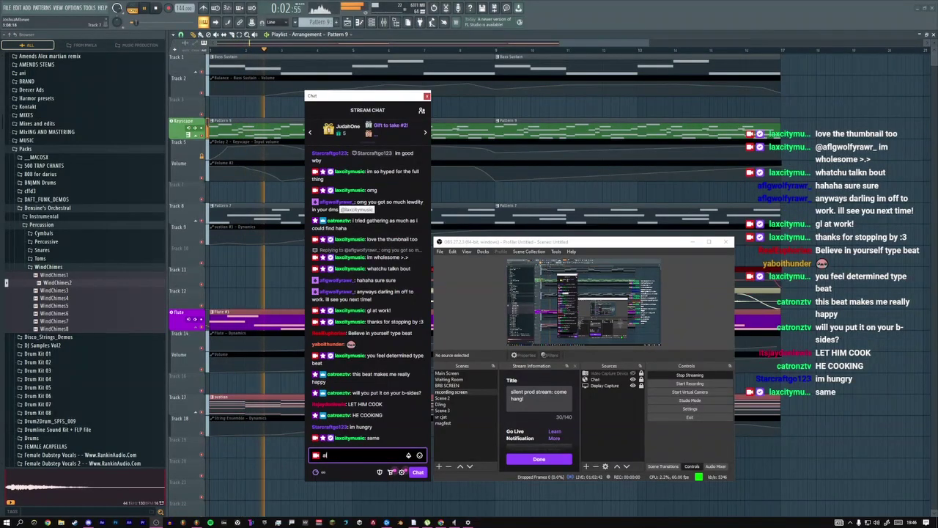
pyautogui.write('so gona end in a couple mins')
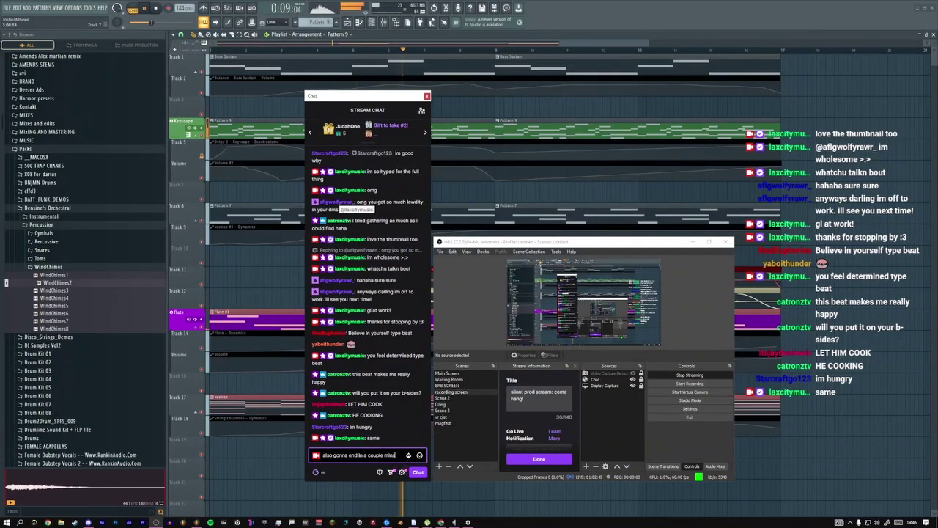
pyautogui.press('Return')
# Send the chat message "remembered i gotta teach someone some FL lol"
pyautogui.write('remembered i gotta teach someo')
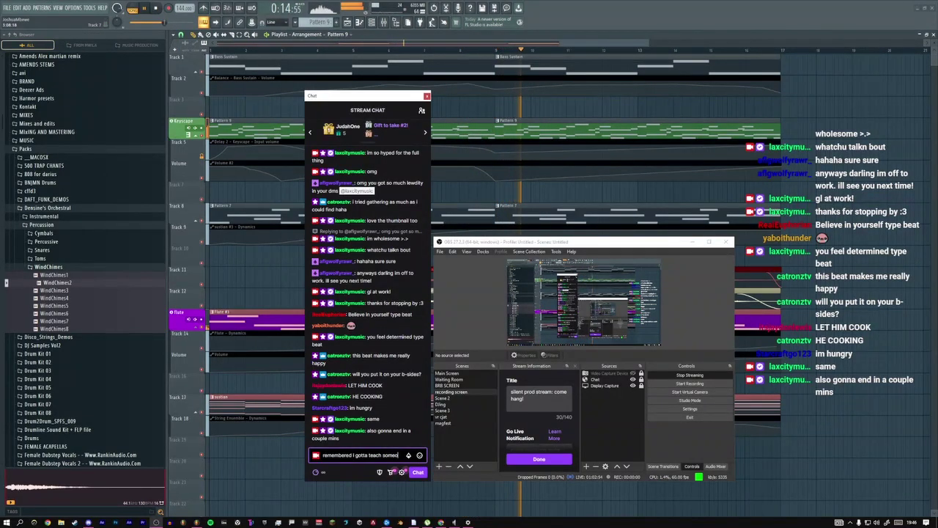
pyautogui.write('ne some')
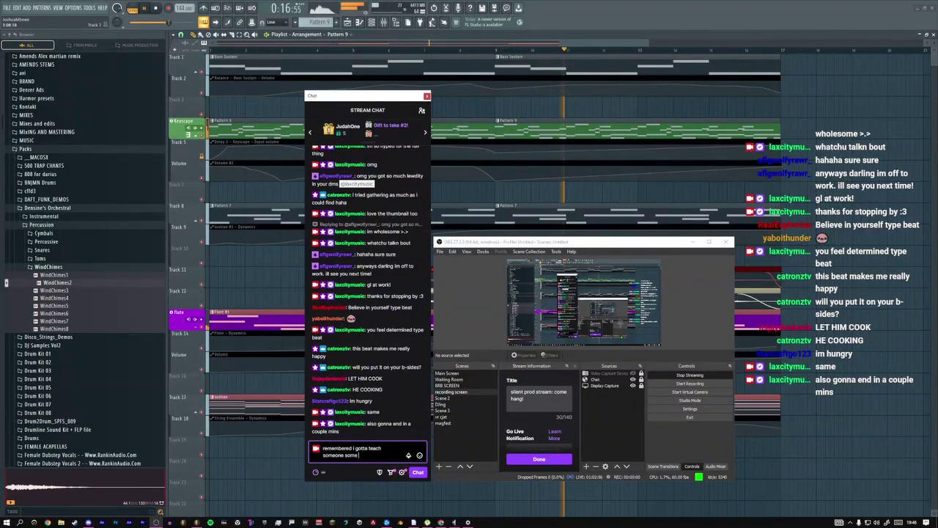
pyautogui.write(' FL lol')
pyautogui.press('Return')
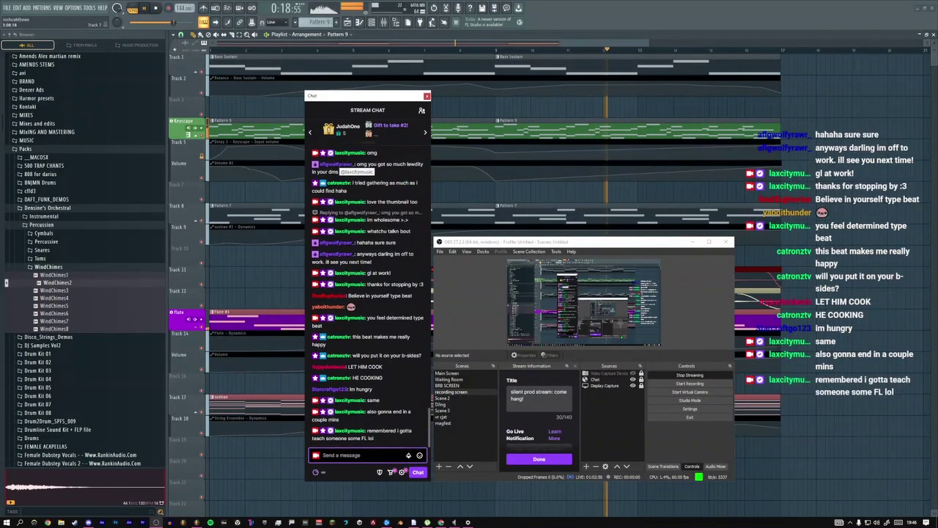
# Restart the arrangement from the beginning, then return to the stream chat and send "cashapp me for 1 on 1s ;3"
pyautogui.click(277, 259)
pyautogui.press('space')
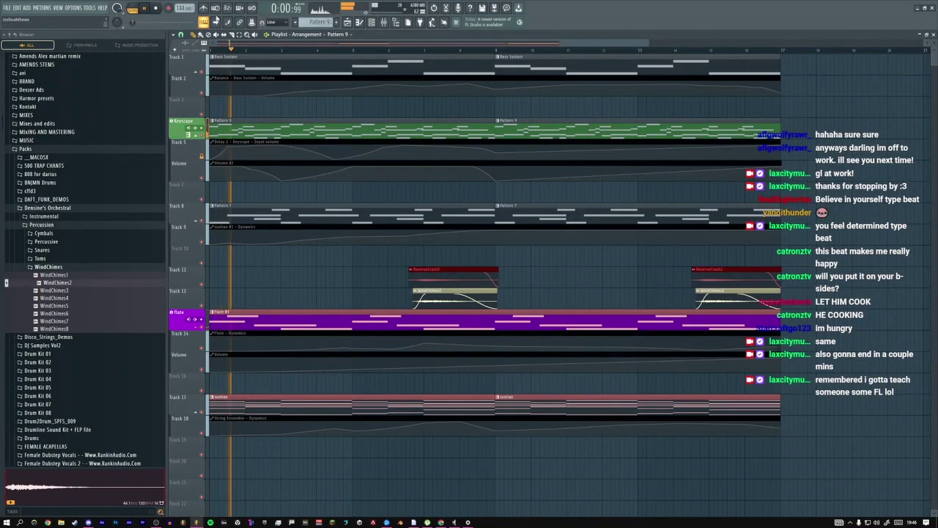
pyautogui.press('super+Tab')
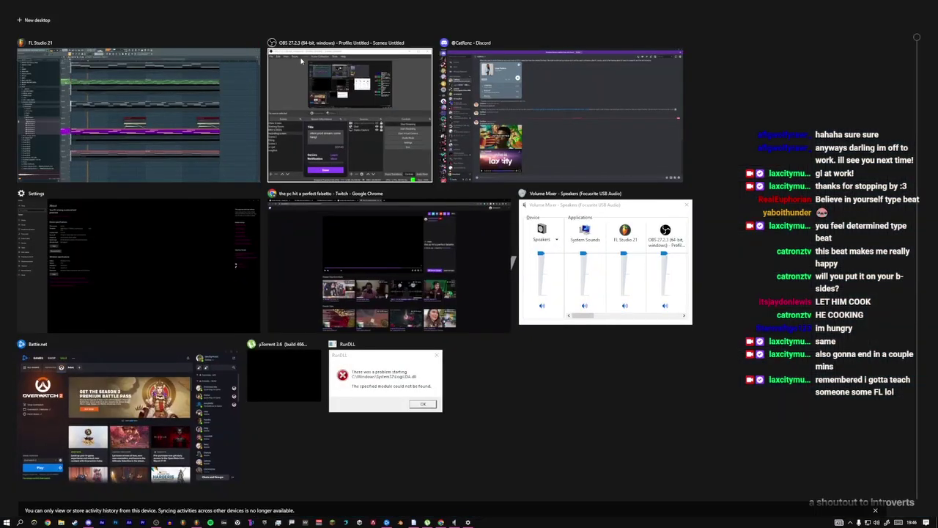
pyautogui.click(313, 64)
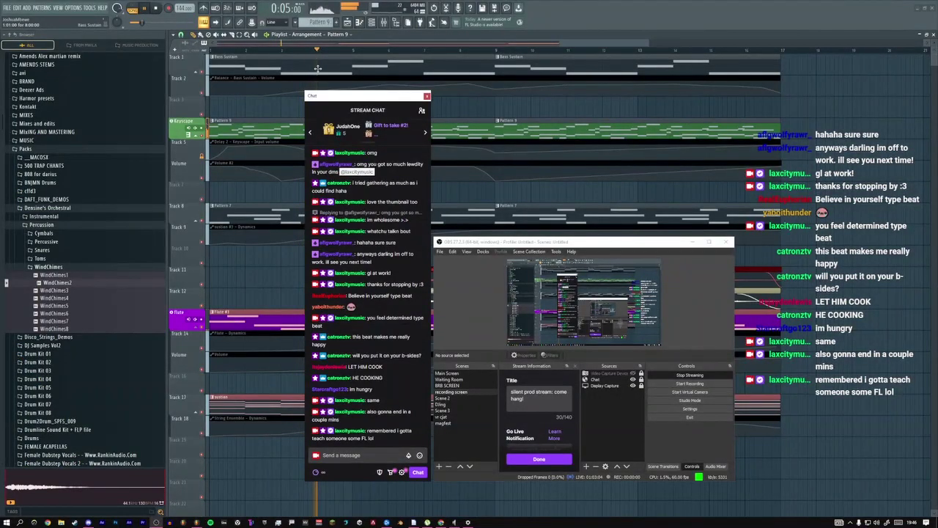
pyautogui.click(326, 455)
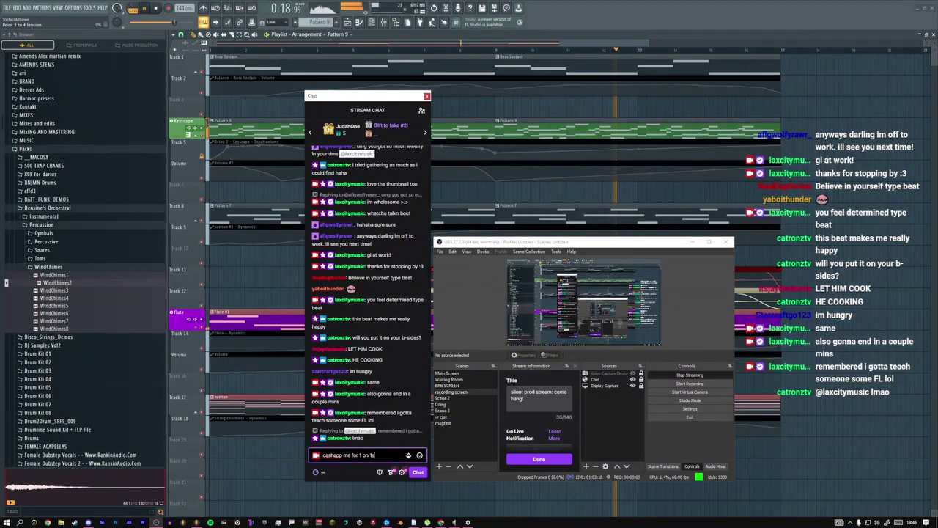
pyautogui.write(';3')
pyautogui.press('Return')
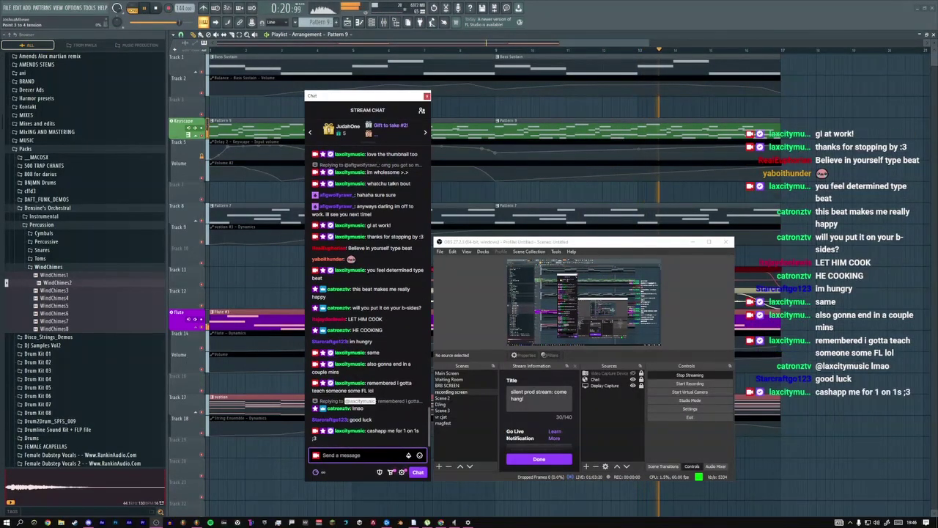
# Switch back to FL Studio, stop playback, and consolidate the Keyscape track's pattern and automation clips into an audio clip
pyautogui.hotkey('alt', 'Tab')
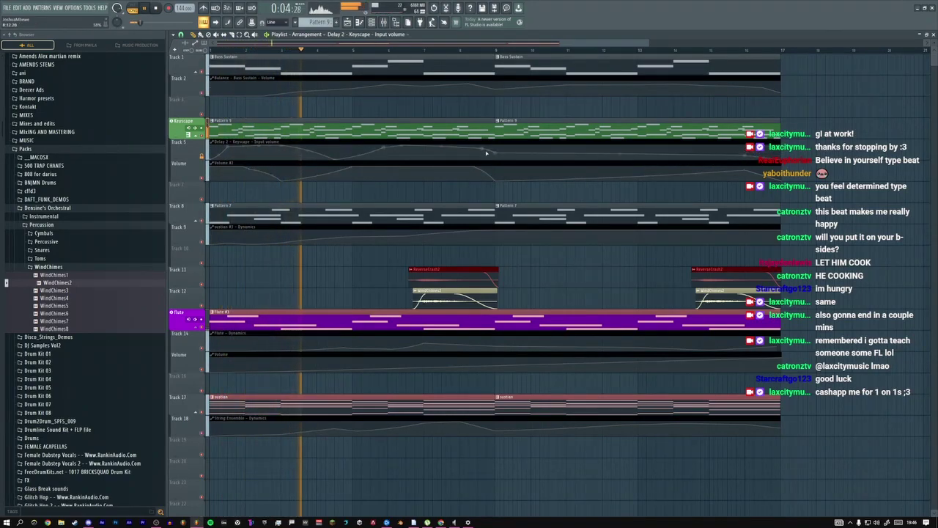
pyautogui.press('space')
pyautogui.hotkey('ctrl', 'alt', 'c')
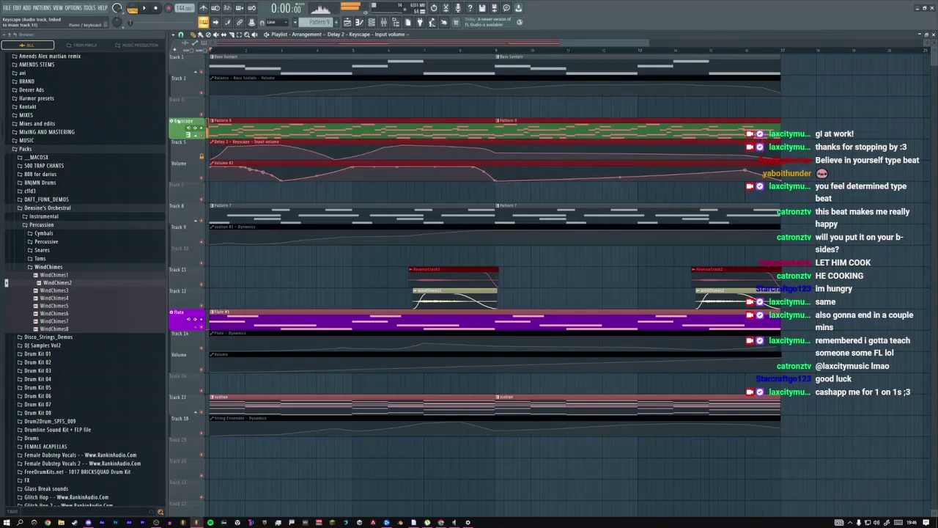
pyautogui.press('super')
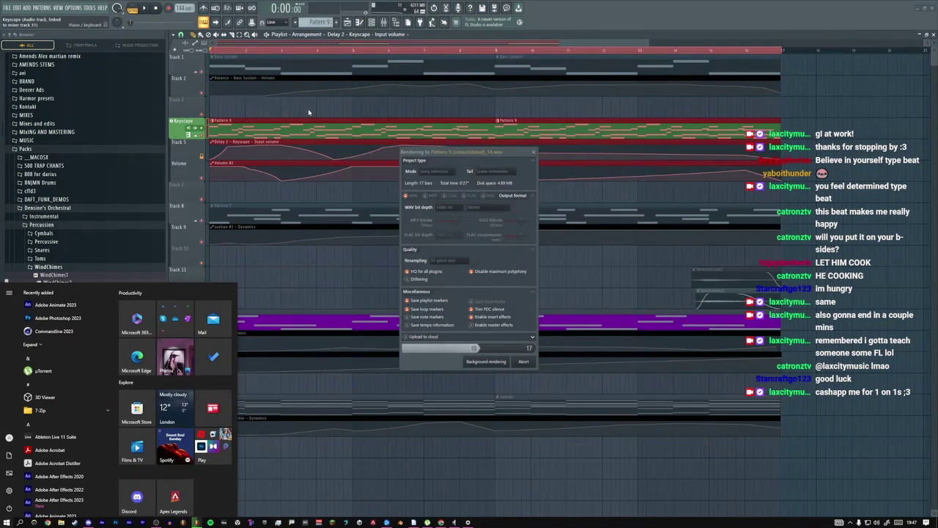
pyautogui.click(444, 154)
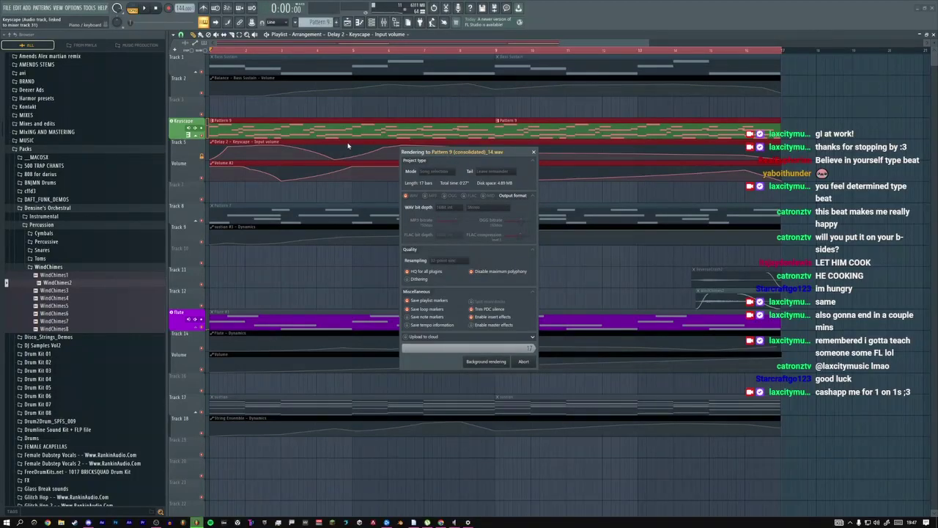
# Time-stretch the consolidated Pattern 9 audio clip to double its length and play it
pyautogui.press('space')
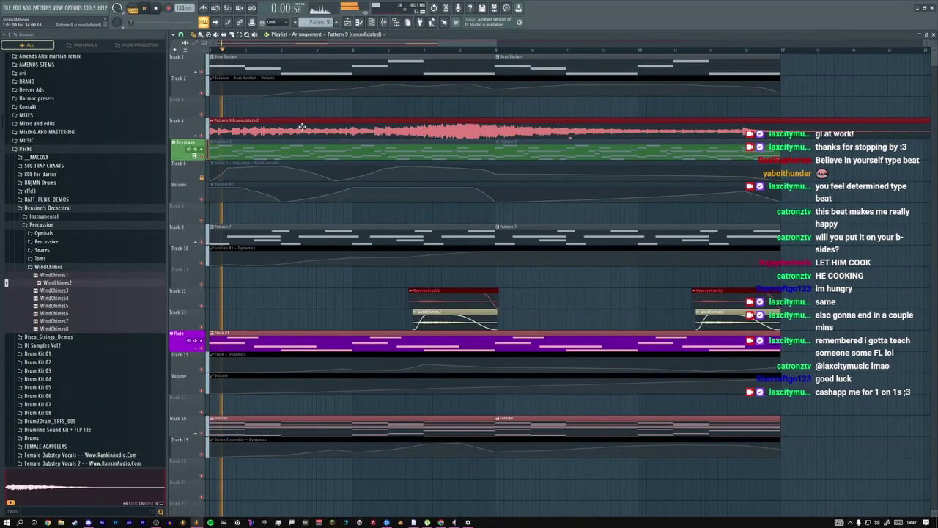
pyautogui.click(225, 126)
pyautogui.press('space')
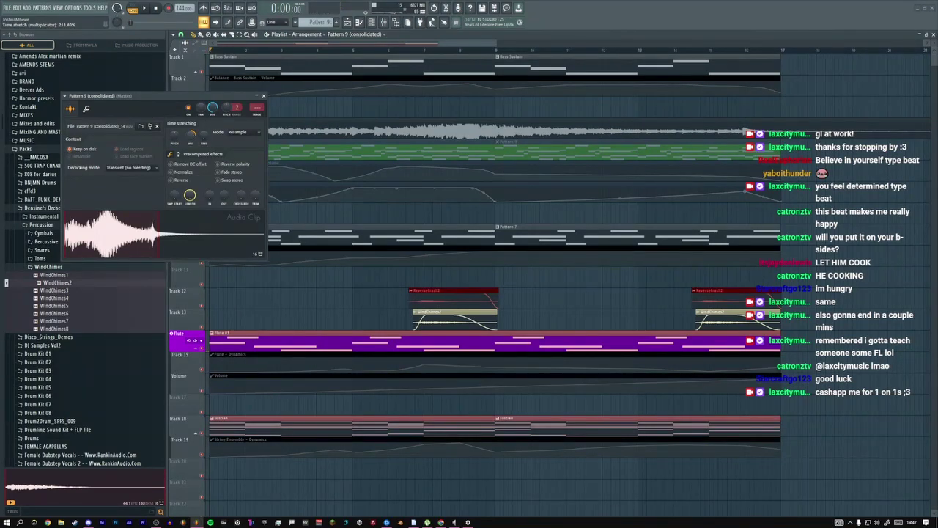
pyautogui.press('space')
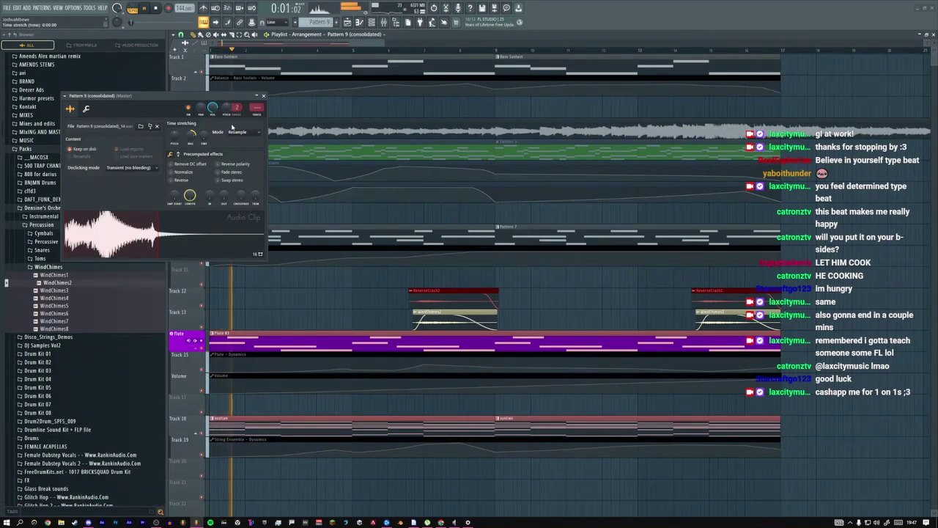
pyautogui.click(263, 96)
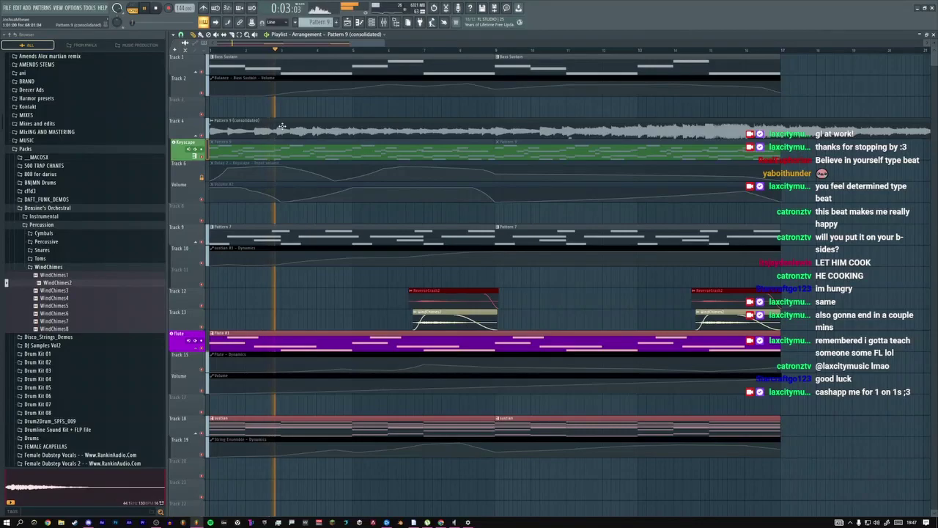
# Reverse the stretched Pattern 9 audio clip and close its settings
pyautogui.doubleClick(231, 138)
pyautogui.click(171, 179)
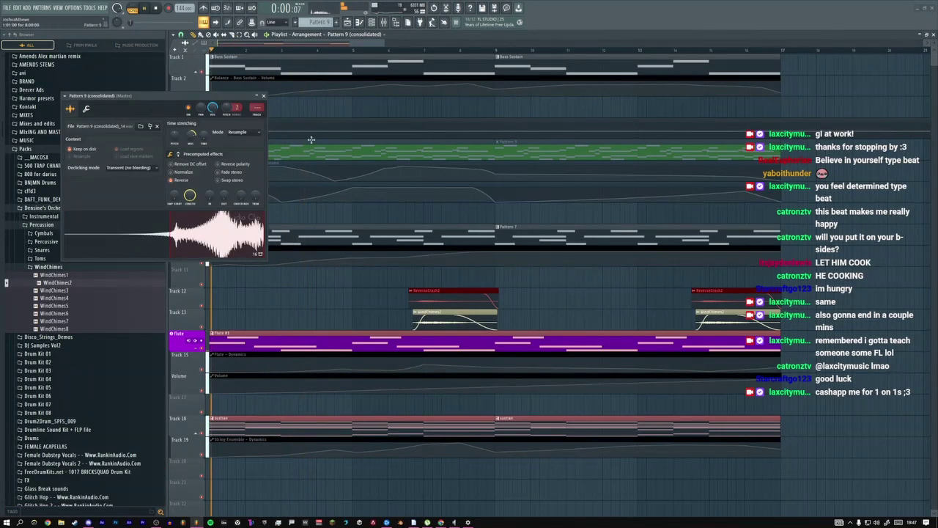
pyautogui.click(264, 96)
# Slip the reversed audio earlier inside its clip so the sound begins at bar 1, and replay it
pyautogui.rightClick(303, 120)
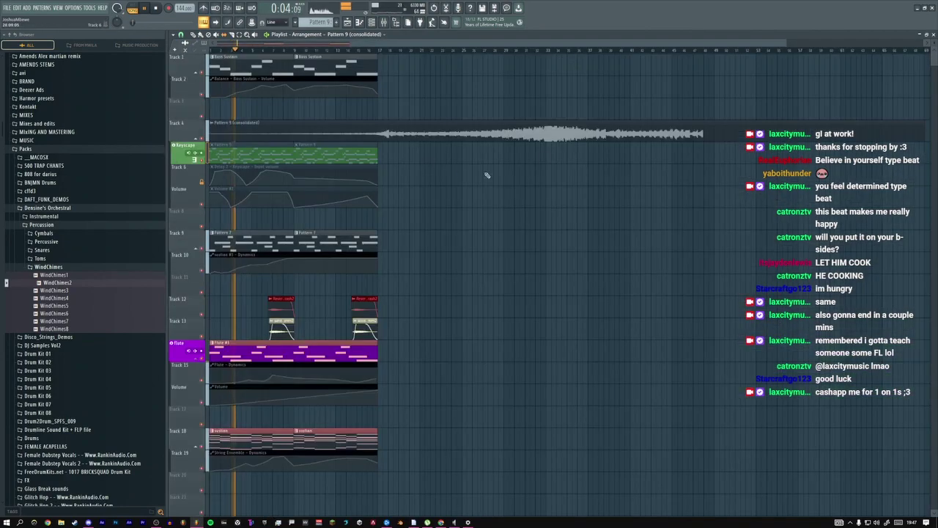
pyautogui.press('space')
pyautogui.moveTo(435, 135); pyautogui.dragTo(344, 134)
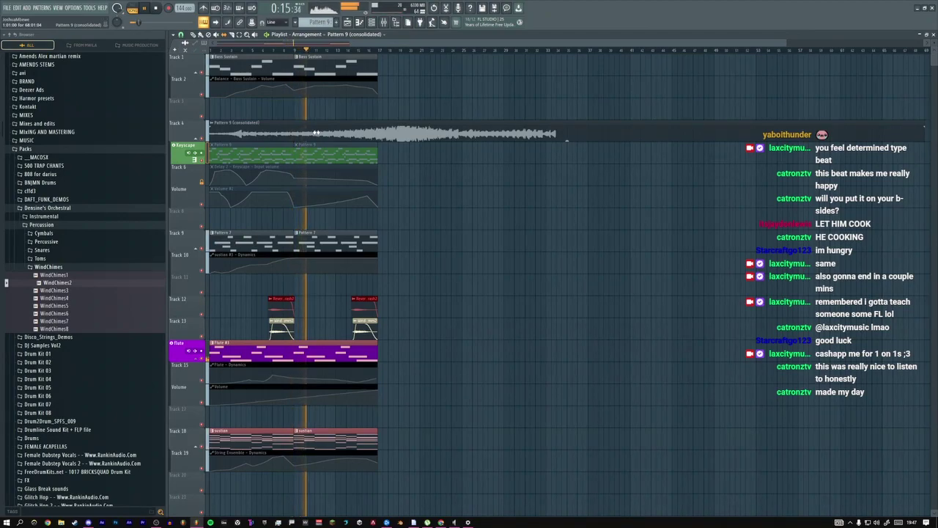
pyautogui.rightClick(380, 126)
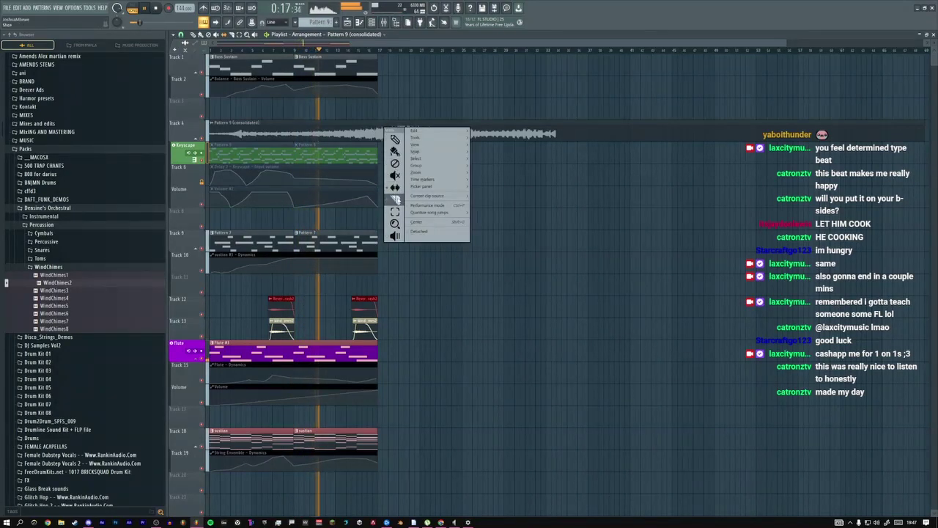
pyautogui.click(379, 138)
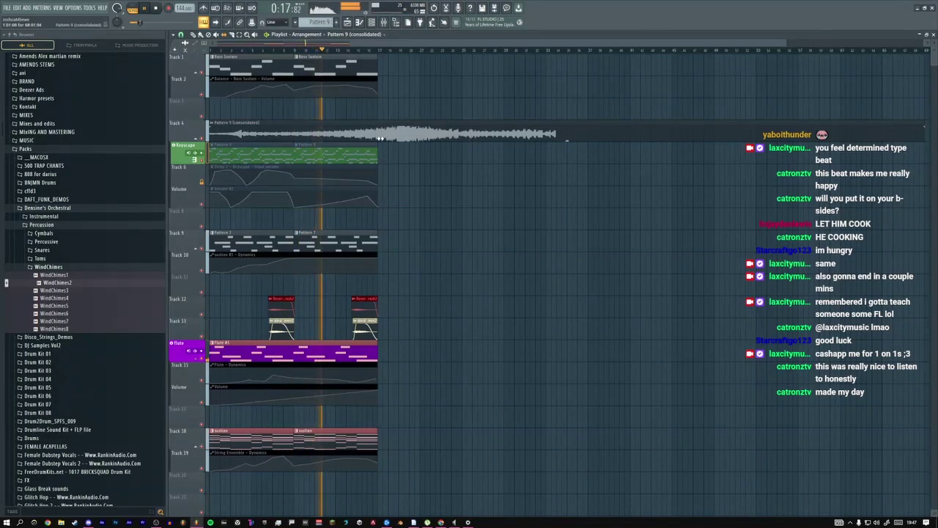
pyautogui.rightClick(302, 143)
pyautogui.click(309, 142)
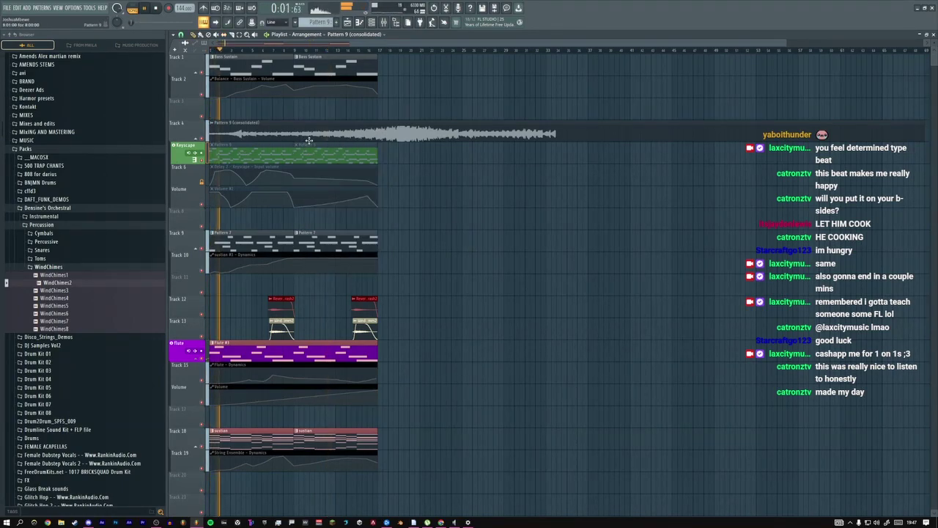
# Turn off Reverse on the consolidated Pattern 9 clip, time-stretch it to end near bar 17, and play it
pyautogui.doubleClick(310, 142)
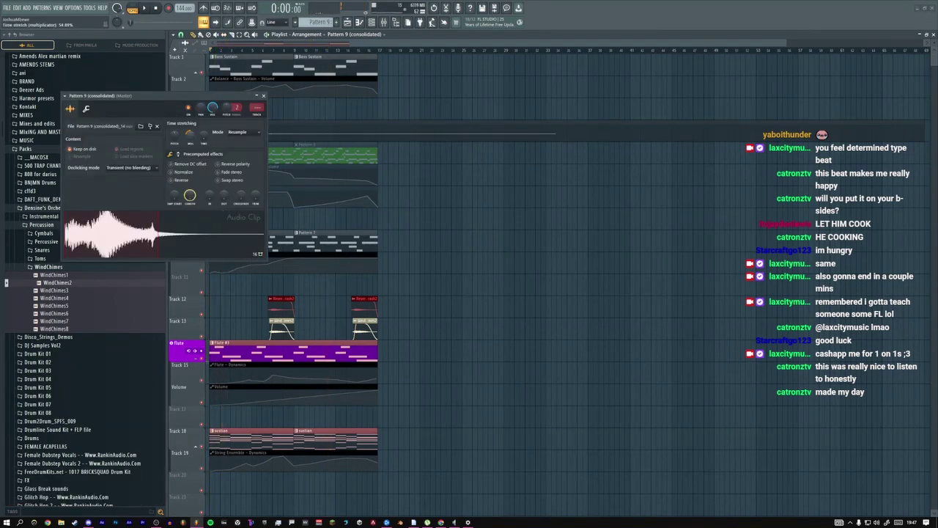
pyautogui.press('space')
pyautogui.click(263, 95)
pyautogui.rightClick(264, 100)
pyautogui.click(273, 163)
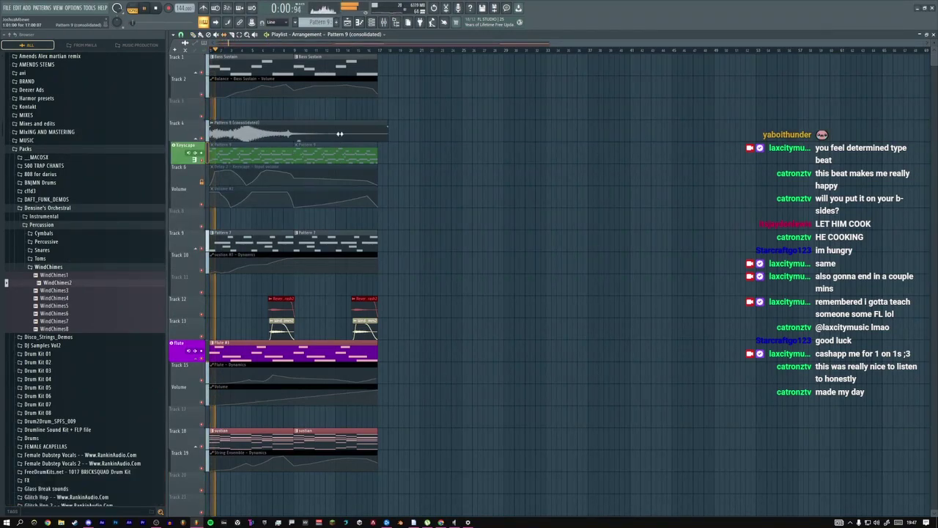
pyautogui.rightClick(263, 117)
pyautogui.click(218, 130)
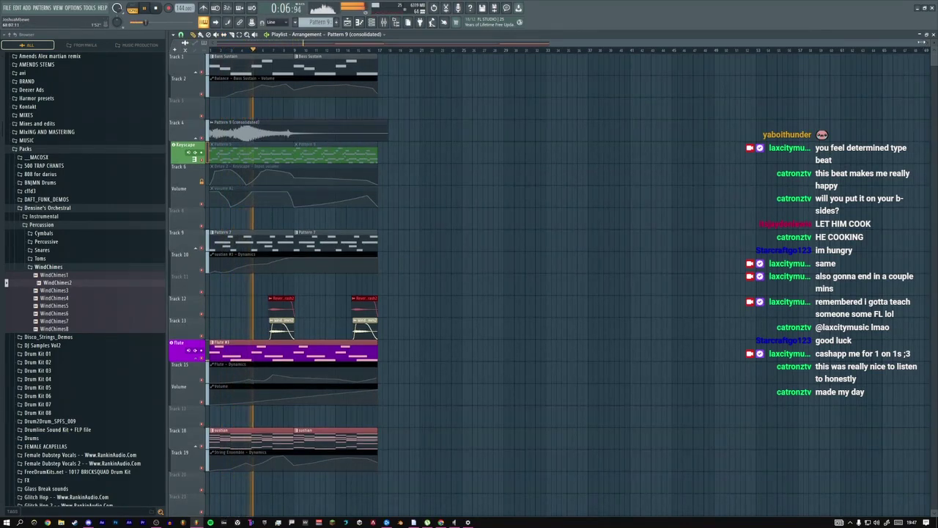
# Stop playback and open the consolidated Pattern 9 audio clip in Edison
pyautogui.scroll(4, 560, 67)
pyautogui.scroll(2, 561, 67)
pyautogui.press('space')
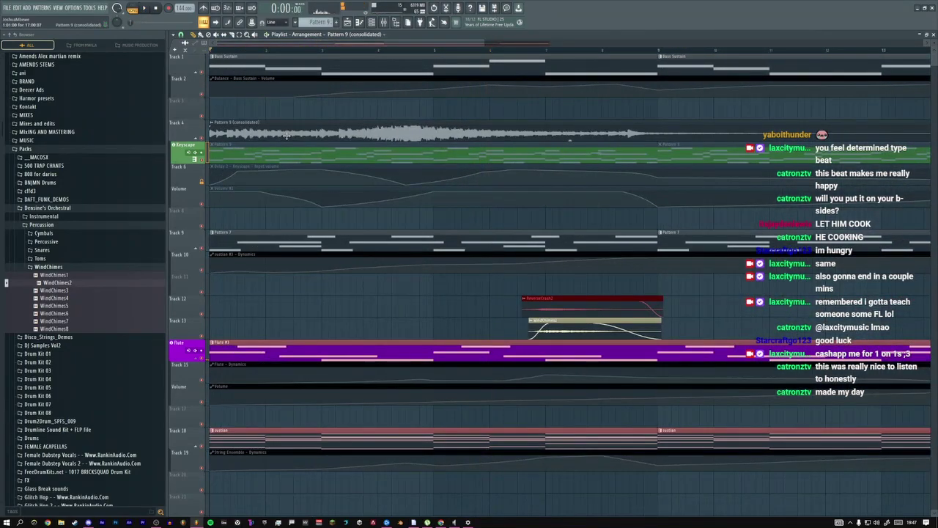
pyautogui.doubleClick(286, 135)
pyautogui.doubleClick(150, 222)
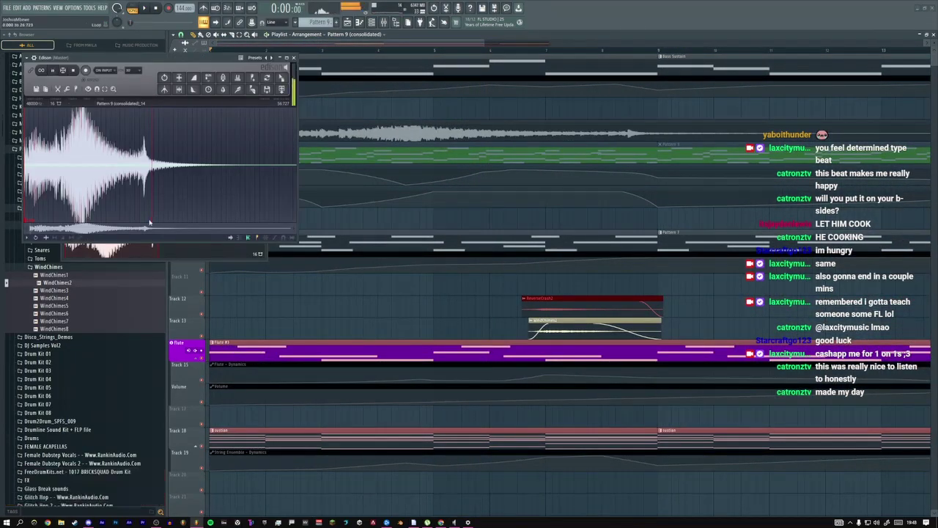
# Draw a V-shaped dip in Edison's volume envelope over the loudest swell of the sample
pyautogui.click(67, 238)
pyautogui.moveTo(73, 175); pyautogui.dragTo(81, 204)
pyautogui.click(125, 167)
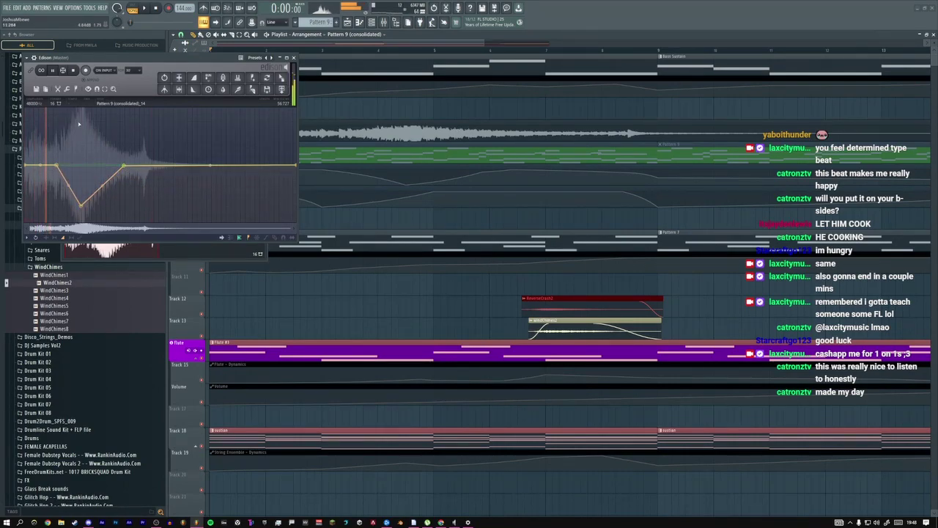
# Apply the volume envelope to the sample and place the edited audio on playlist track 4
pyautogui.click(49, 238)
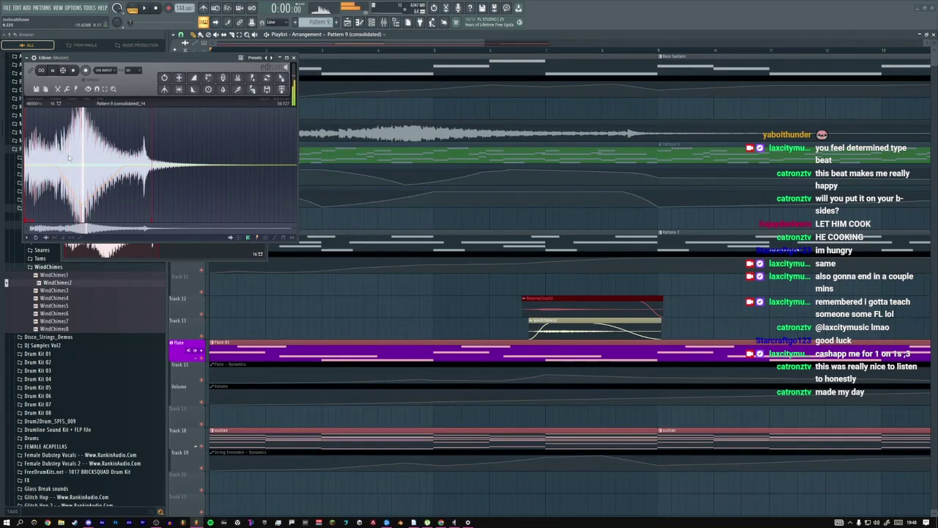
pyautogui.click(66, 237)
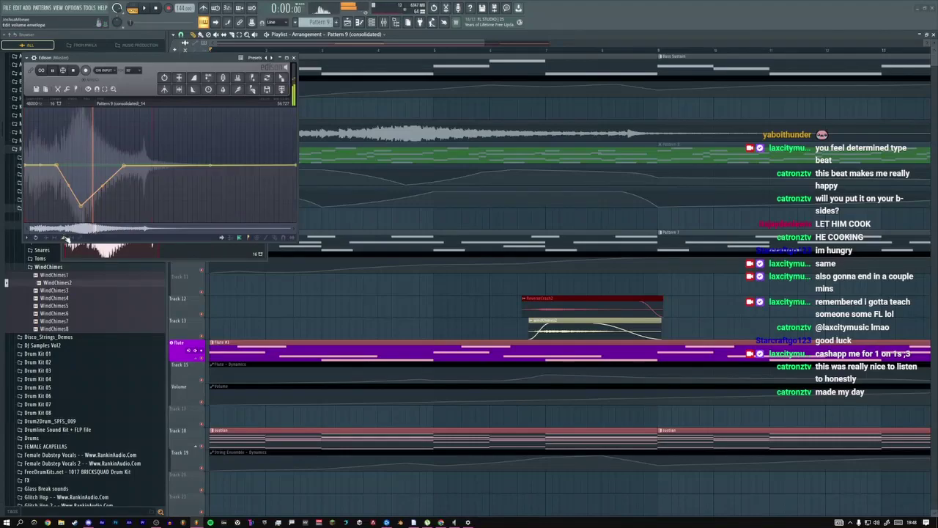
pyautogui.click(65, 237)
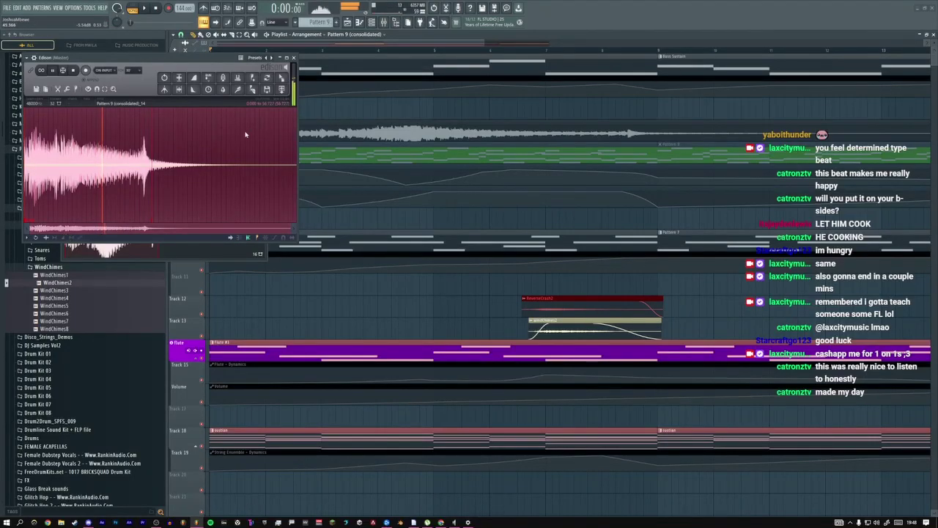
pyautogui.moveTo(281, 78); pyautogui.dragTo(325, 128)
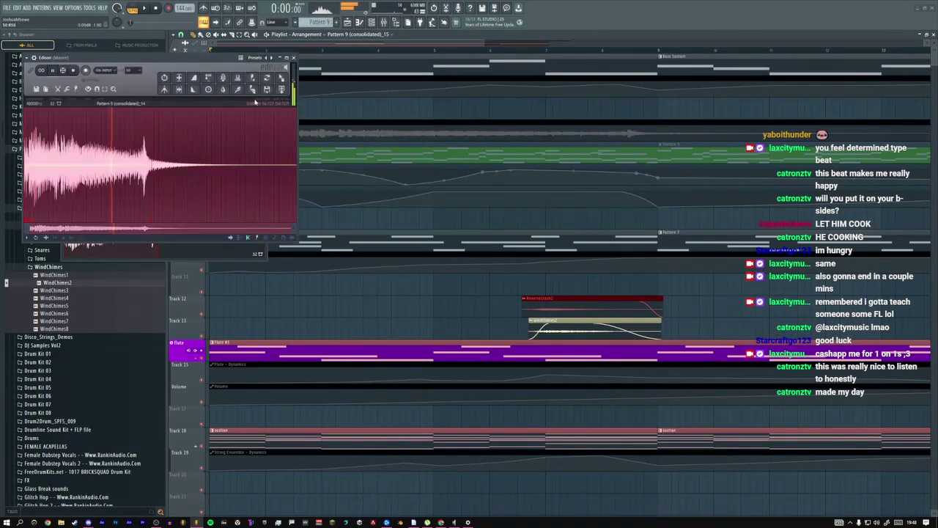
# Remove Edison from the master track's first effect slot and return to the playlist
pyautogui.click(394, 22)
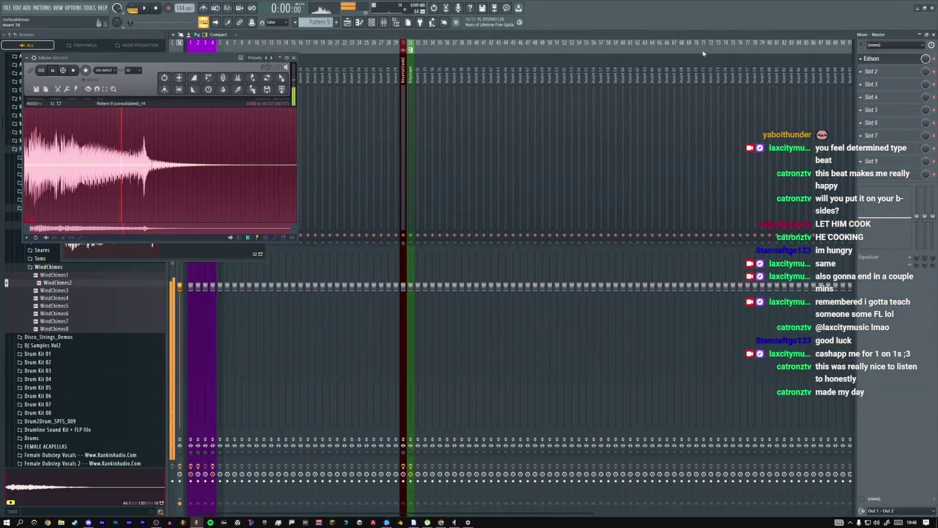
pyautogui.click(862, 62)
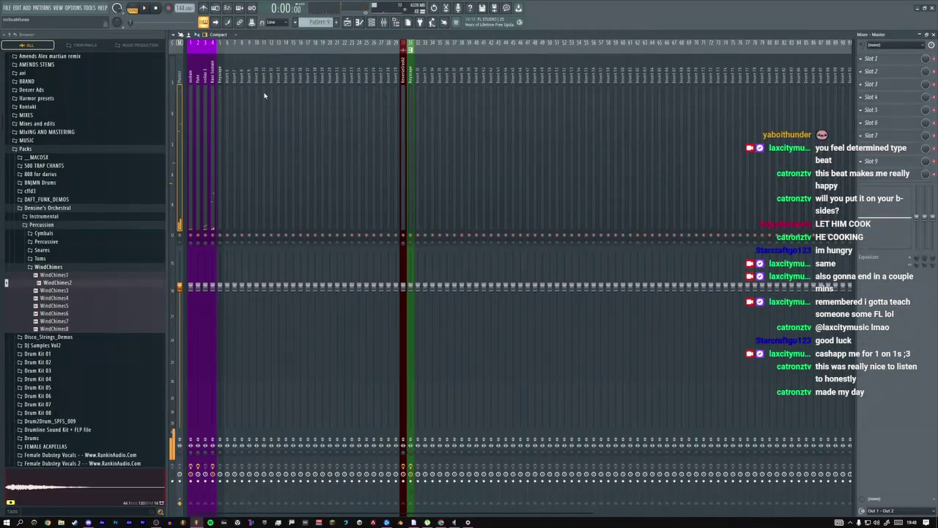
pyautogui.click(347, 23)
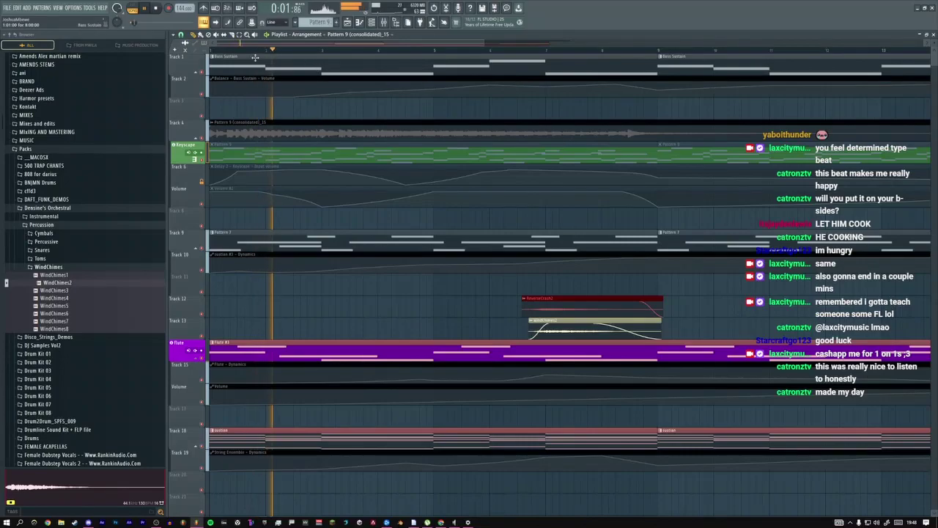
# Try a fade-in over about the first two and a half bars of the consolidated Pattern 9 clip while replaying it
pyautogui.click(250, 122)
pyautogui.click(263, 96)
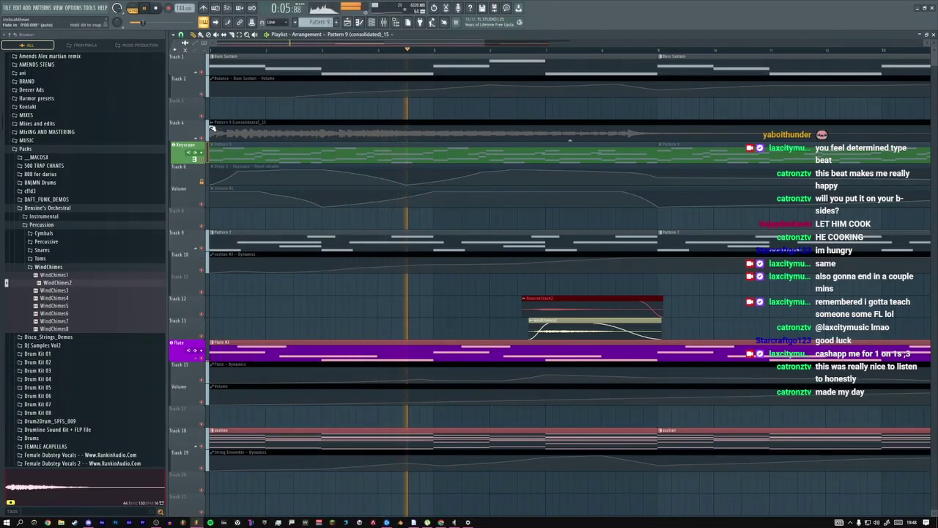
pyautogui.press('space')
pyautogui.press('space')
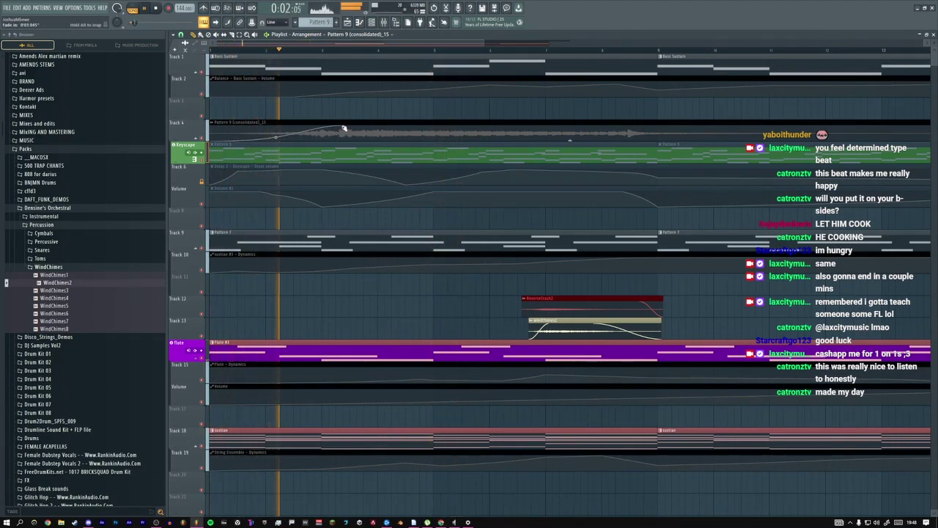
pyautogui.press('space')
pyautogui.press('space')
# Create a volume automation clip for the consolidated Pattern 9 audio and make room for it above the Keyscape track
pyautogui.rightClick(189, 150)
pyautogui.click(205, 289)
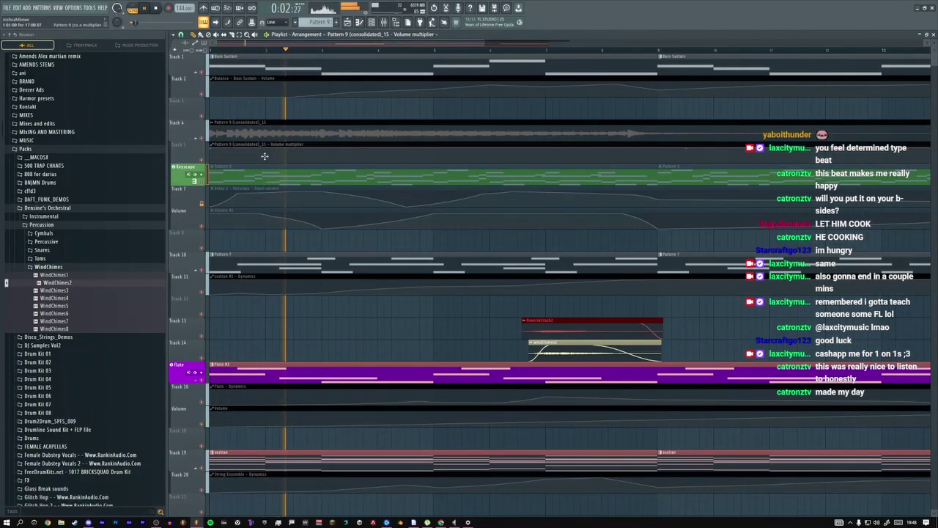
pyautogui.doubleClick(263, 134)
pyautogui.press('space')
pyautogui.press('space')
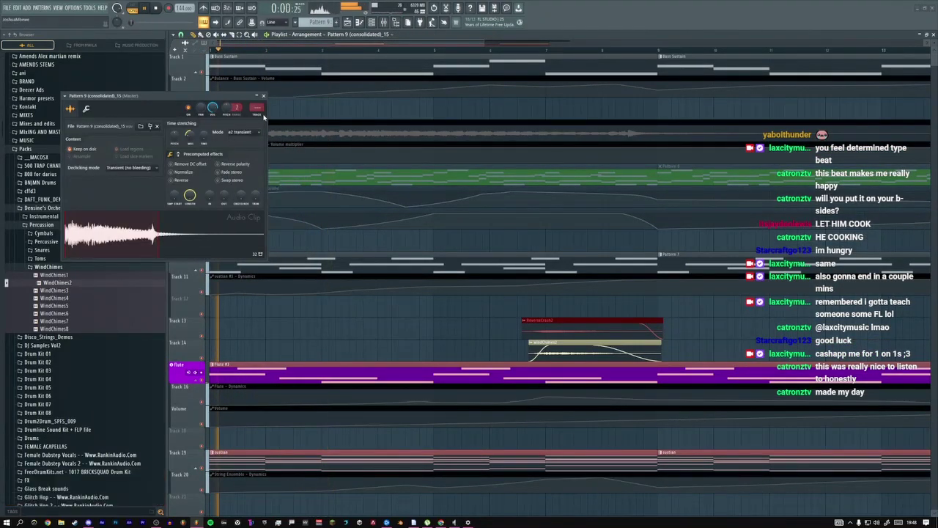
pyautogui.press('Escape')
pyautogui.press('ctrl+Insert')
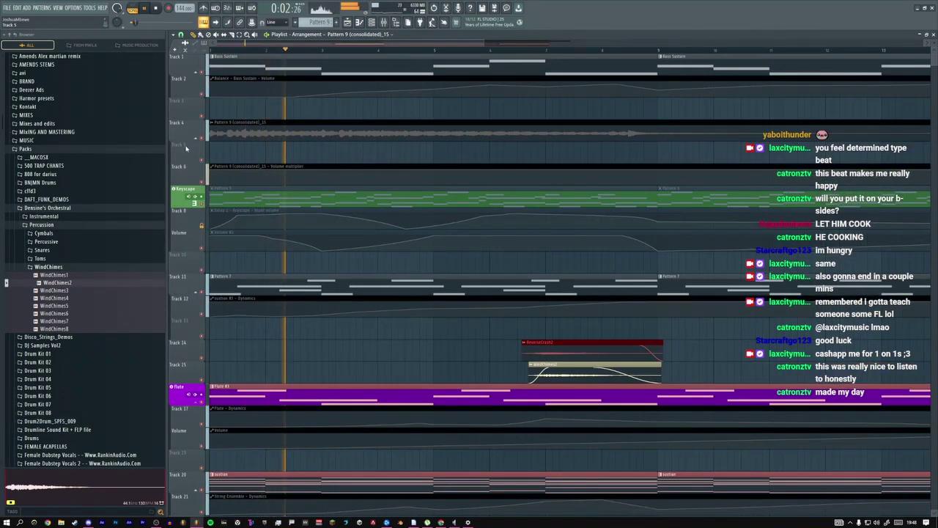
# Insert five more empty tracks above Keyscape, placing the consolidated clip on track 5 and its volume automation on track 6
pyautogui.moveTo(236, 131); pyautogui.dragTo(237, 108)
pyautogui.rightClick(189, 122)
pyautogui.click(198, 268)
pyautogui.rightClick(189, 122)
pyautogui.click(199, 267)
pyautogui.rightClick(190, 122)
pyautogui.click(198, 268)
pyautogui.rightClick(189, 122)
pyautogui.click(198, 268)
pyautogui.rightClick(189, 121)
pyautogui.click(199, 268)
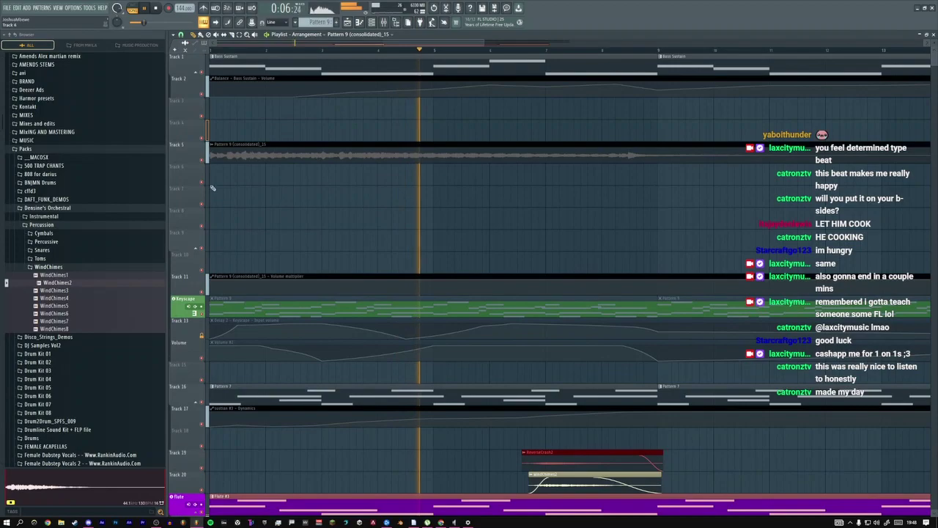
pyautogui.moveTo(242, 276); pyautogui.dragTo(238, 166)
# Shape the consolidated clip's volume automation with a point at bar 9 during playback, and trim both clips to end at bar 17
pyautogui.press('space')
pyautogui.press('space')
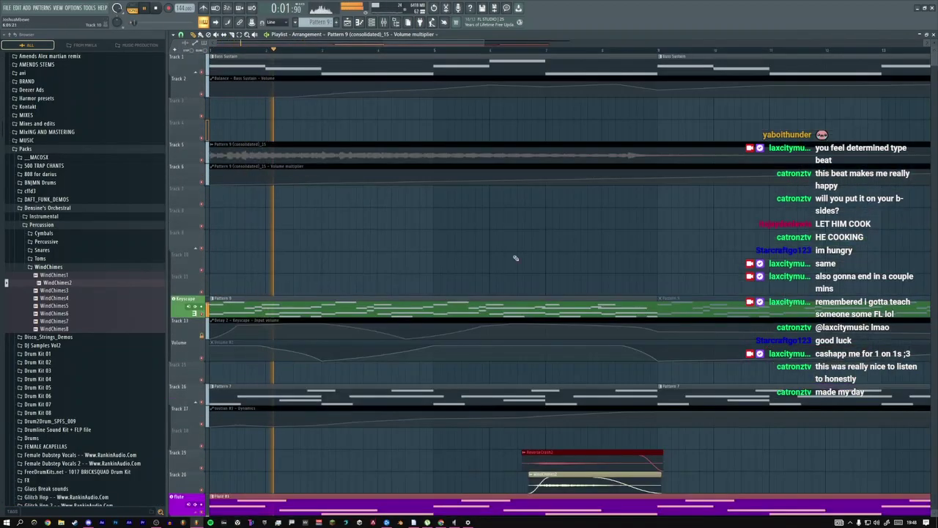
pyautogui.scroll(-2, 612, 264)
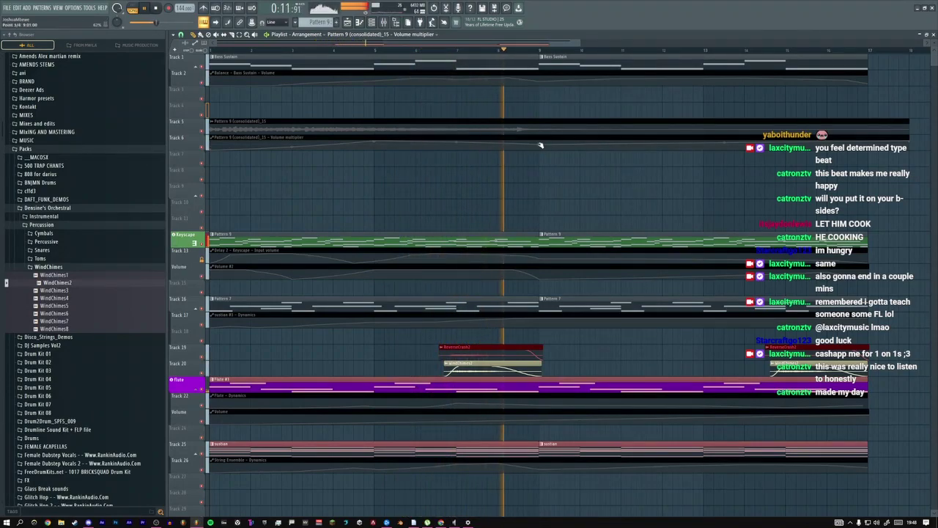
pyautogui.press('space')
pyautogui.moveTo(911, 140); pyautogui.dragTo(872, 144)
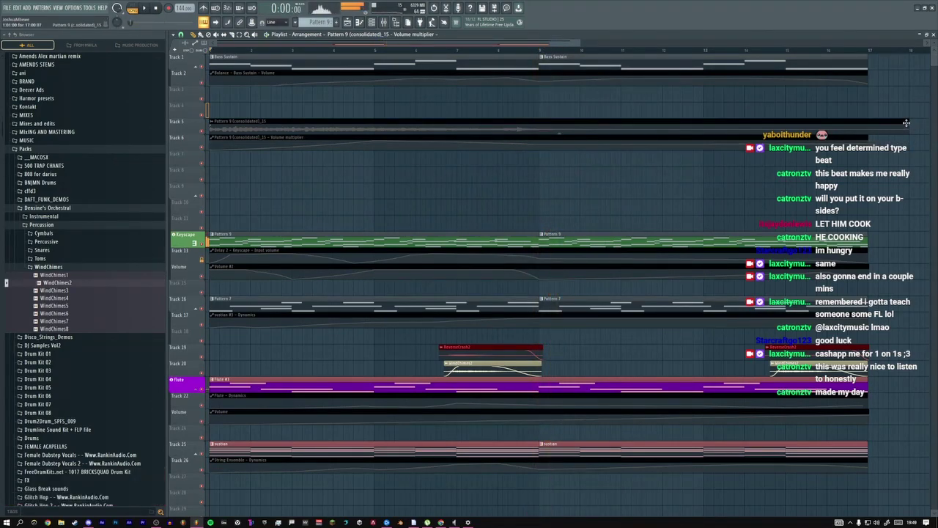
# Switch to the OBS stream chat and send the messages "im glaad :3", "i gtg" and "see ya'll tommorrow!"
pyautogui.press('super+Tab')
pyautogui.click(328, 120)
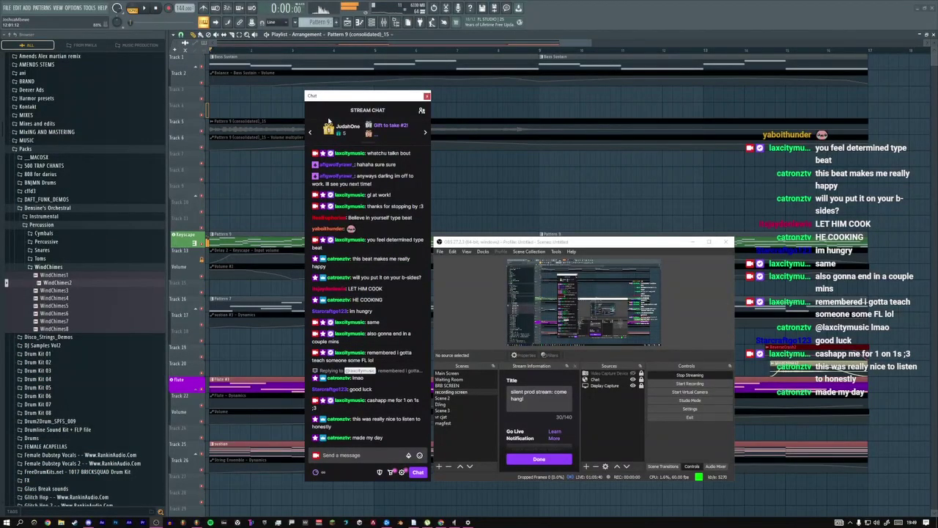
pyautogui.click(344, 455)
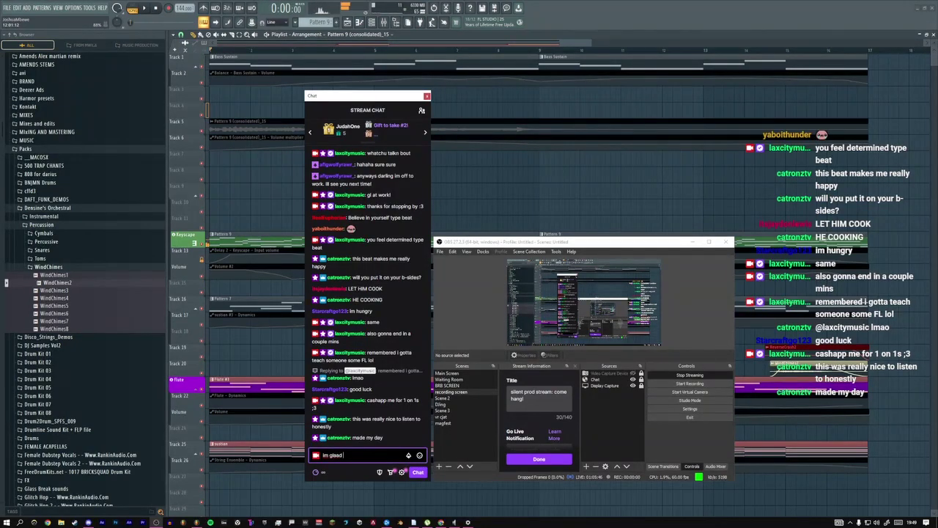
pyautogui.write('im glaad :3')
pyautogui.press('Return')
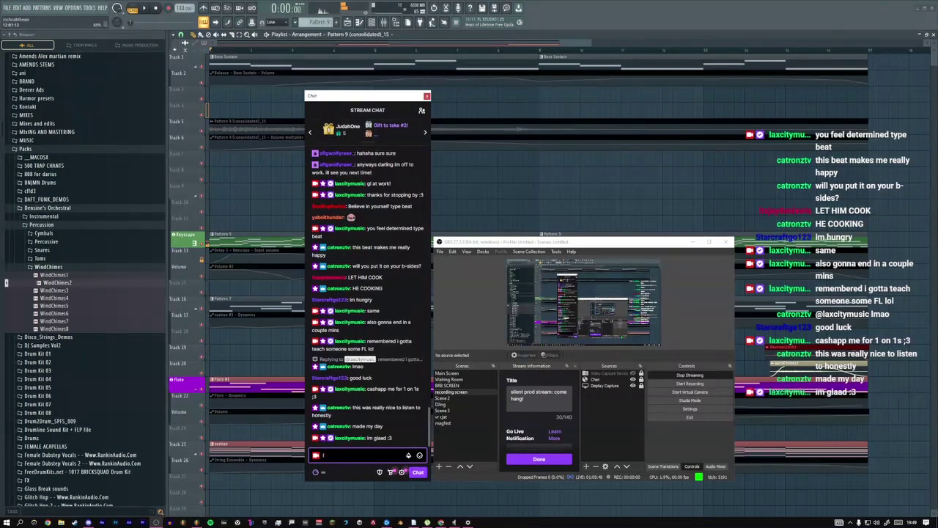
pyautogui.write('i gtg')
pyautogui.press('Return')
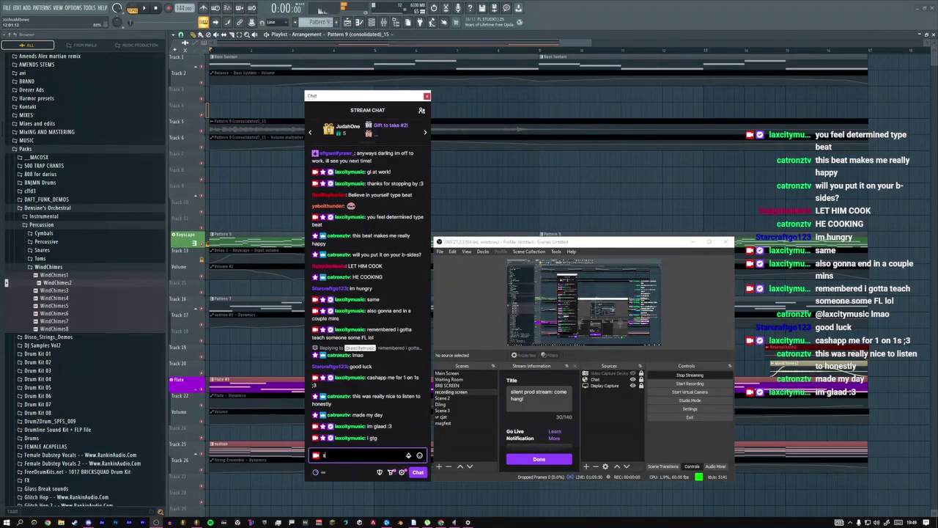
pyautogui.write("see ya'll tommorrow!")
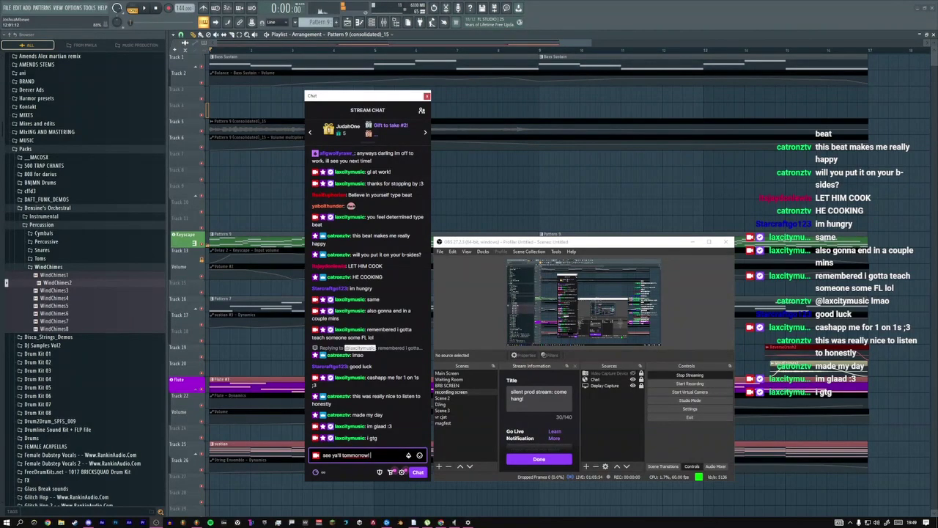
pyautogui.press('Return')
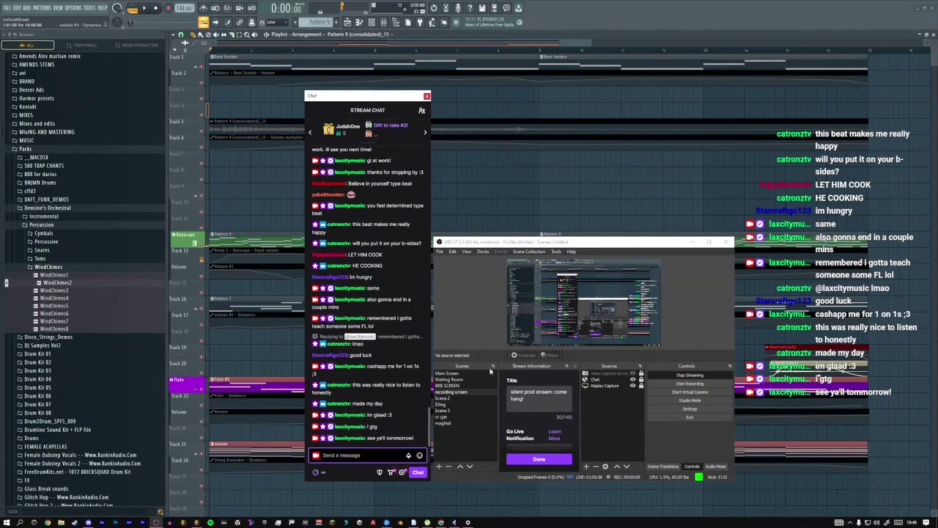